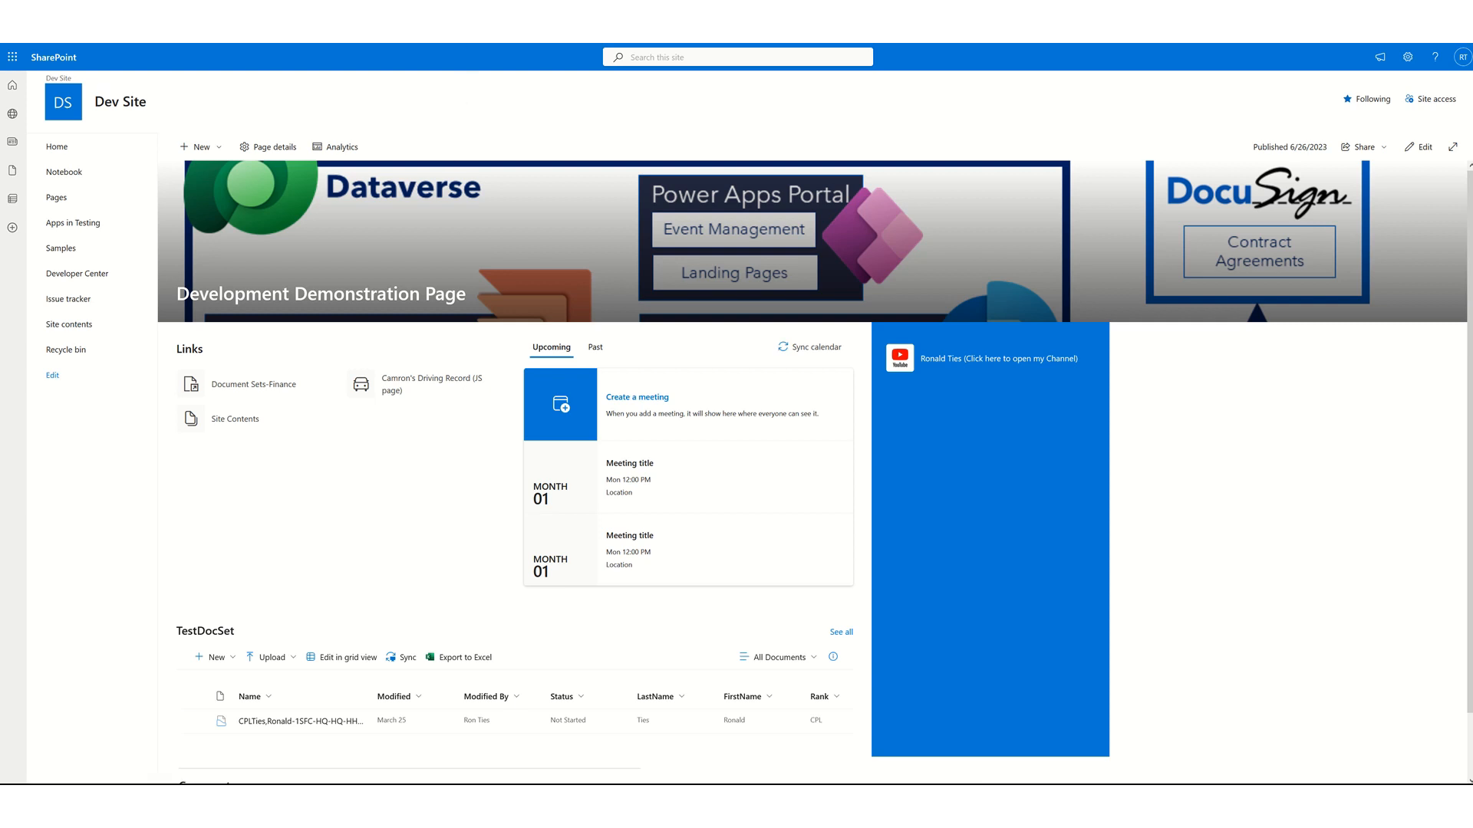
# Examine the Category column's choices in the settings of the CalendarView-Calendar list
pyautogui.hotkey('ctrl', 'Tab')
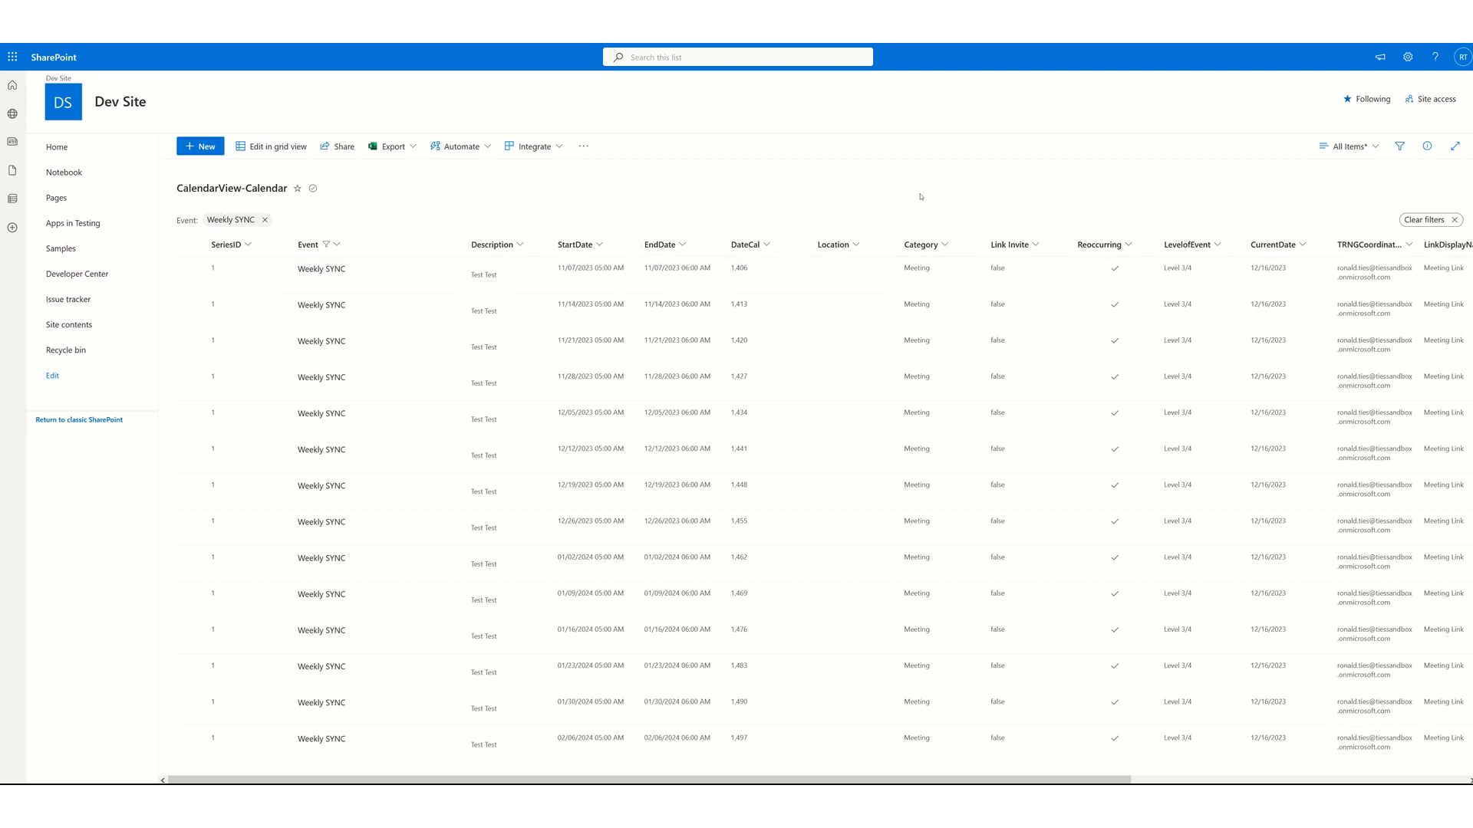
pyautogui.click(1408, 58)
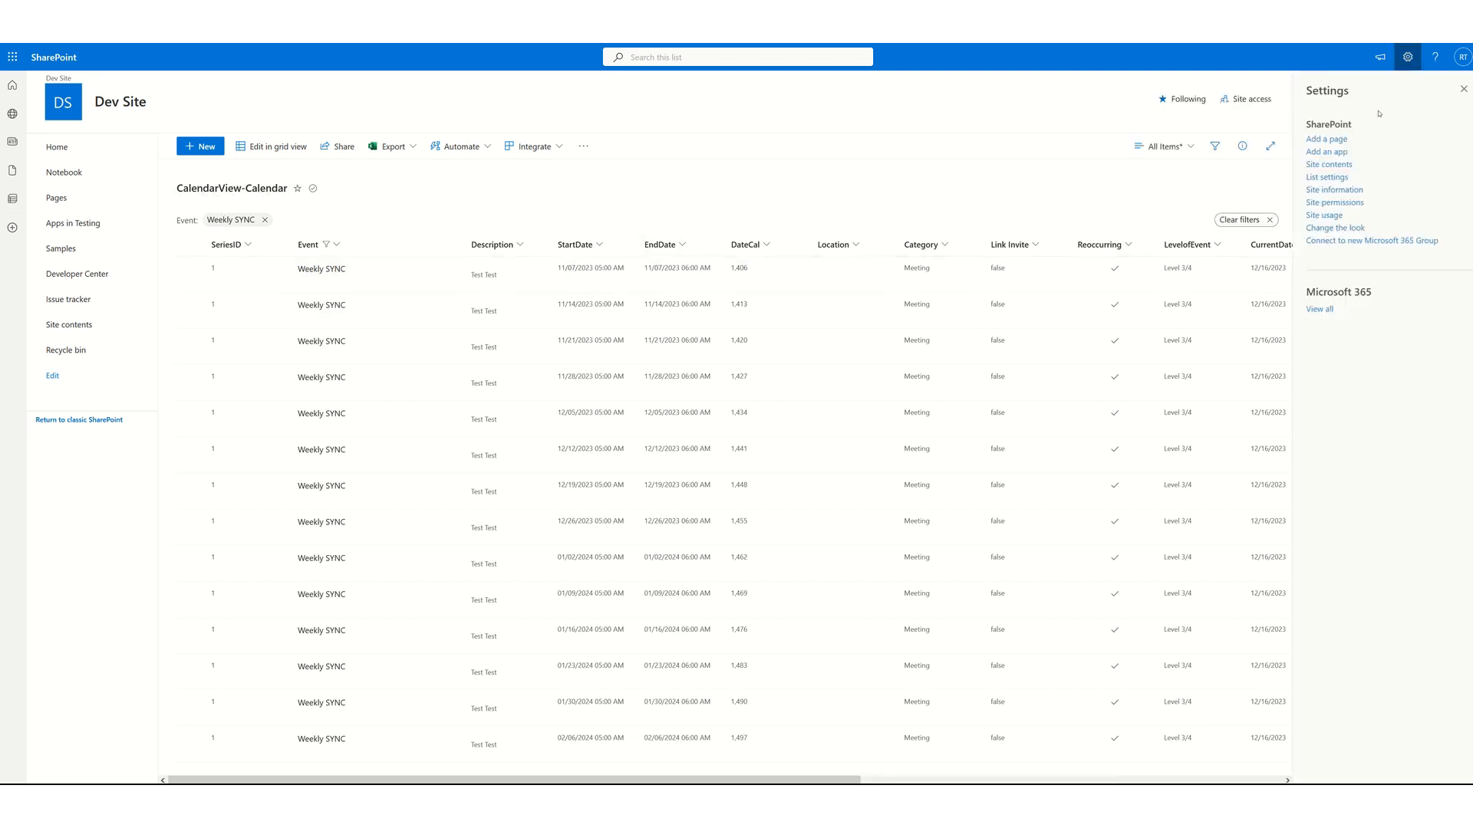
pyautogui.click(1320, 178)
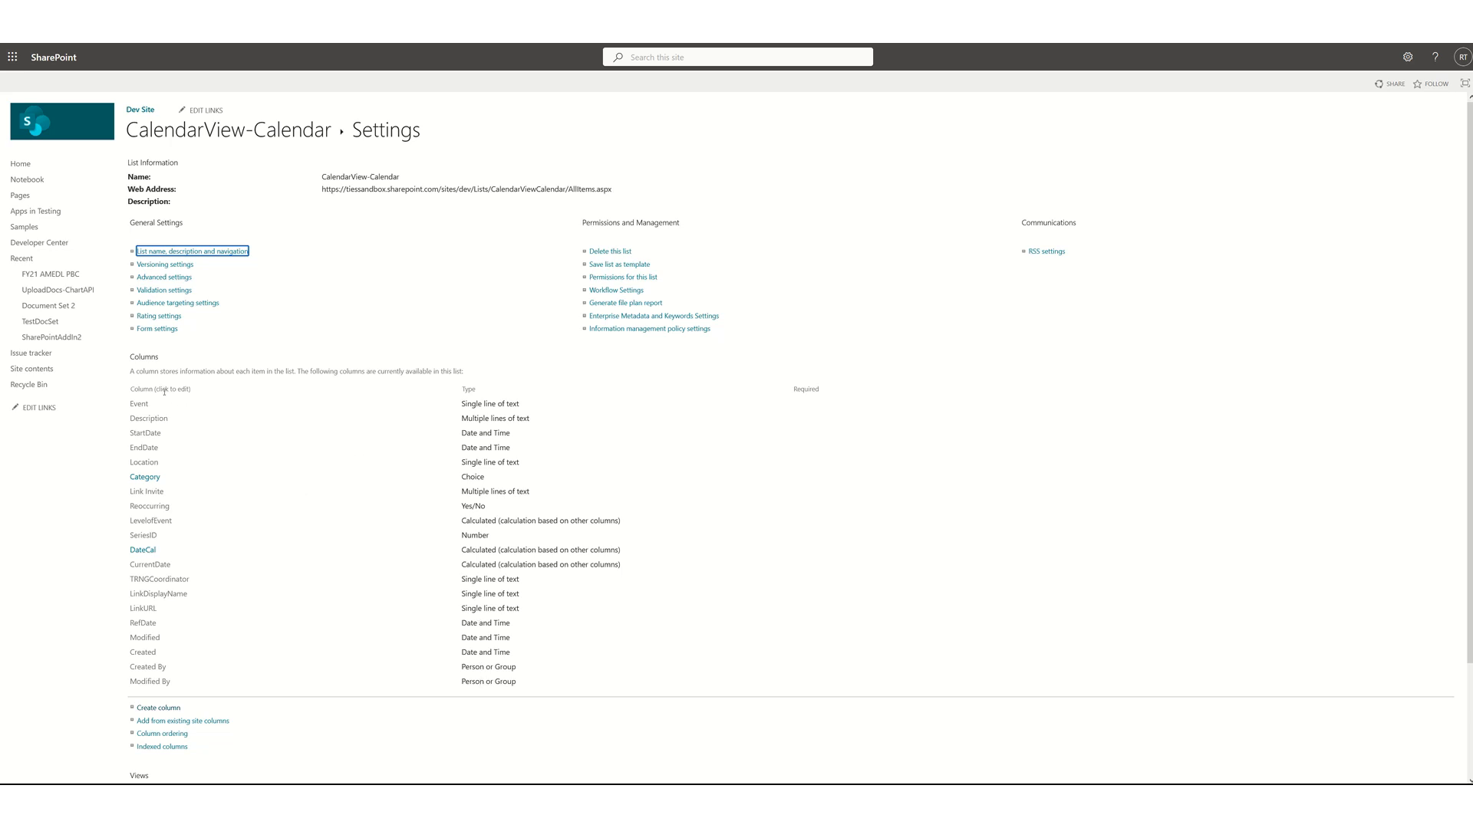
pyautogui.click(145, 479)
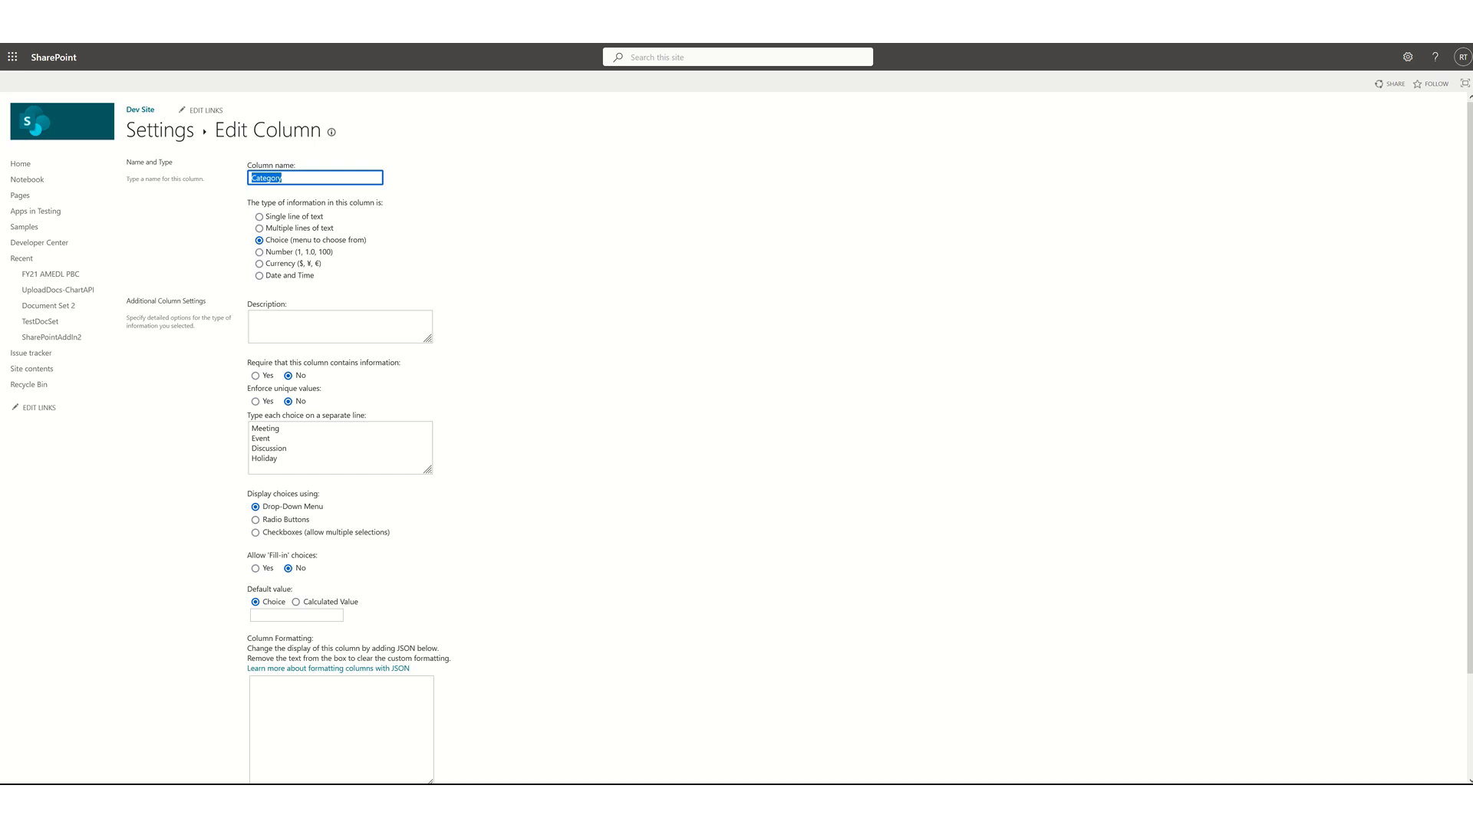
pyautogui.click(12, 26)
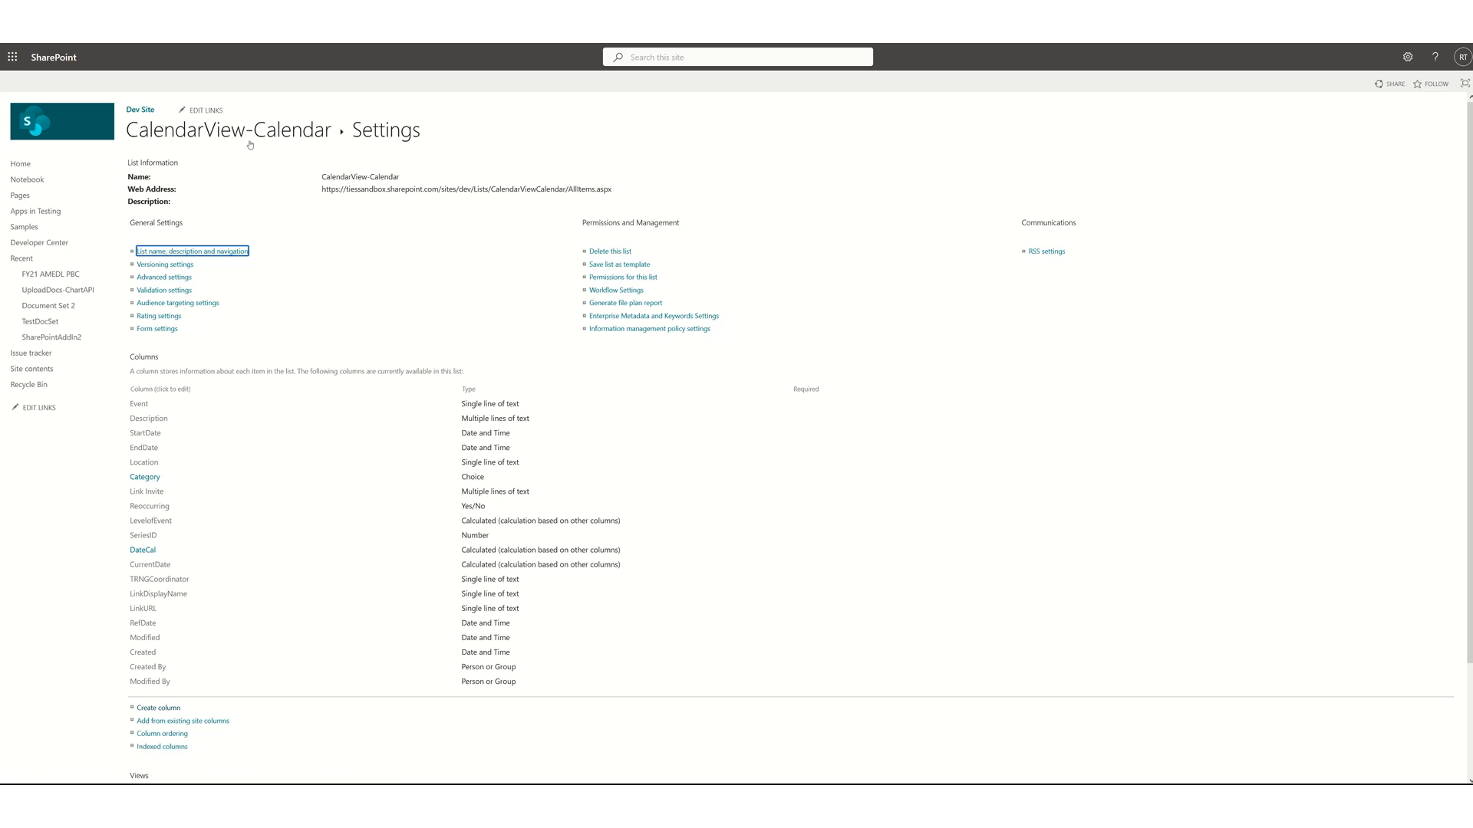
# Switch to the Video-Calendar app in Power Apps and page the calendar to February 2024, back to November 2023, and to December 2023 again
pyautogui.press('Return')
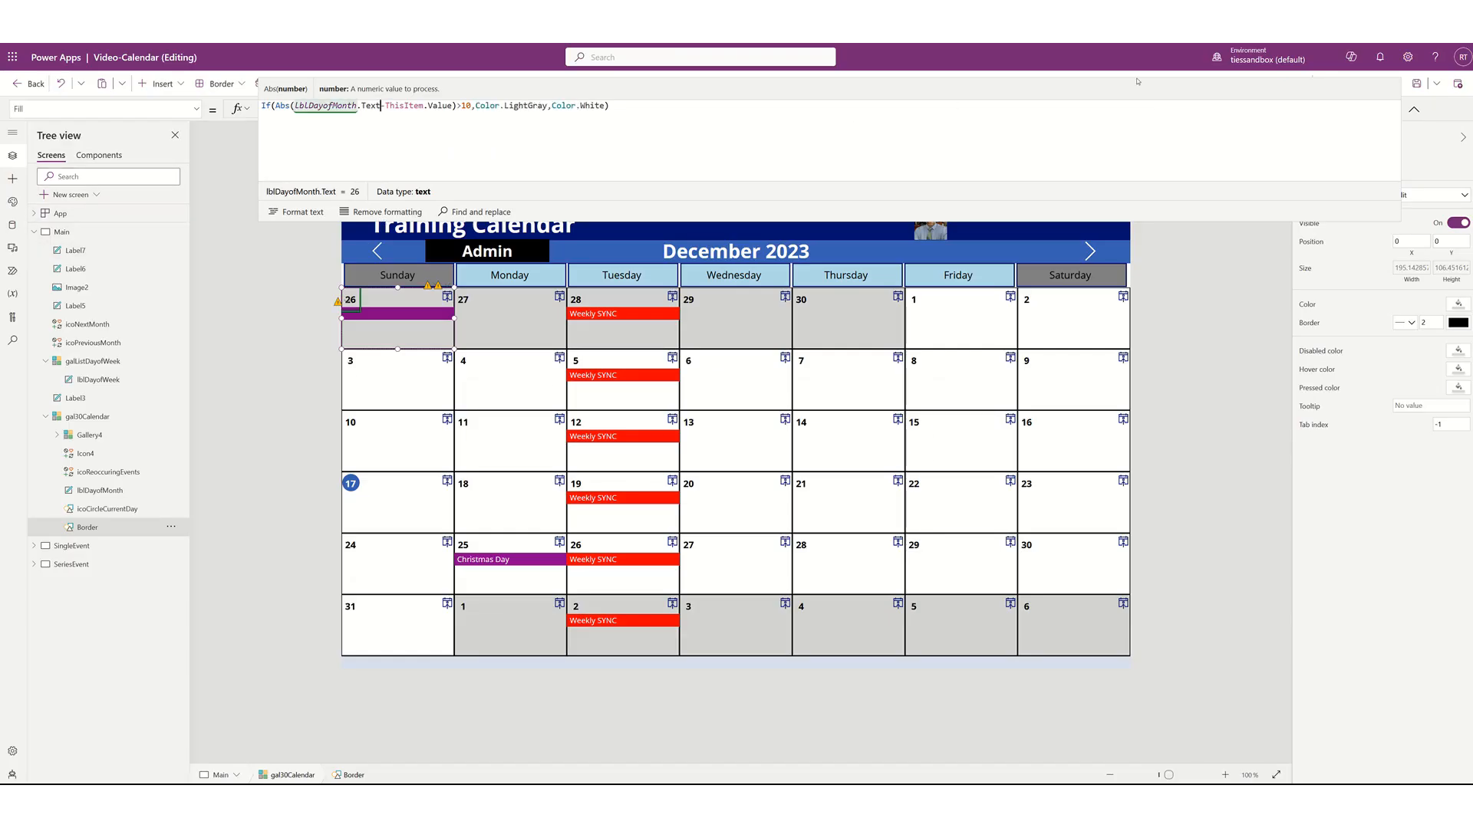
pyautogui.click(1414, 109)
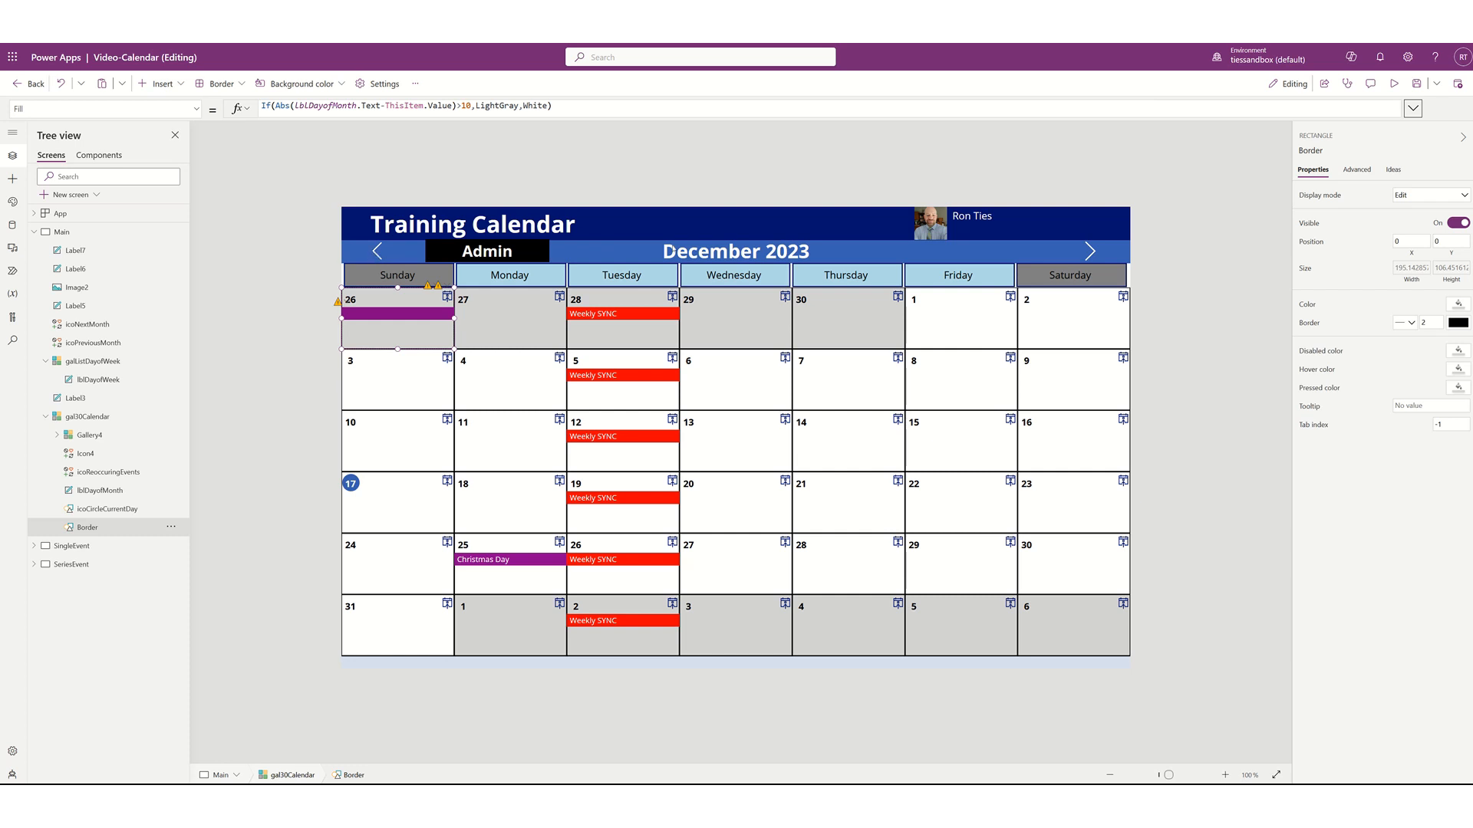
pyautogui.keyDown('alt'); pyautogui.click(1088, 256); pyautogui.keyUp('alt')
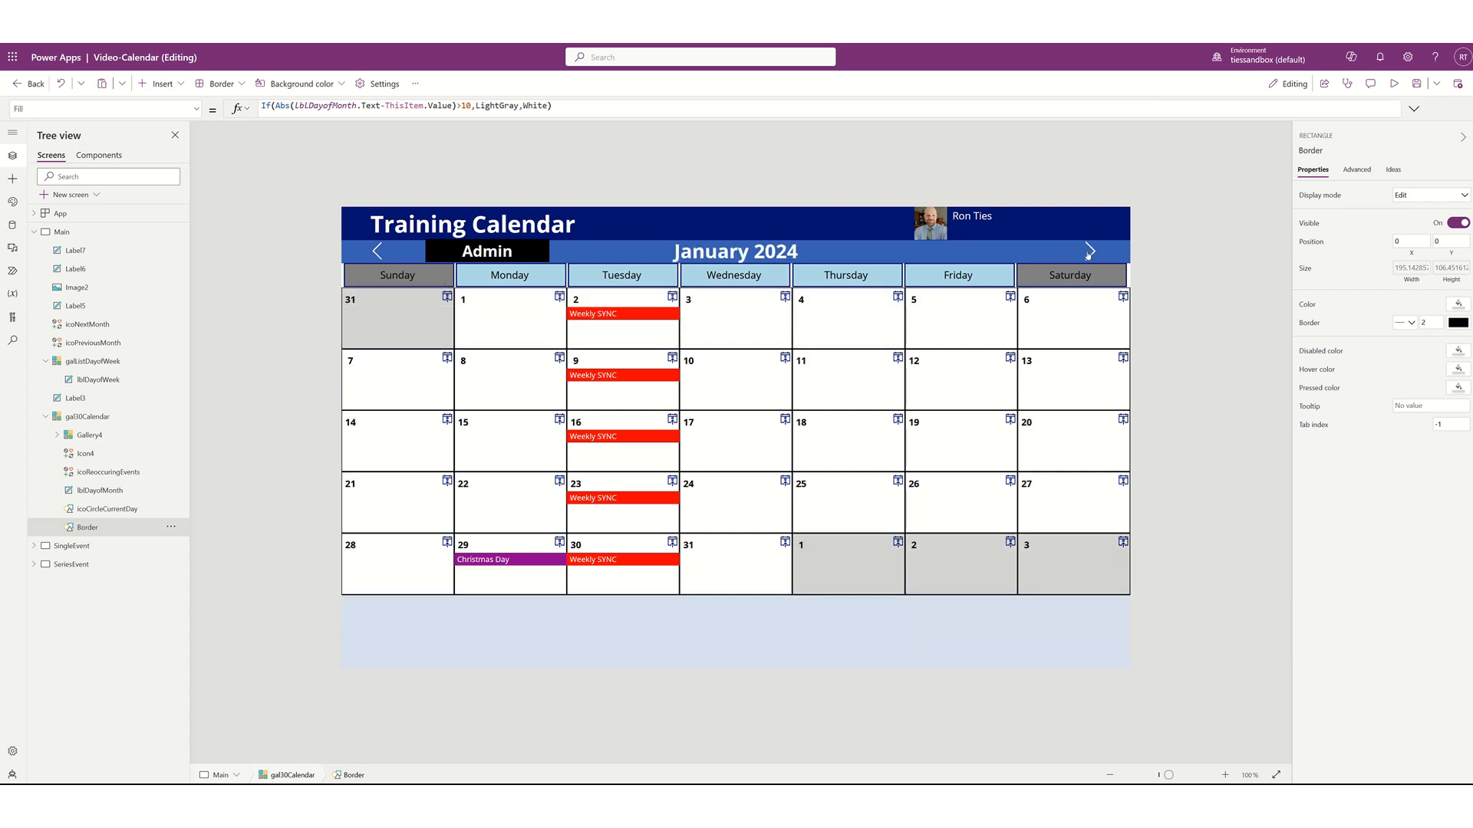
pyautogui.keyDown('alt'); pyautogui.click(1088, 255); pyautogui.keyUp('alt')
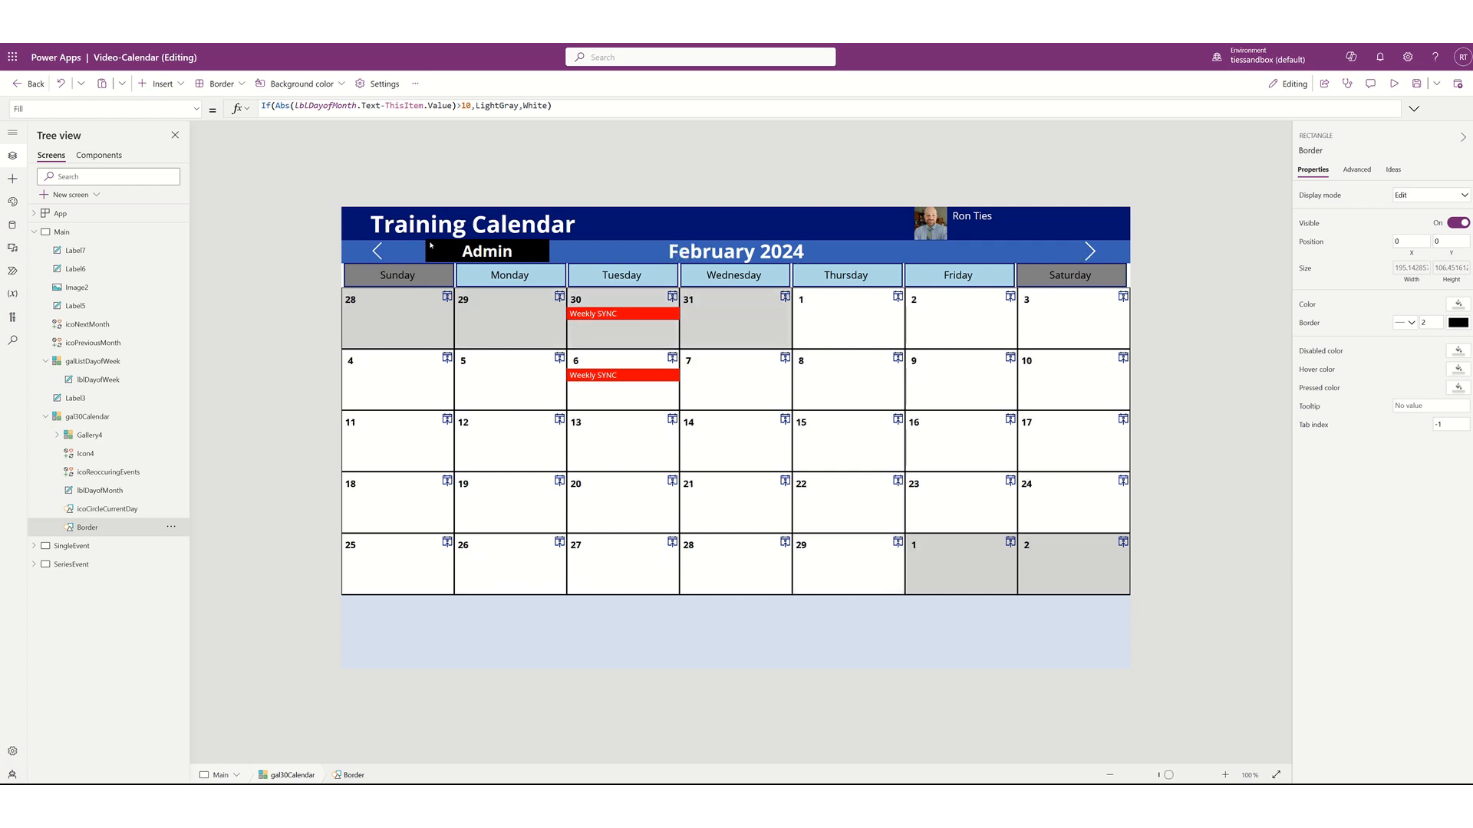
pyautogui.keyDown('alt'); pyautogui.click(374, 253); pyautogui.keyUp('alt')
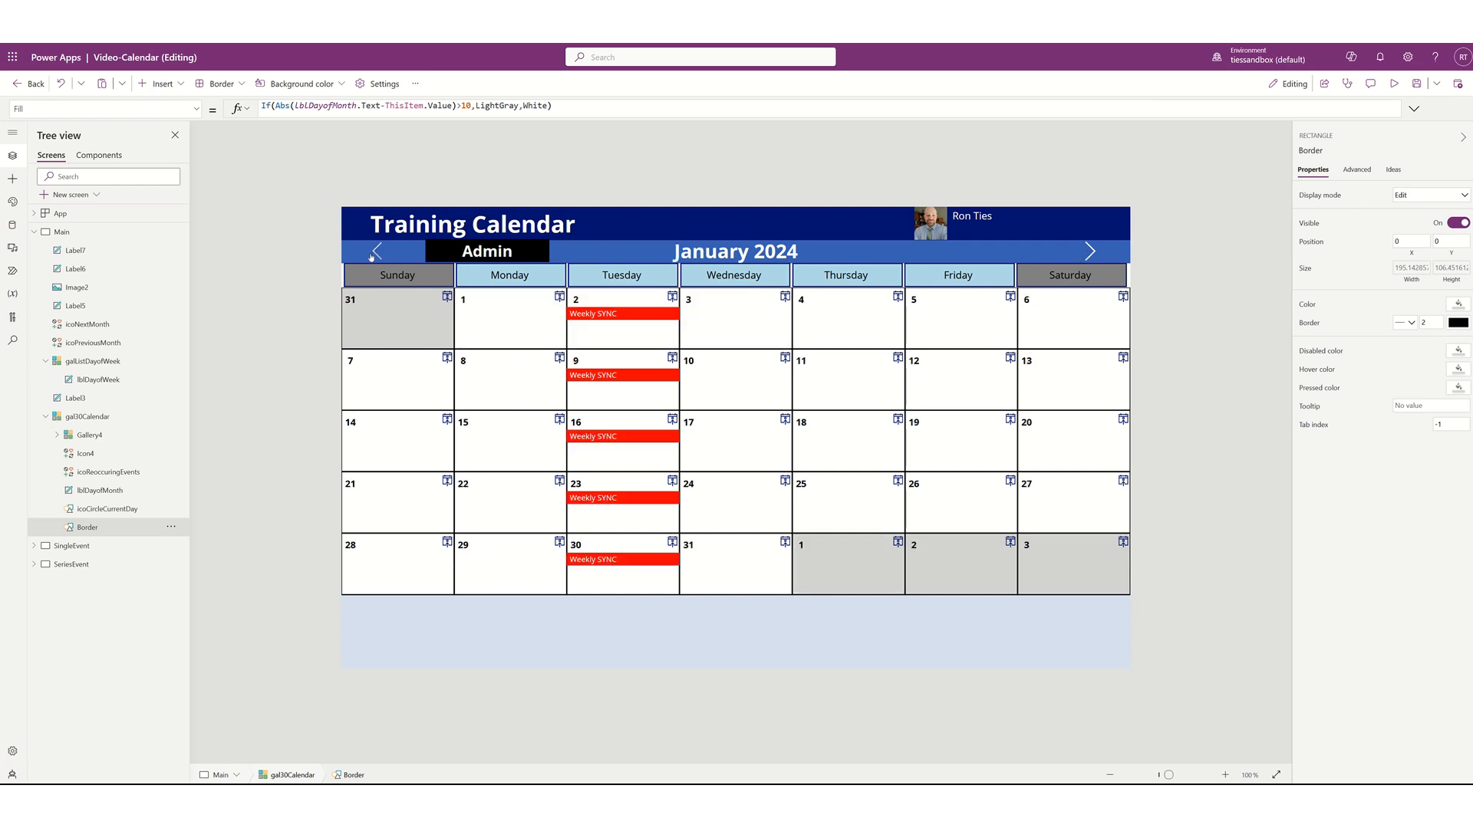
pyautogui.keyDown('alt'); pyautogui.click(374, 253); pyautogui.keyUp('alt')
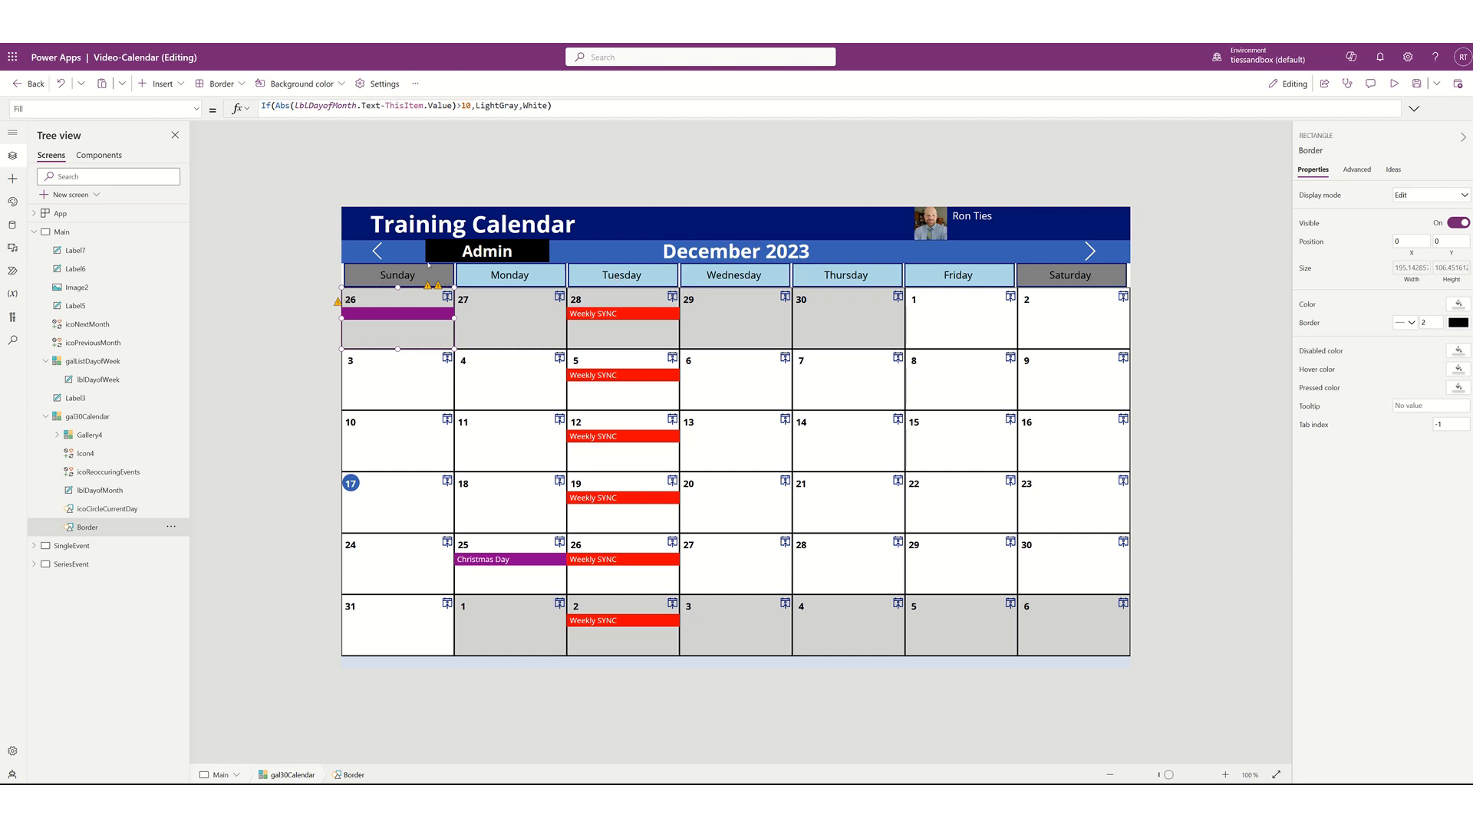
pyautogui.press('alt')
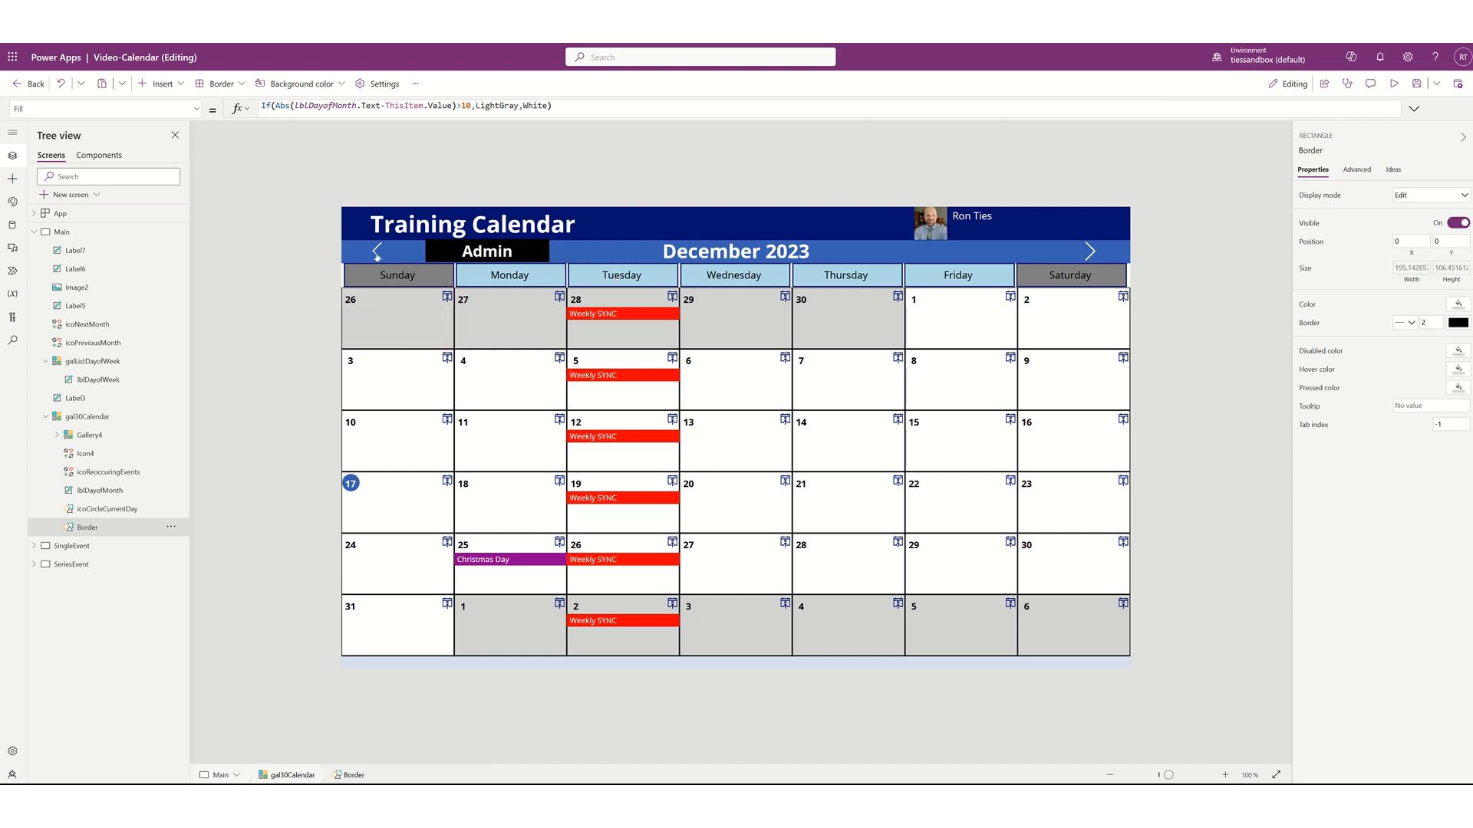
pyautogui.click(377, 254)
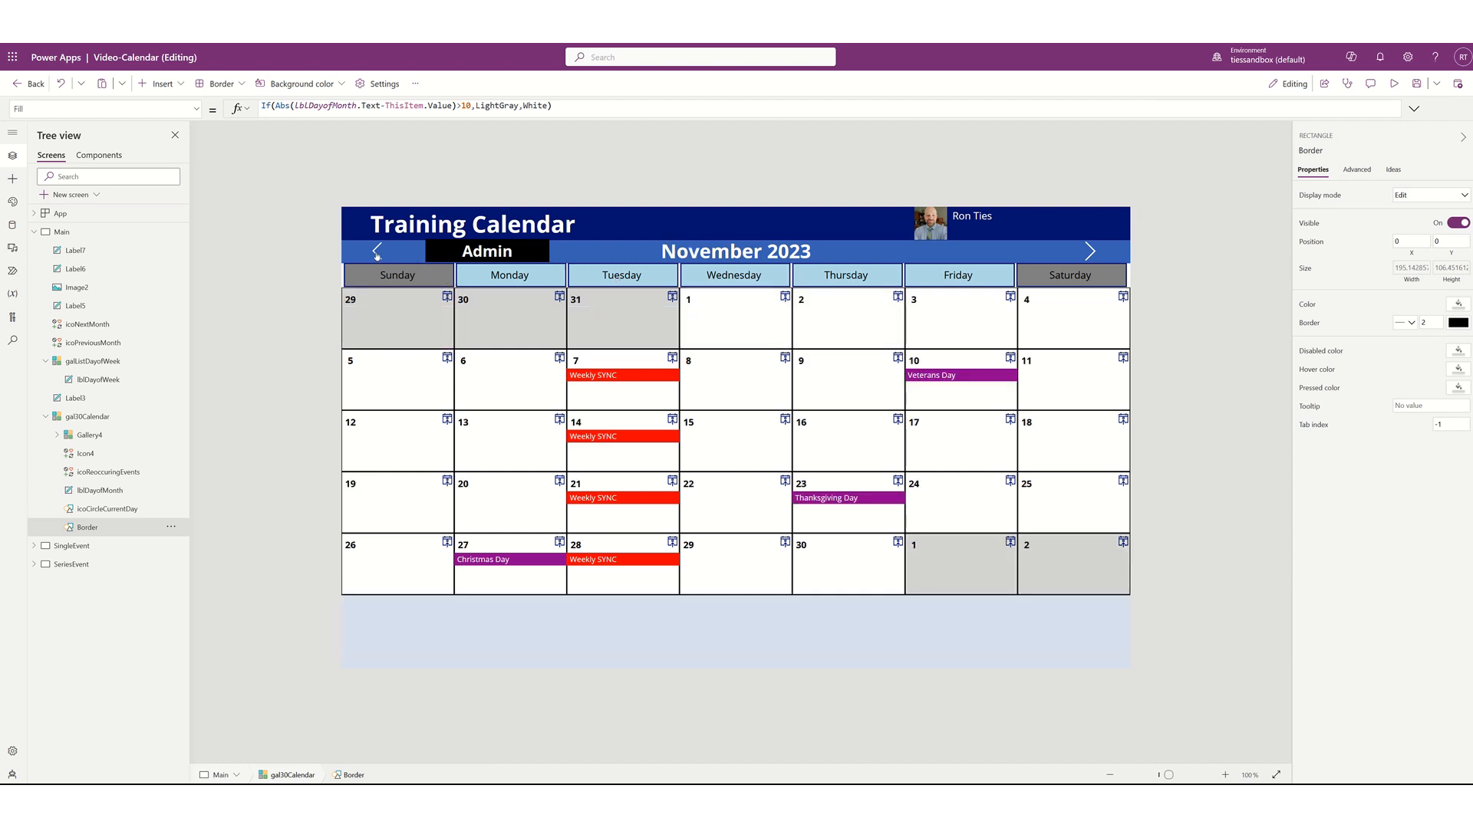
pyautogui.click(1090, 253)
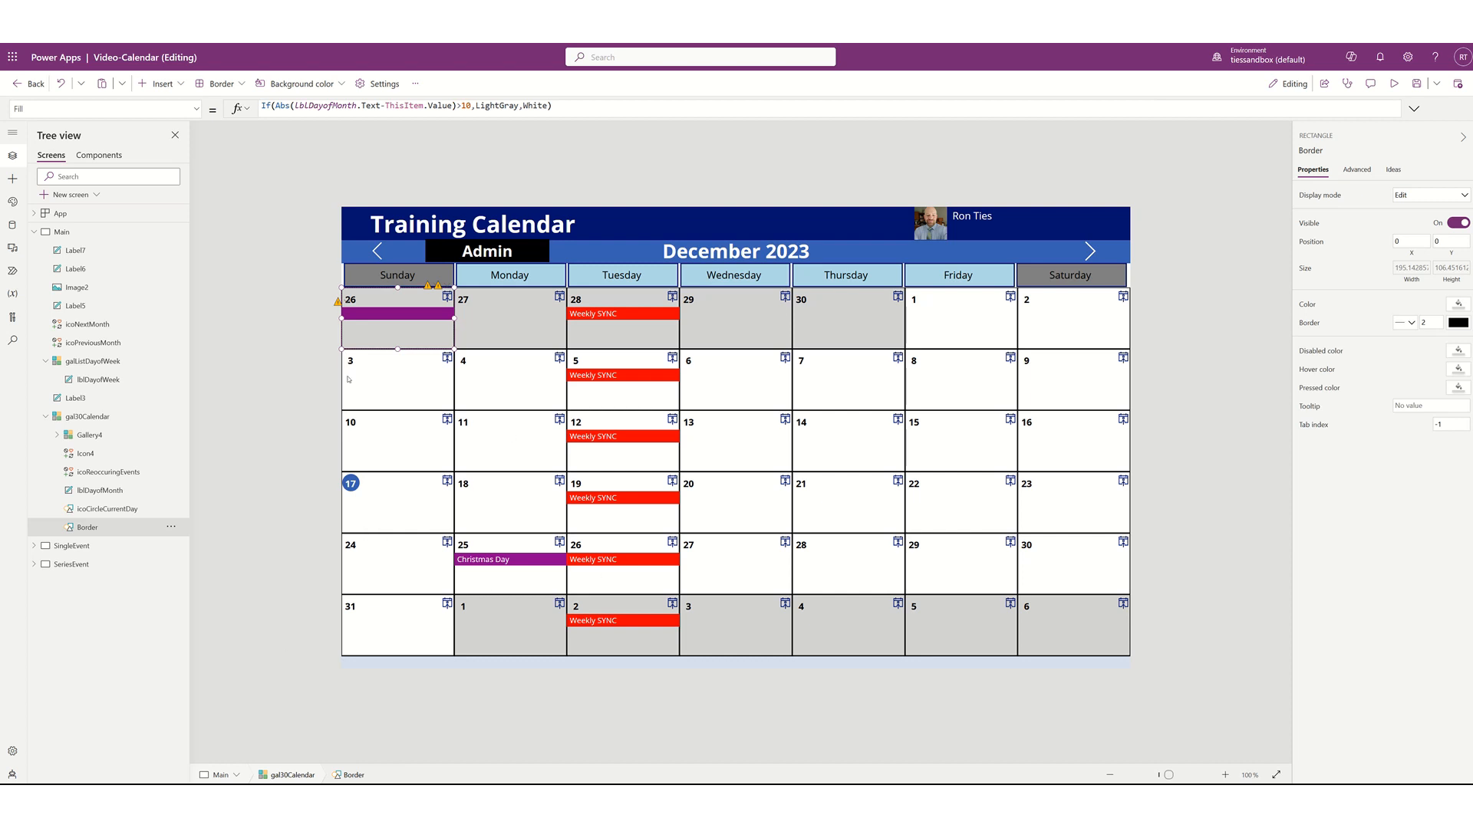
# Examine the Items formulas of the outer calendar gallery and the event gallery nested in its first day cell
pyautogui.click(407, 326)
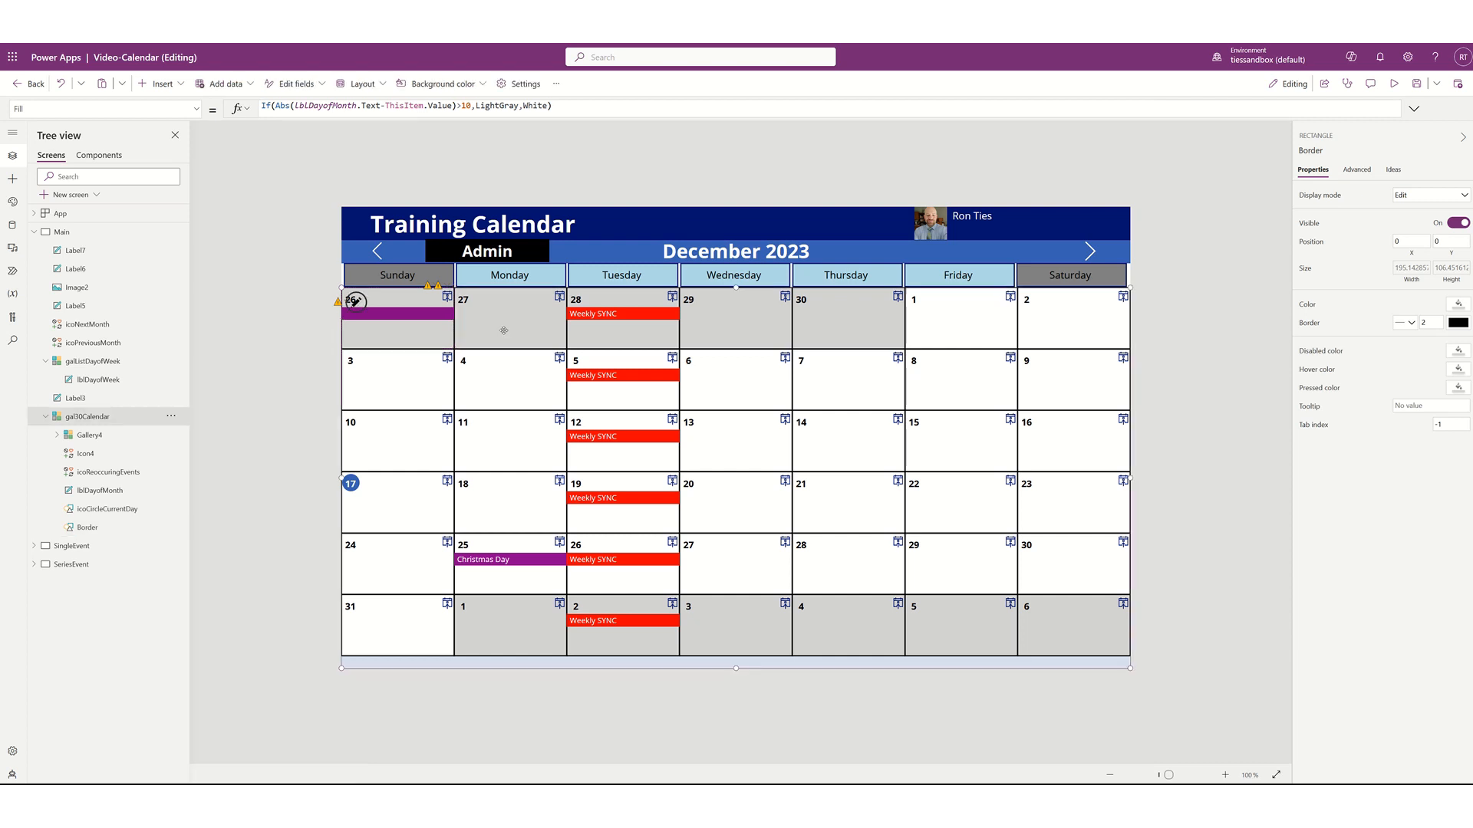
pyautogui.click(407, 327)
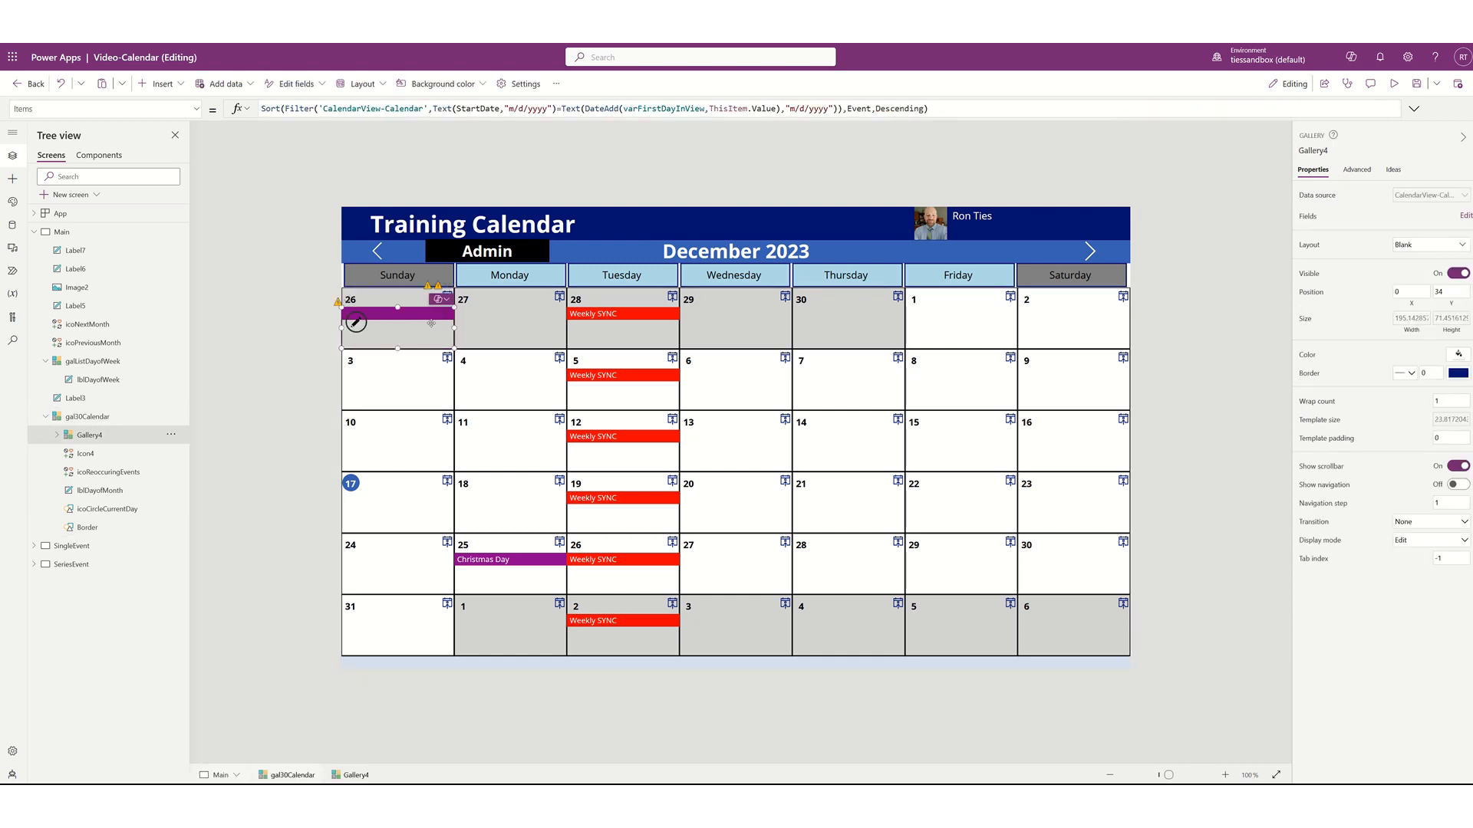
pyautogui.click(518, 409)
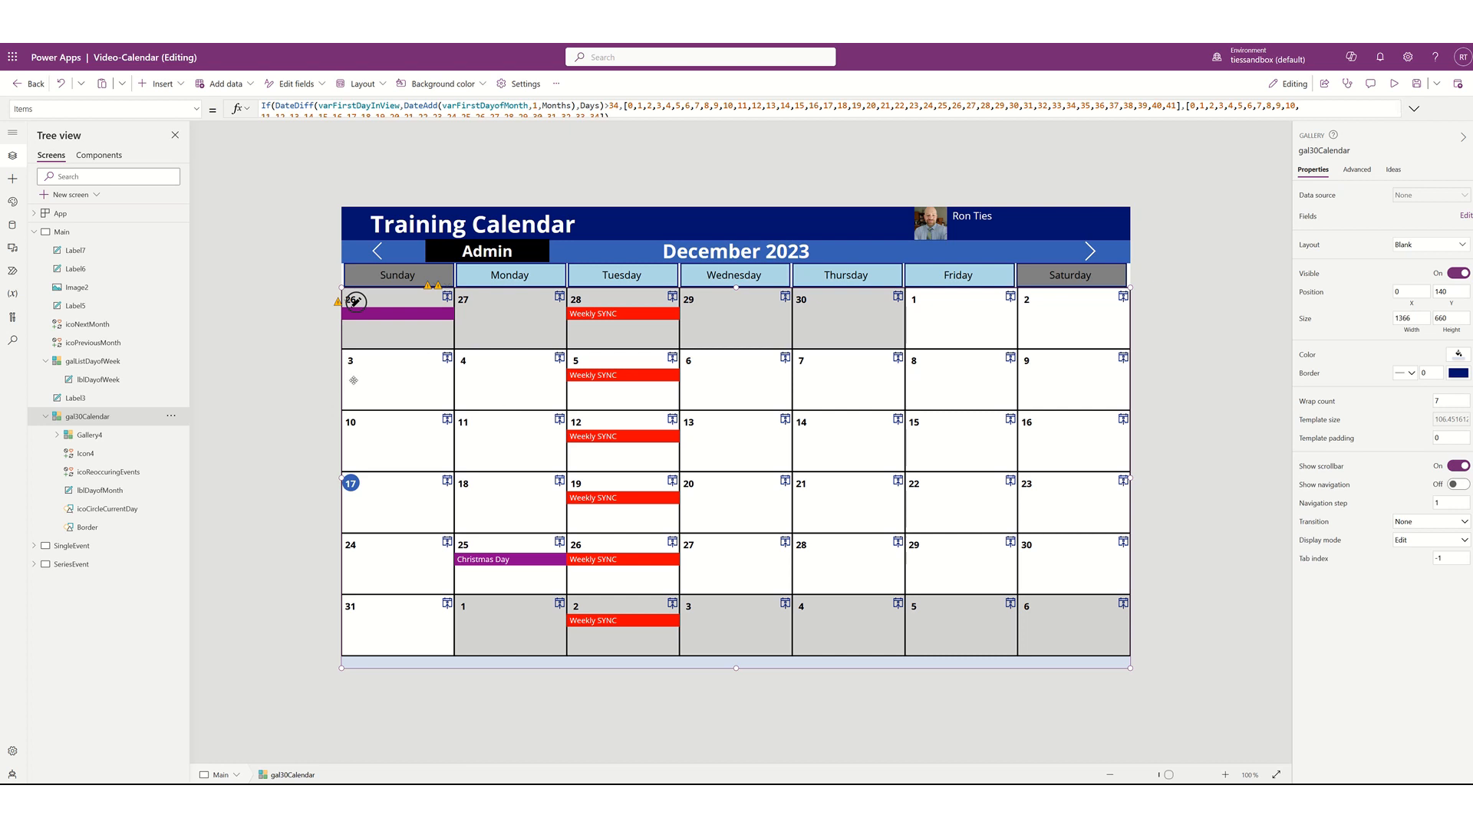
pyautogui.click(396, 330)
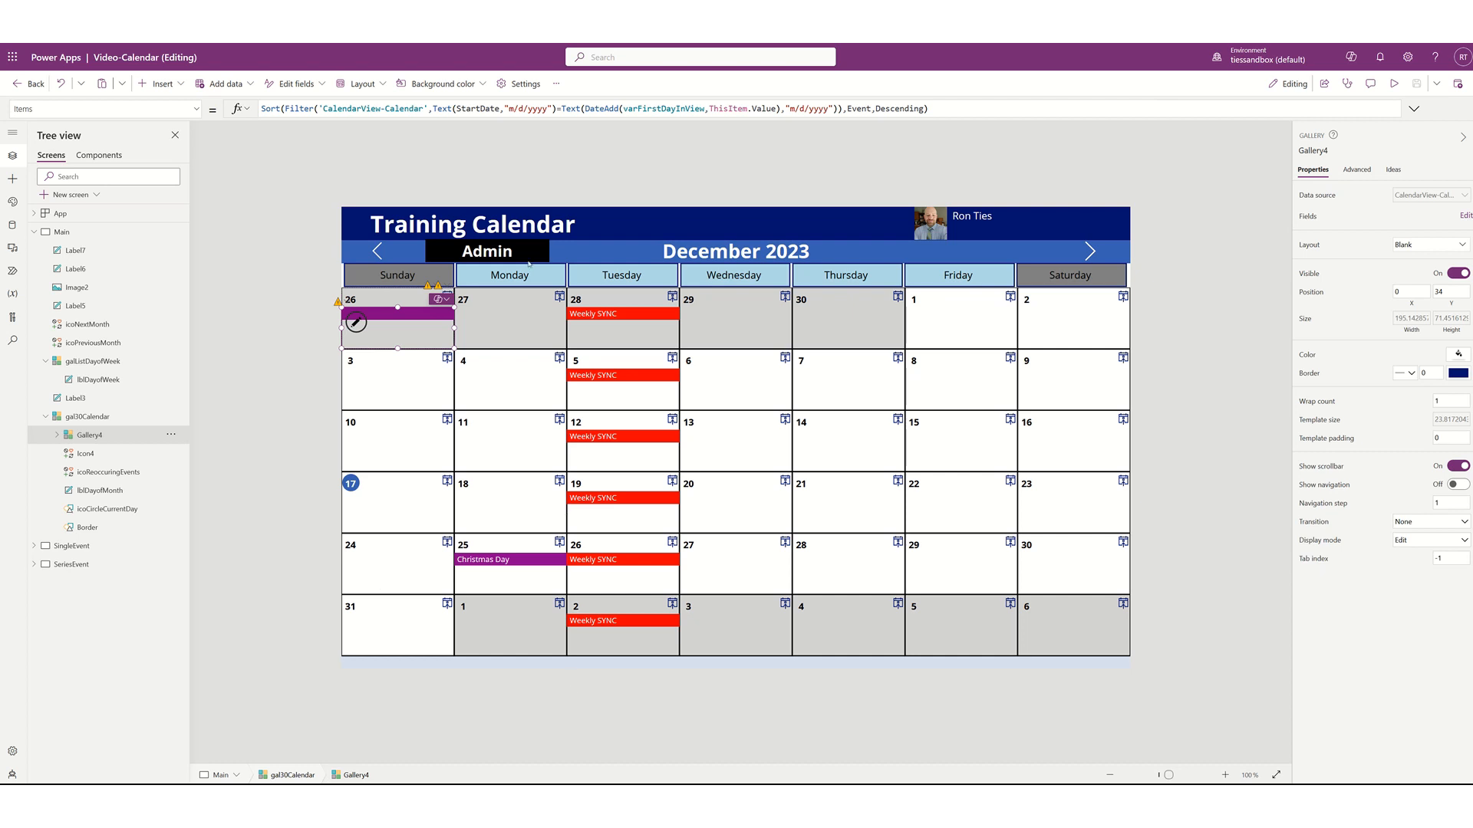
# Start a new event for November 27, 2023 from its day cell and turn off All Day Event
pyautogui.press('alt')
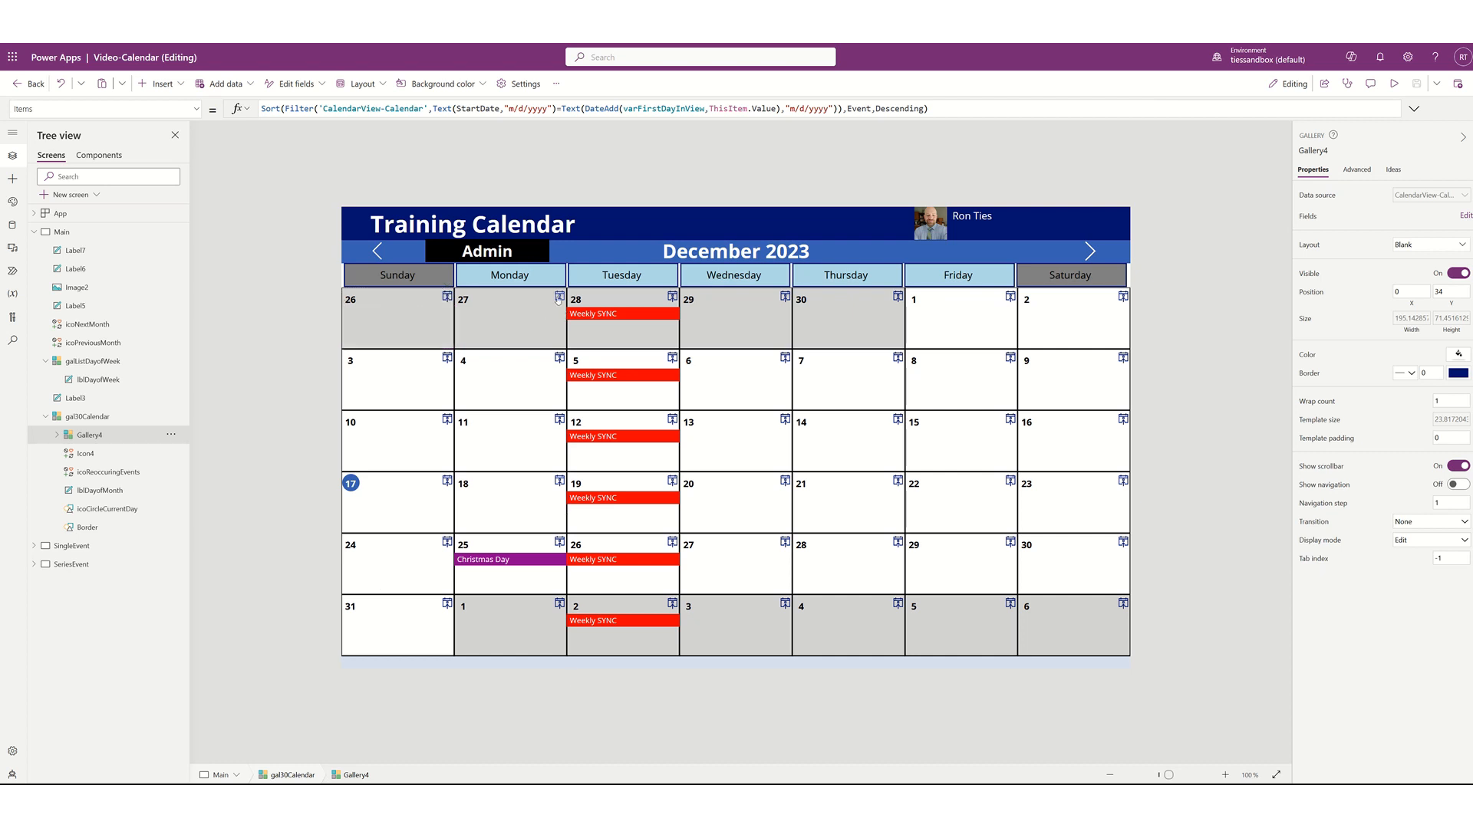
pyautogui.keyDown('alt'); pyautogui.click(560, 297); pyautogui.keyUp('alt')
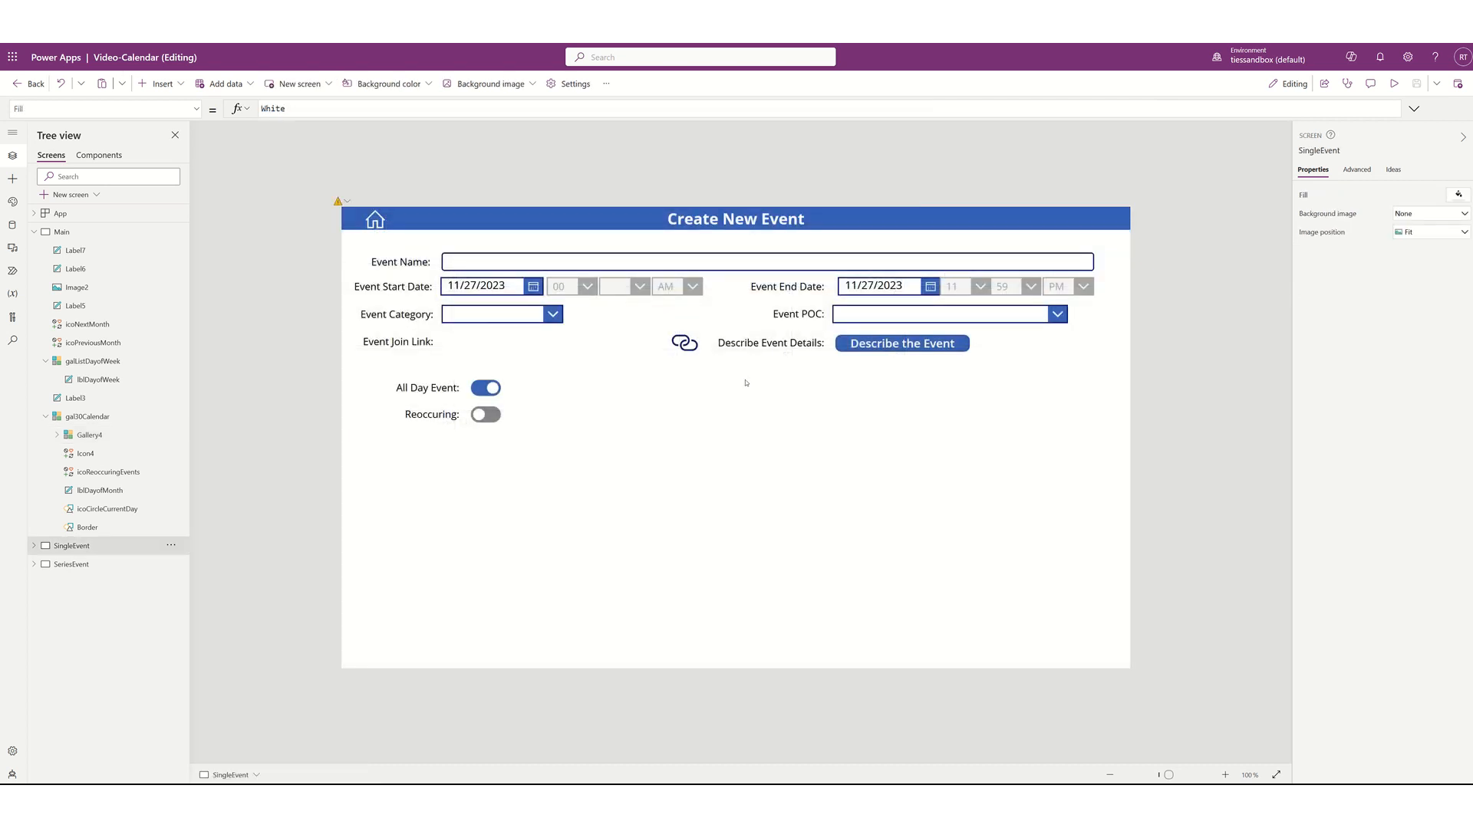
pyautogui.keyDown('alt'); pyautogui.click(484, 390); pyautogui.keyUp('alt')
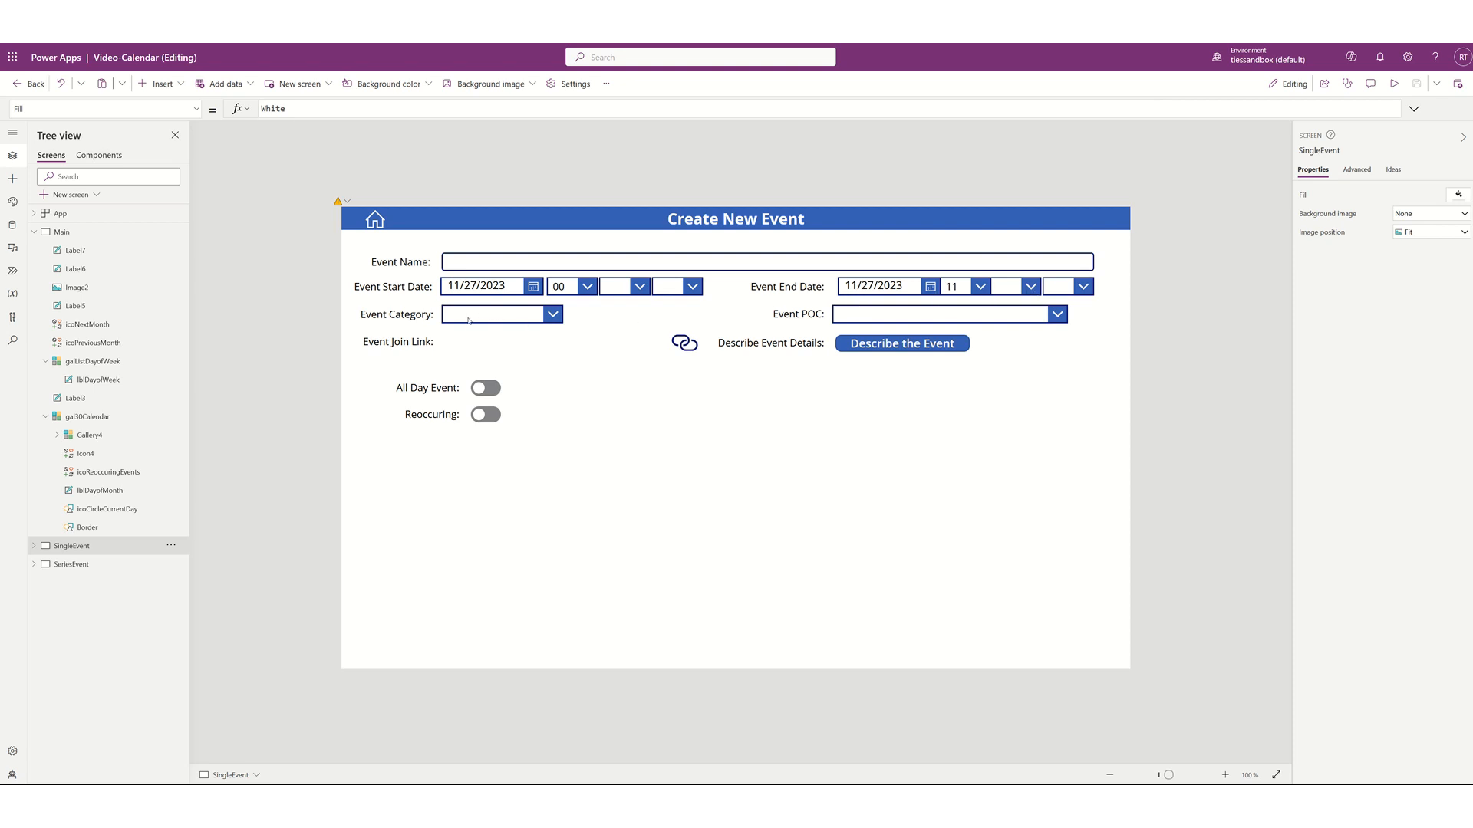
# Check the Event Category choices and the link entry dialog for the Event Join Link on the new event form
pyautogui.keyDown('alt'); pyautogui.click(556, 315); pyautogui.keyUp('alt')
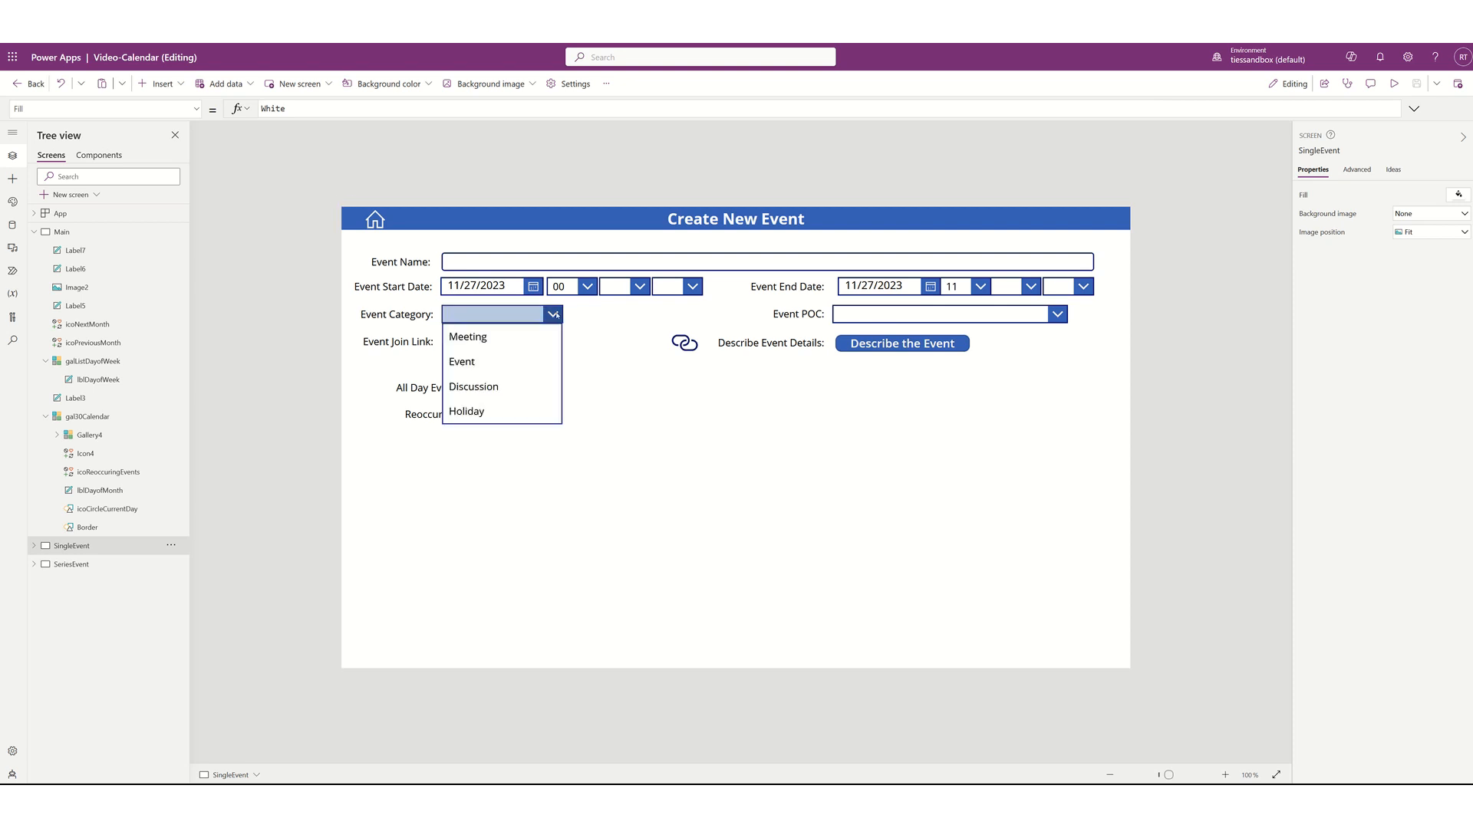
pyautogui.keyDown('alt'); pyautogui.click(558, 315); pyautogui.keyUp('alt')
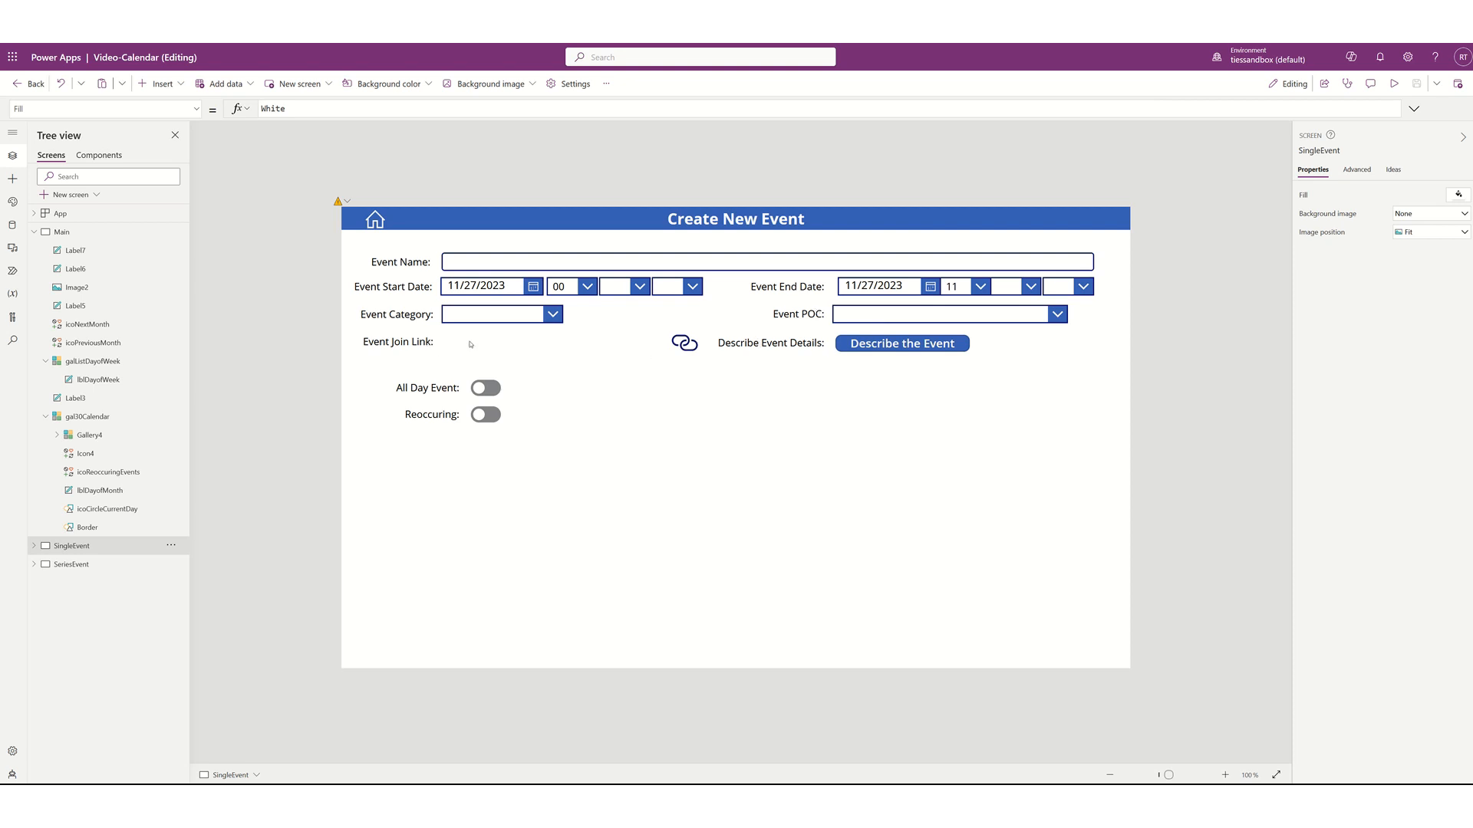
pyautogui.keyDown('alt'); pyautogui.click(686, 344); pyautogui.keyUp('alt')
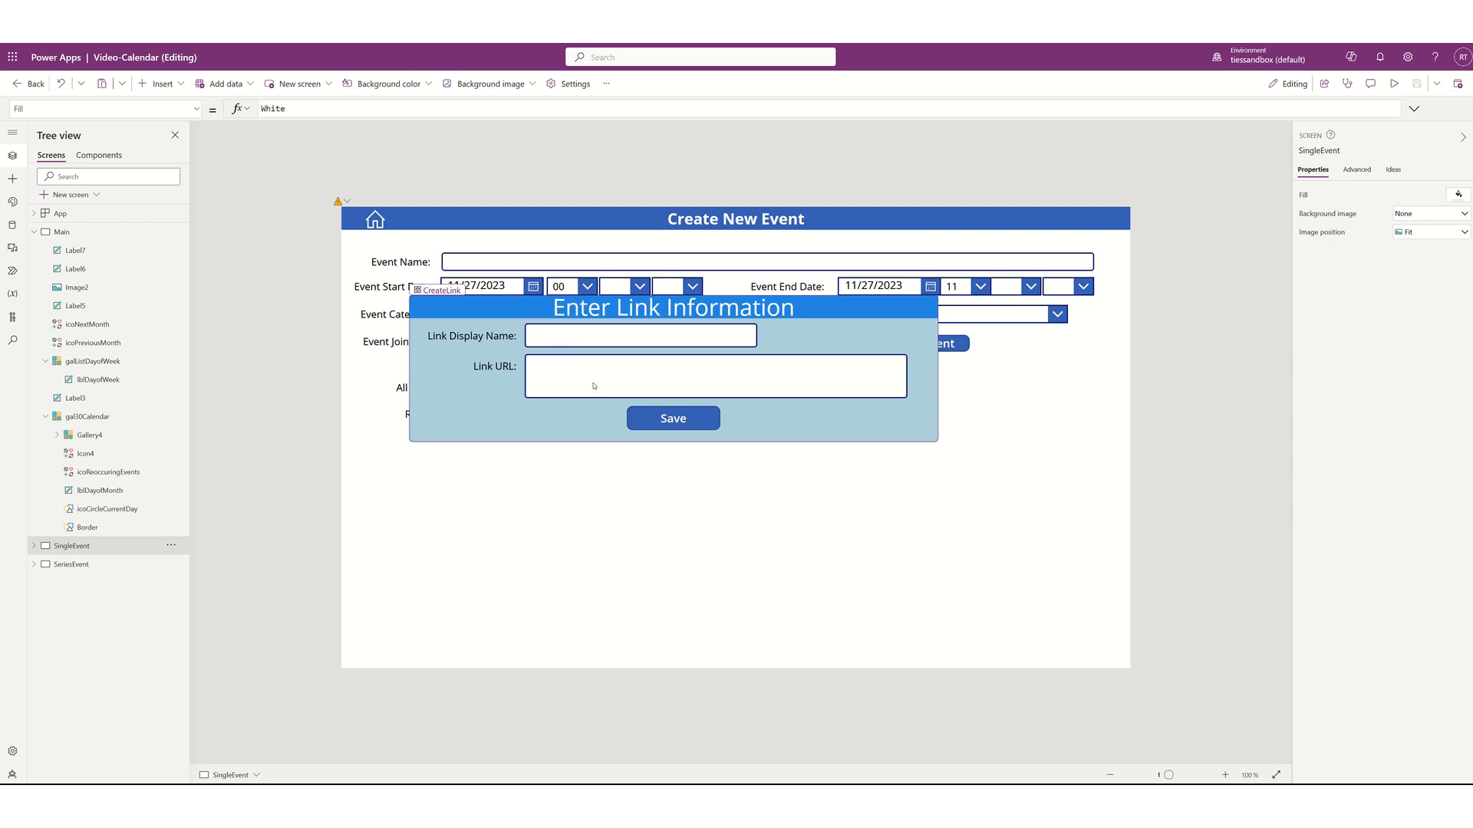
pyautogui.click(687, 424)
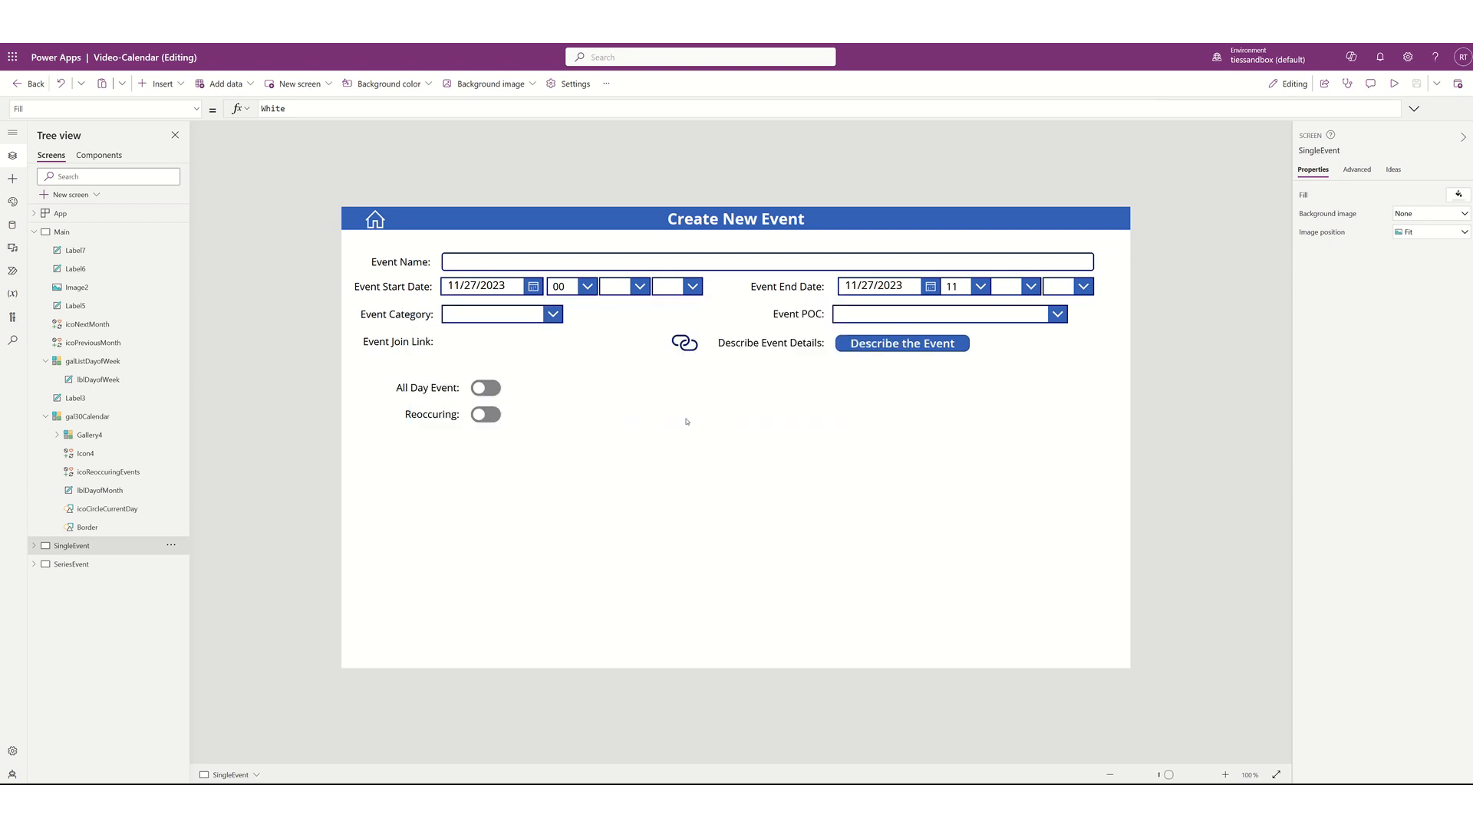
pyautogui.click(517, 342)
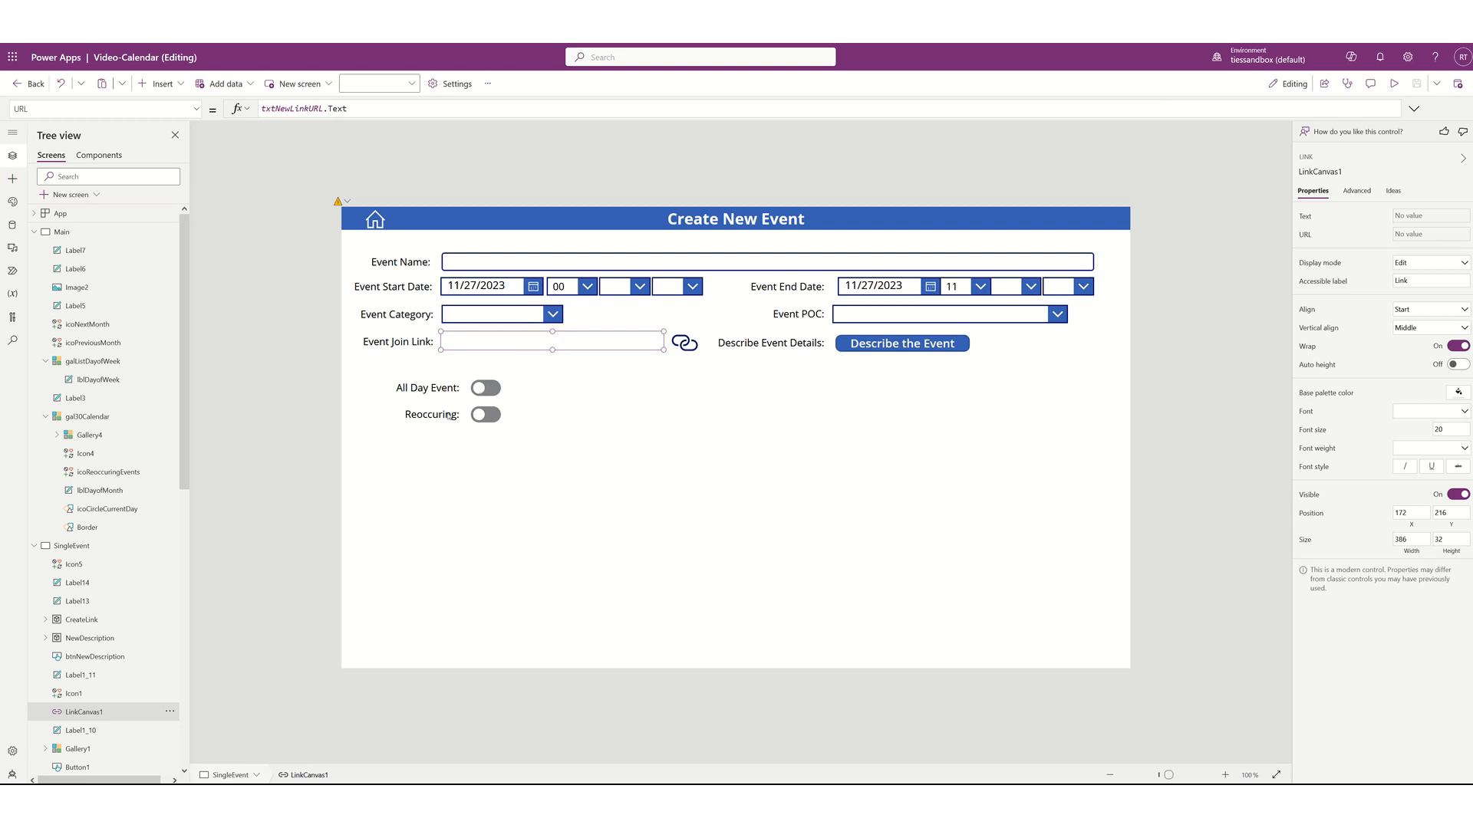
# Turn on All Day Event and Reoccuring to examine the frequency unit choices, and return to the main calendar
pyautogui.keyDown('alt'); pyautogui.click(491, 389); pyautogui.keyUp('alt')
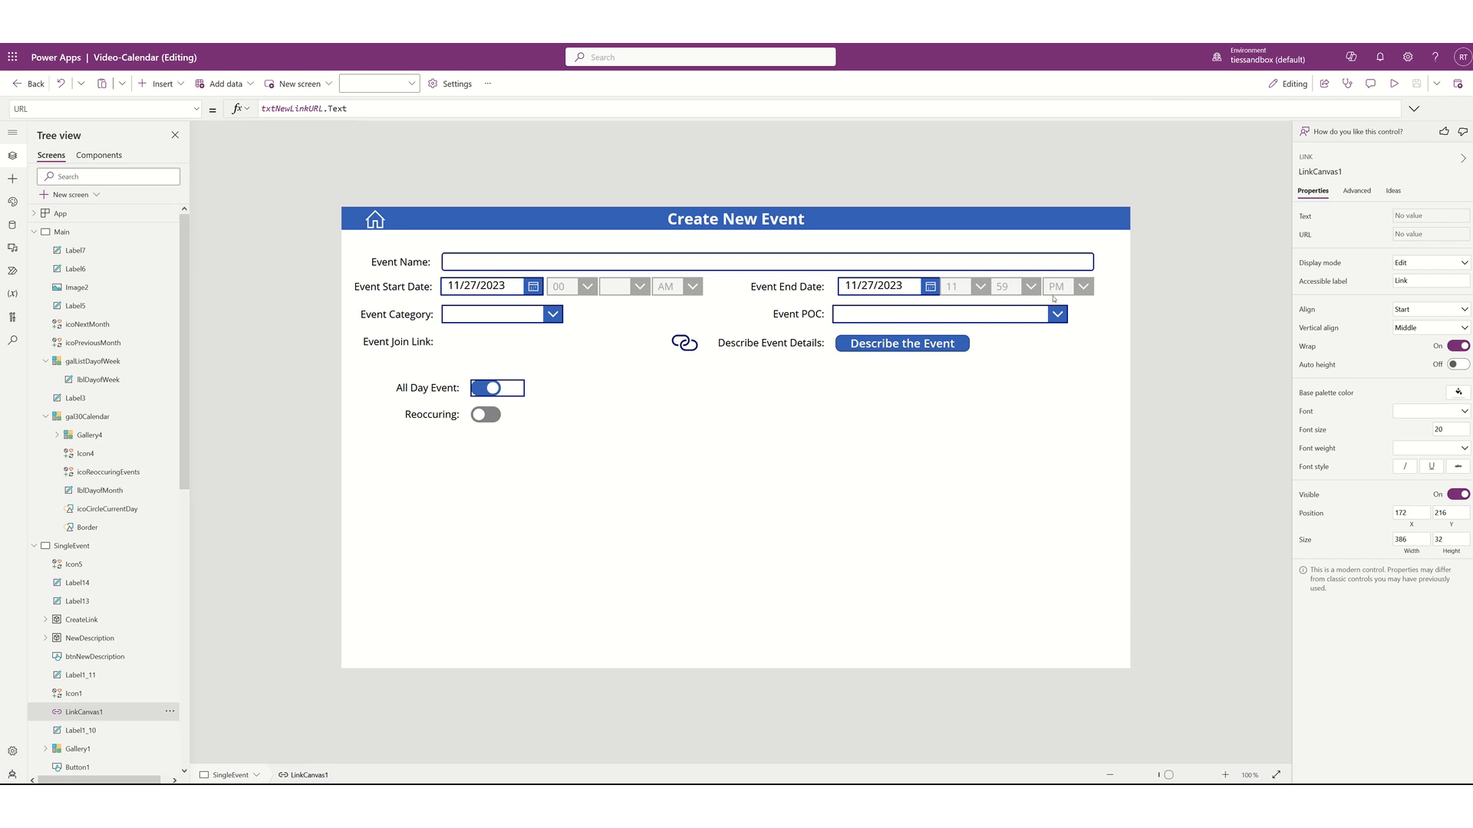
pyautogui.keyDown('alt'); pyautogui.click(489, 415); pyautogui.keyUp('alt')
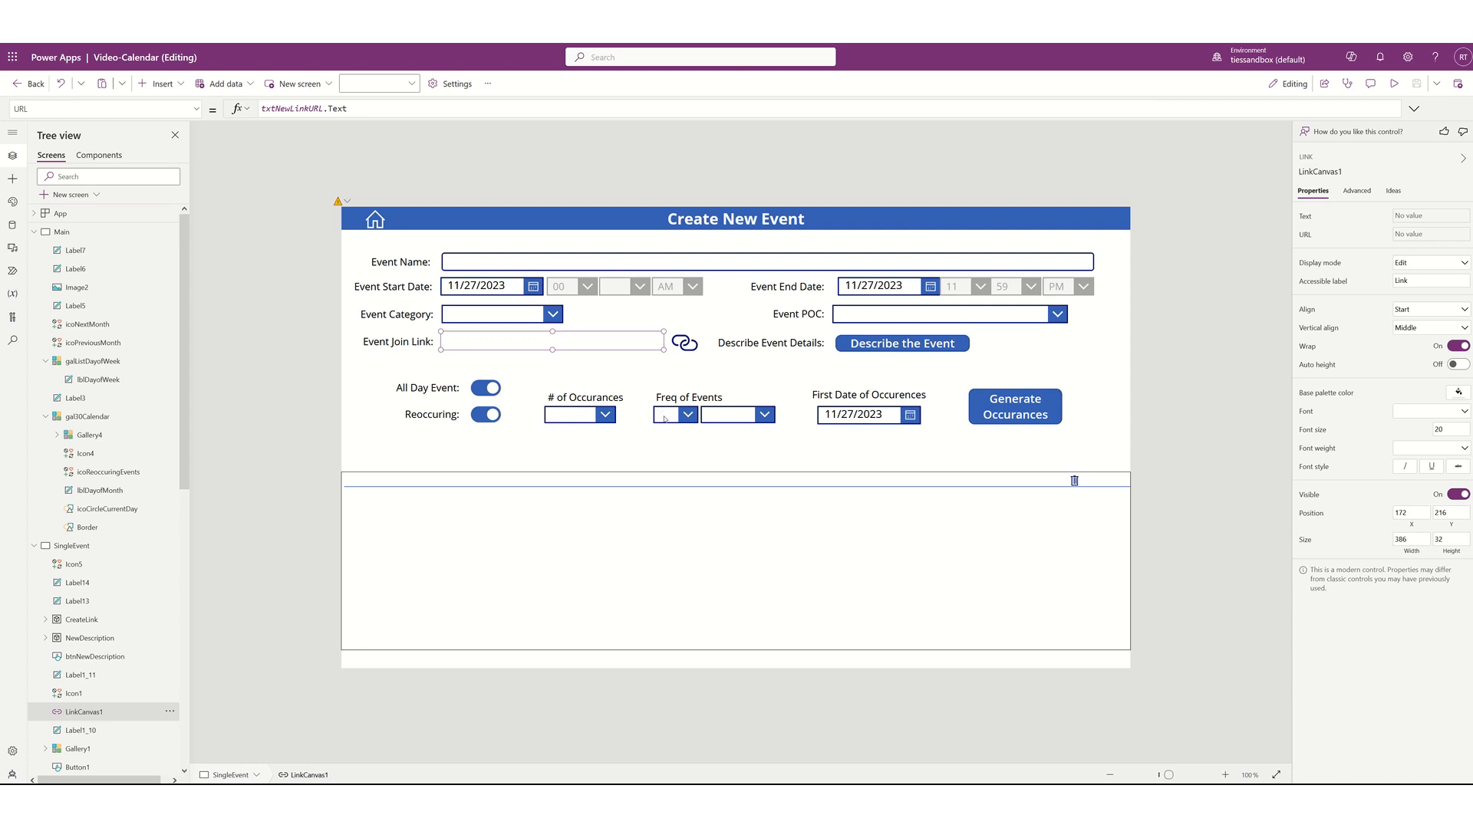
pyautogui.press('alt')
pyautogui.click(729, 417)
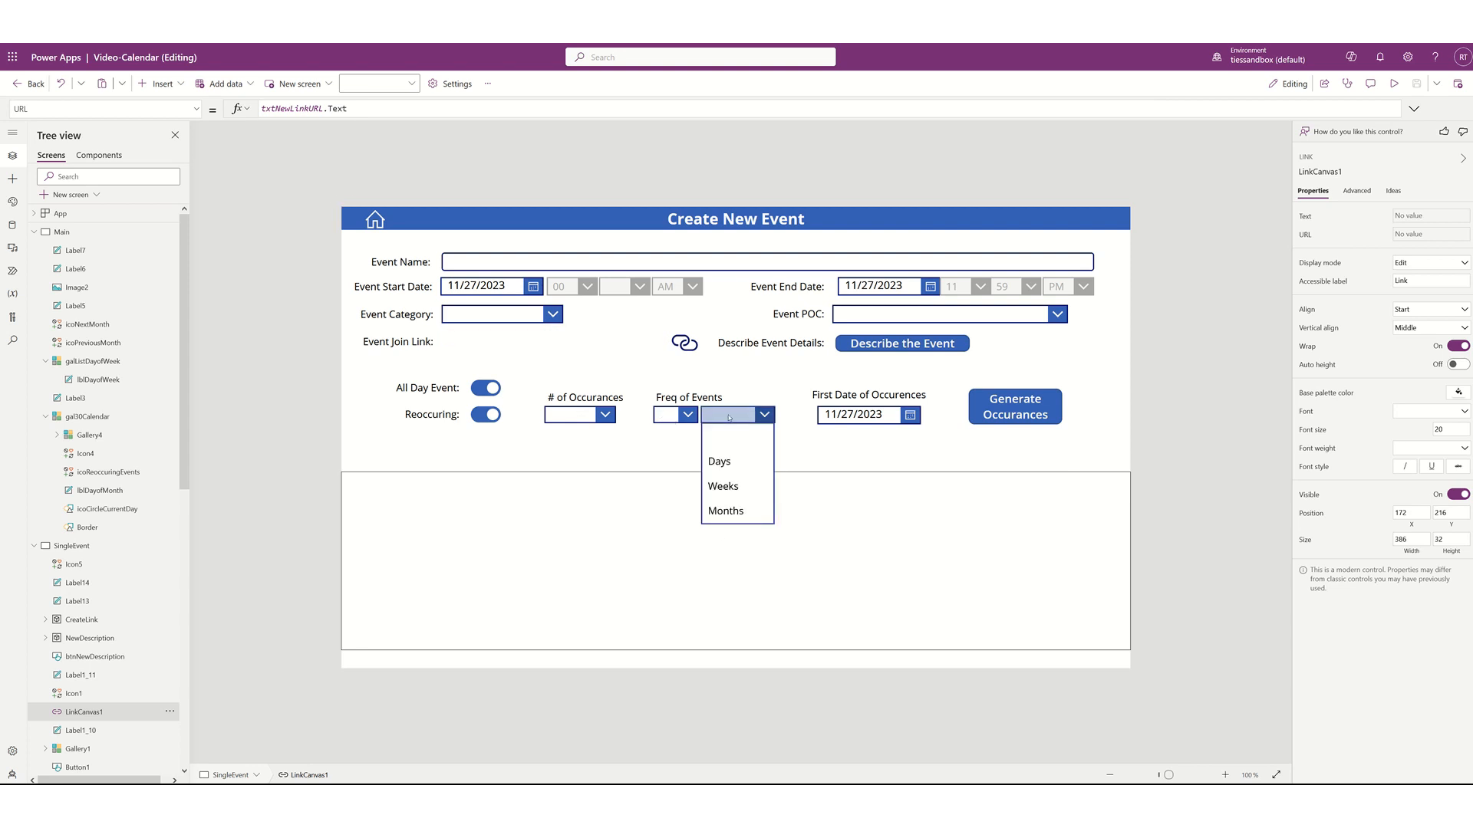
pyautogui.click(729, 417)
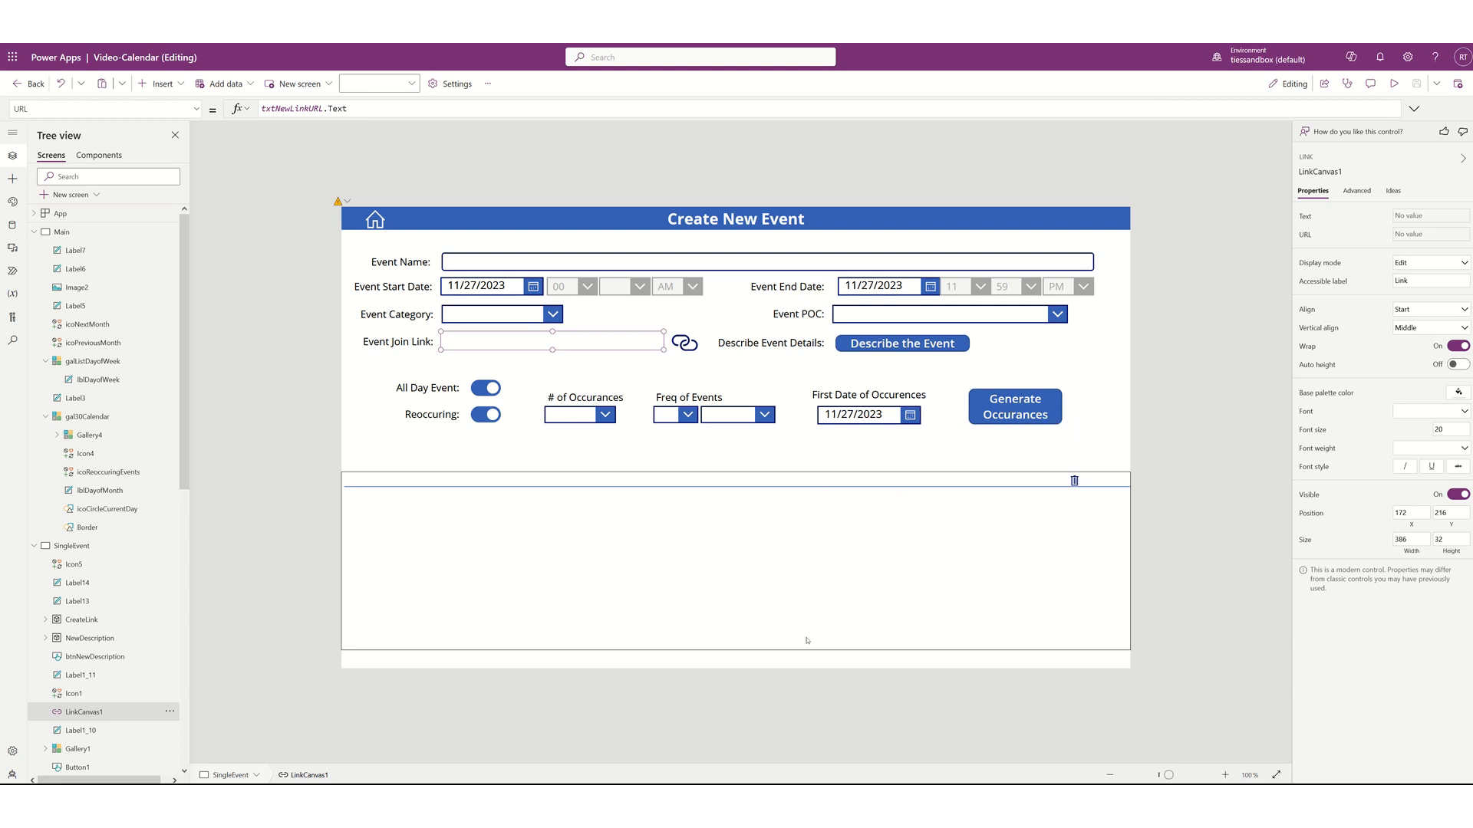
pyautogui.press('alt')
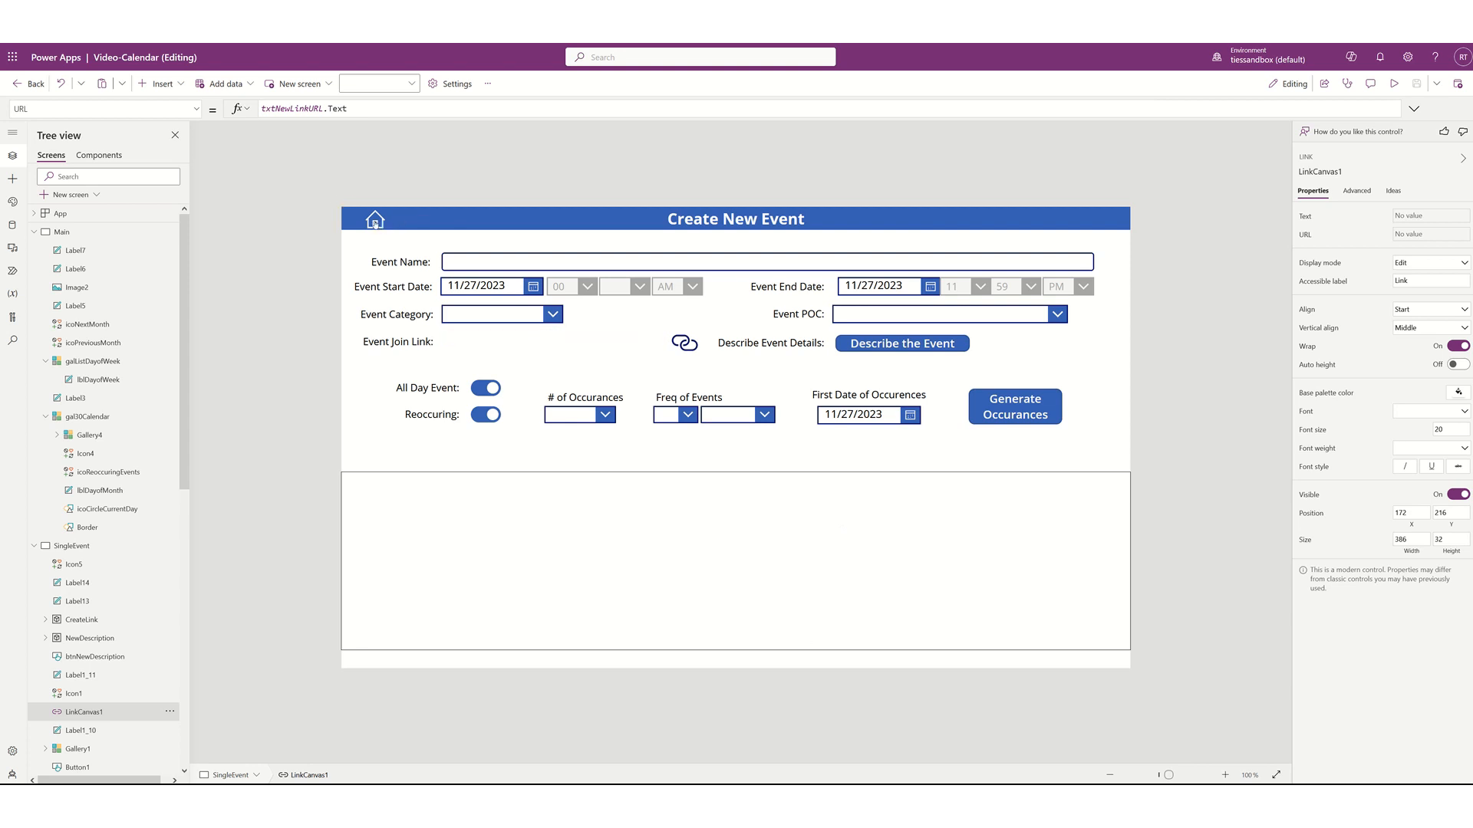
pyautogui.keyDown('alt'); pyautogui.click(375, 221); pyautogui.keyUp('alt')
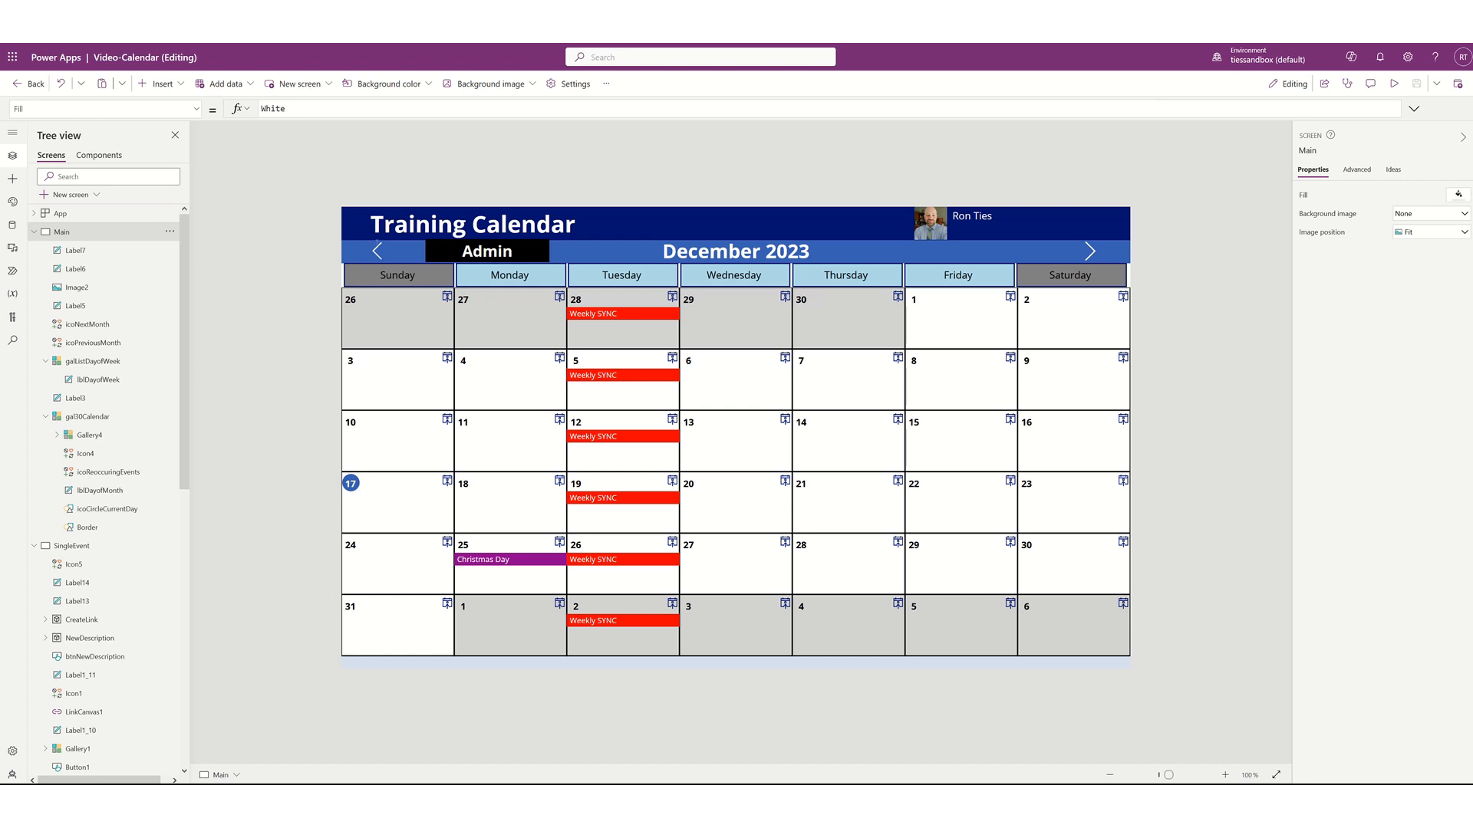
# Open the Christmas Day event on December 25, turn off Reoccuring, and return to the main calendar
pyautogui.keyDown('alt'); pyautogui.click(527, 561); pyautogui.keyUp('alt')
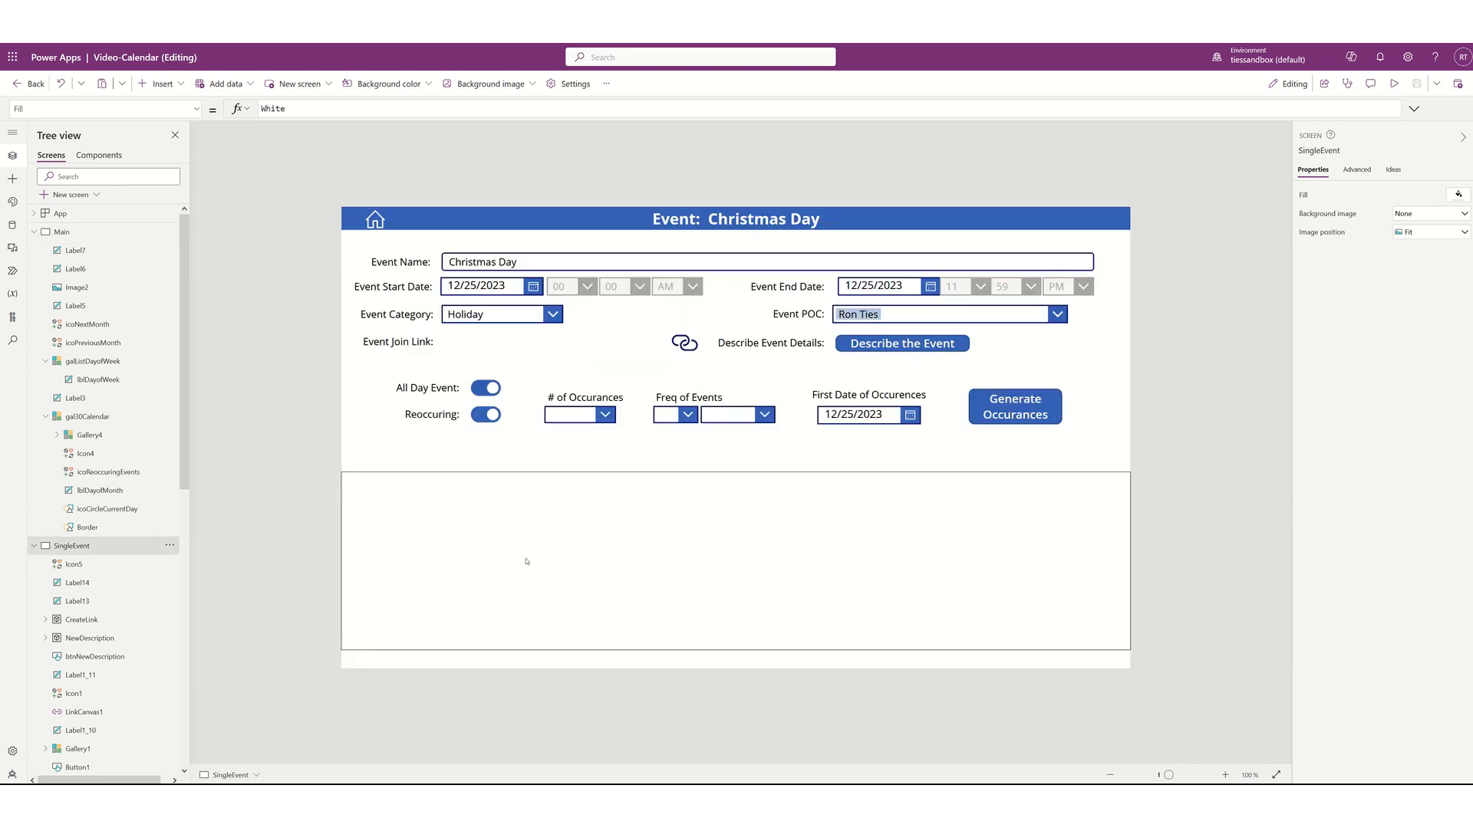
pyautogui.keyDown('alt'); pyautogui.click(486, 414); pyautogui.keyUp('alt')
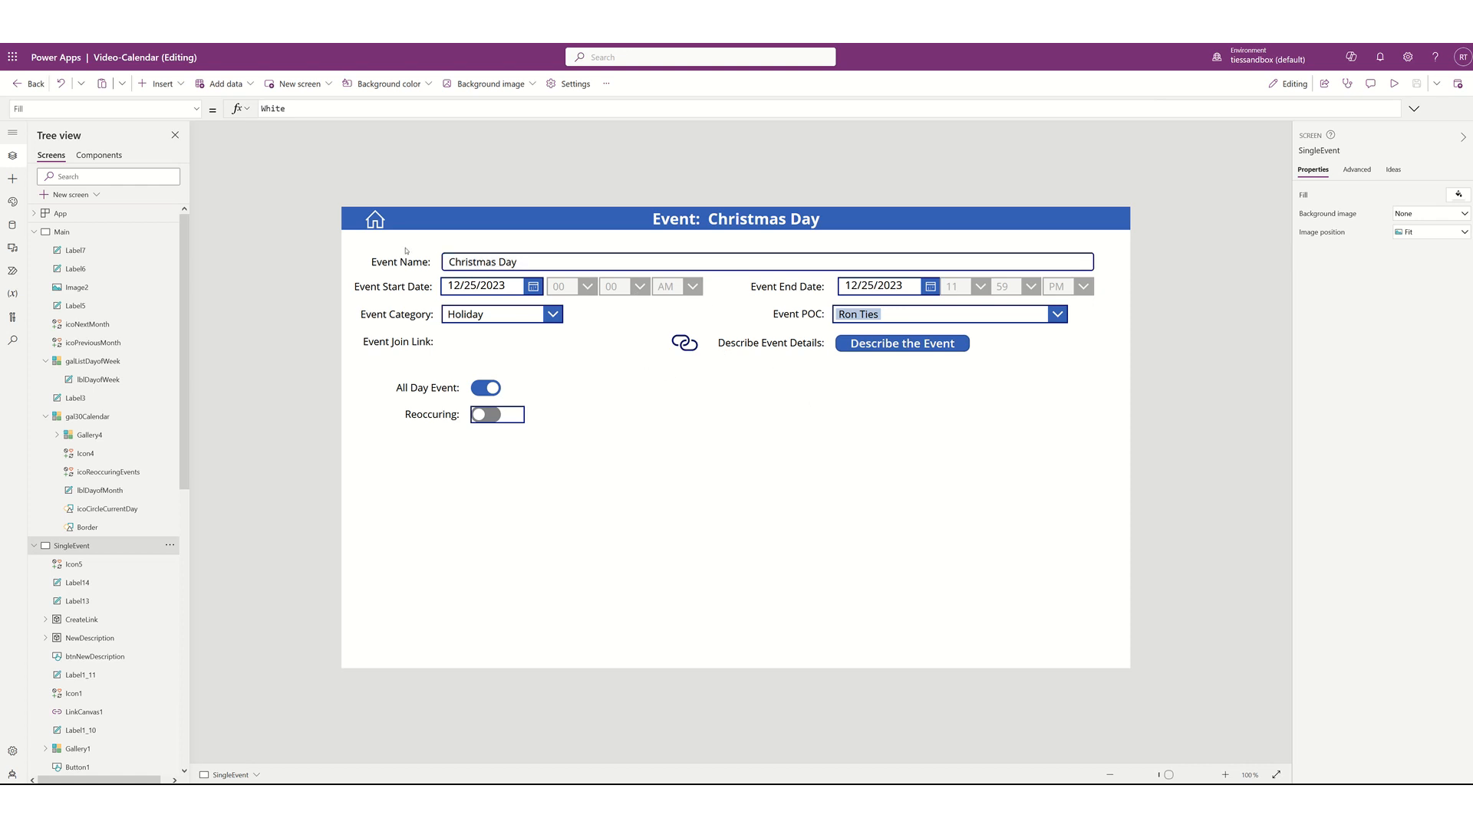
pyautogui.keyDown('alt'); pyautogui.click(375, 221); pyautogui.keyUp('alt')
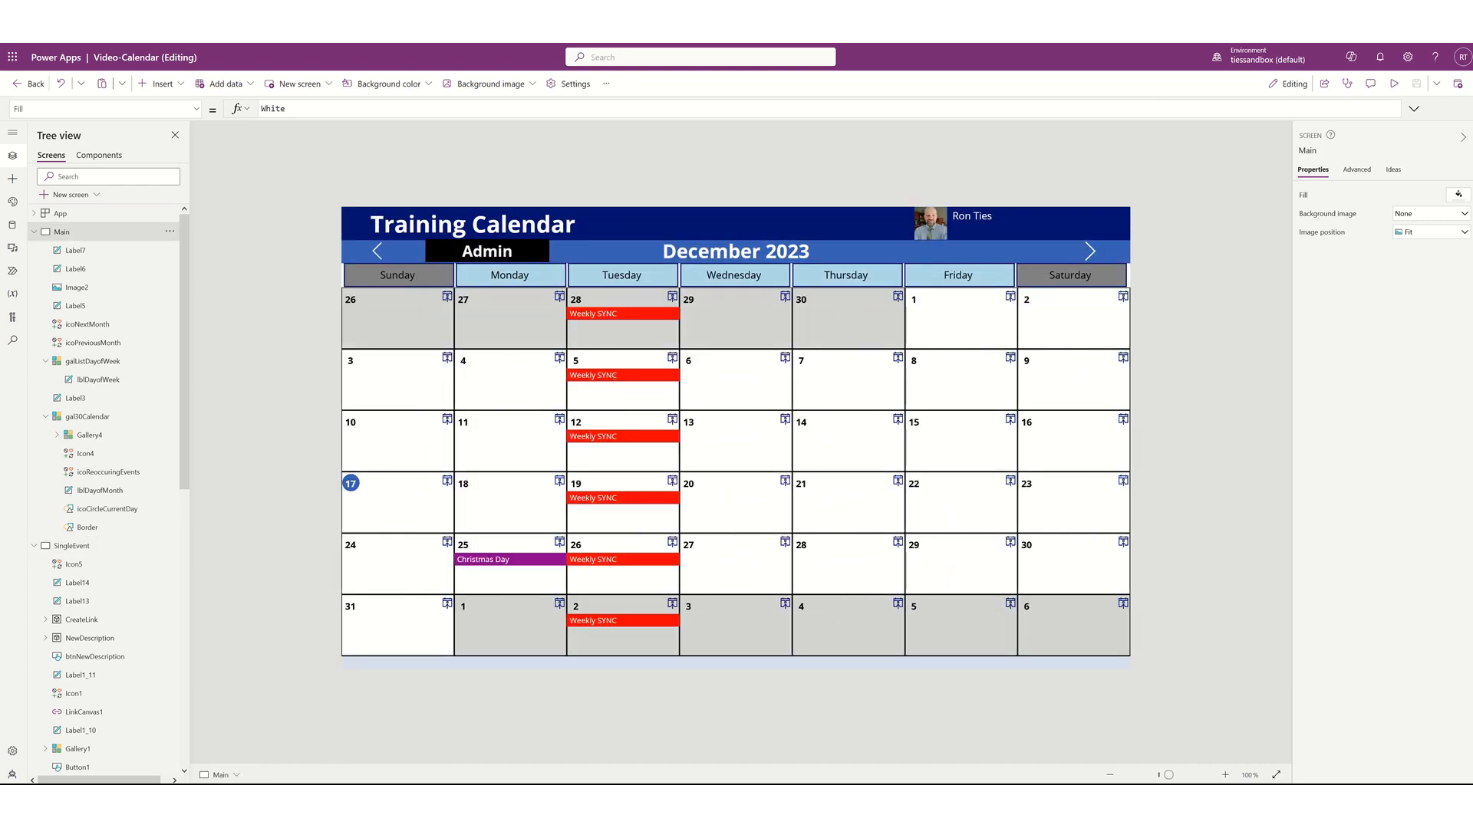
# Open the December 5 Weekly SYNC series, examine its November 21 and November 7, 2023 occurrences, and return to the main calendar
pyautogui.keyDown('alt'); pyautogui.click(614, 376); pyautogui.keyUp('alt')
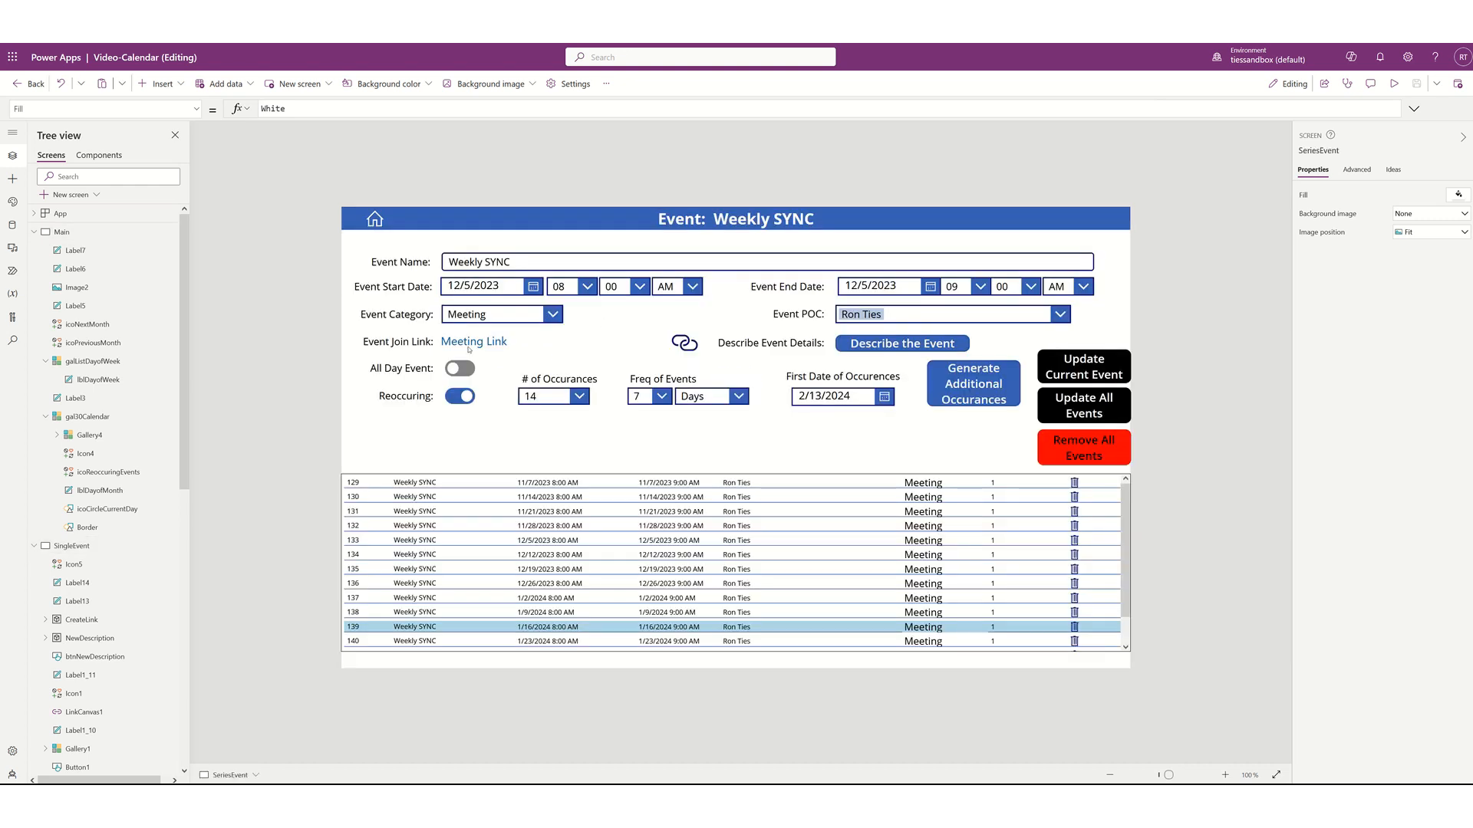
pyautogui.keyDown('alt'); pyautogui.click(576, 510); pyautogui.keyUp('alt')
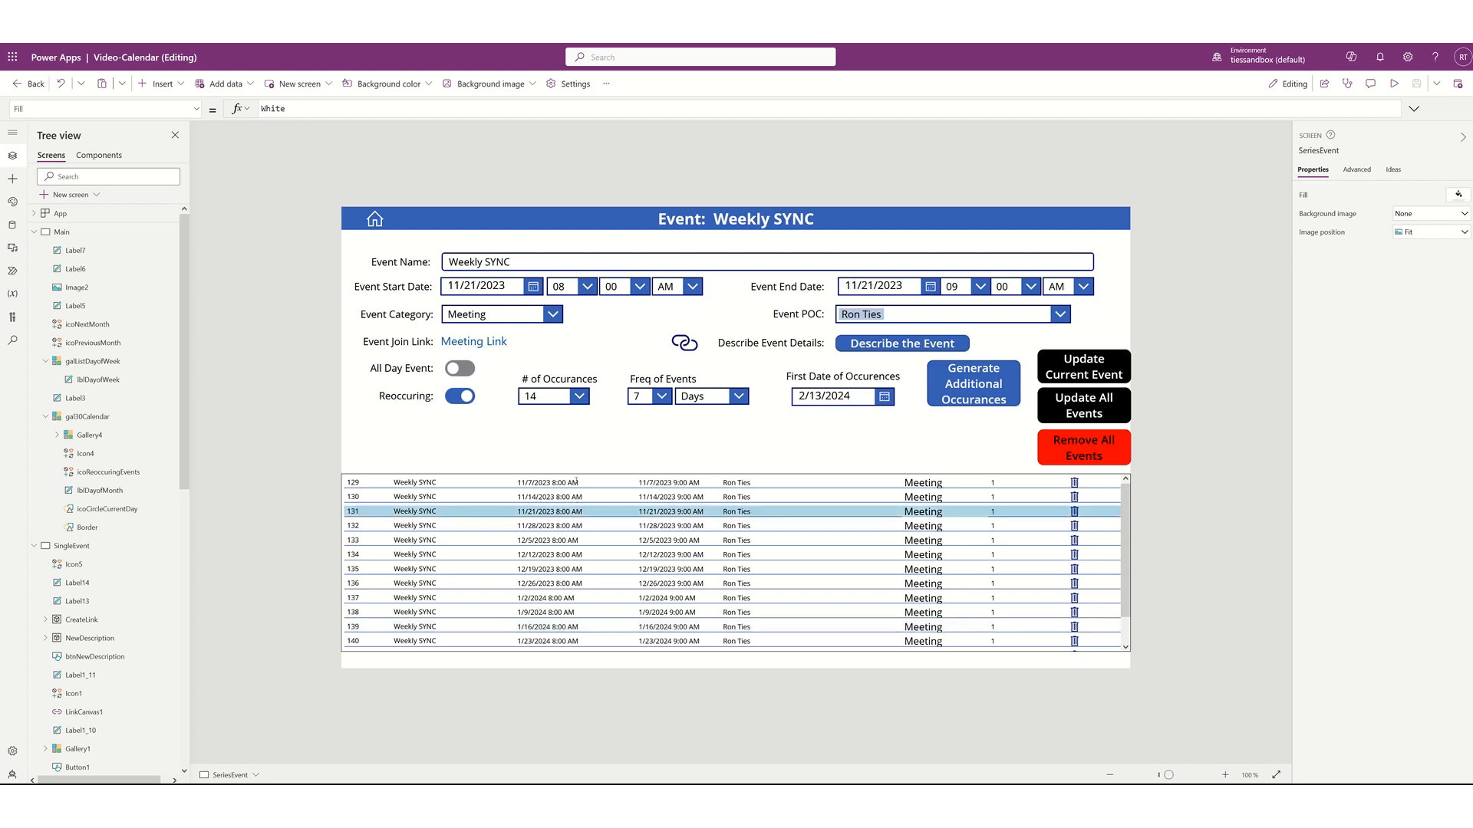
pyautogui.keyDown('alt'); pyautogui.click(576, 482); pyautogui.keyUp('alt')
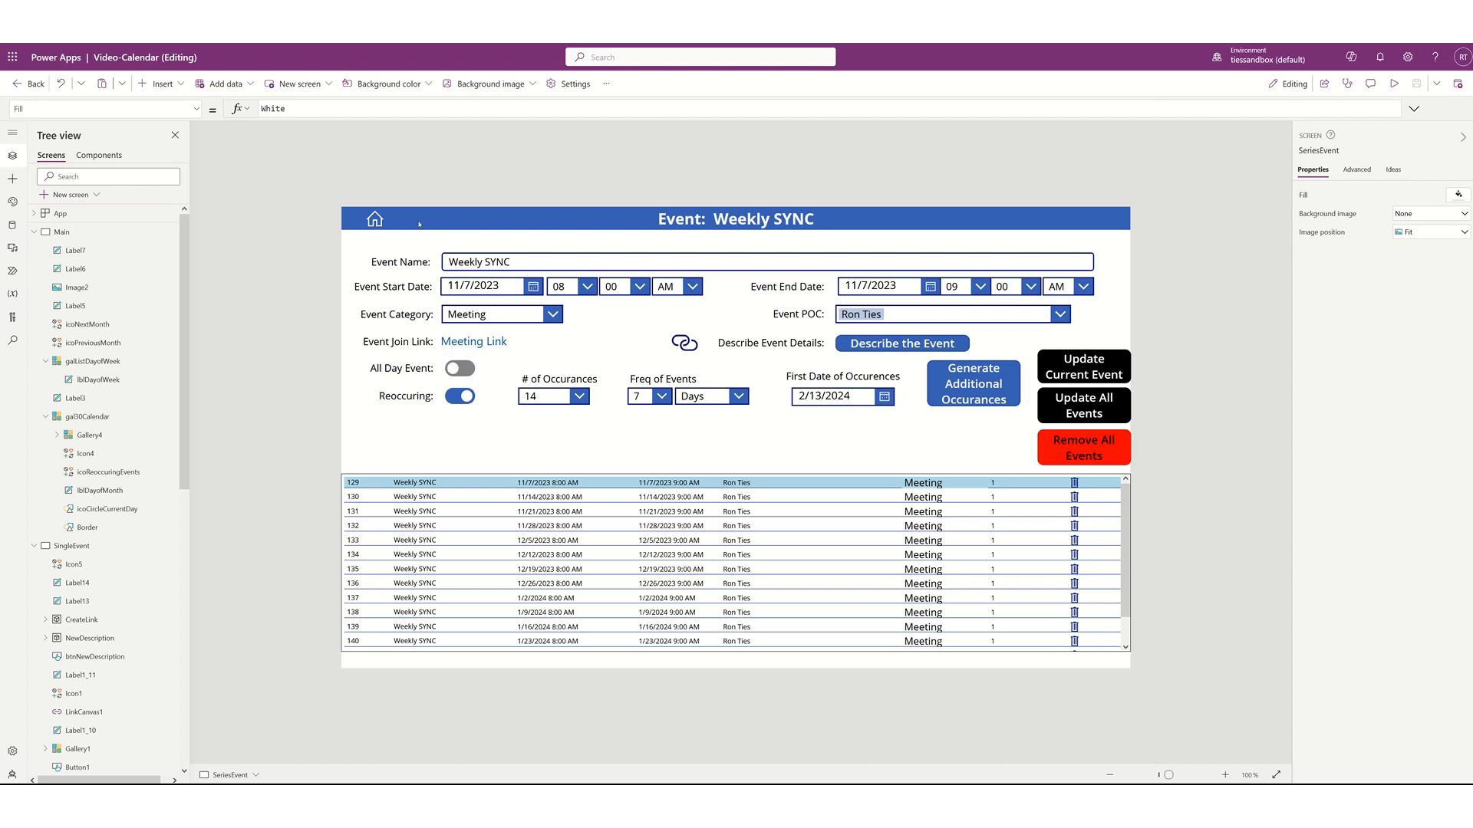
pyautogui.keyDown('alt'); pyautogui.click(379, 220); pyautogui.keyUp('alt')
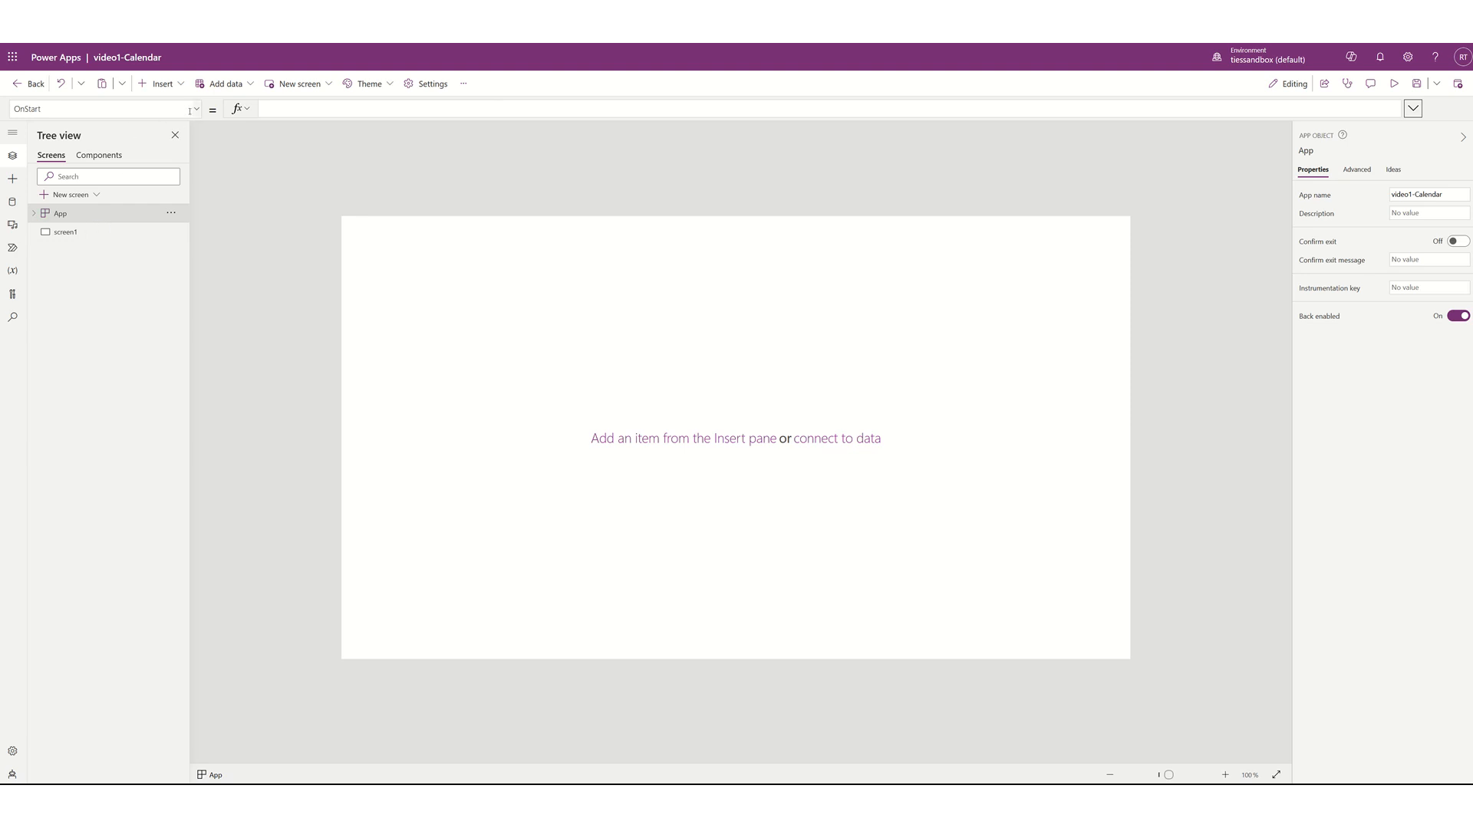
# Set the video1-Calendar app's OnStart to unindented Set formulas for varCurrentUser, varCurrentDate, varFirstDayofMonth, varFirstDayInView, varLastDayofMonth, varMinDate and varMaxDate
pyautogui.moveTo(300, 117); pyautogui.dragTo(325, 341)
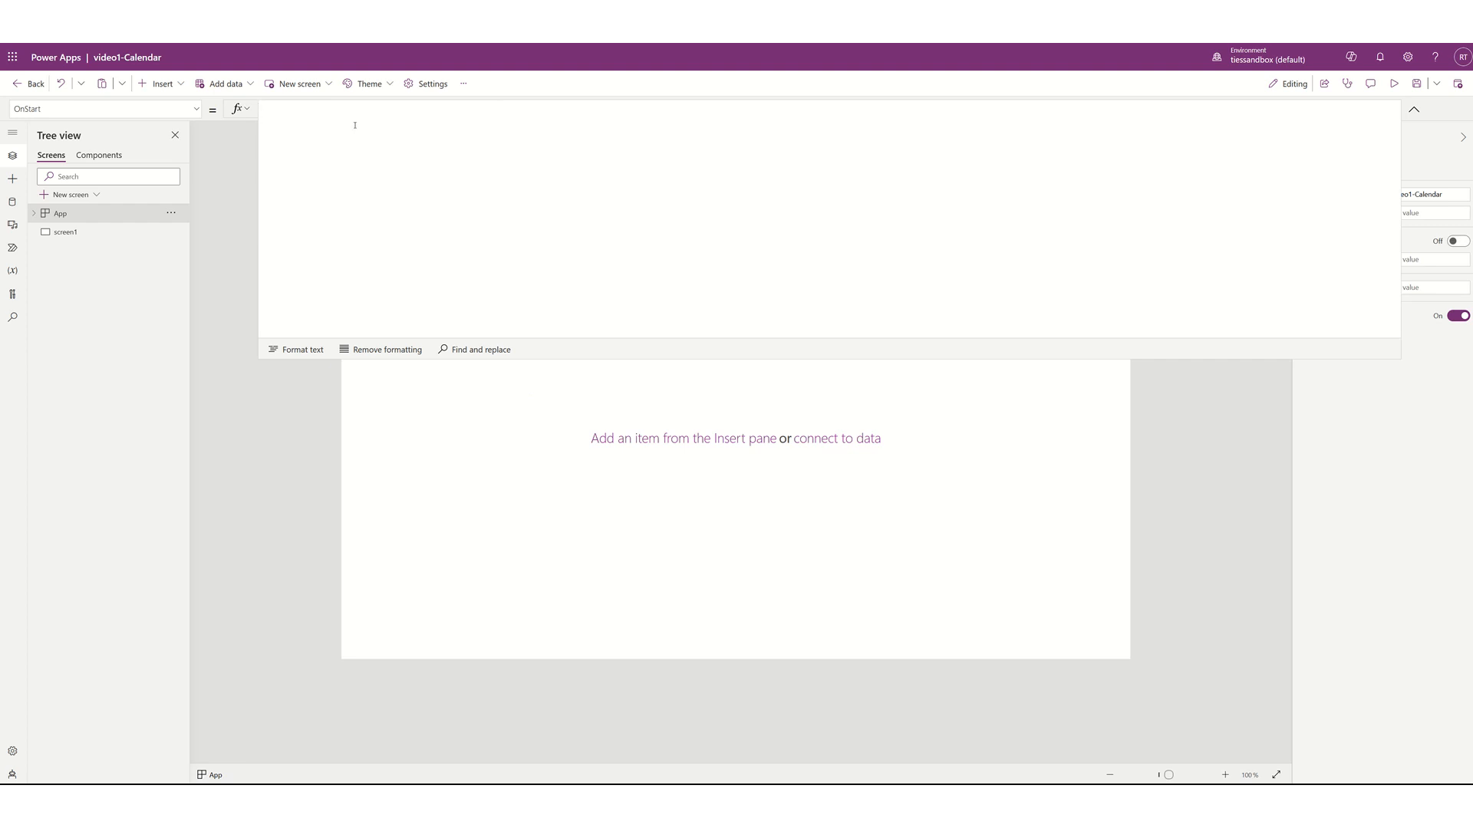
pyautogui.write('Set(varCurrentUser,User());     Set(varCurrentDate,Today());     Set(varFirstDayofMonth,DateAdd(varCurrentDate,1-Day(varCurrentDate),TimeUnit.Days));     Set(varFirstDayInView,DateAdd(varFirstDayofMonth,-(Weekday(varFirstDayofMonth)-2+1),TimeUnit.Days));     Set(varLastDayofMonth,DateAdd(DateAdd(varFirstDayofMonth,1,TimeUnit.Months),-1,TimeUnit.Days));     Set(varMinDate,DateAdd(varFirstDayofMonth,-(Weekday(varFirstDayofMonth)-2+1),TimeUnit.Days));     Set(varMaxDate,DateAdd(DateAdd(varFirstDayofMonth,-(Weekday(varFirstDayofMonth)-2+1),TimeUnit.Days),35,TimeUnit.Days));')
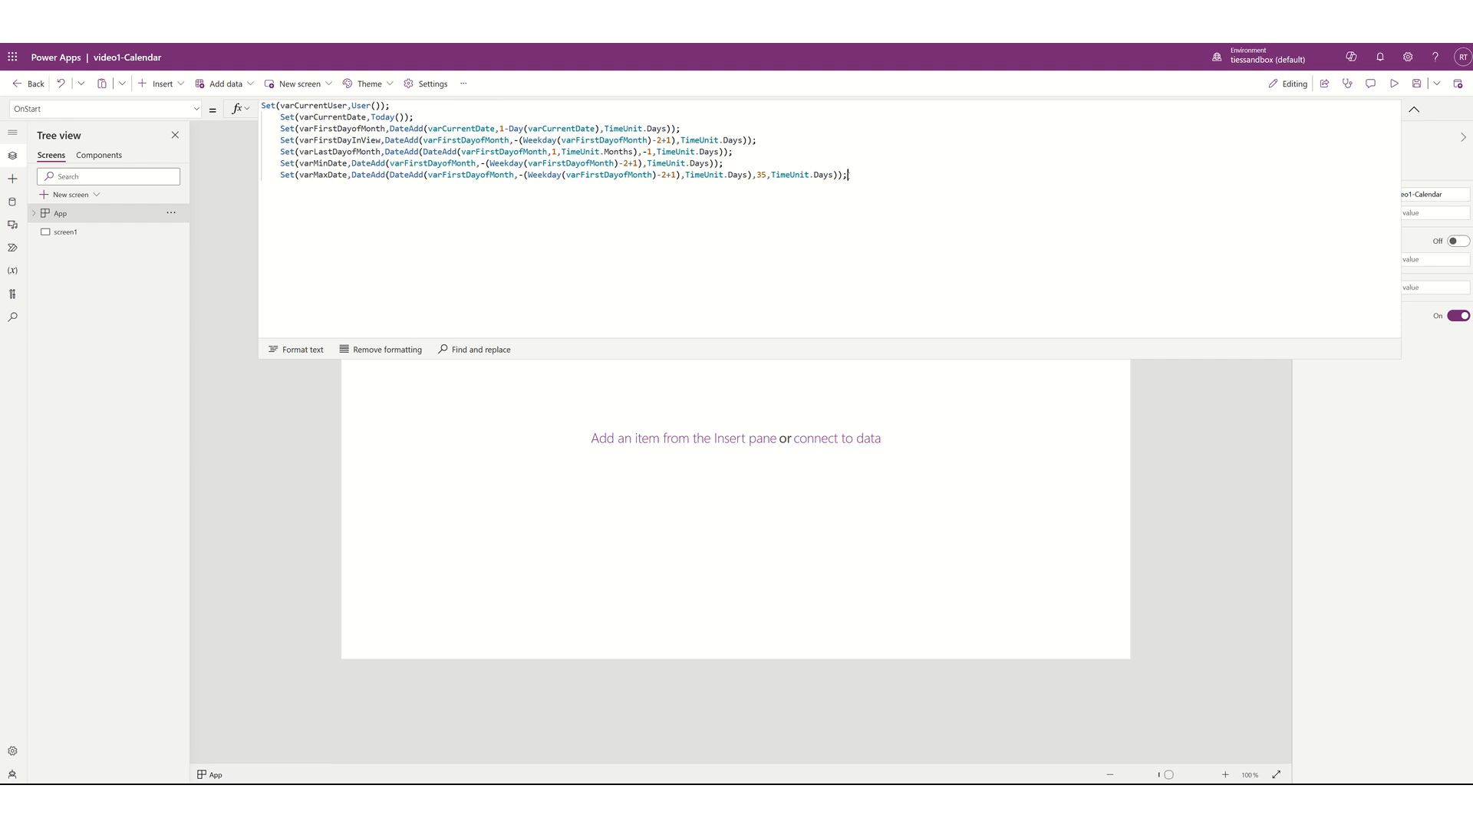
pyautogui.moveTo(847, 174); pyautogui.dragTo(280, 118)
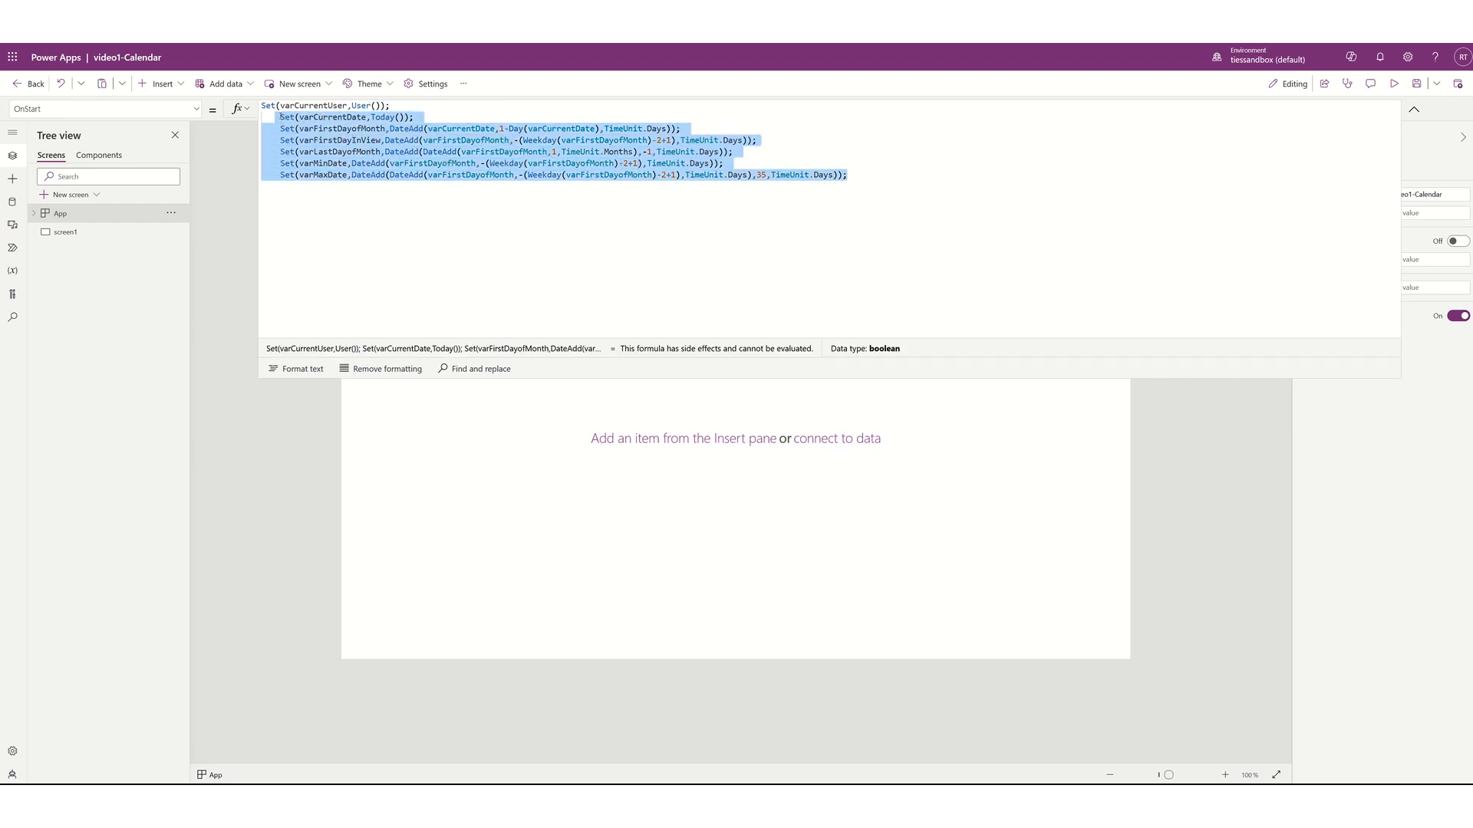
pyautogui.hotkey('shift', 'Tab')
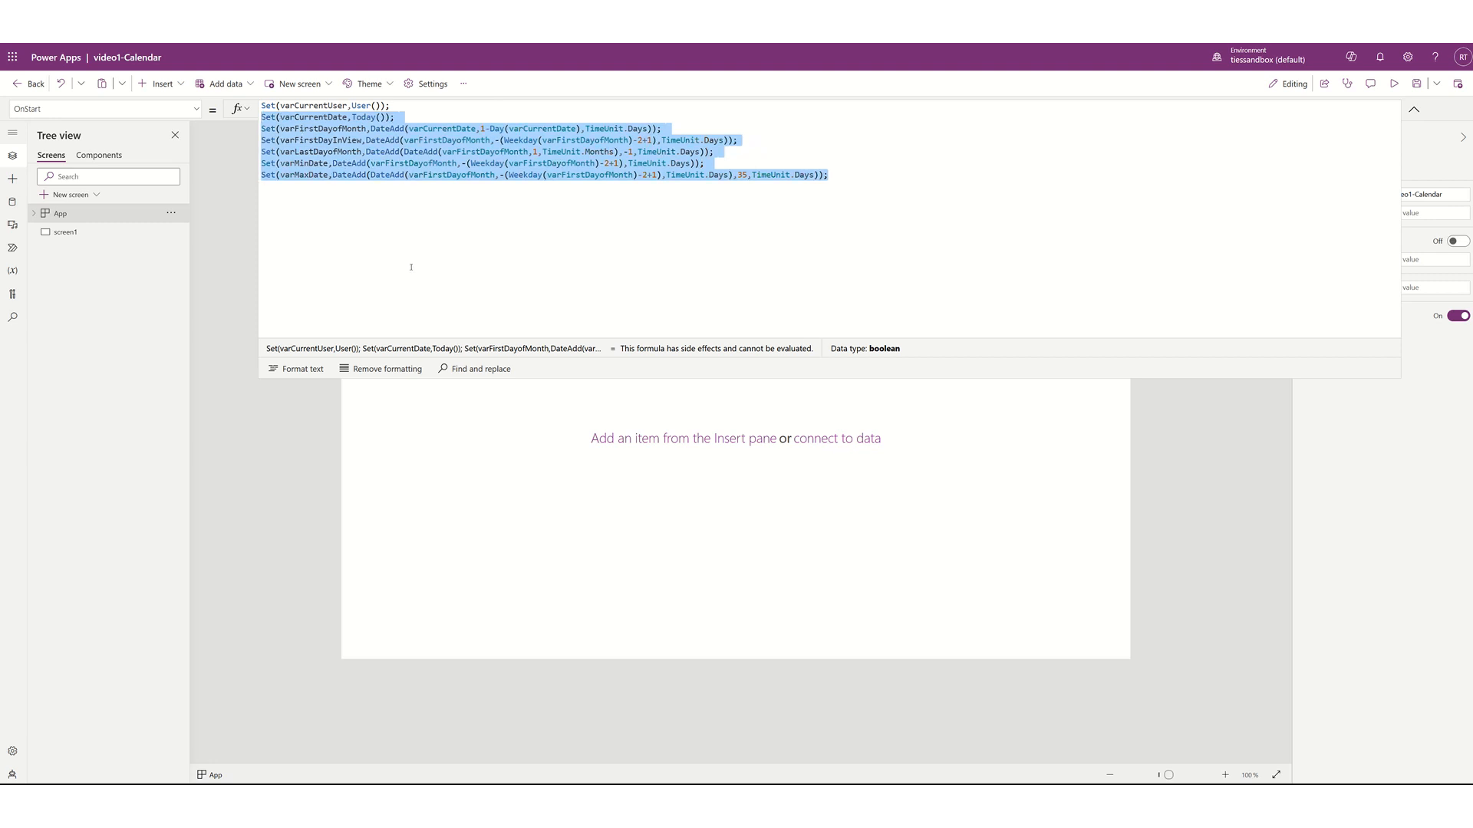
pyautogui.click(410, 269)
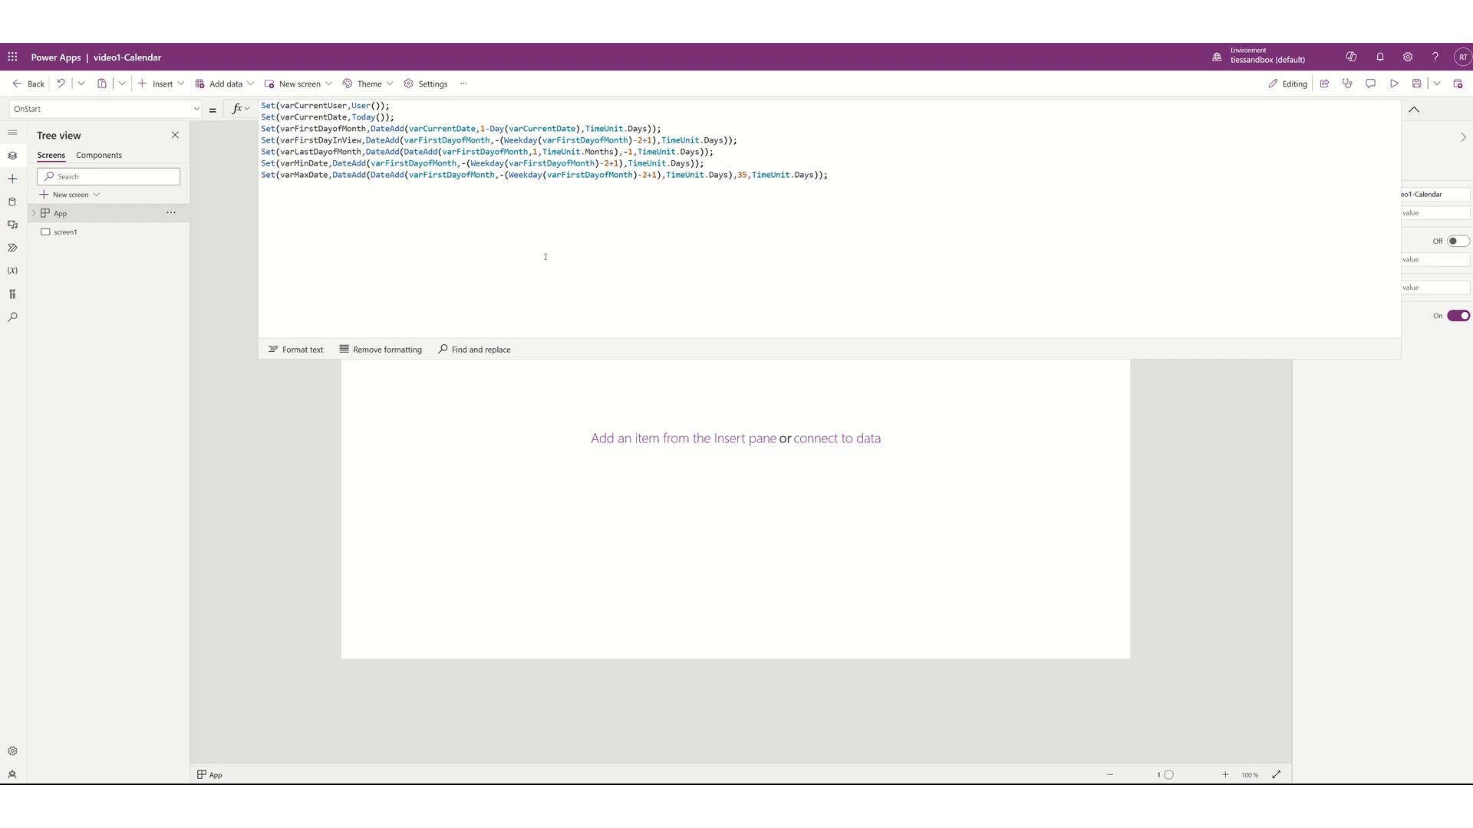
pyautogui.click(1413, 112)
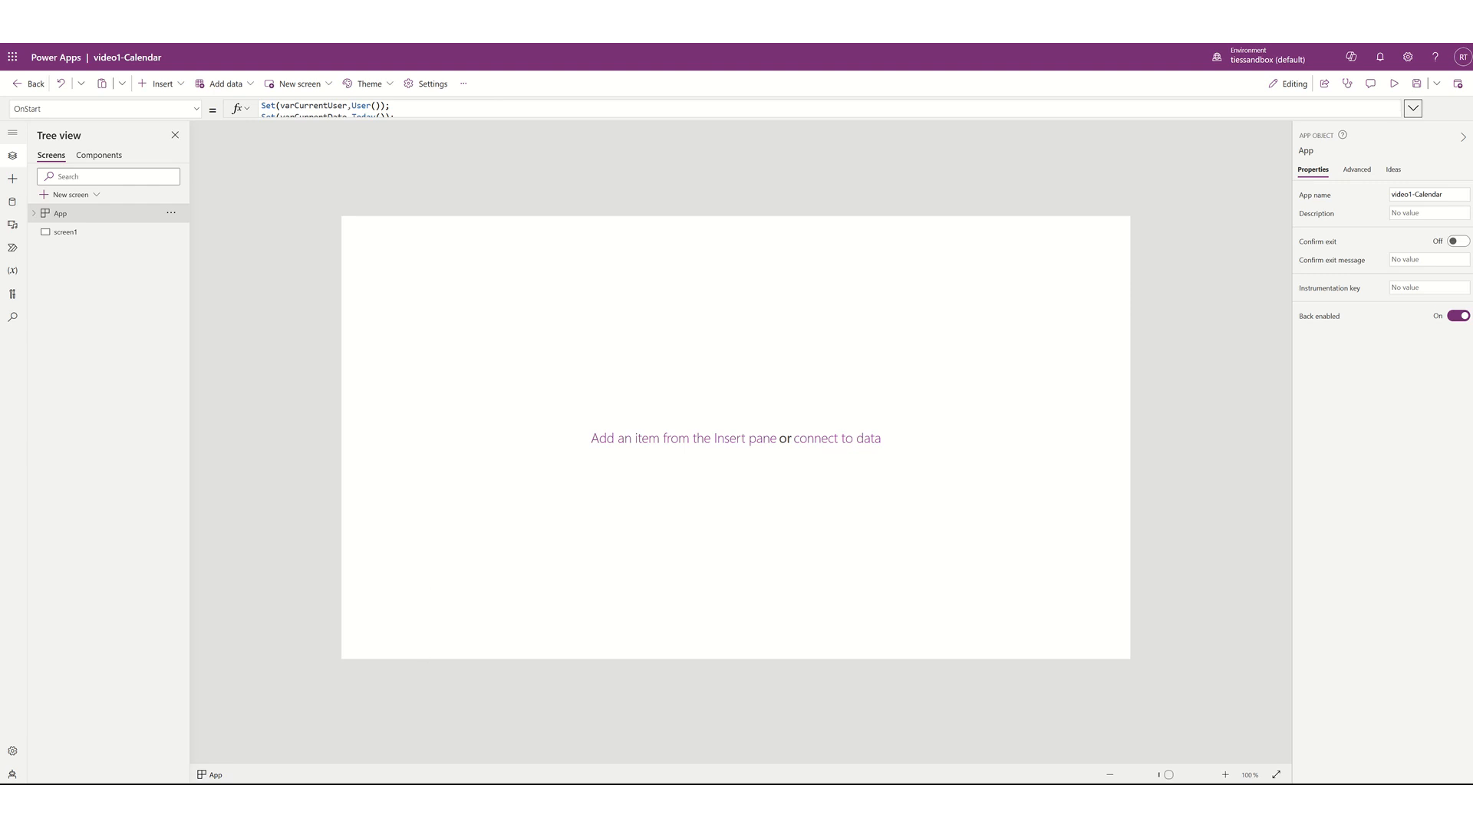
# Insert a text label about 1366 by 65 spanning the top of screen1 and set its text to "Training Calendar"
pyautogui.click(710, 234)
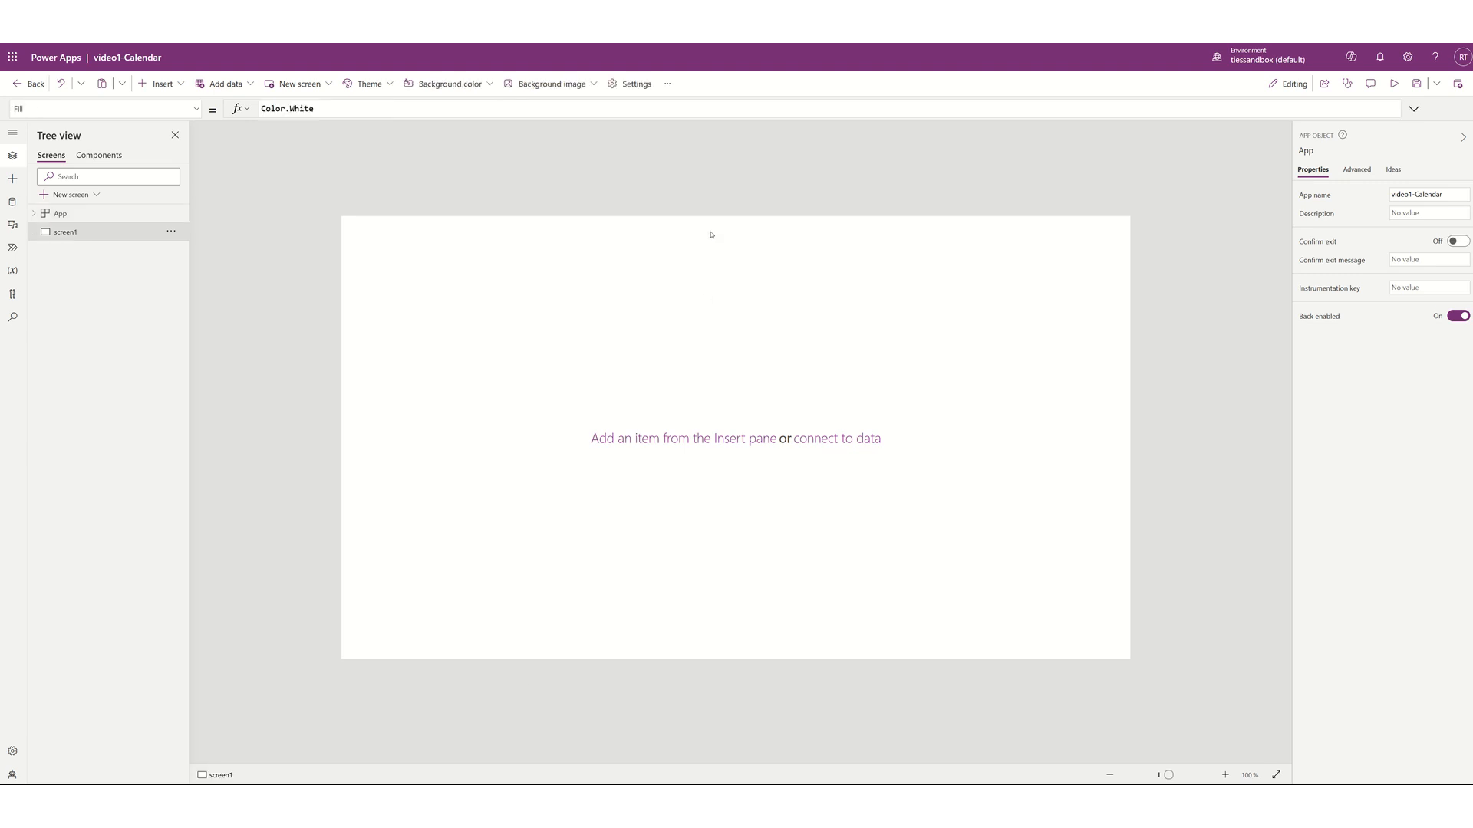
pyautogui.click(161, 84)
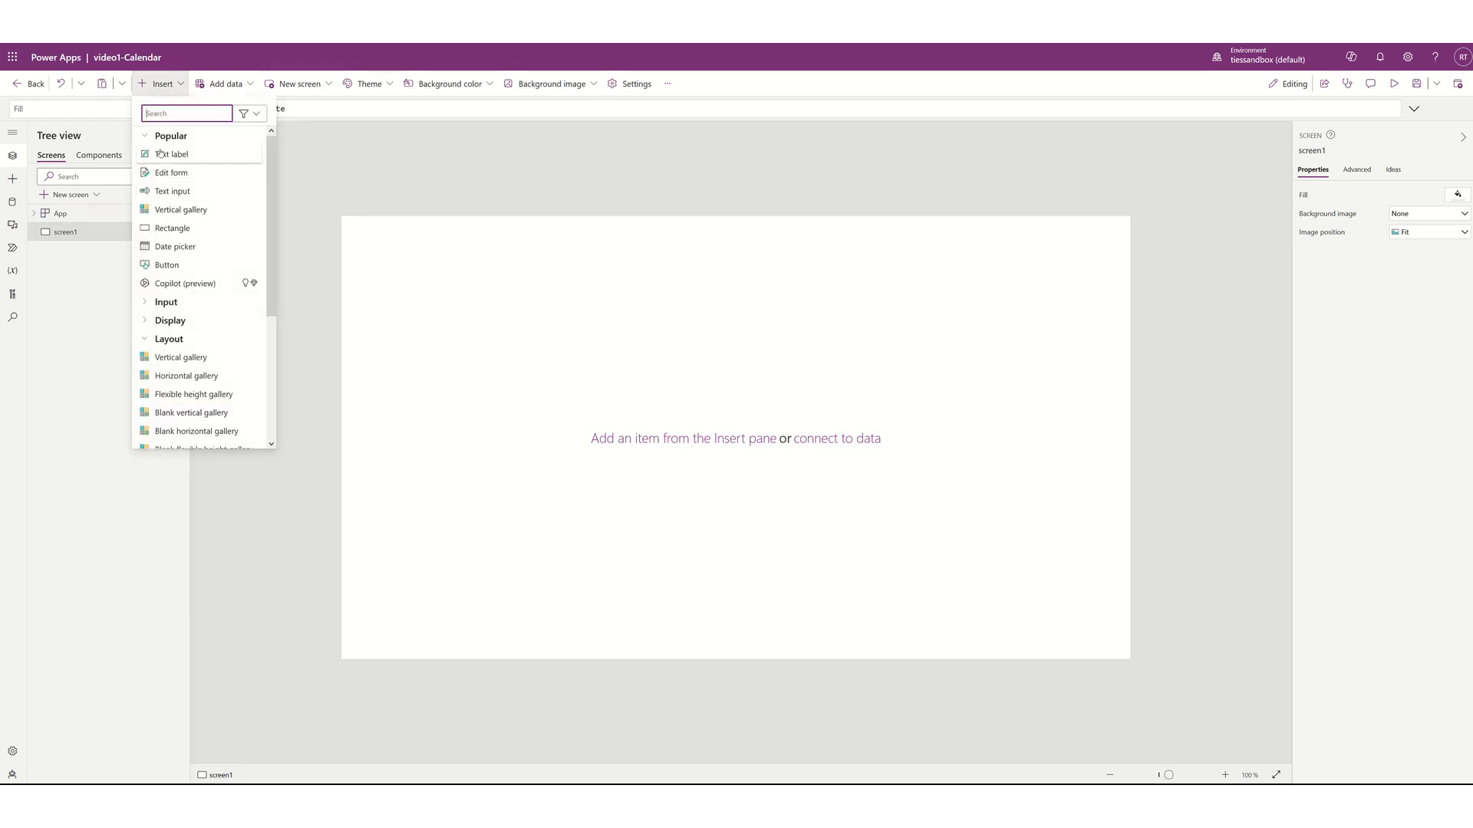
pyautogui.click(162, 154)
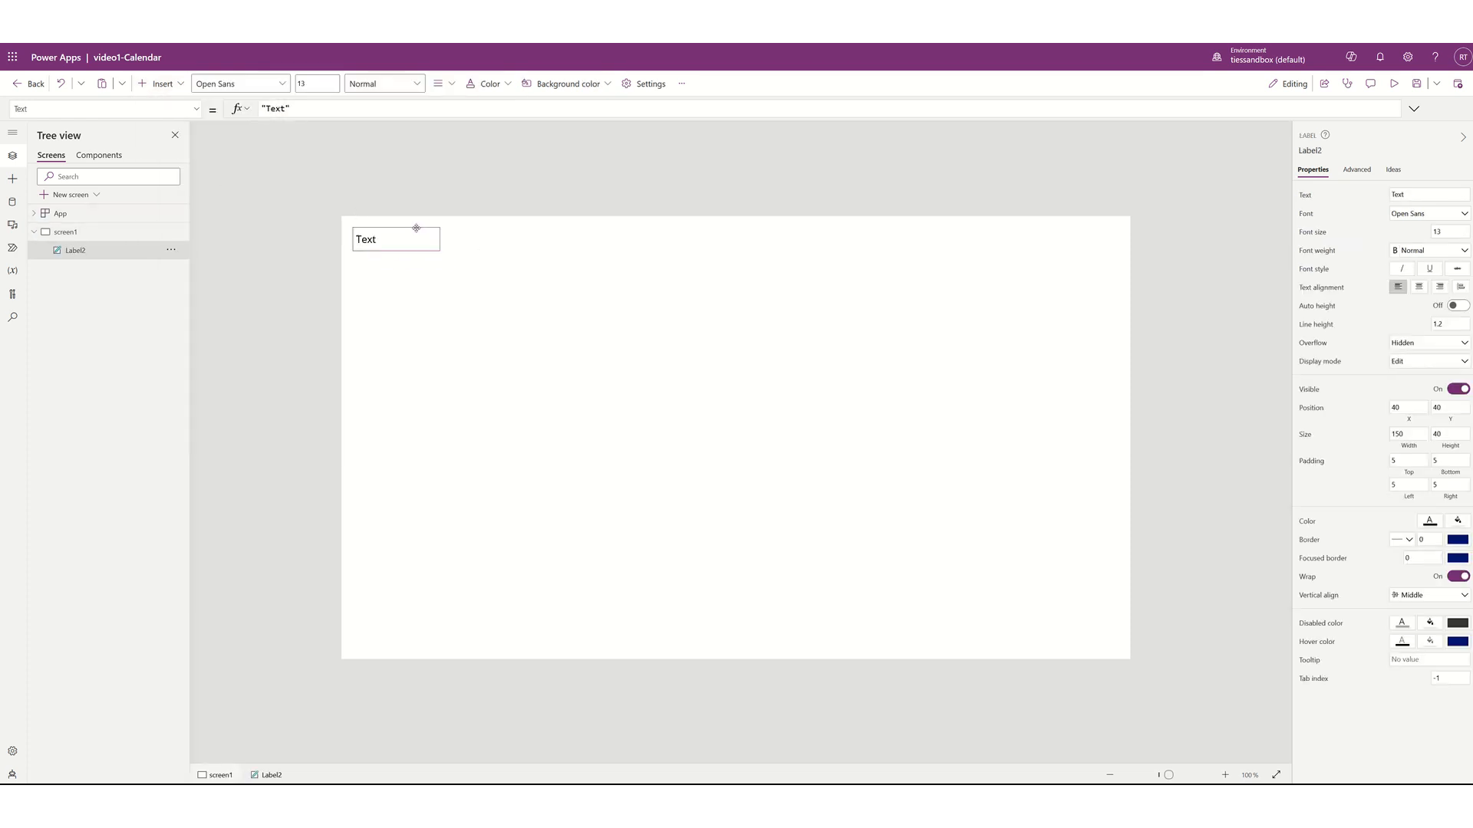
pyautogui.moveTo(415, 228); pyautogui.dragTo(1150, 259)
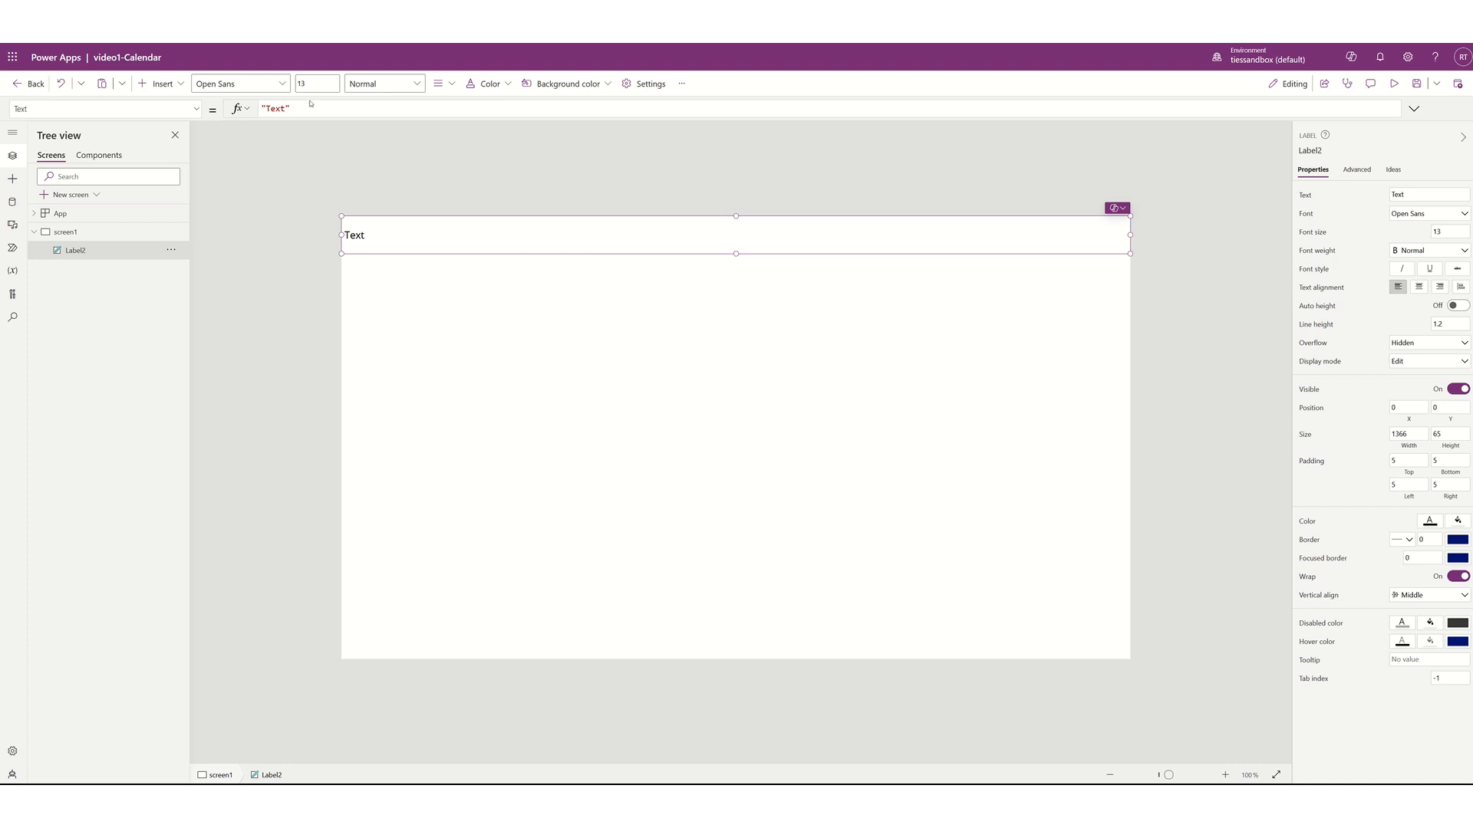
pyautogui.doubleClick(270, 109)
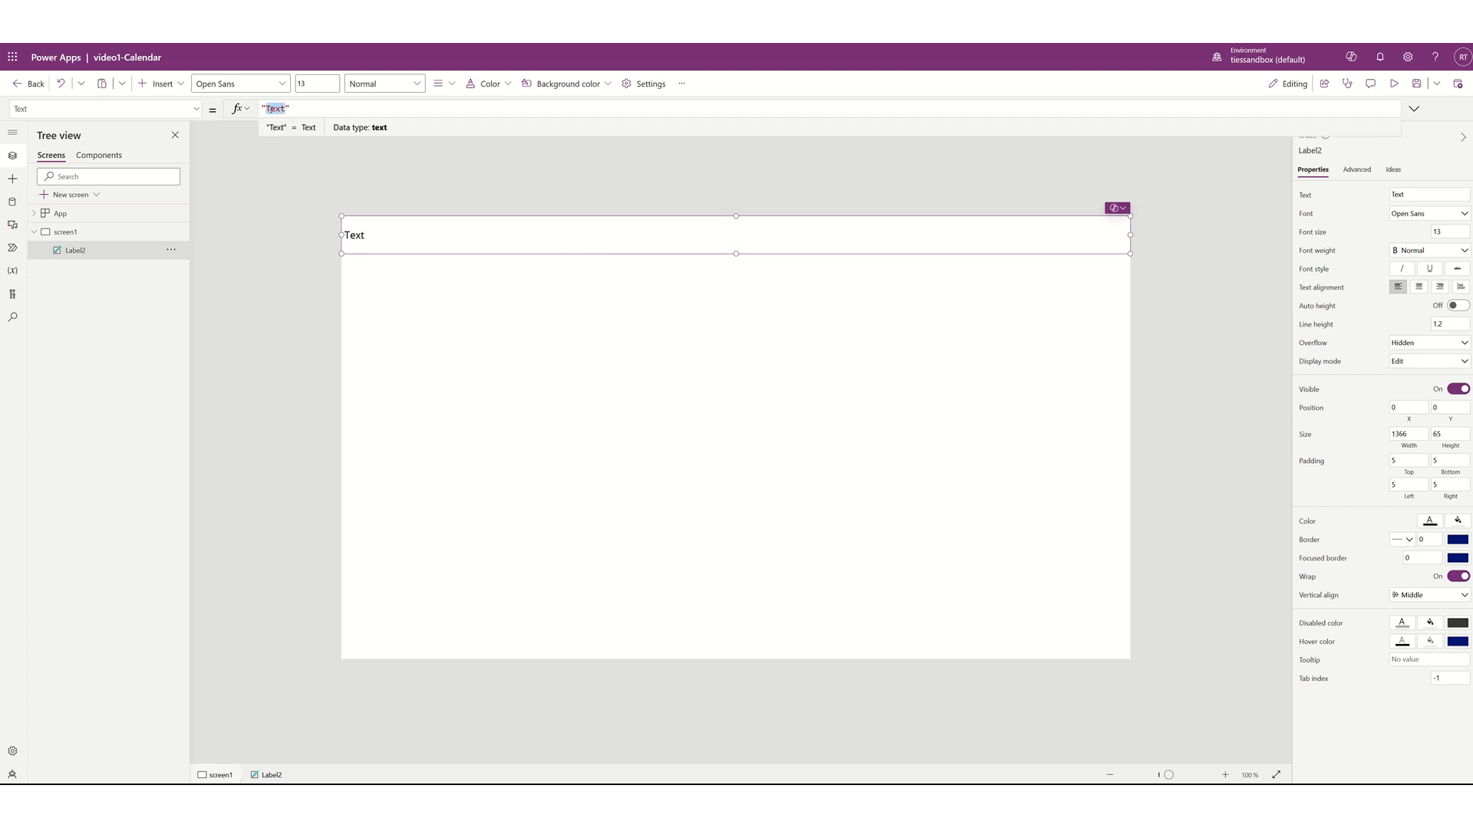
pyautogui.write('Training Calen')
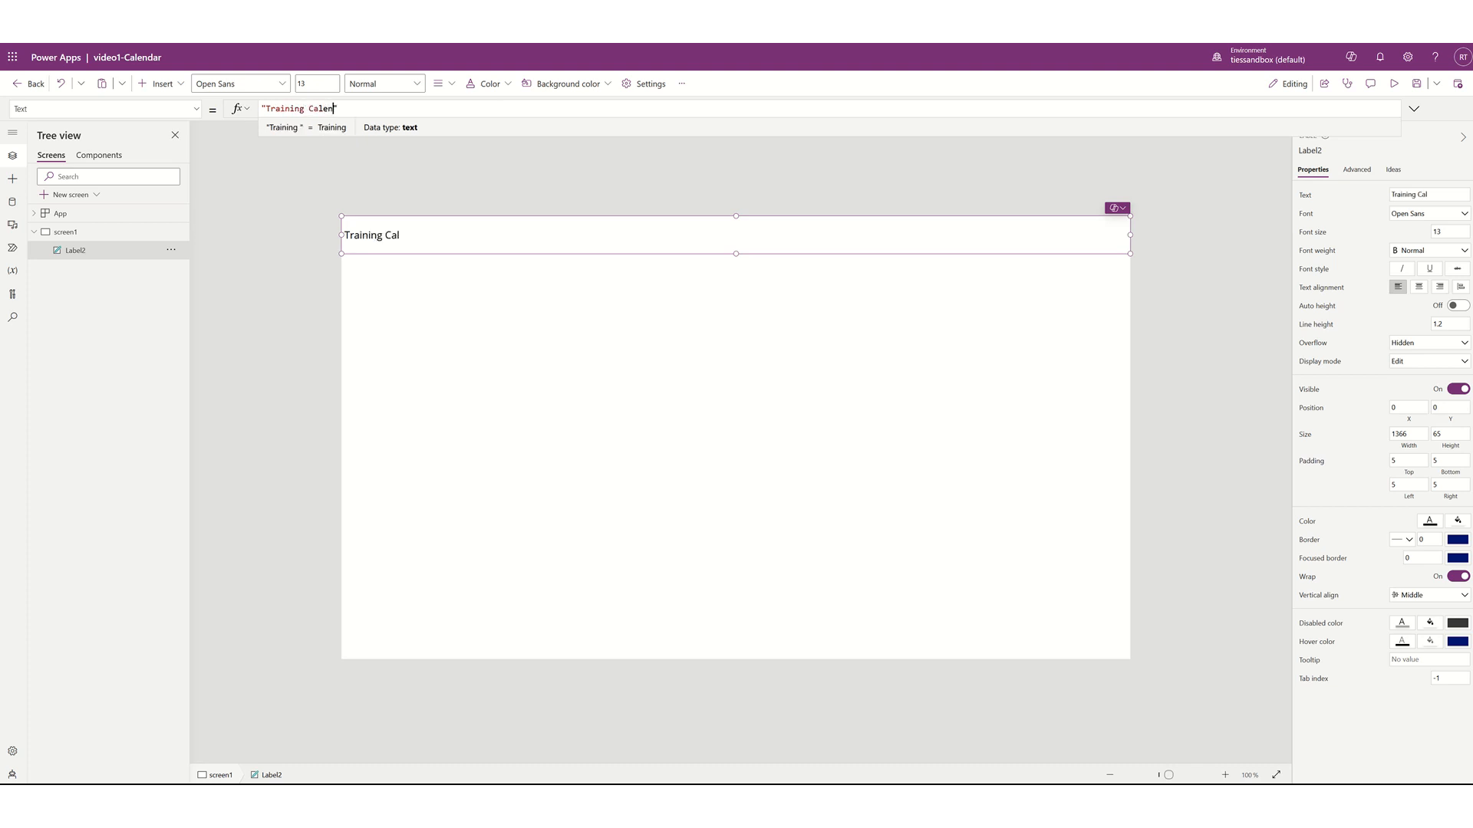
pyautogui.write('dar')
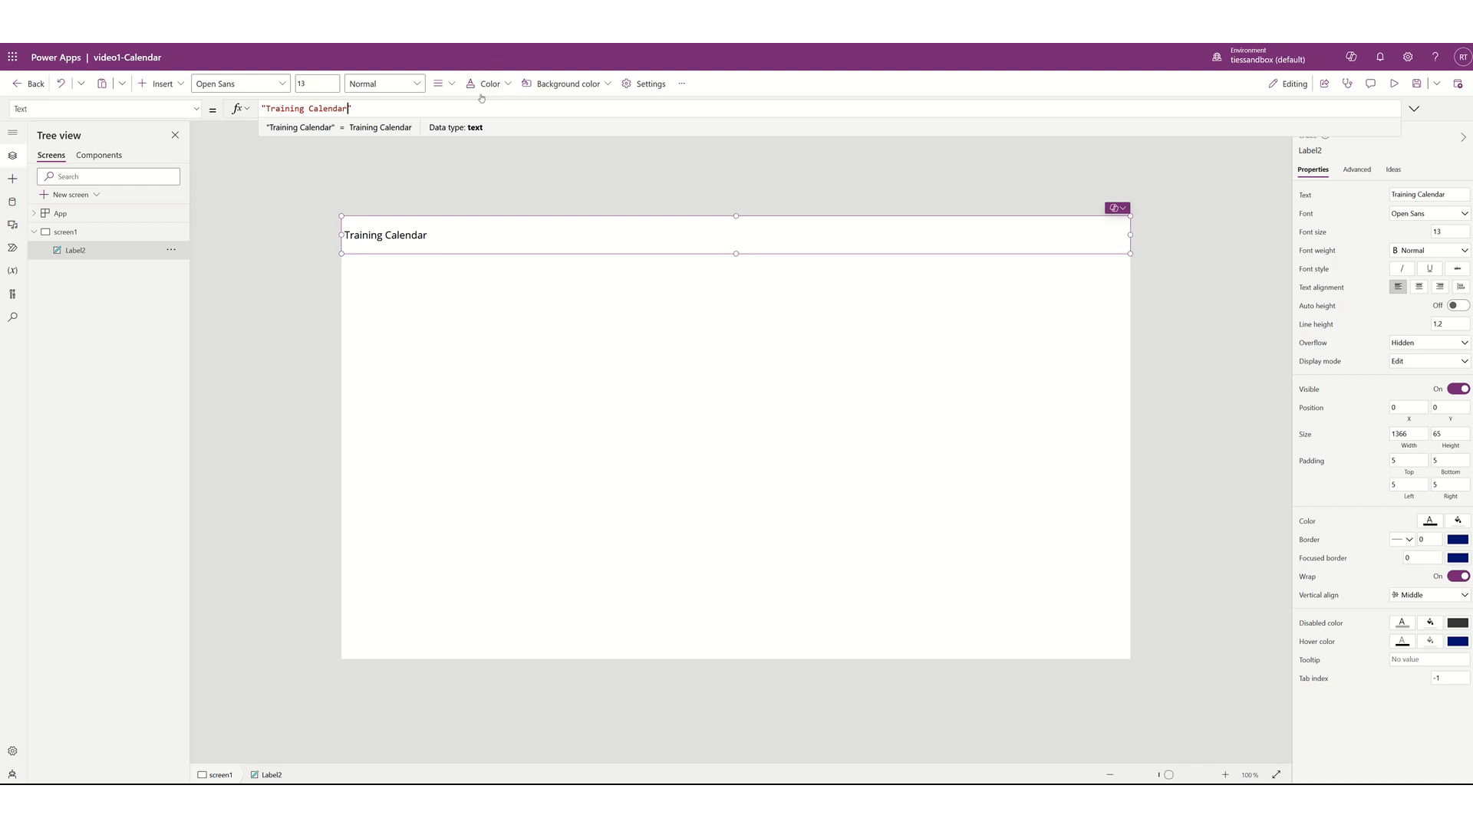
# Format the Training Calendar title as bold, size 30, with centered text
pyautogui.click(405, 86)
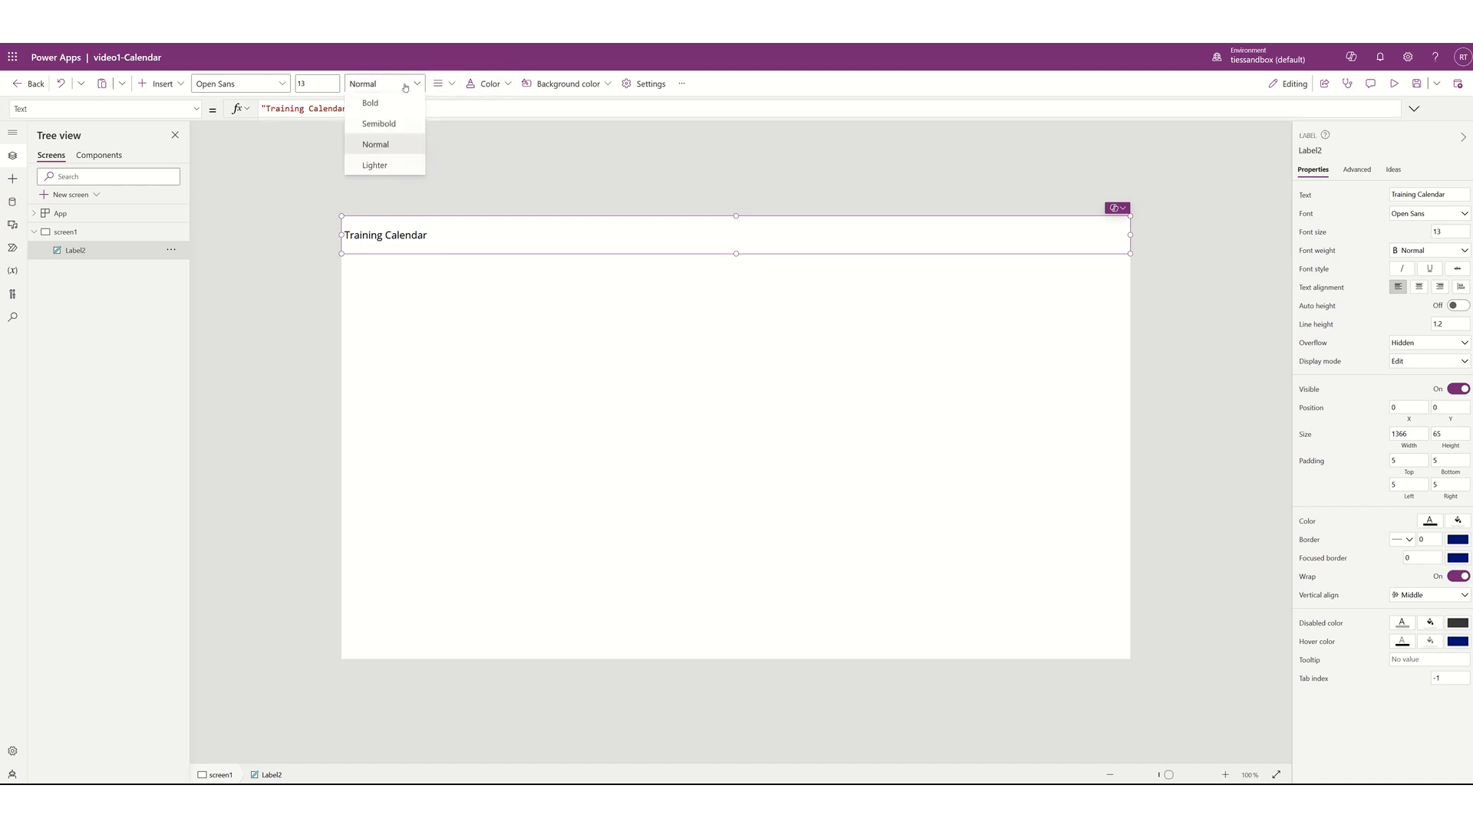
pyautogui.click(372, 103)
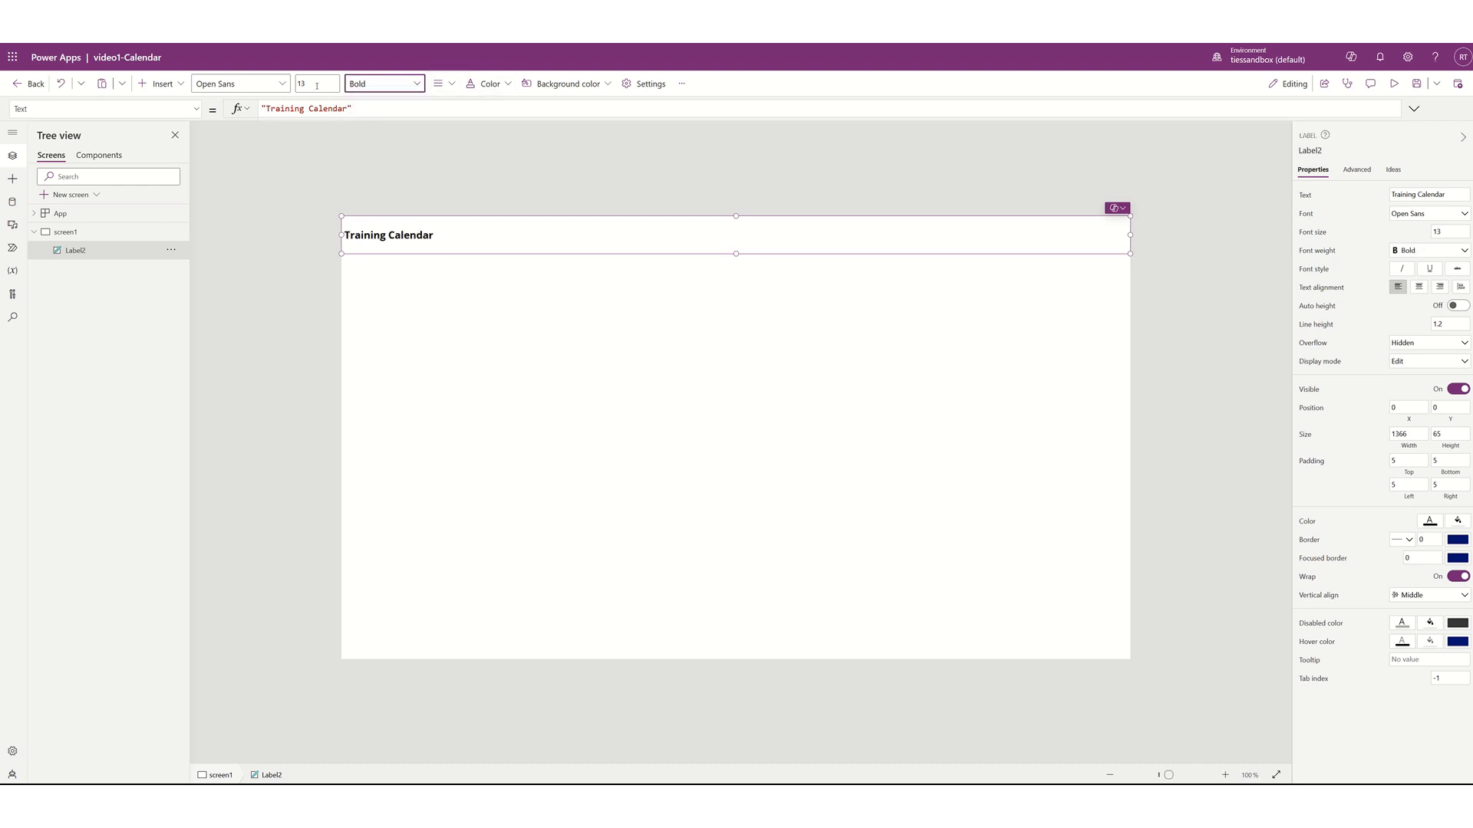
pyautogui.click(316, 85)
pyautogui.write('30')
pyautogui.click(441, 83)
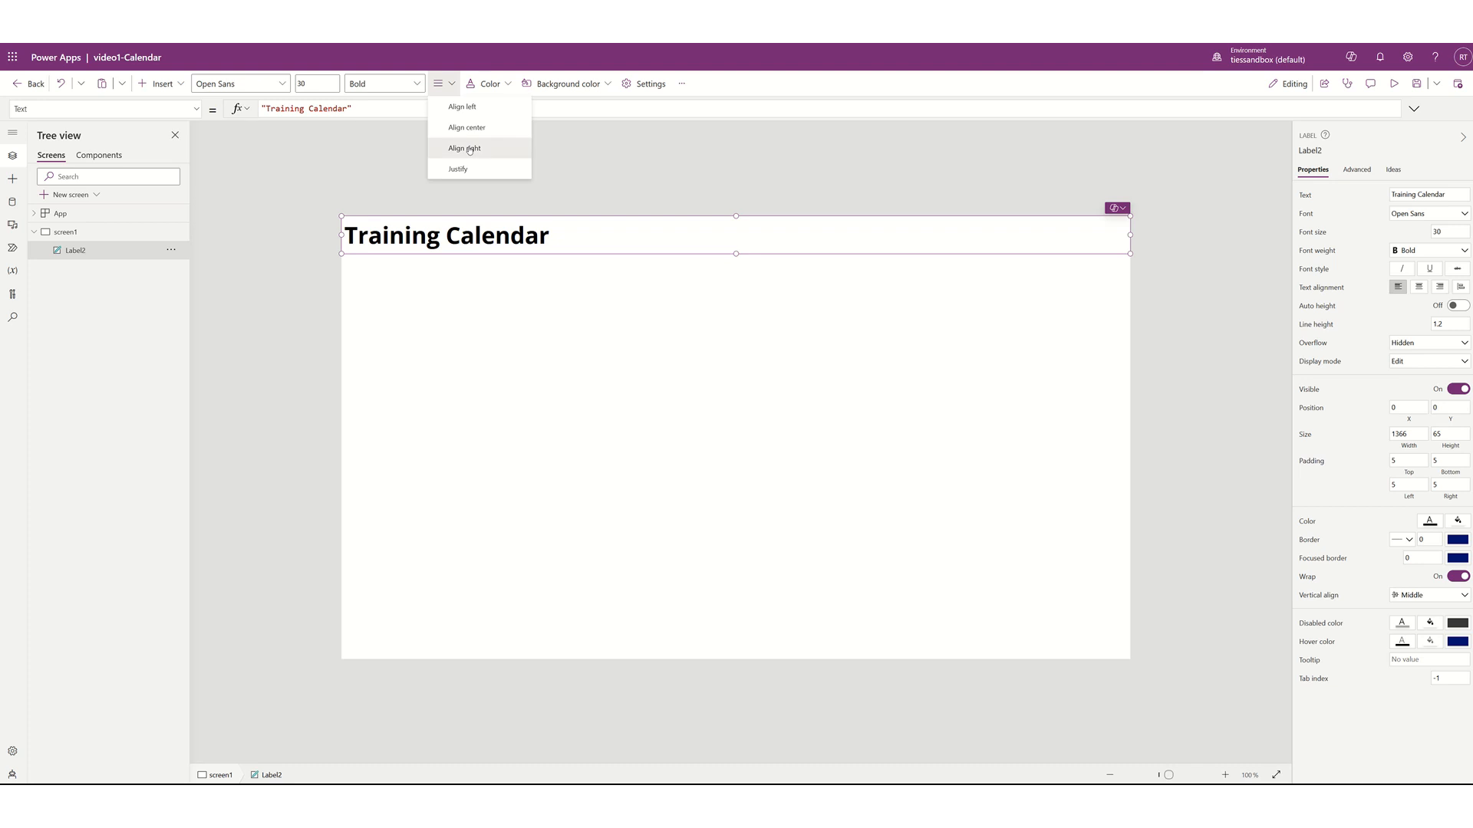
pyautogui.click(468, 128)
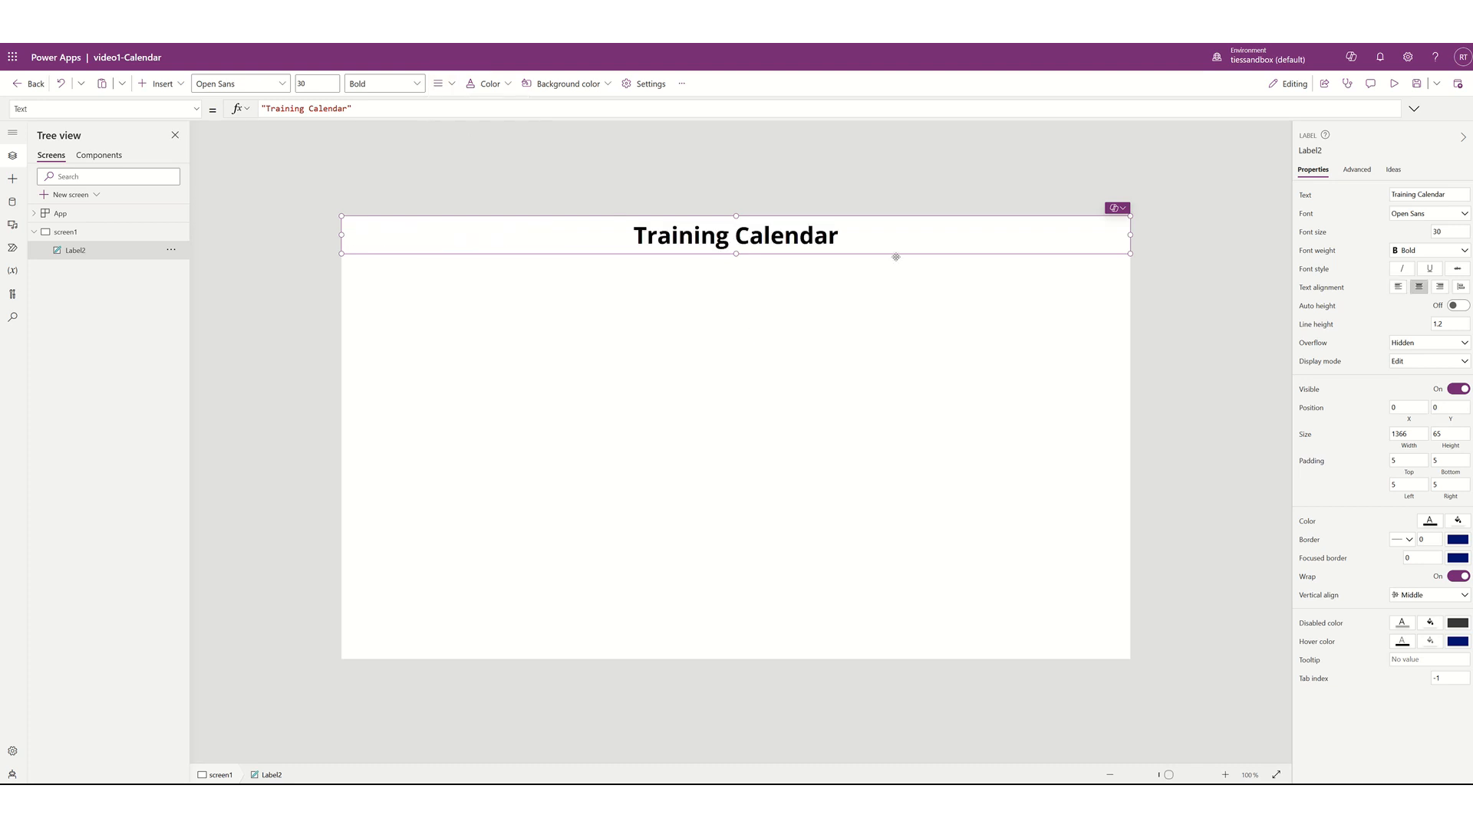
# Give the Training Calendar title a dark blue background and white text
pyautogui.click(583, 86)
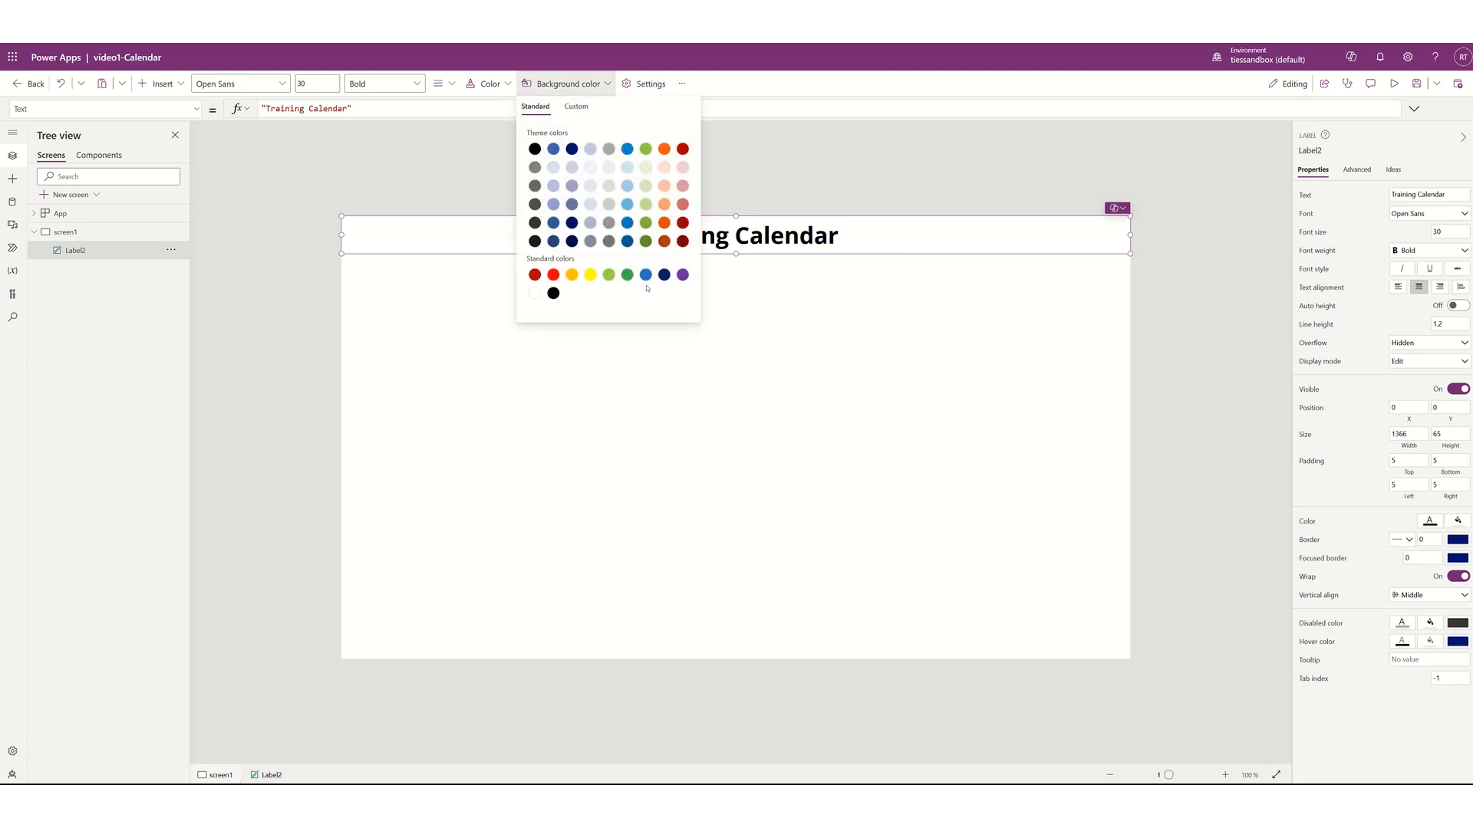
pyautogui.click(552, 243)
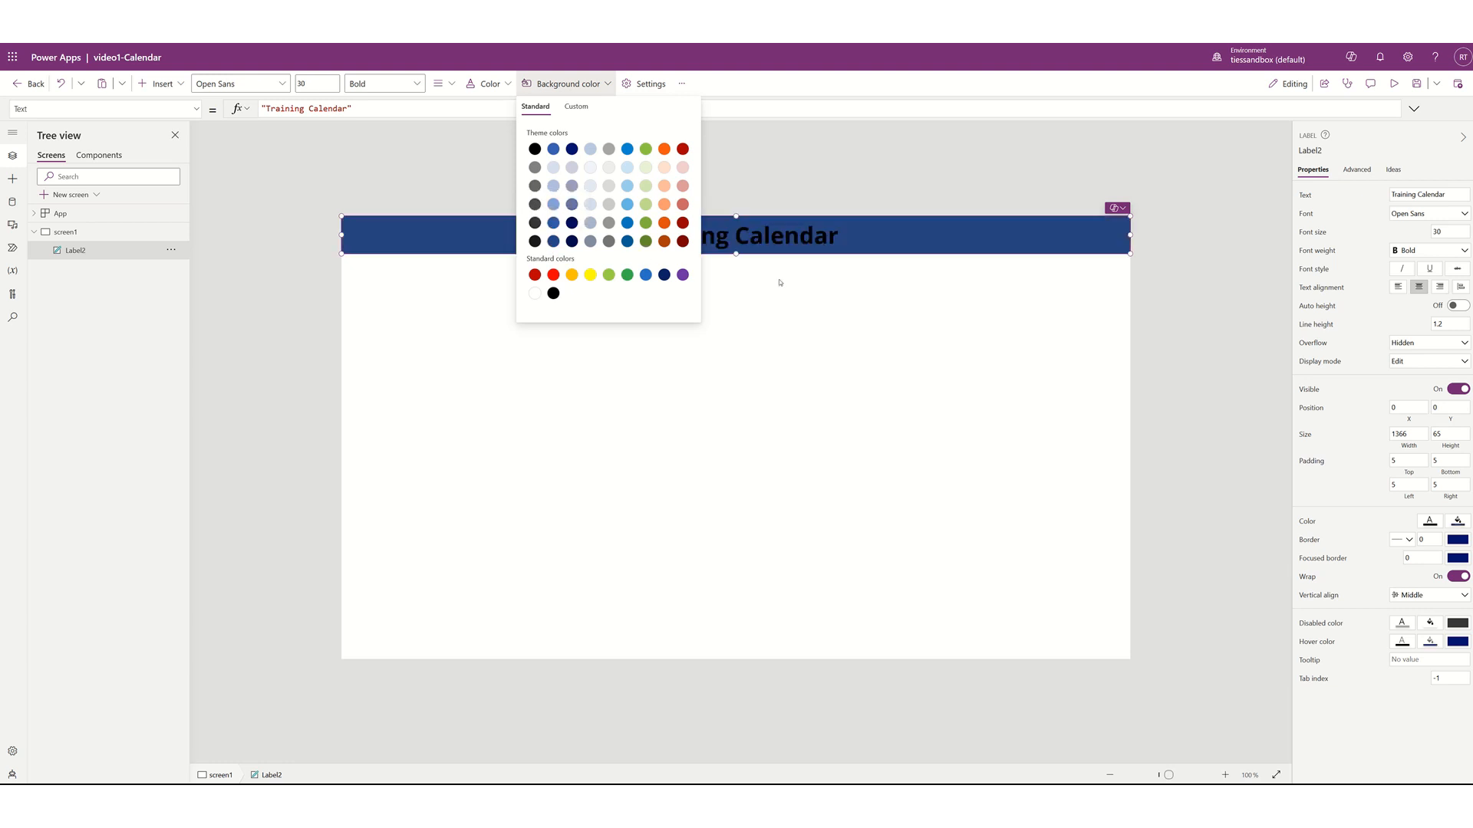
pyautogui.click(495, 86)
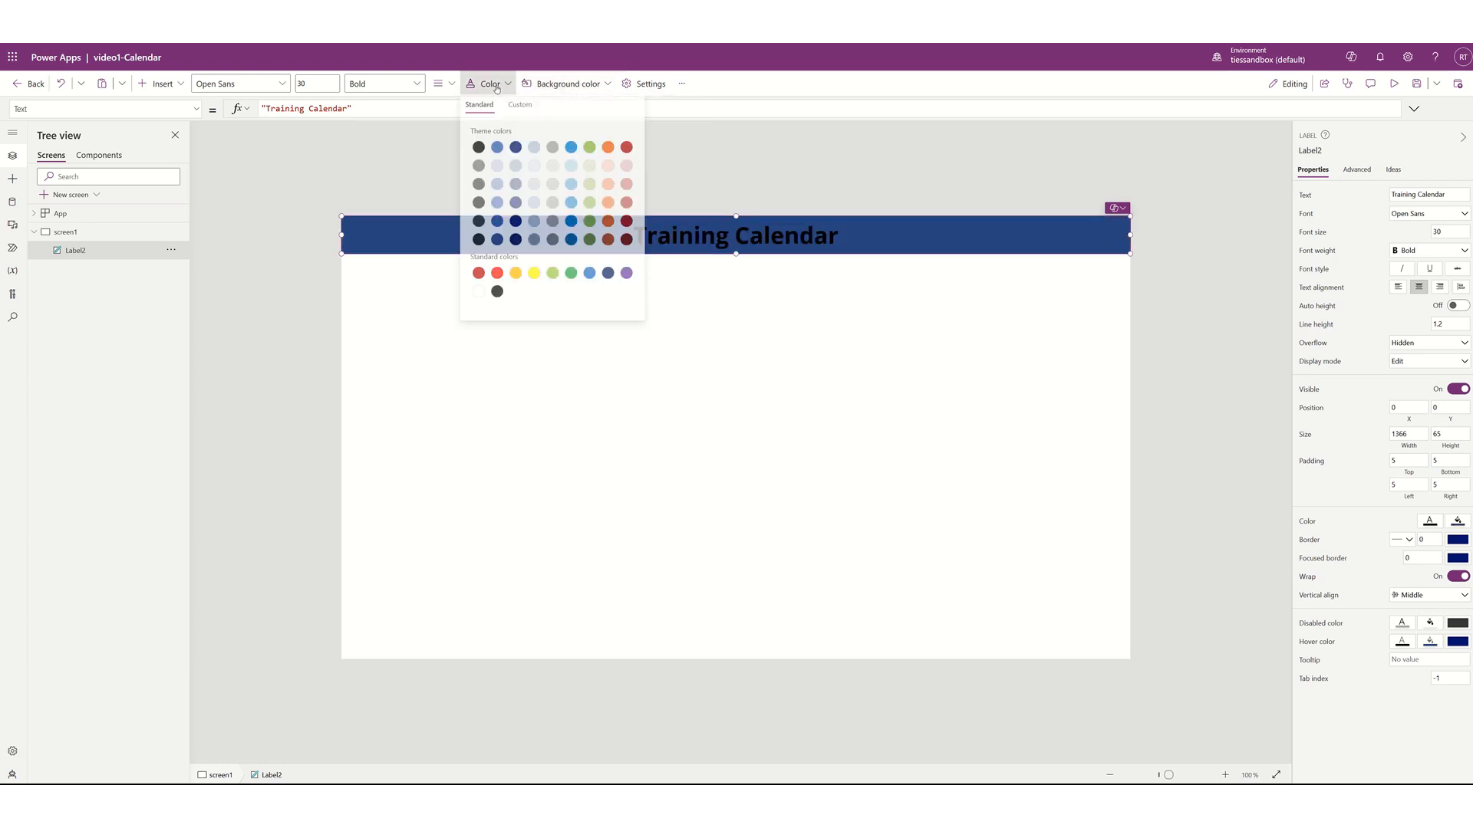
pyautogui.click(478, 293)
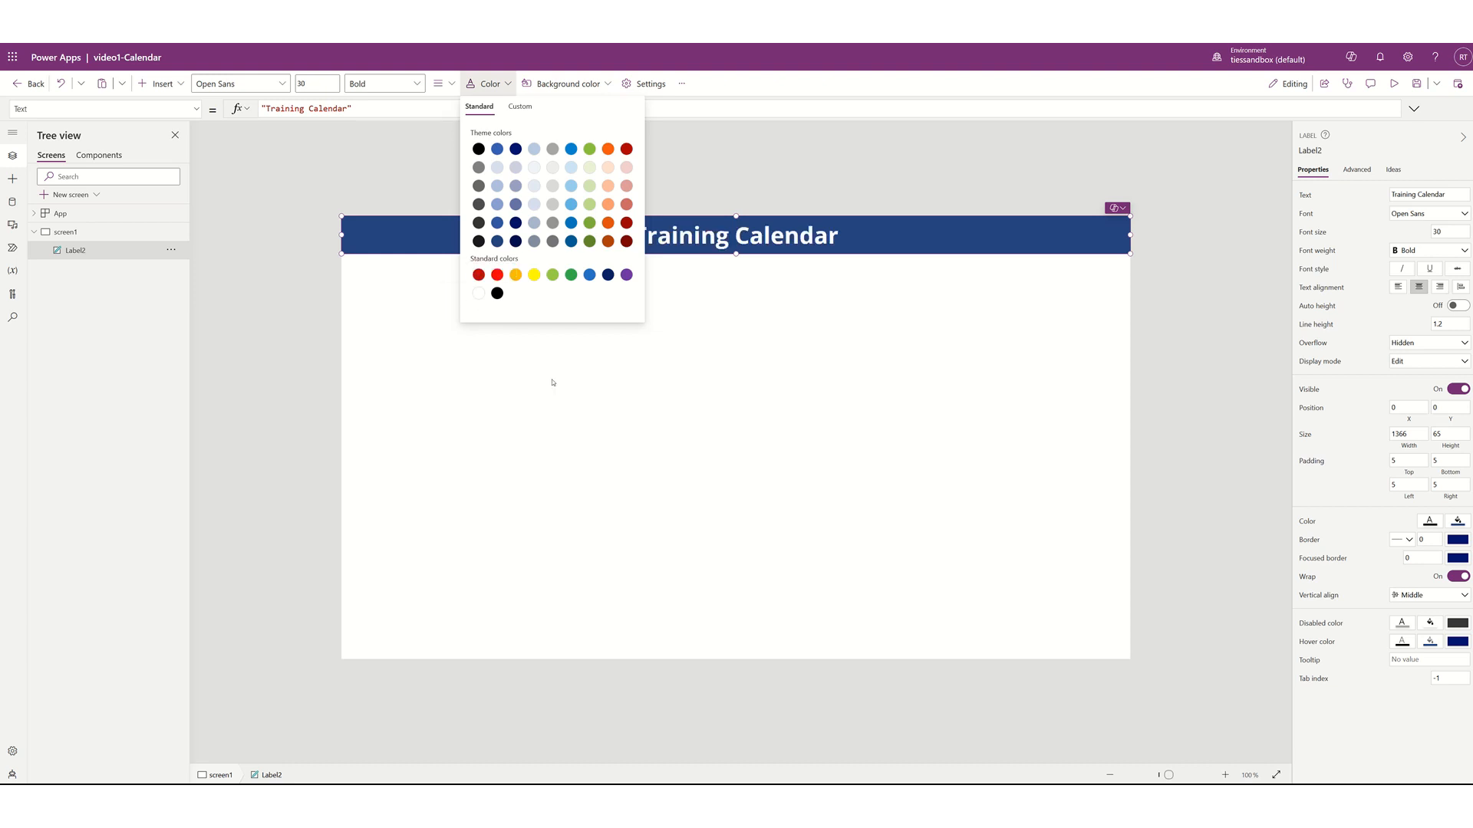
pyautogui.click(876, 313)
pyautogui.click(876, 313)
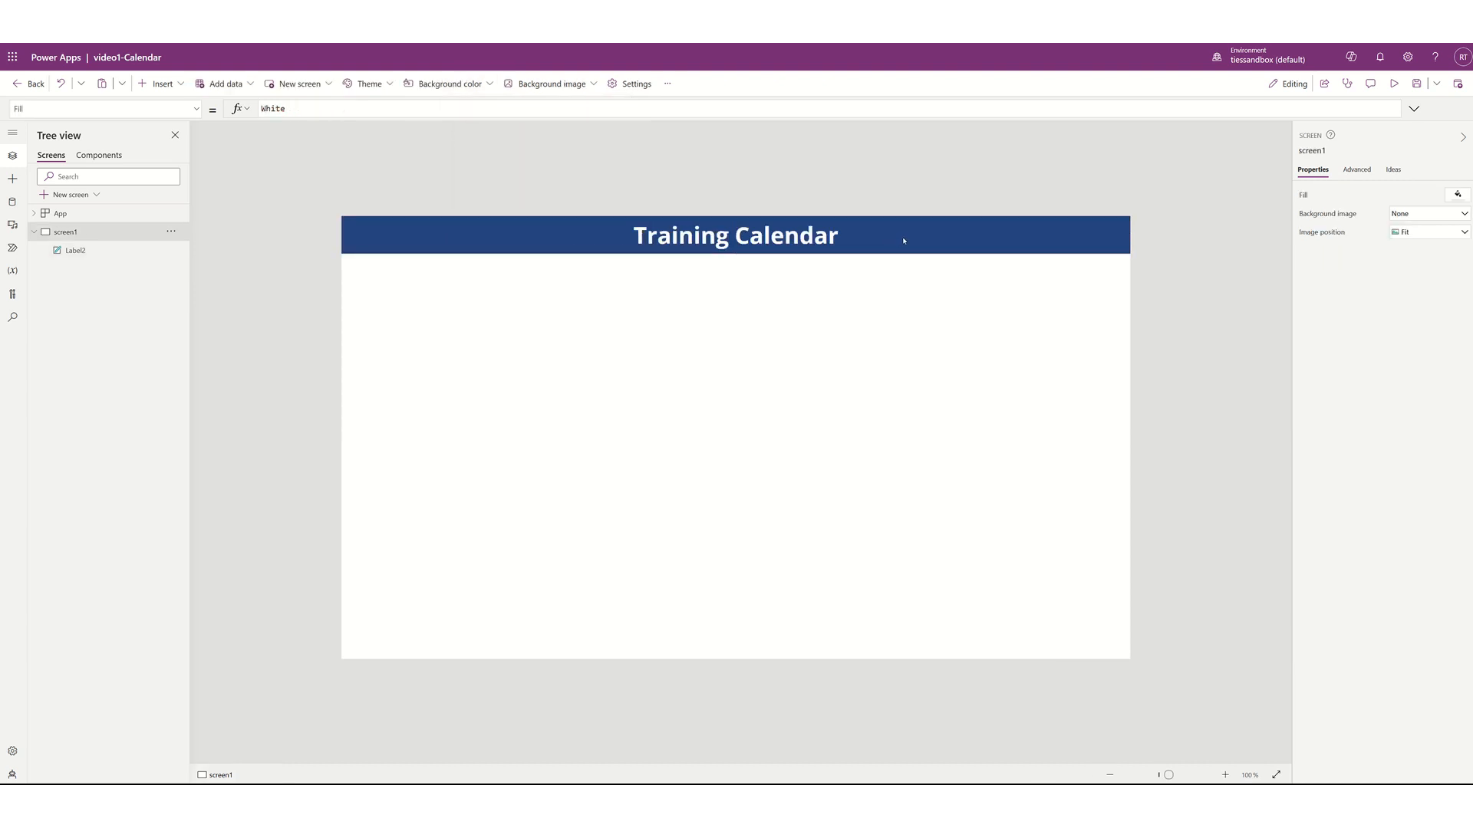
# Insert an image about 51 by 42 in the header band after the title text, at about X 1023, Y 11
pyautogui.click(182, 85)
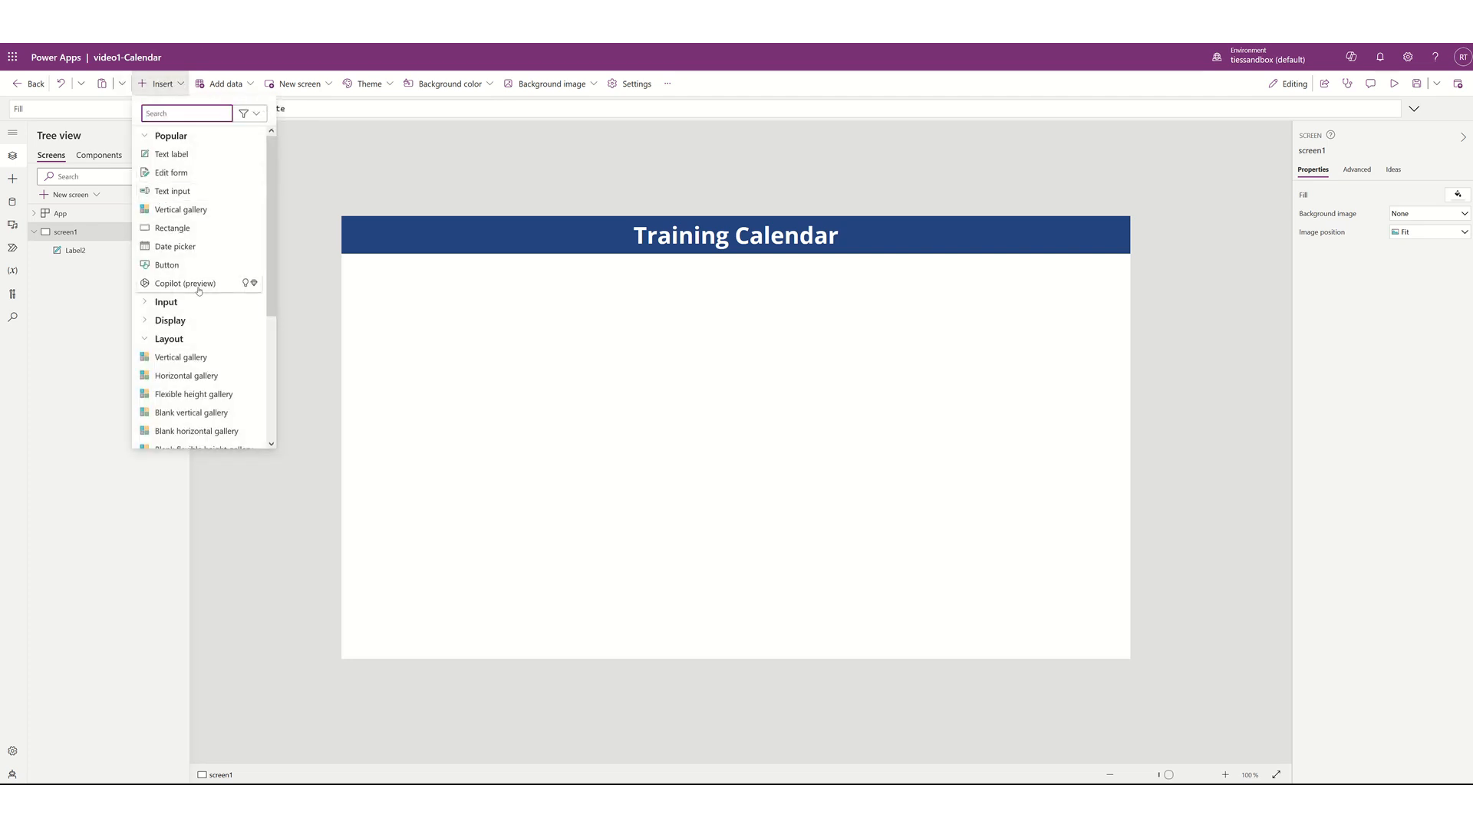
pyautogui.click(148, 342)
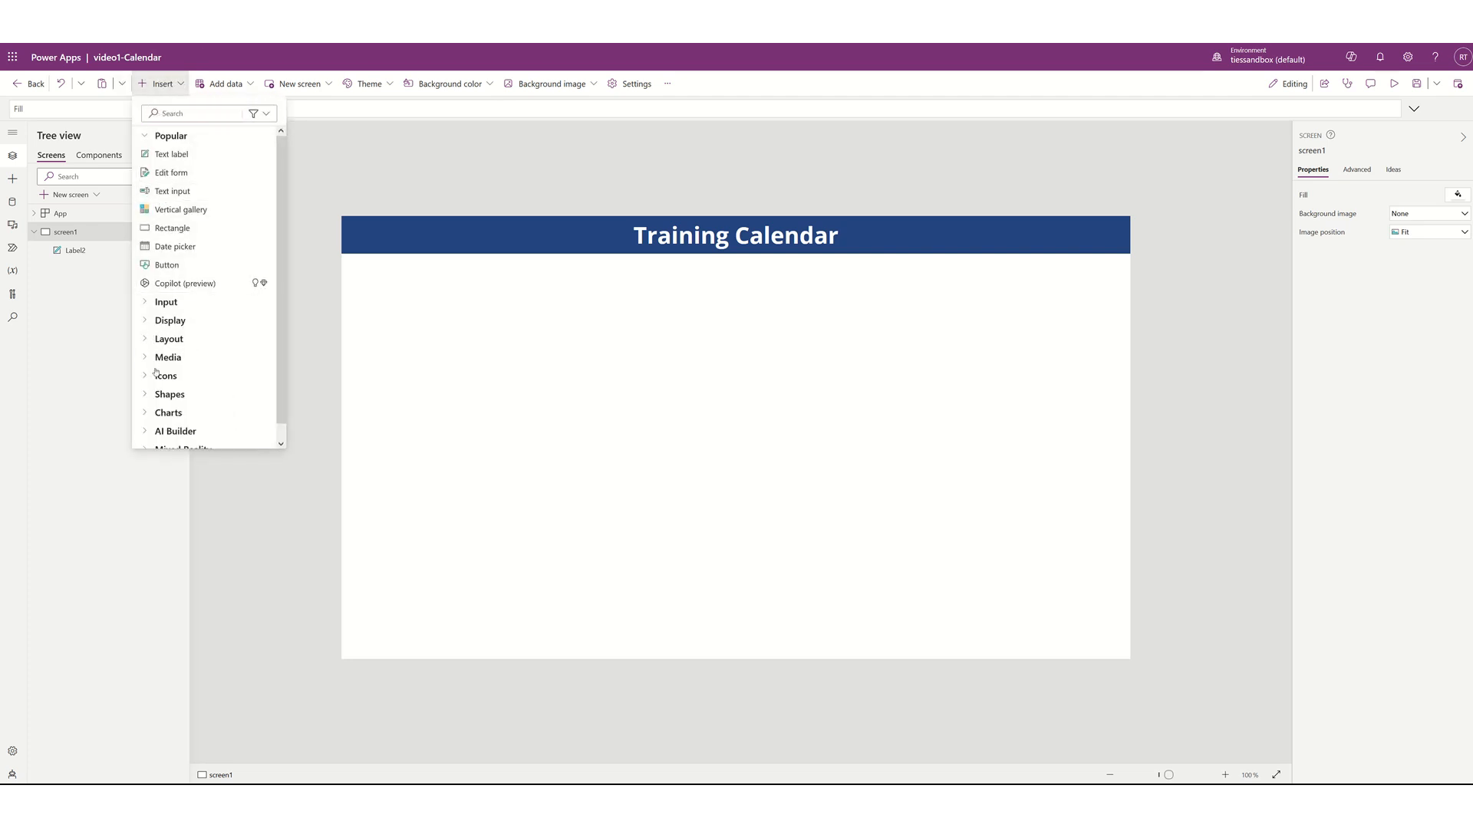
pyautogui.click(153, 358)
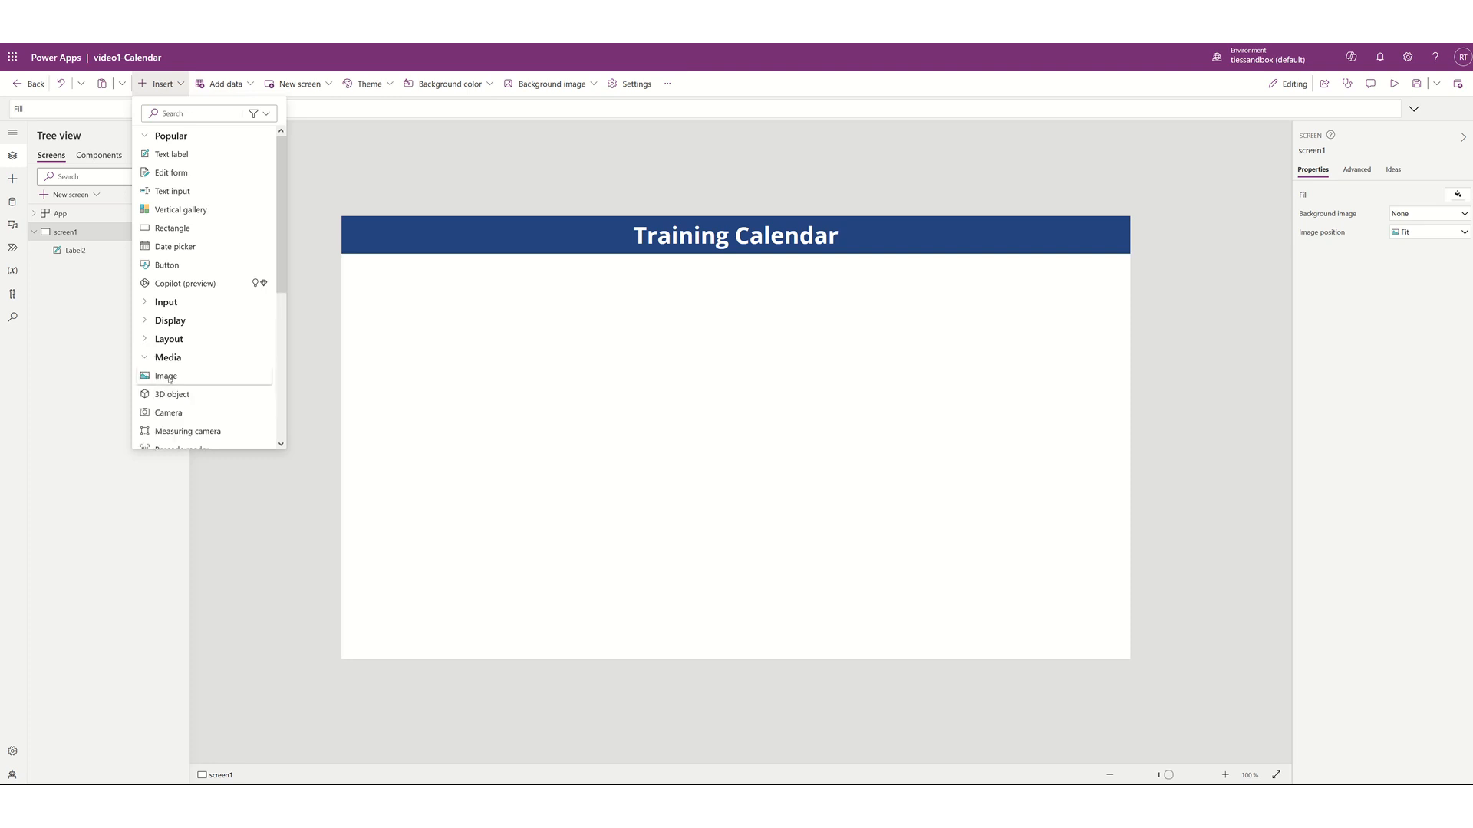
pyautogui.click(167, 376)
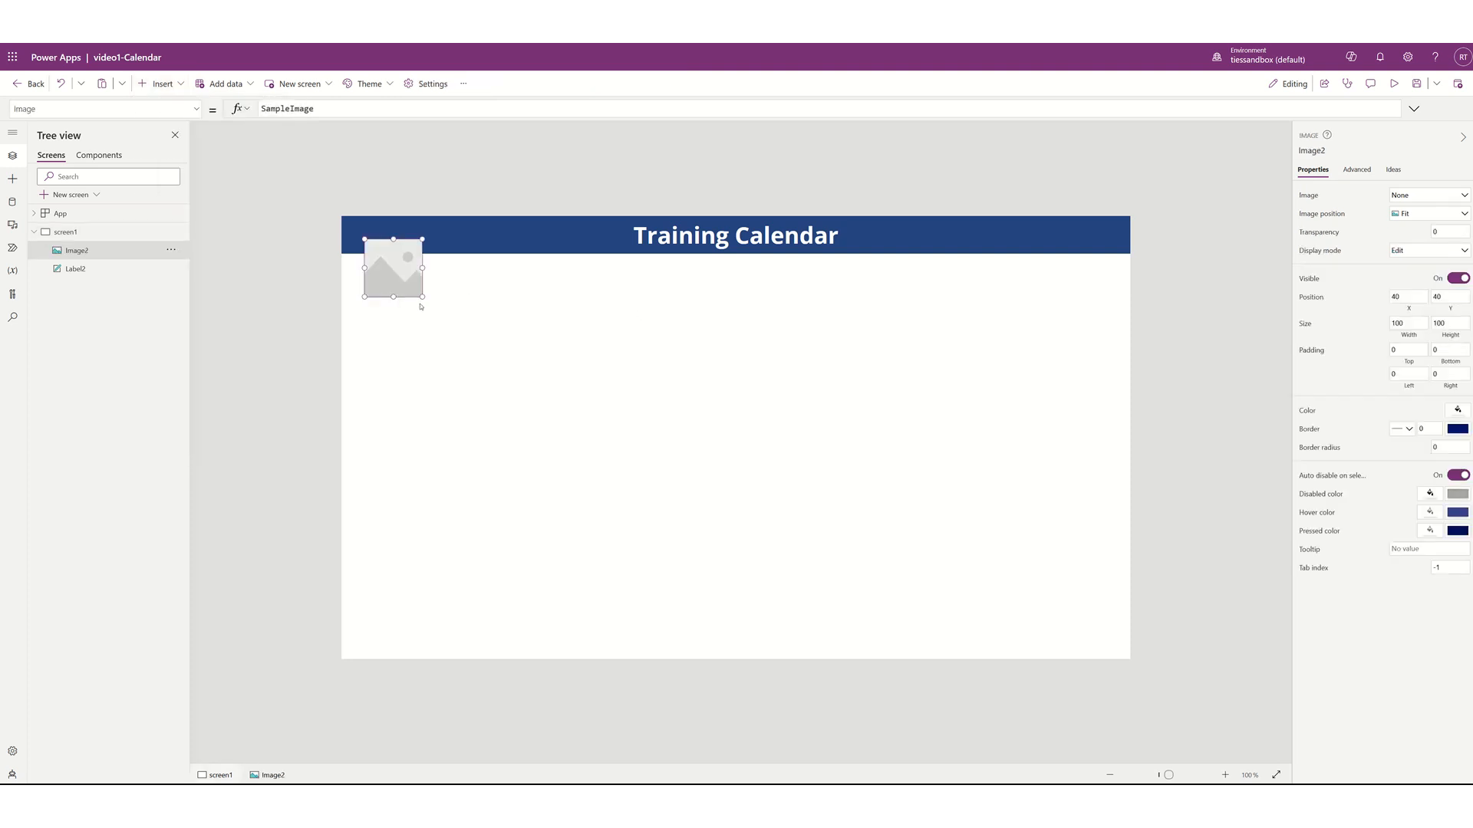
pyautogui.moveTo(422, 297); pyautogui.dragTo(396, 263)
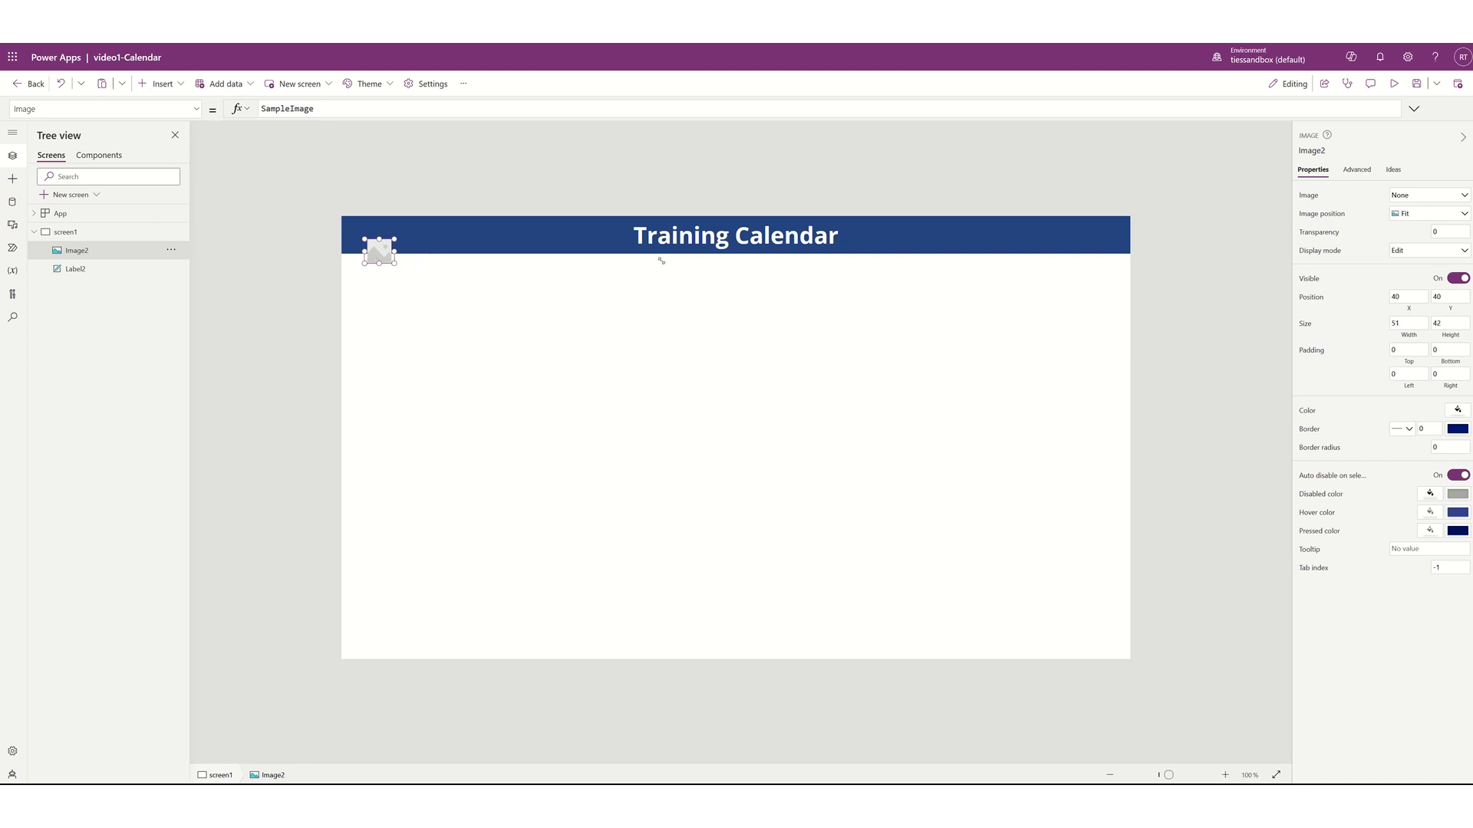
pyautogui.moveTo(661, 261); pyautogui.dragTo(946, 241)
# Replace the header image's Image formula with User() and add the existing Office 365 Users connection as a data source
pyautogui.doubleClick(342, 108)
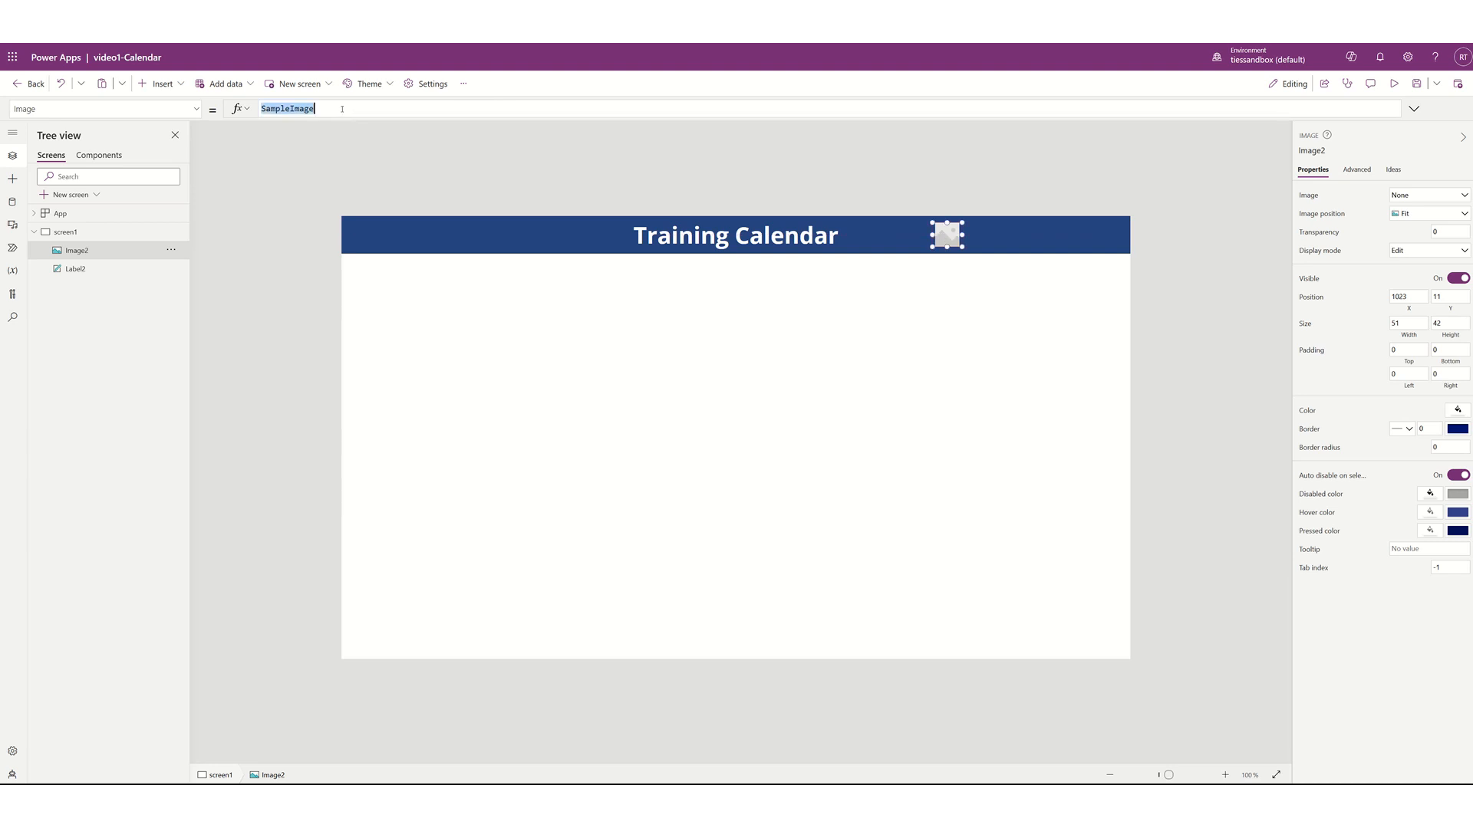
pyautogui.write('User()')
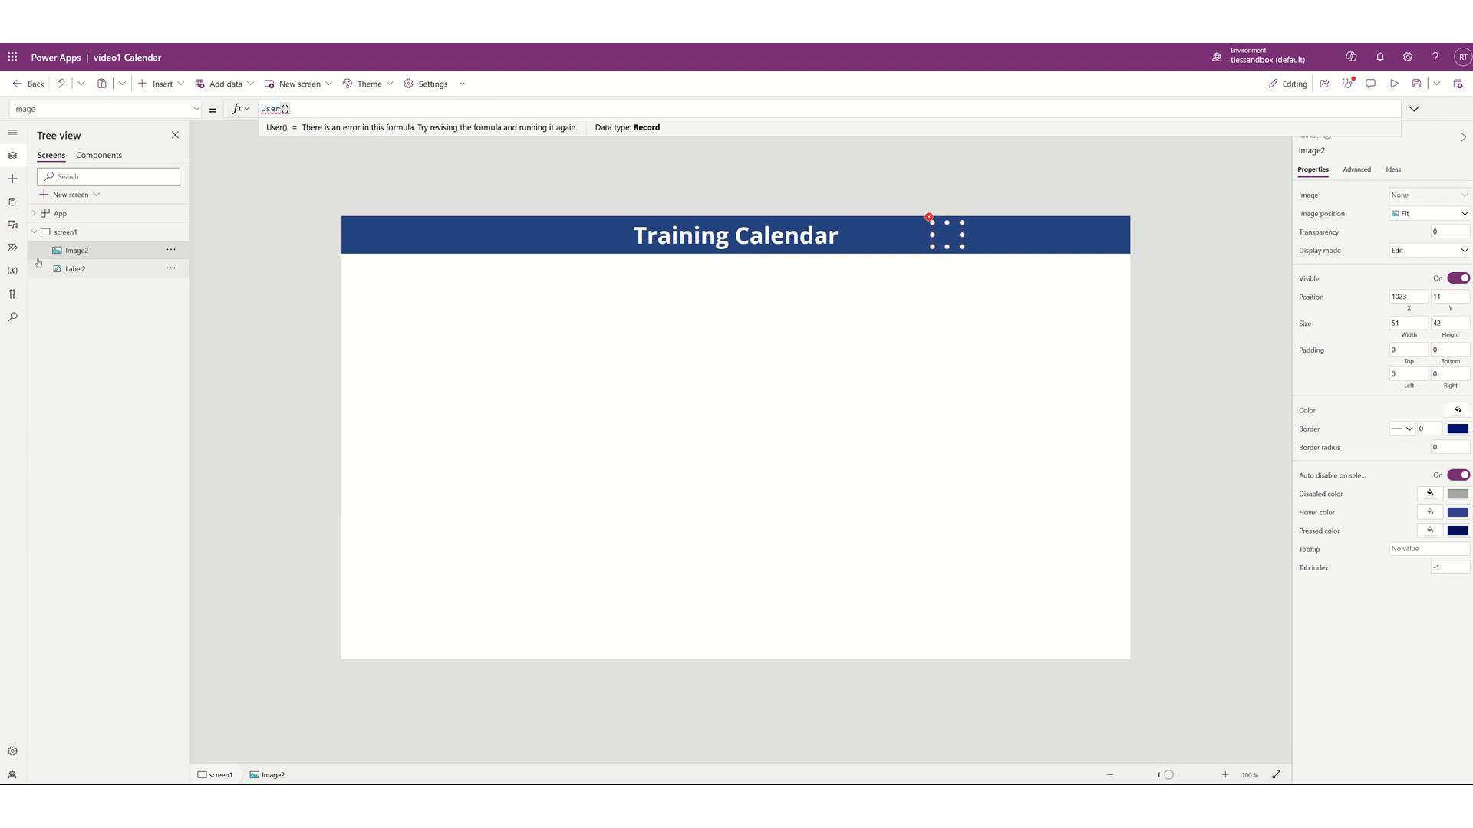
pyautogui.click(12, 202)
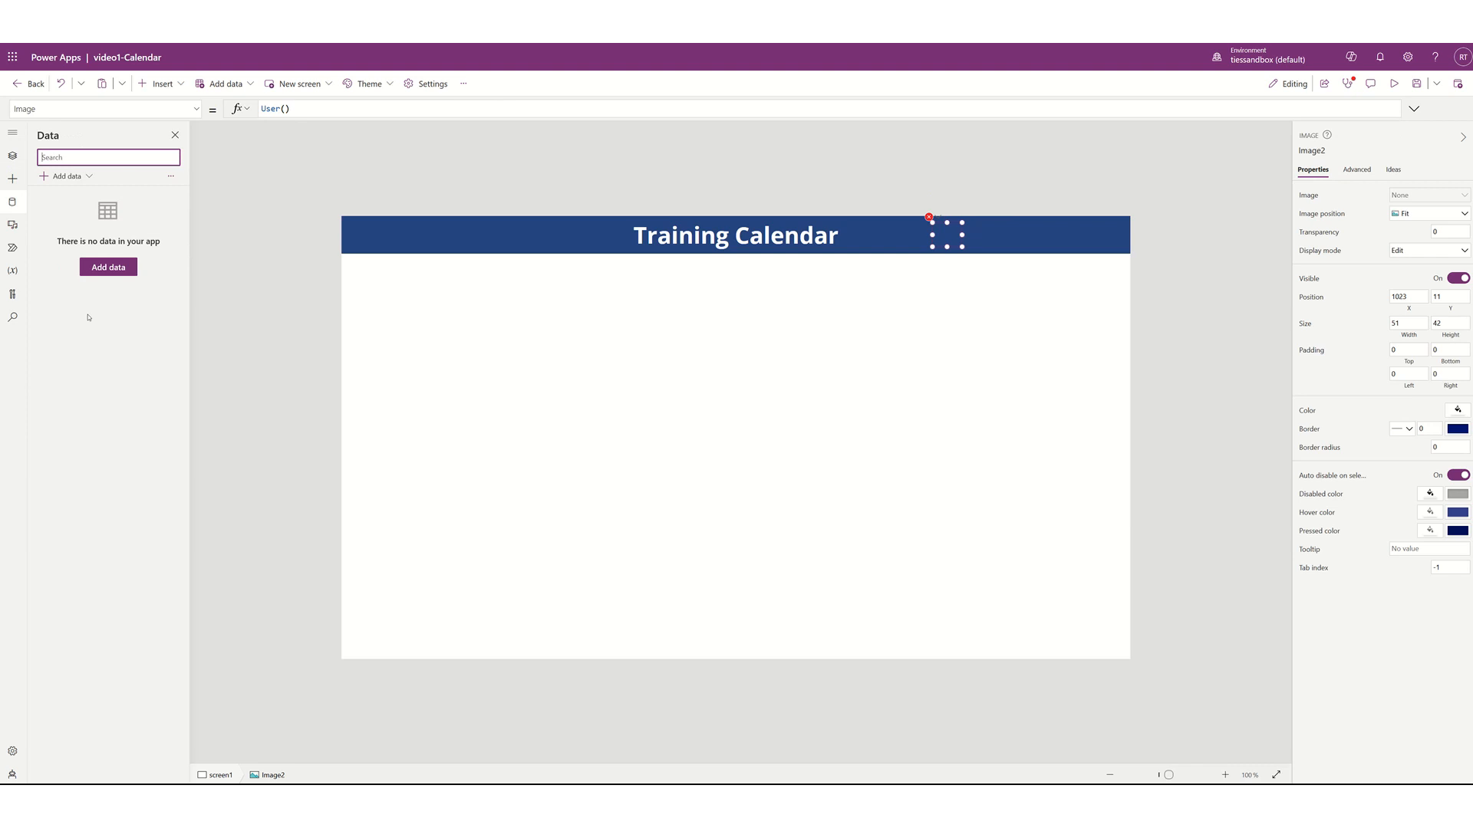
pyautogui.click(116, 268)
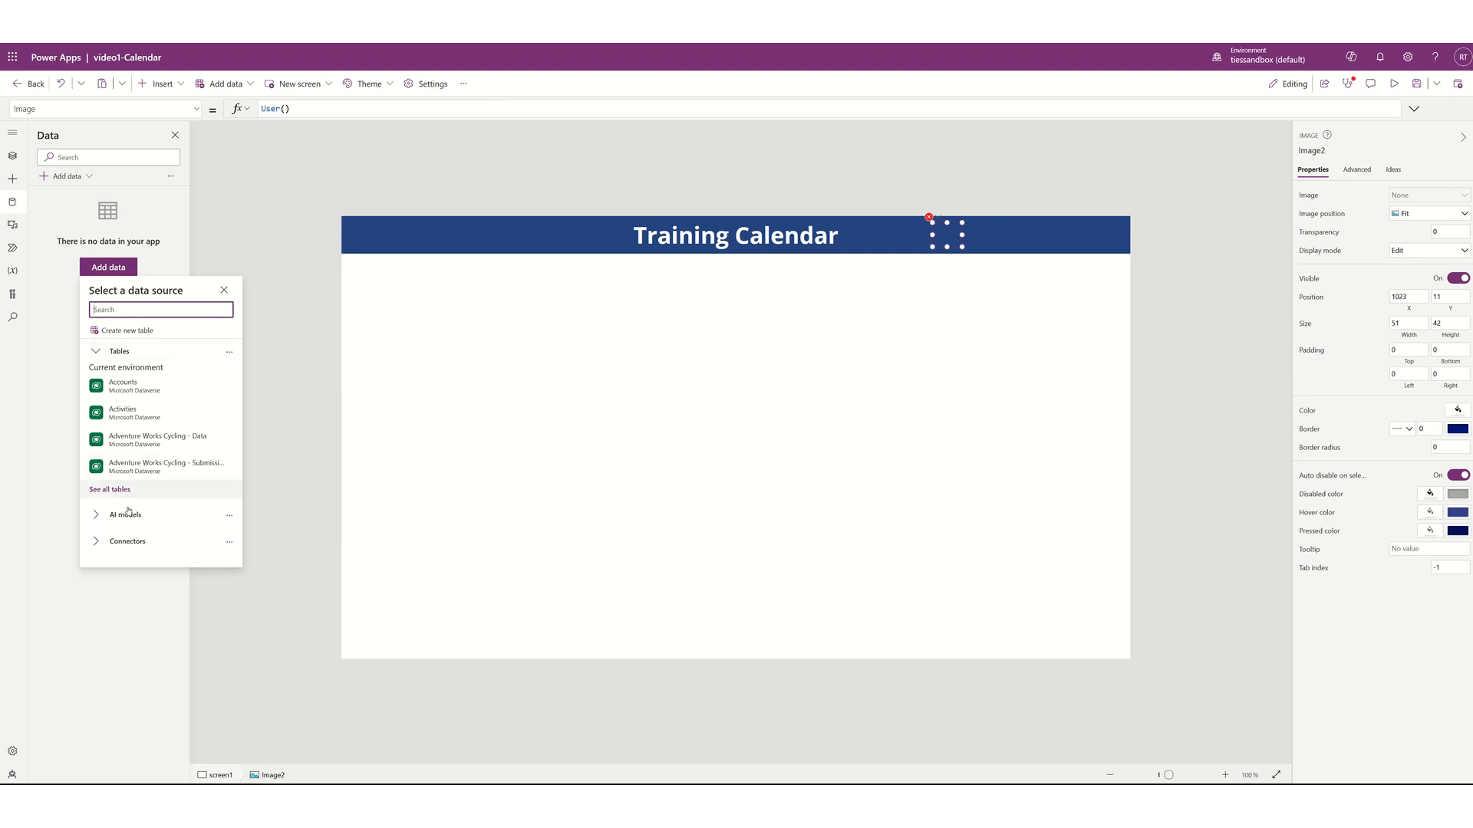
pyautogui.click(123, 541)
pyautogui.scroll(-5, 122, 541)
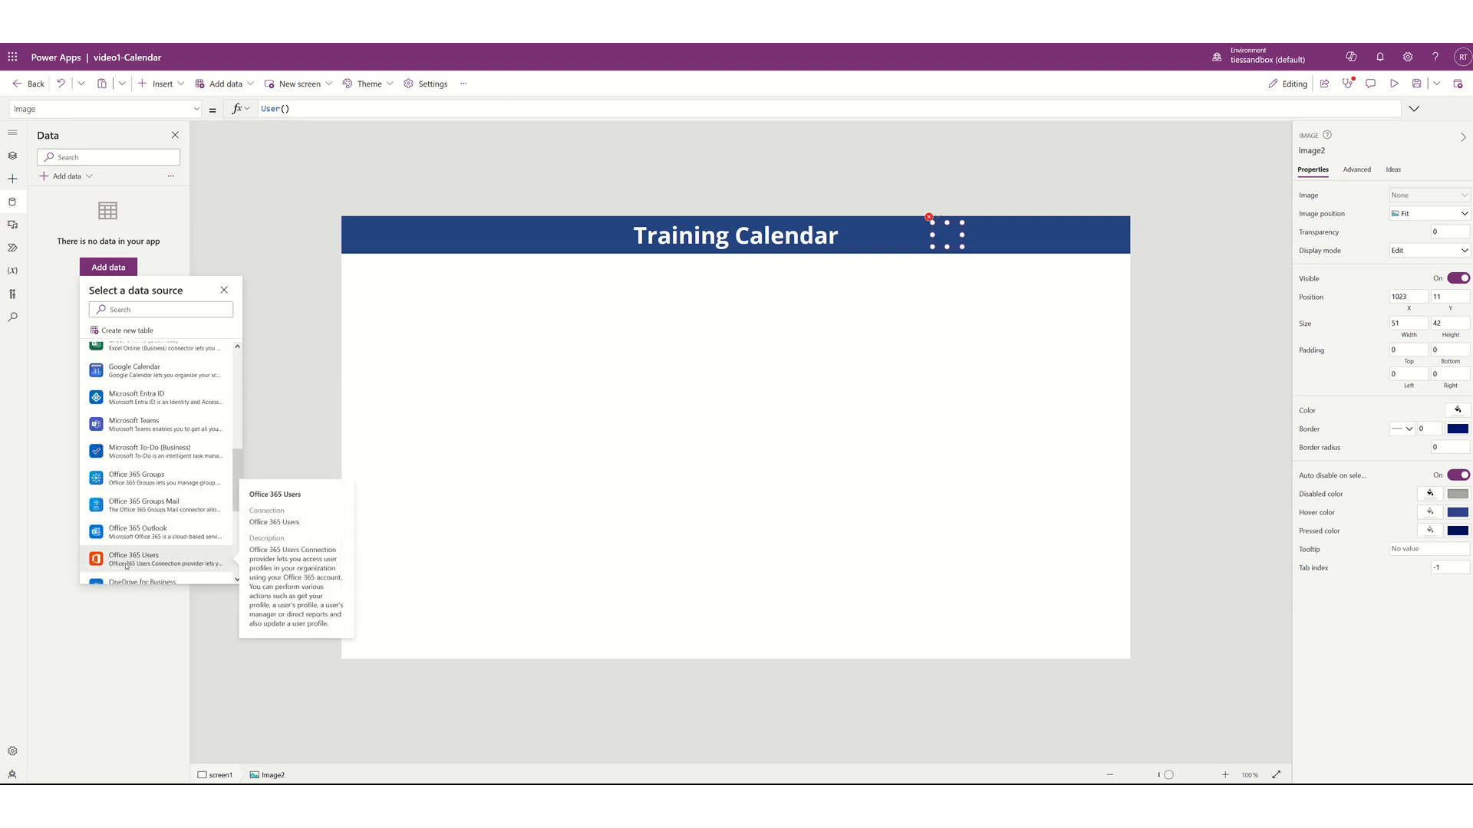
pyautogui.click(127, 565)
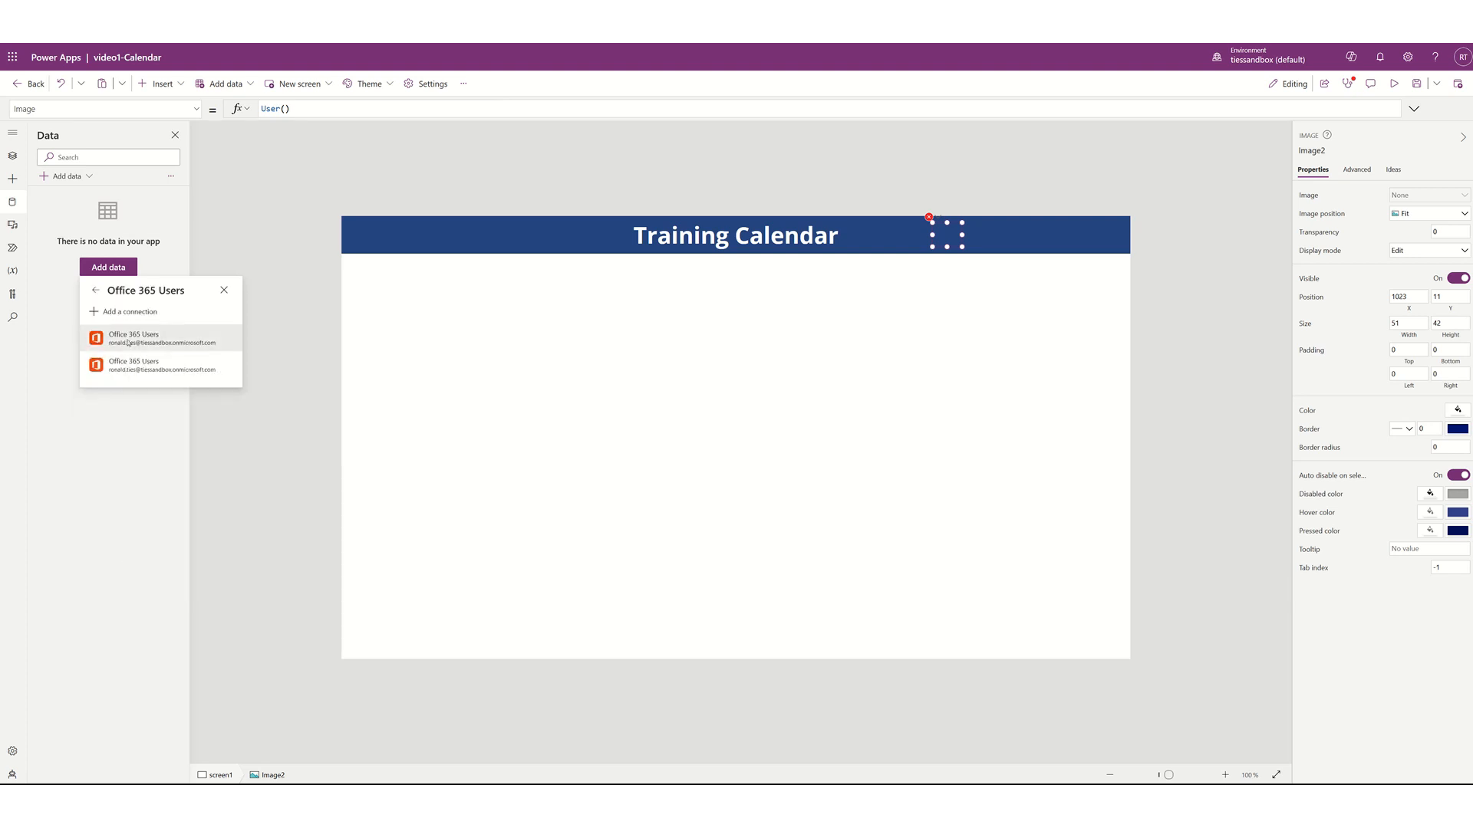
pyautogui.click(121, 343)
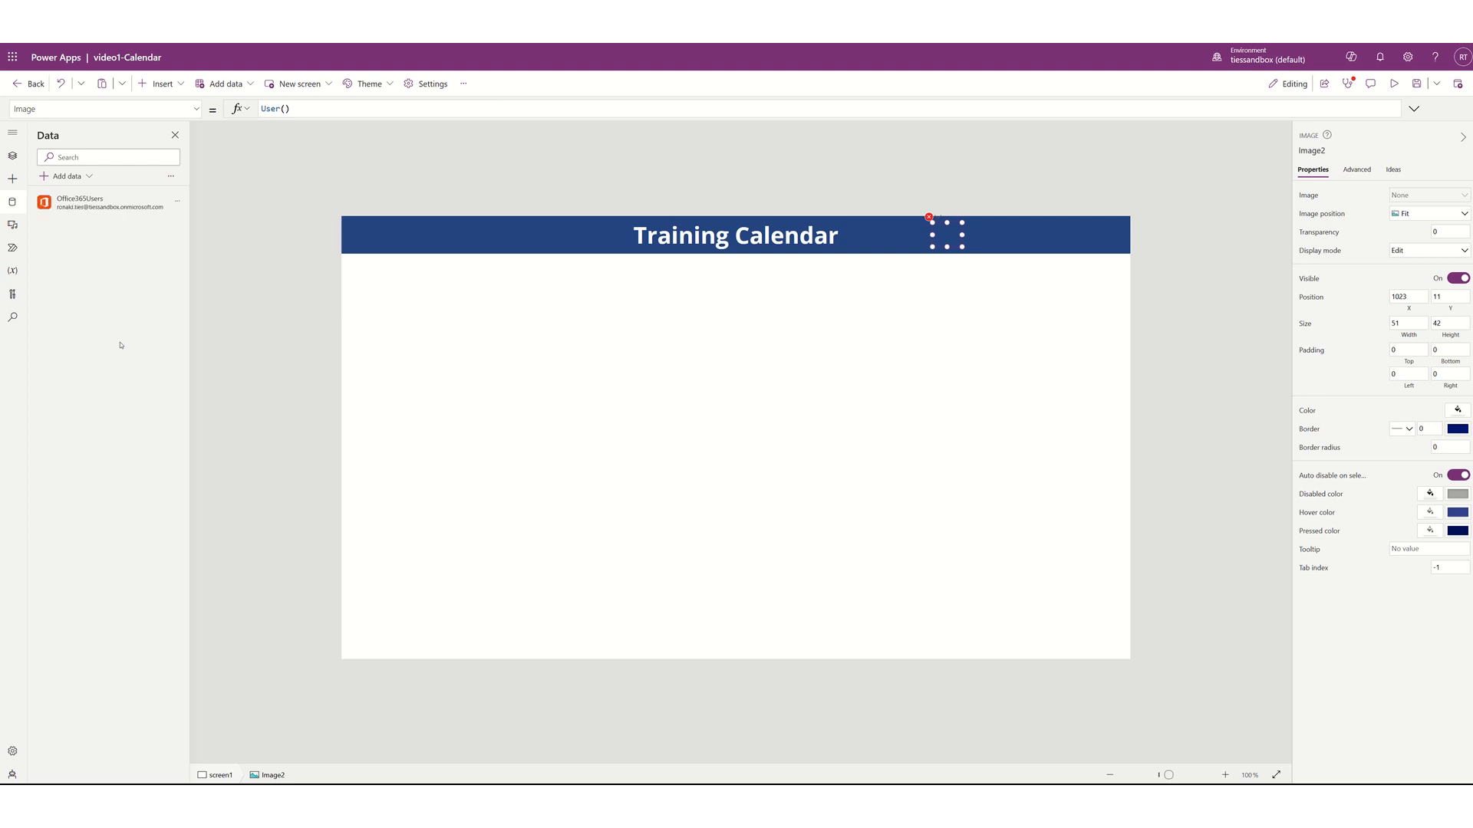
# Change the header image's Image formula to Office365Users.UserPhoto(User().Email)
pyautogui.click(295, 108)
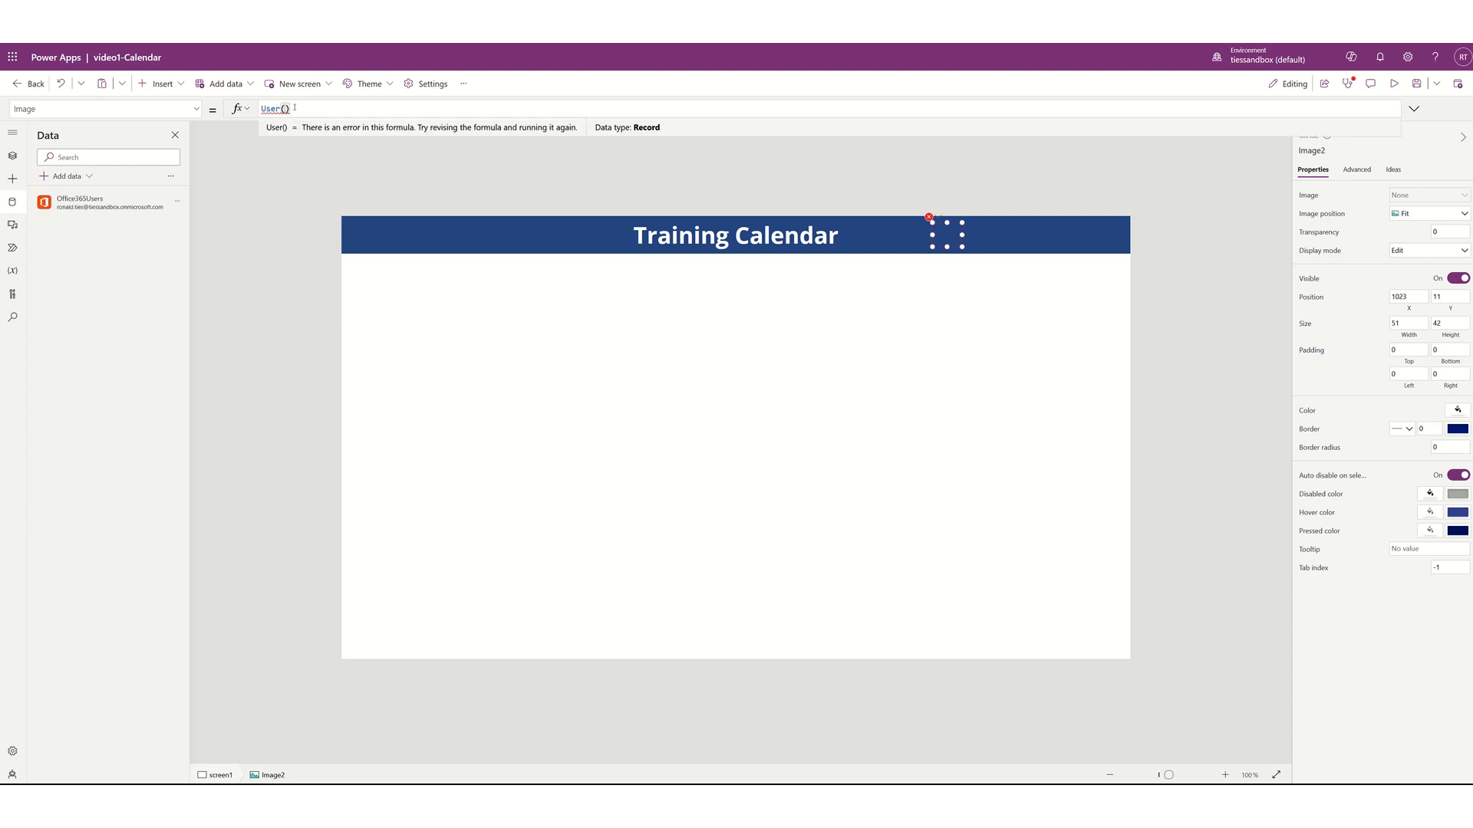
pyautogui.press('Home')
pyautogui.write('office')
pyautogui.write('365users')
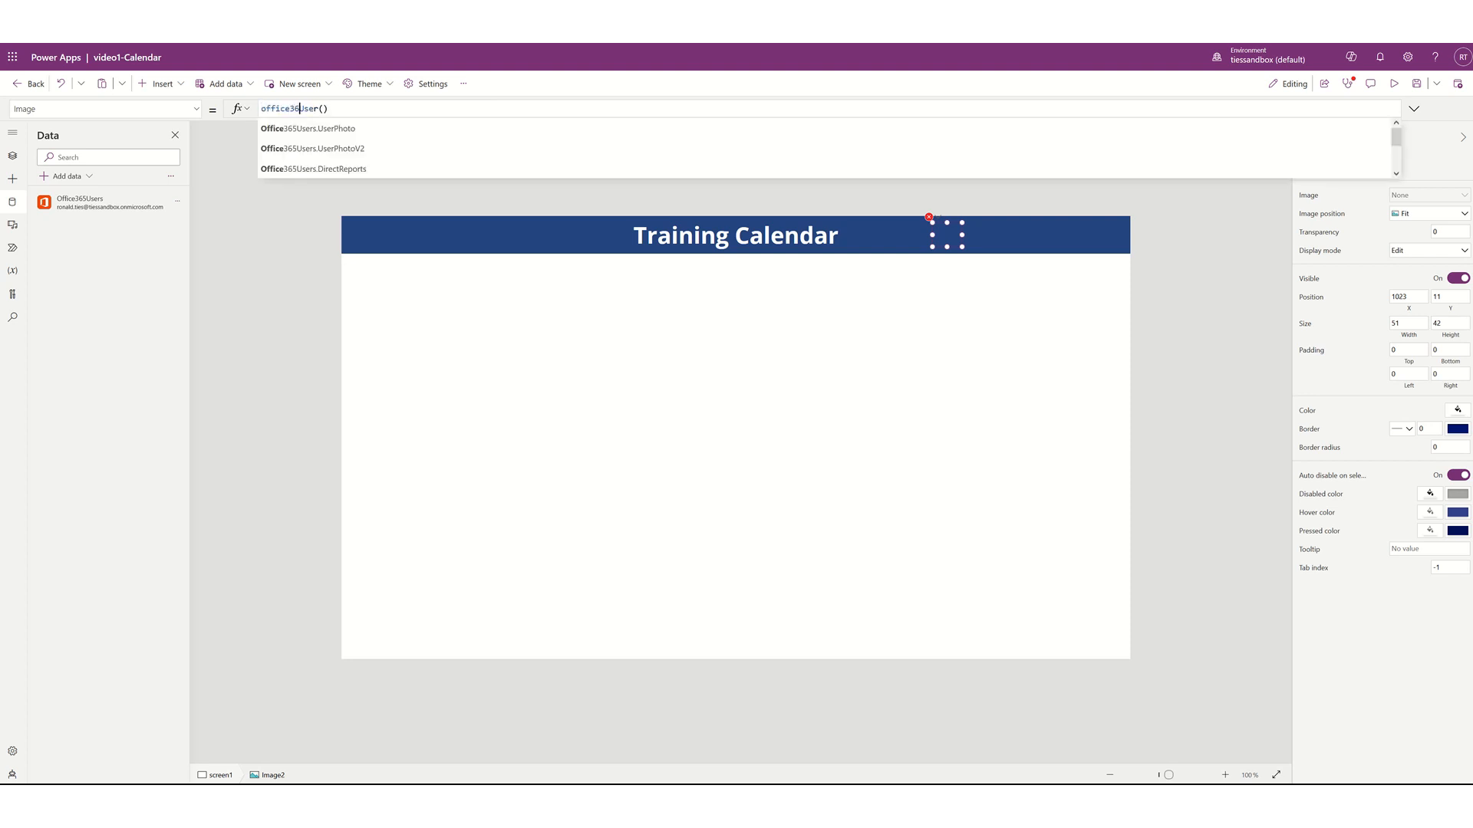
pyautogui.write('.')
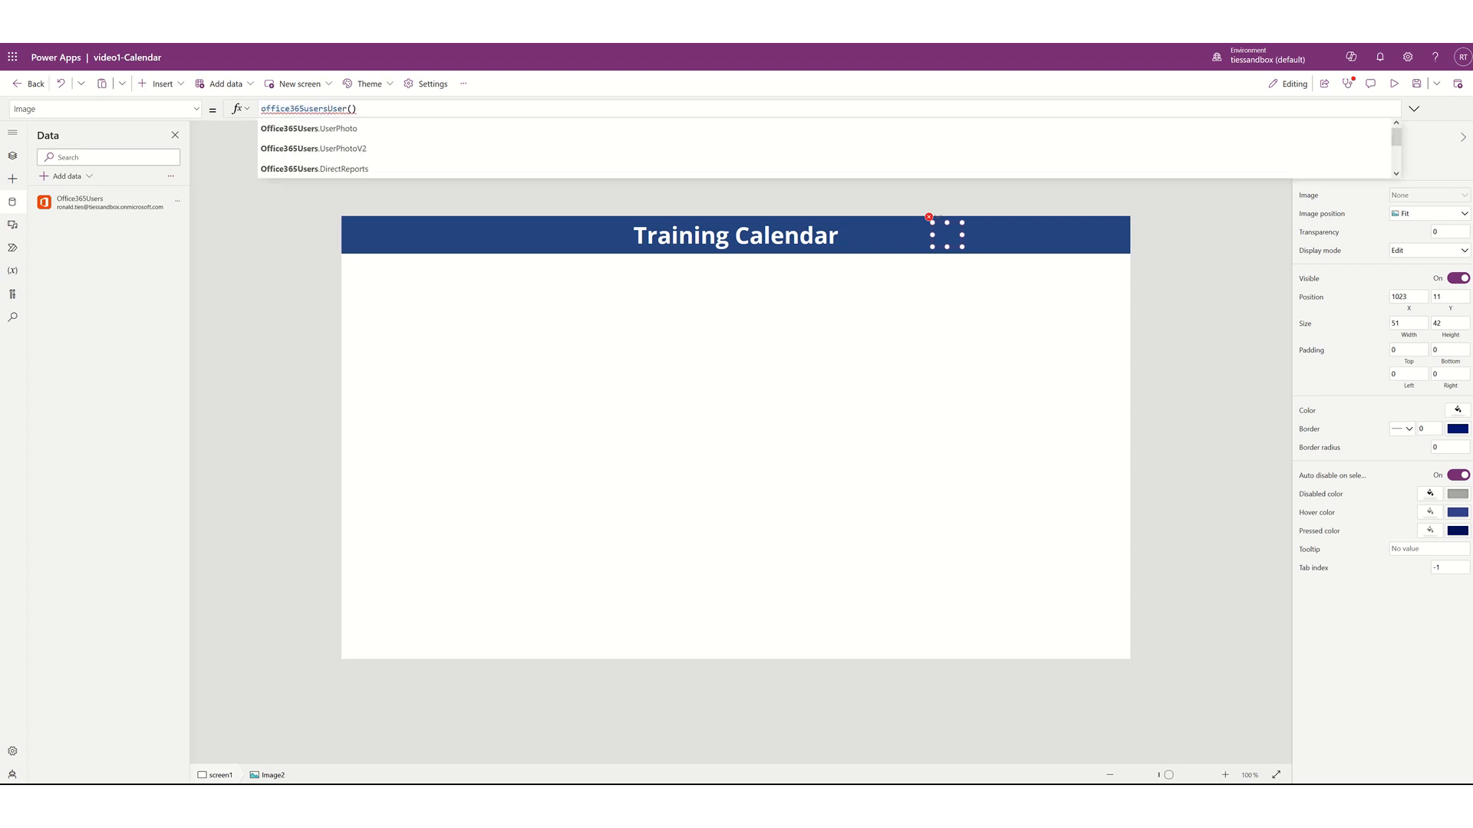
pyautogui.press('BackSpace')
pyautogui.press('BackSpace')
pyautogui.press('BackSpace')
pyautogui.press('BackSpace')
pyautogui.press('BackSpace')
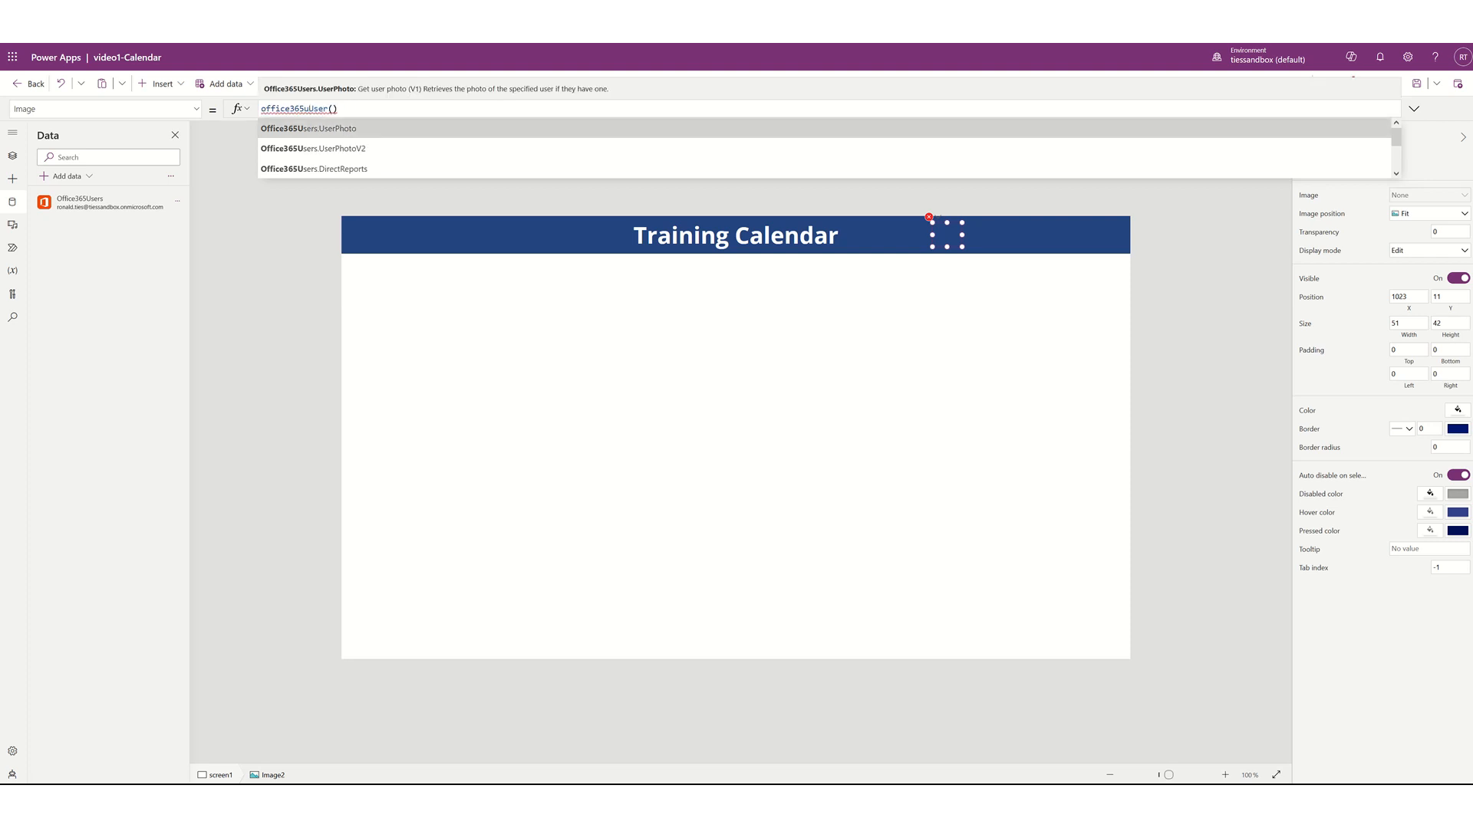
pyautogui.press('Tab')
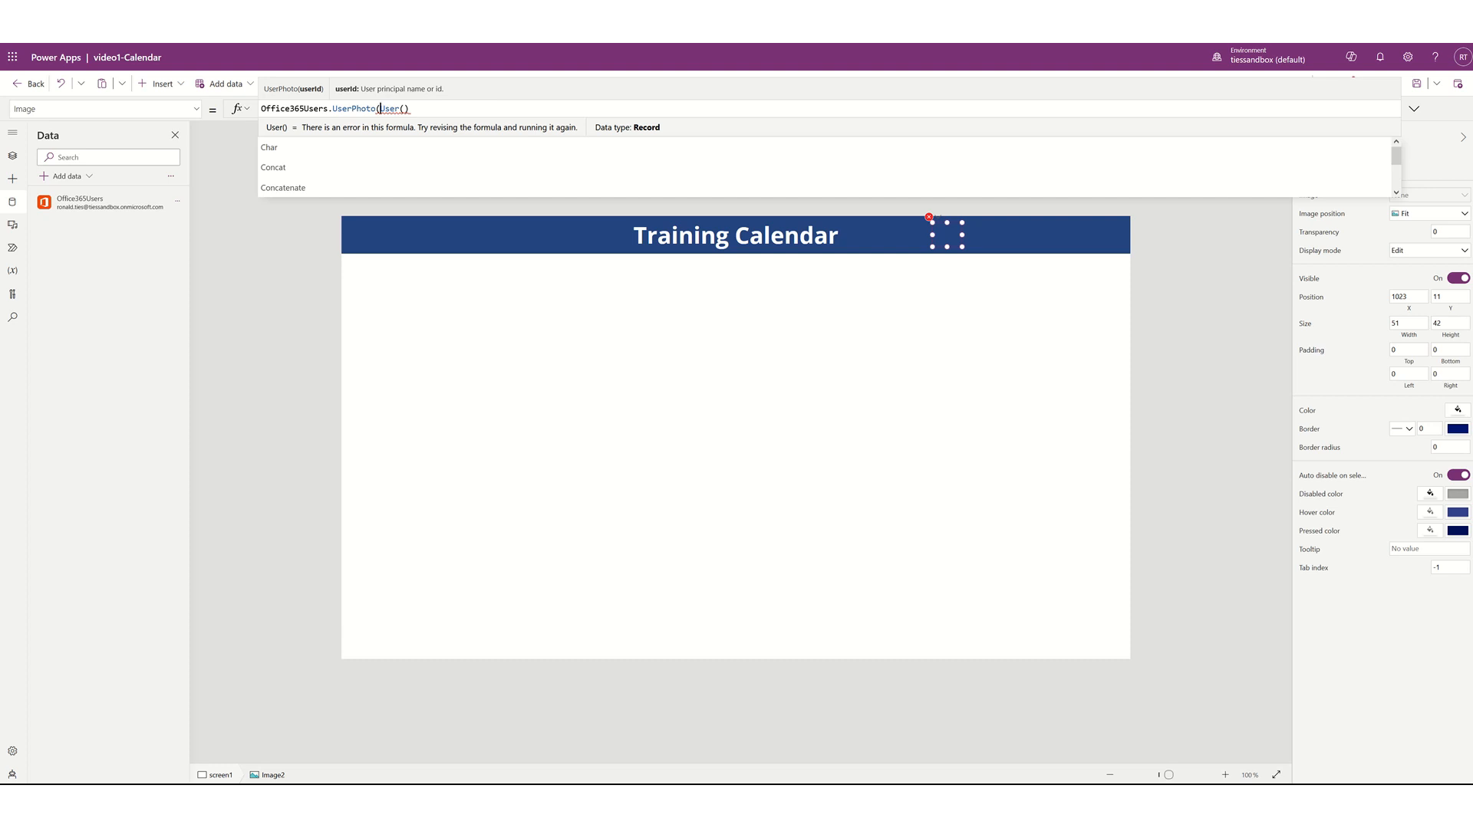
pyautogui.press('Right')
pyautogui.press('Right')
pyautogui.press('Right')
pyautogui.press('Right')
pyautogui.press('Right')
pyautogui.press('Right')
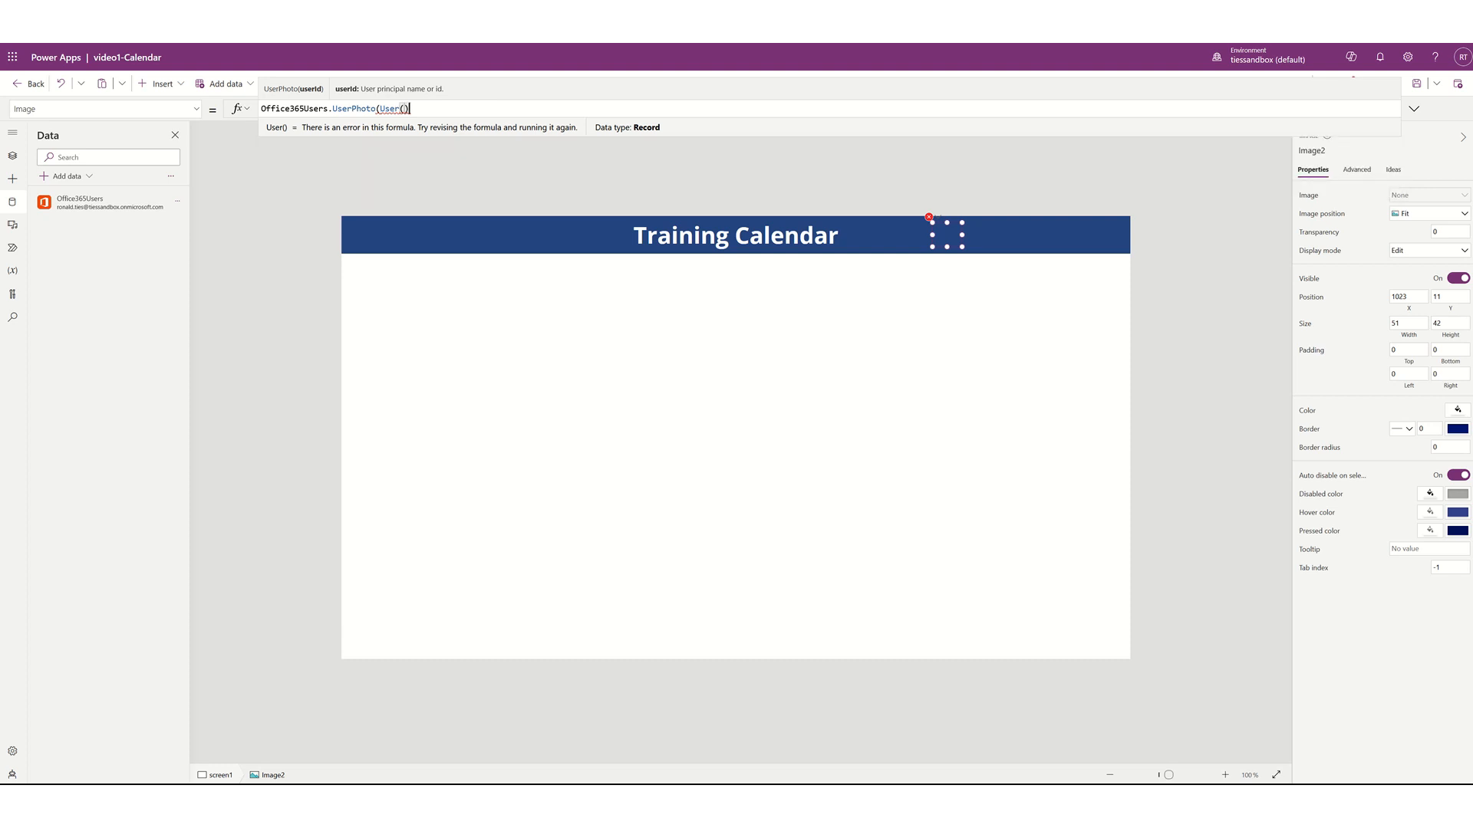
pyautogui.write('.email')
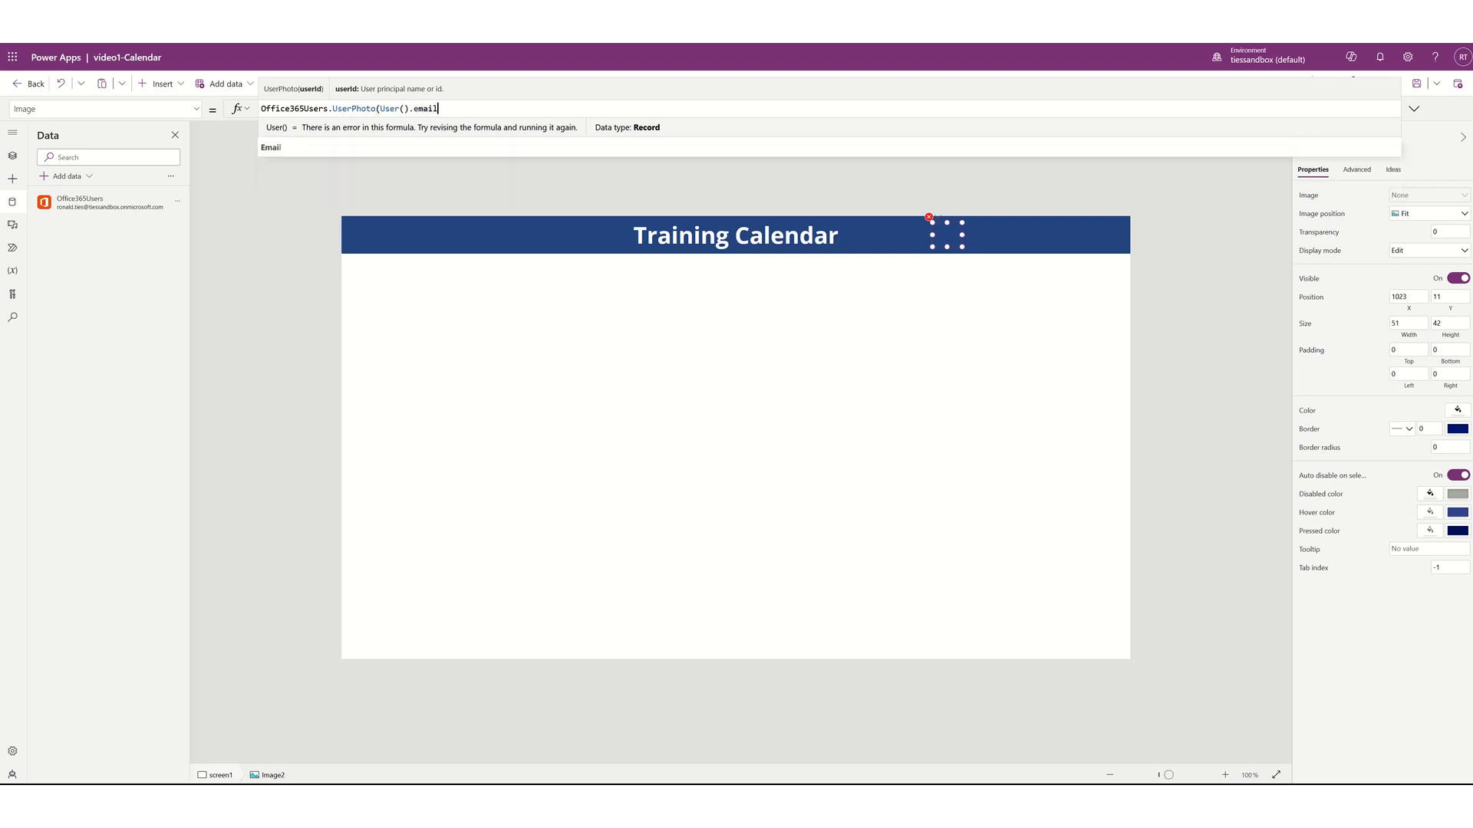
pyautogui.write(')')
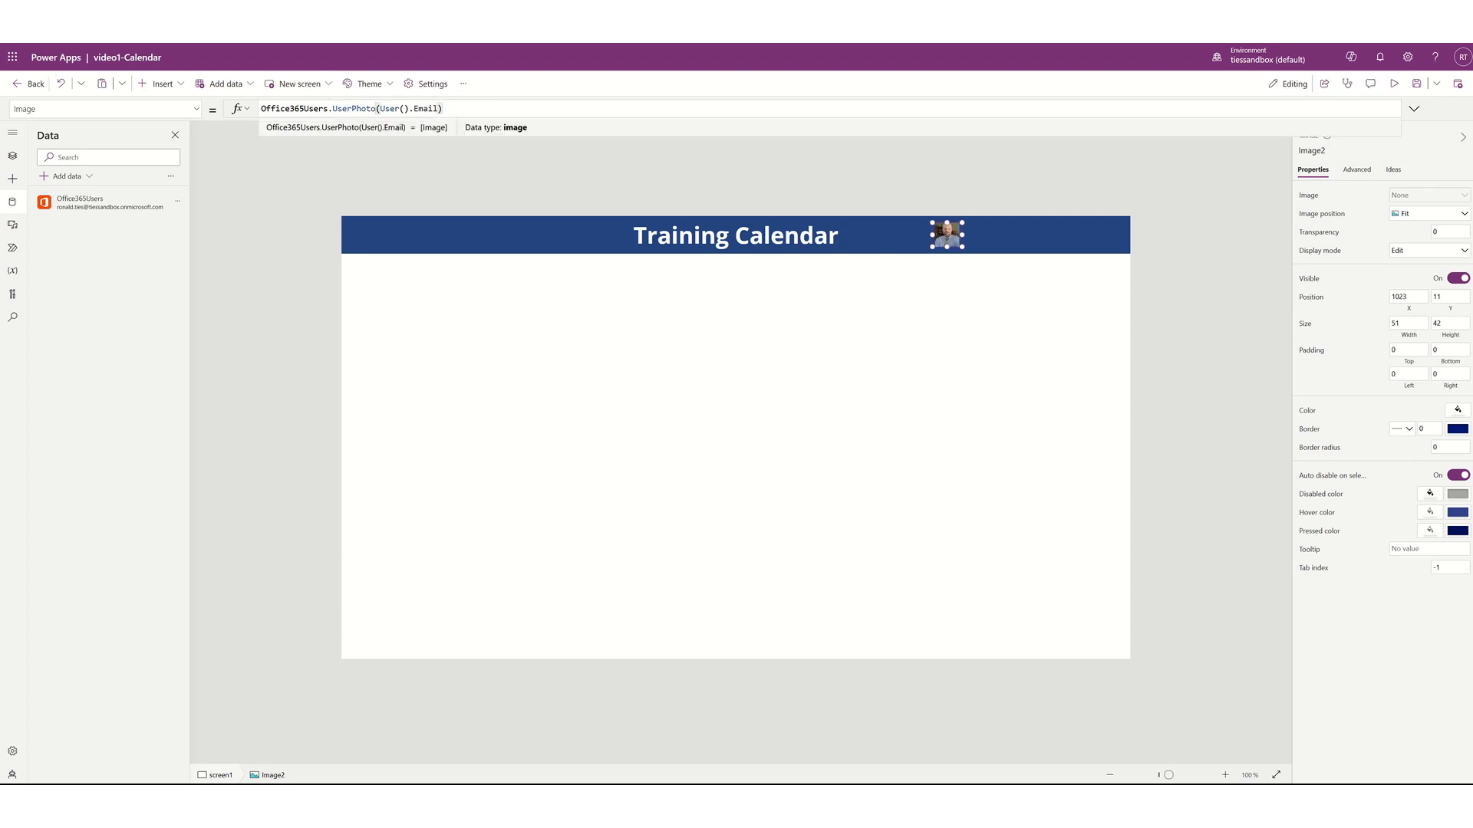
# Insert a text label about 267 by 40 beside the user photo, at about X 1074, Y 11, with white text
pyautogui.click(177, 84)
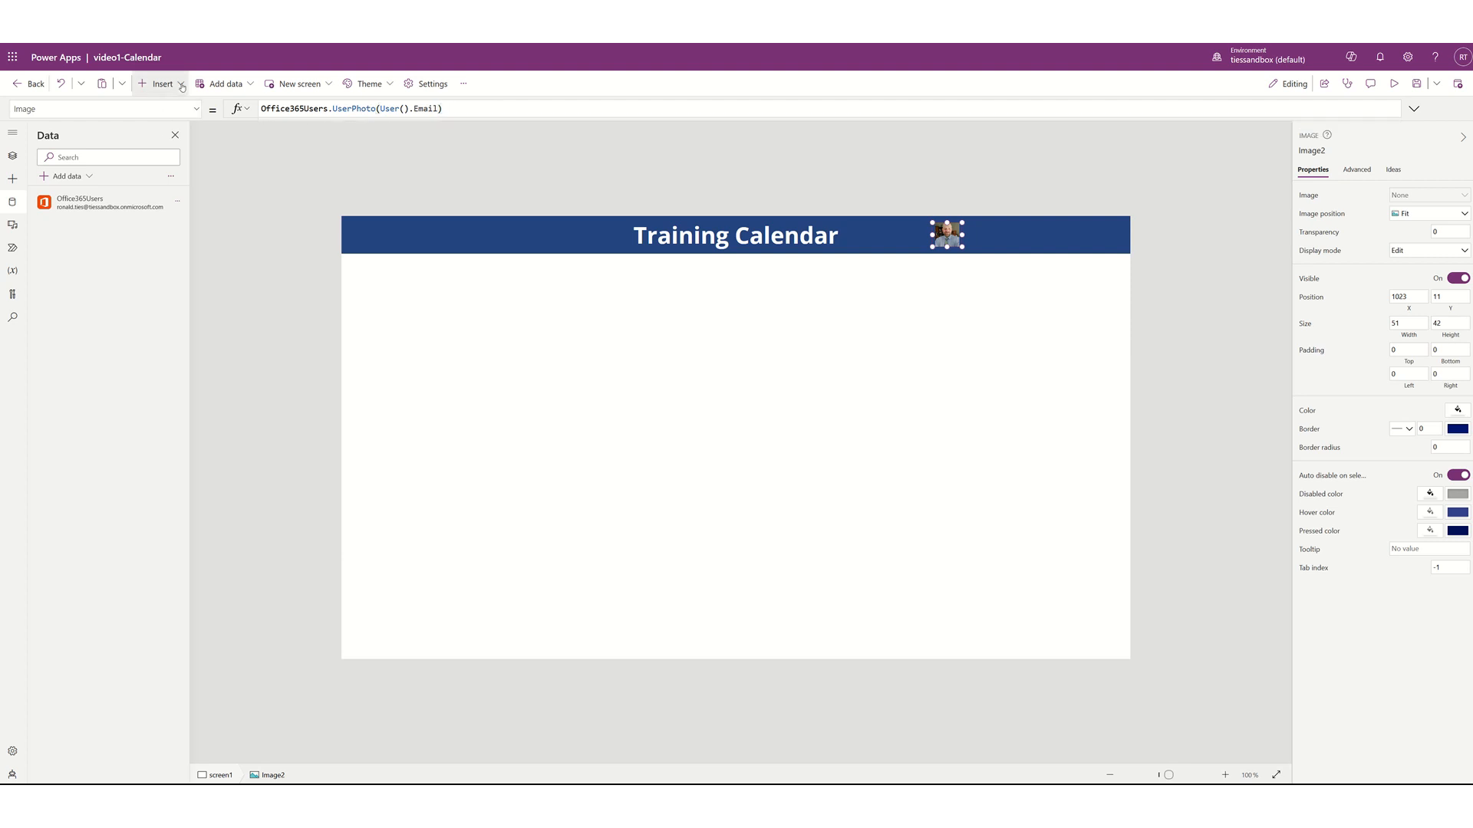
pyautogui.click(171, 155)
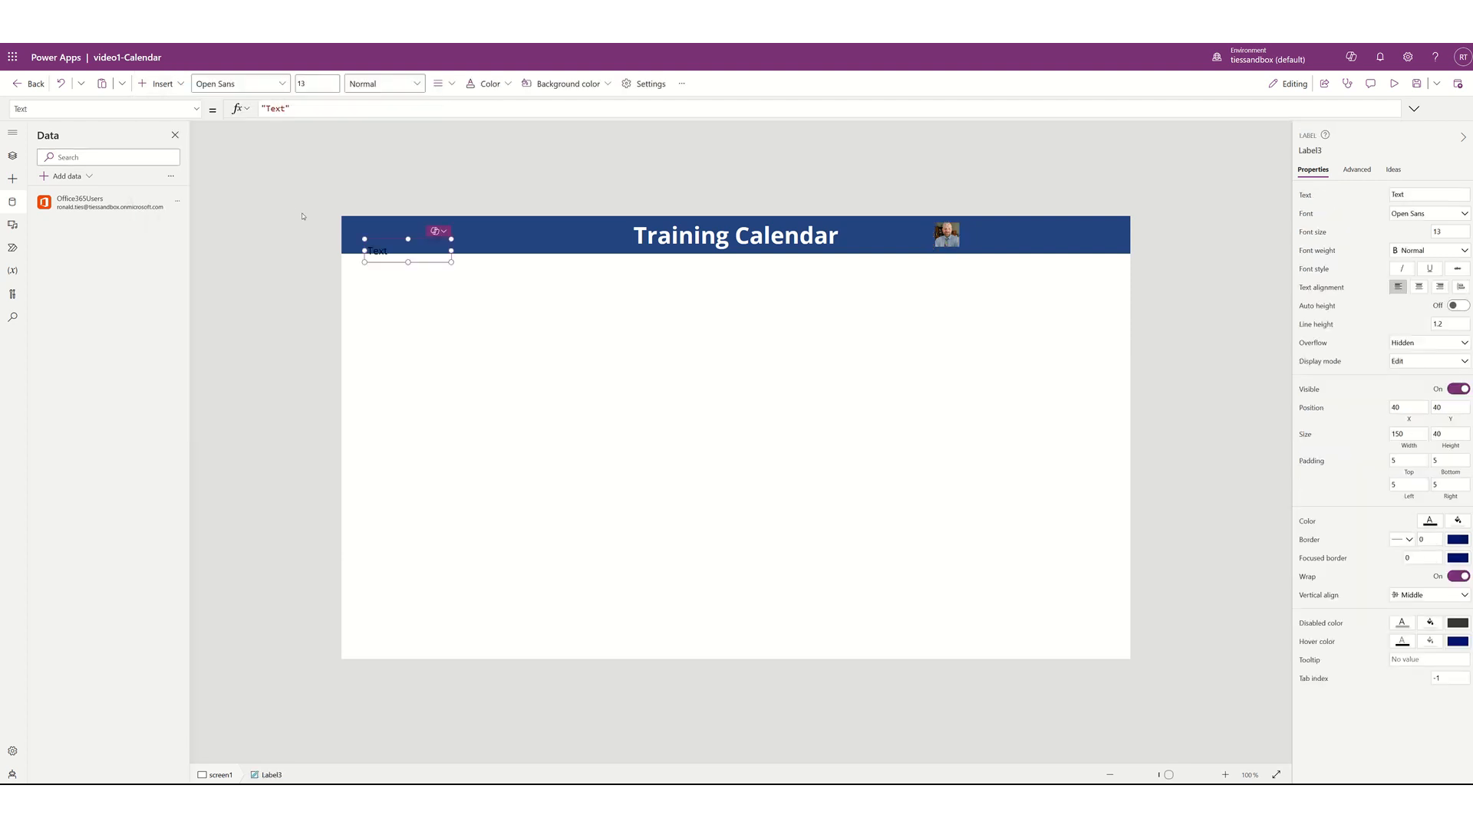
pyautogui.moveTo(426, 254); pyautogui.dragTo(1116, 234)
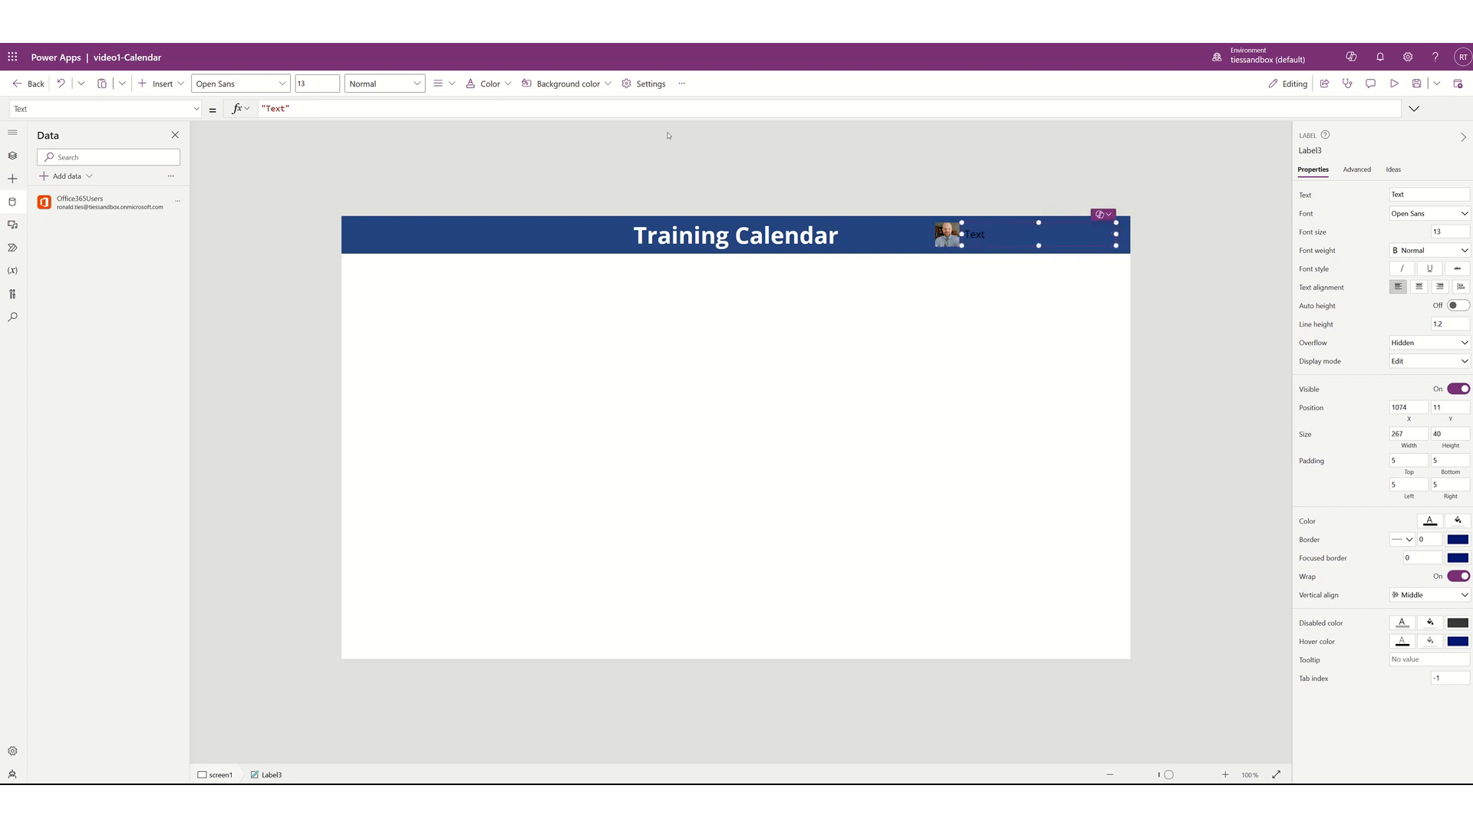
pyautogui.click(1430, 522)
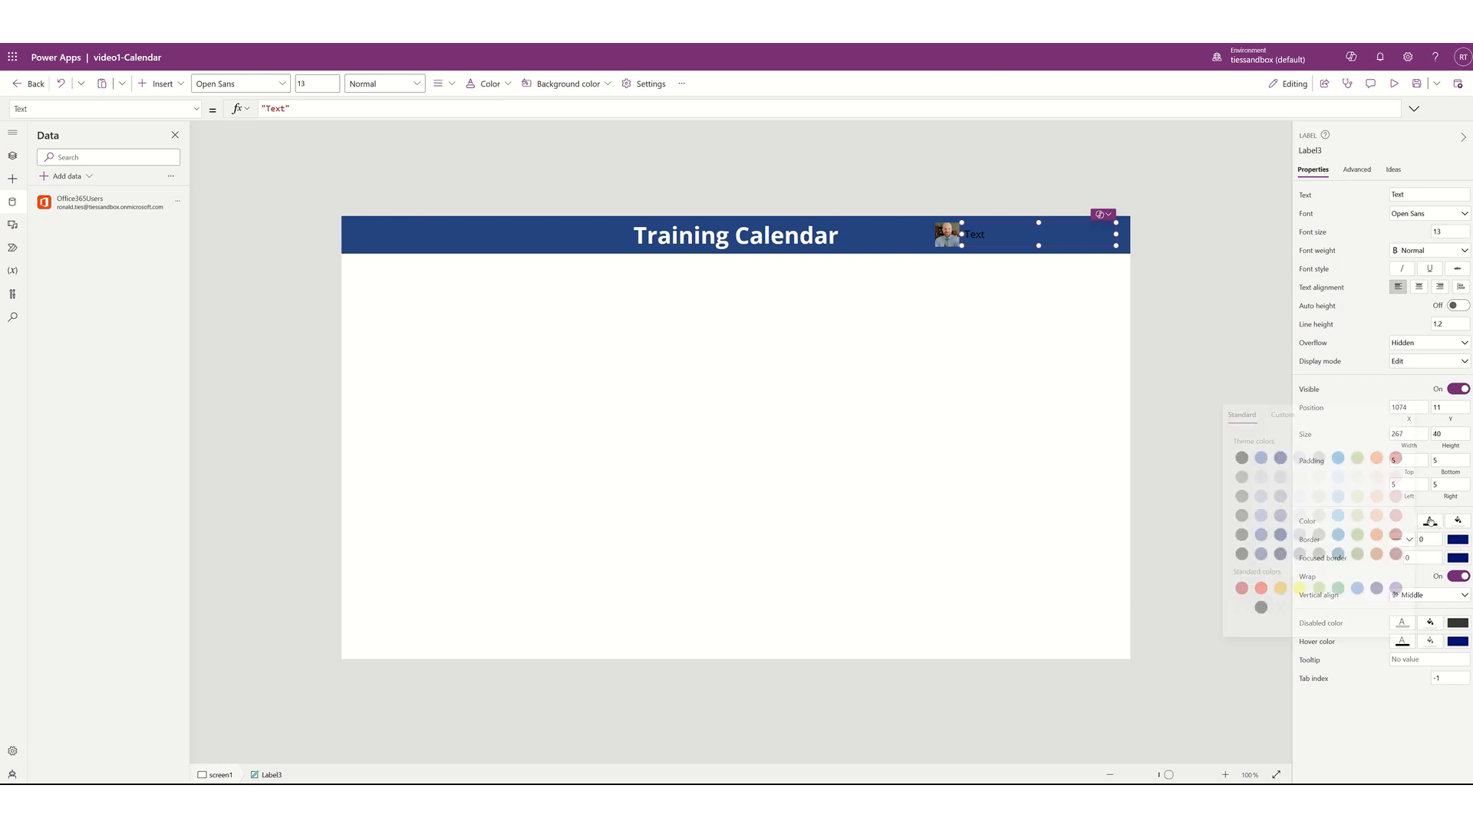
pyautogui.click(1238, 607)
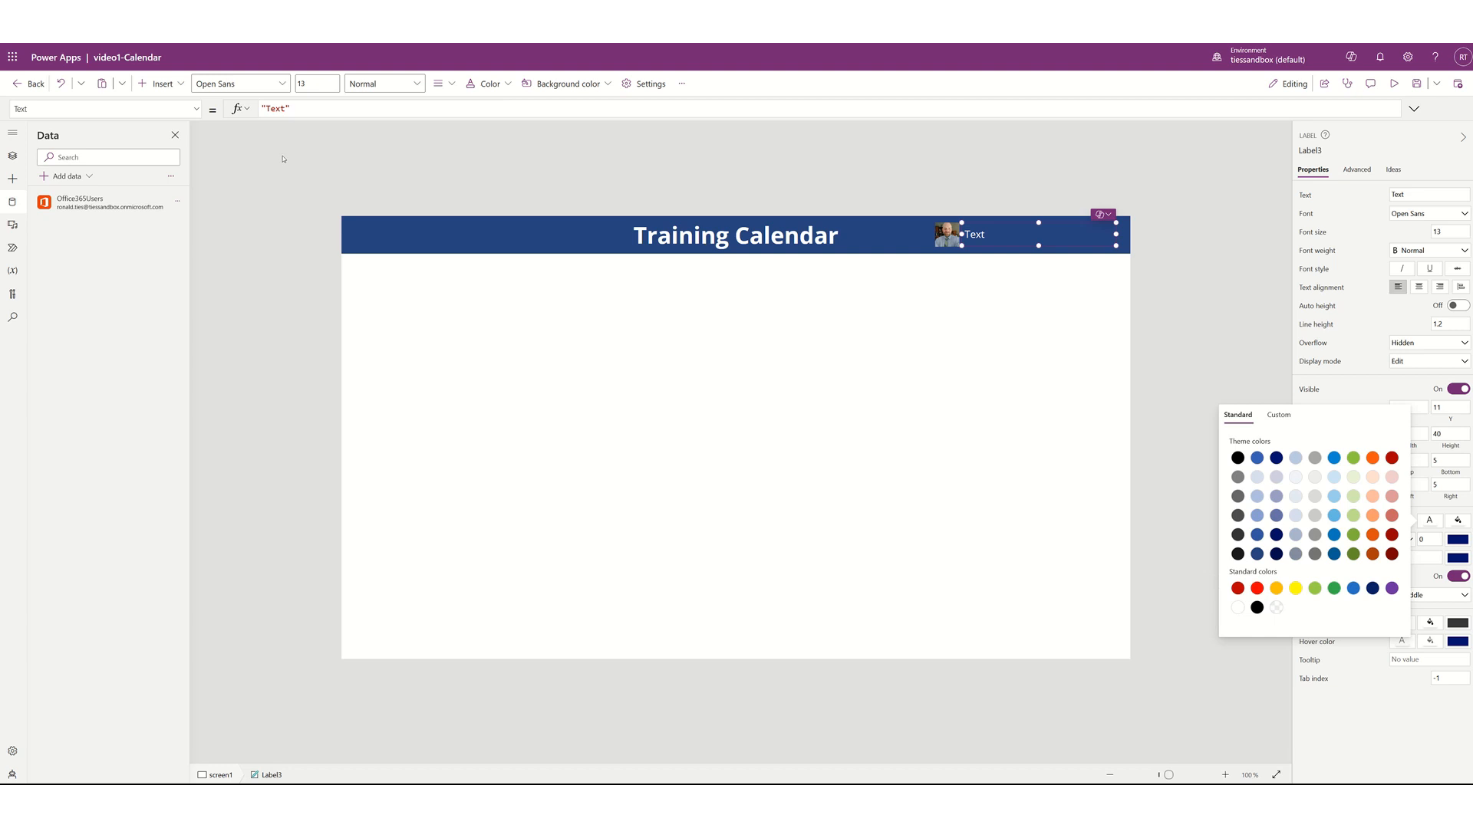
# Set the label beside the photo to the formula "Welcome, "&User().FullName and its left padding to 20
pyautogui.doubleClick(275, 108)
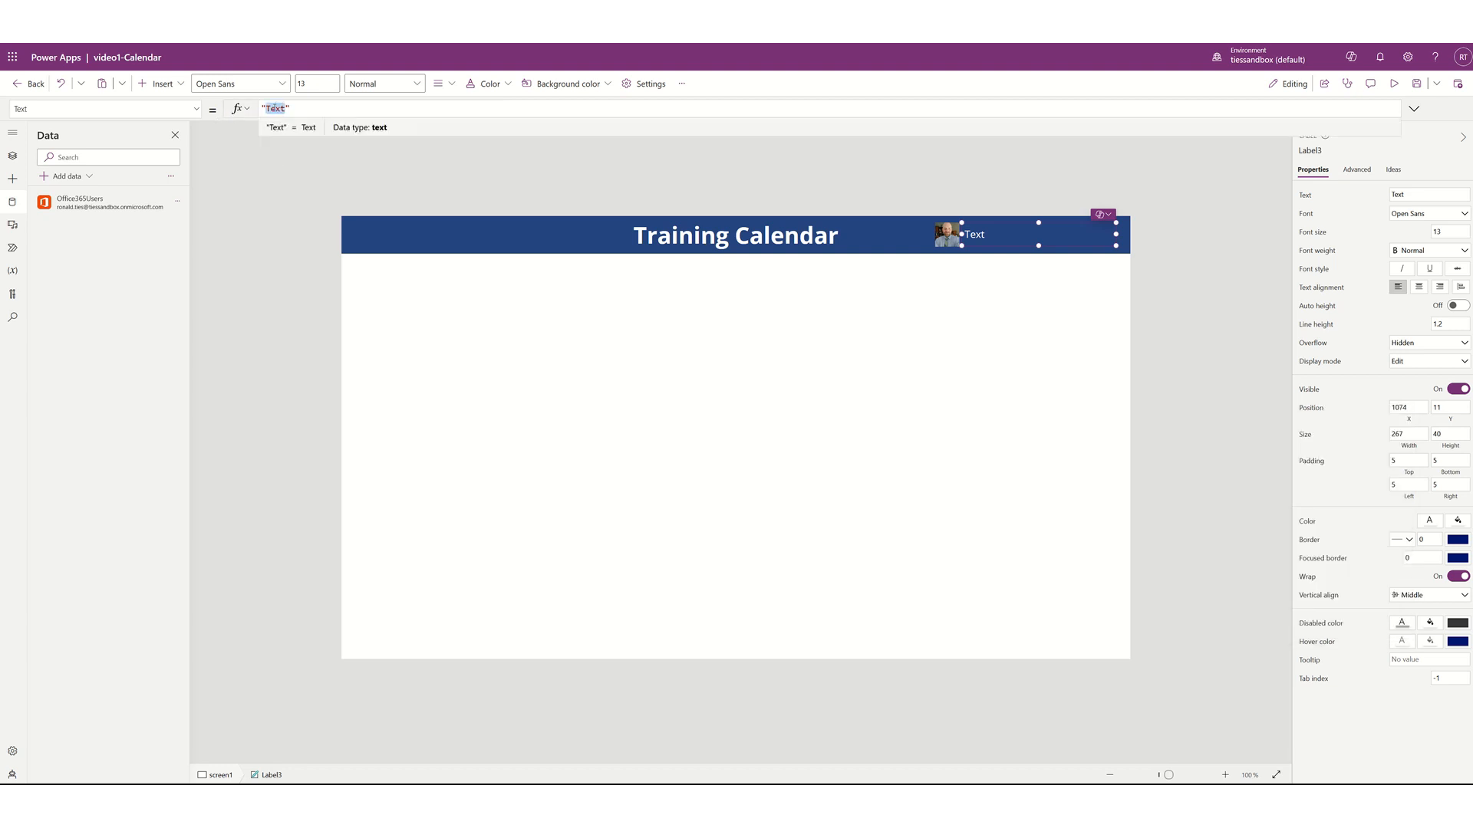
pyautogui.write('Welcojme')
pyautogui.press('BackSpace')
pyautogui.press('BackSpace')
pyautogui.press('BackSpace')
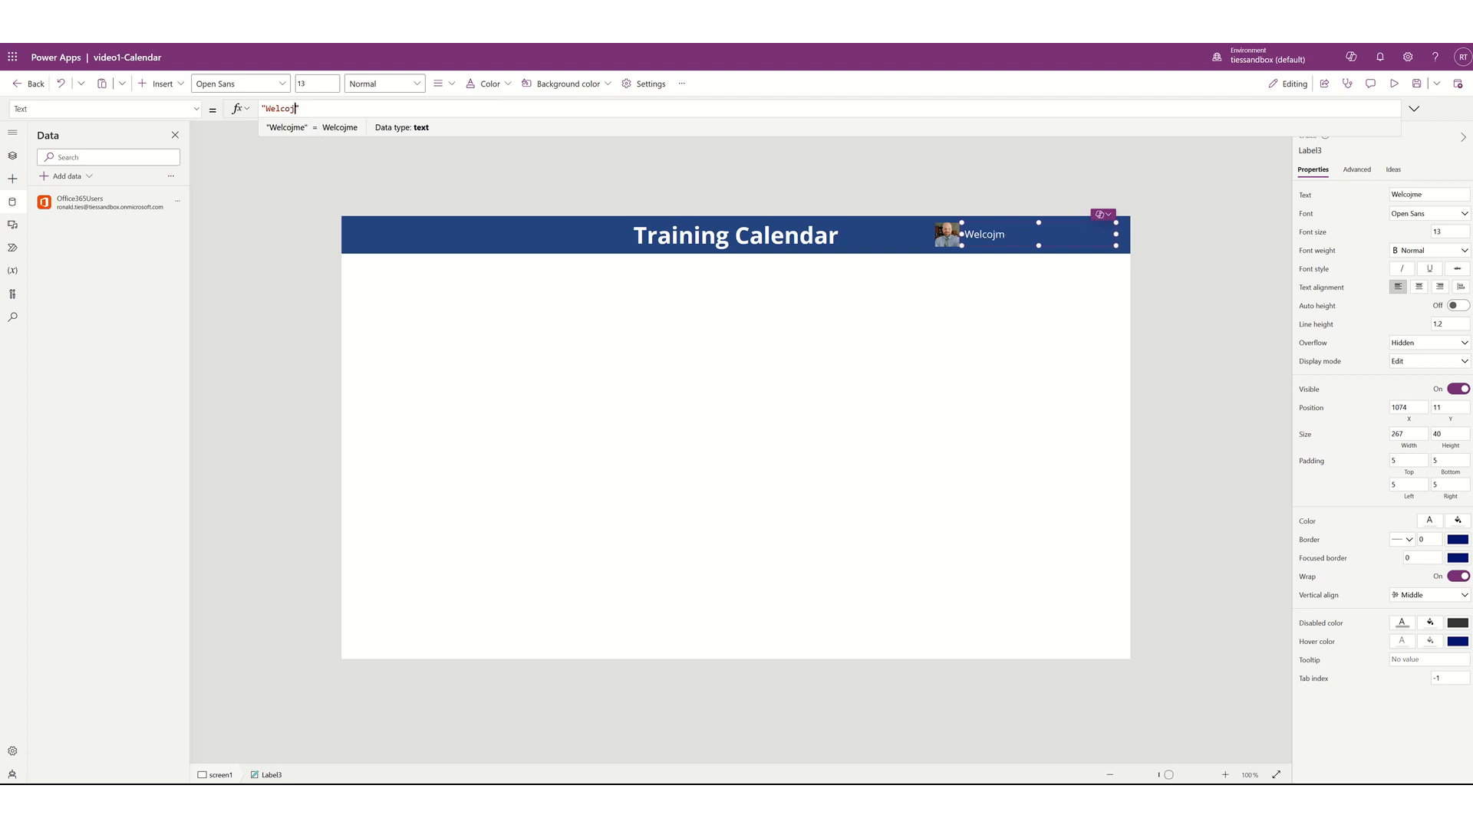
pyautogui.write('me, "&')
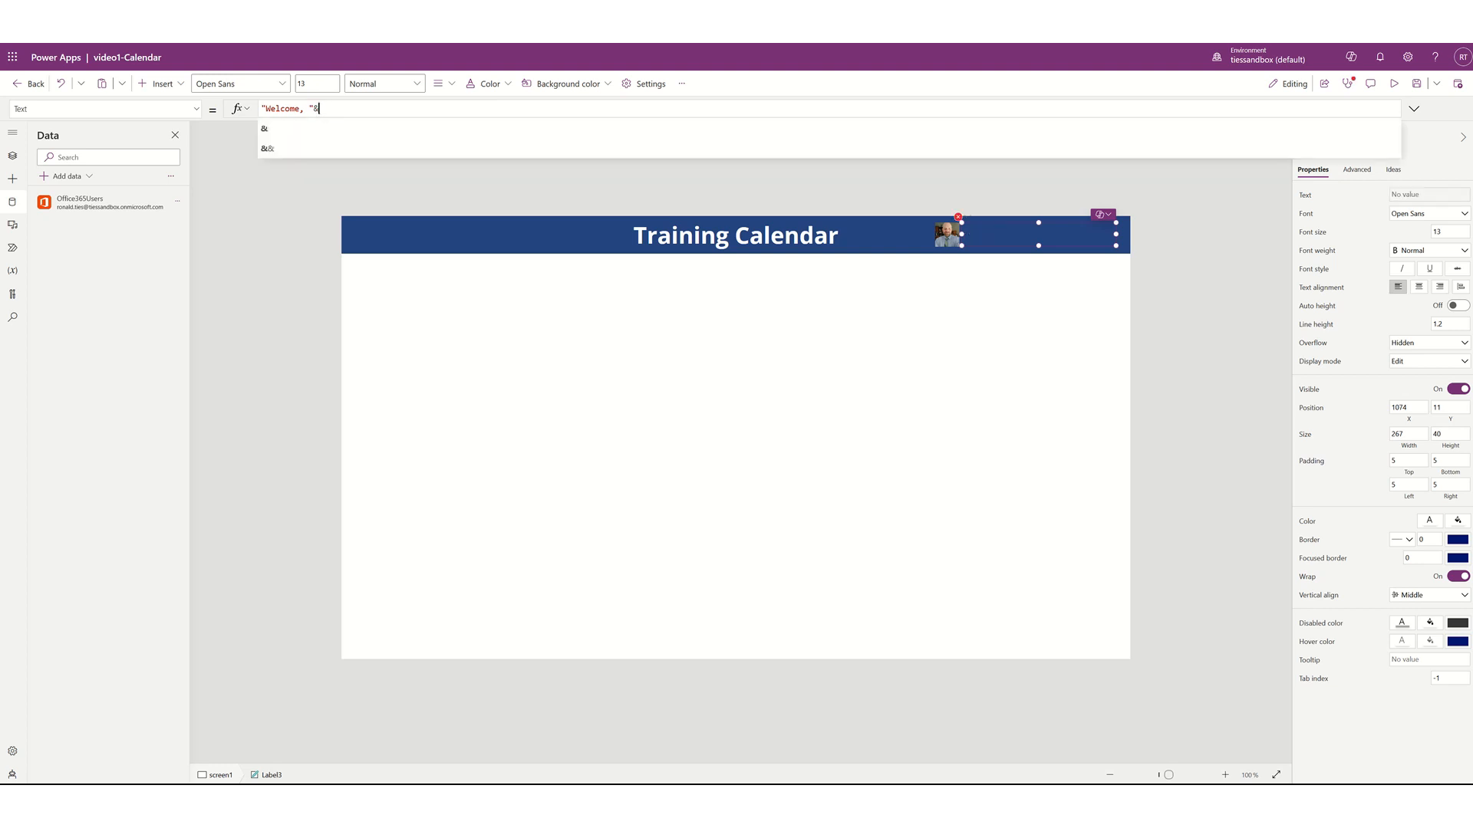
pyautogui.write('User().')
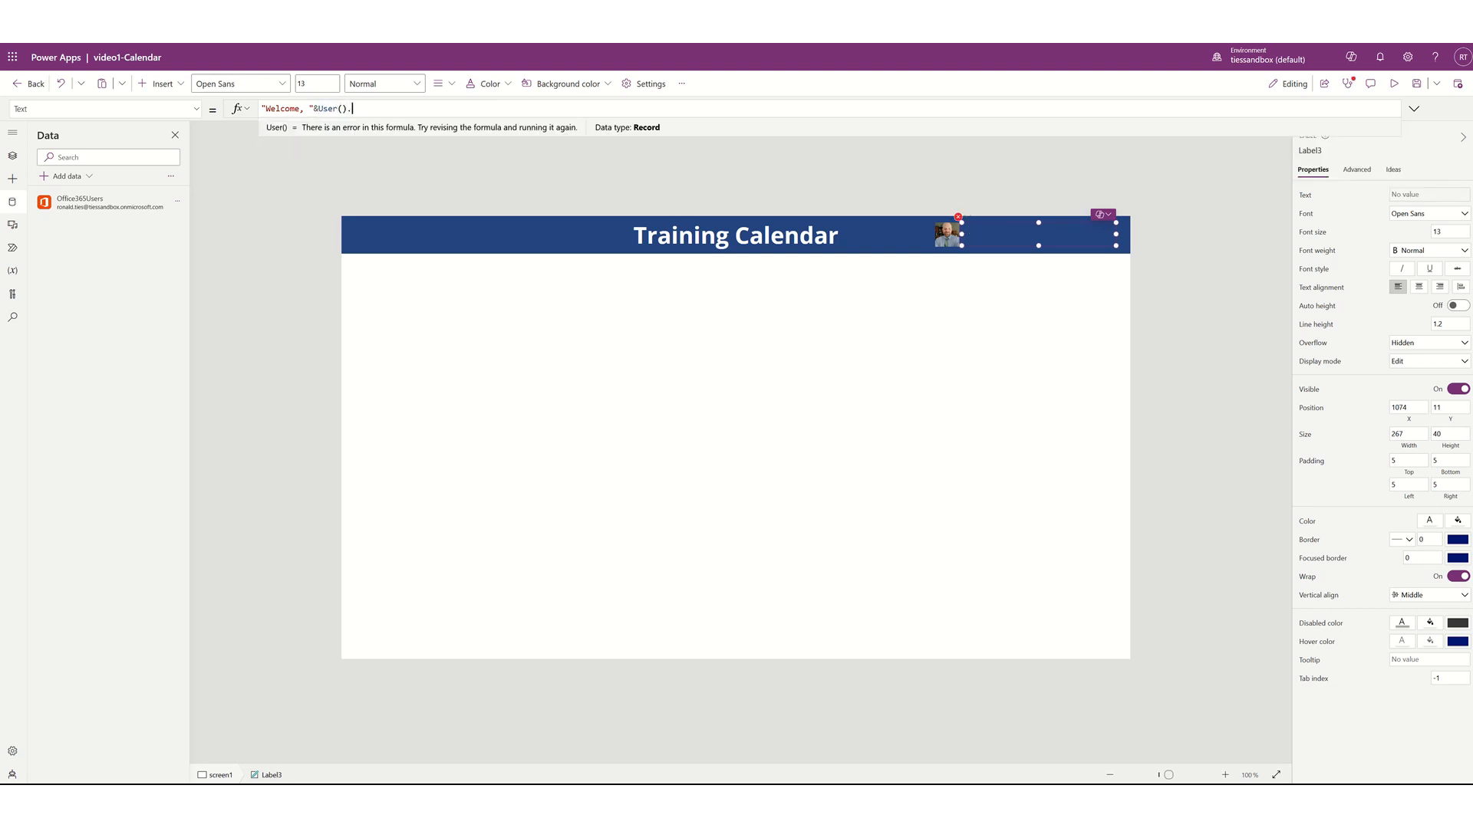
pyautogui.write('full')
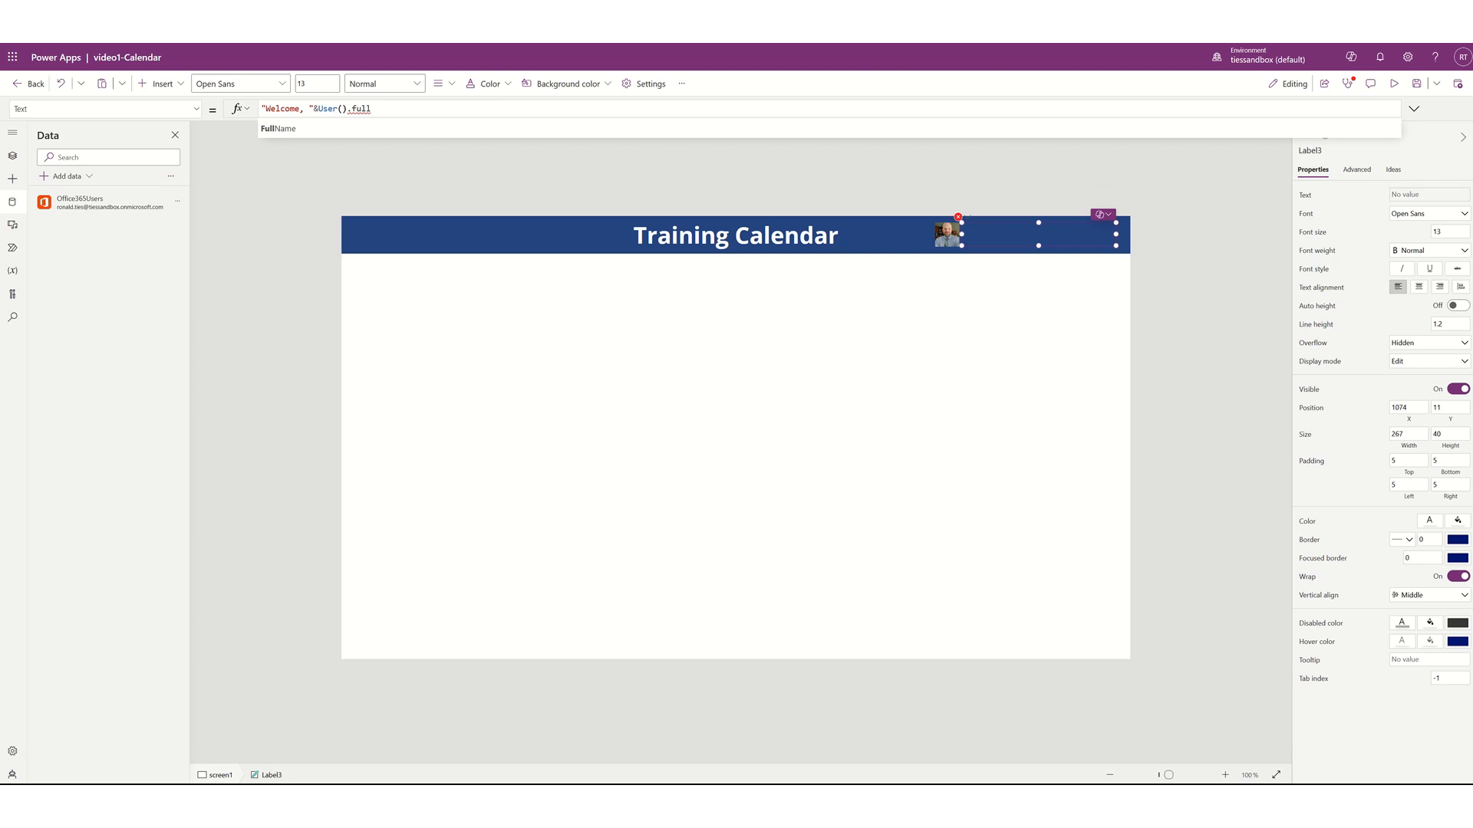
pyautogui.press('Down')
pyautogui.press('Tab')
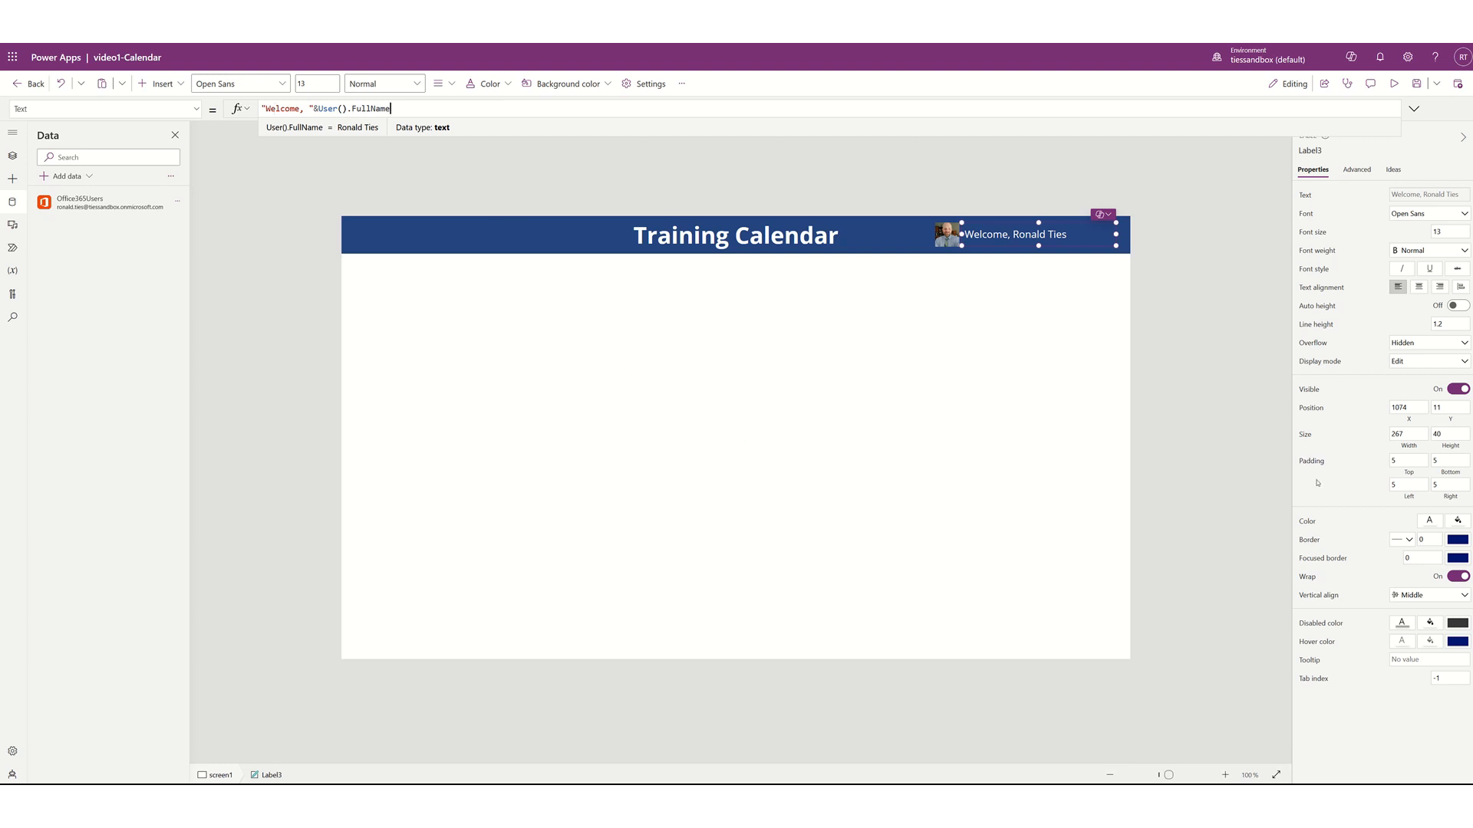
pyautogui.click(1402, 485)
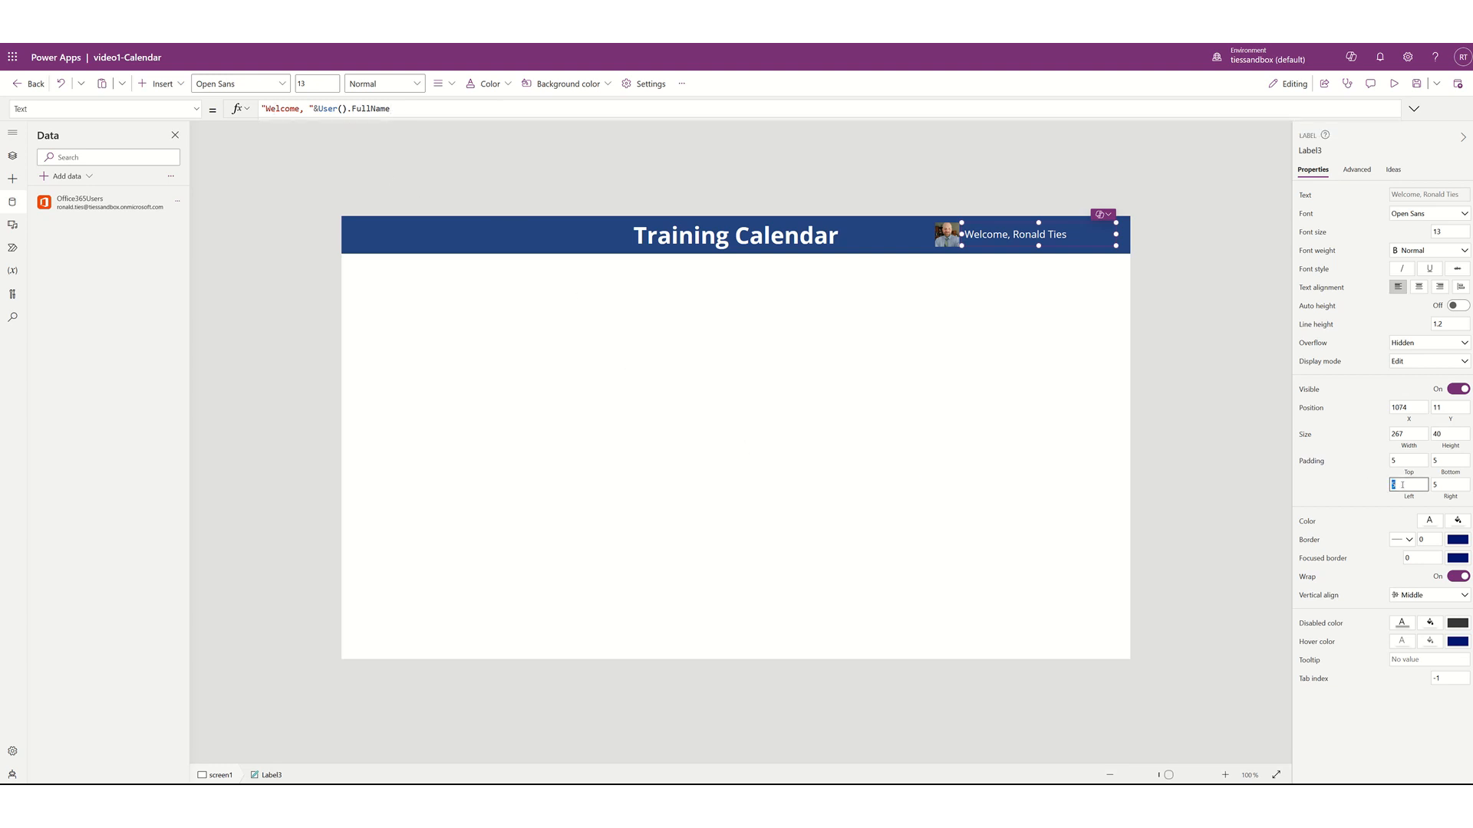
pyautogui.write('20')
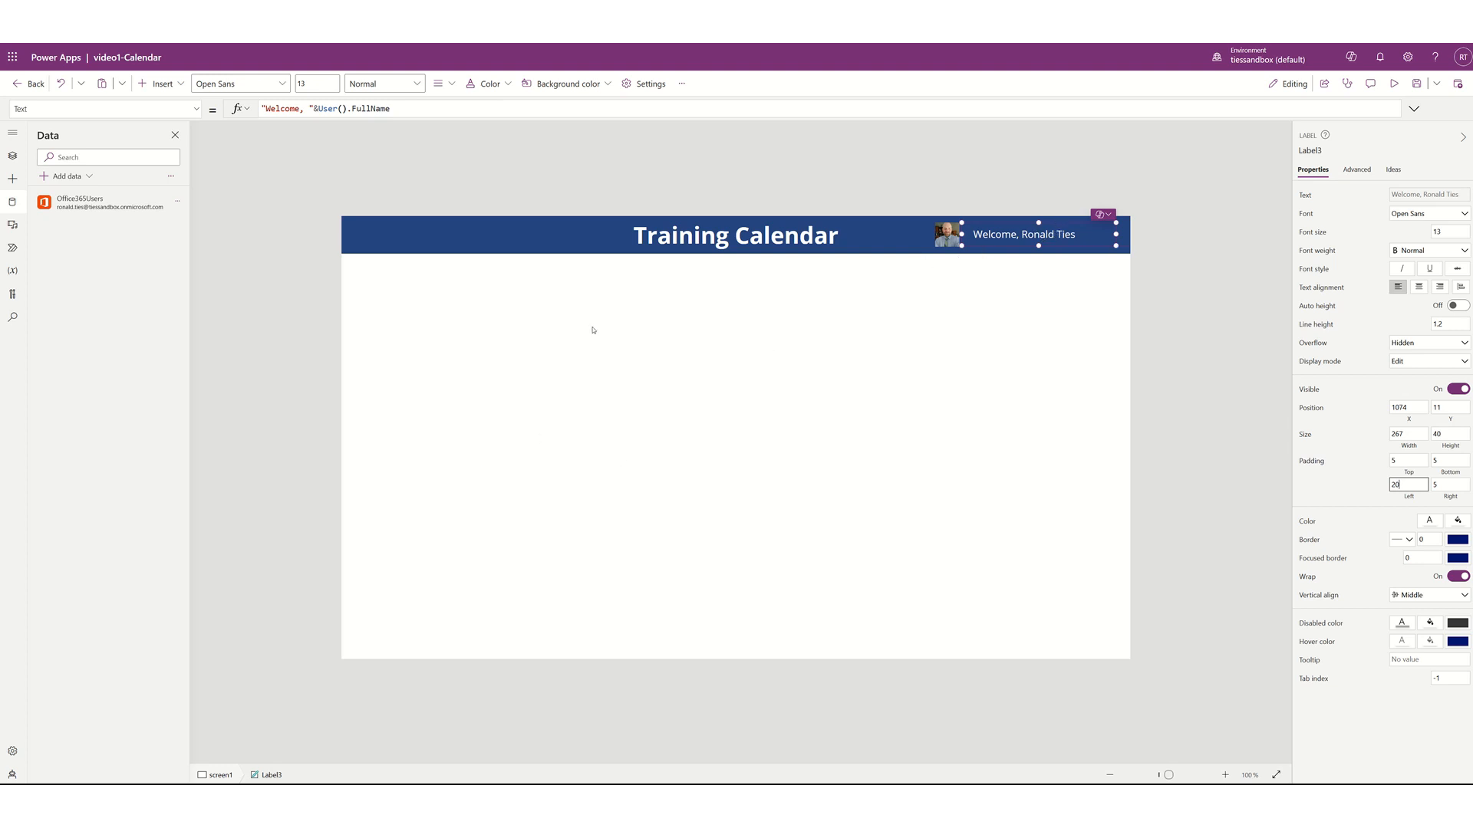
# Insert a text label directly below the header band at X 0, Y 65, and widen it to 1366 by 40
pyautogui.click(181, 84)
pyautogui.press('Escape')
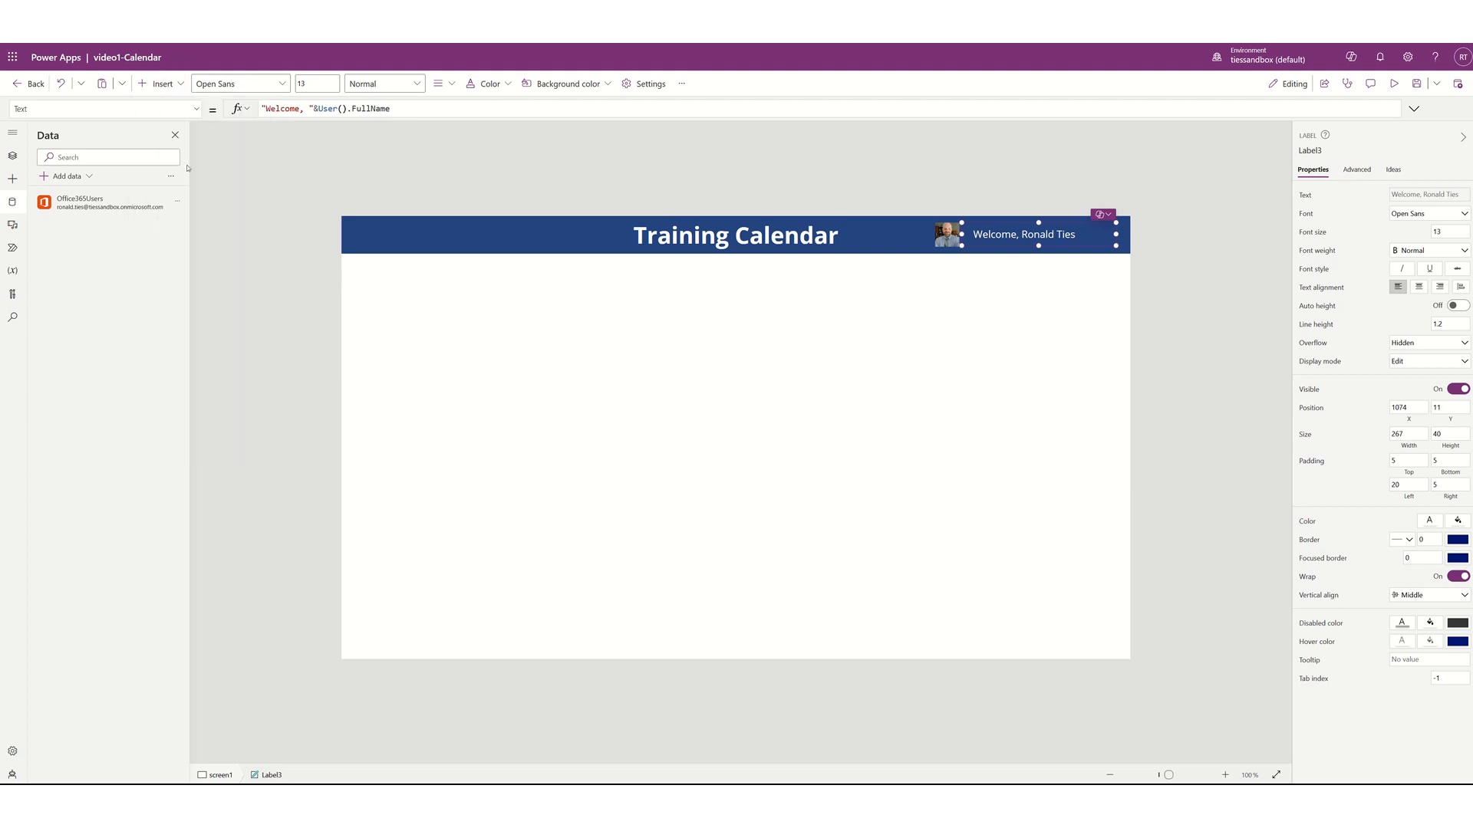
pyautogui.moveTo(396, 266); pyautogui.dragTo(379, 254)
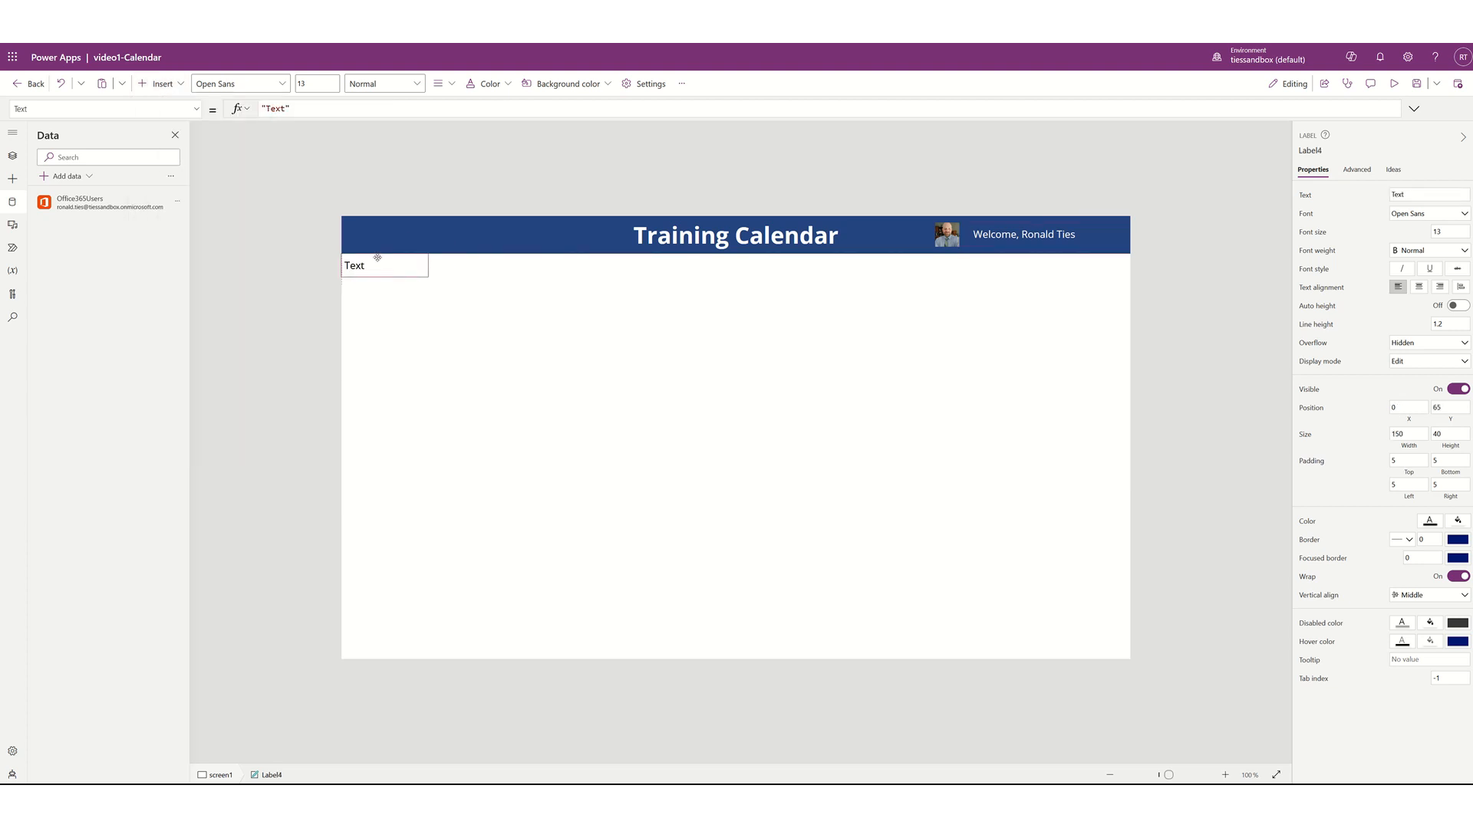
pyautogui.click(433, 269)
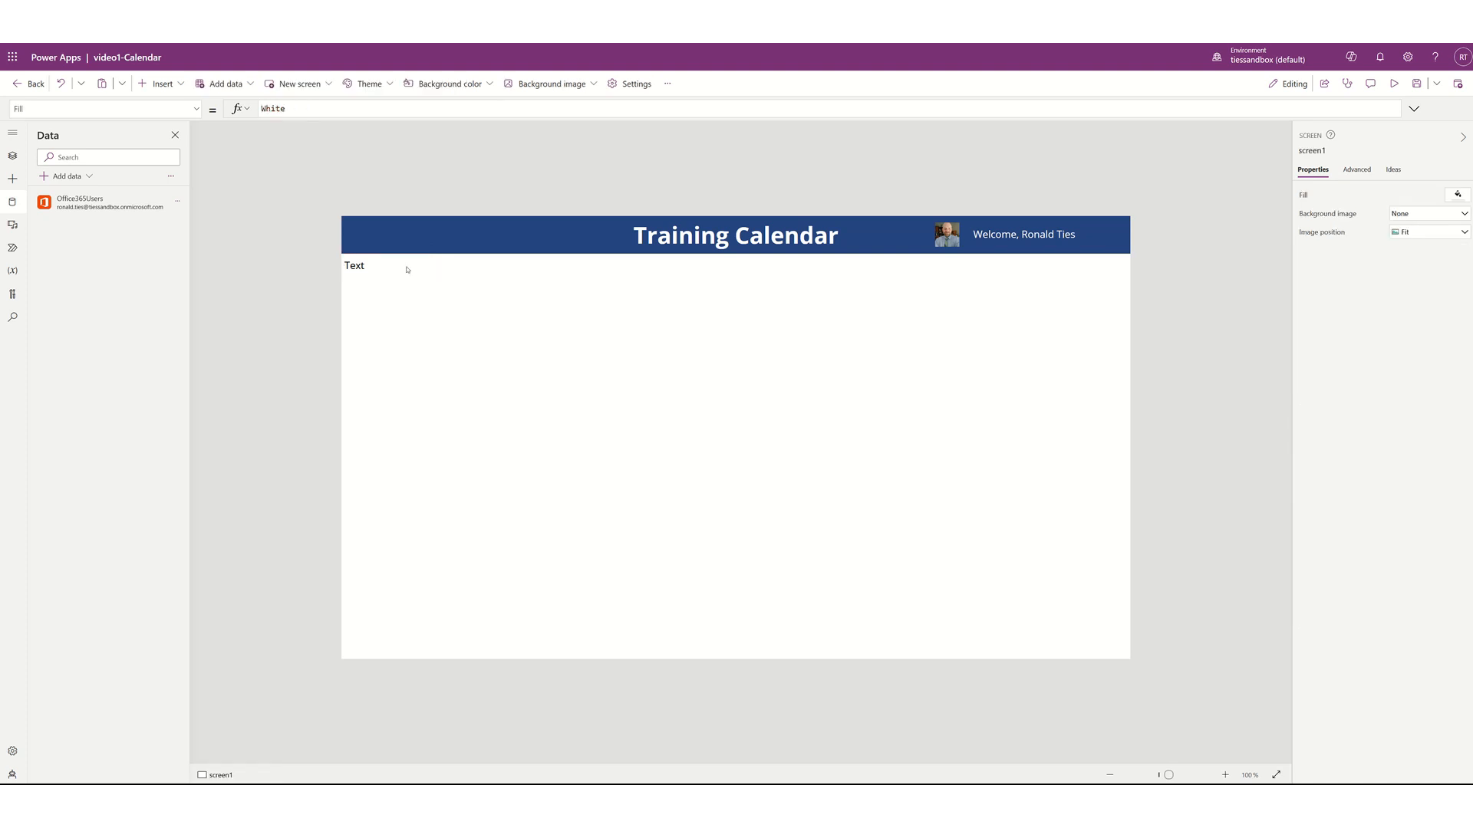
pyautogui.click(394, 267)
pyautogui.moveTo(571, 256); pyautogui.dragTo(1159, 293)
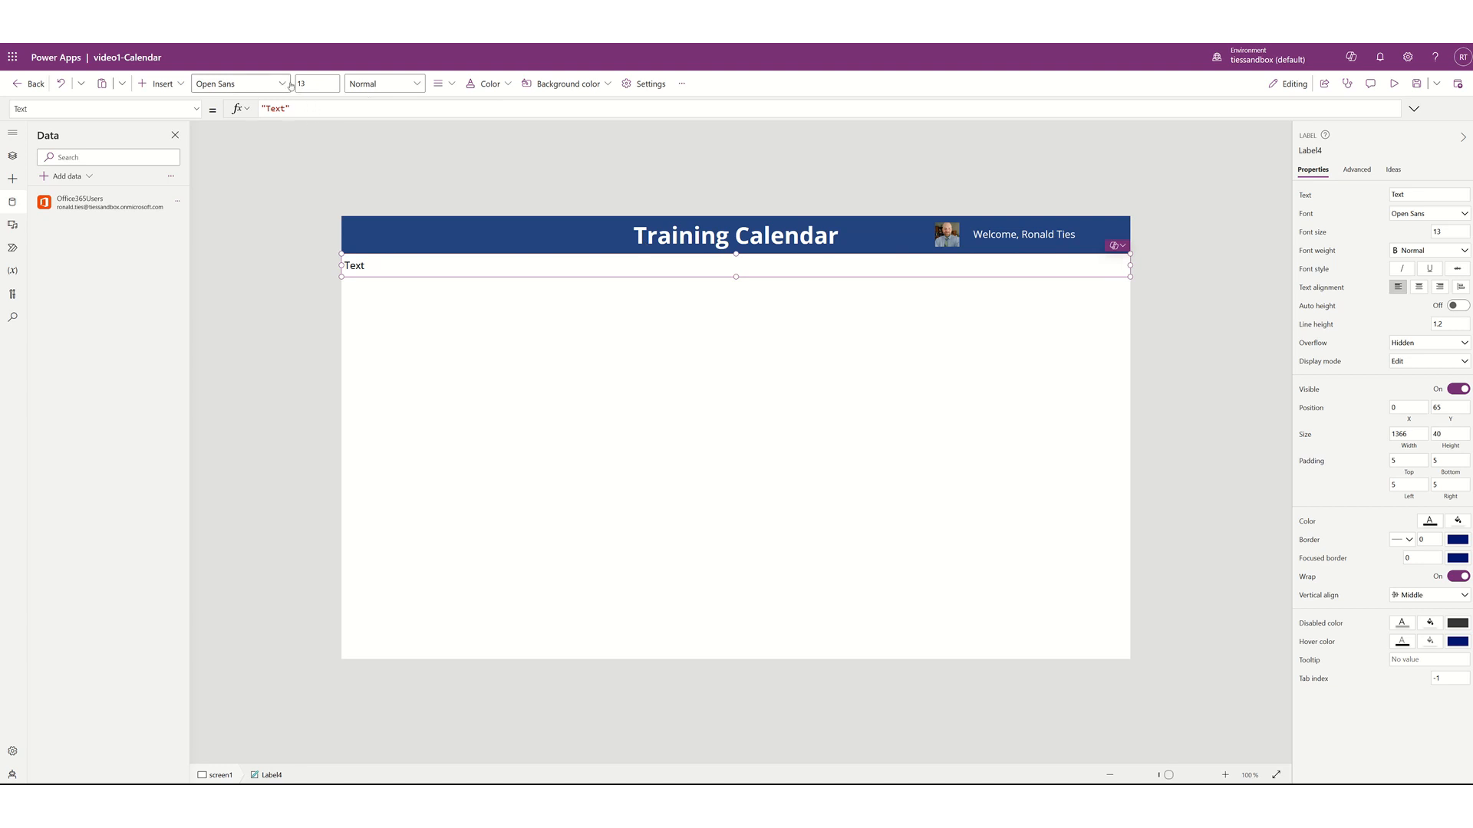
# Format the label below the header as size 25, bold, with centered text
pyautogui.click(328, 86)
pyautogui.write('25')
pyautogui.click(359, 89)
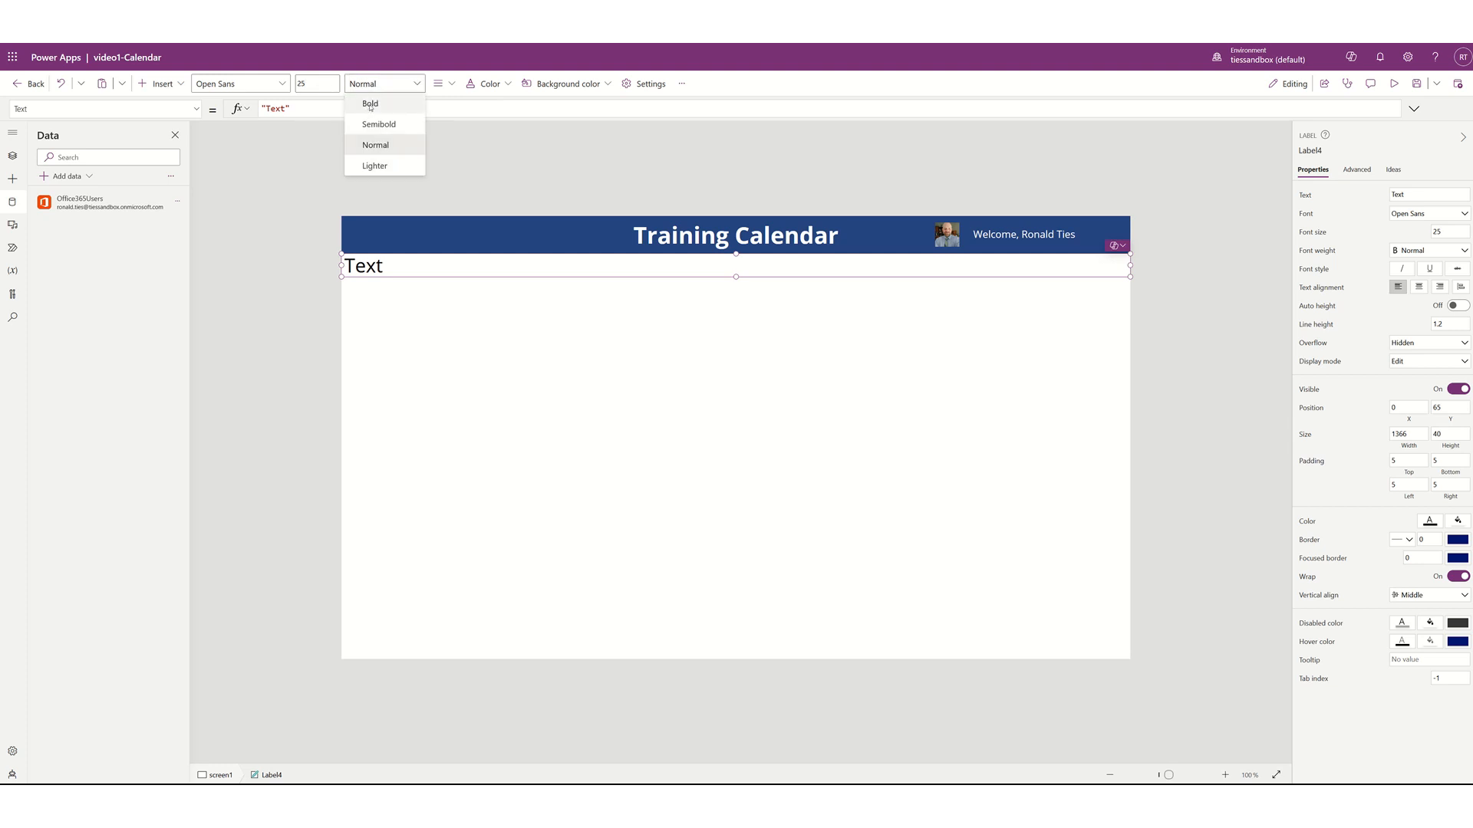
pyautogui.click(370, 105)
pyautogui.click(450, 86)
pyautogui.click(456, 128)
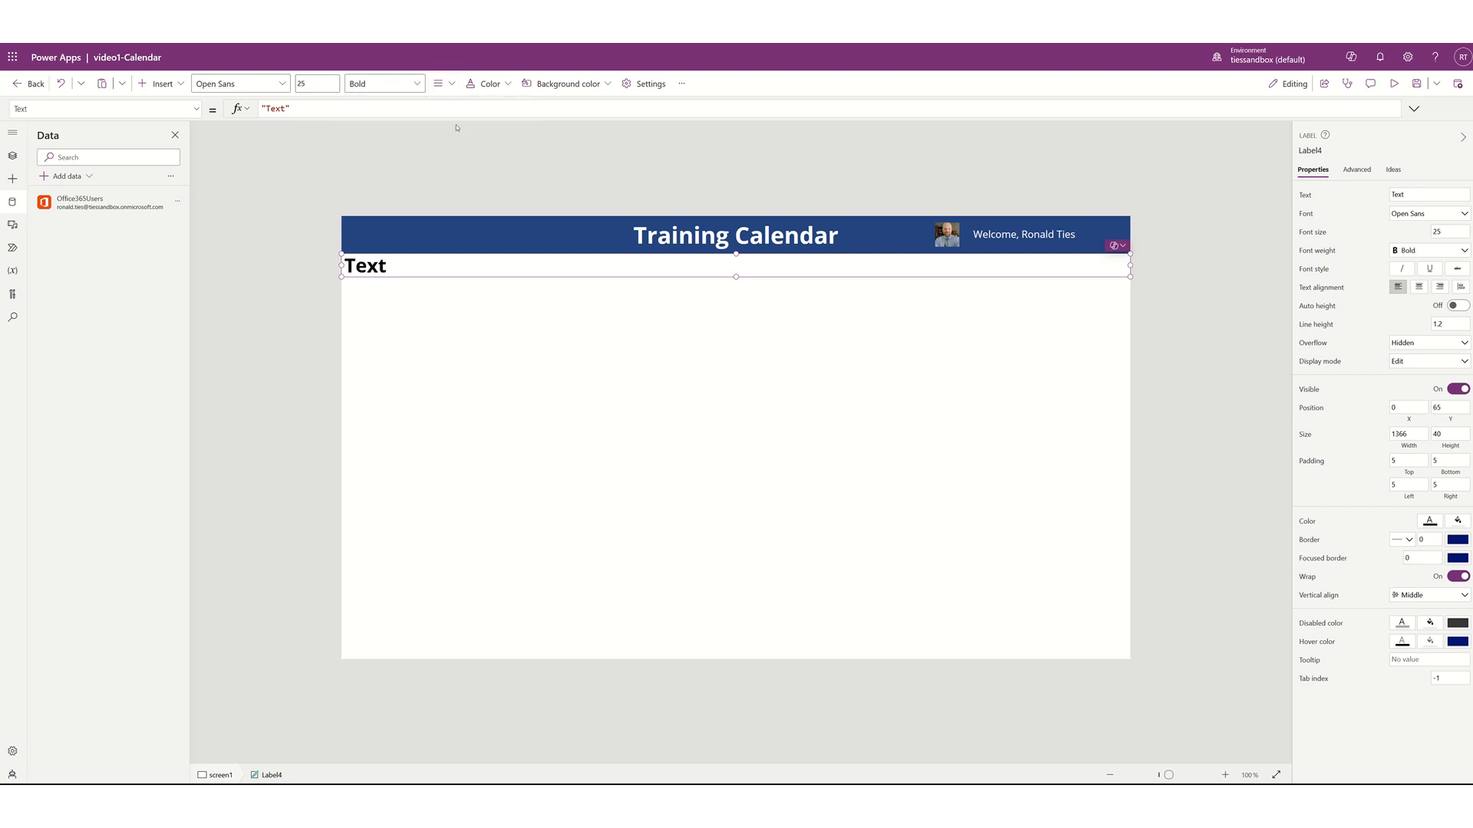
# Give the label below the header white text and the base theme blue as its background color
pyautogui.click(491, 86)
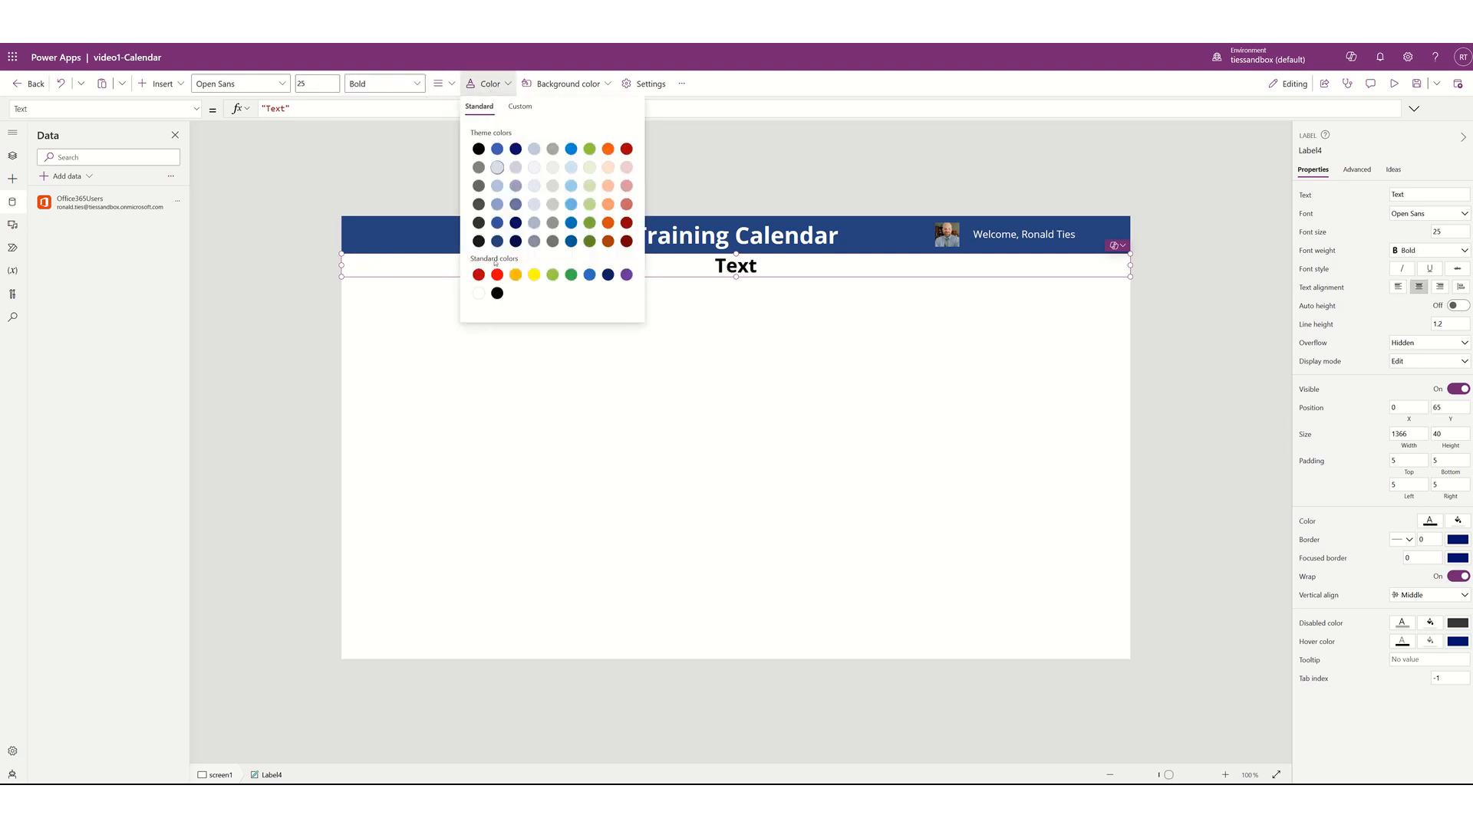
pyautogui.click(479, 293)
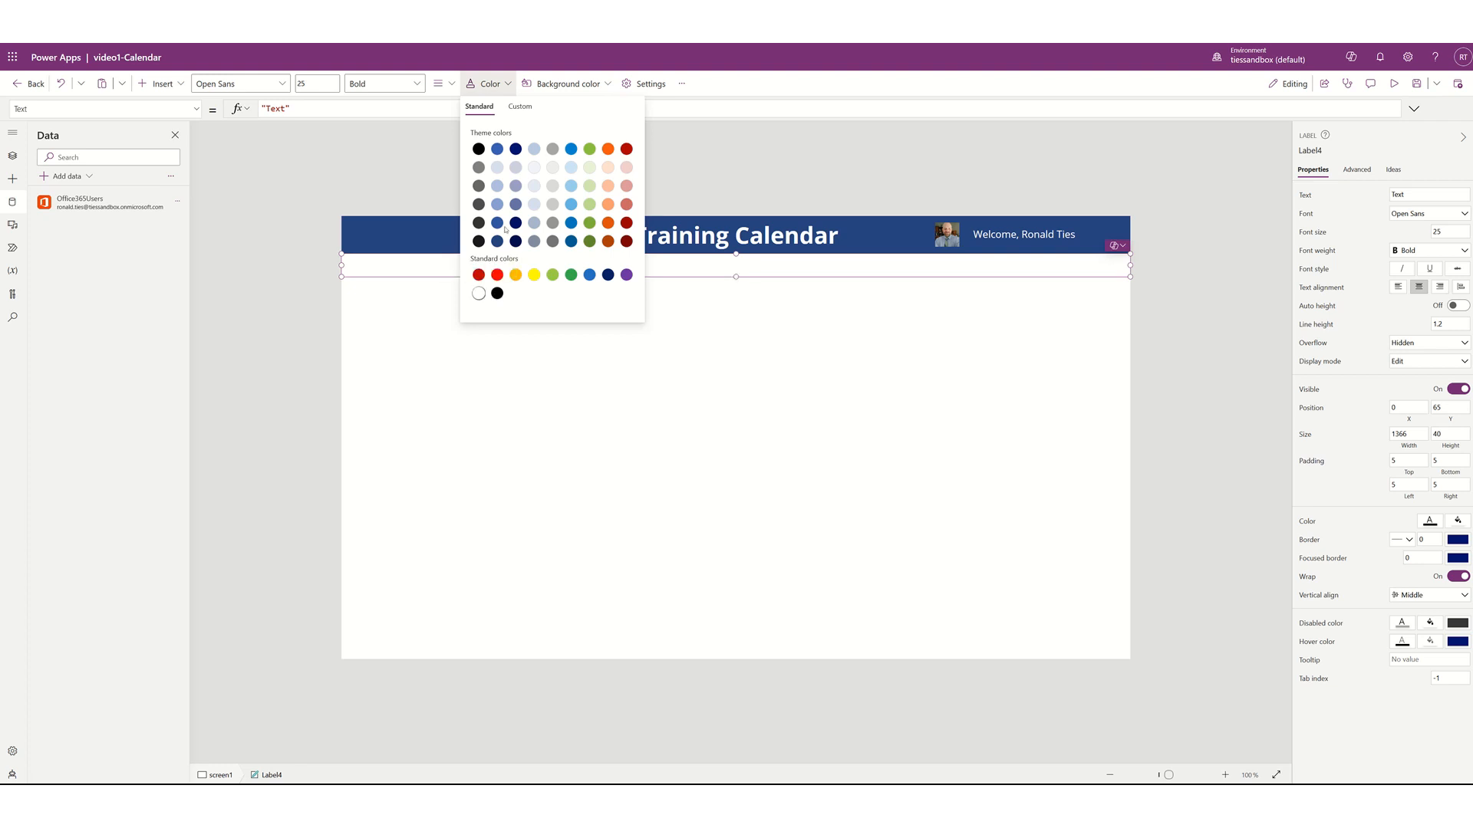
pyautogui.click(551, 85)
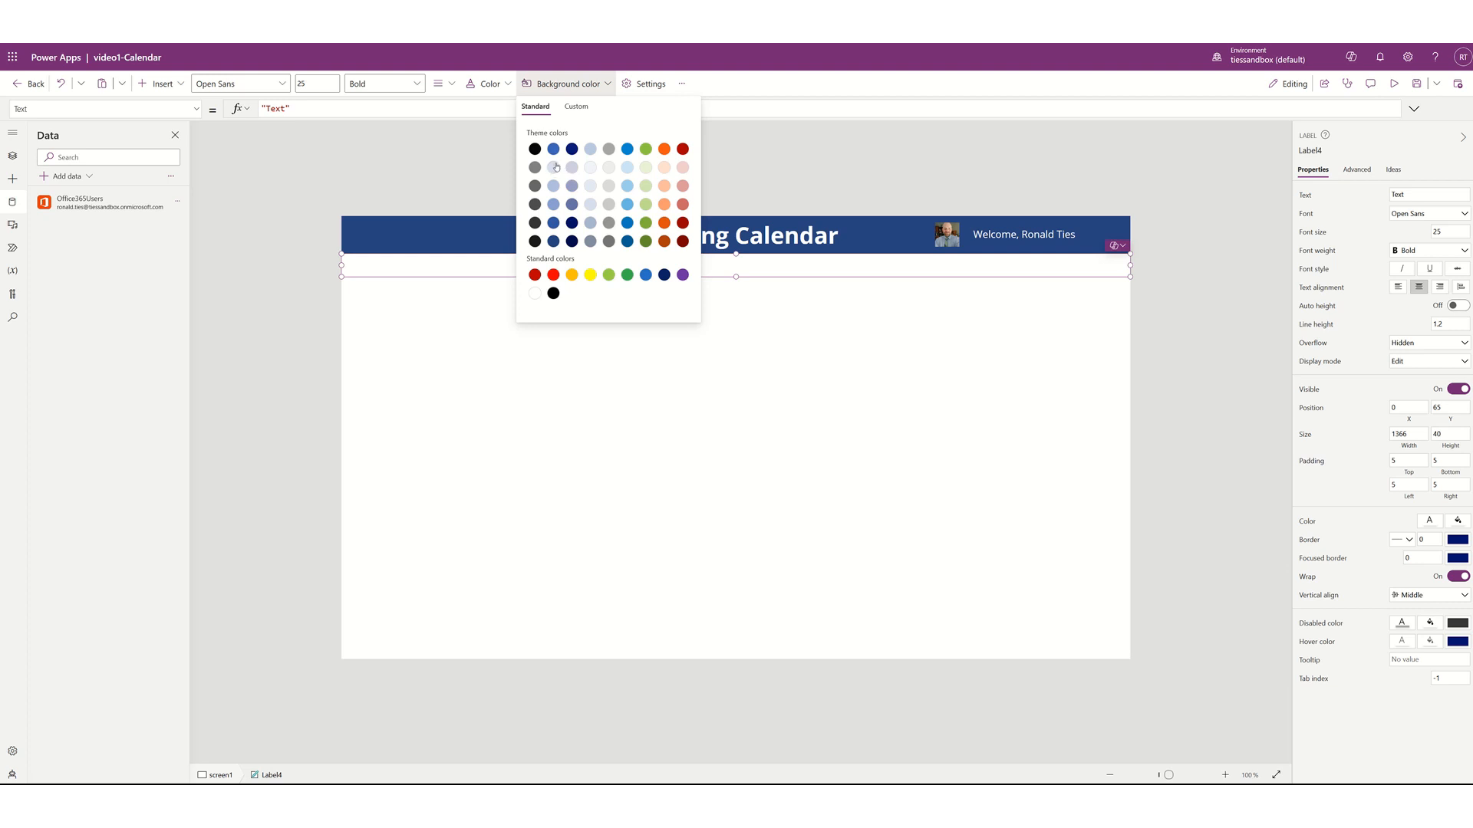
pyautogui.click(553, 149)
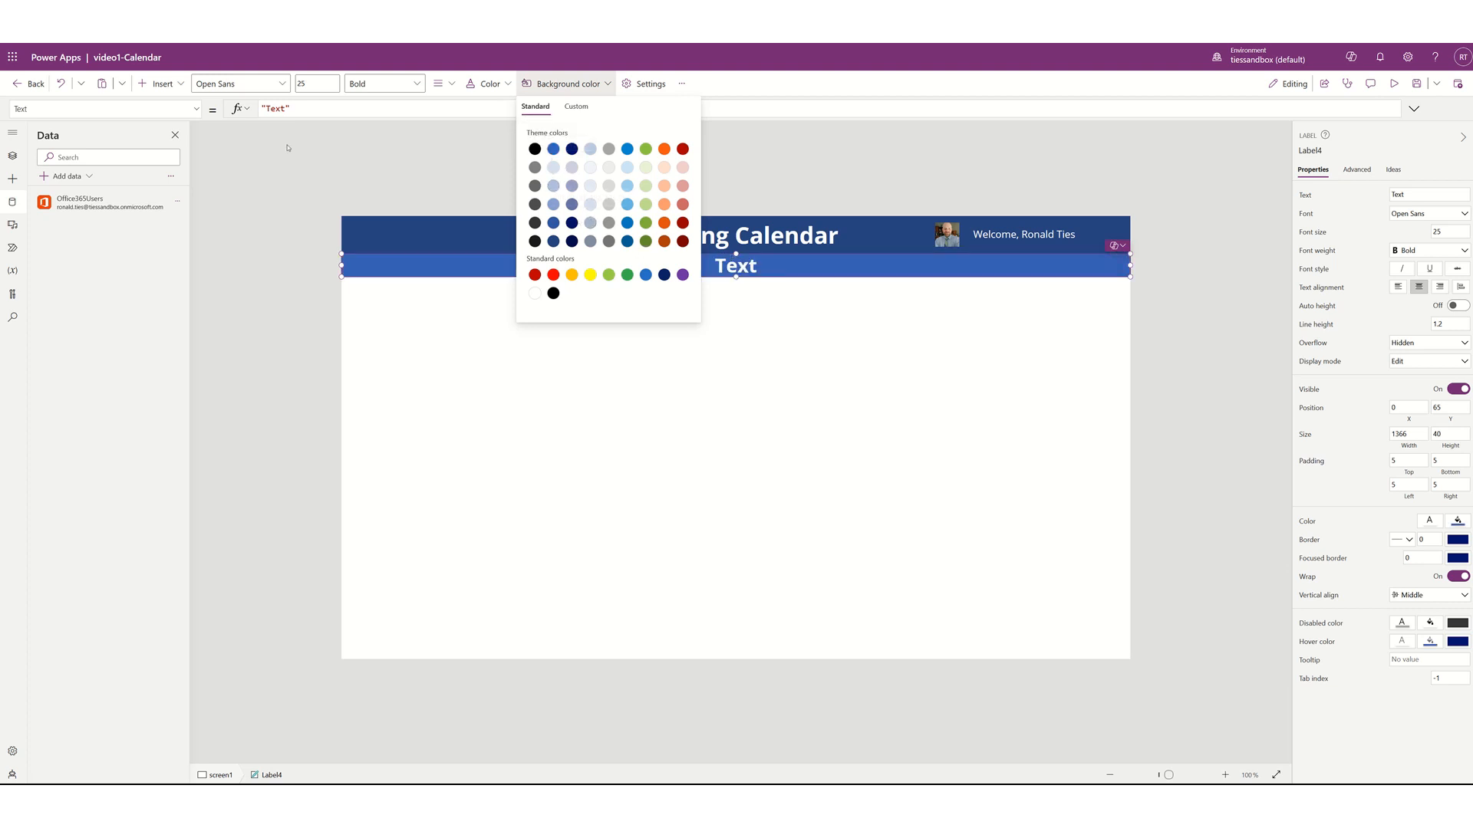
# Set the text of the label below the header to the formula Text(varFirstDayofMonth,"mmmm yyyy")
pyautogui.click(301, 110)
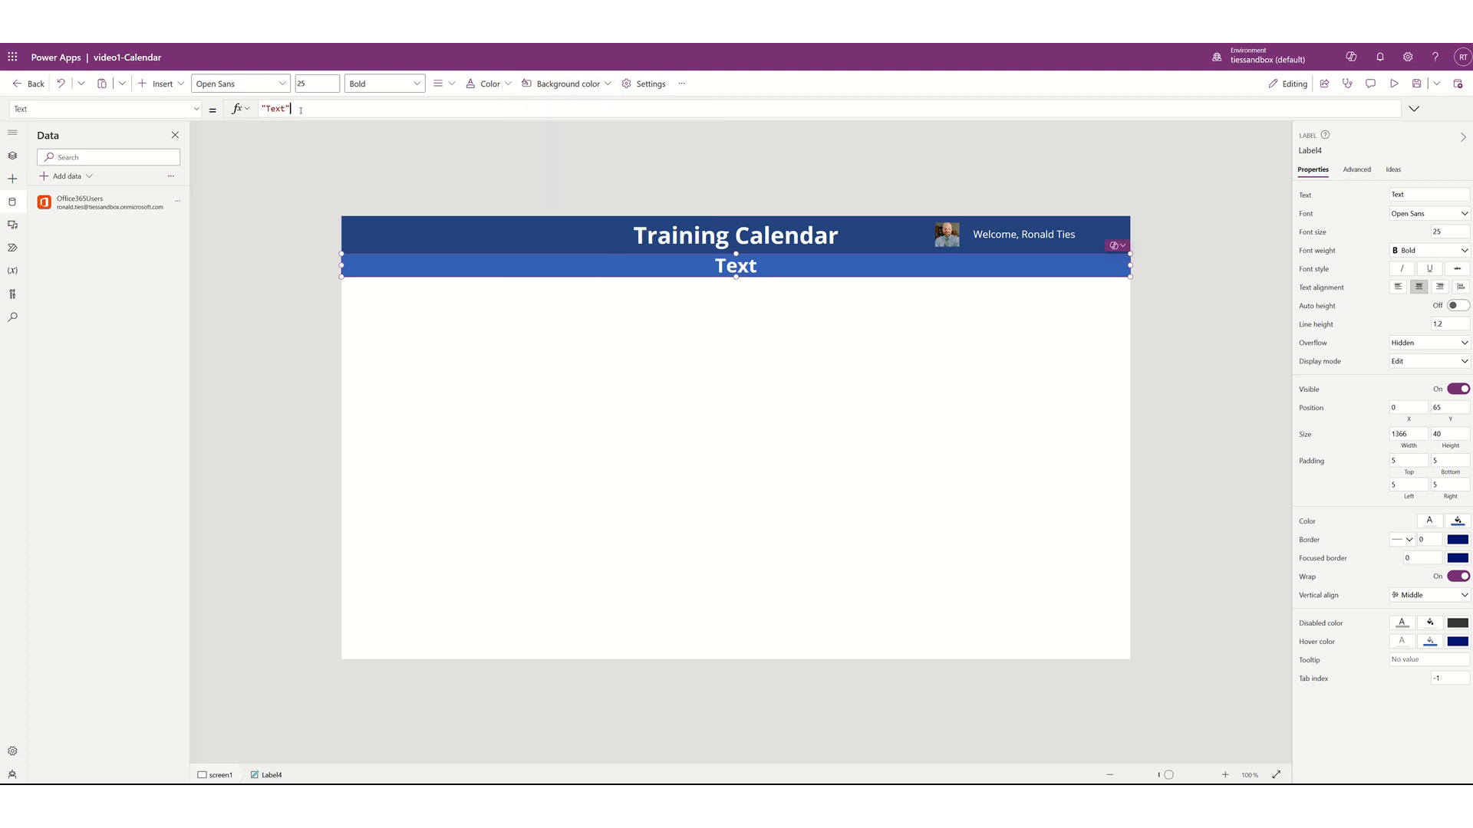
pyautogui.hotkey('ctrl', 'a')
pyautogui.press('BackSpace')
pyautogui.write('Text(varFirstDayofMonth,"mmmm yyyy")')
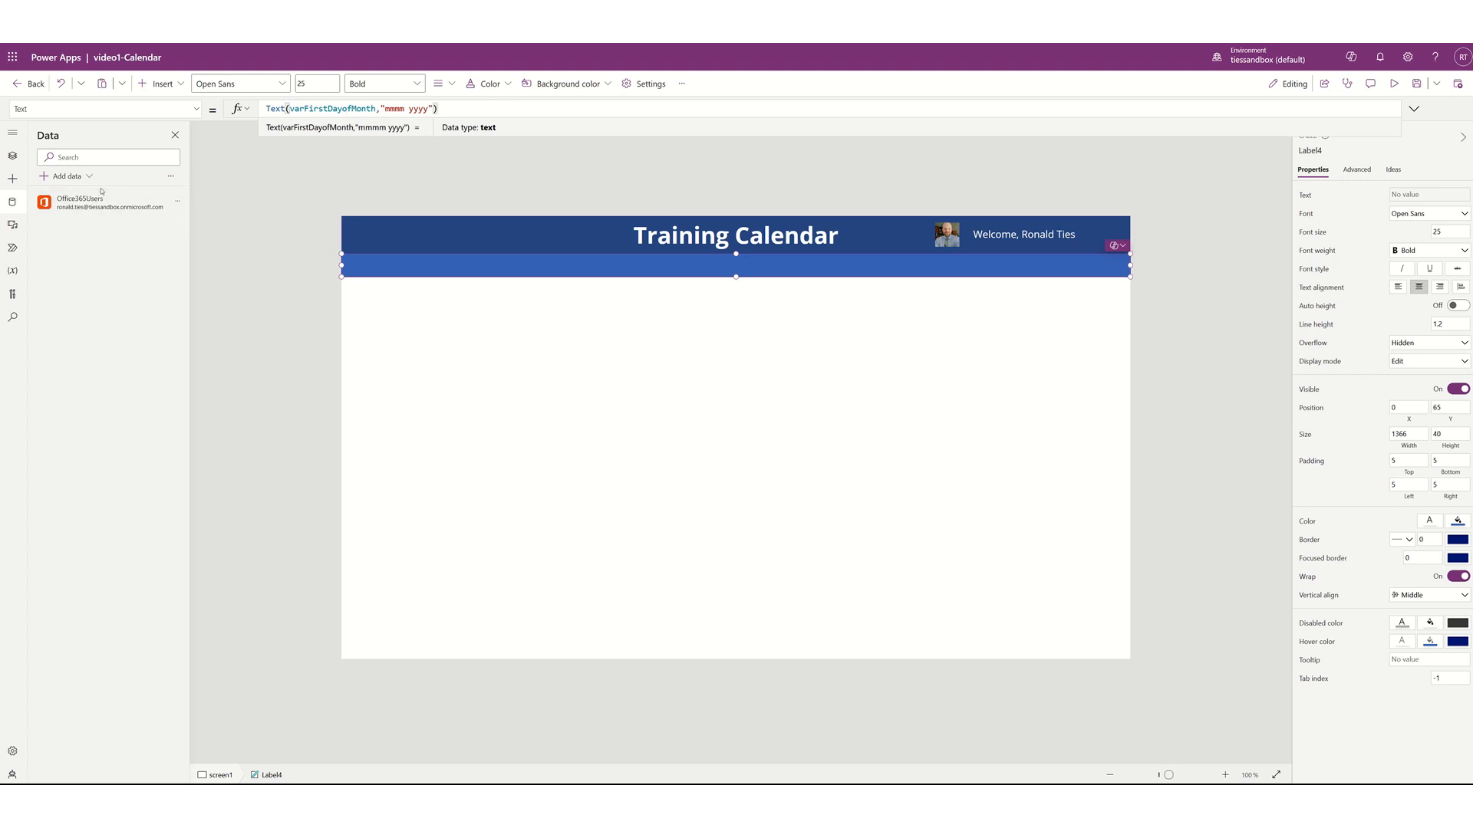
# Run the app's OnStart so that the date variables are populated
pyautogui.click(13, 158)
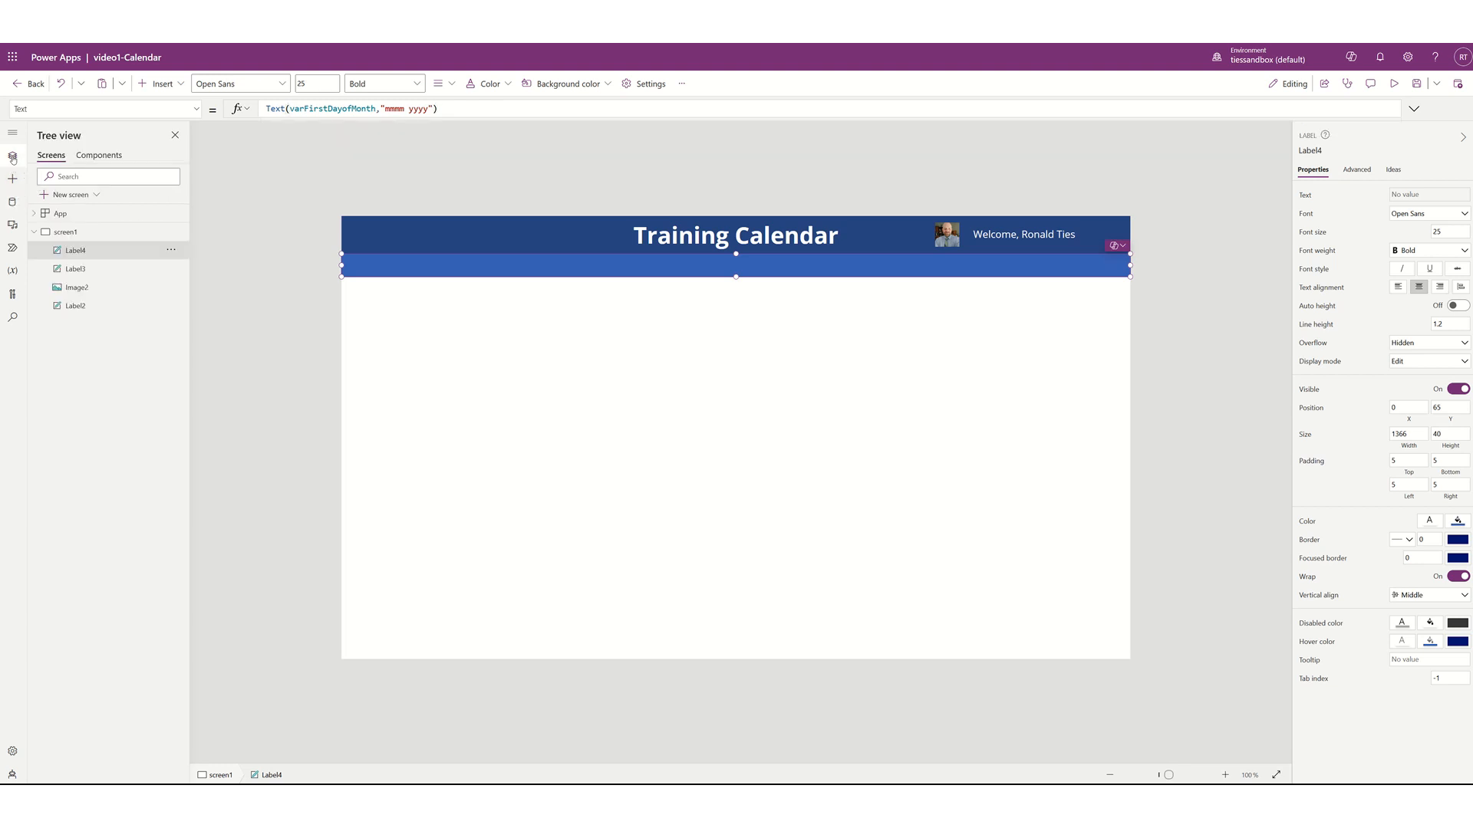
pyautogui.rightClick(67, 218)
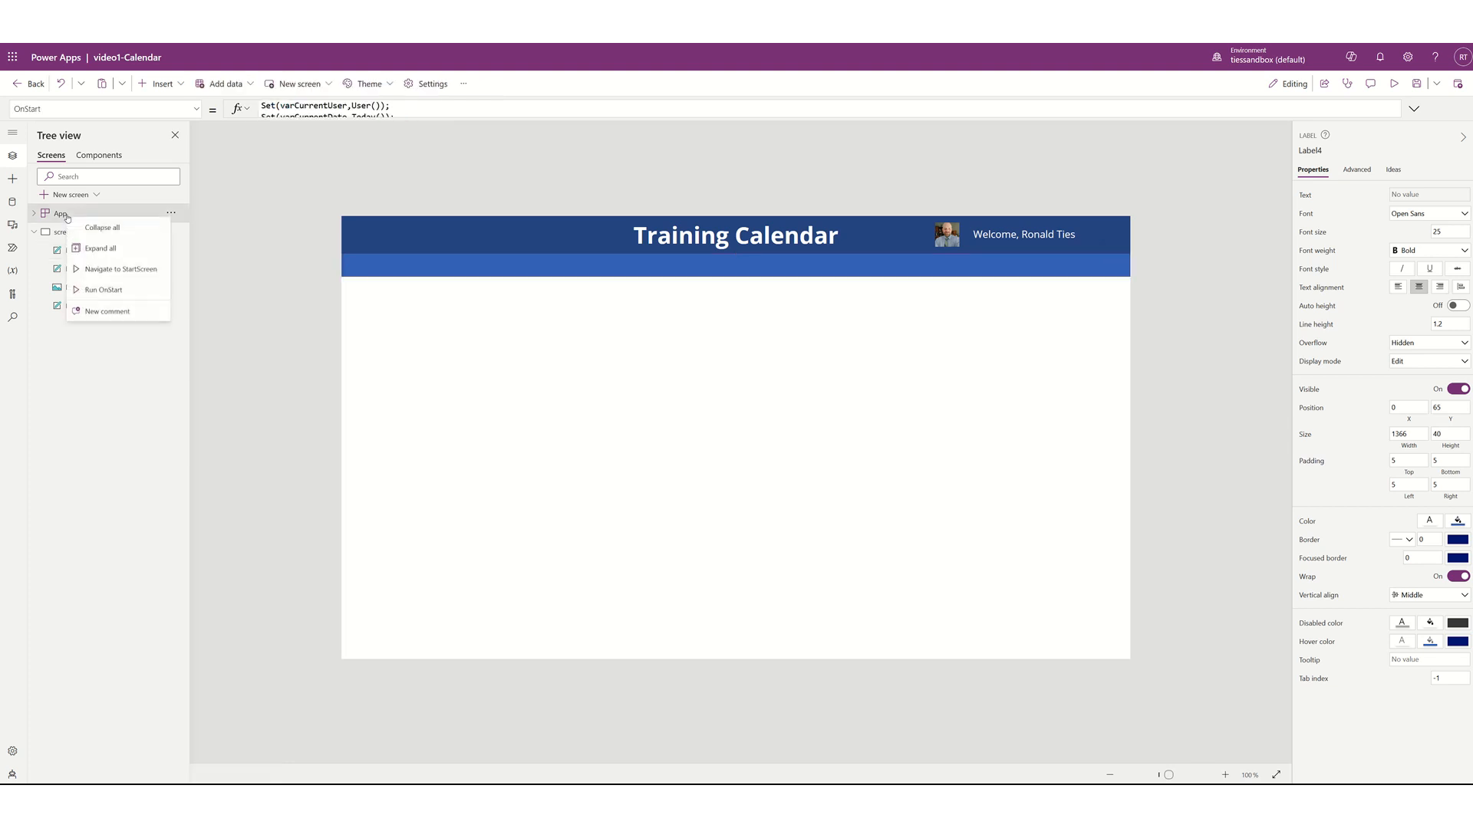
pyautogui.click(102, 292)
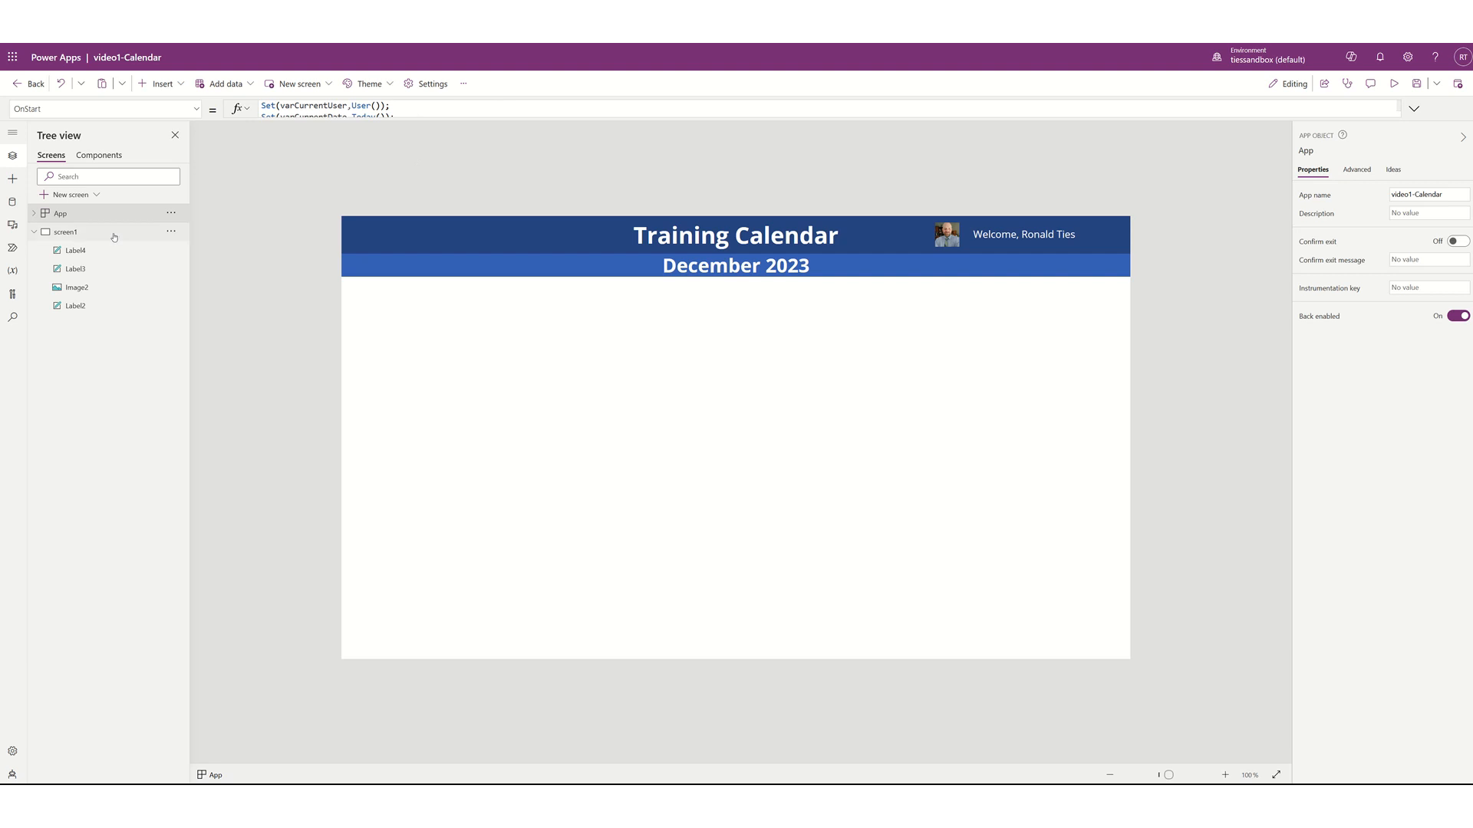
# Rename screen1 as Main
pyautogui.doubleClick(69, 234)
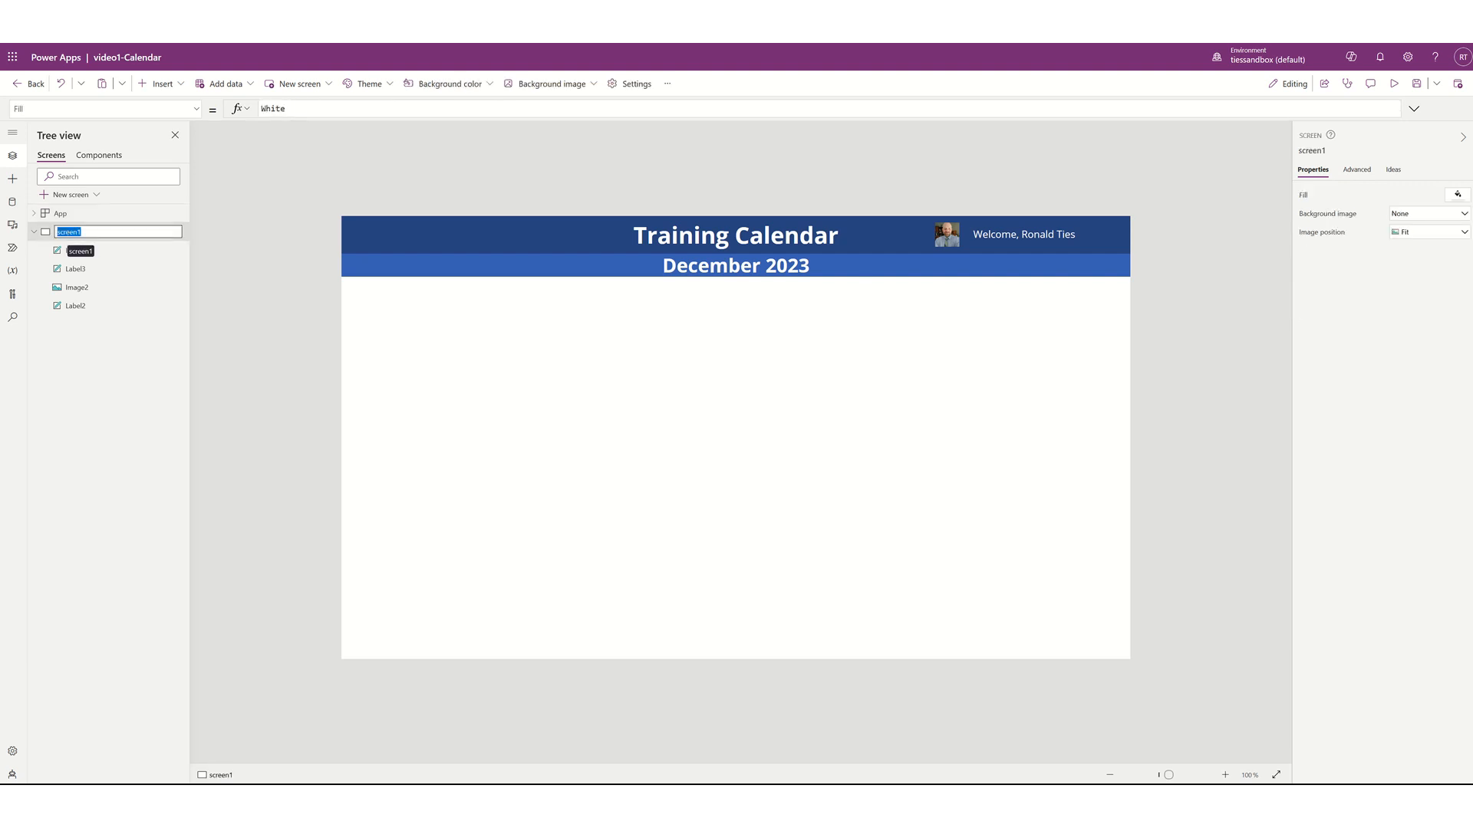
pyautogui.write('Main')
pyautogui.press('Return')
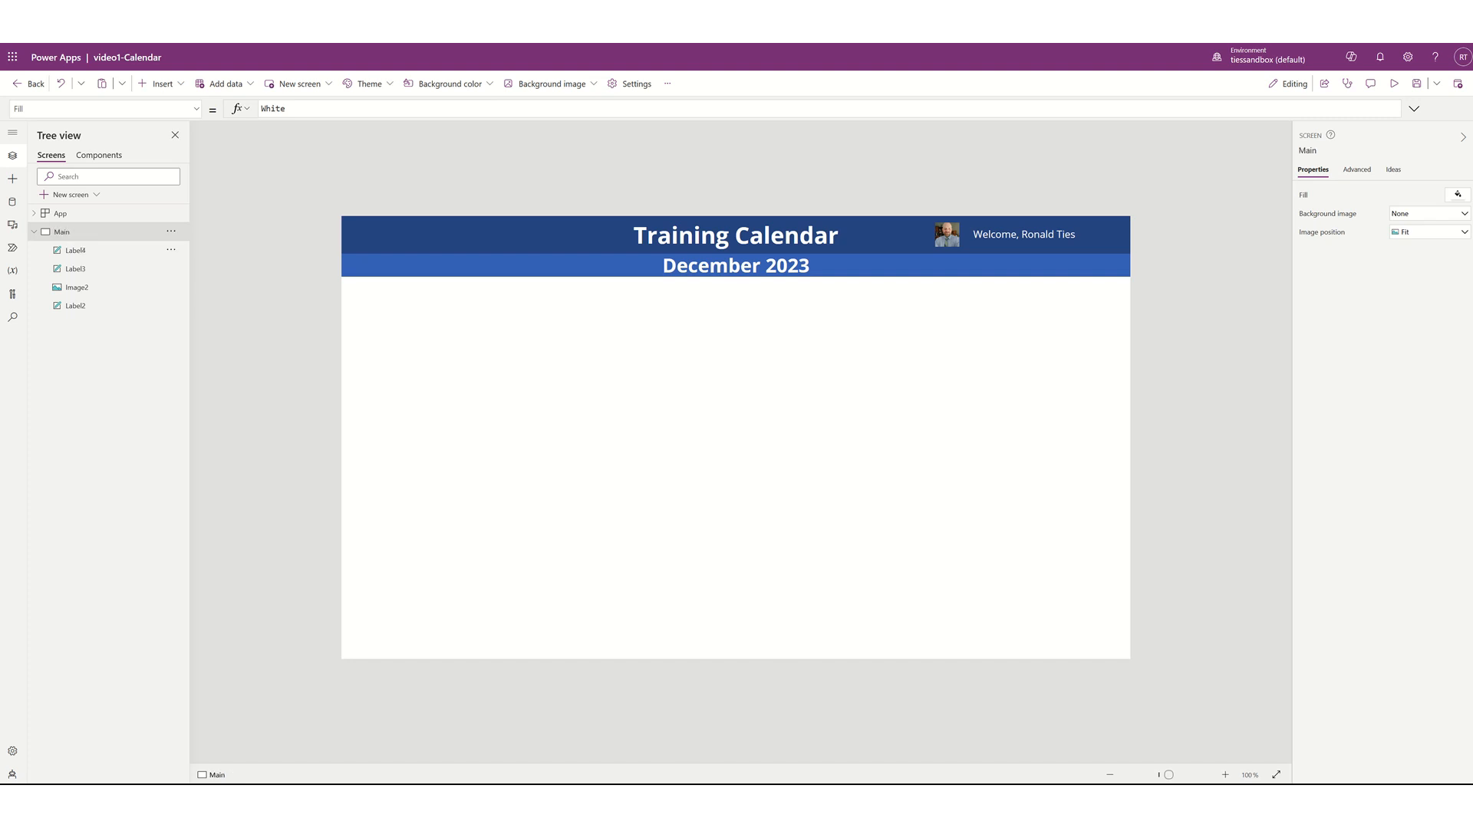
# Rename the month label, Label4, as lblCurrentMonth
pyautogui.click(88, 255)
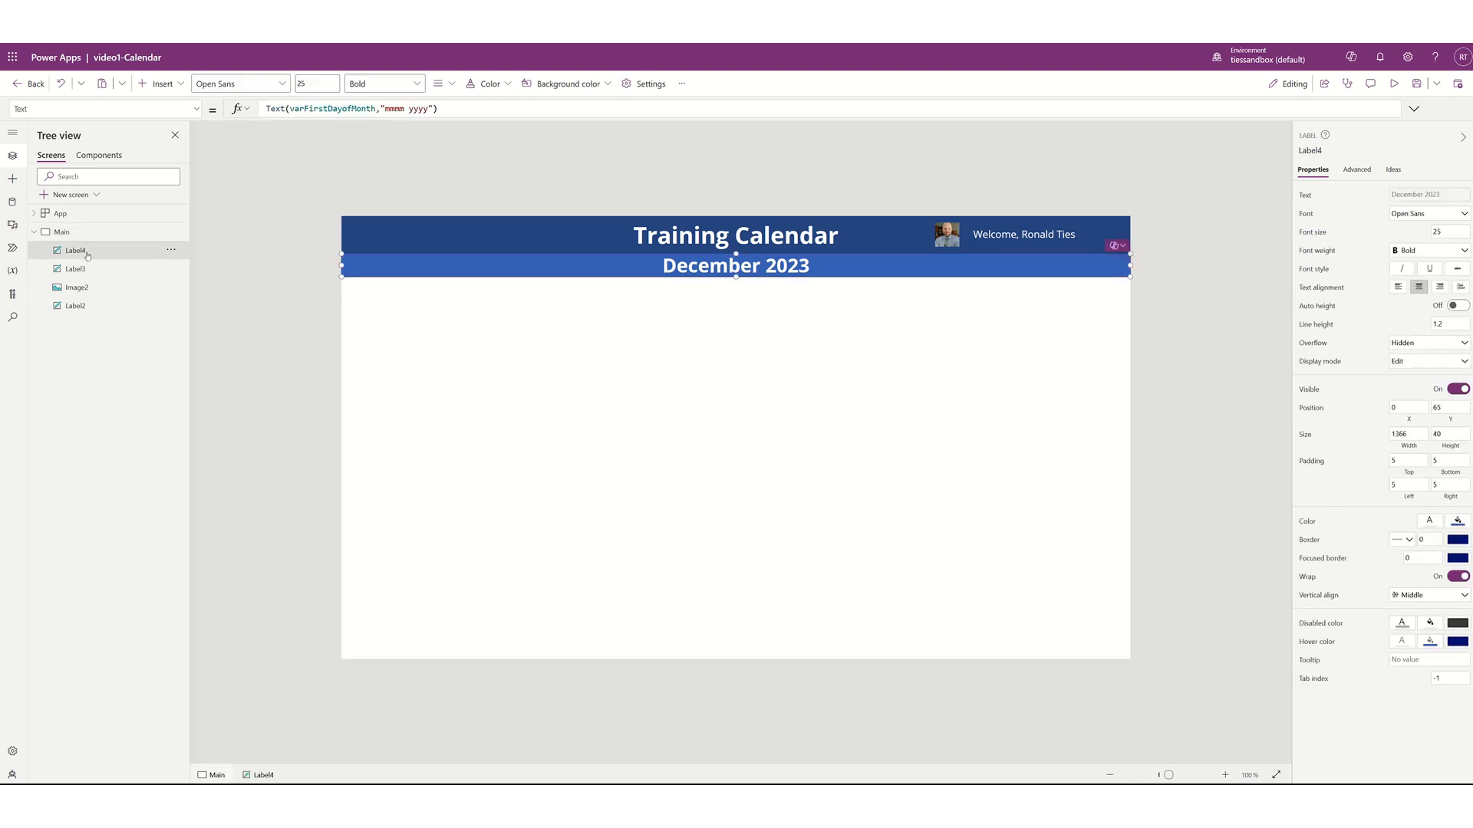
pyautogui.doubleClick(88, 256)
pyautogui.press('BackSpace')
pyautogui.write('lblCurrentMonth')
pyautogui.press('Return')
# Rename the welcome label, Label3, as lblCurrentLoggedOnUser
pyautogui.click(73, 270)
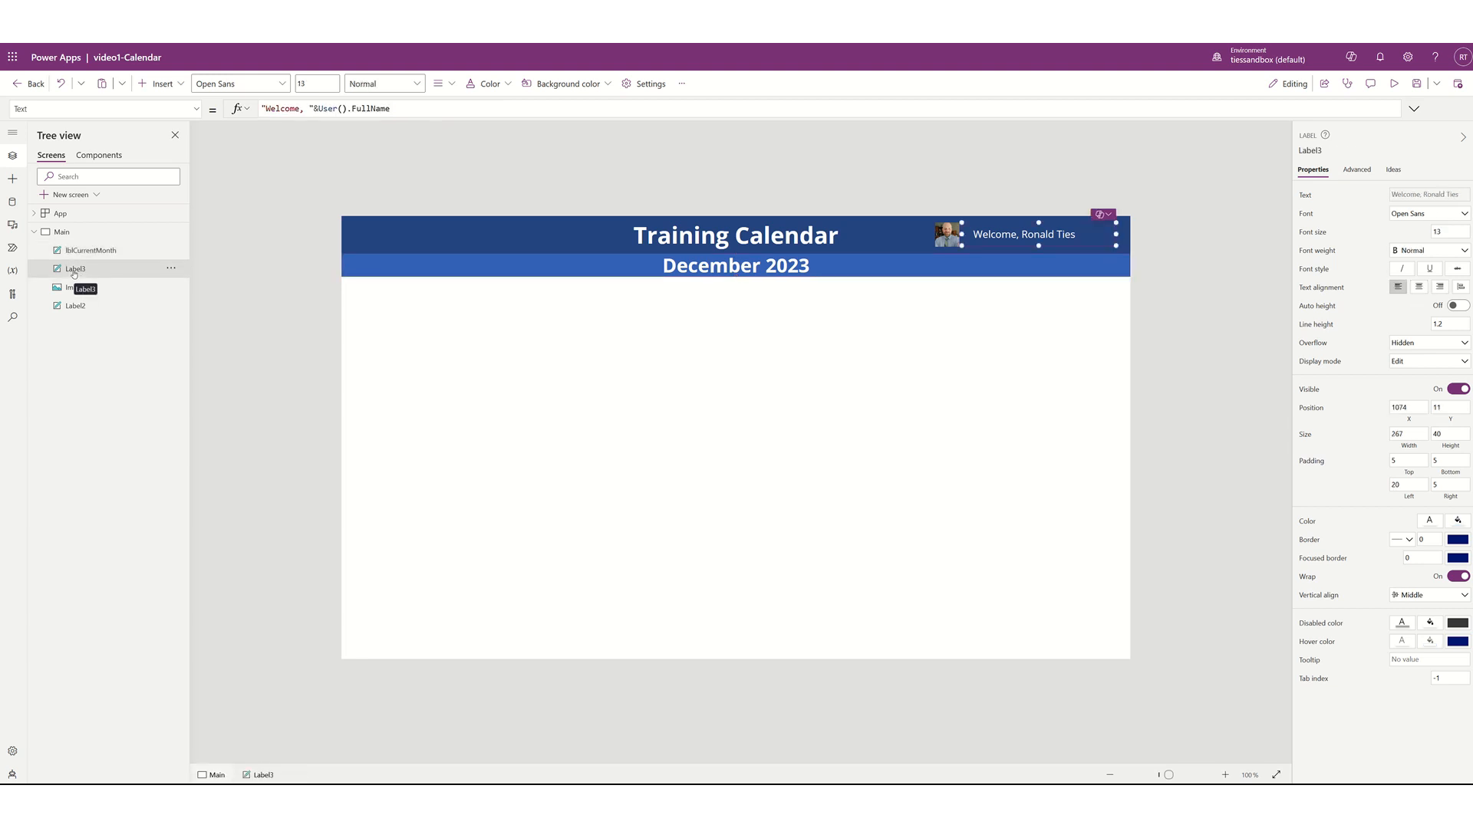
pyautogui.doubleClick(73, 270)
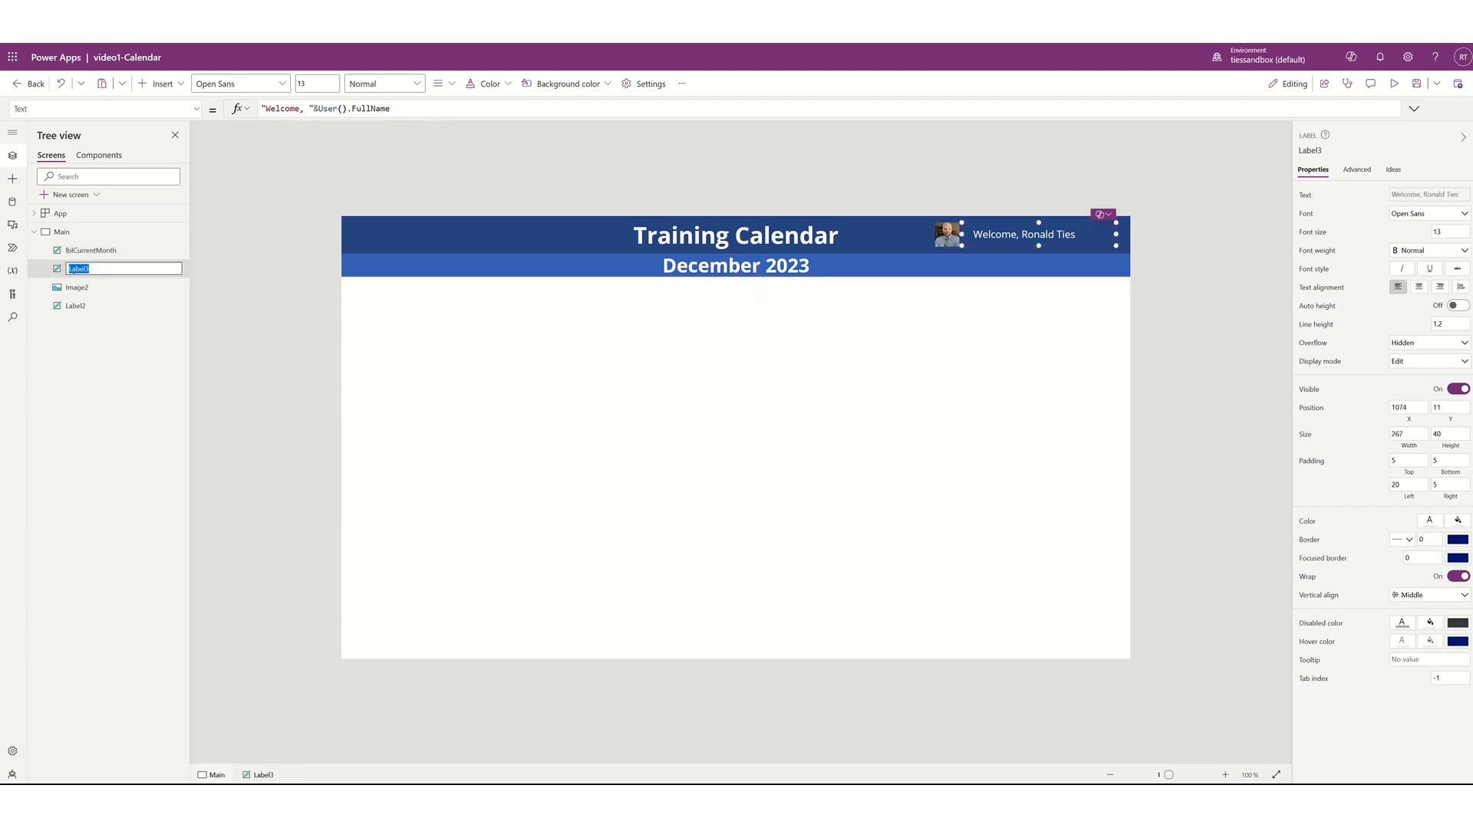
pyautogui.write('lblCurrentLogged on')
pyautogui.press('BackSpace')
pyautogui.press('BackSpace')
pyautogui.press('BackSpace')
pyautogui.write('OnUser')
pyautogui.press('Return')
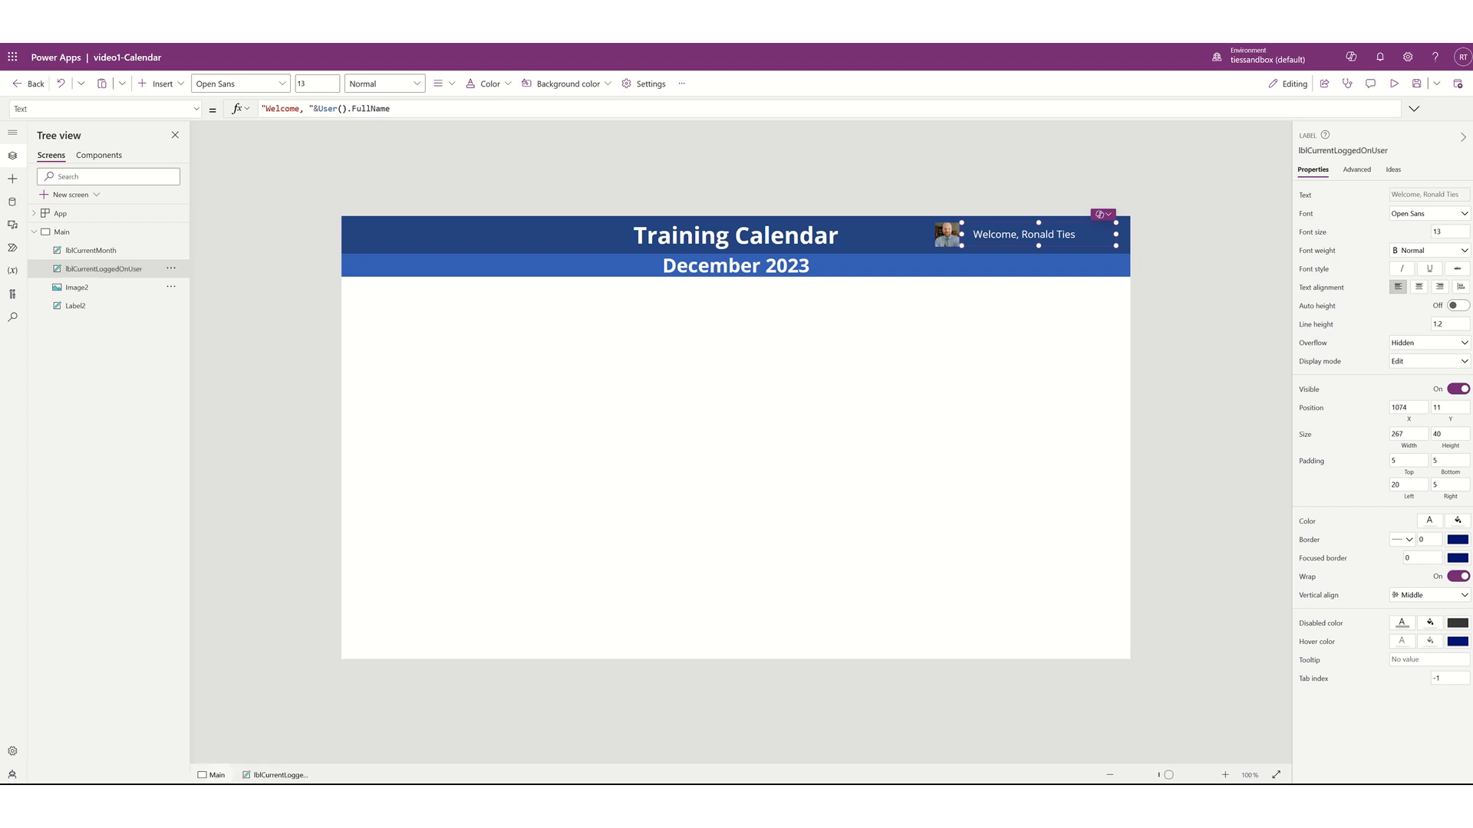
# Rename the user photo, Image2, as "imgCurrentLoggedOn User"
pyautogui.click(75, 288)
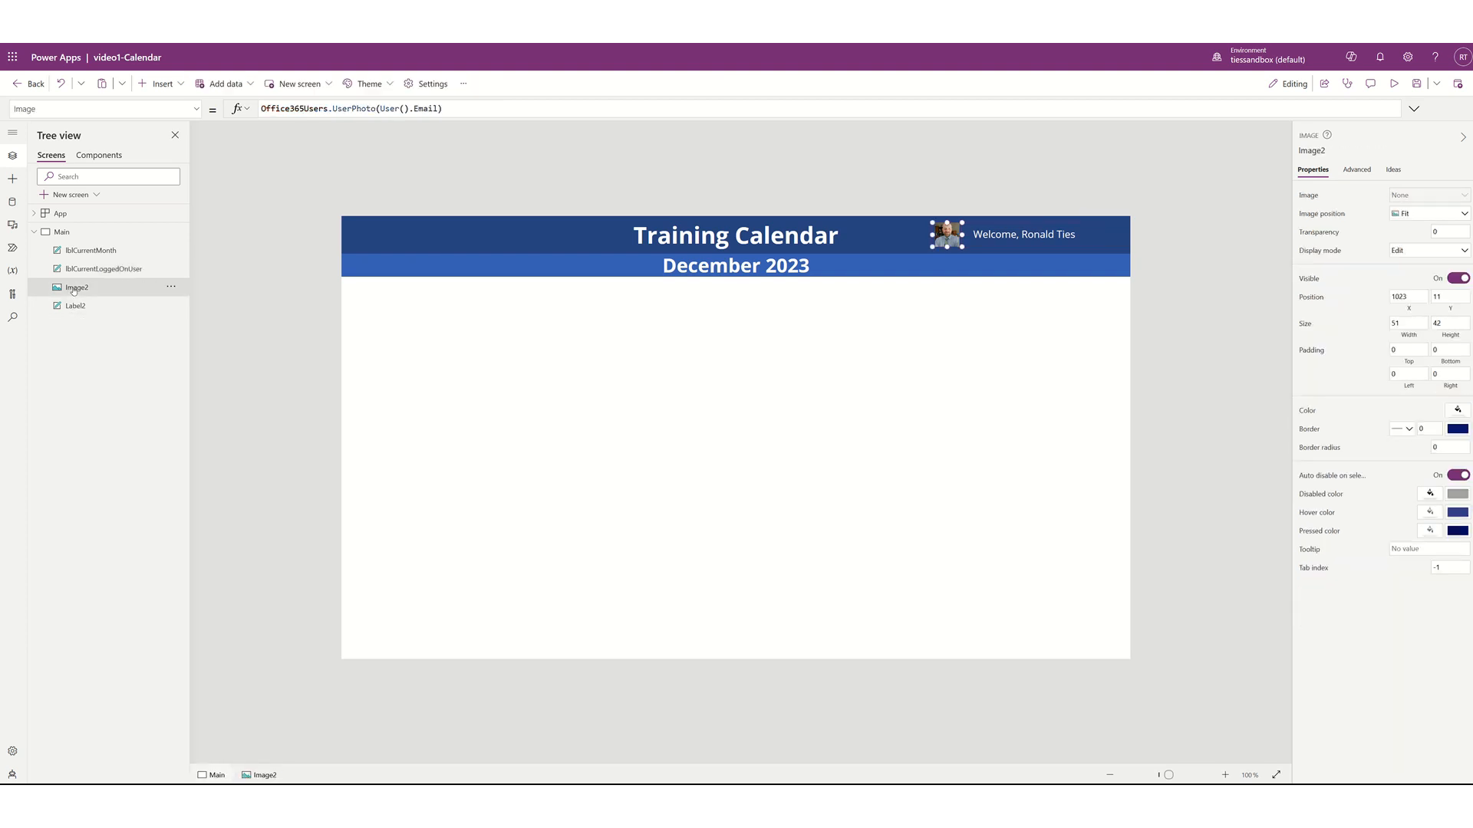
pyautogui.doubleClick(74, 289)
pyautogui.write('i')
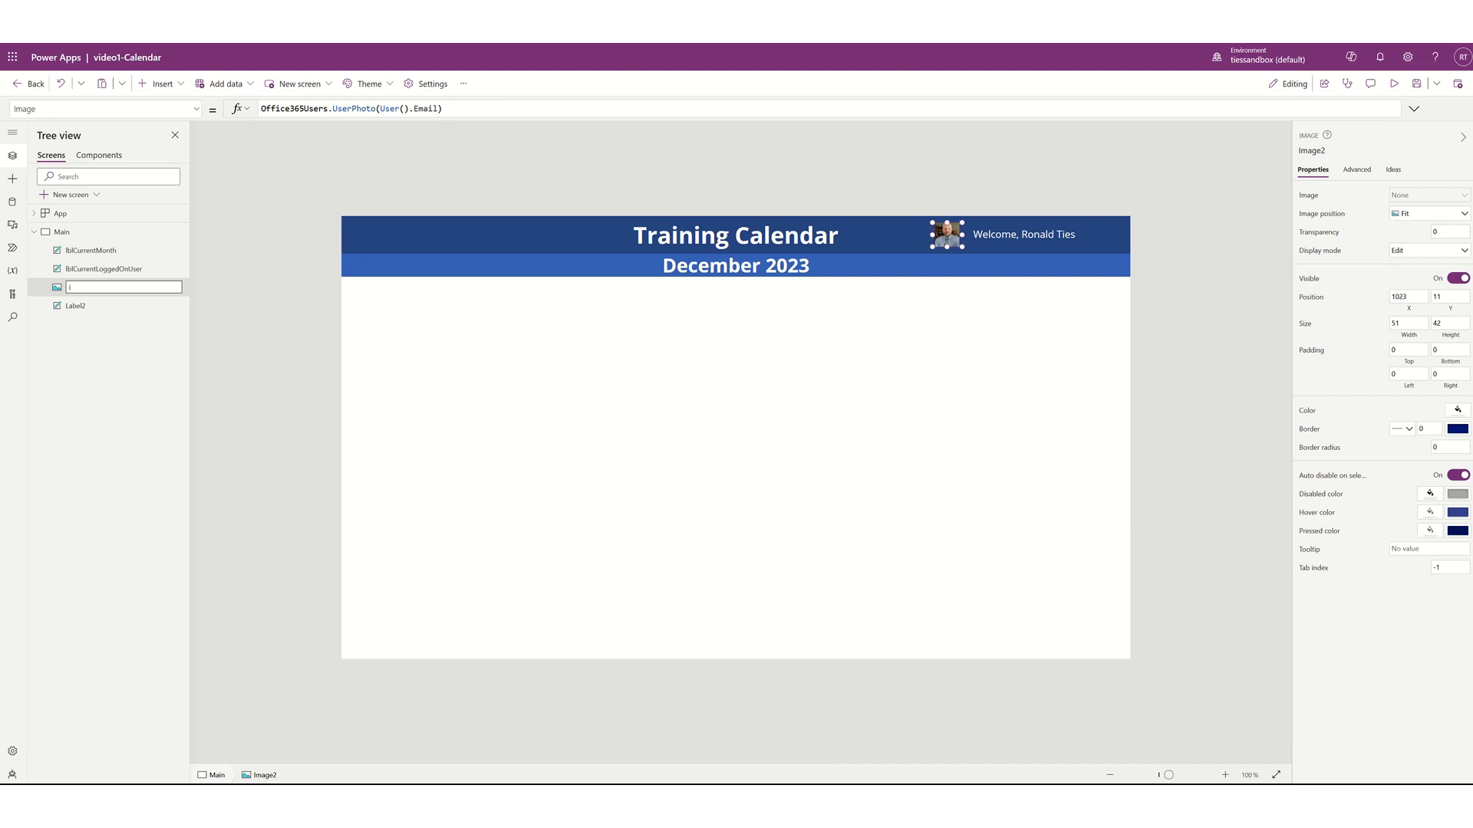
pyautogui.write('mgCurrentLoggedOn User')
pyautogui.press('Return')
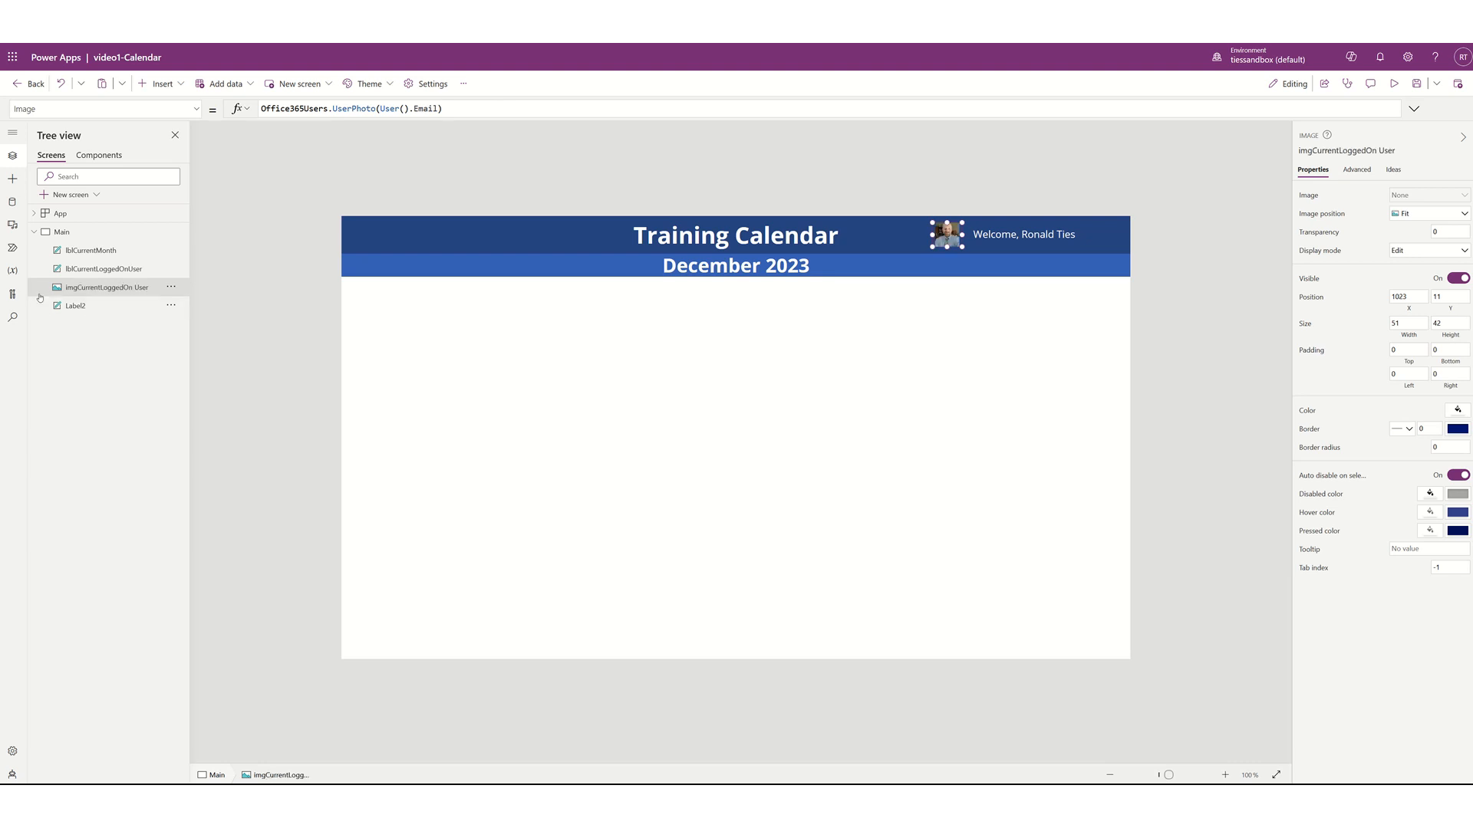
# Rename the Training Calendar header label, Label2, as lblTitle
pyautogui.click(77, 307)
pyautogui.doubleClick(77, 307)
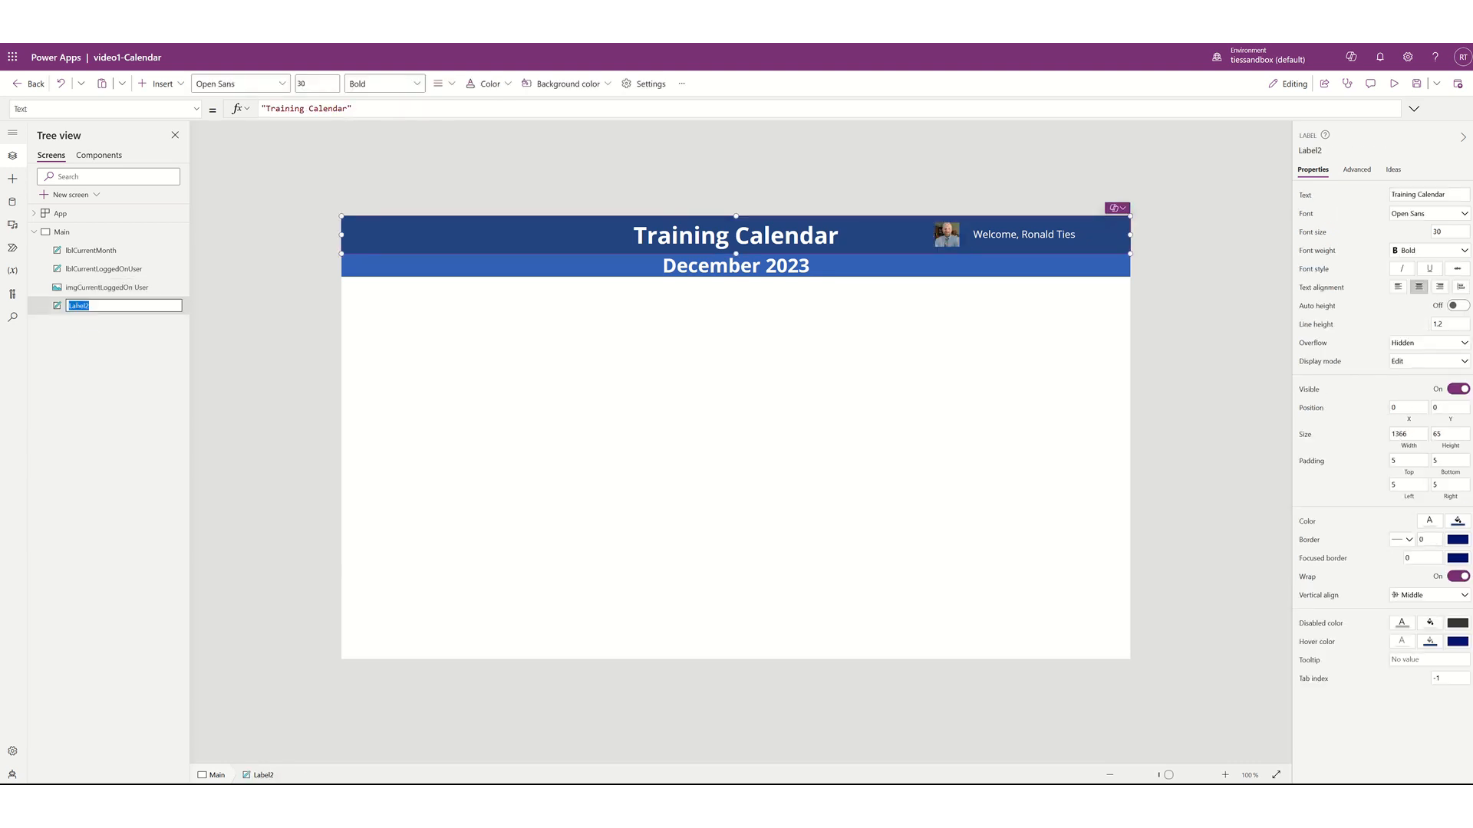
pyautogui.write('lblTitle')
pyautogui.press('Return')
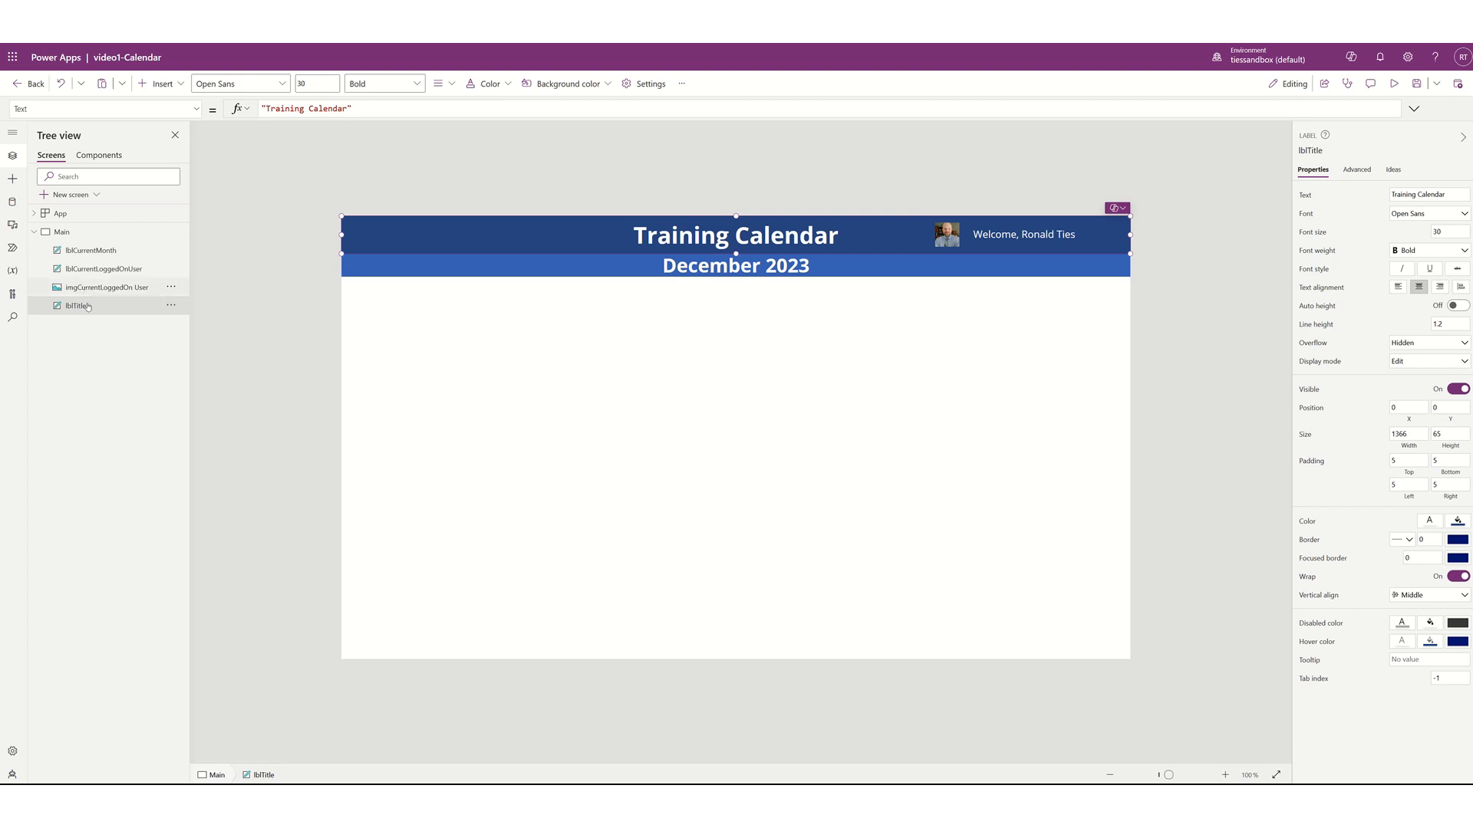
# Insert a Back arrow shape at the left end of the month bar, about 29 by 25 at X 41, Y 72
pyautogui.click(373, 265)
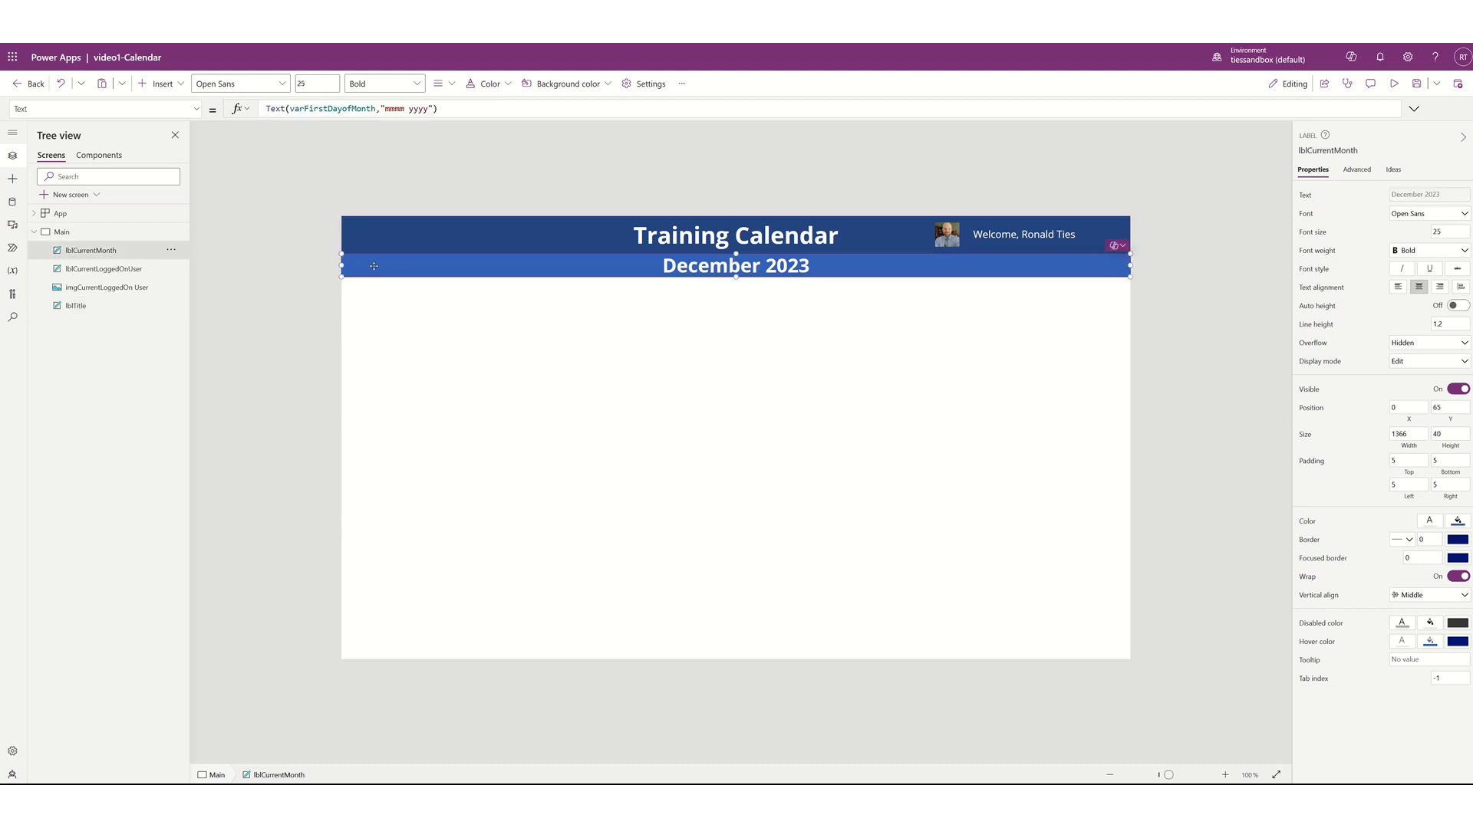
pyautogui.click(181, 85)
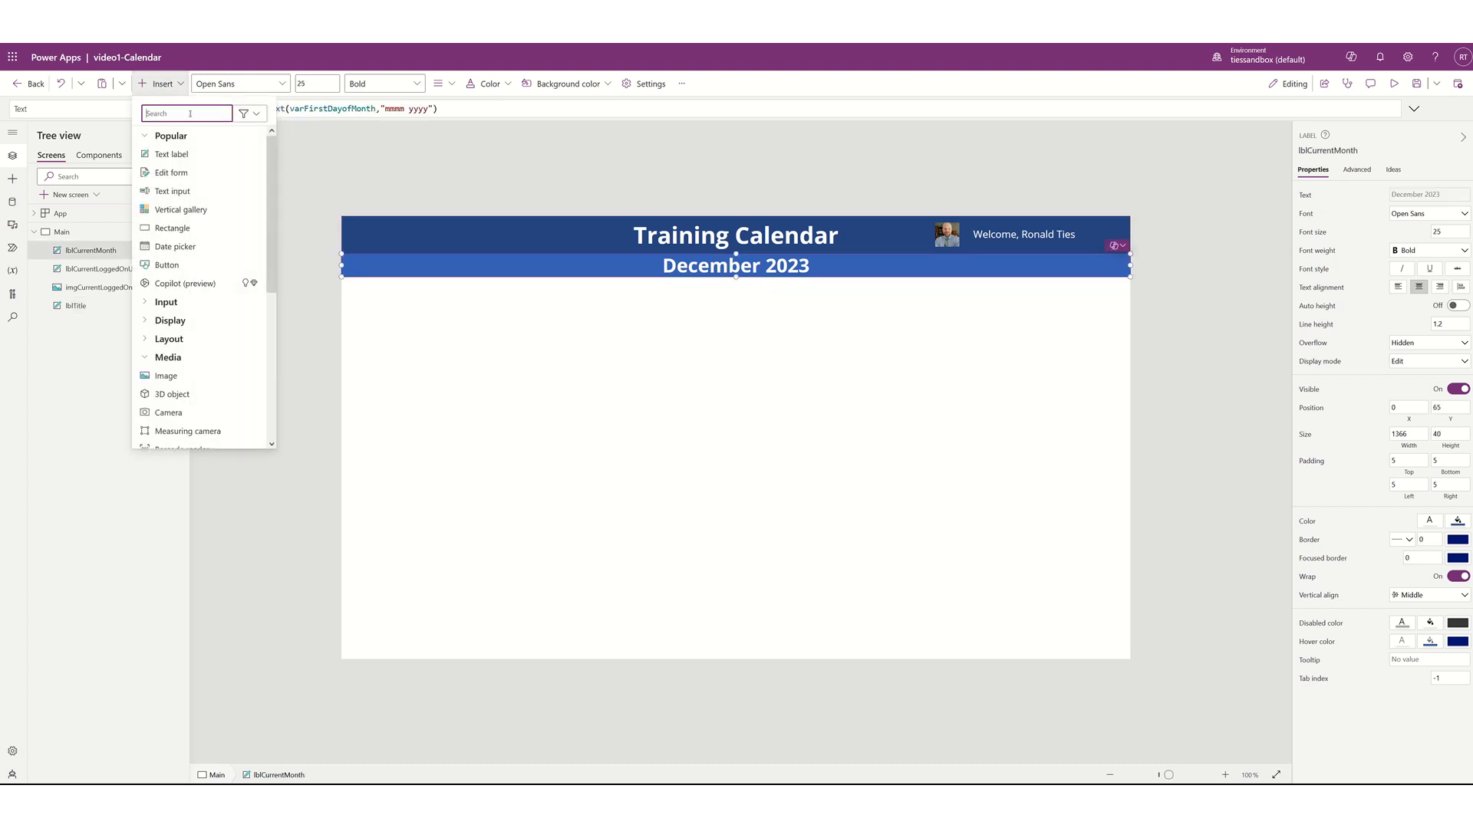
pyautogui.write('left')
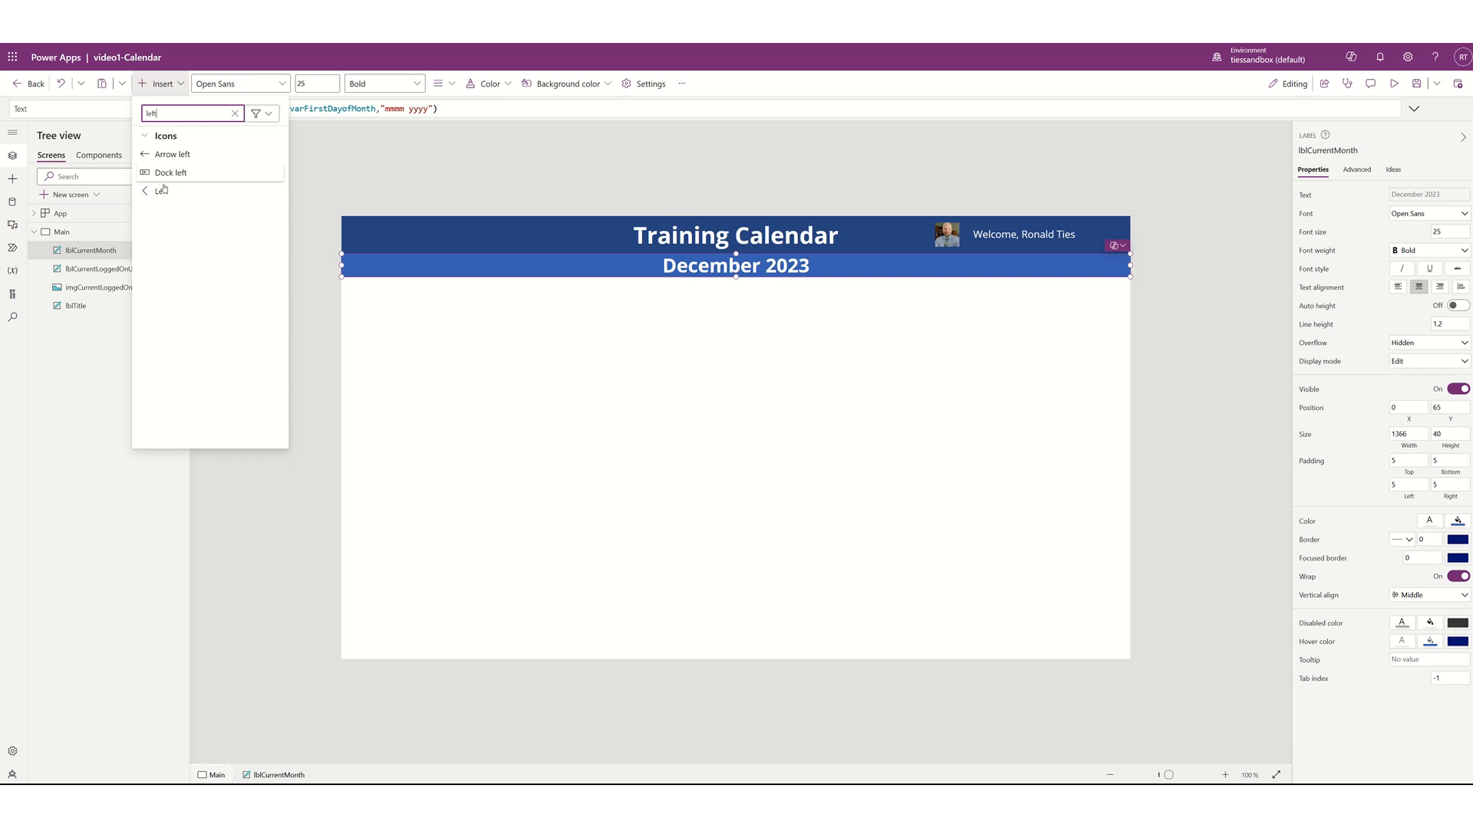
pyautogui.doubleClick(165, 114)
pyautogui.press('BackSpace')
pyautogui.write('arrow')
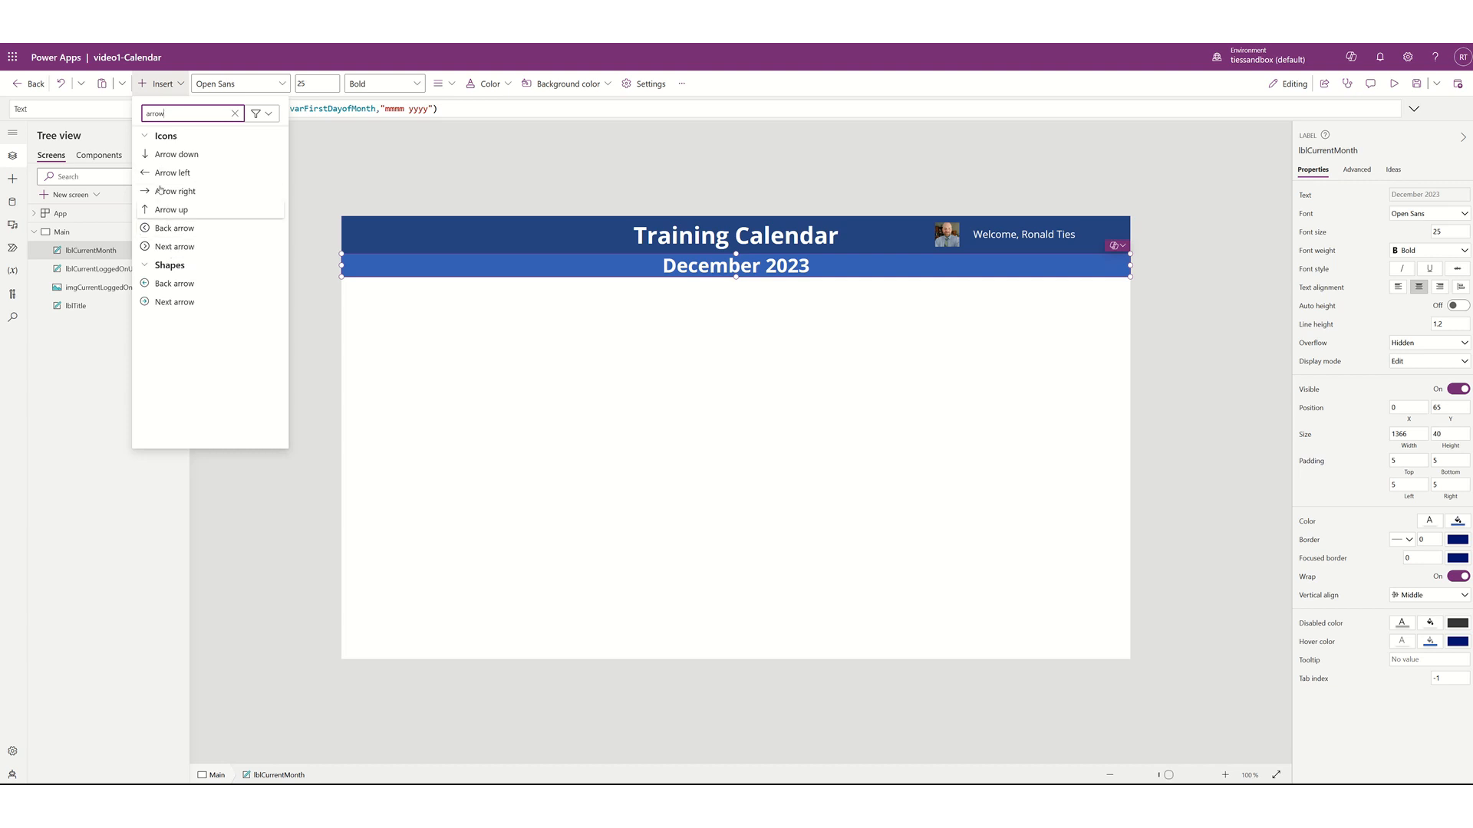
pyautogui.click(170, 284)
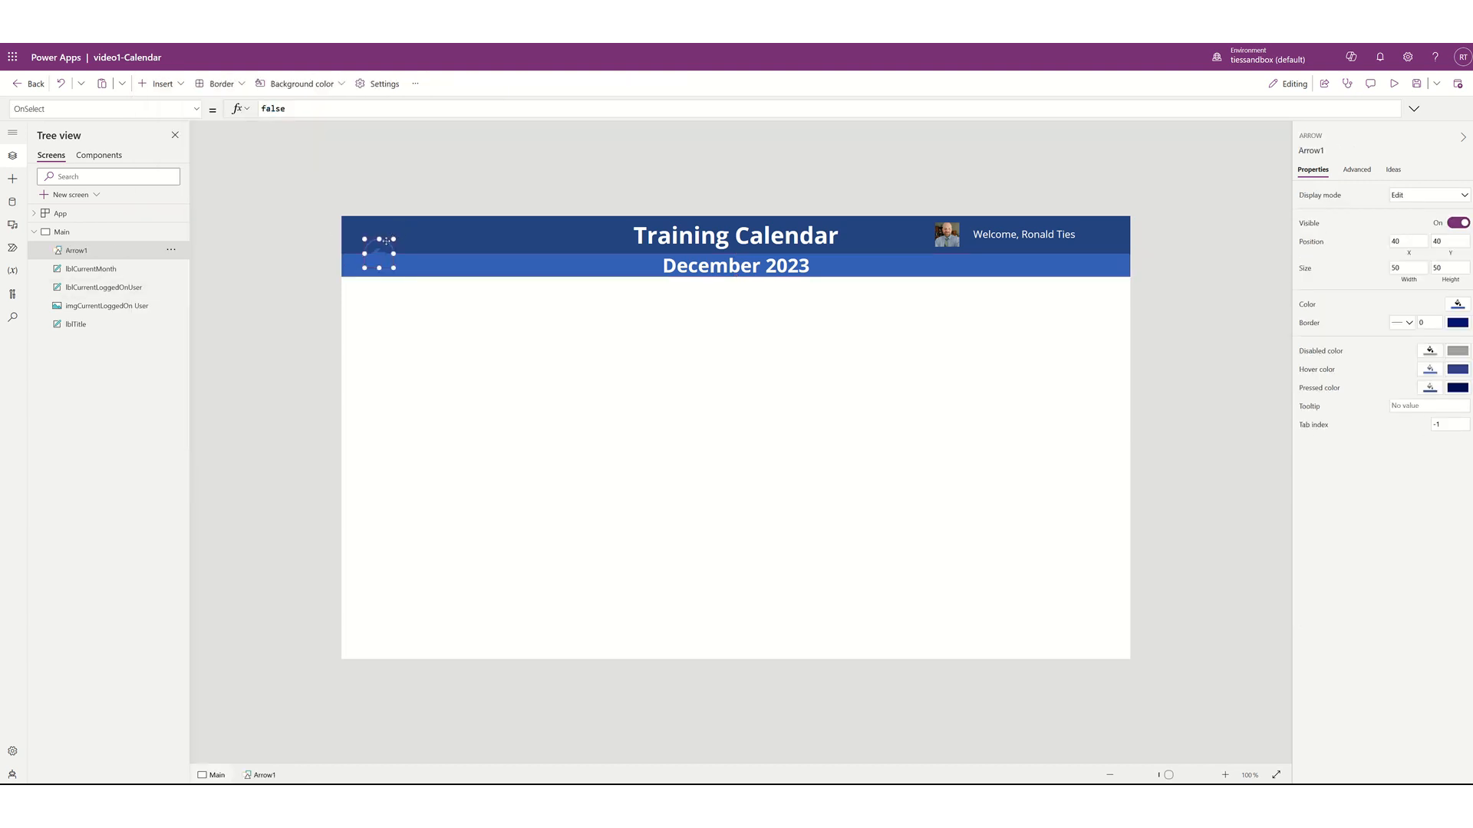
pyautogui.moveTo(387, 241); pyautogui.dragTo(375, 264)
pyautogui.moveTo(376, 266); pyautogui.dragTo(376, 266)
# Set the back arrow's fill color to white
pyautogui.click(415, 83)
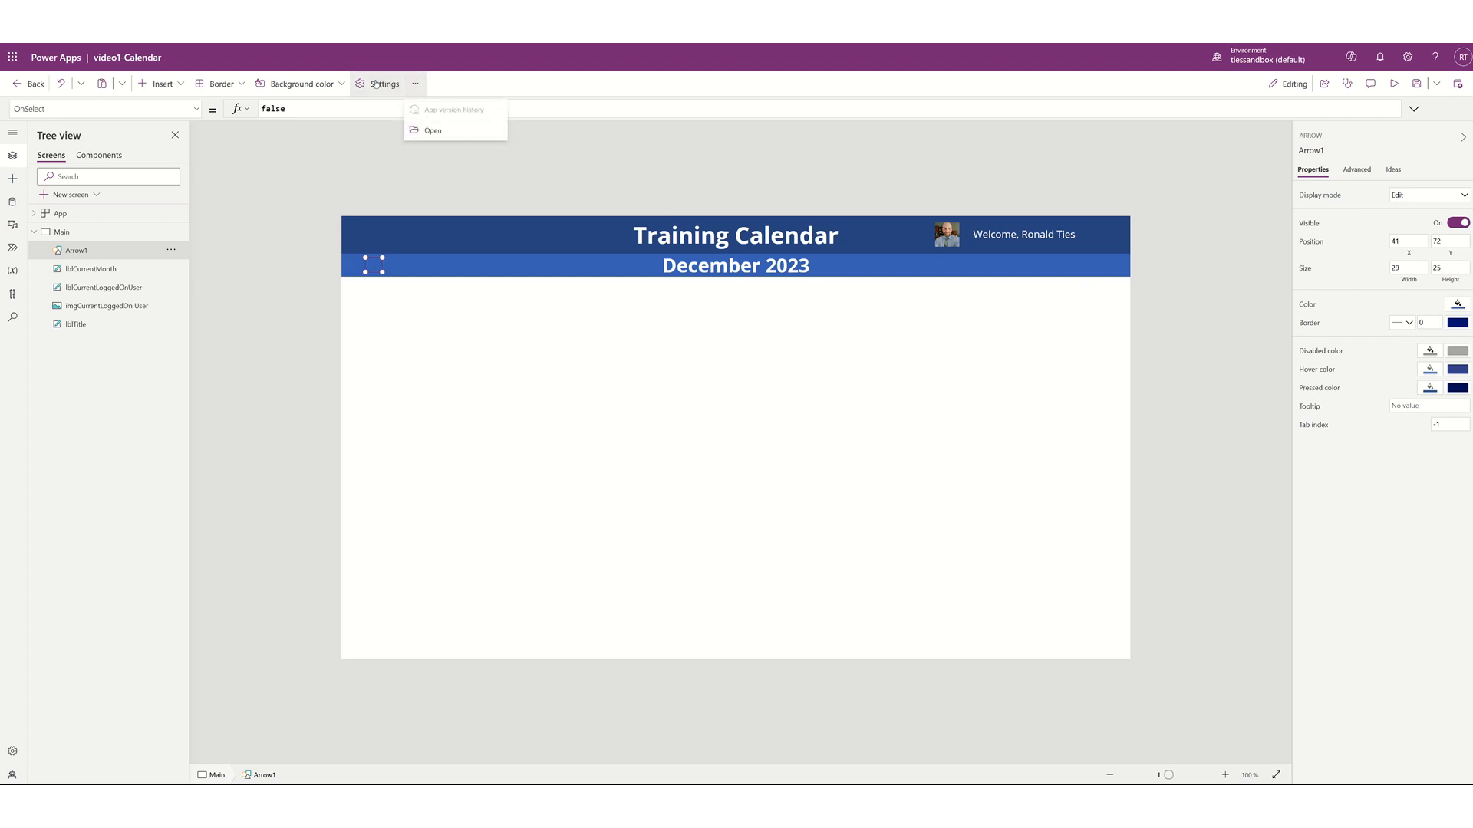
pyautogui.click(342, 85)
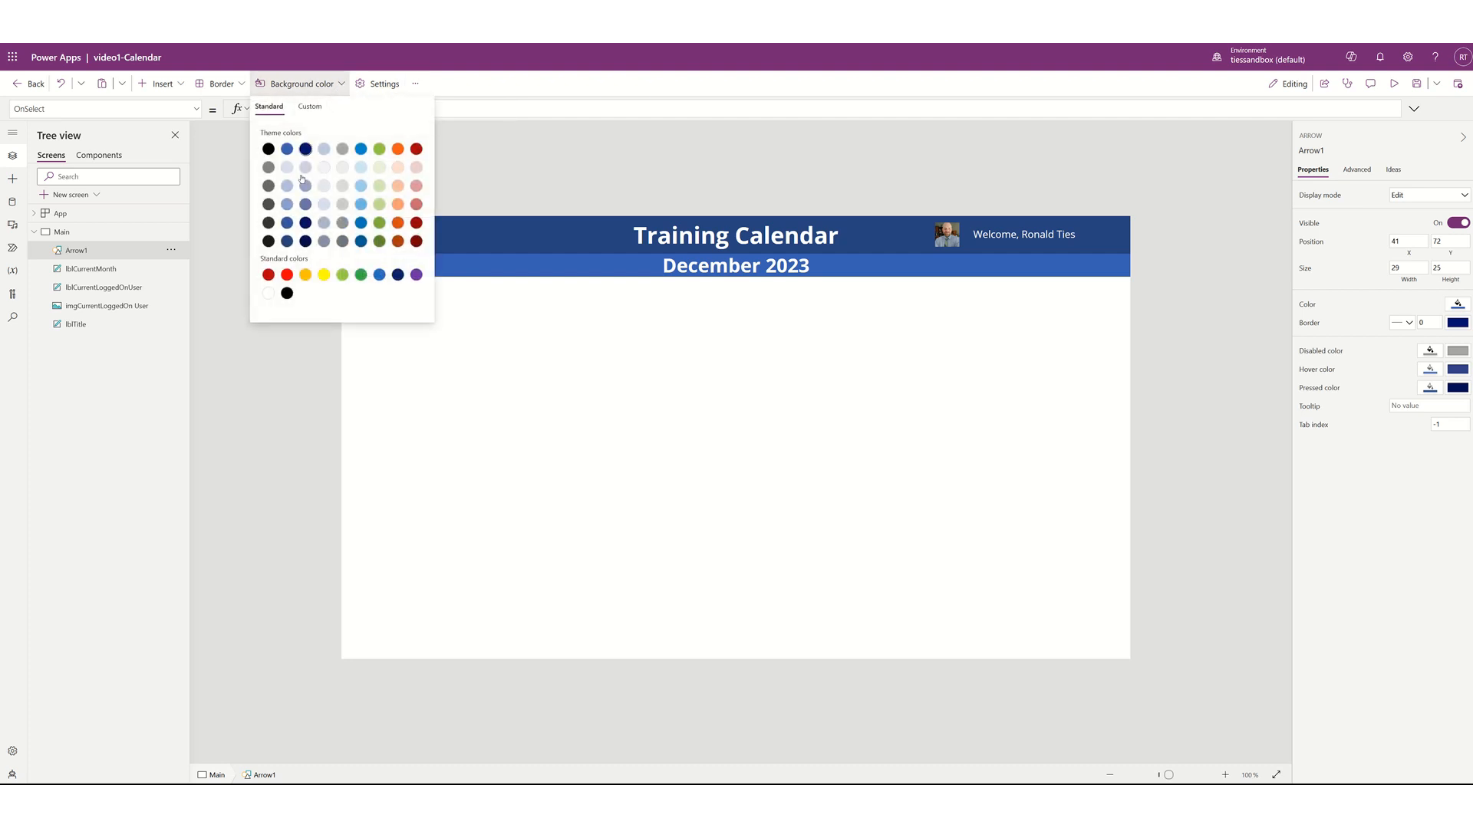
pyautogui.click(269, 294)
pyautogui.click(496, 252)
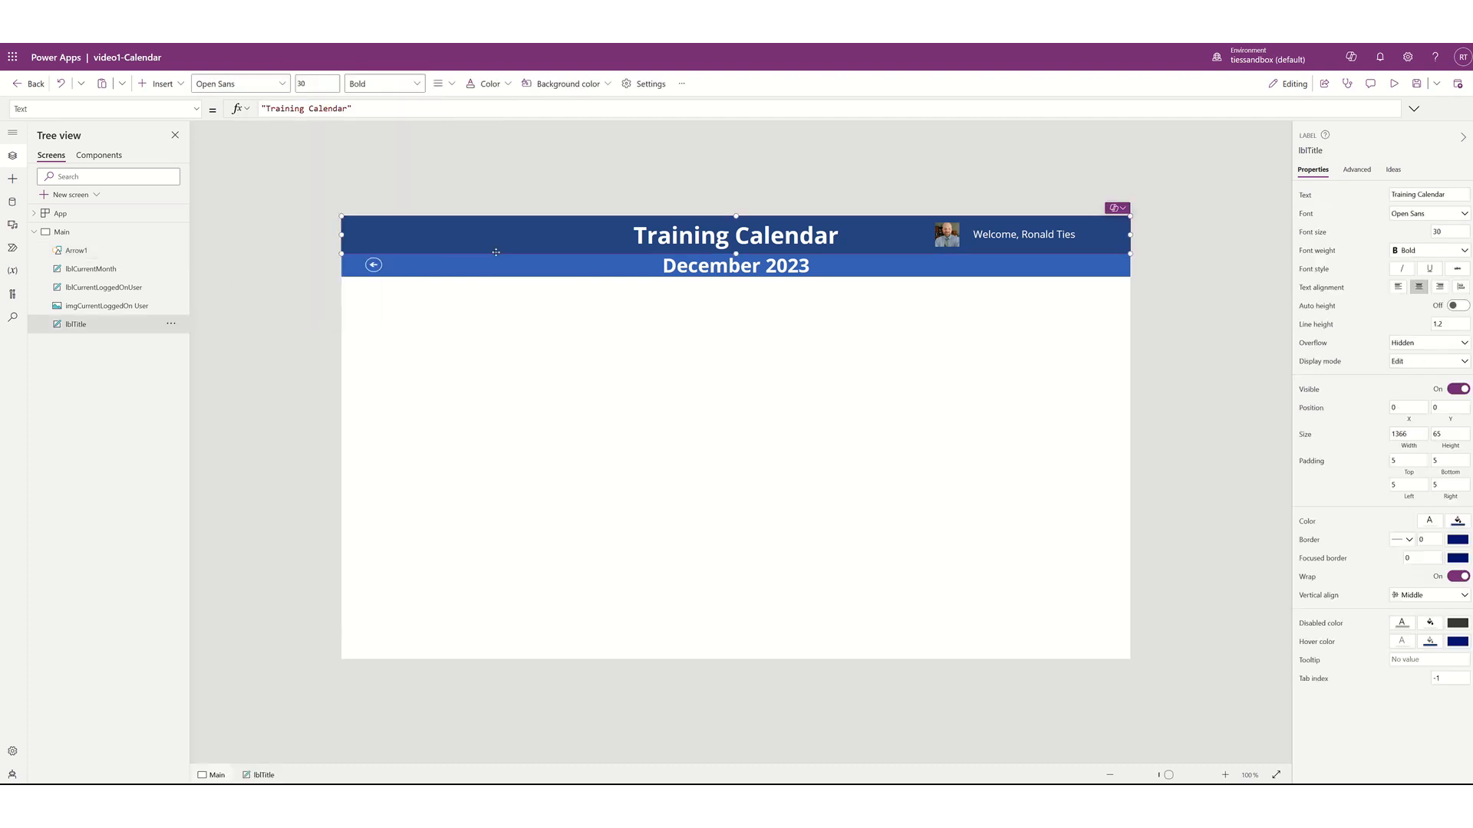
# Enlarge the back arrow to the full height of the month bar, about 39 by 40 at X 41, Y 65
pyautogui.click(376, 266)
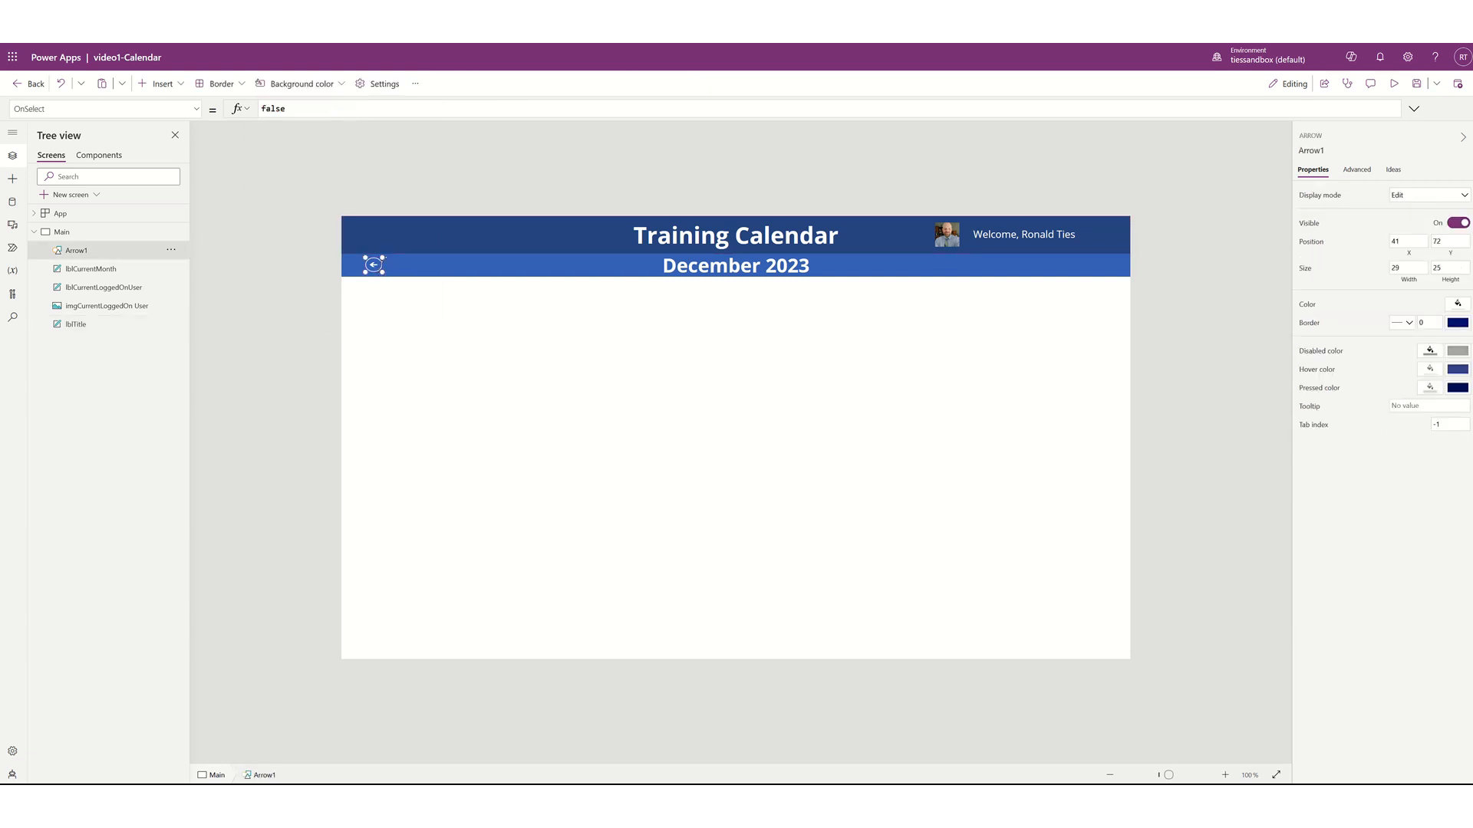
pyautogui.moveTo(383, 255); pyautogui.dragTo(389, 276)
pyautogui.click(421, 264)
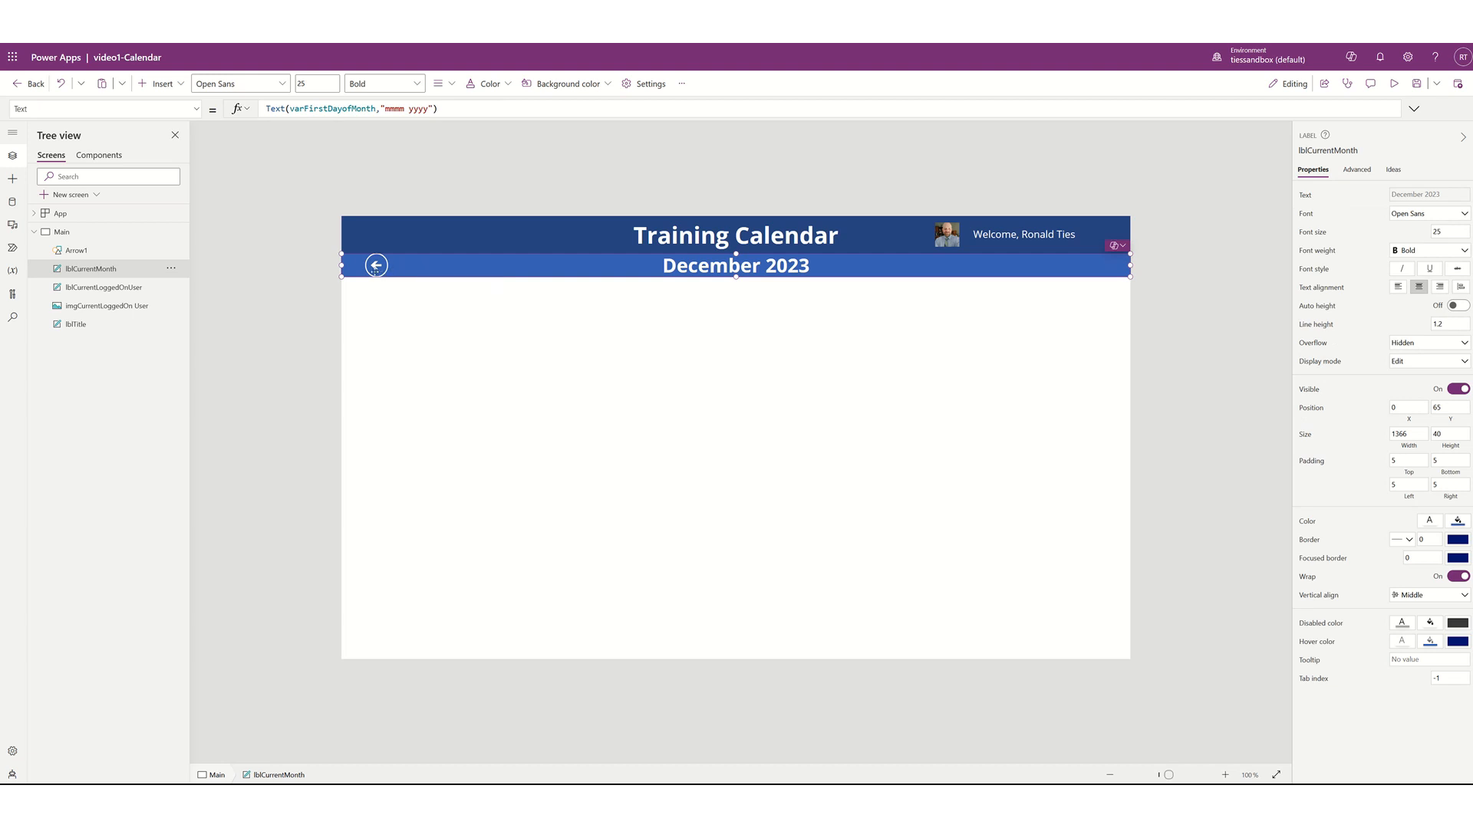
pyautogui.click(435, 352)
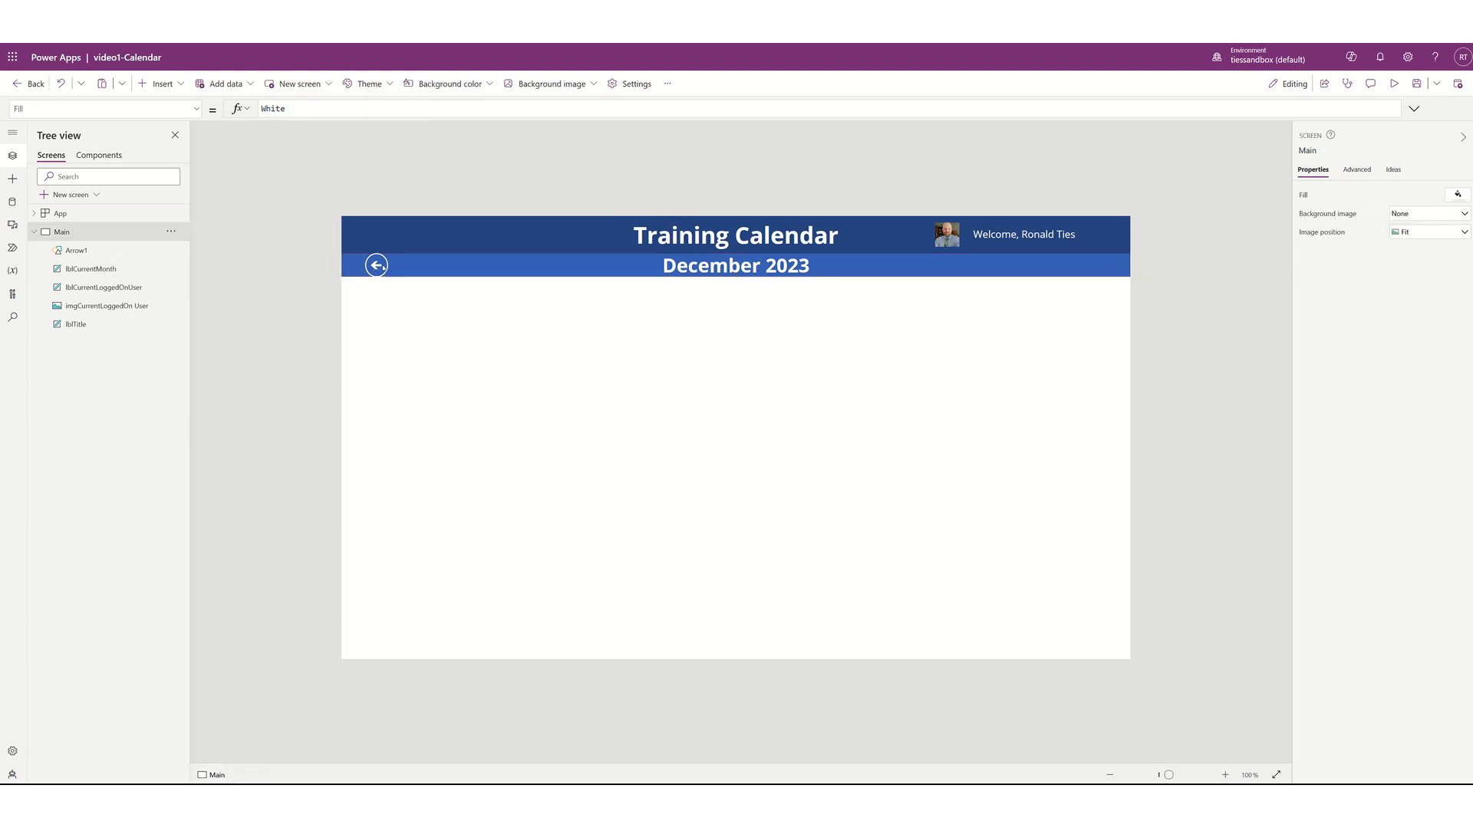
# Duplicate the back arrow and place the copy at the right end of the month bar, at about X 1287, Y 65
pyautogui.click(378, 265)
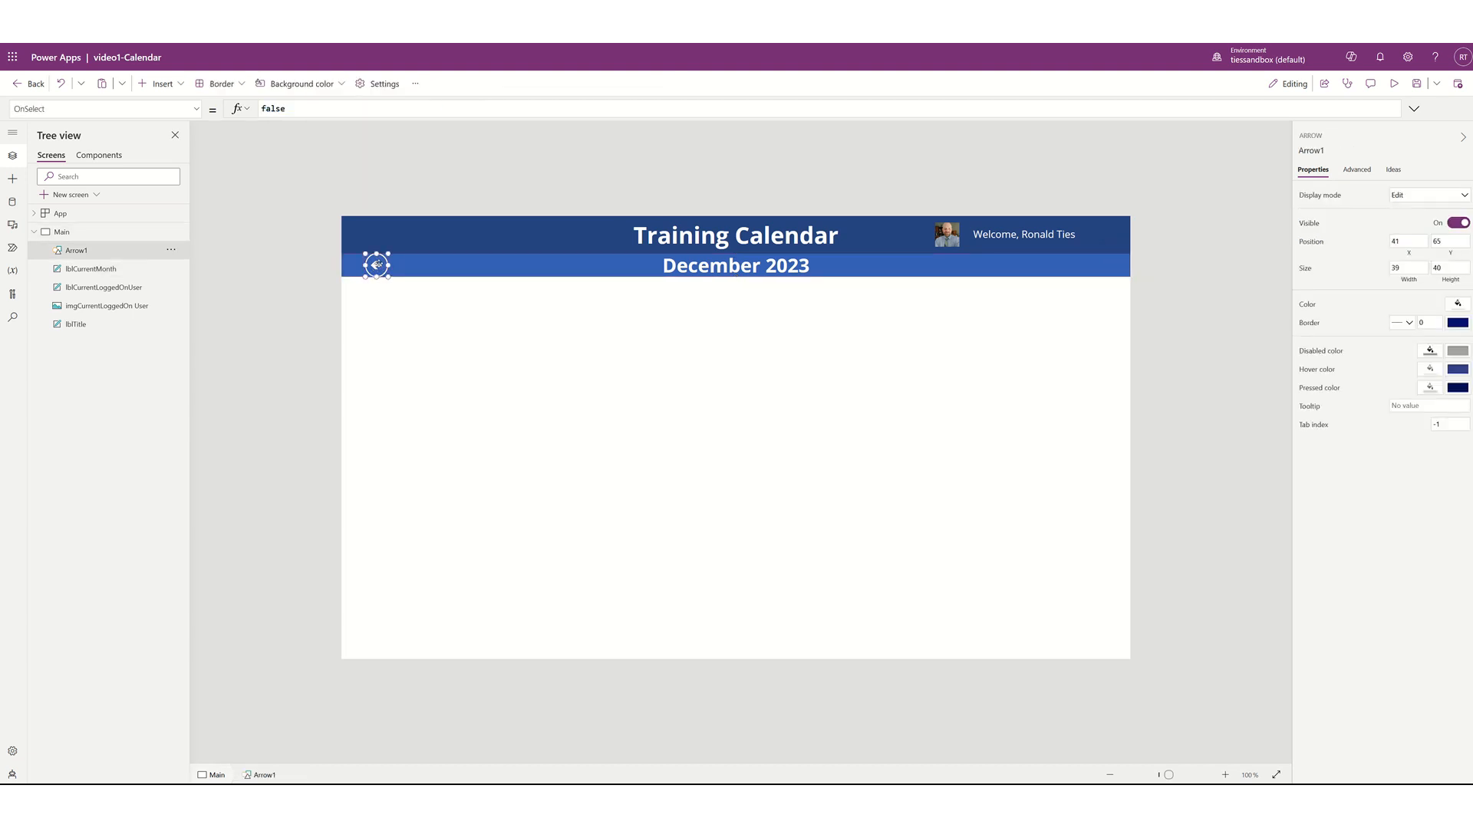
pyautogui.hotkey('ctrl', 'c')
pyautogui.hotkey('ctrl', 'v')
pyautogui.moveTo(387, 281); pyautogui.dragTo(858, 271)
pyautogui.moveTo(1010, 271); pyautogui.dragTo(1087, 270)
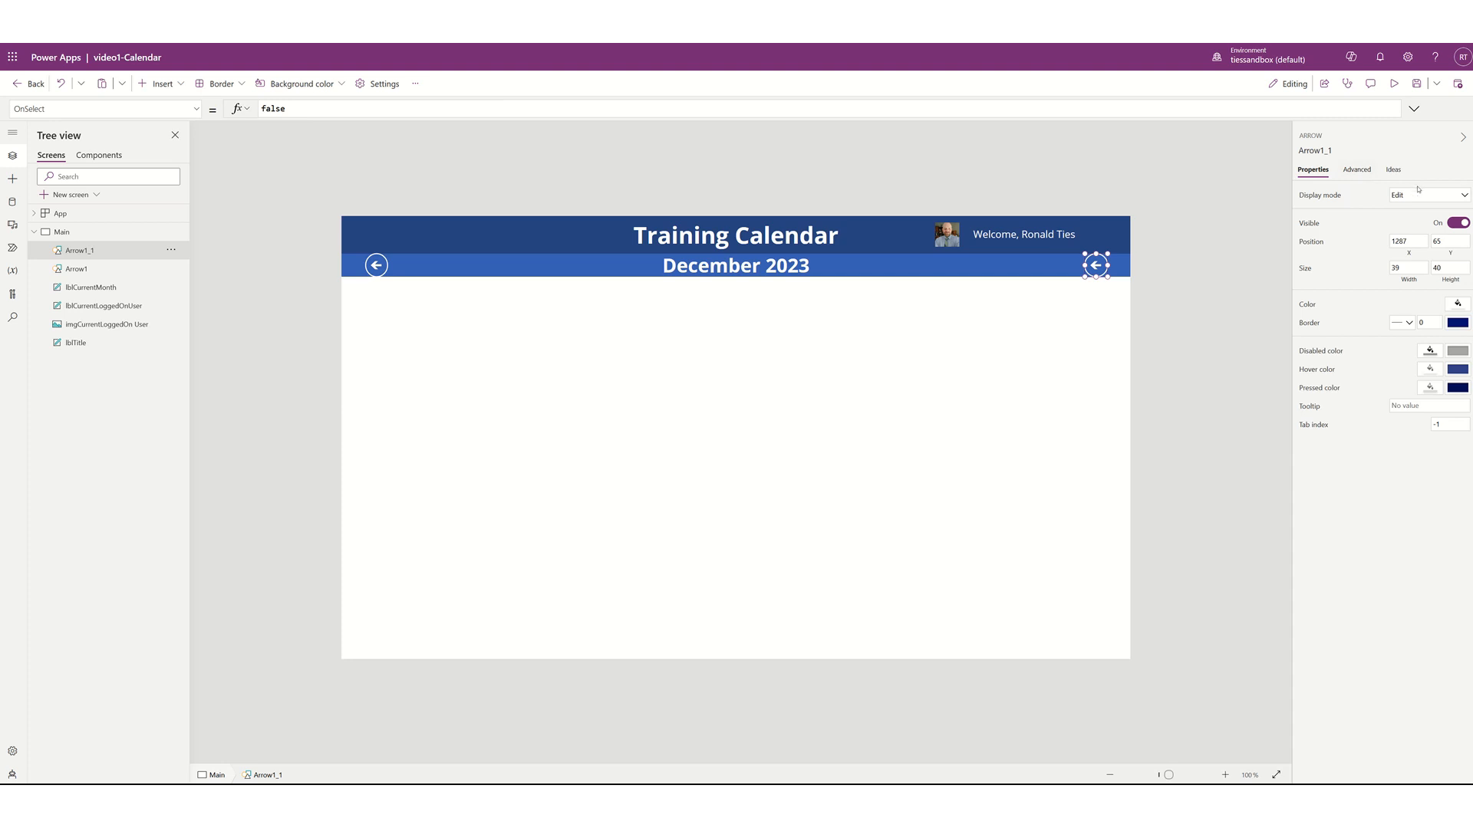
pyautogui.click(1466, 196)
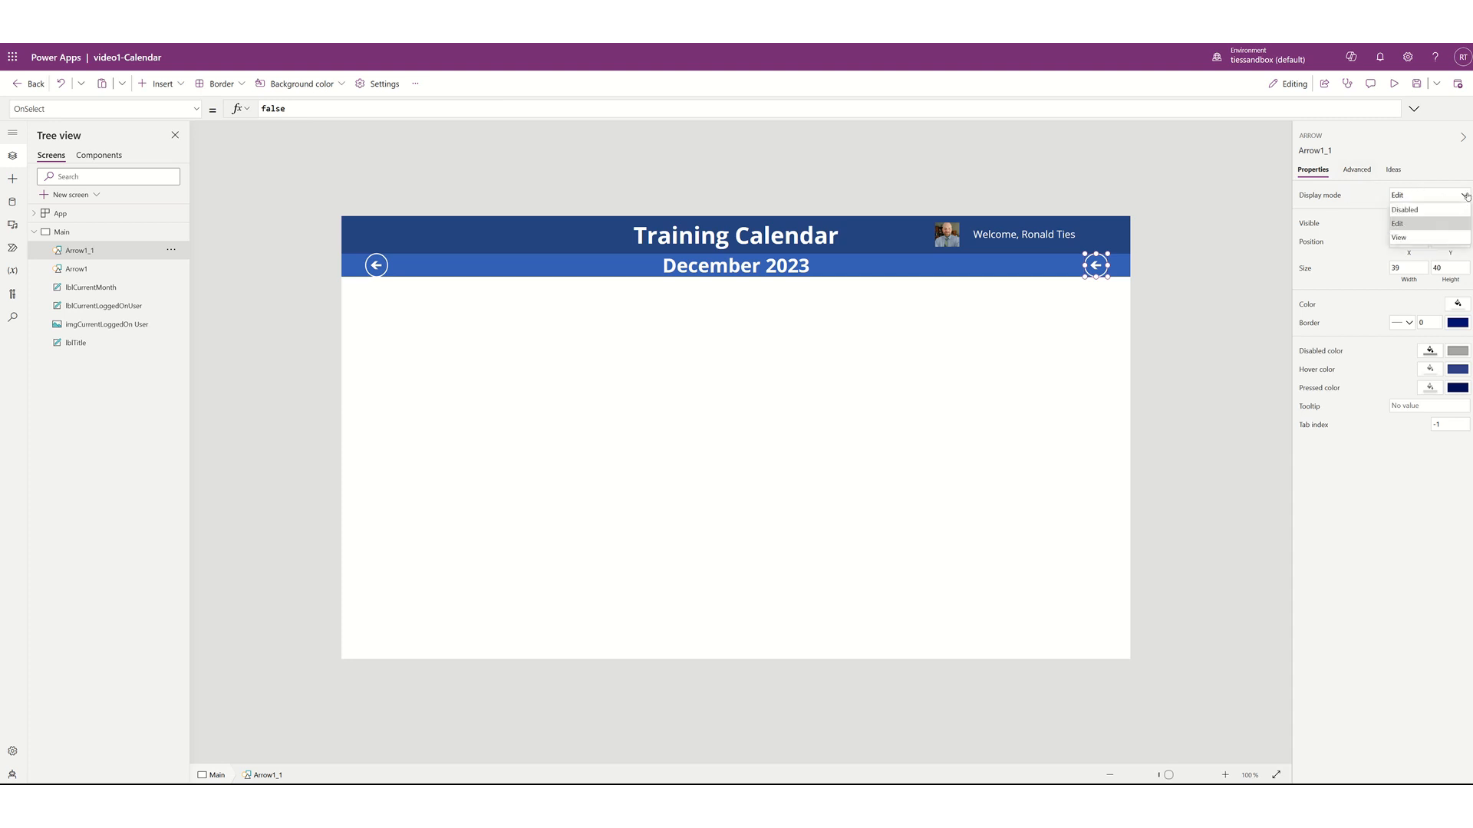
pyautogui.click(1465, 196)
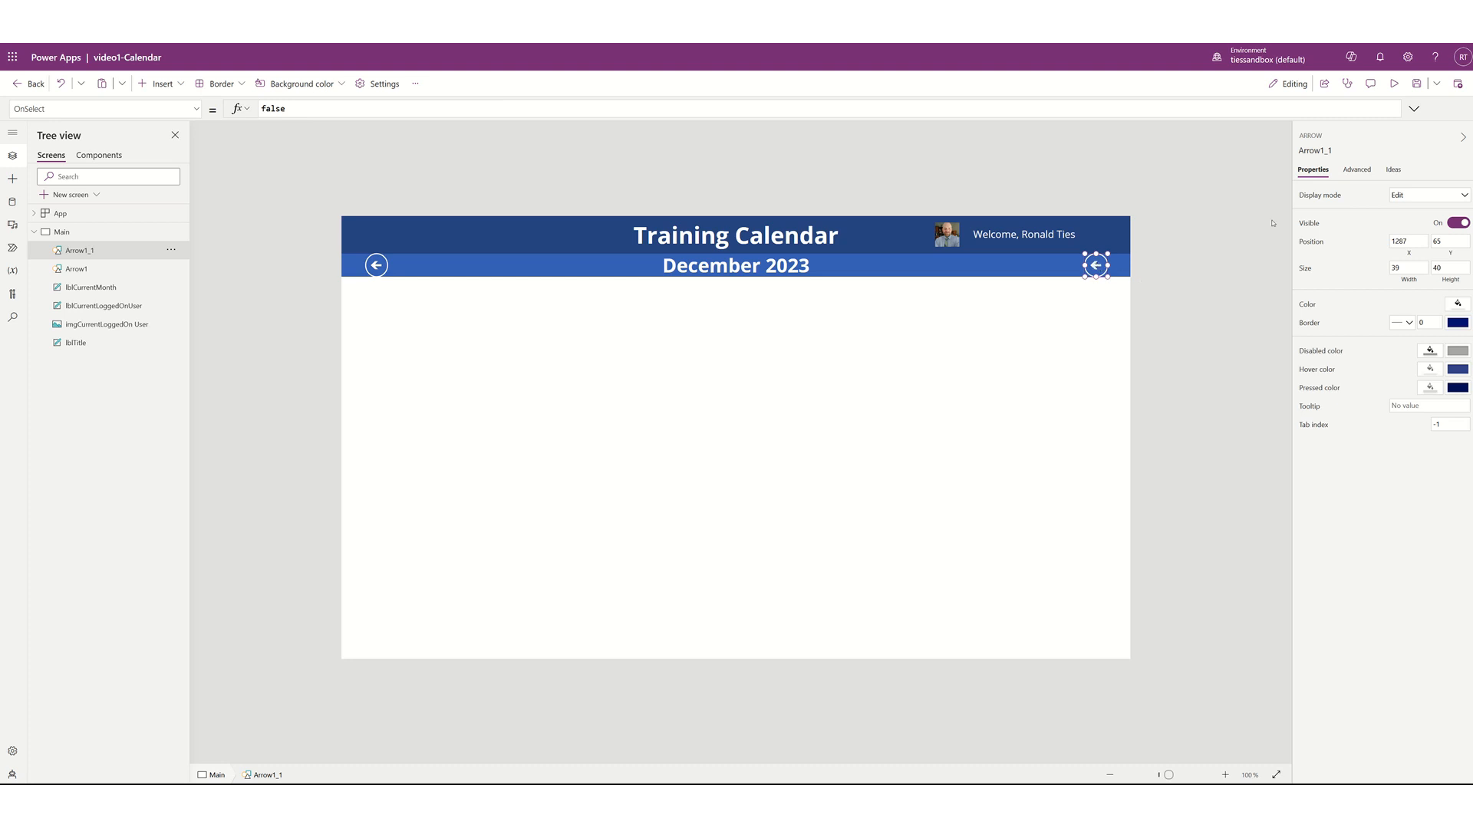
# Examine the copied arrow's advanced properties and its full property list for a setting that controls its direction
pyautogui.click(1350, 171)
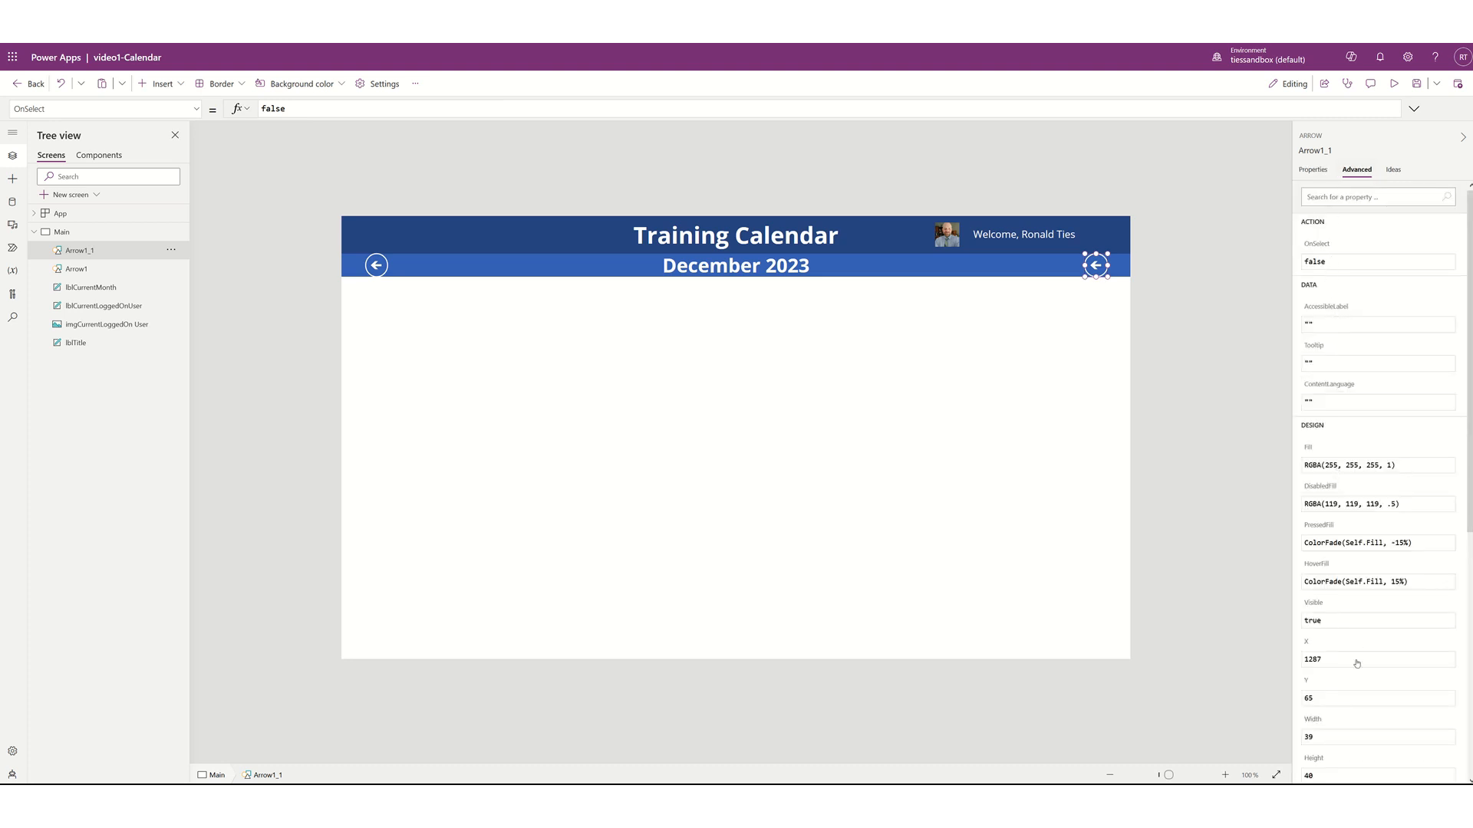
pyautogui.scroll(-3, 1354, 664)
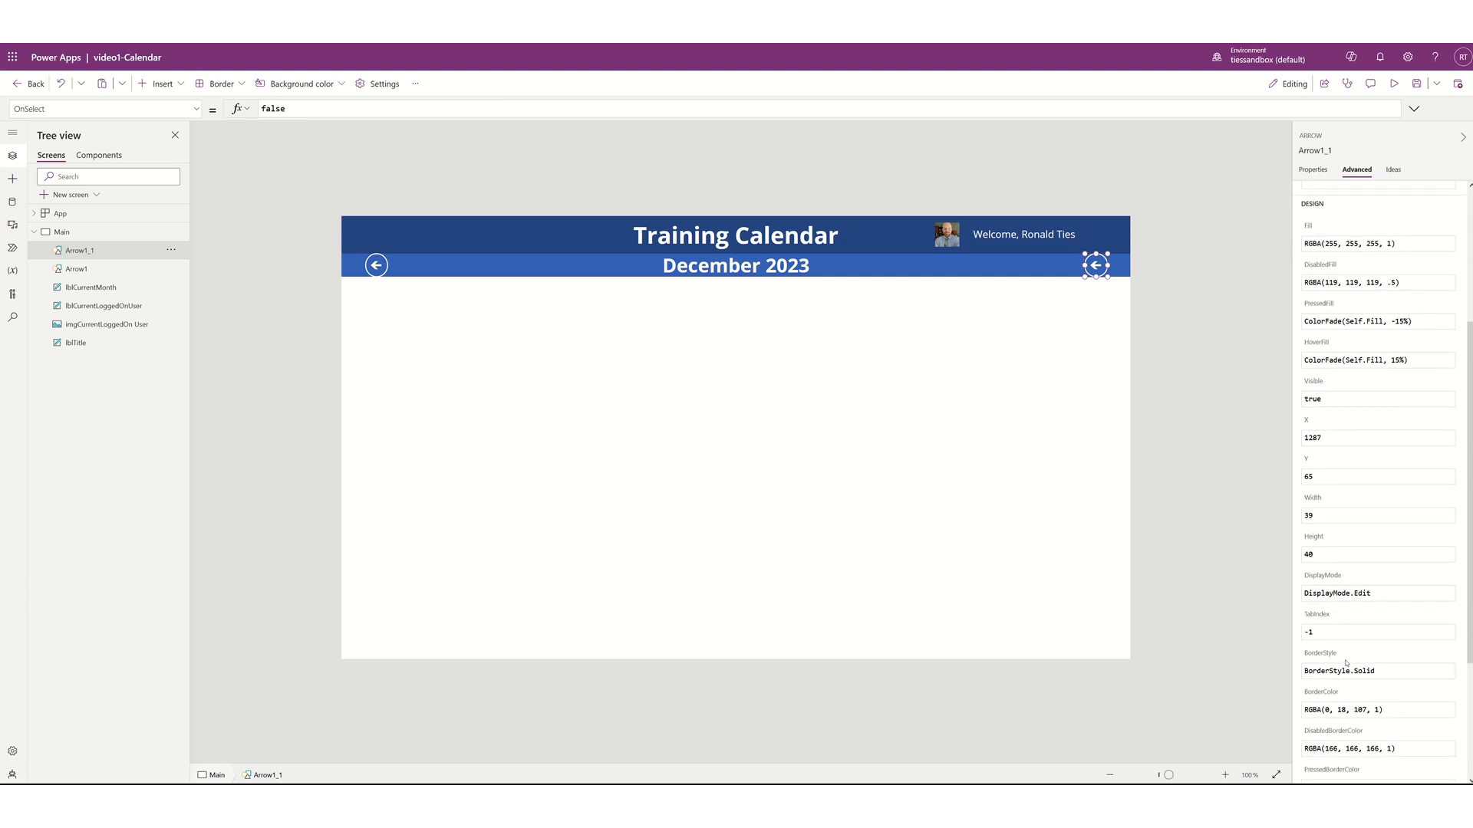
pyautogui.scroll(-2, 1347, 664)
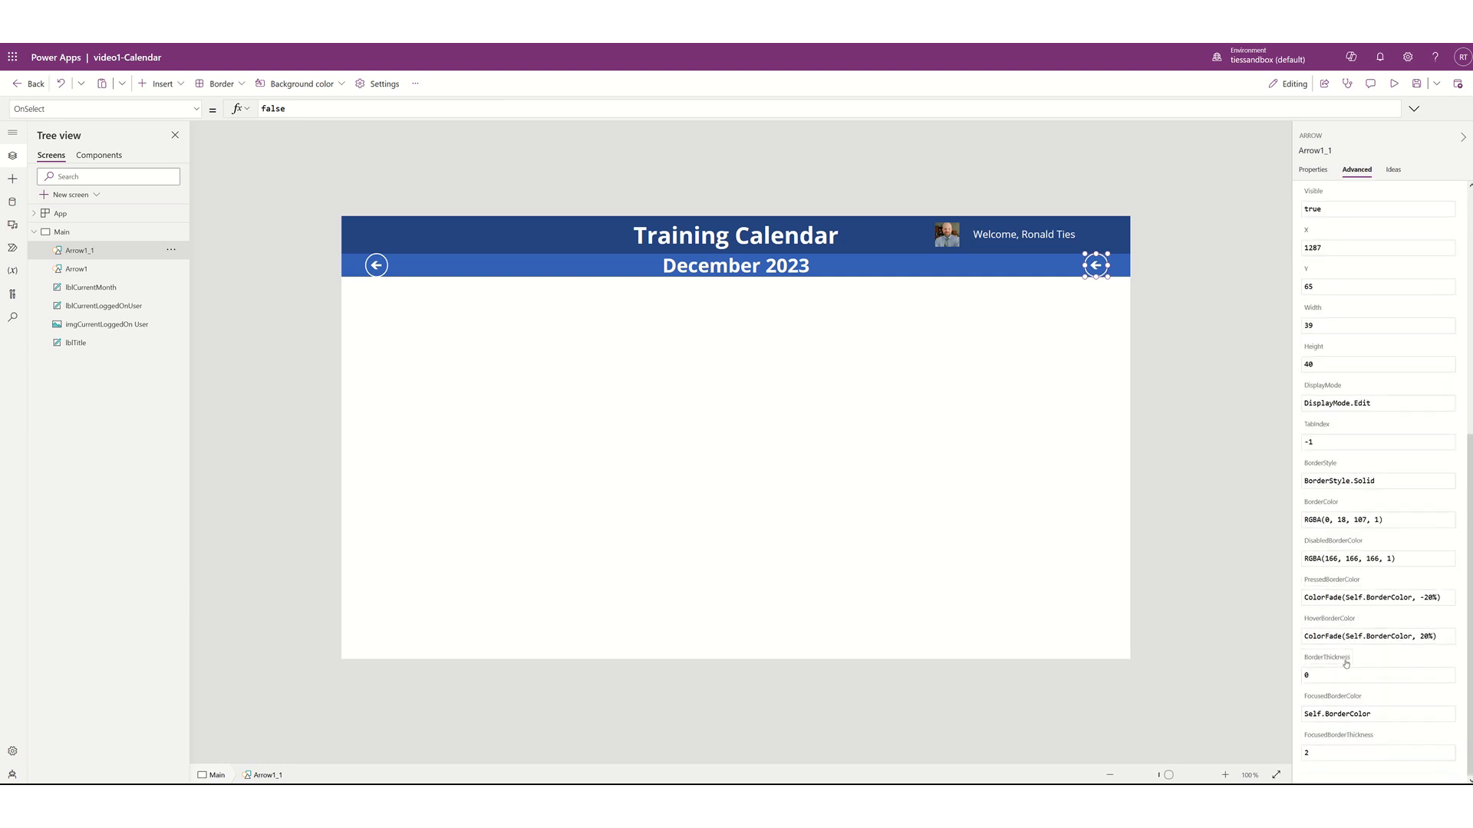
pyautogui.scroll(5, 1346, 664)
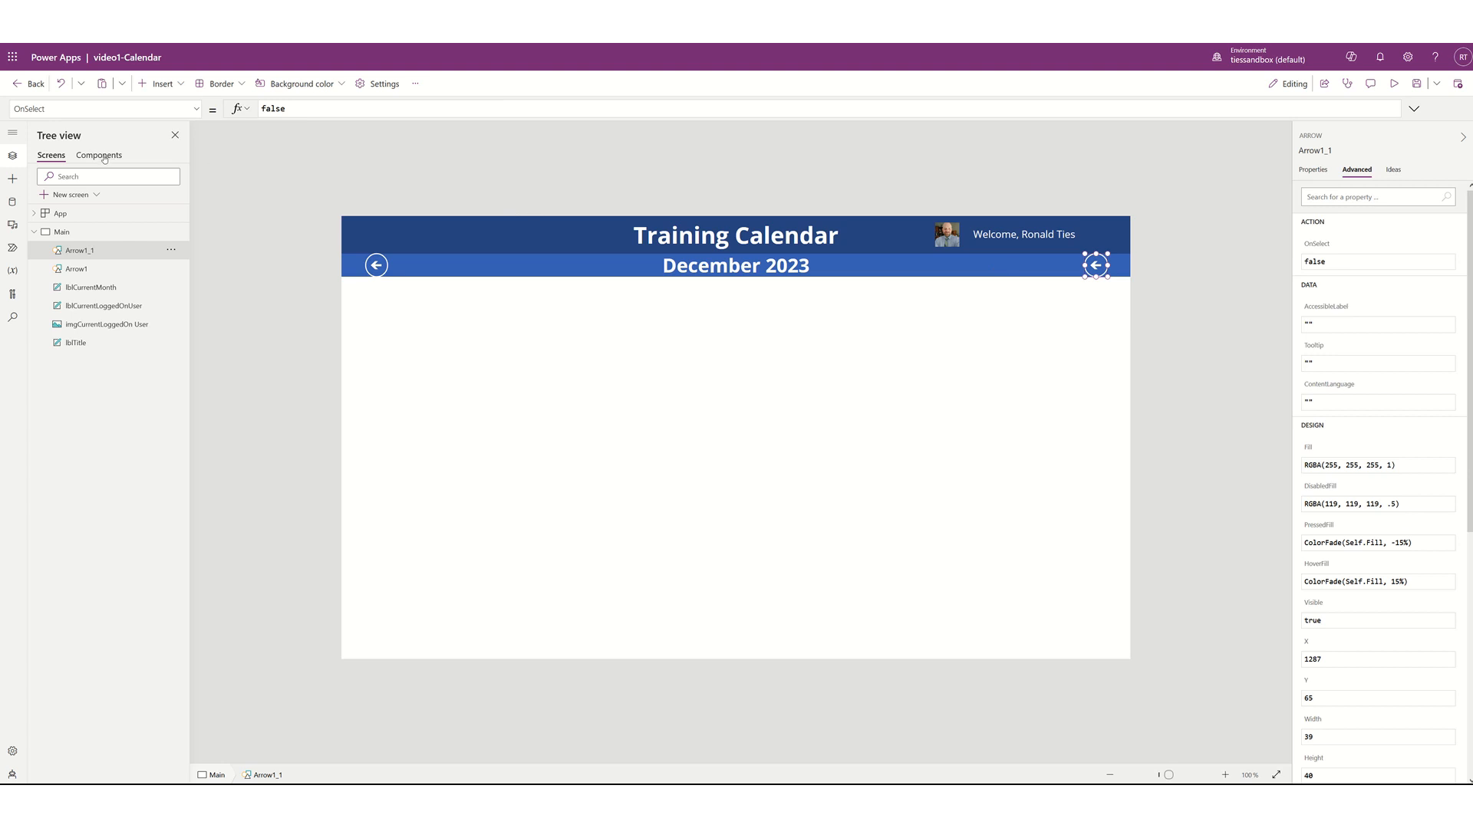
pyautogui.click(194, 111)
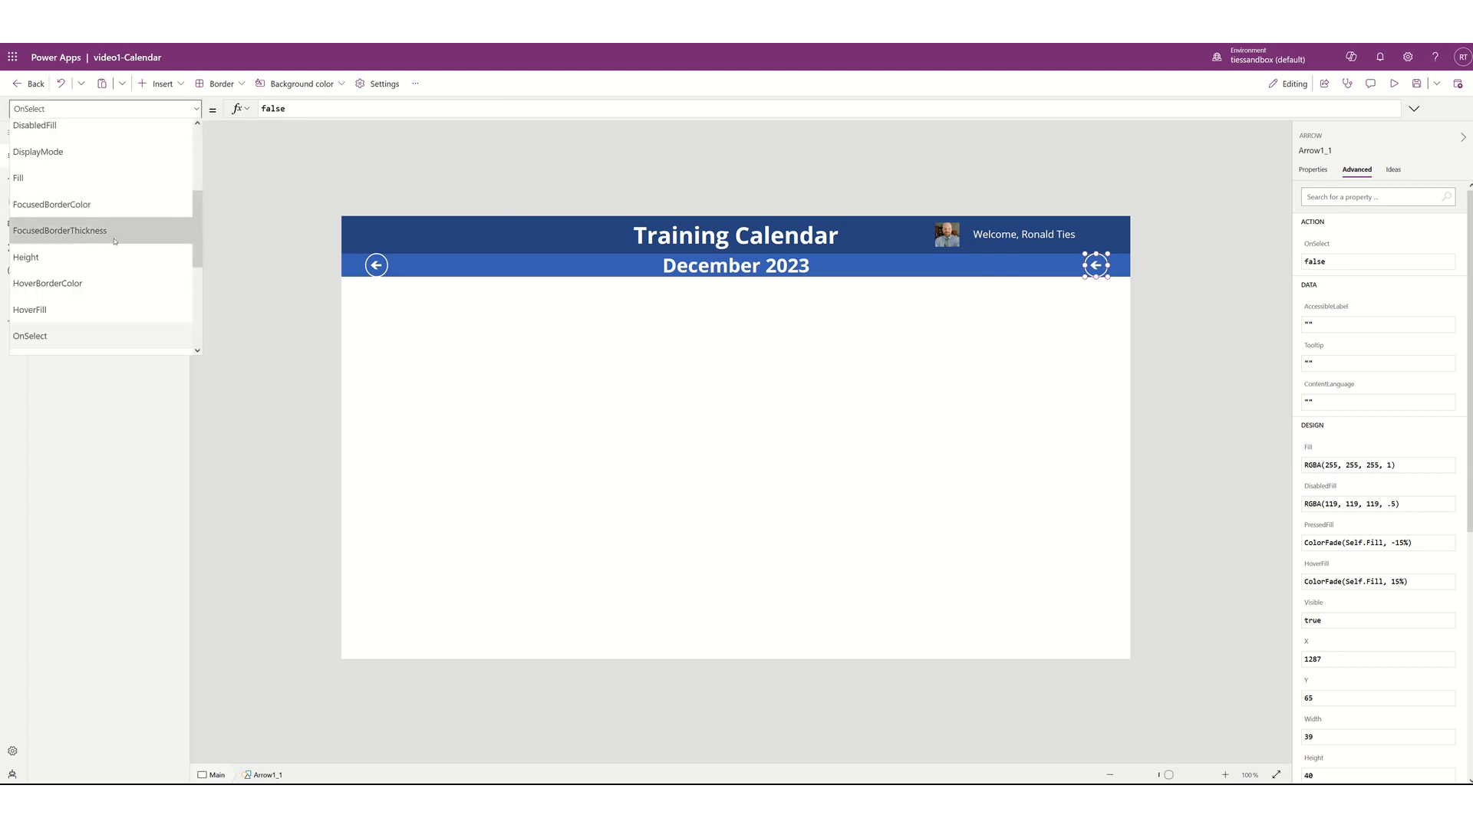
pyautogui.scroll(-3, 114, 241)
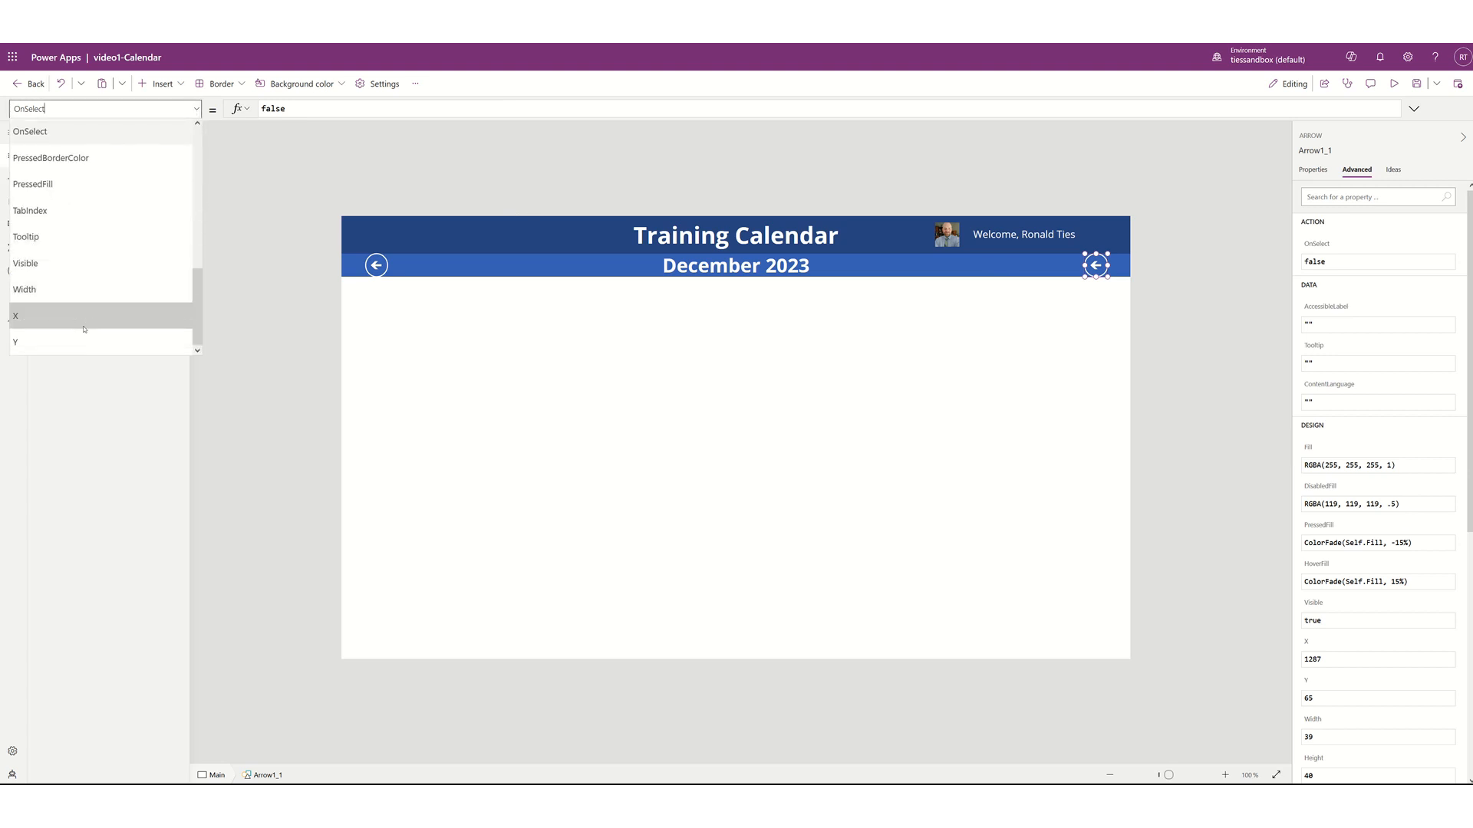
pyautogui.scroll(5, 88, 218)
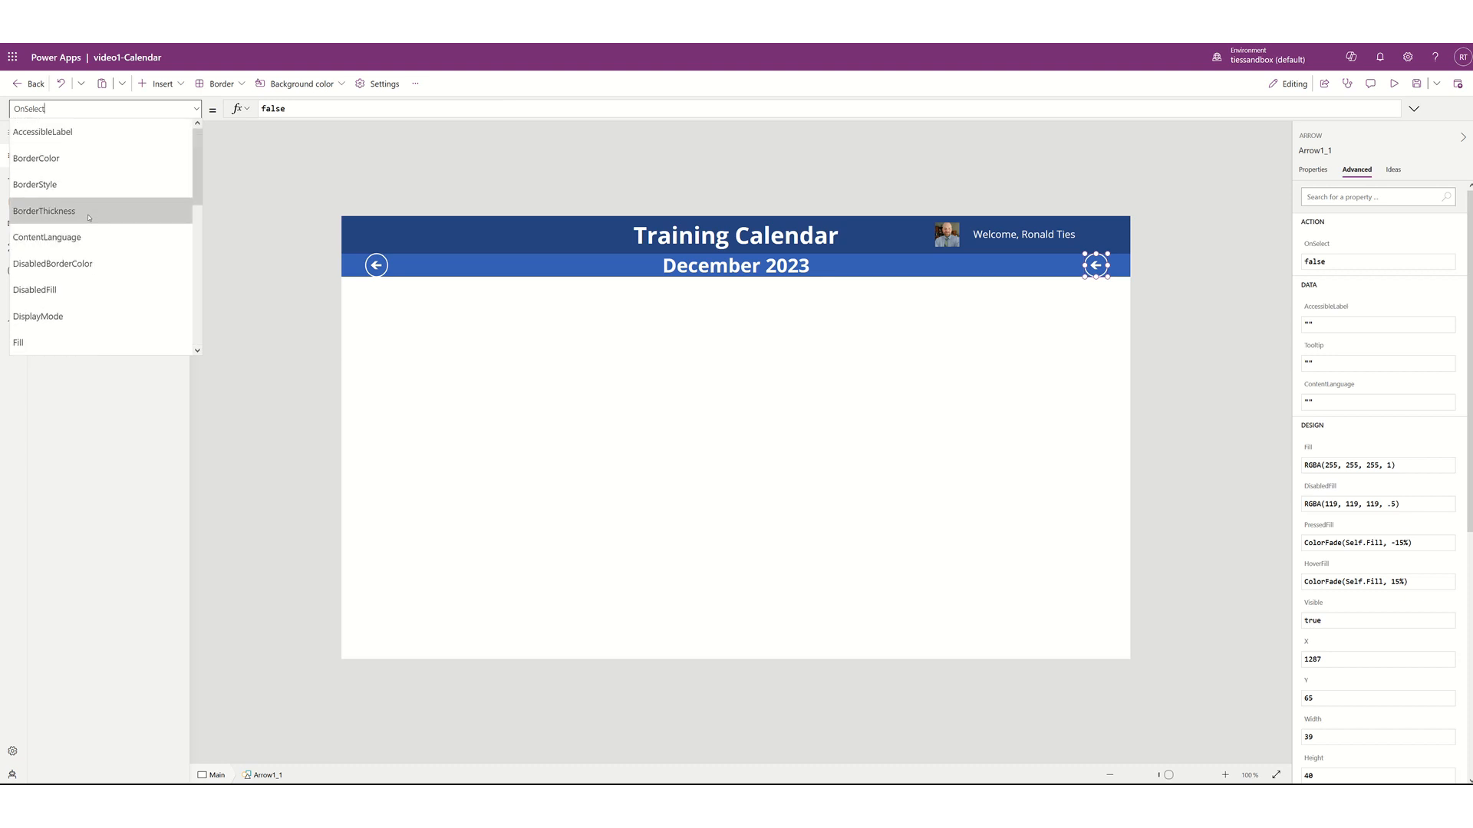
# Look through the insertable icons for left and right arrows that could replace the back arrow shapes
pyautogui.click(385, 267)
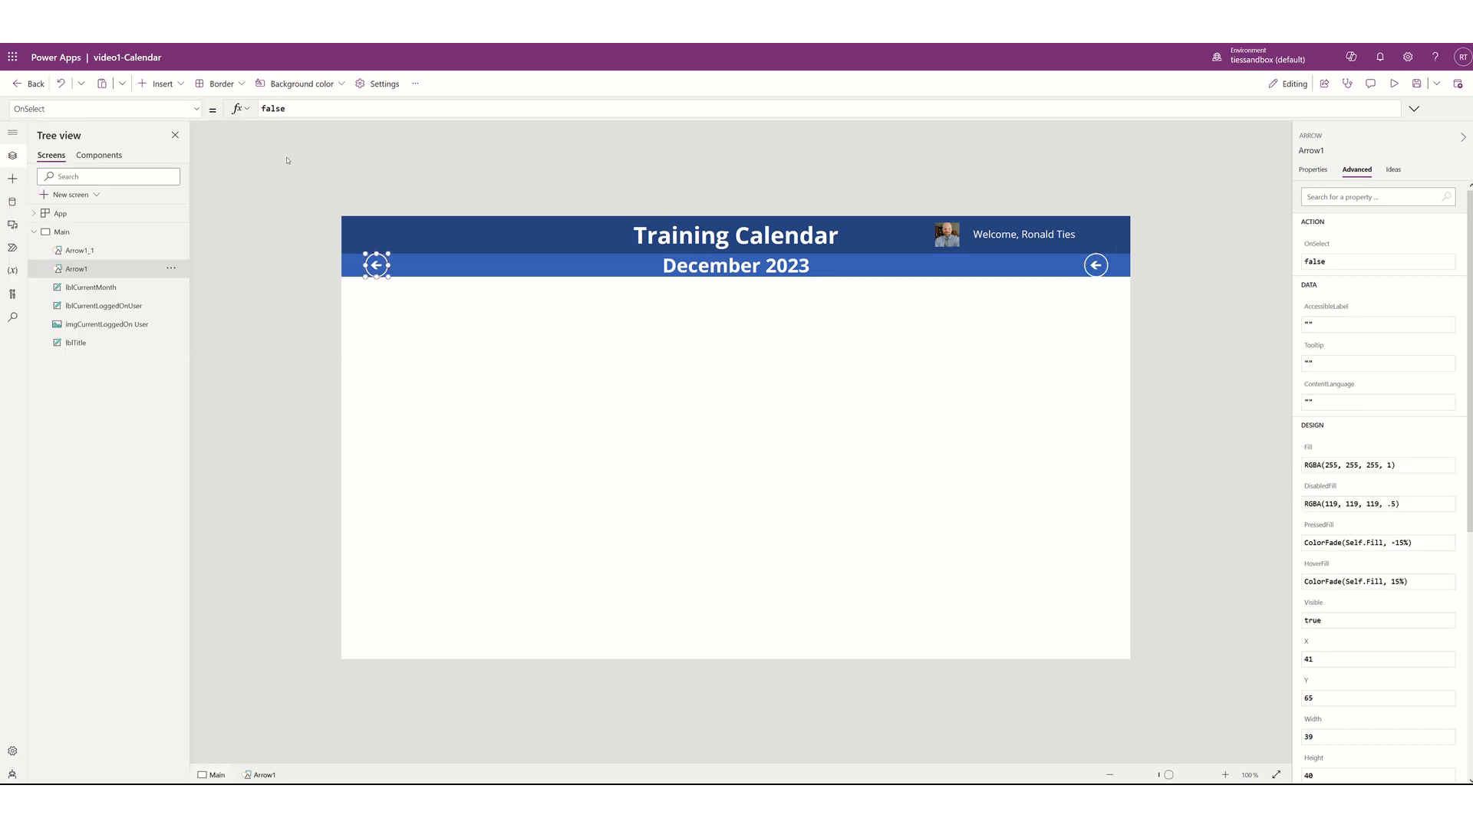
pyautogui.click(161, 83)
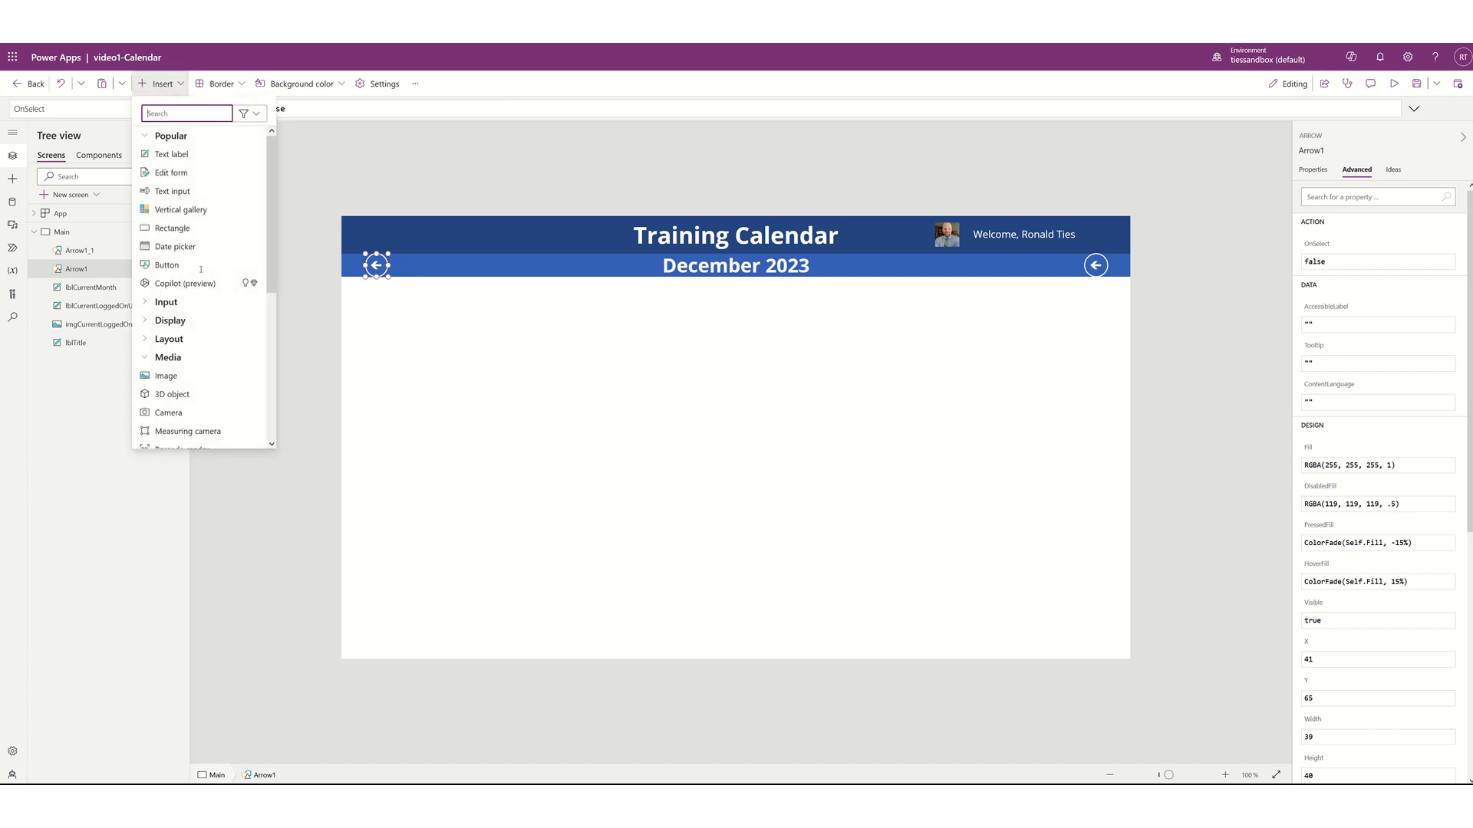
pyautogui.scroll(-3, 201, 341)
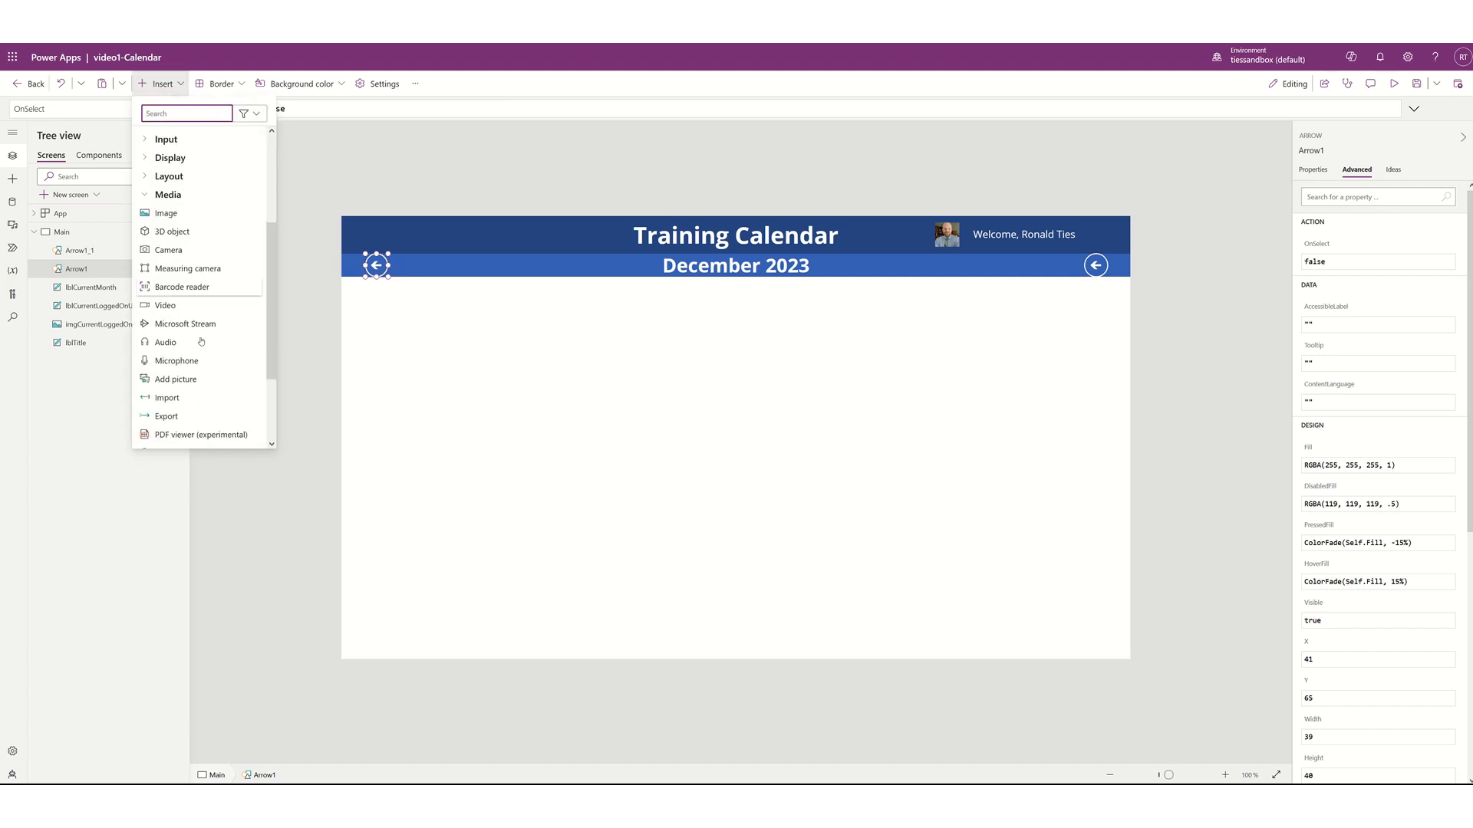
pyautogui.scroll(3, 201, 341)
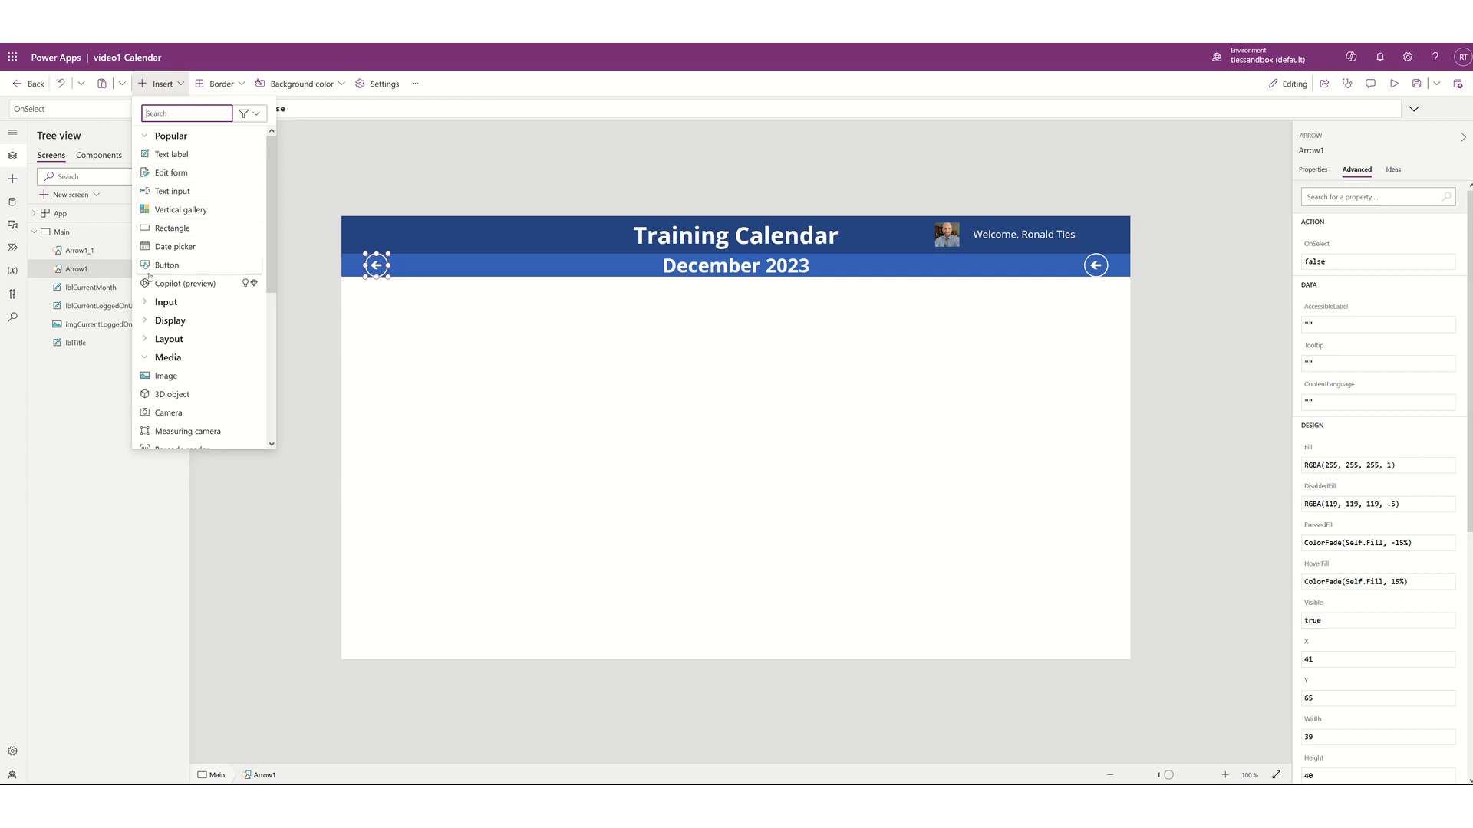
pyautogui.click(145, 362)
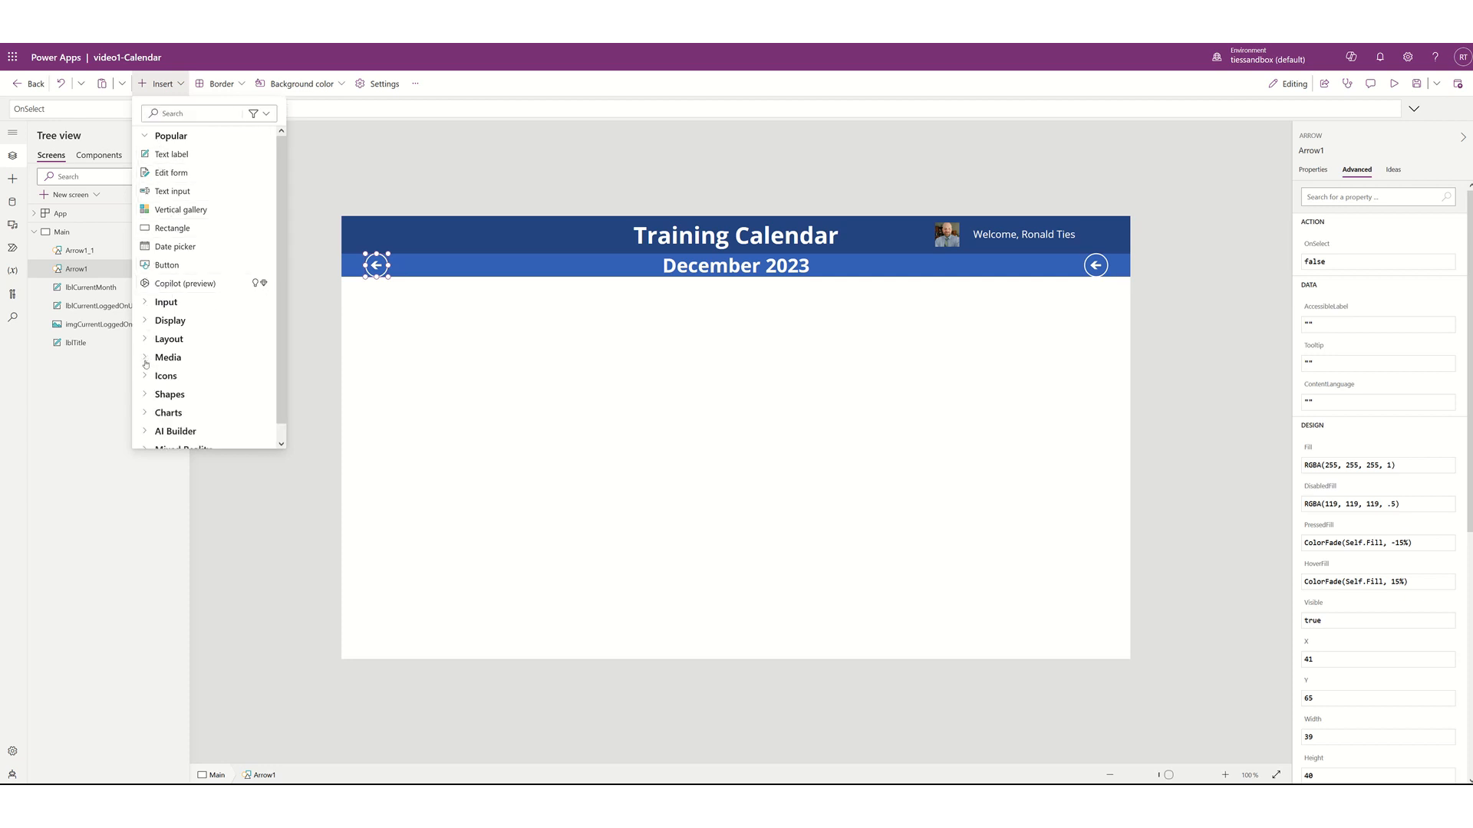
pyautogui.click(150, 377)
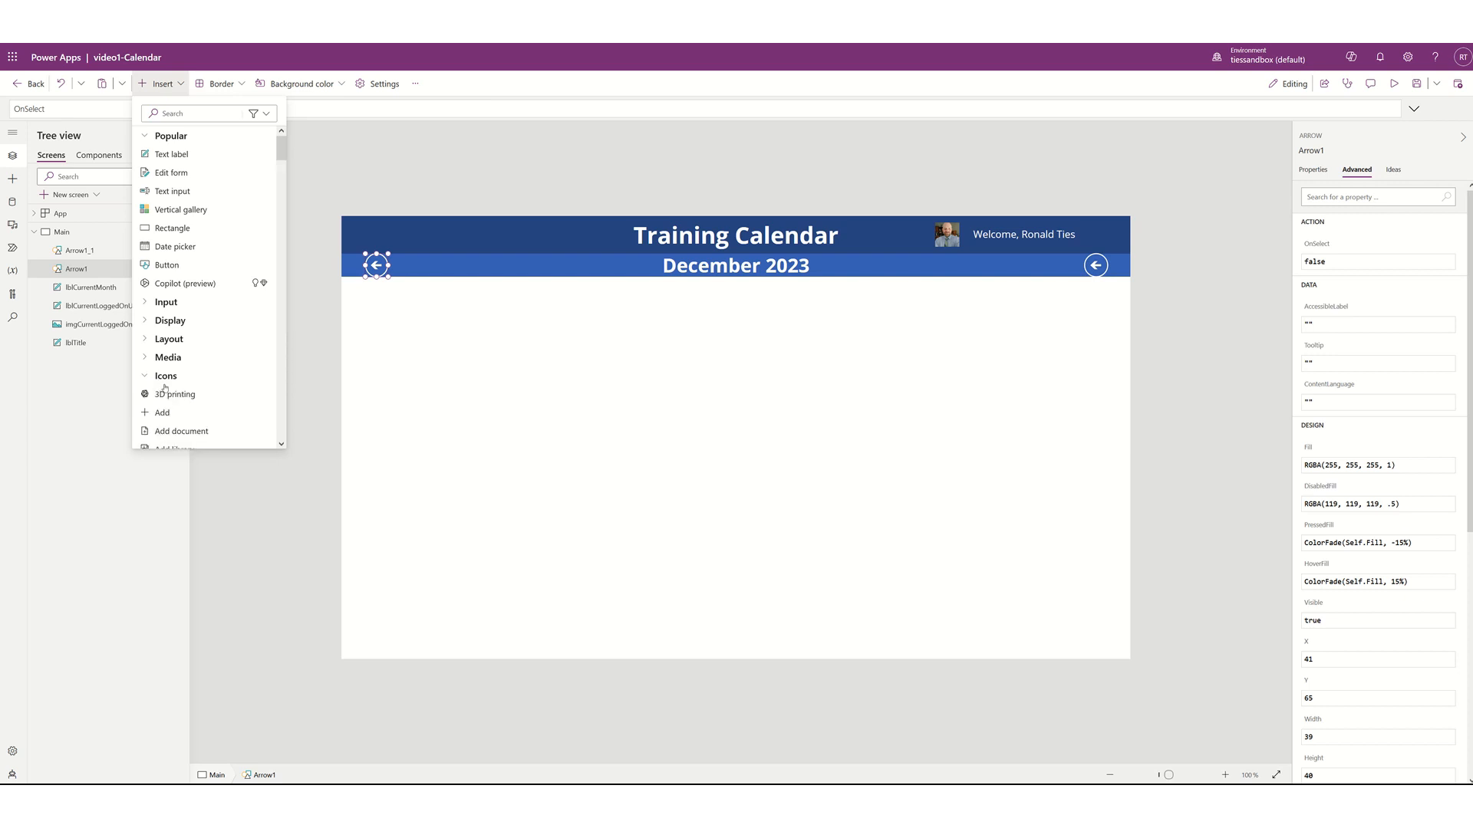
pyautogui.scroll(-5, 164, 388)
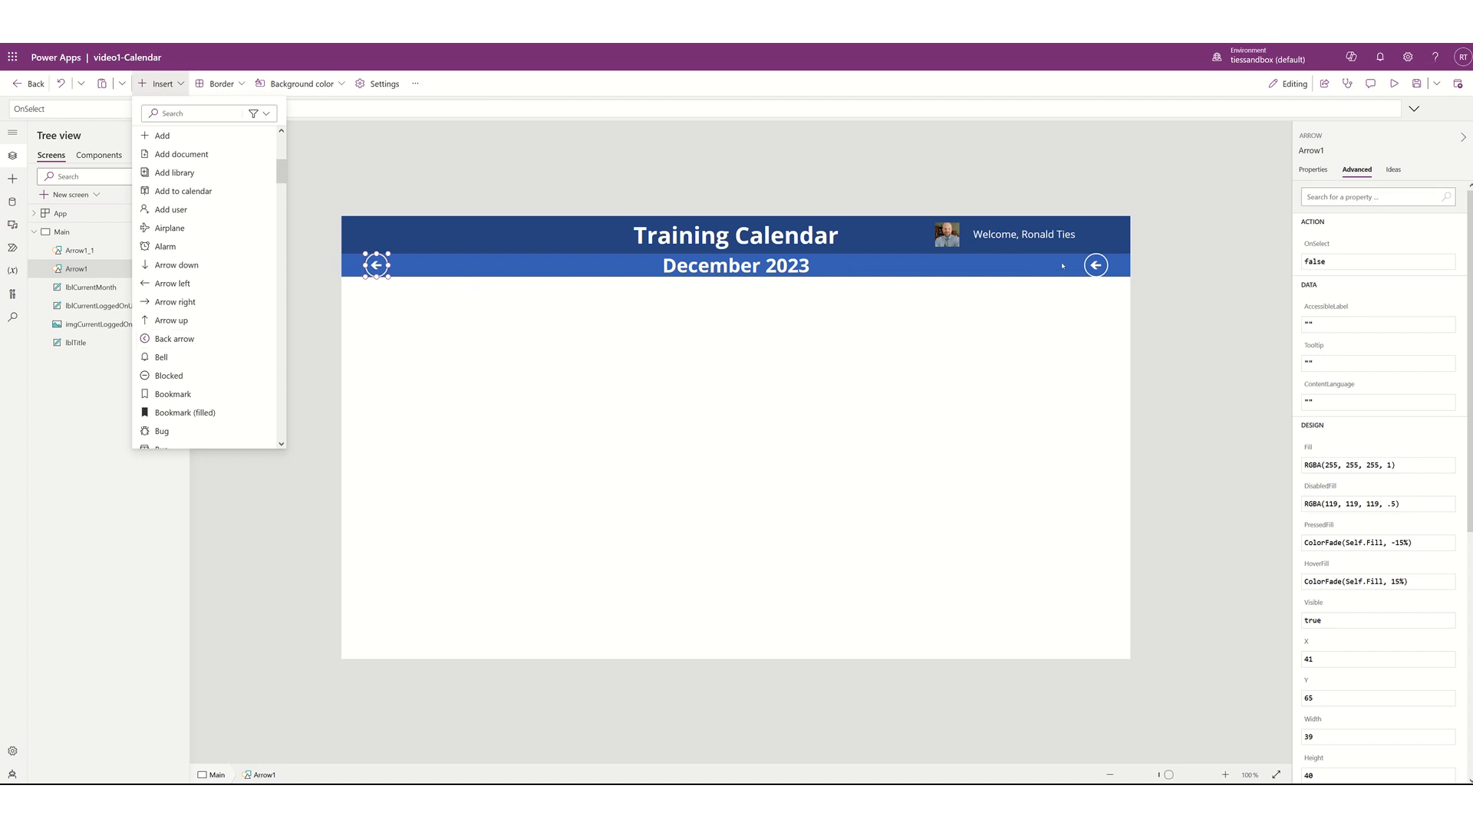
# Delete both back arrow shapes from the ends of the month bar
pyautogui.keyDown('shift'); pyautogui.click(1095, 265); pyautogui.keyUp('shift')
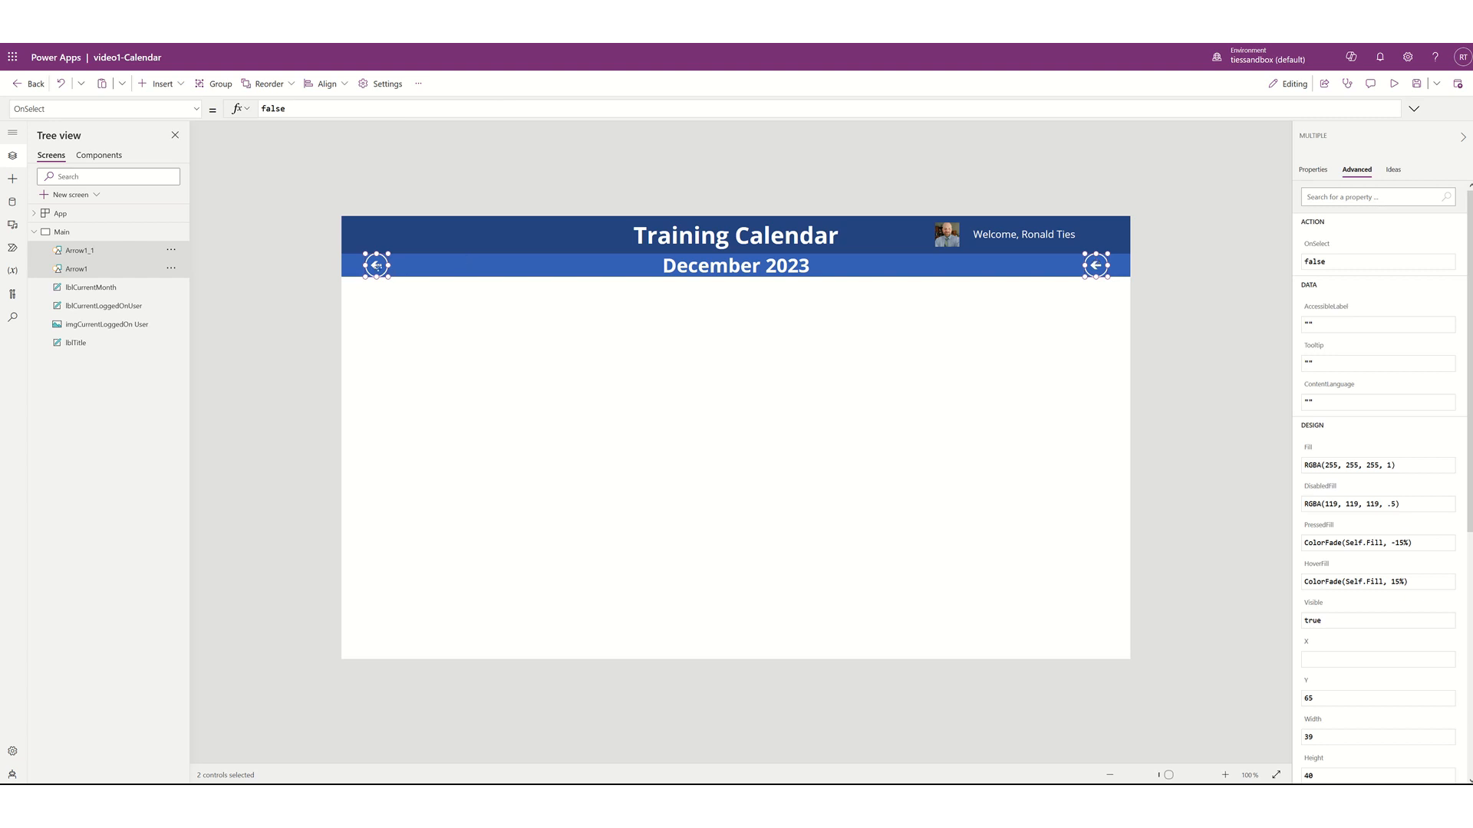
pyautogui.click(455, 263)
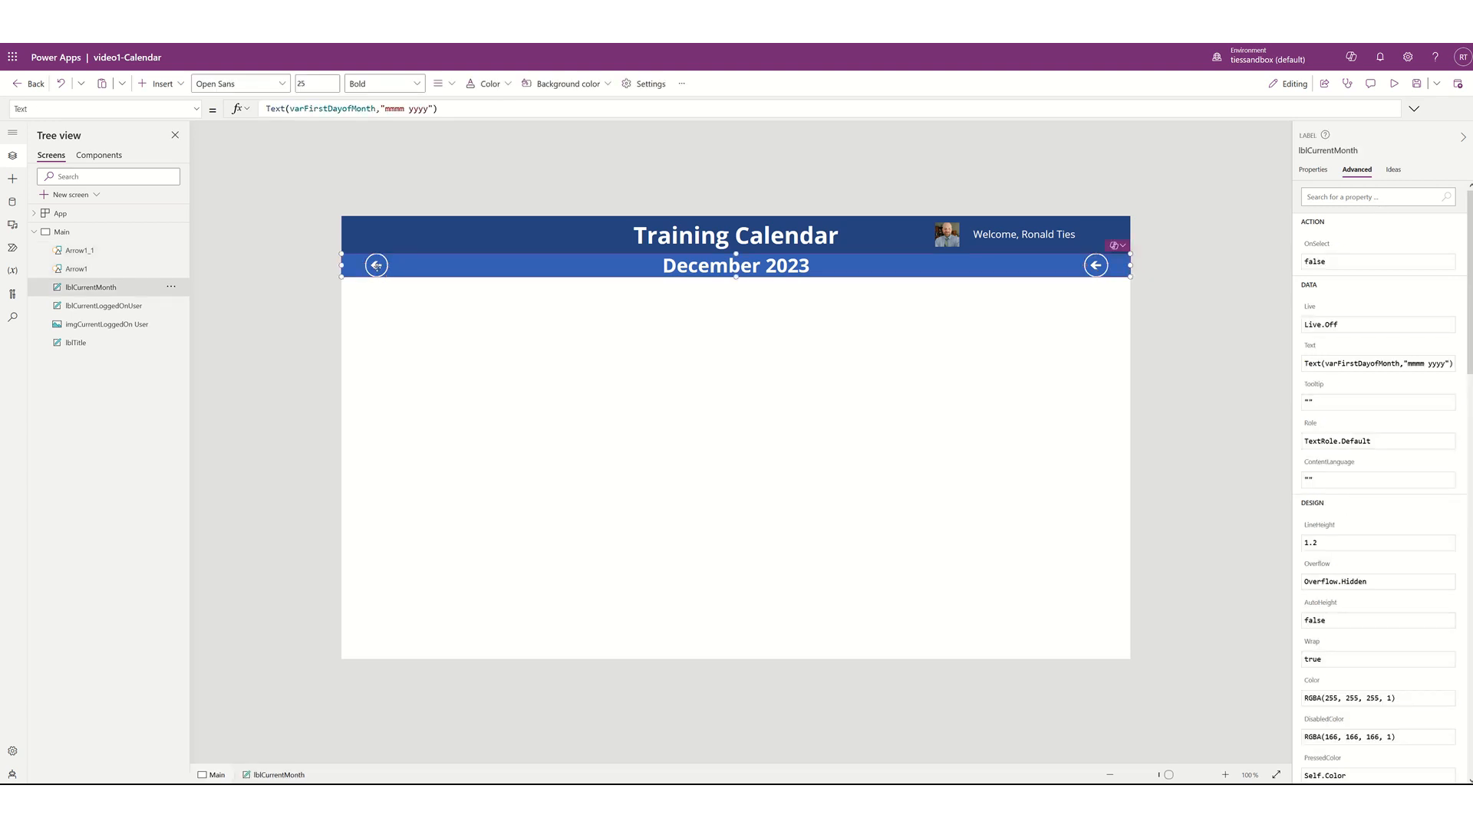
pyautogui.click(378, 302)
pyautogui.click(376, 266)
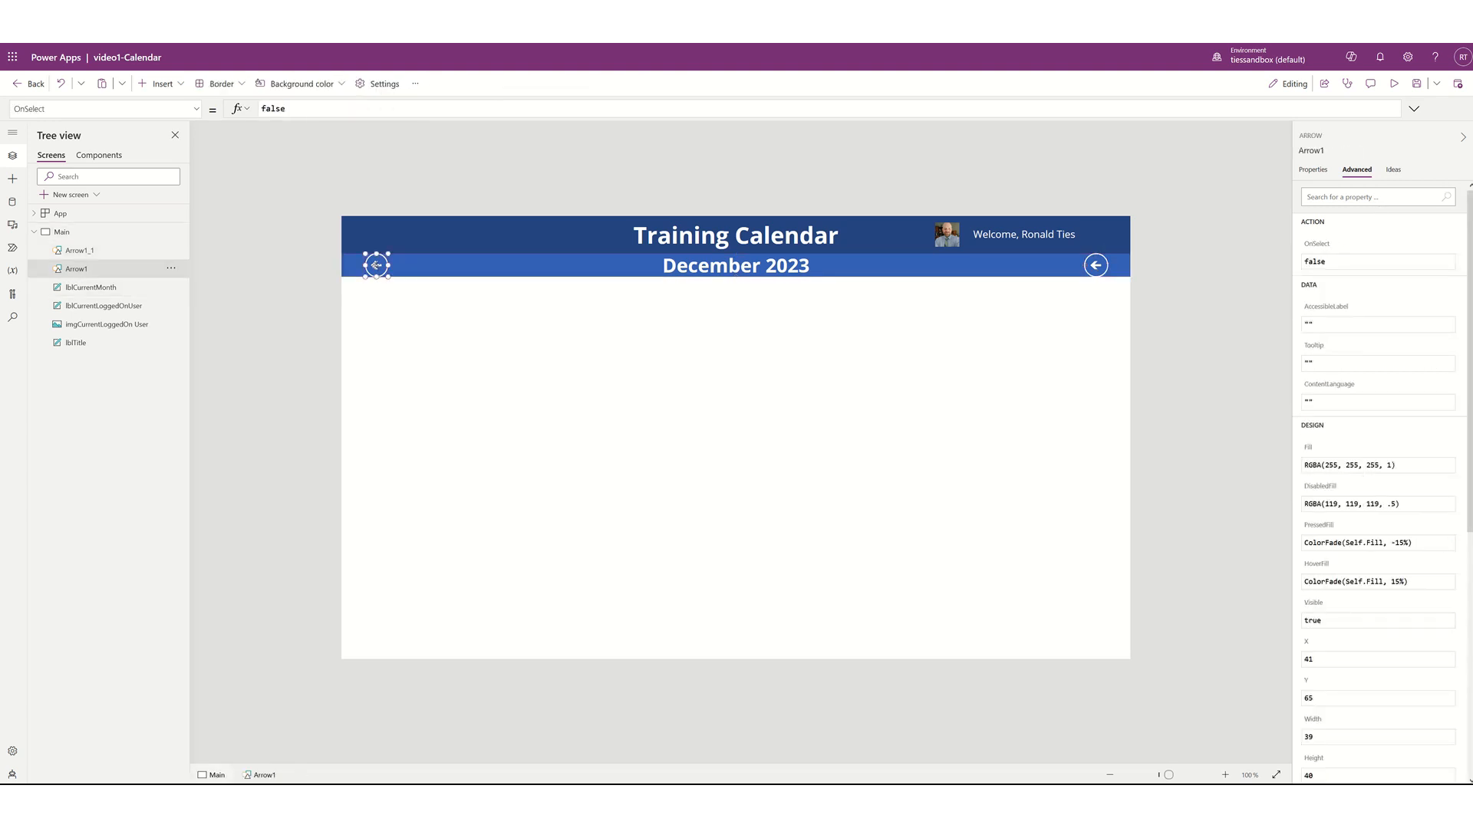
pyautogui.press('Delete')
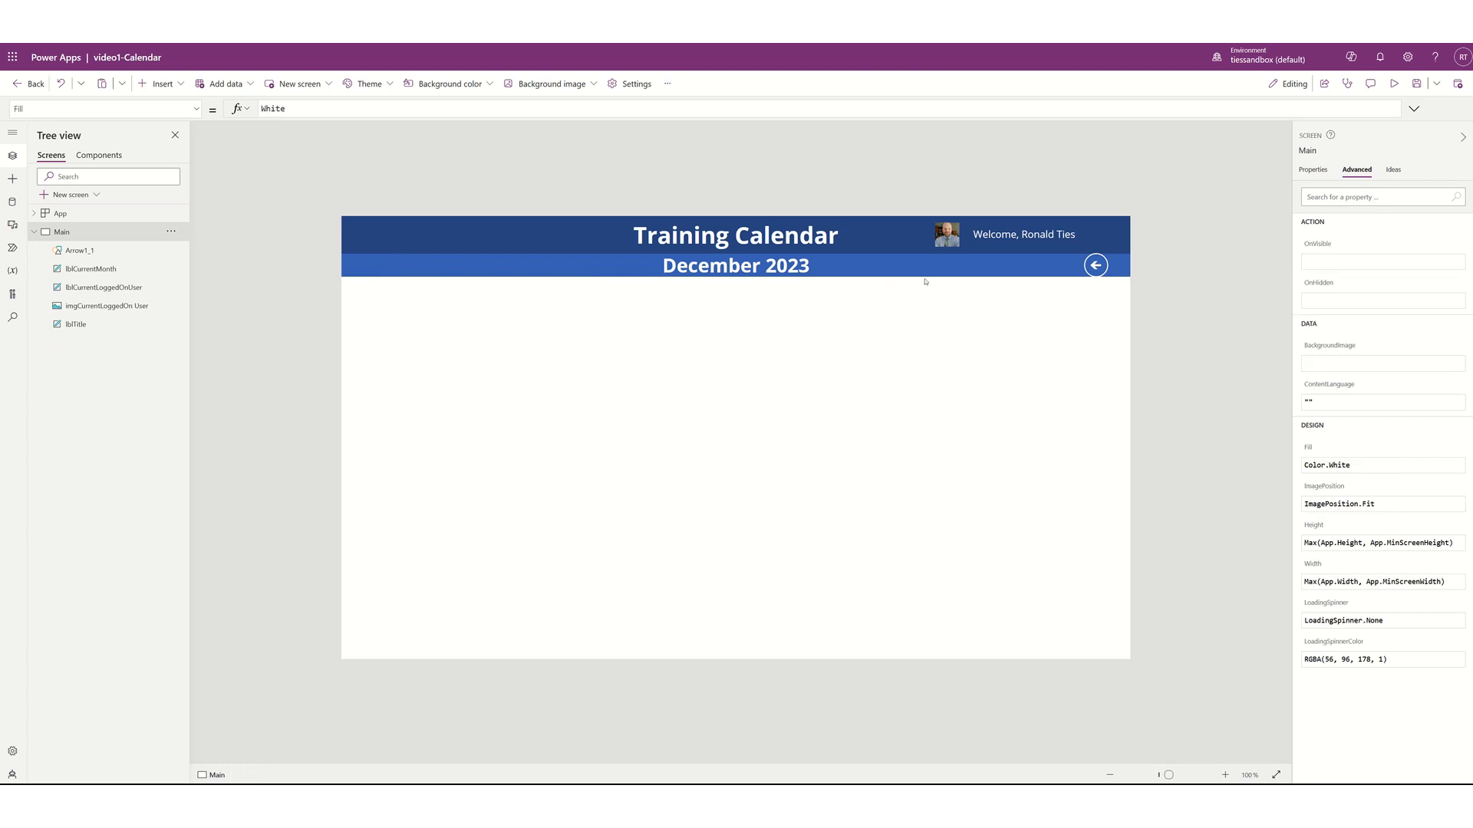
pyautogui.click(1096, 264)
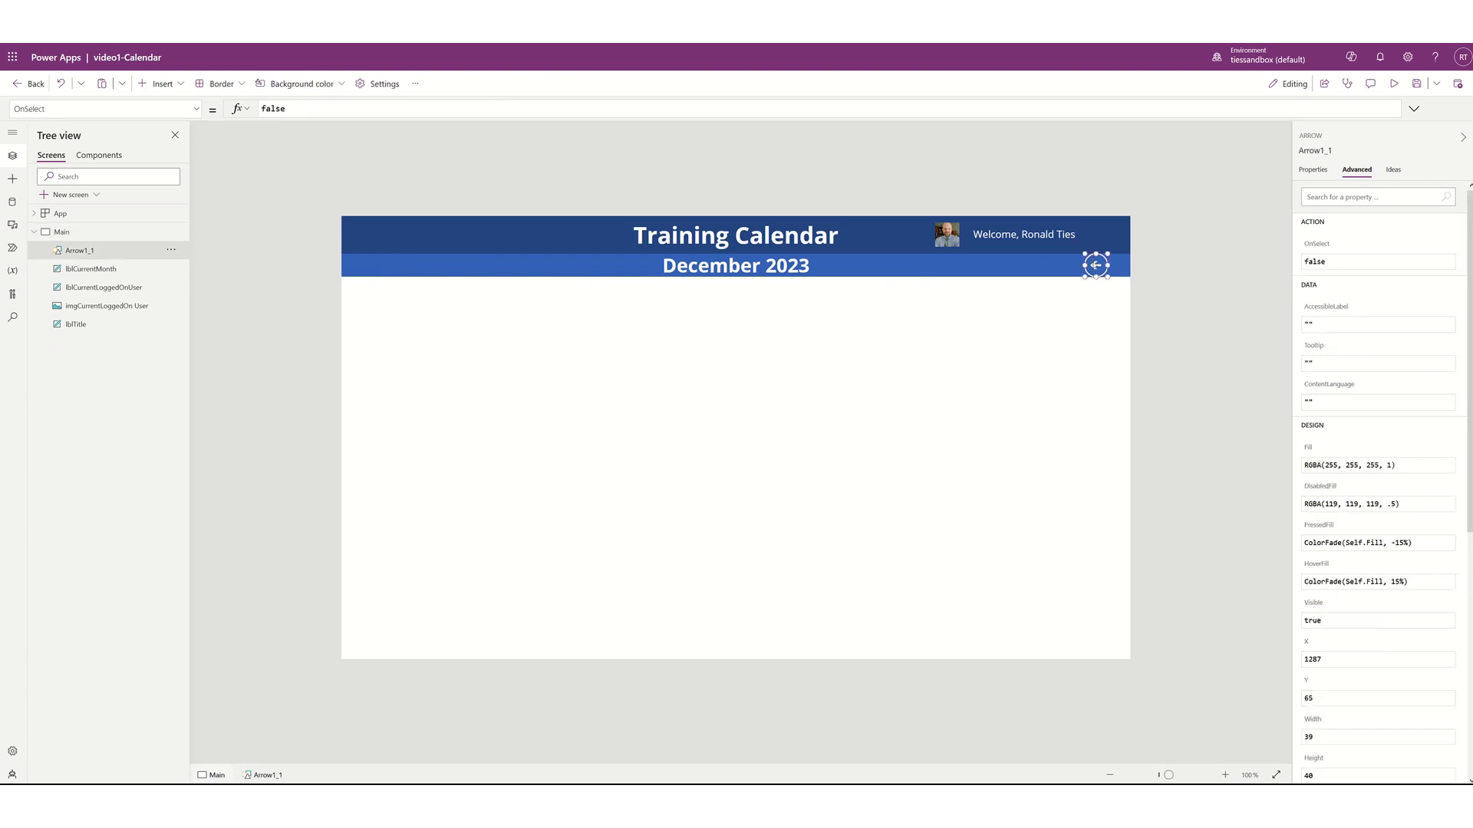
pyautogui.press('Delete')
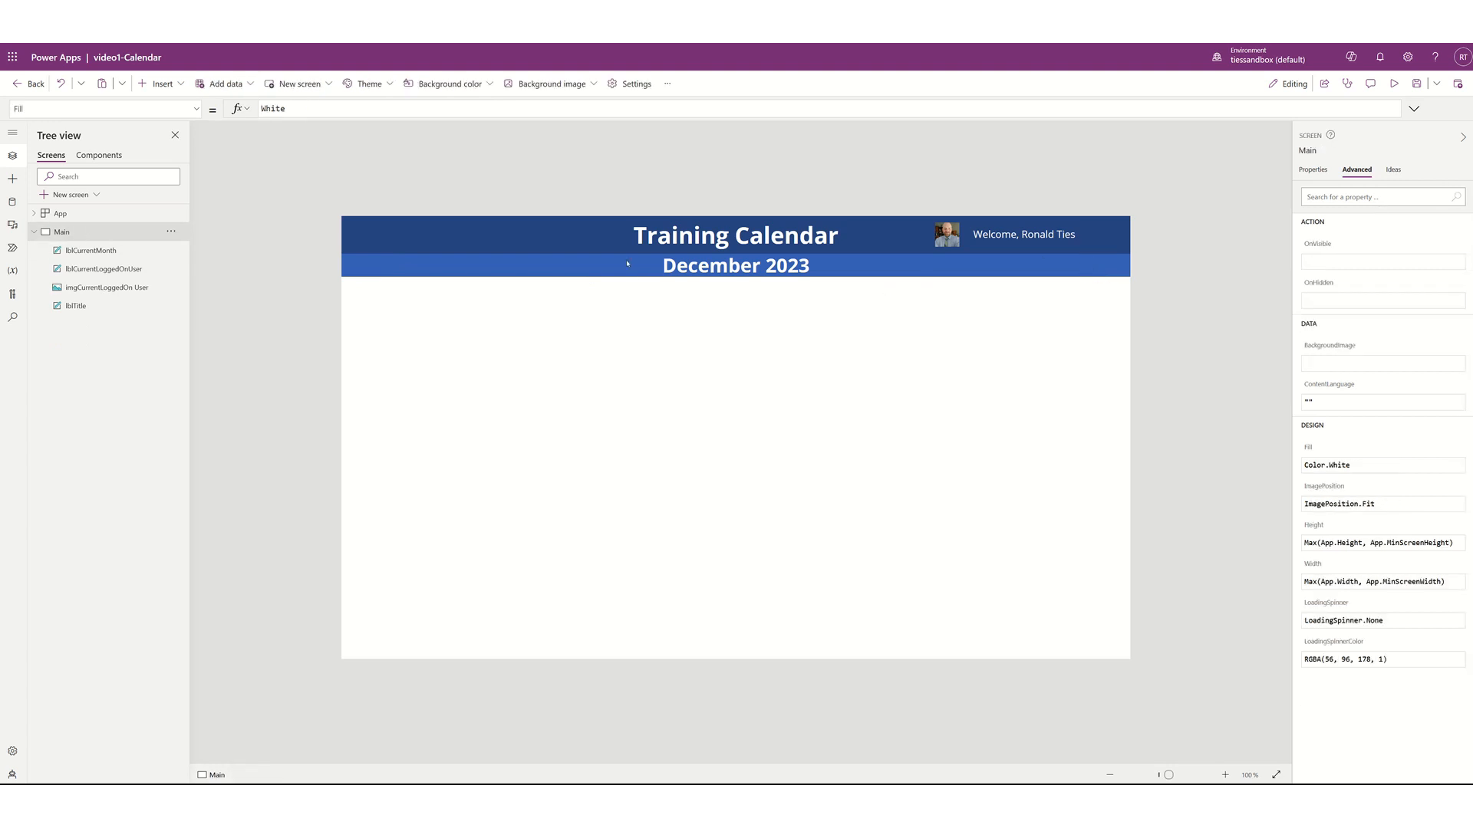
# Insert a Left icon at the left end of the month bar, resized to about 41 by 39 at X 40, Y 65
pyautogui.click(181, 84)
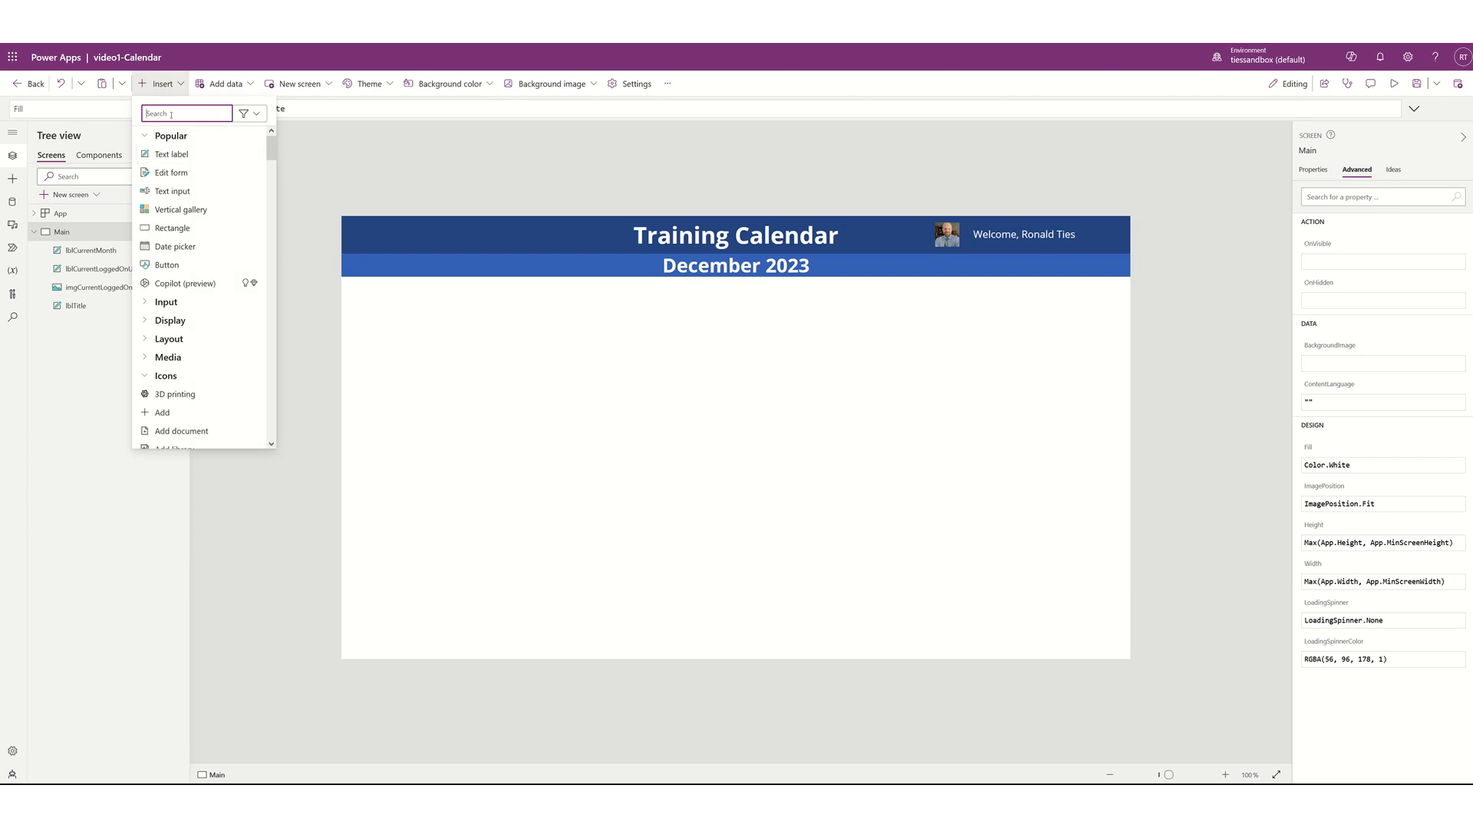
pyautogui.write('left')
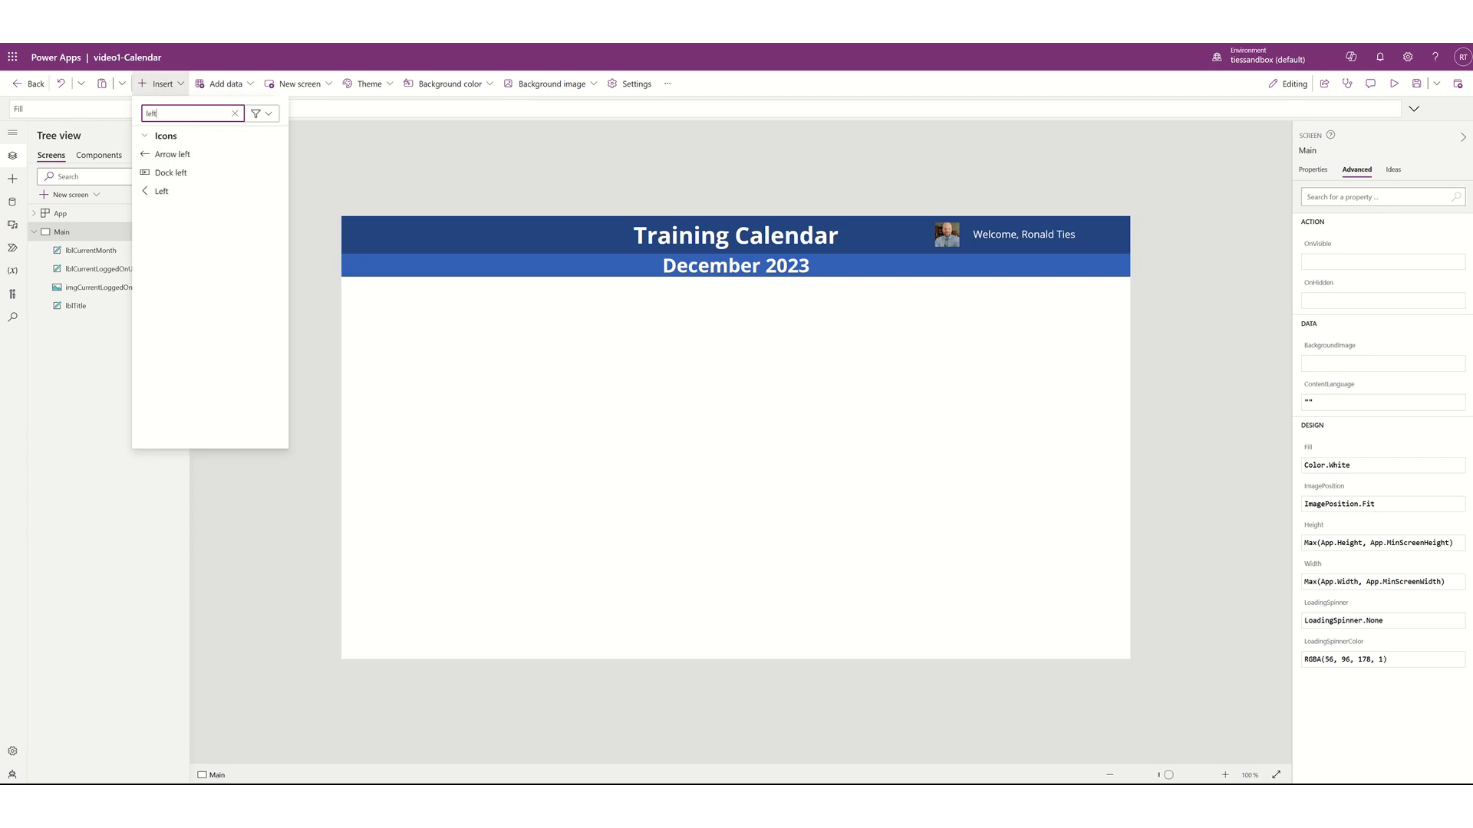
pyautogui.click(160, 191)
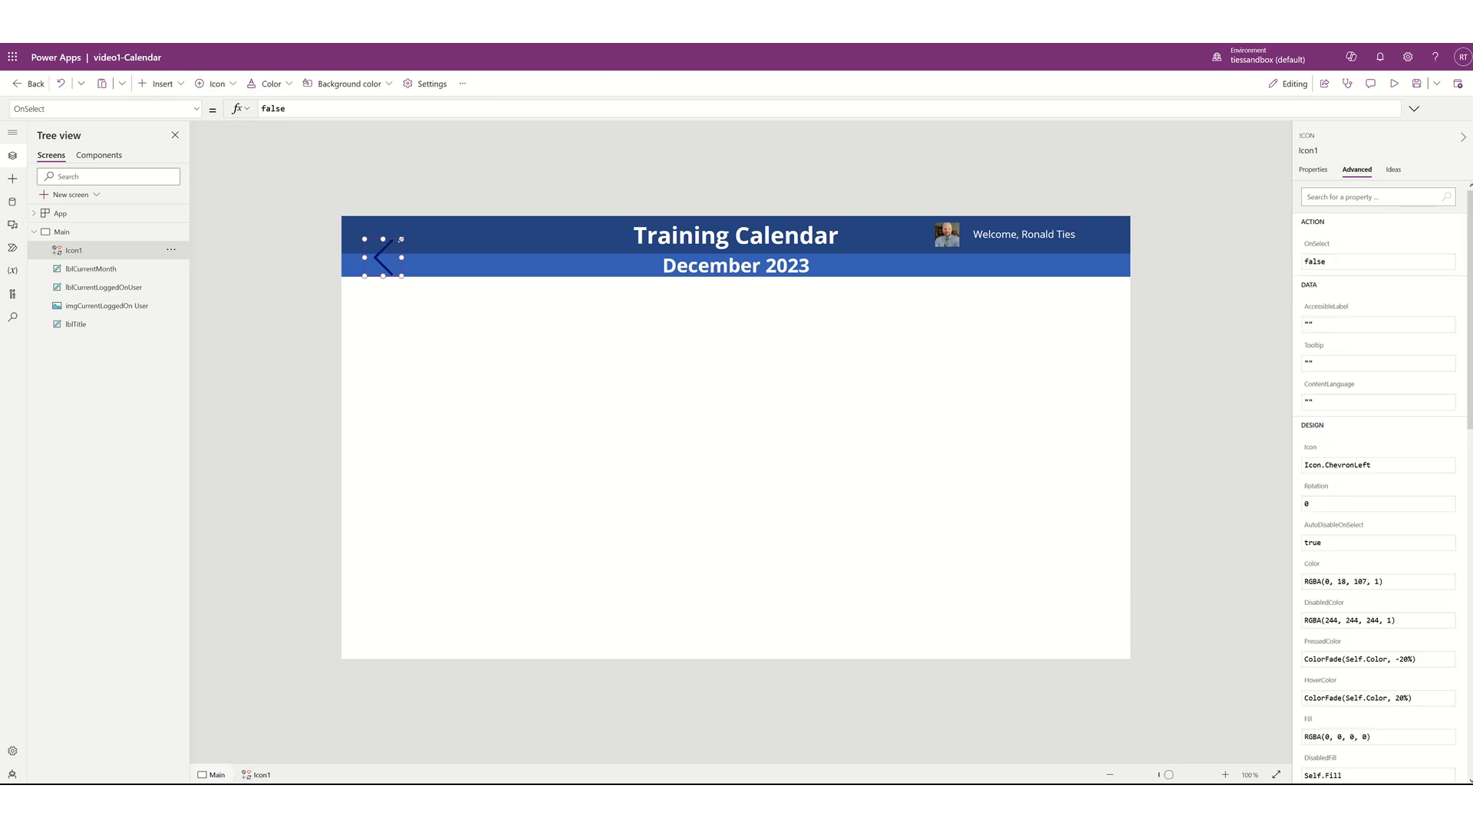
pyautogui.moveTo(401, 238); pyautogui.dragTo(388, 256)
# Set the color of the Left icon in the month bar to white
pyautogui.click(1315, 169)
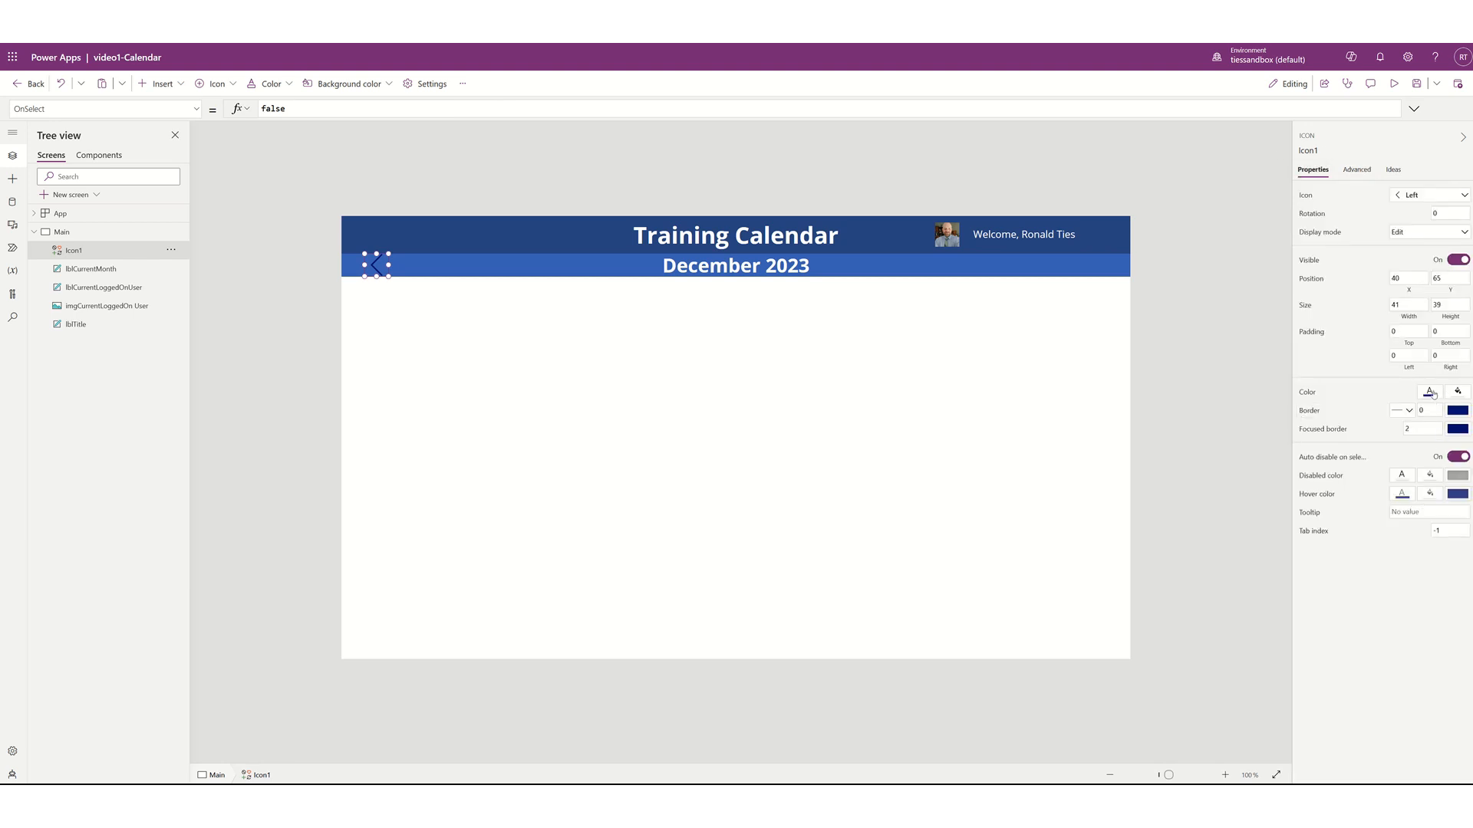
pyautogui.click(1431, 392)
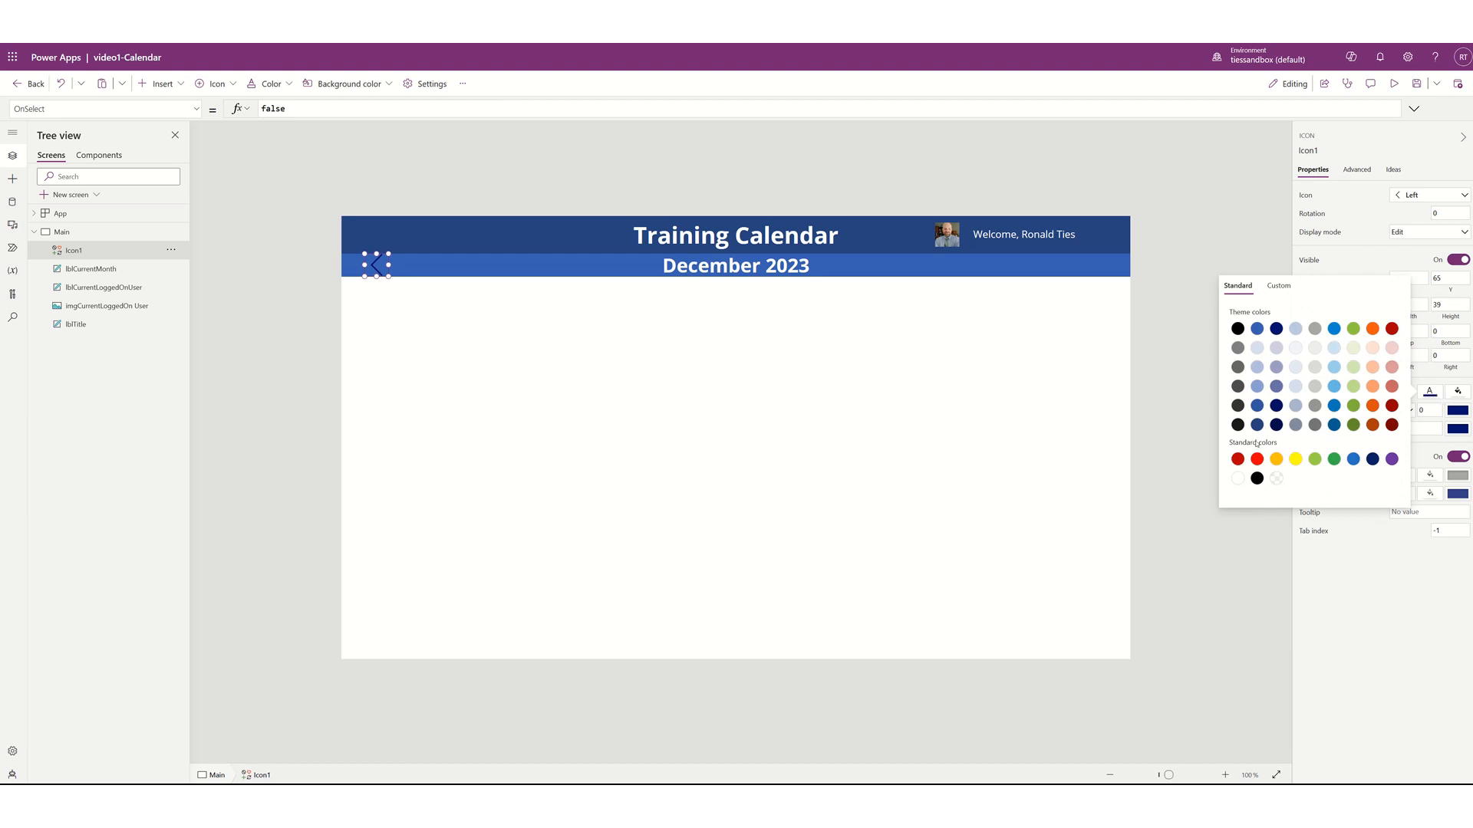
pyautogui.click(1237, 478)
pyautogui.click(375, 266)
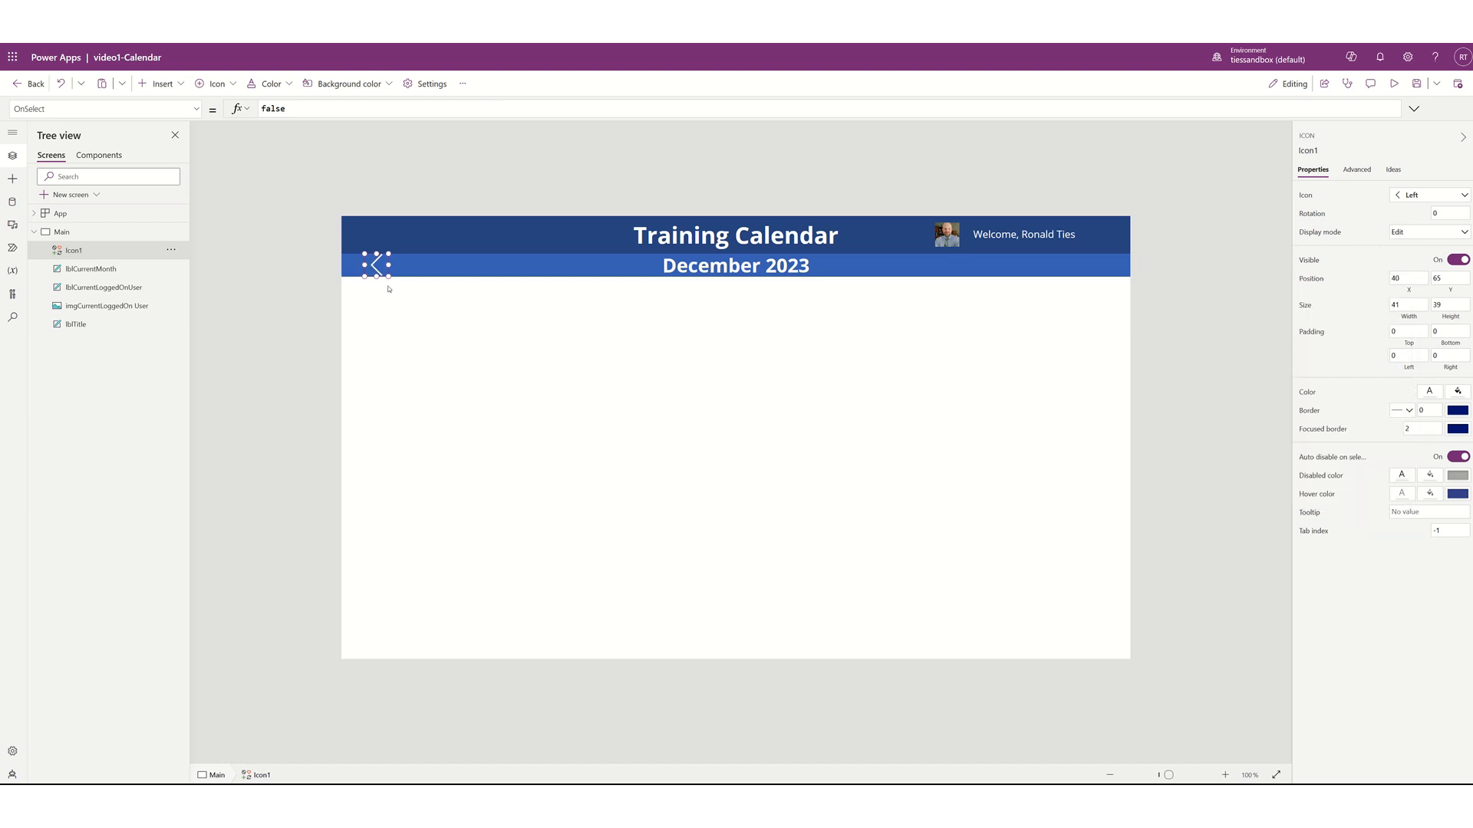
pyautogui.click(399, 266)
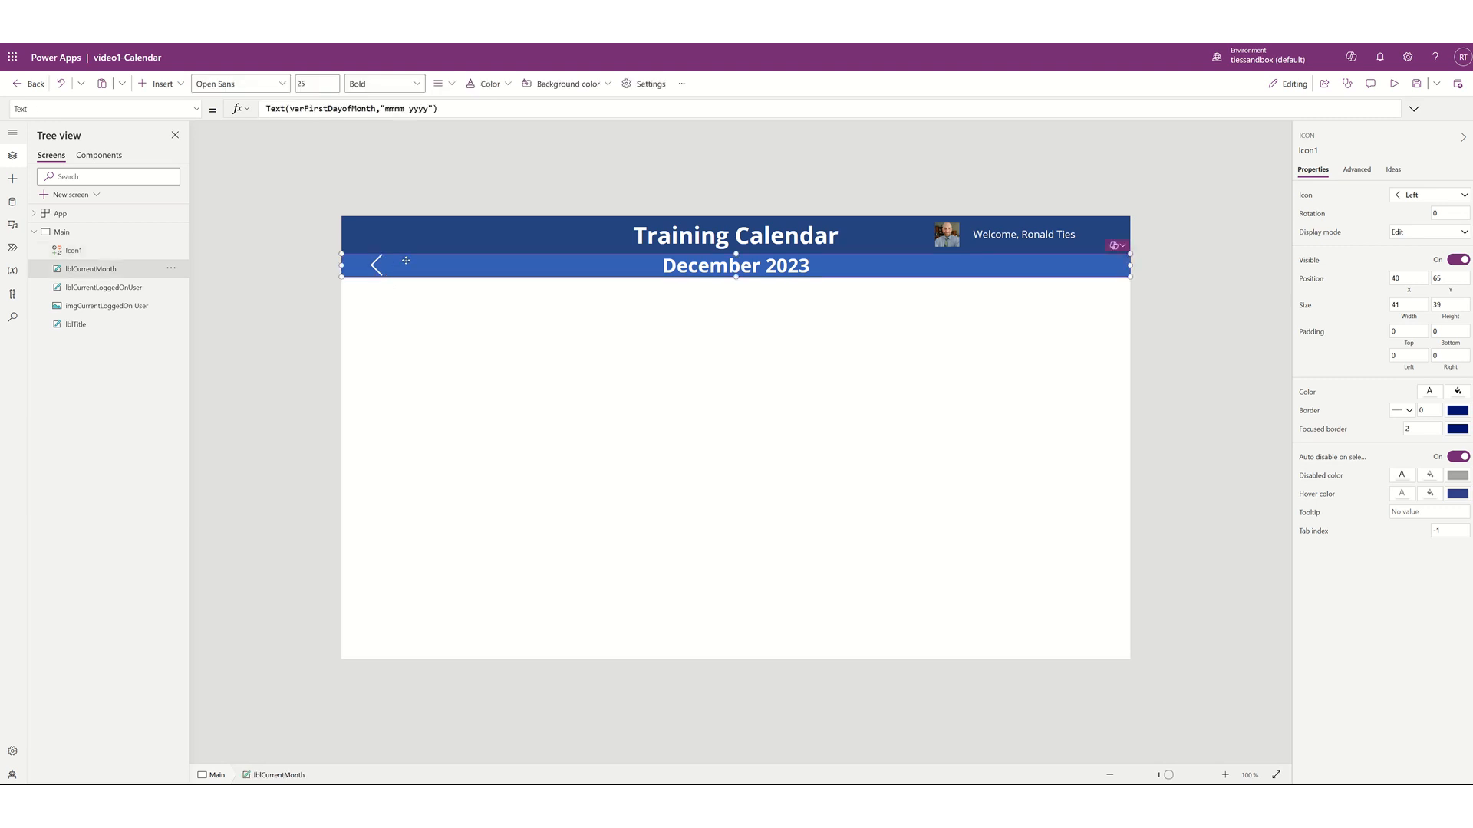
pyautogui.click(386, 314)
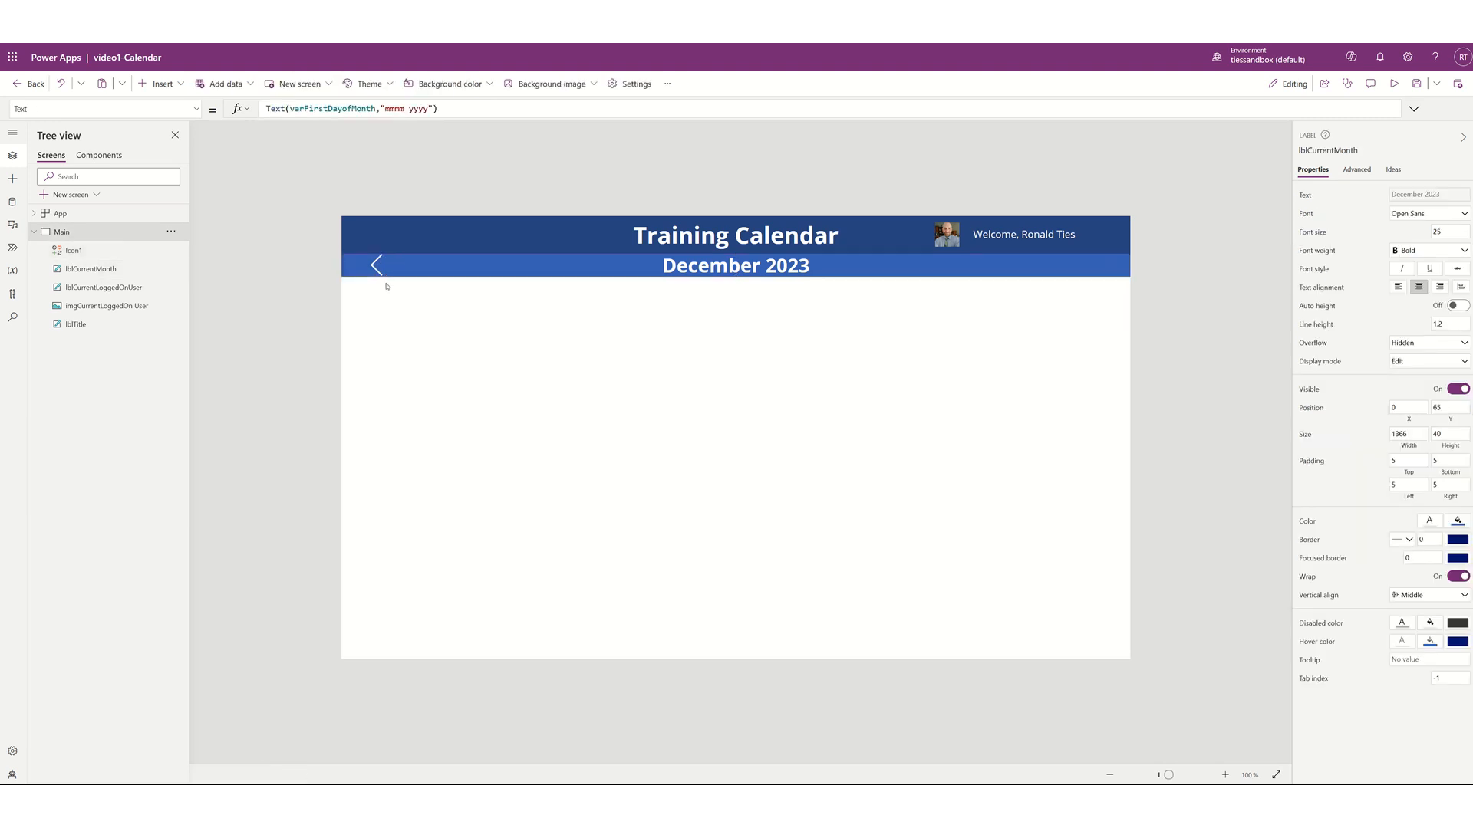
# Duplicate the Left icon and place the copy at the right end of the month bar, at about X 1272, Y 65
pyautogui.click(376, 266)
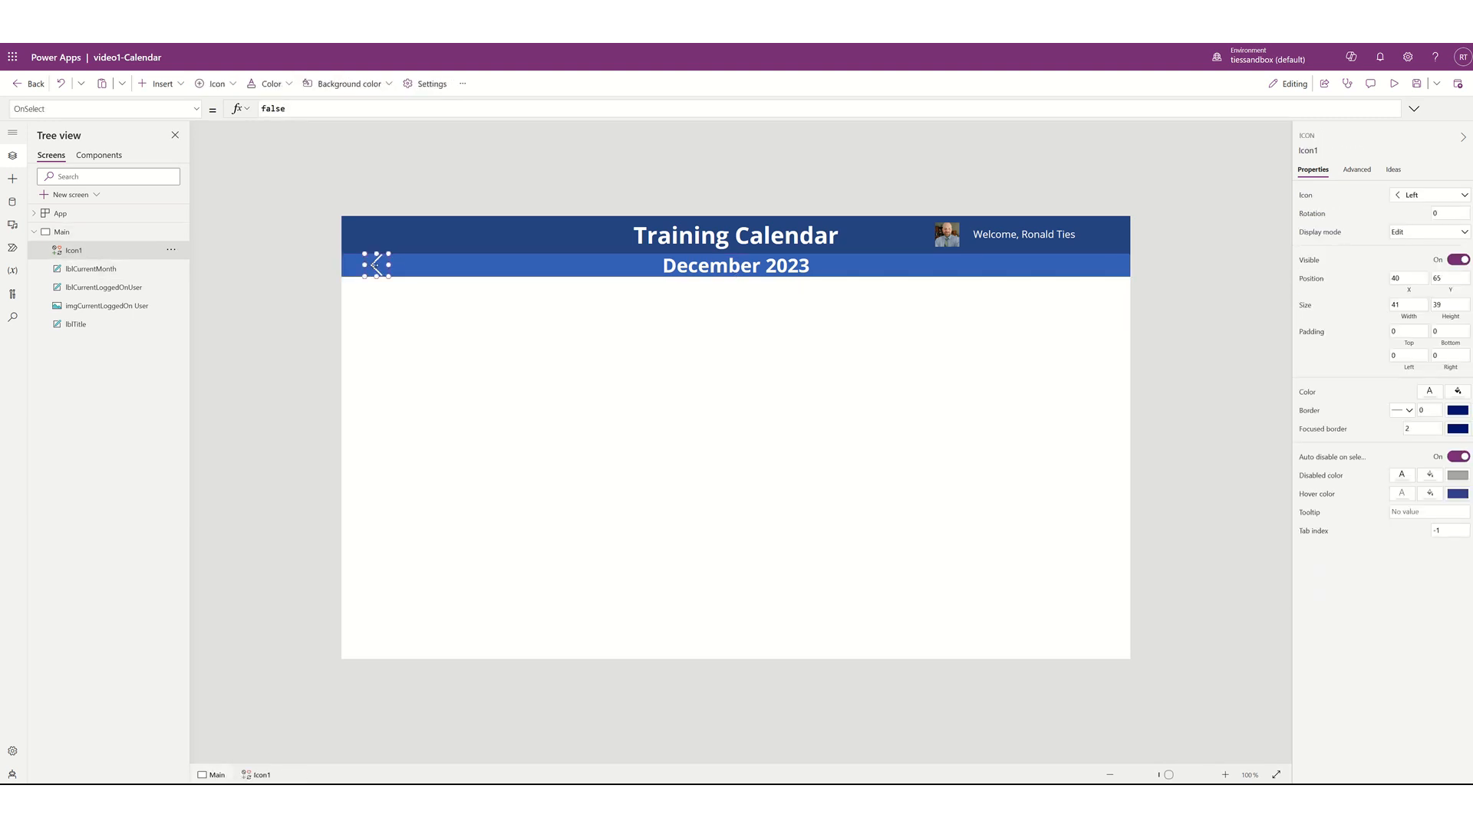
pyautogui.hotkey('ctrl', 'c')
pyautogui.hotkey('ctrl', 'v')
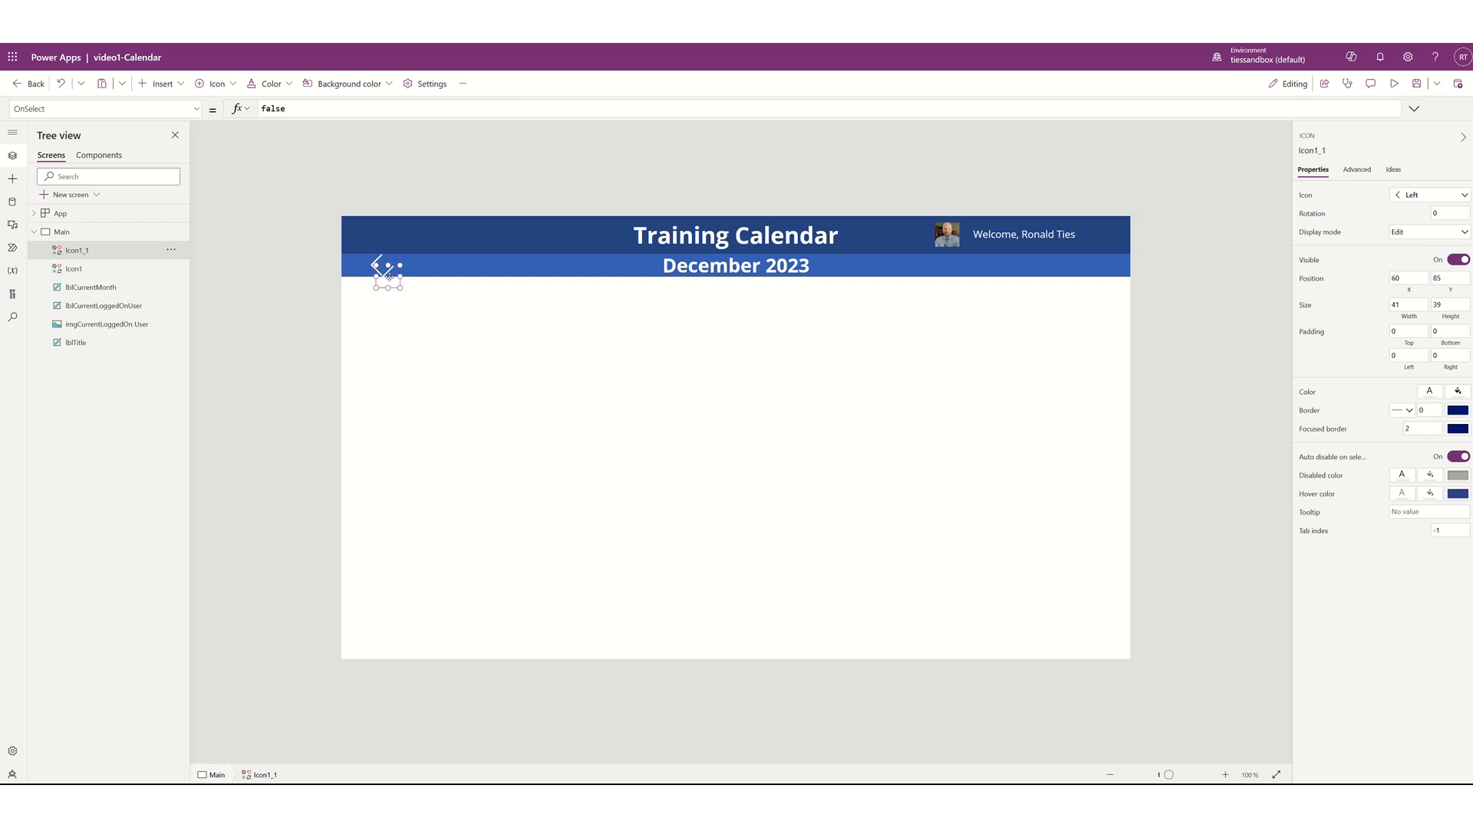
pyautogui.moveTo(389, 277); pyautogui.dragTo(1133, 261)
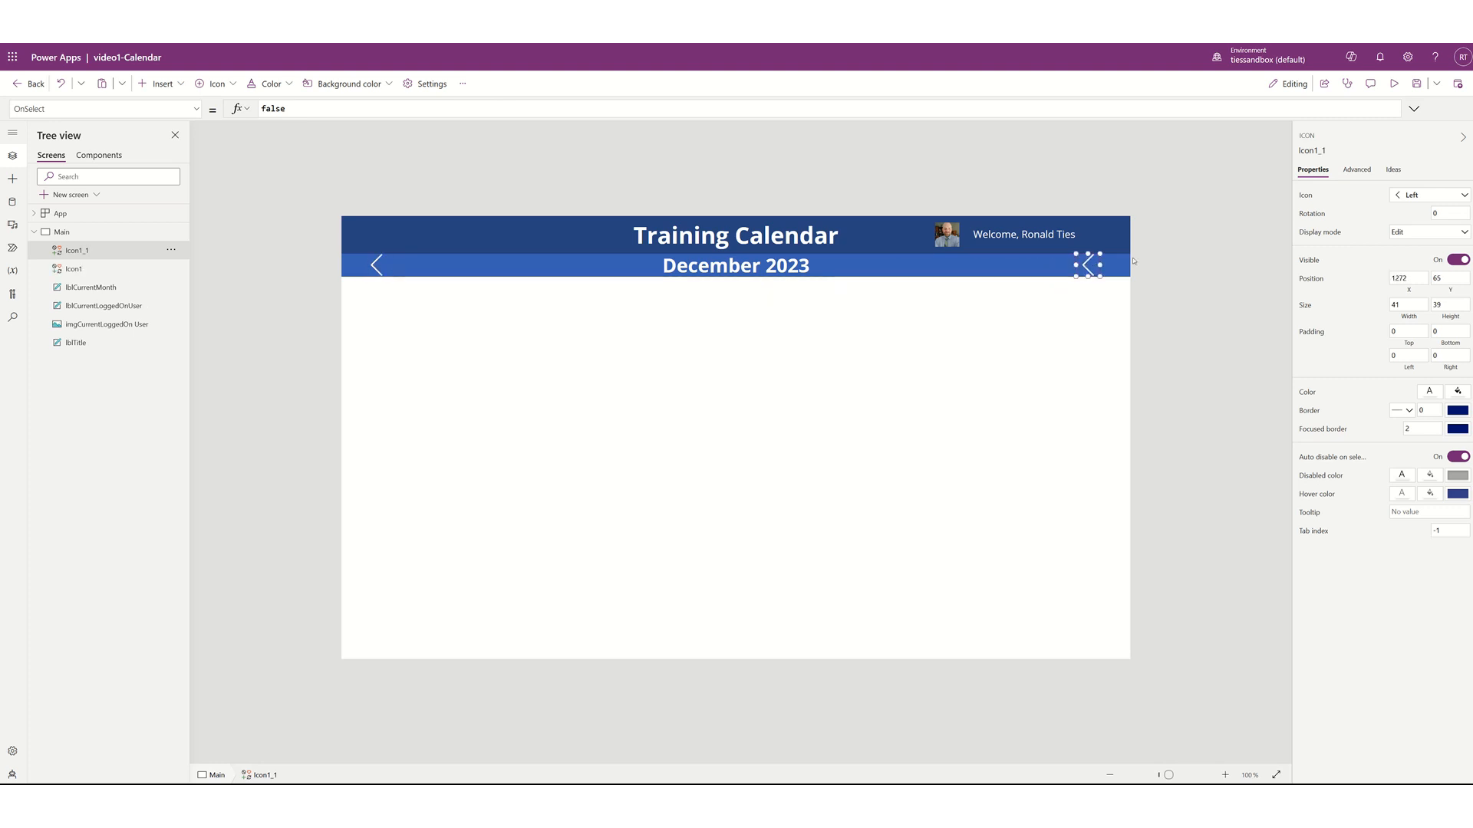
# Change the copied icon at the right end of the month bar to the Right icon
pyautogui.click(1465, 199)
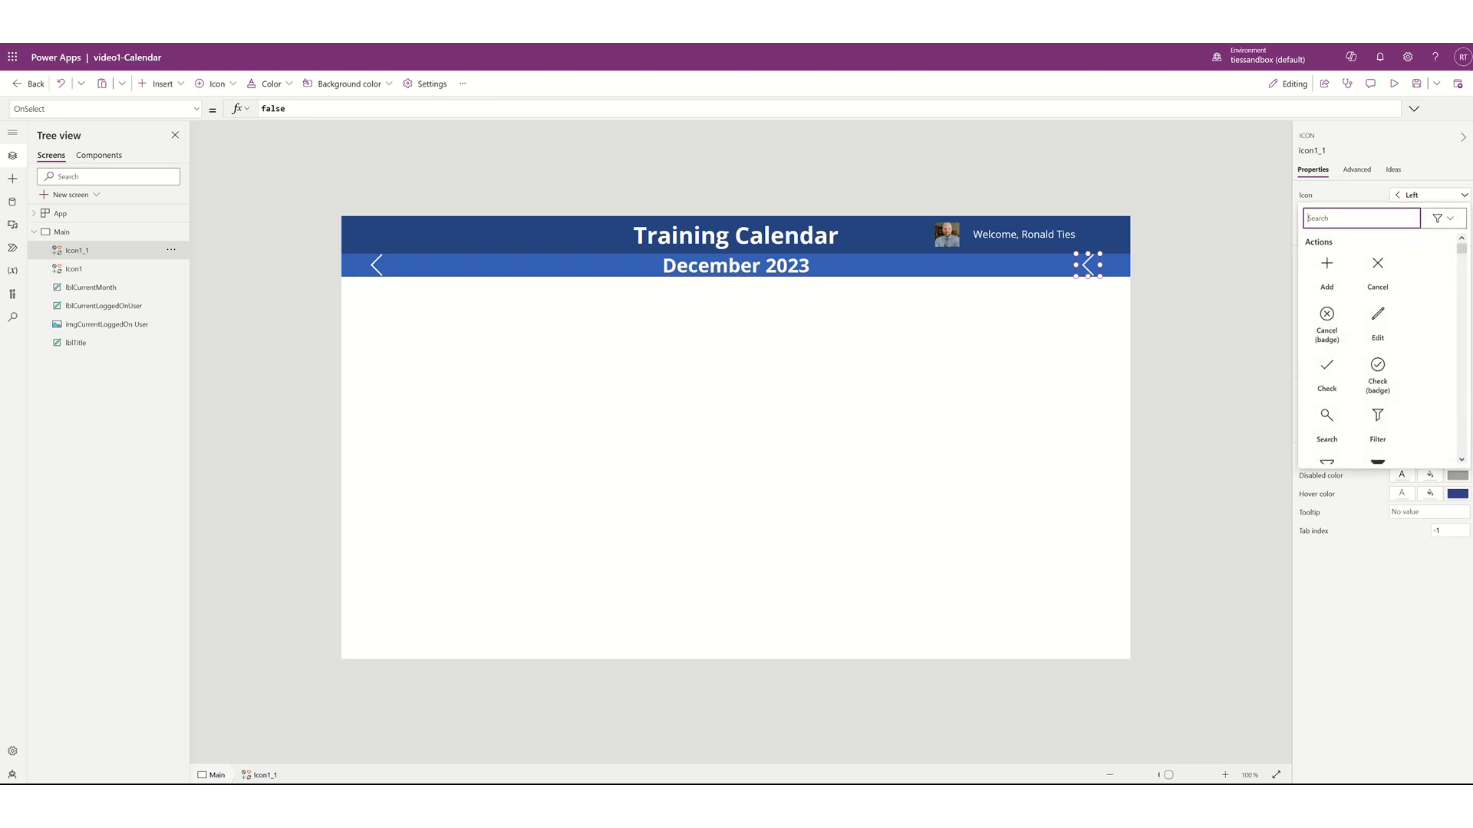
pyautogui.write('right')
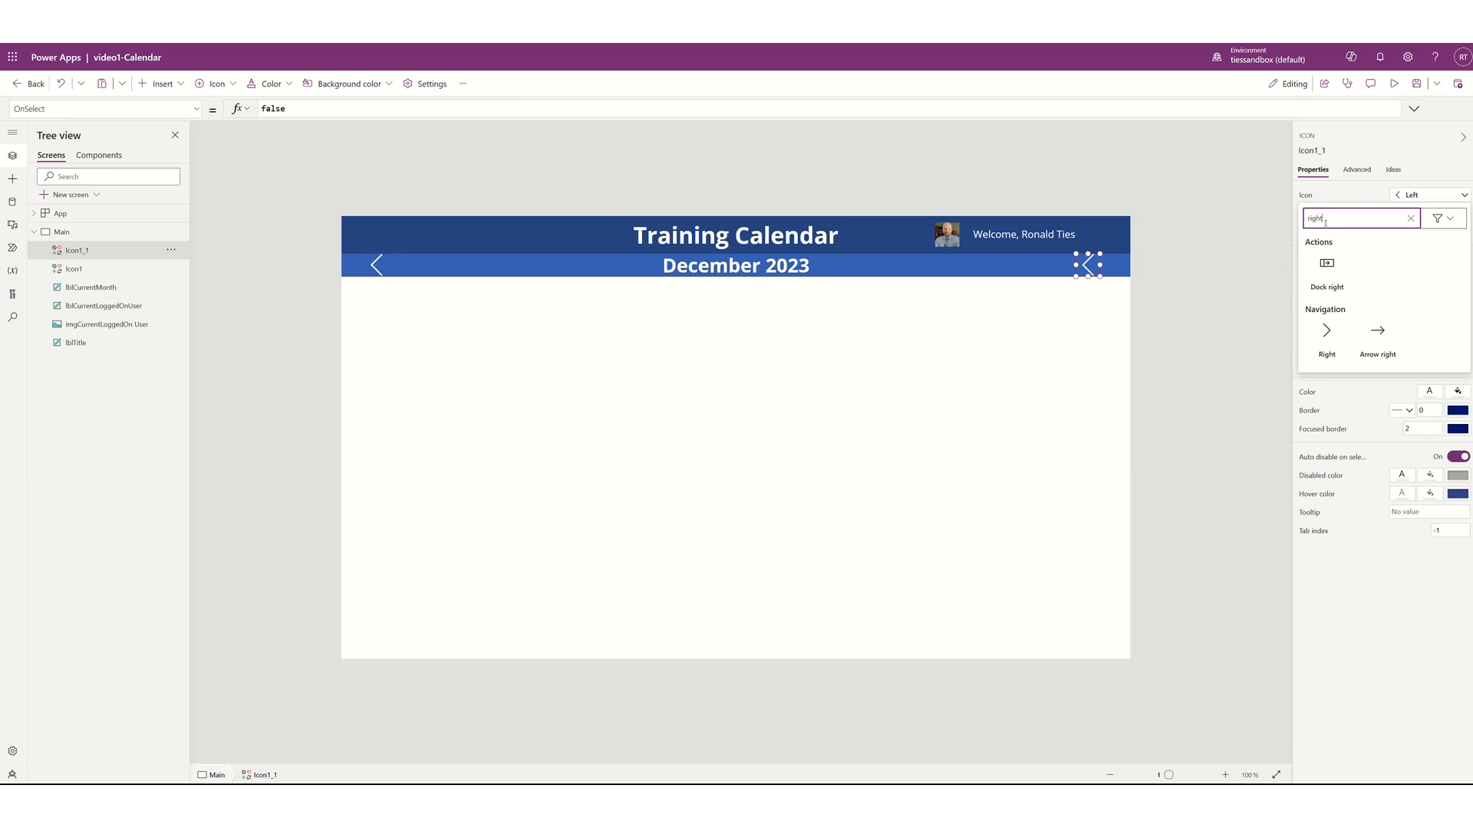
pyautogui.click(1326, 331)
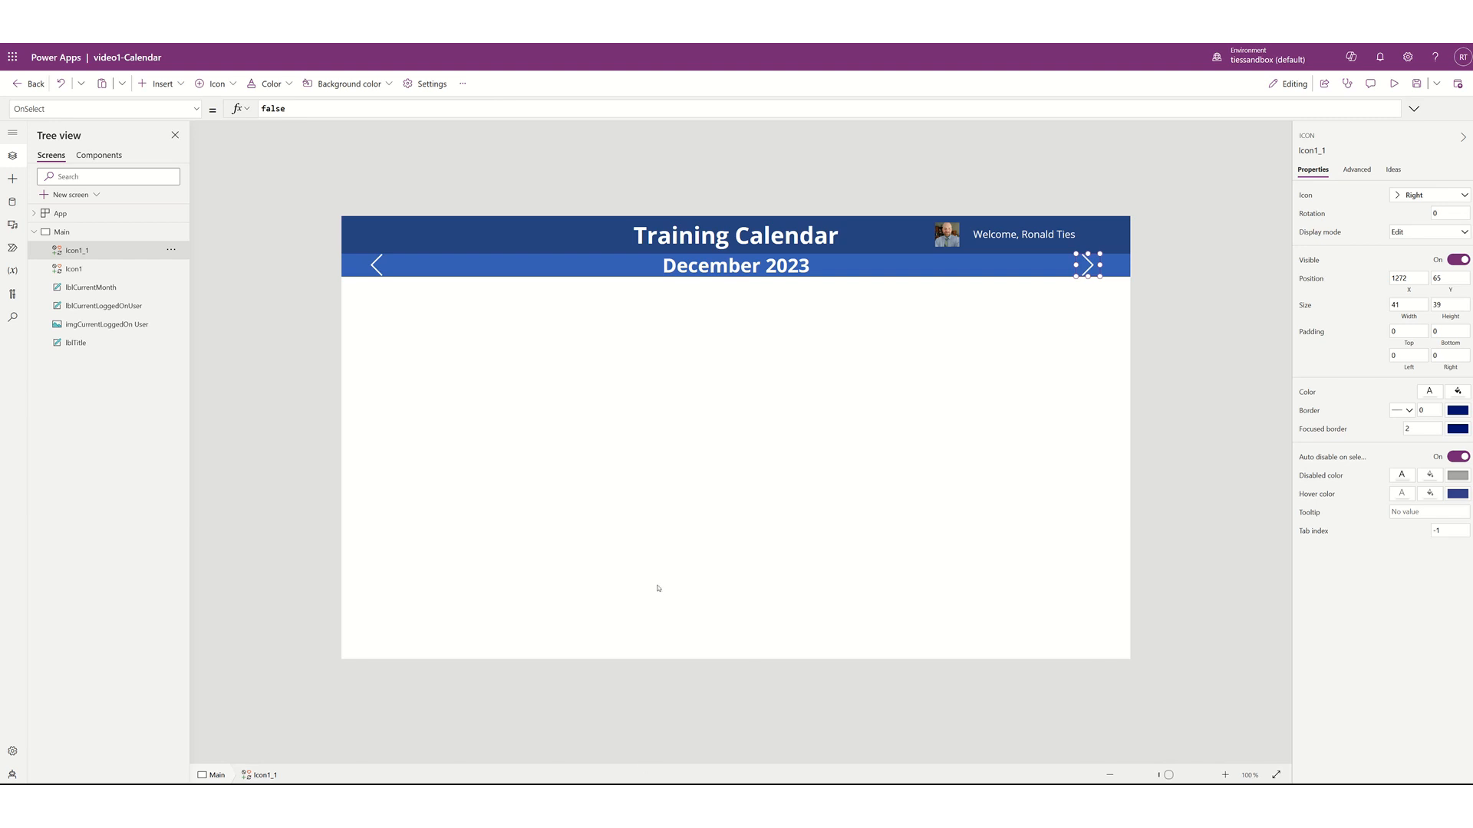
# Replace the left chevron's OnSelect formula with code that moves varFirstDayofMonth back one month and updates varFirstDayInView, varLastDayofMonth and varMinDate
pyautogui.click(376, 266)
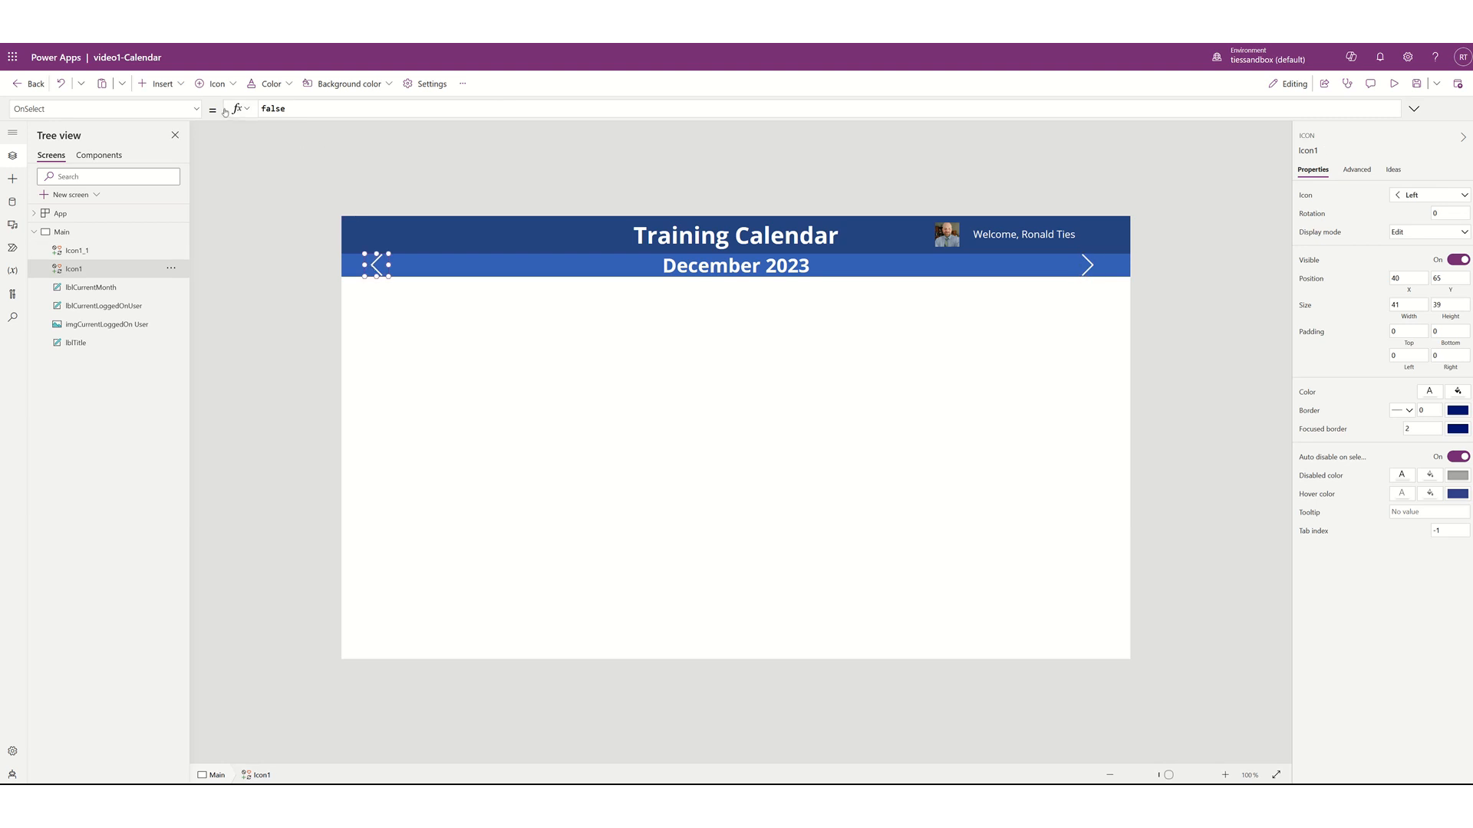
pyautogui.doubleClick(320, 108)
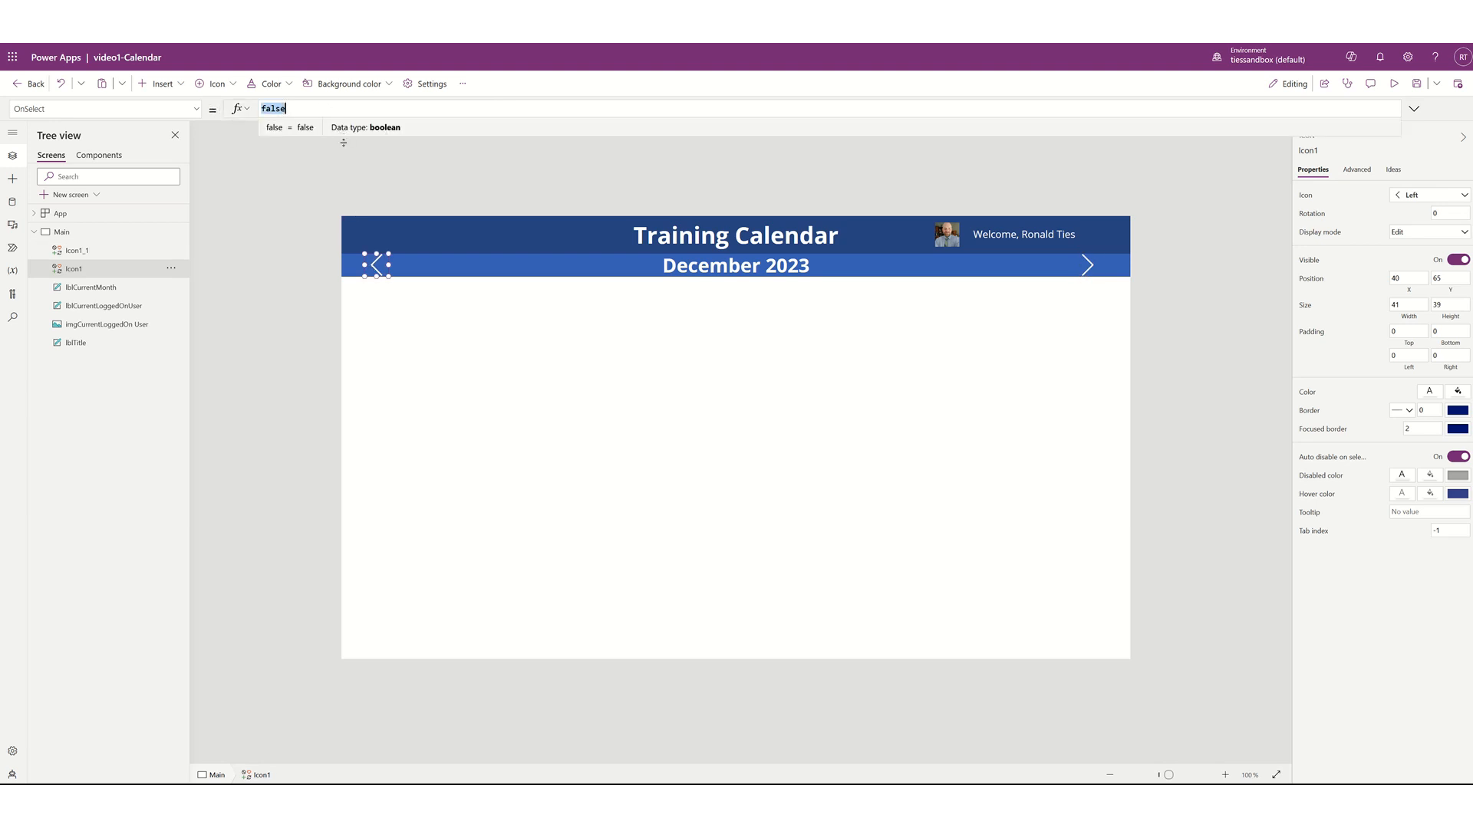
pyautogui.moveTo(343, 143); pyautogui.dragTo(339, 220)
pyautogui.hotkey('ctrl', 'v')
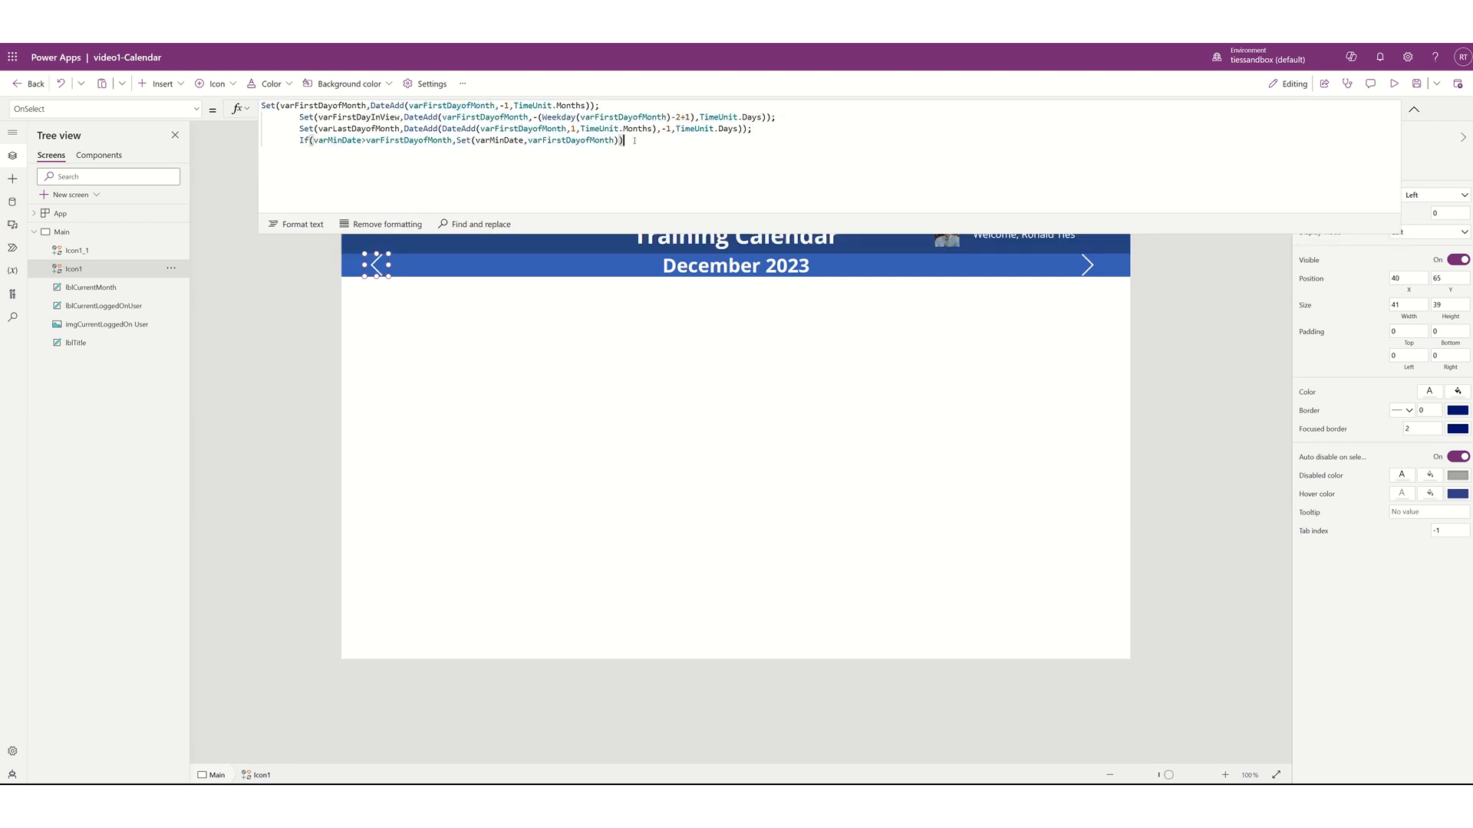
# Remove the indentation from the last three lines of the left chevron's OnSelect formula
pyautogui.moveTo(634, 140); pyautogui.dragTo(359, 117)
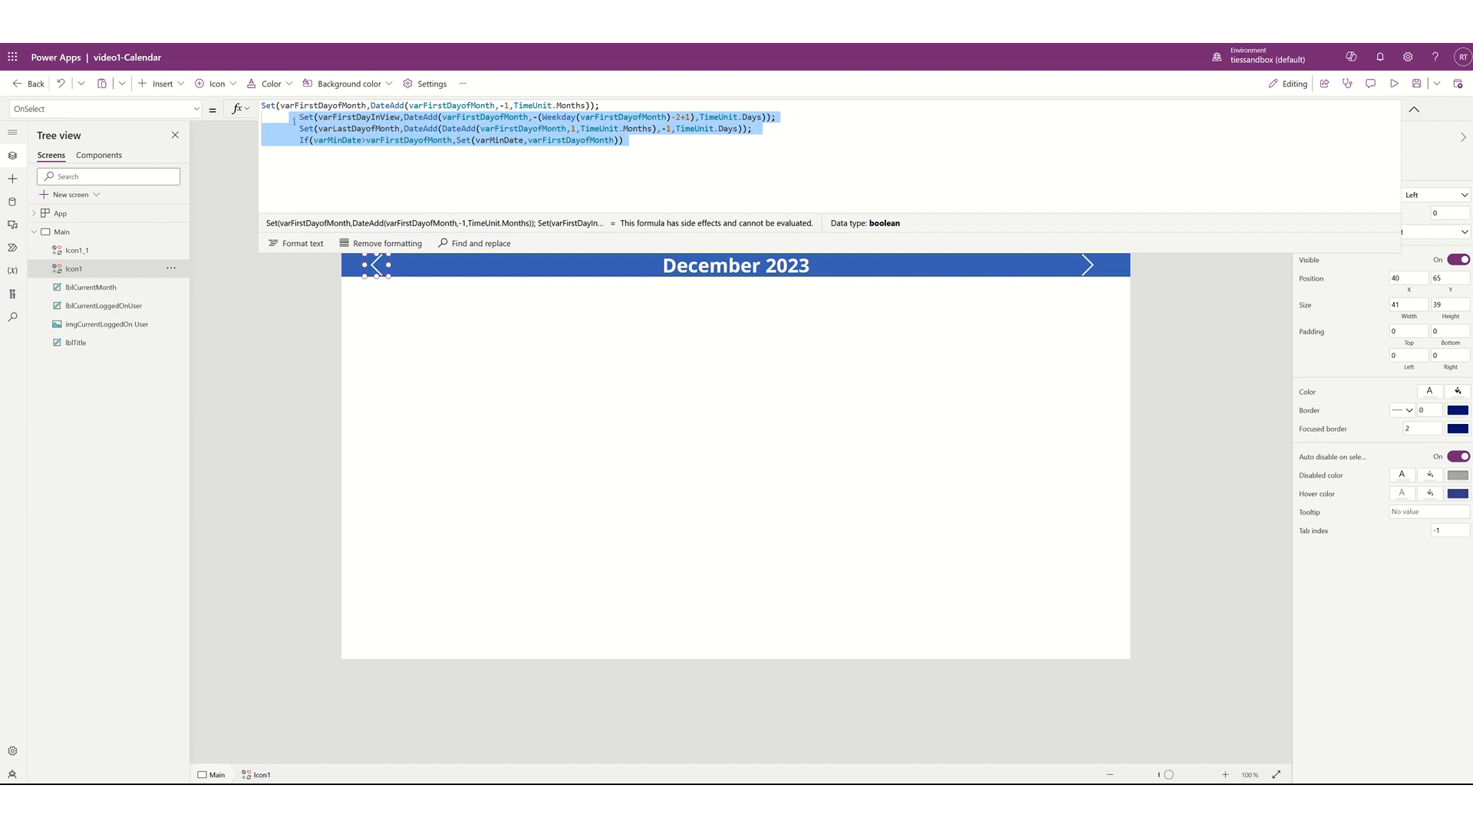
pyautogui.hotkey('shift', 'Tab')
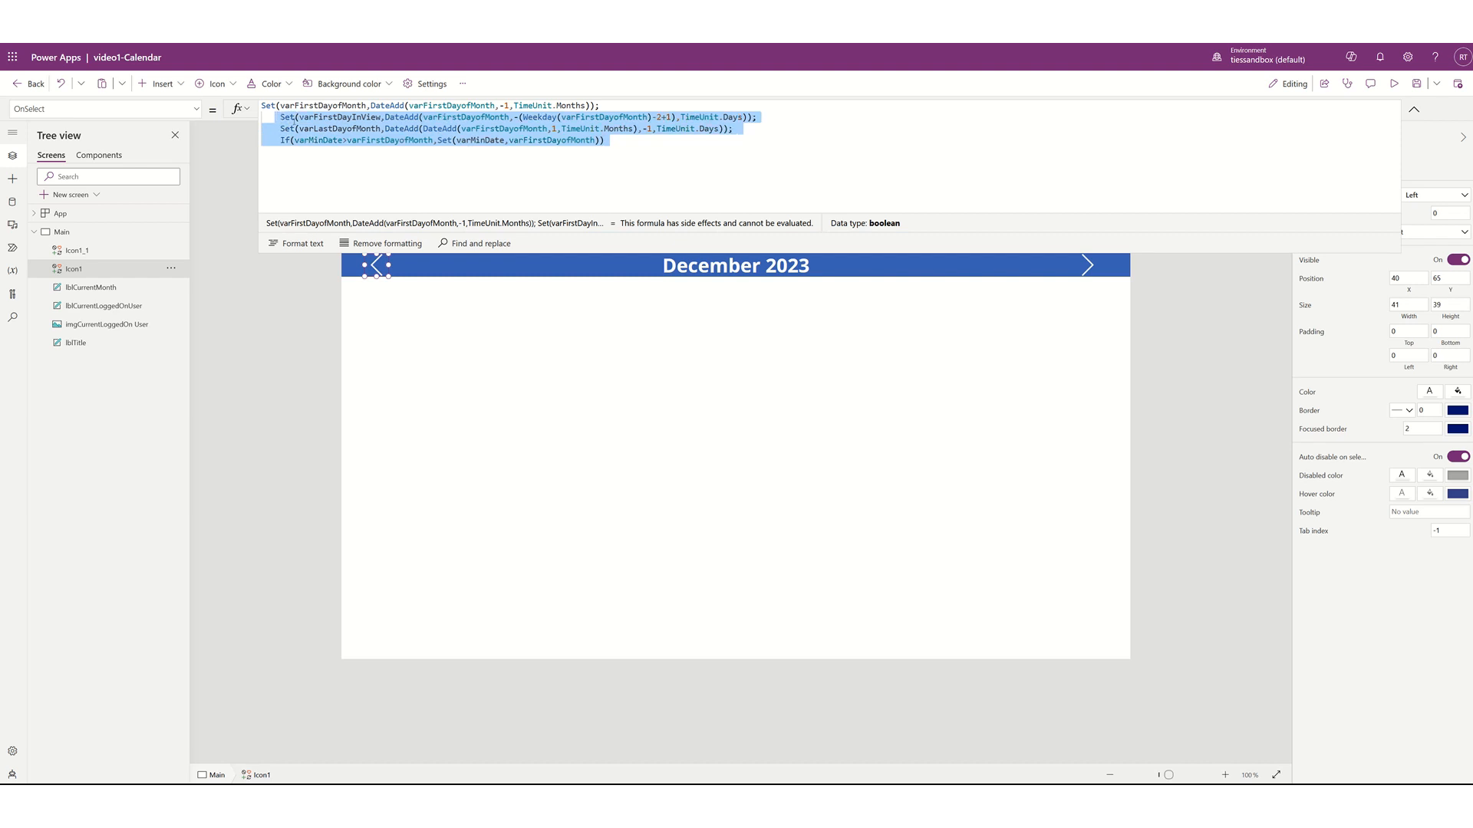
pyautogui.hotkey('shift', 'Tab')
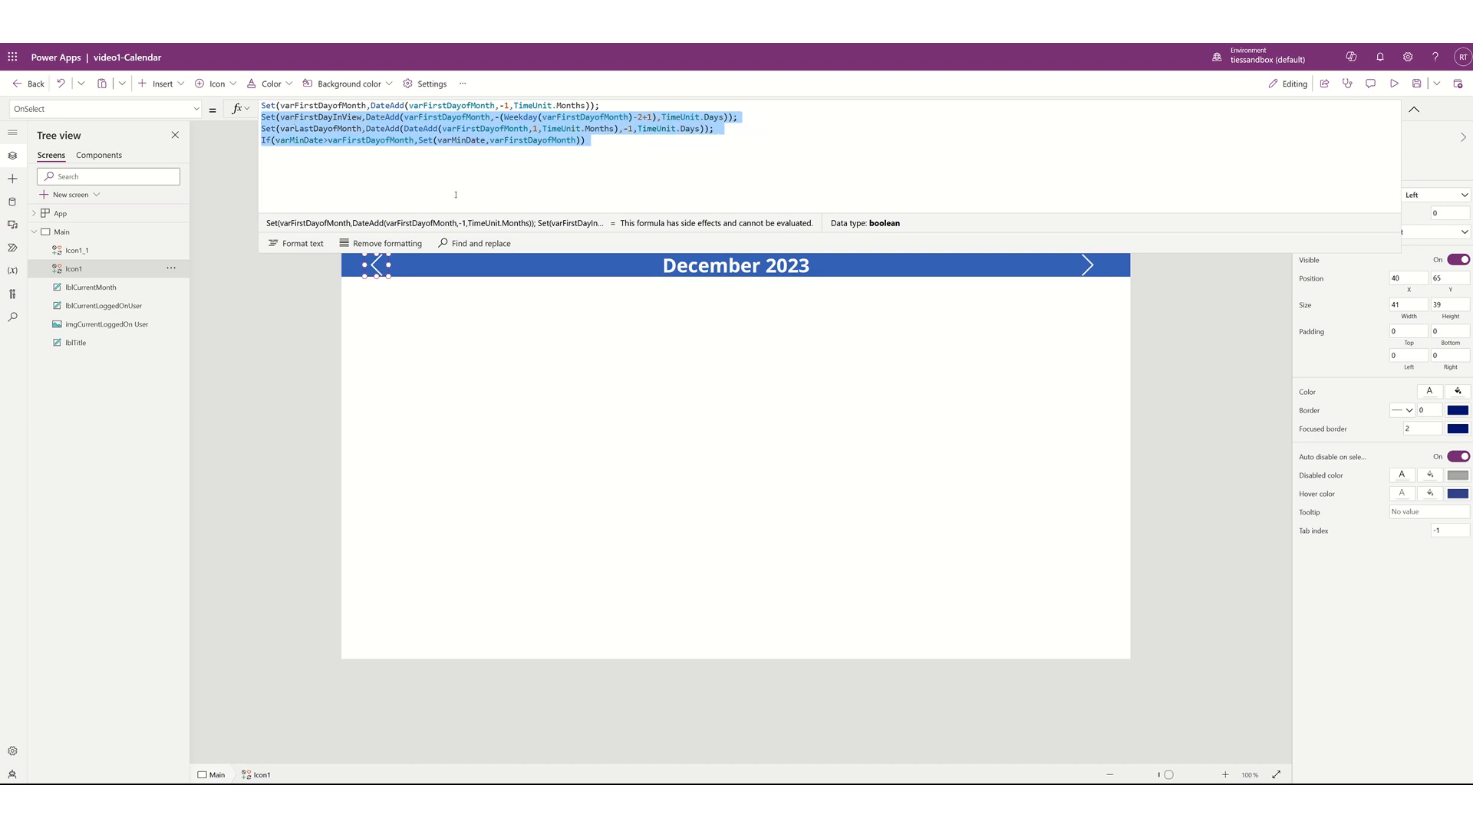
pyautogui.click(456, 195)
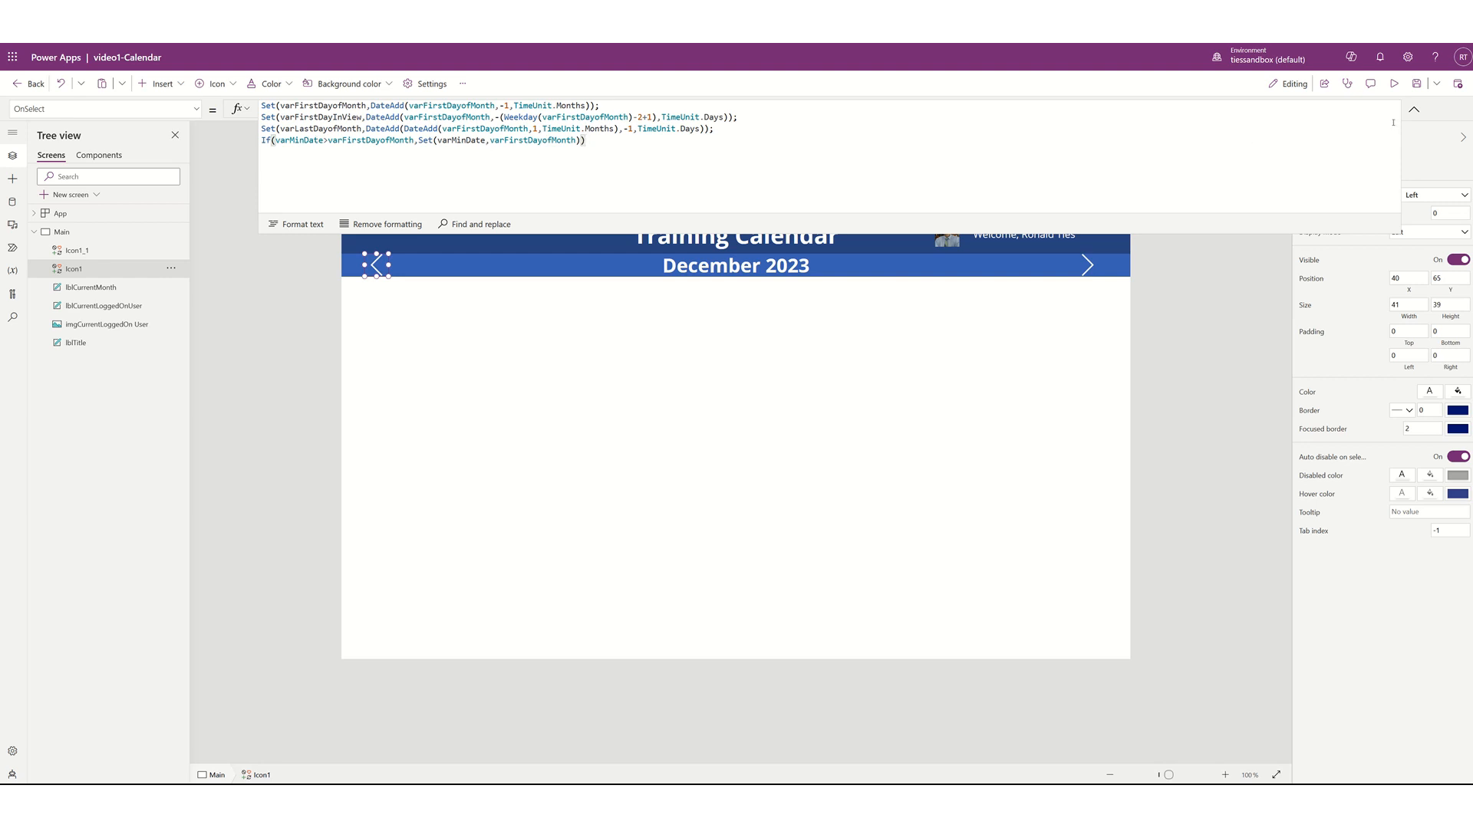
pyautogui.click(1414, 109)
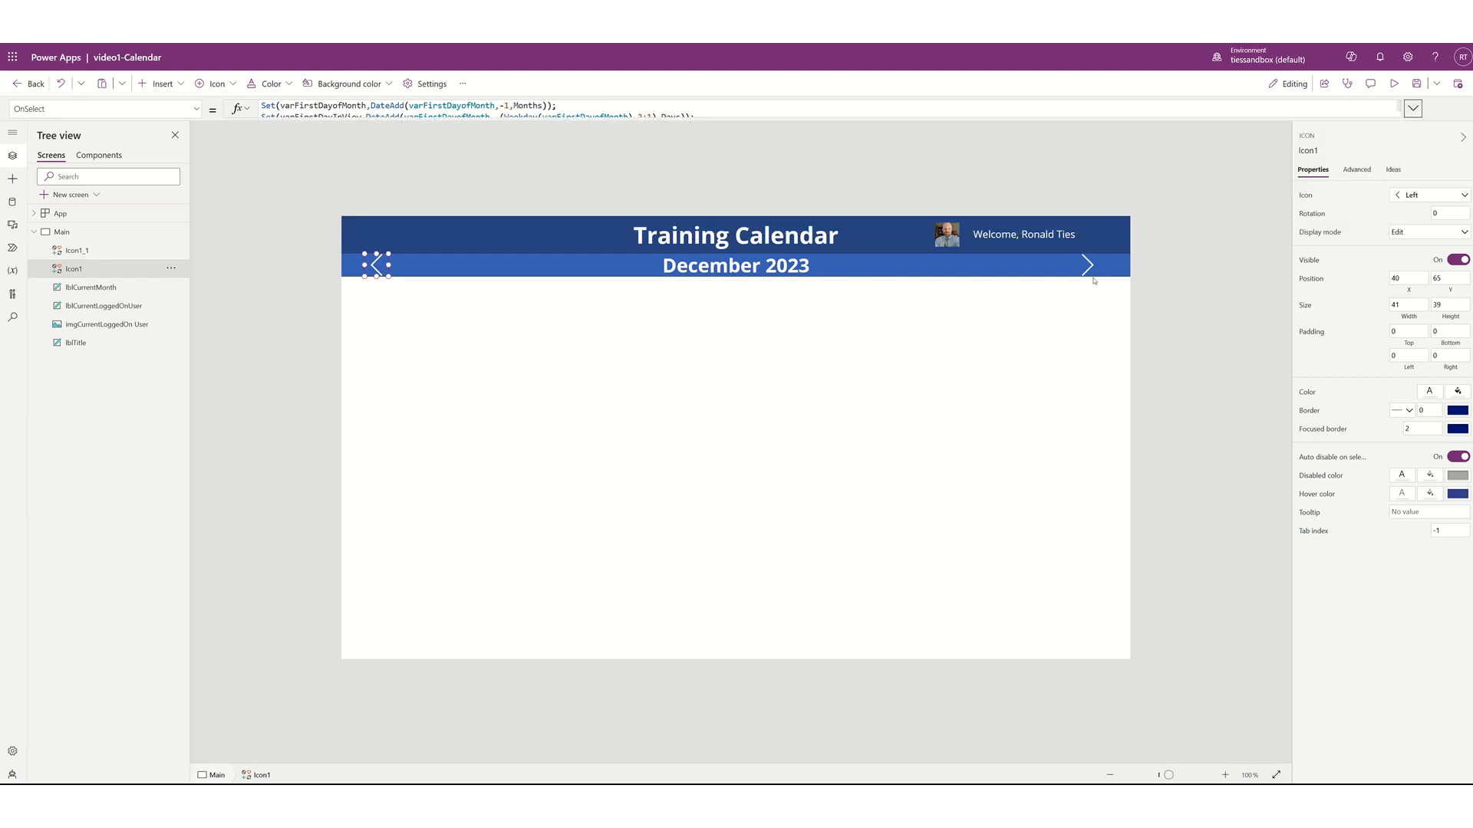
# Replace the right chevron's OnSelect formula with code that moves varFirstDayofMonth forward one month and updates varFirstDayInView, varLastDayofMonth and varMaxDate
pyautogui.click(1088, 266)
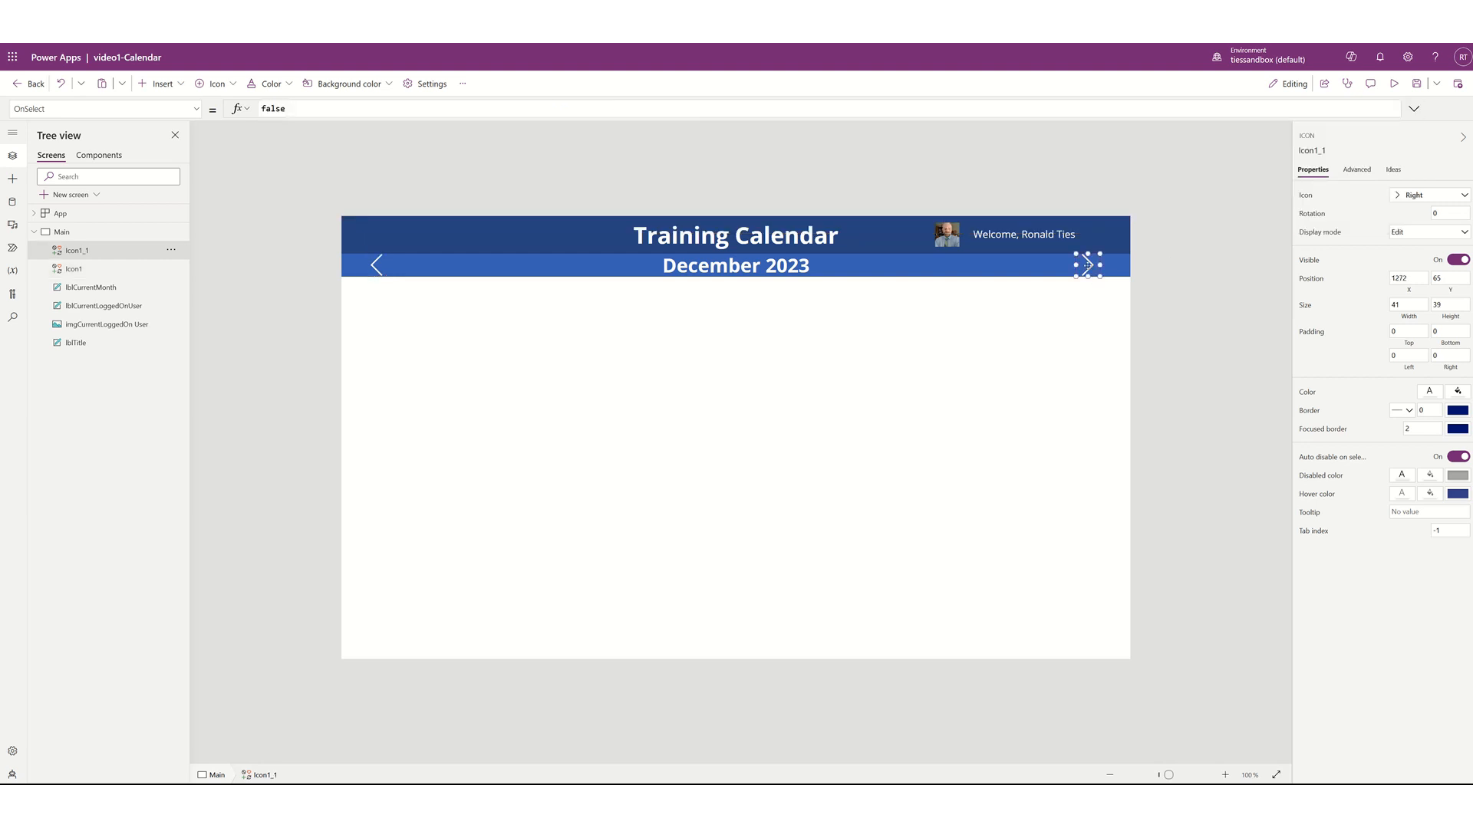
pyautogui.click(1412, 110)
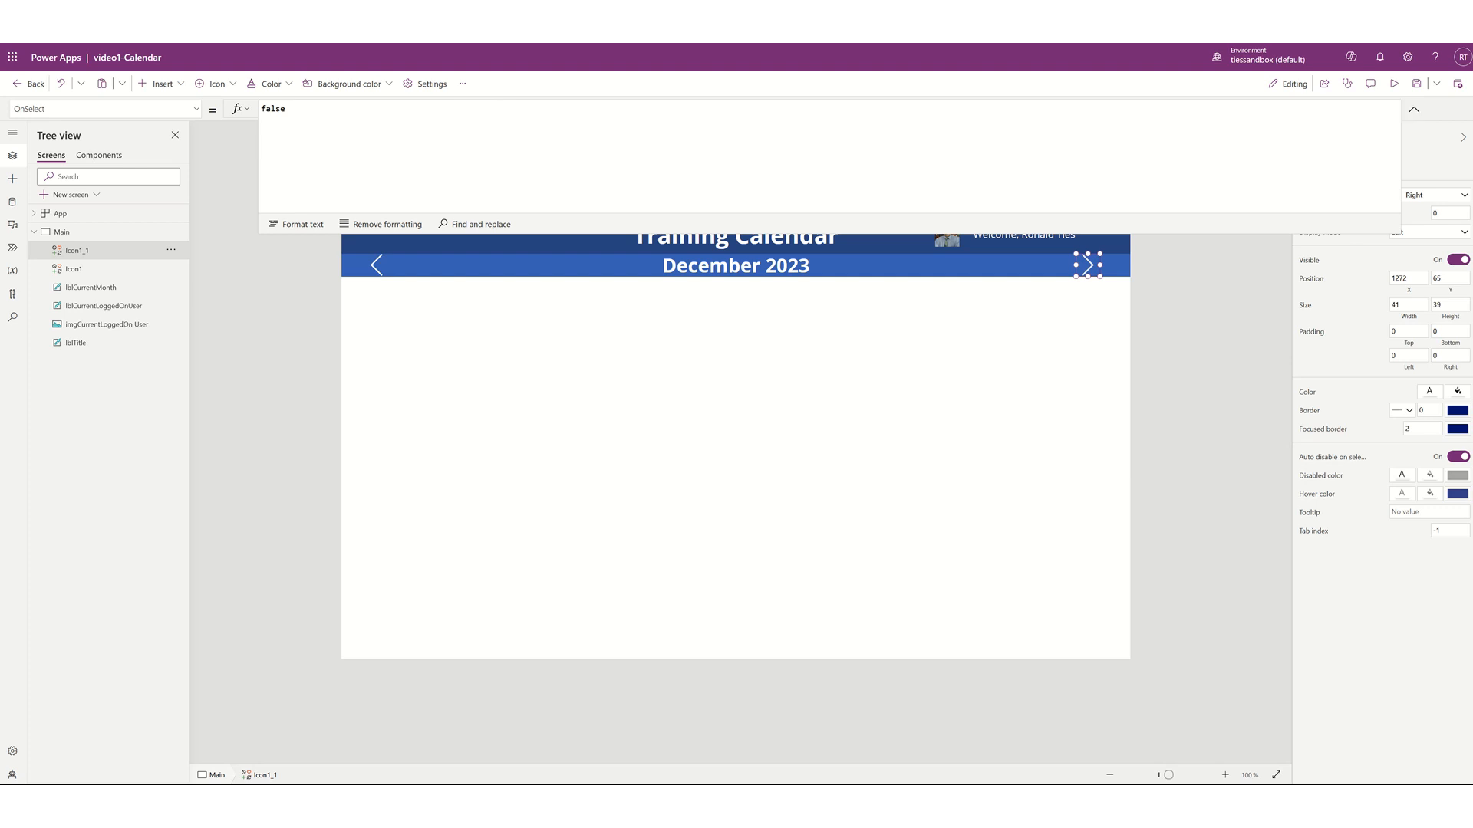
pyautogui.doubleClick(338, 106)
pyautogui.hotkey('ctrl', 'v')
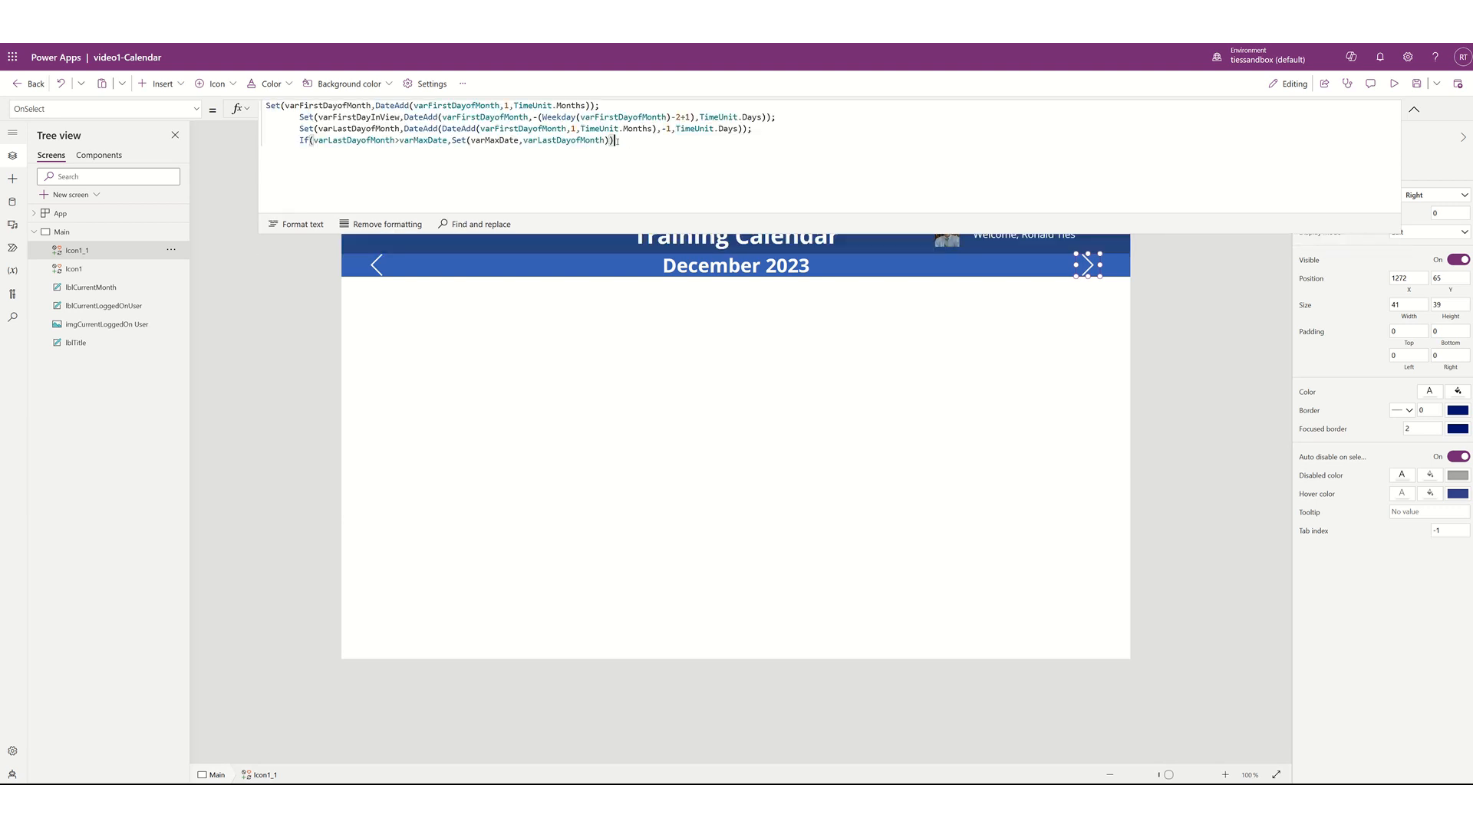
# Align all lines of the right chevron's OnSelect formula to the margin, removing the leading space on the first line
pyautogui.moveTo(615, 141); pyautogui.dragTo(299, 117)
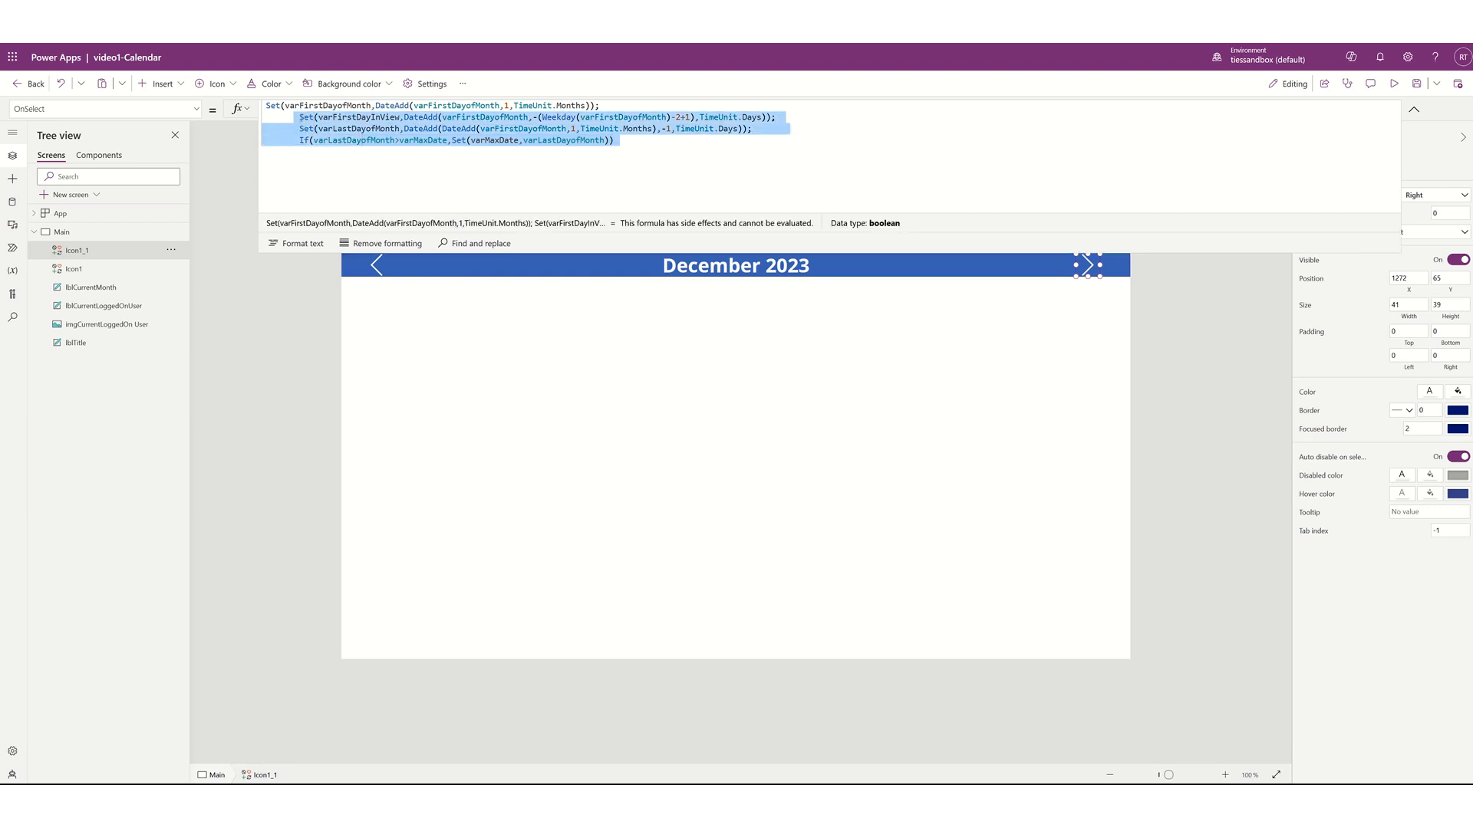
pyautogui.hotkey('shift', 'Tab')
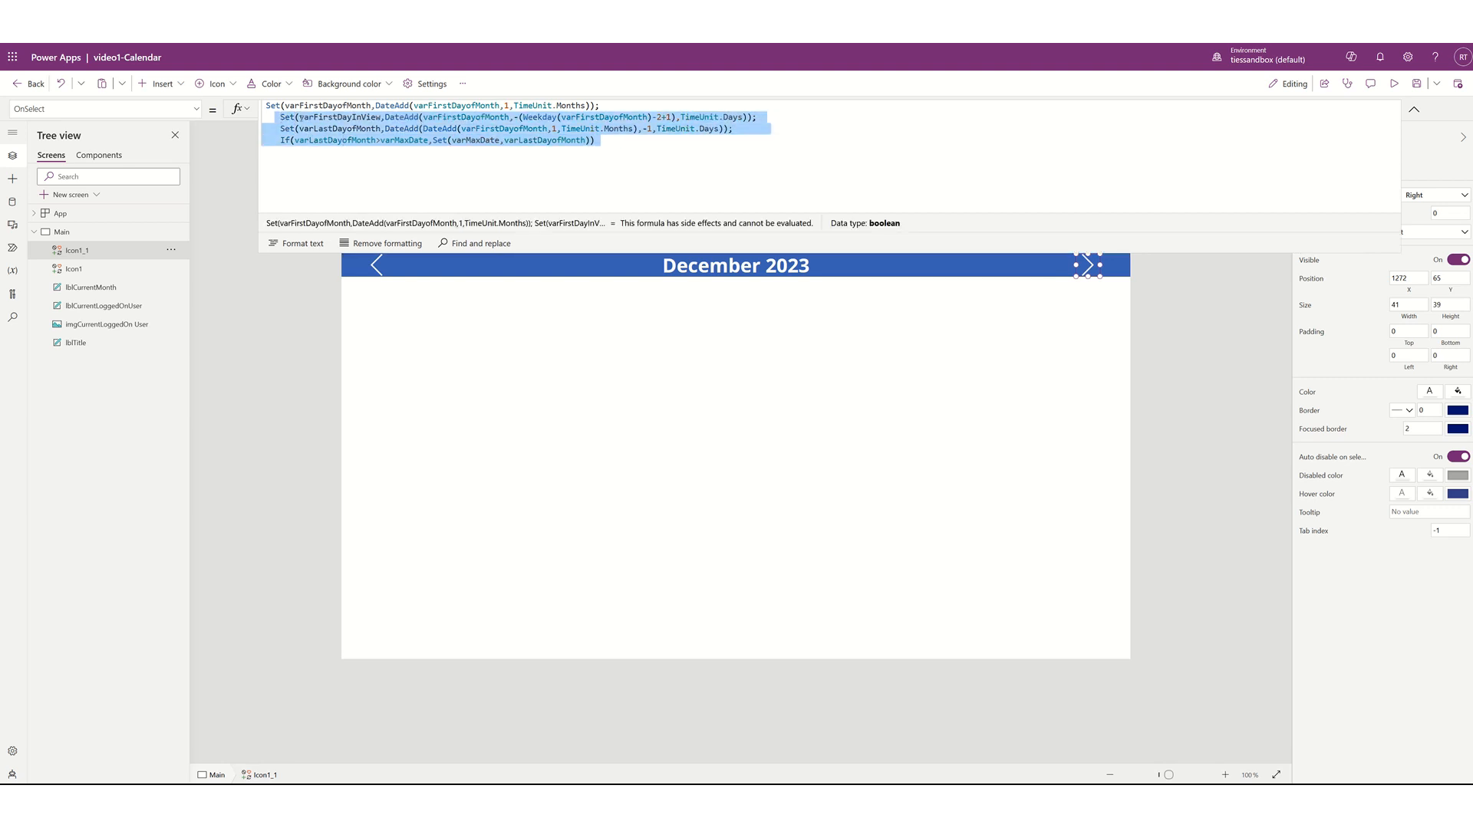
pyautogui.hotkey('shift', 'Tab')
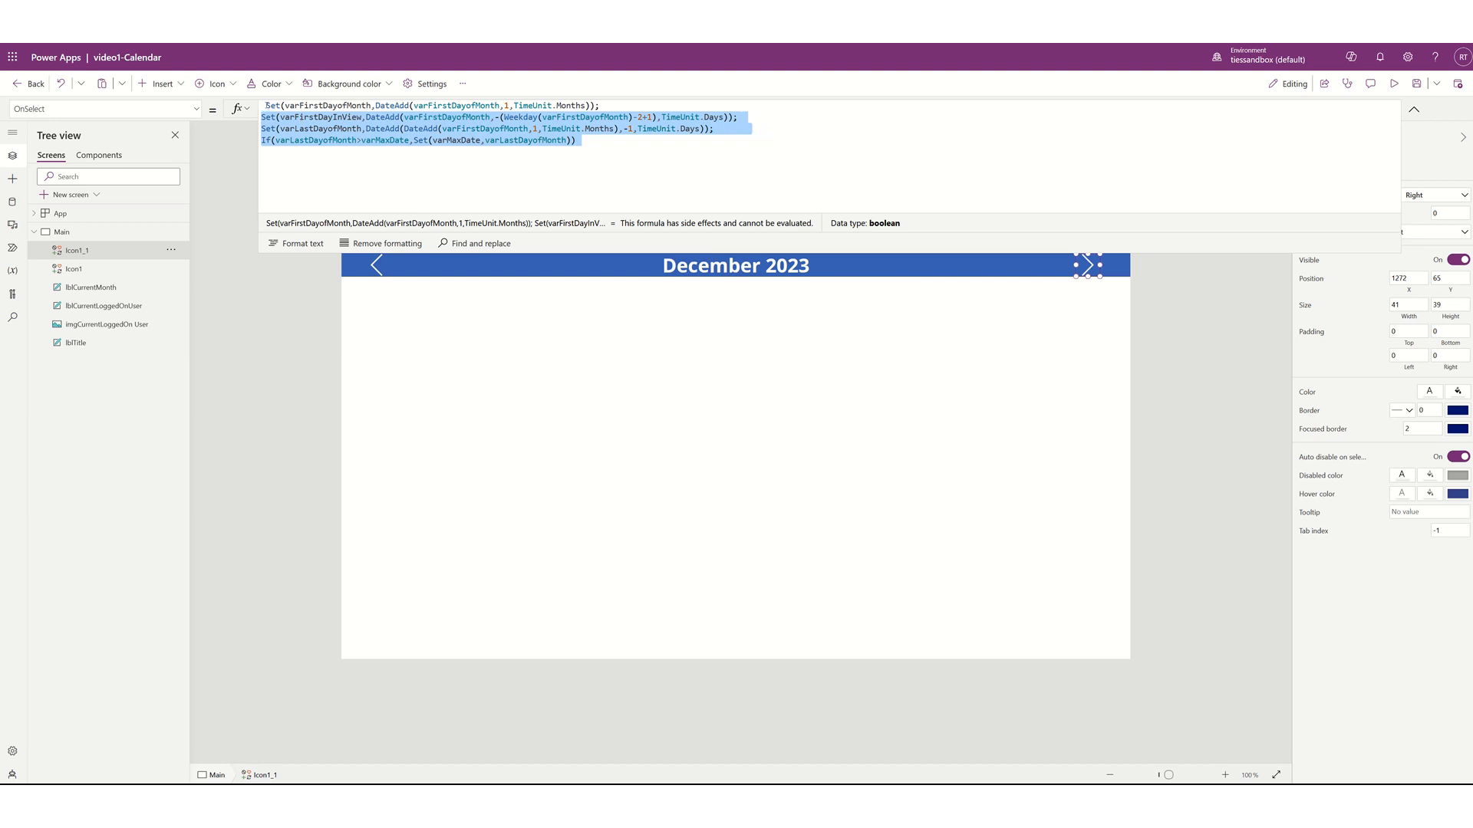
pyautogui.click(266, 106)
pyautogui.press('BackSpace')
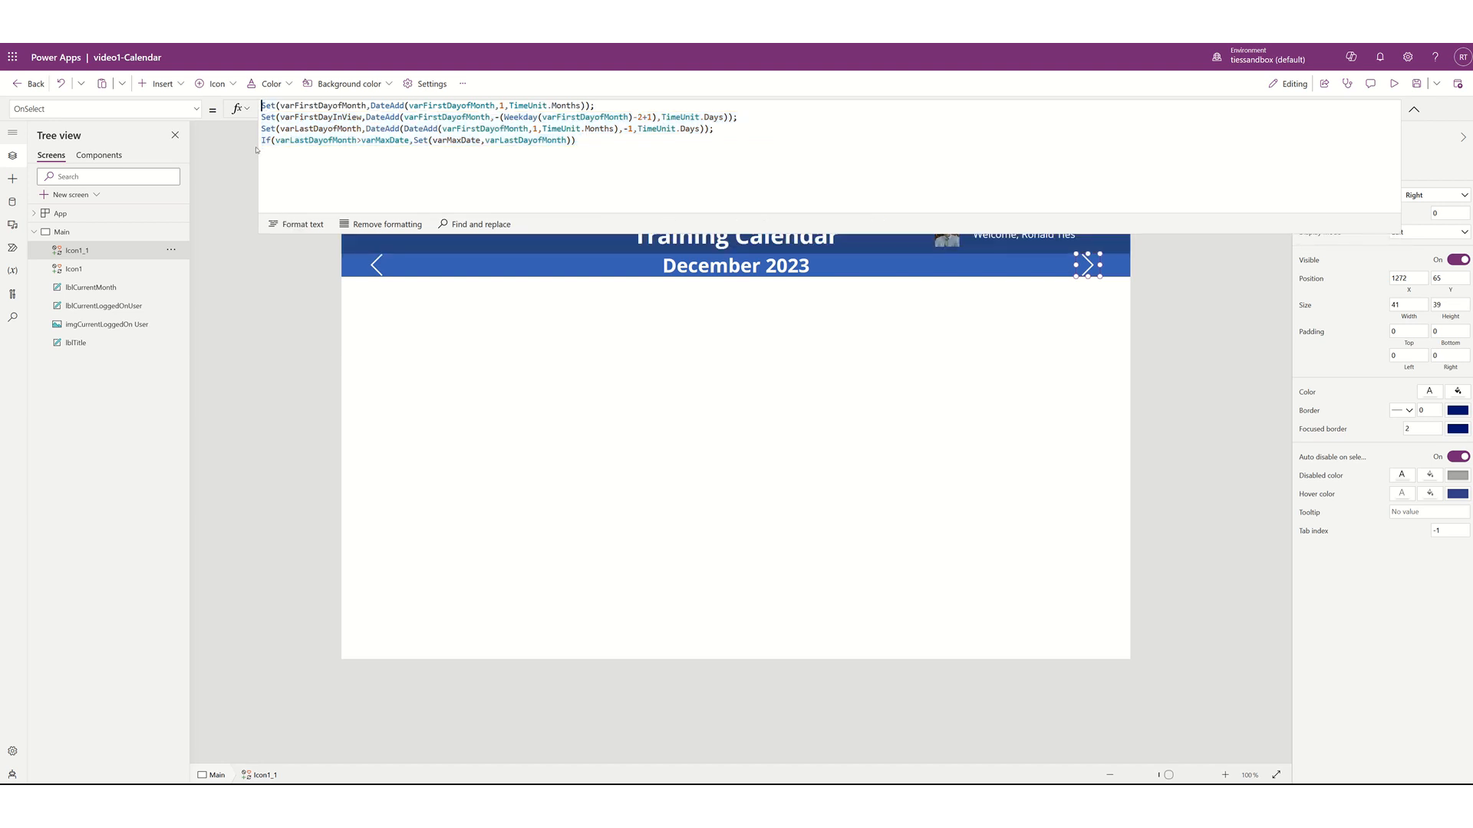
pyautogui.click(754, 377)
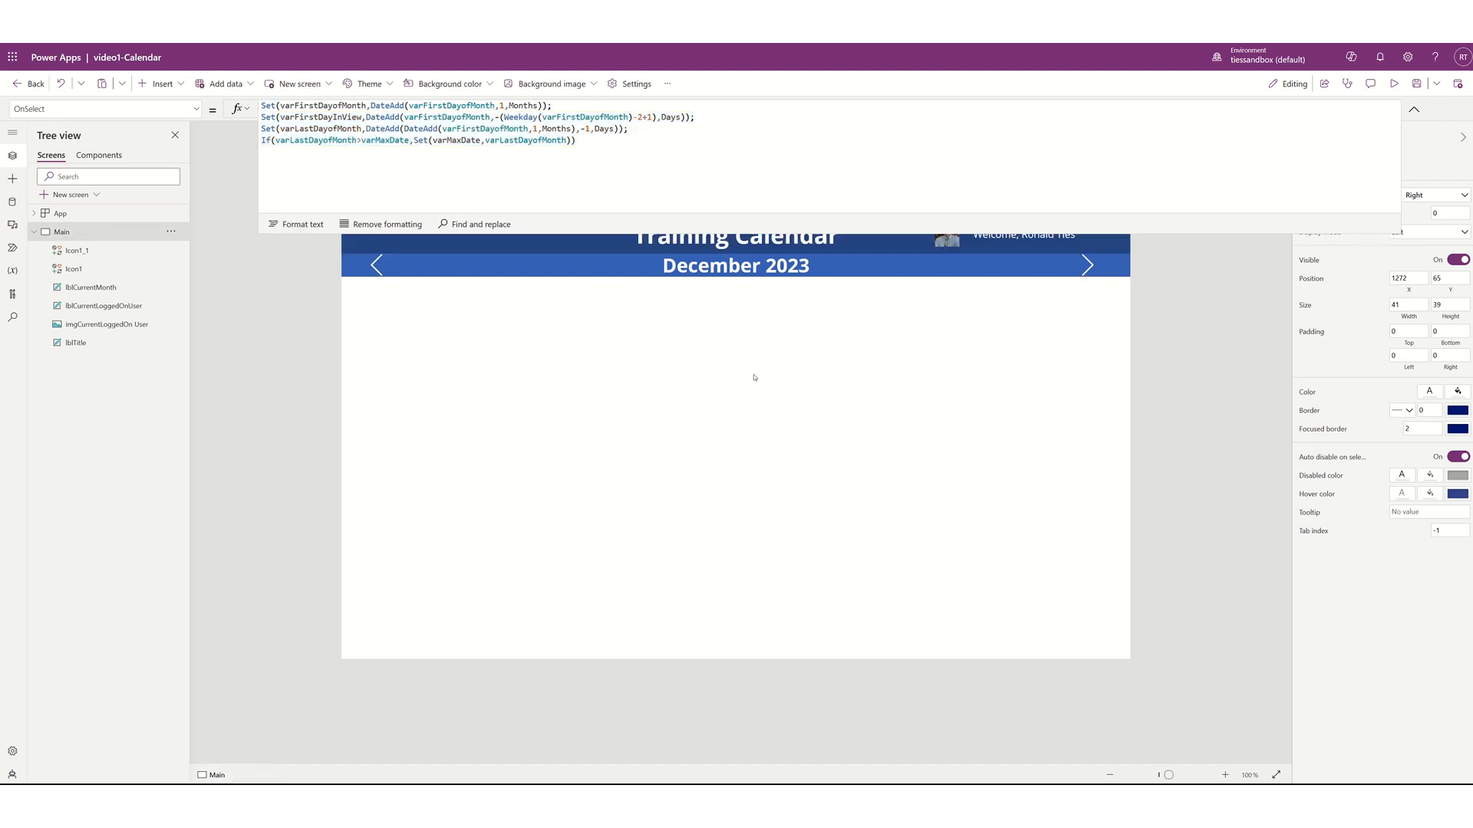
# Test the month navigation by going two months back and two months forward with the chevrons
pyautogui.keyDown('alt'); pyautogui.click(375, 264); pyautogui.keyUp('alt')
pyautogui.keyDown('alt'); pyautogui.click(375, 264); pyautogui.keyUp('alt')
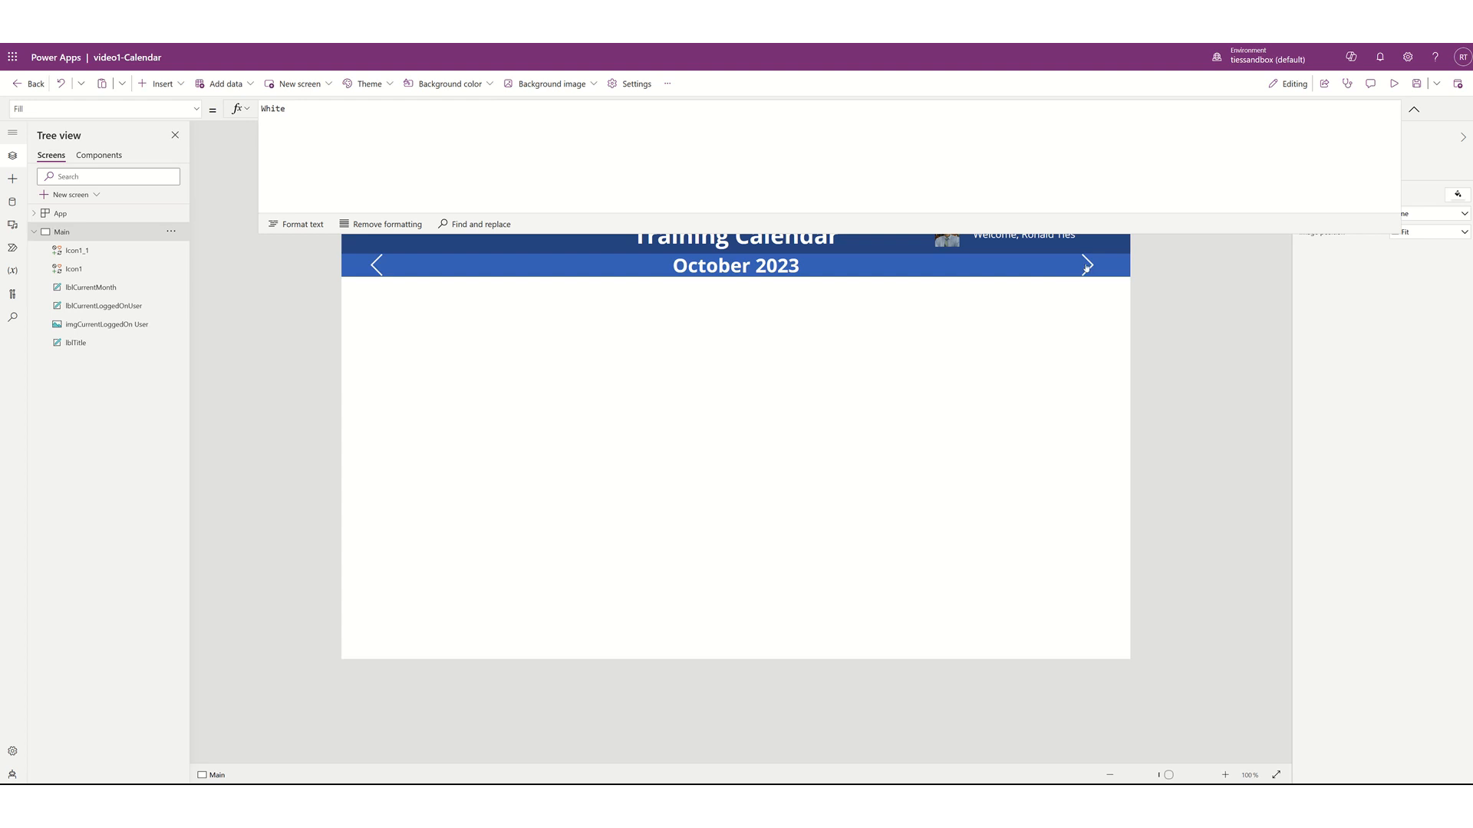
pyautogui.keyDown('alt'); pyautogui.click(1087, 266); pyautogui.keyUp('alt')
pyautogui.keyDown('alt'); pyautogui.click(1088, 267); pyautogui.keyUp('alt')
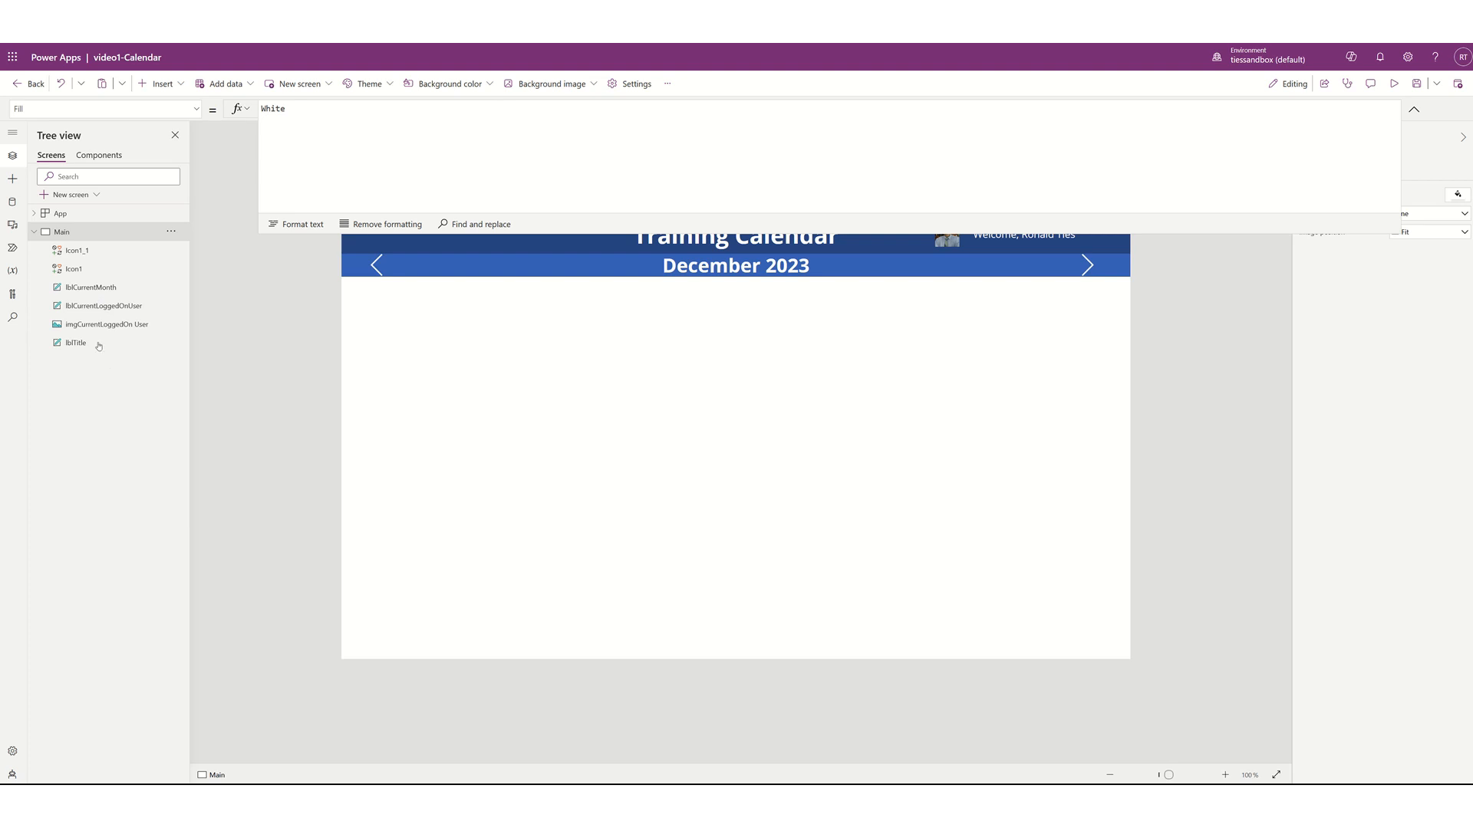
# Rename the right chevron icon as icoNextMonth
pyautogui.click(78, 252)
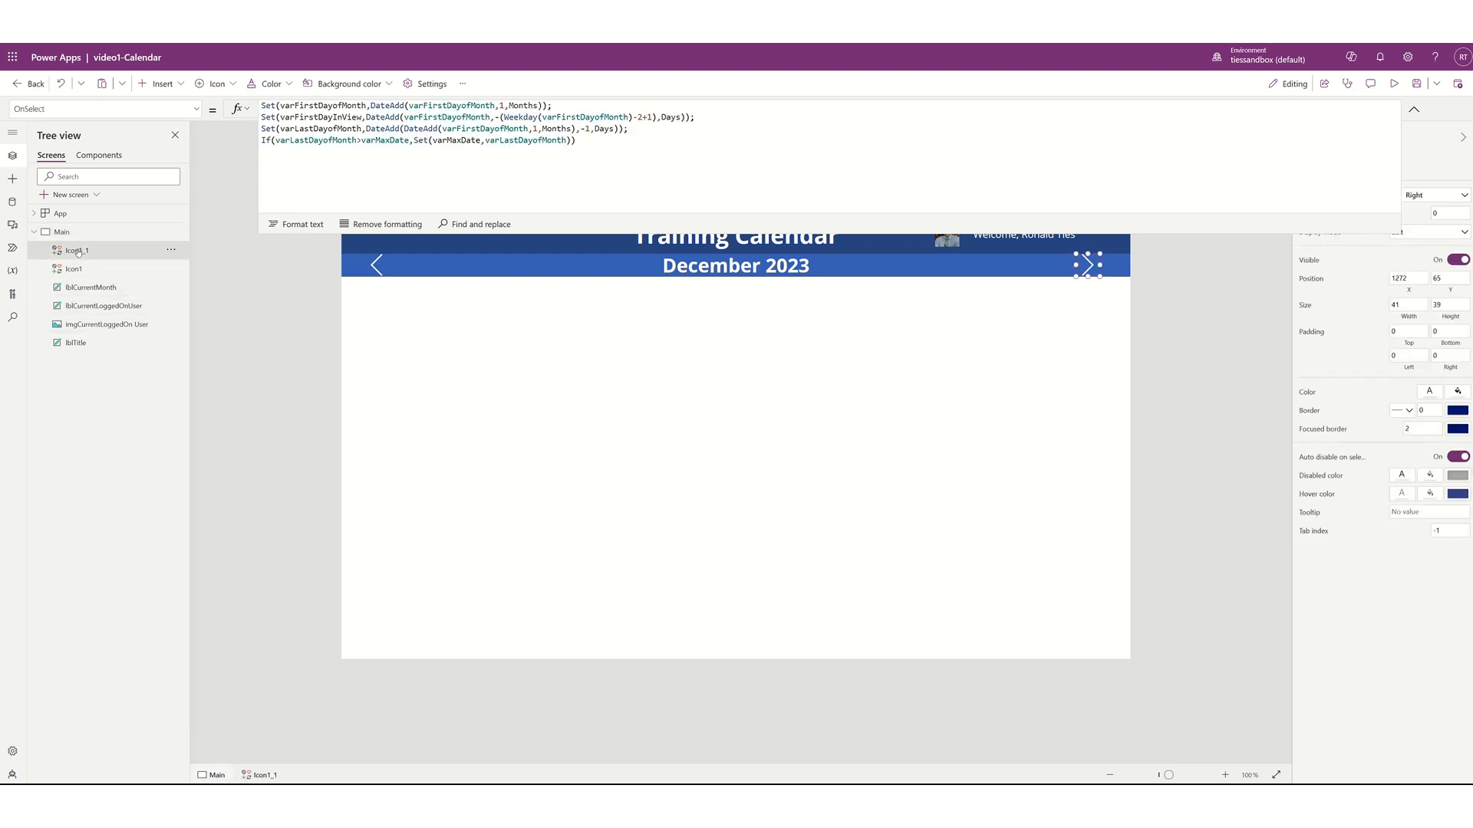
pyautogui.doubleClick(77, 252)
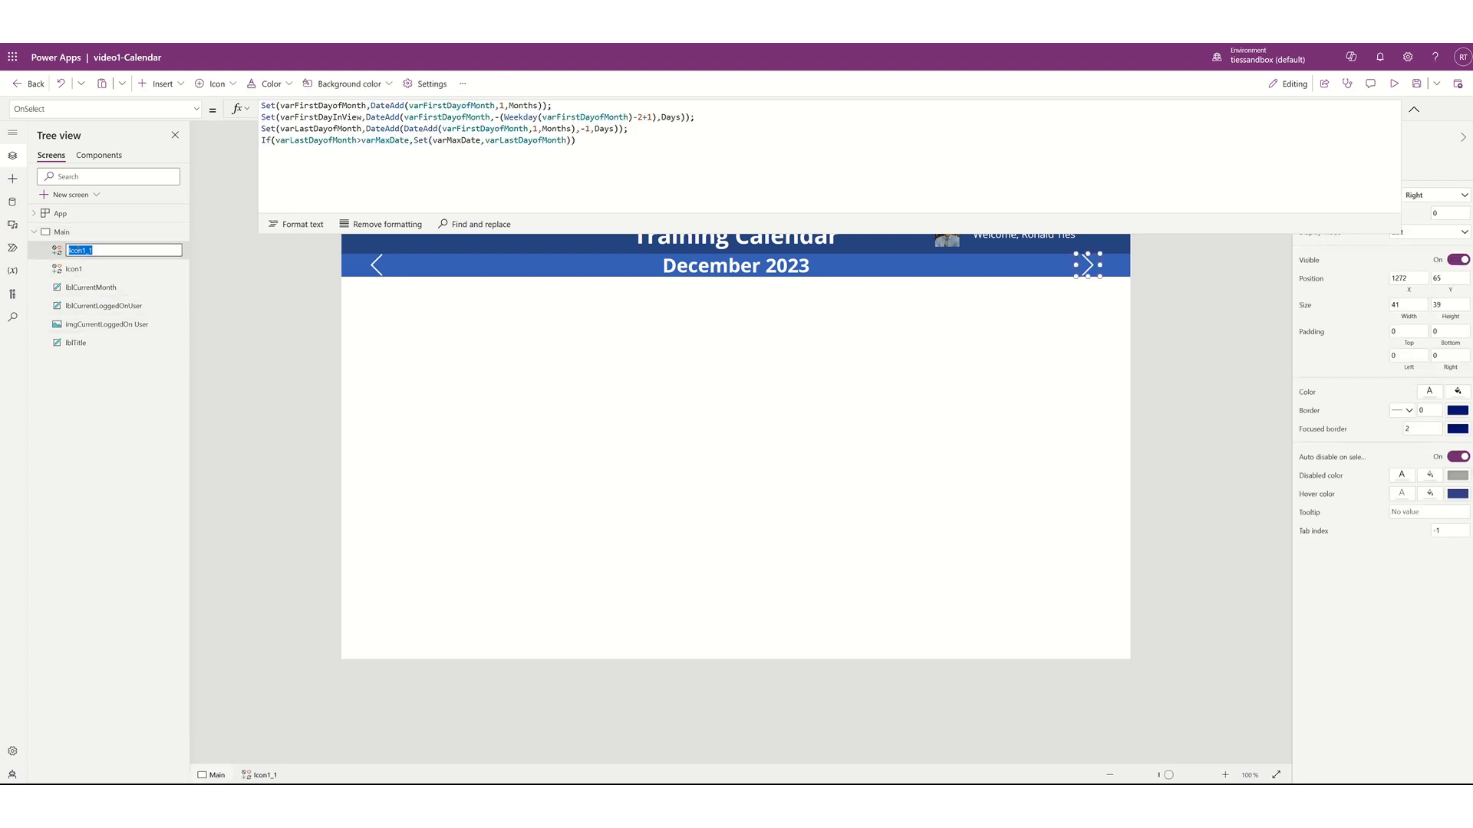
pyautogui.write('ico')
pyautogui.write('Righ')
pyautogui.press('BackSpace')
pyautogui.press('BackSpace')
pyautogui.press('BackSpace')
pyautogui.press('BackSpace')
pyautogui.write('NextMo')
# Rename the left chevron icon as icoPrevMonth
pyautogui.doubleClick(70, 268)
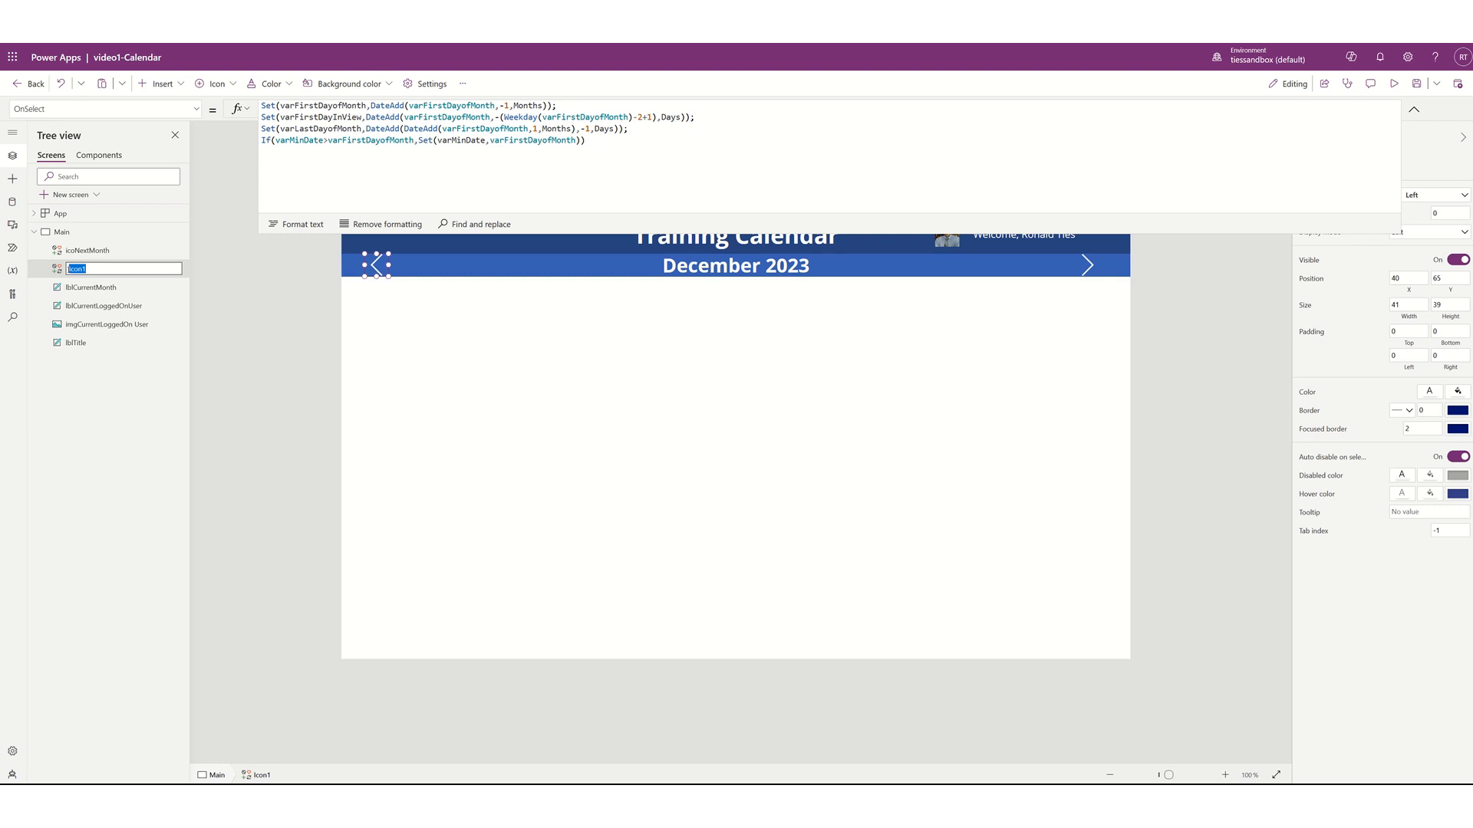
pyautogui.write('icoPrevMonth')
pyautogui.press('Return')
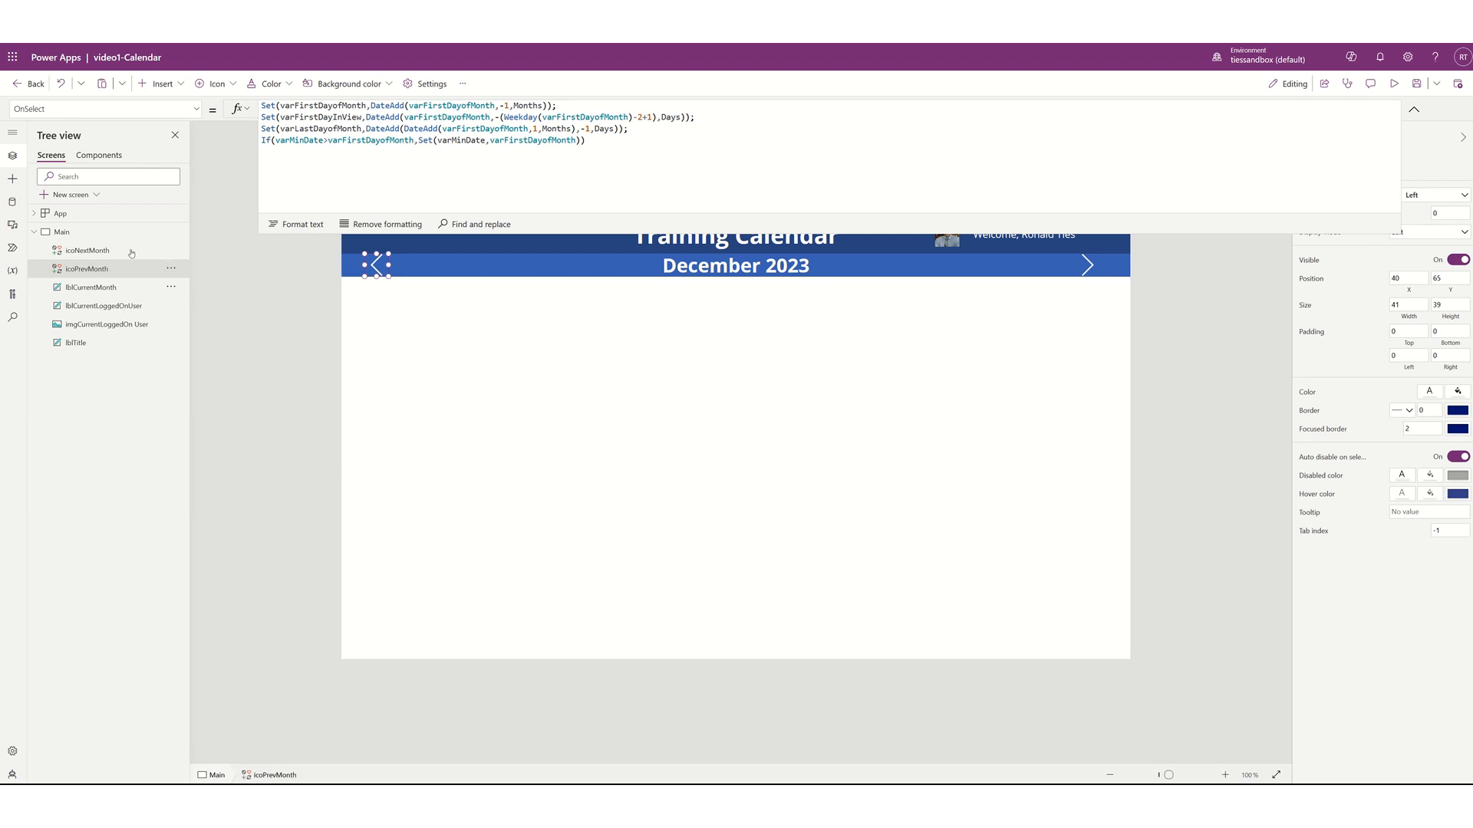
# Insert a blank horizontal gallery on the Main screen directly below the month bar, at X 0, Y 105, sized about 1366 by 53
pyautogui.click(463, 366)
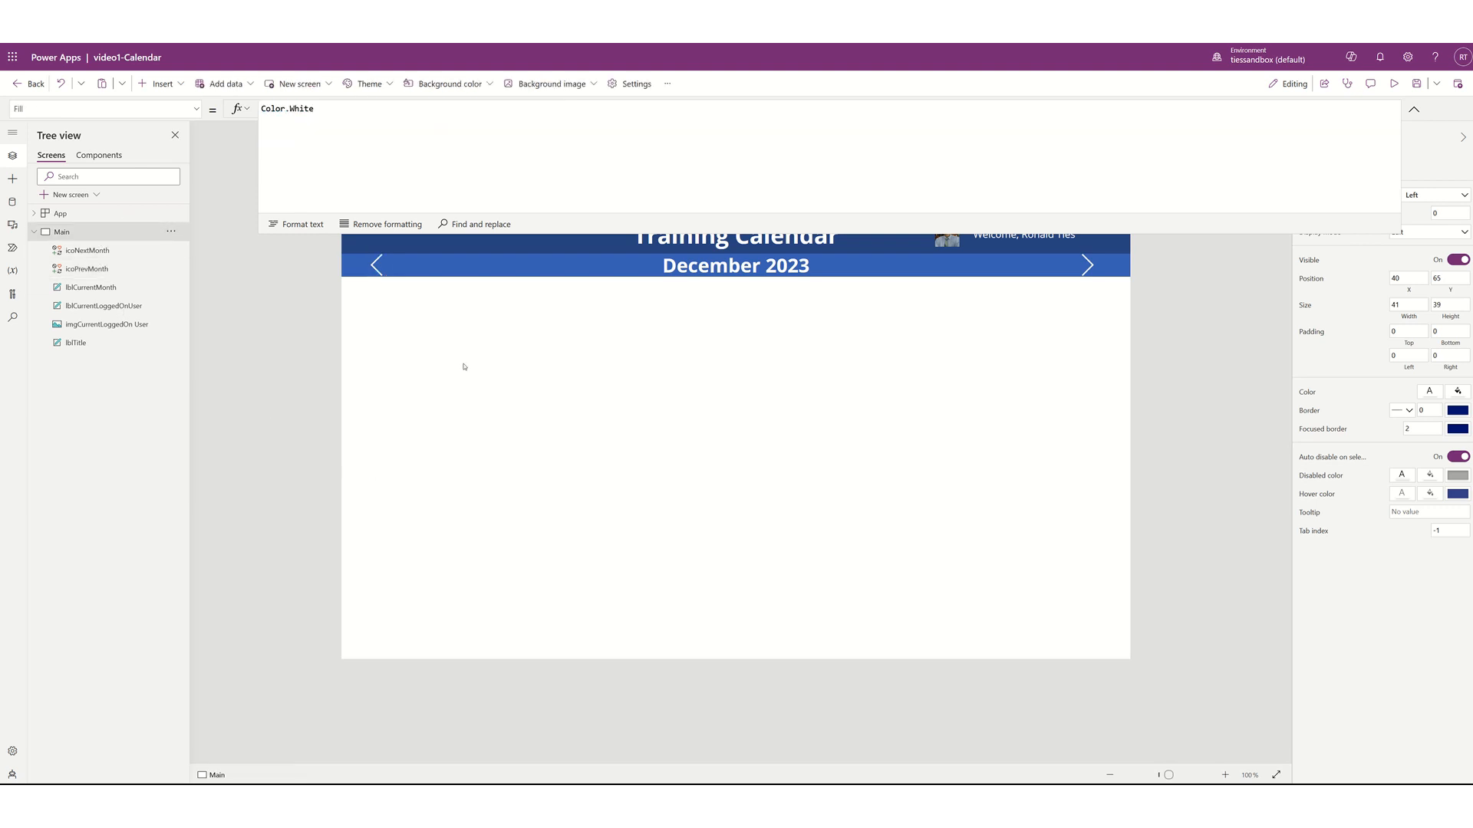
pyautogui.click(162, 84)
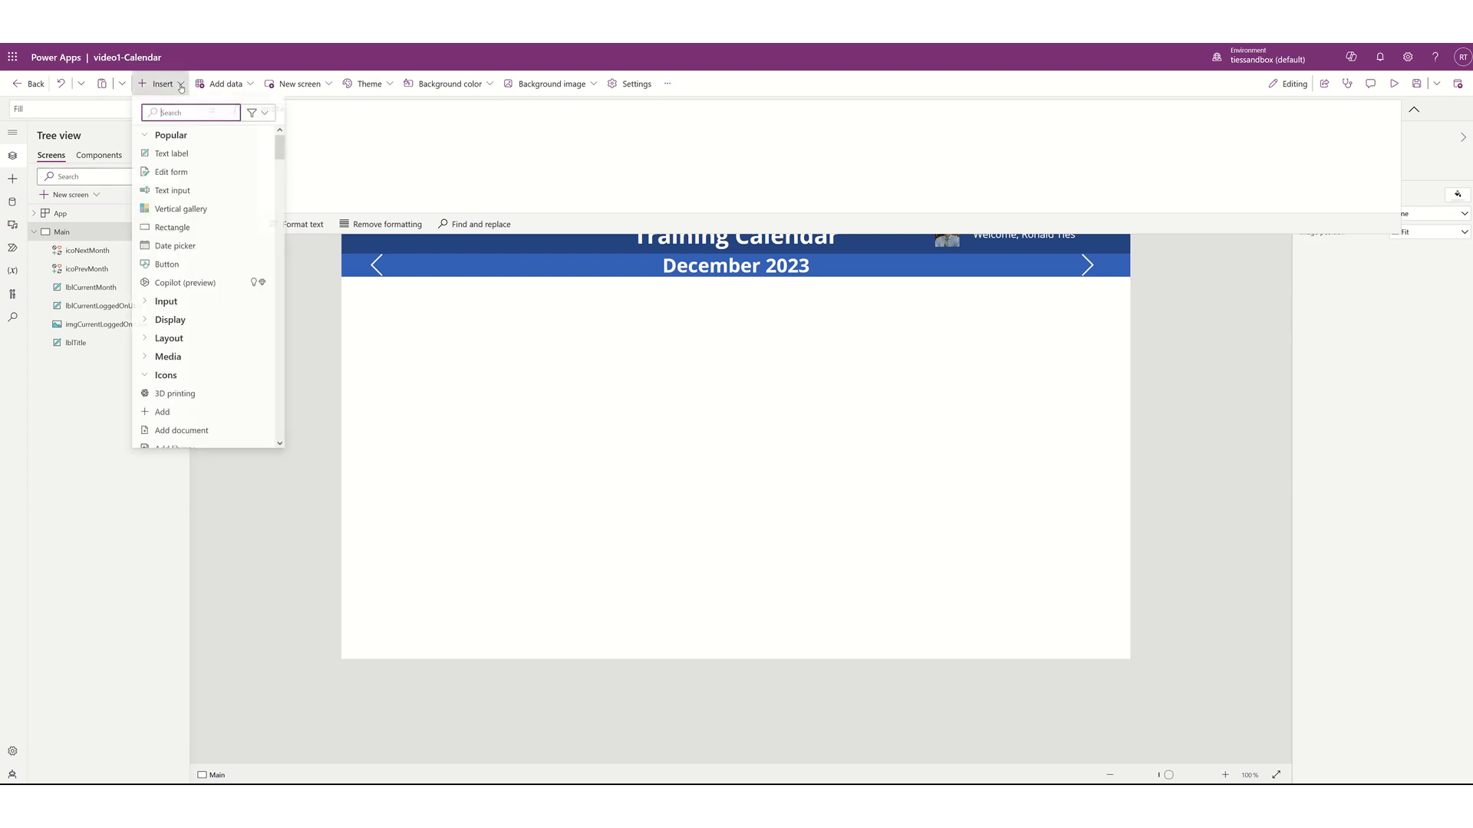
pyautogui.click(148, 342)
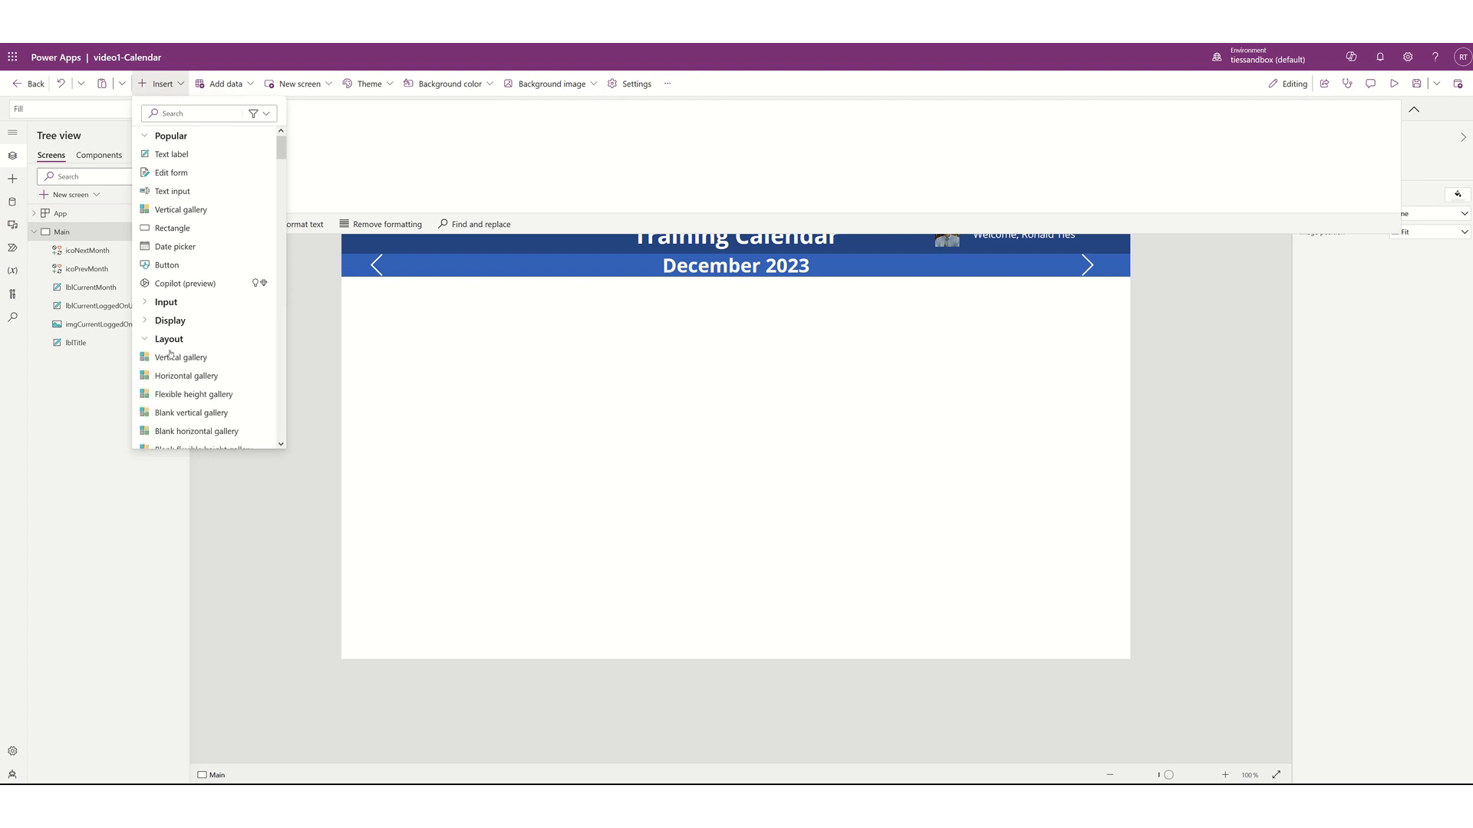
pyautogui.scroll(-3, 181, 322)
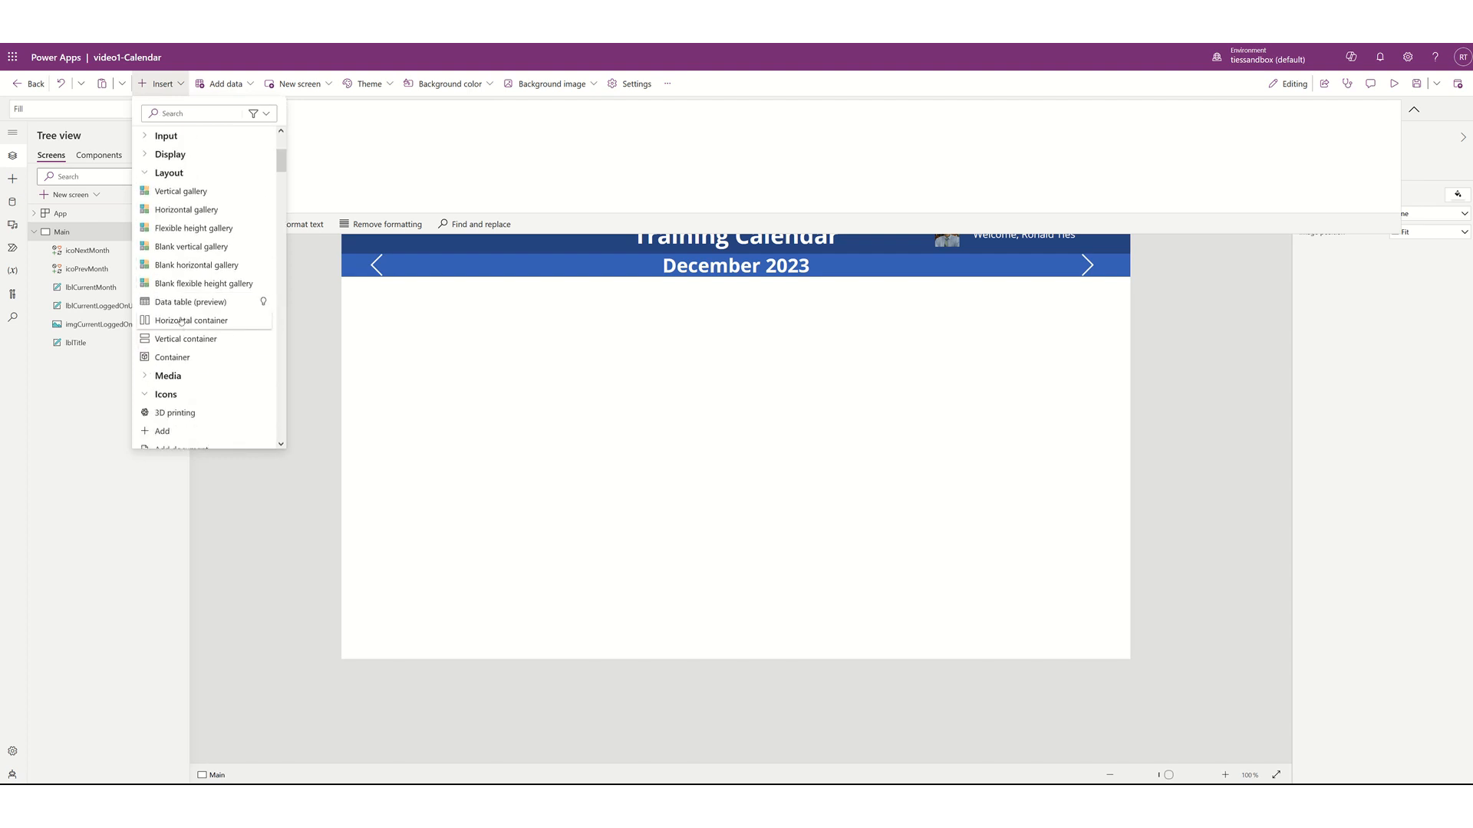
pyautogui.click(189, 267)
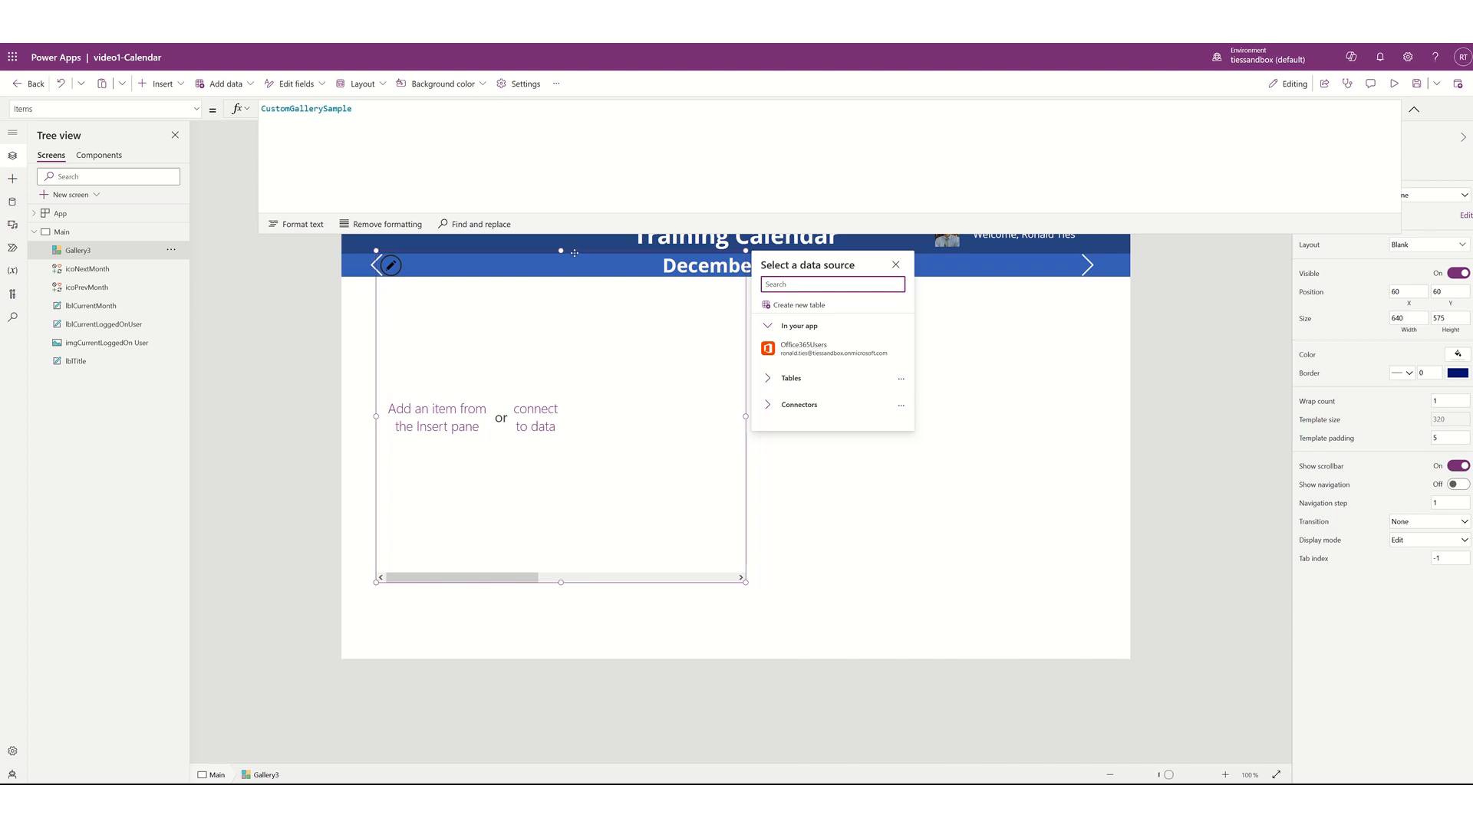
pyautogui.moveTo(574, 258); pyautogui.dragTo(533, 281)
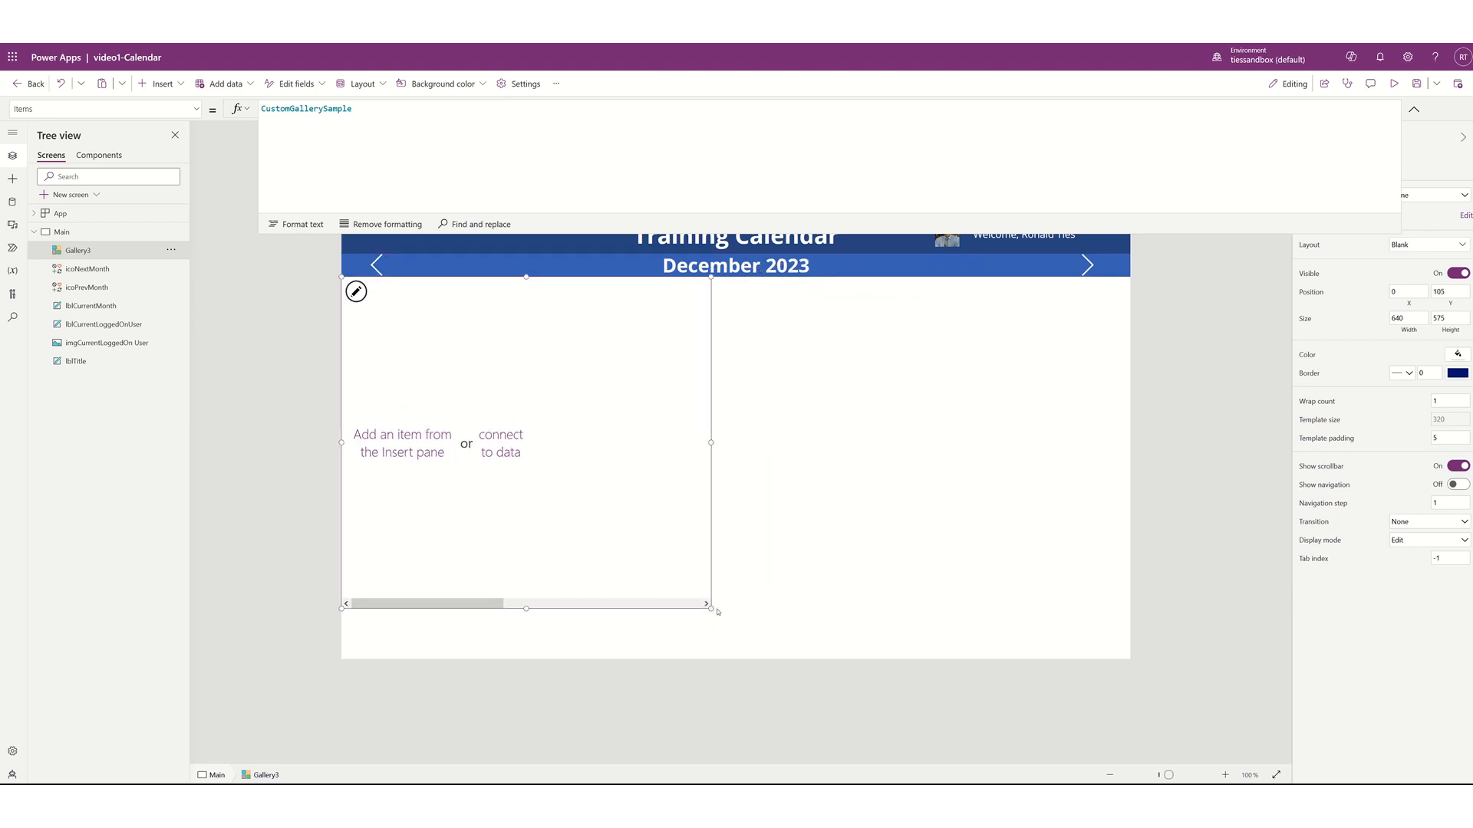
pyautogui.moveTo(712, 610); pyautogui.dragTo(1130, 309)
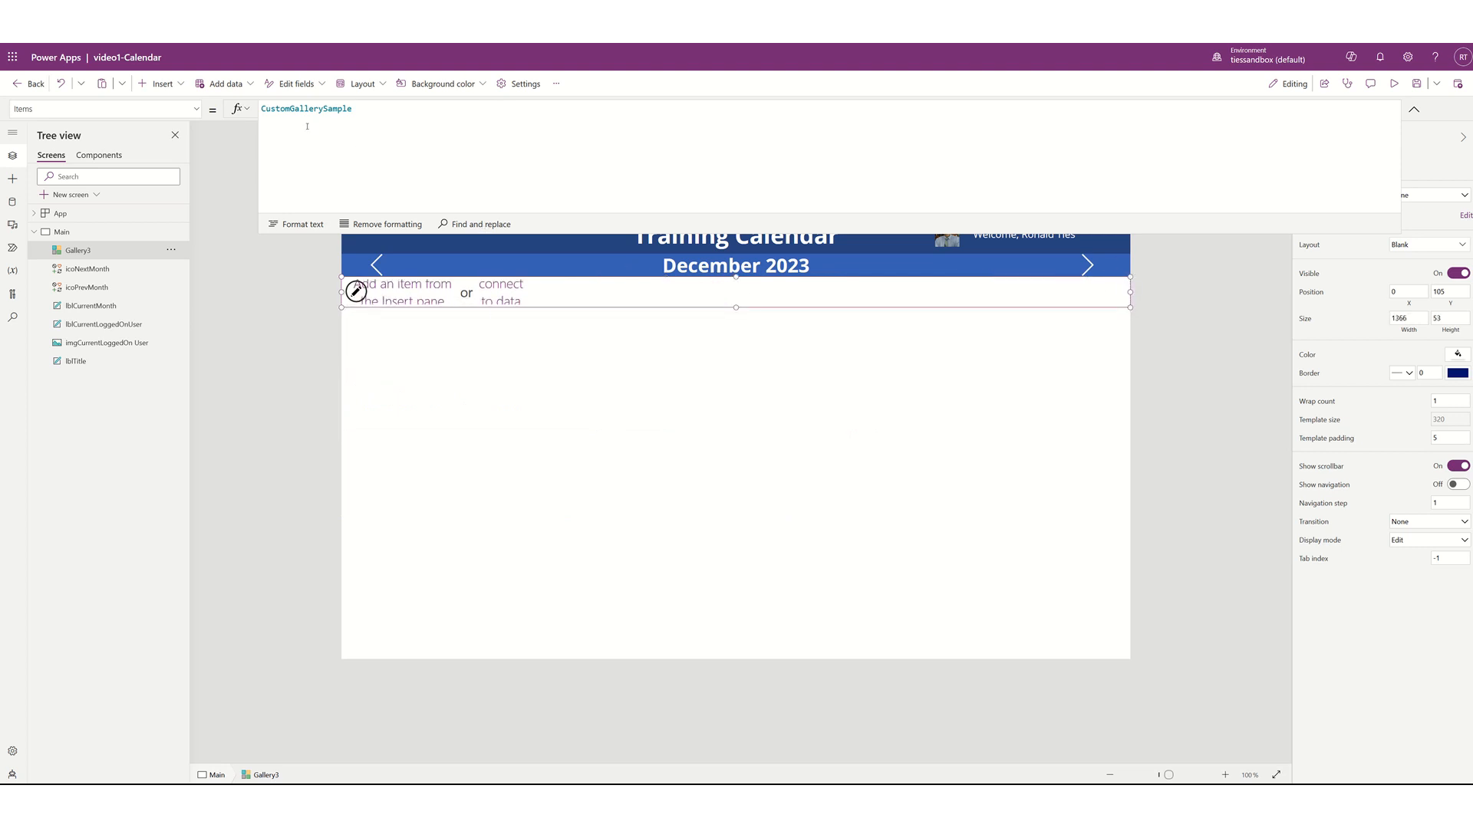
# Set the new gallery's Items to Calendar.WeekdaysLong()
pyautogui.doubleClick(379, 109)
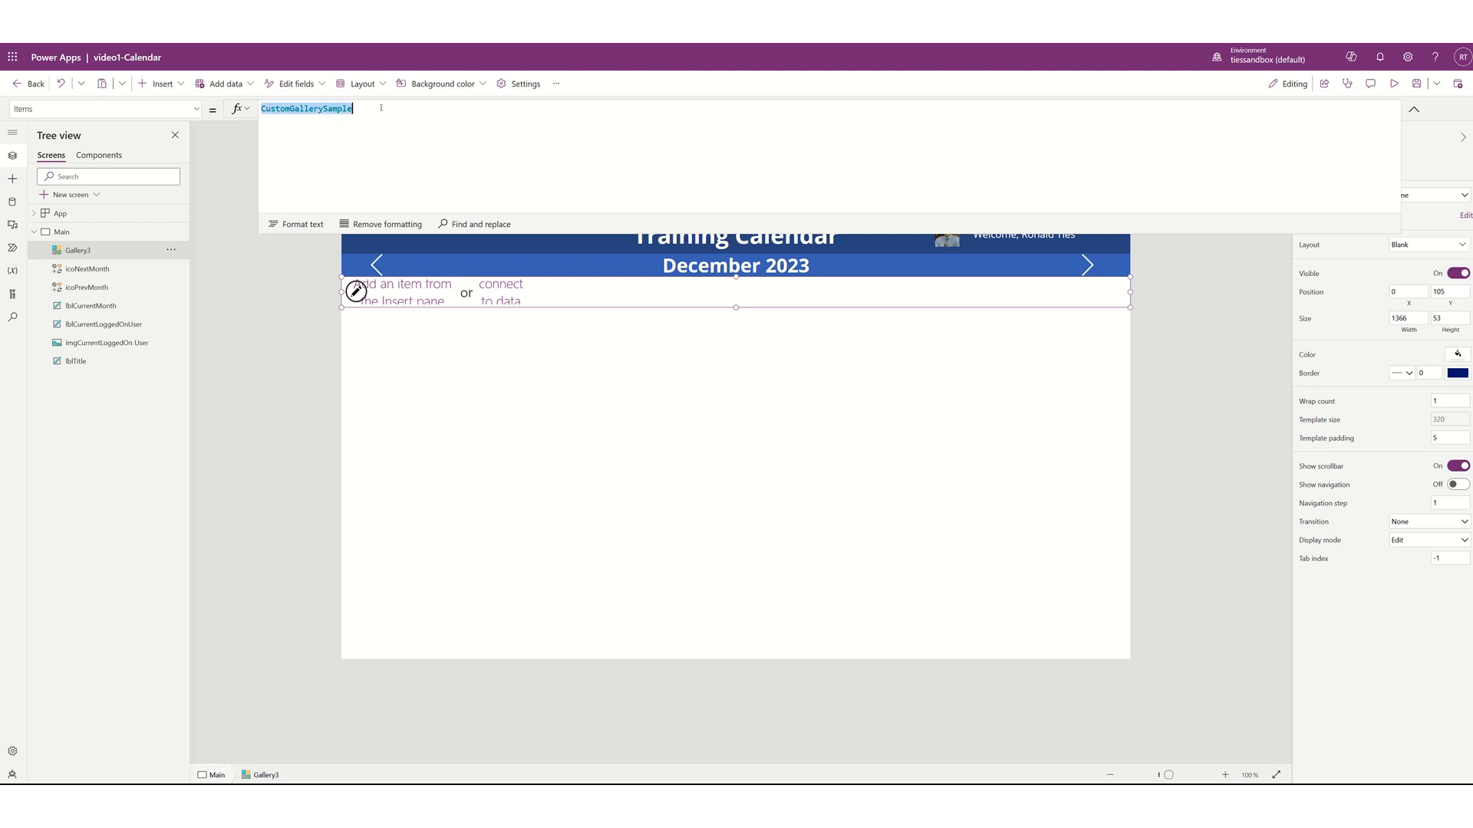
pyautogui.write('calend')
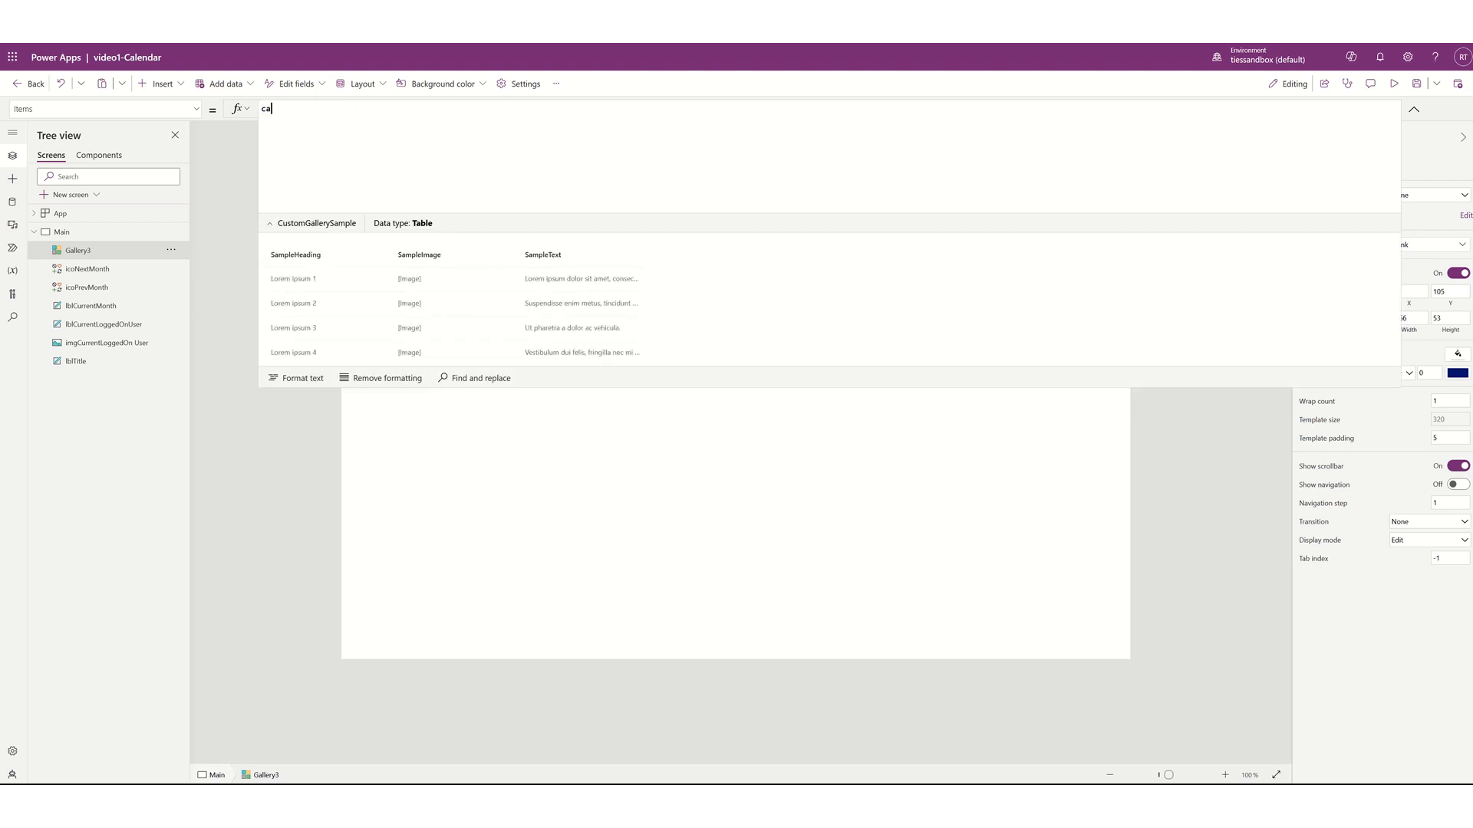
pyautogui.press('Down')
pyautogui.press('Down')
pyautogui.press('Down')
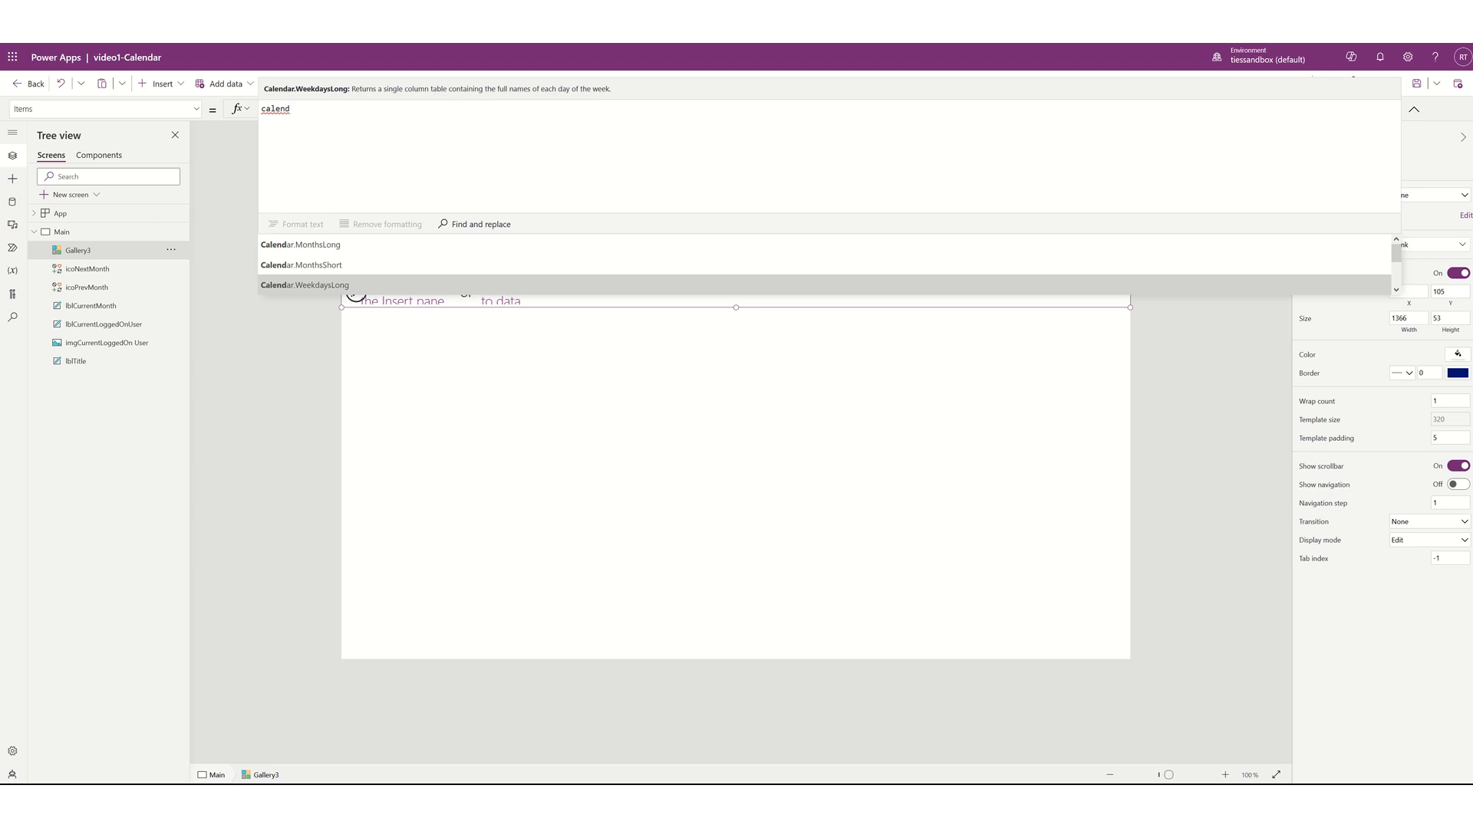
pyautogui.press('Tab')
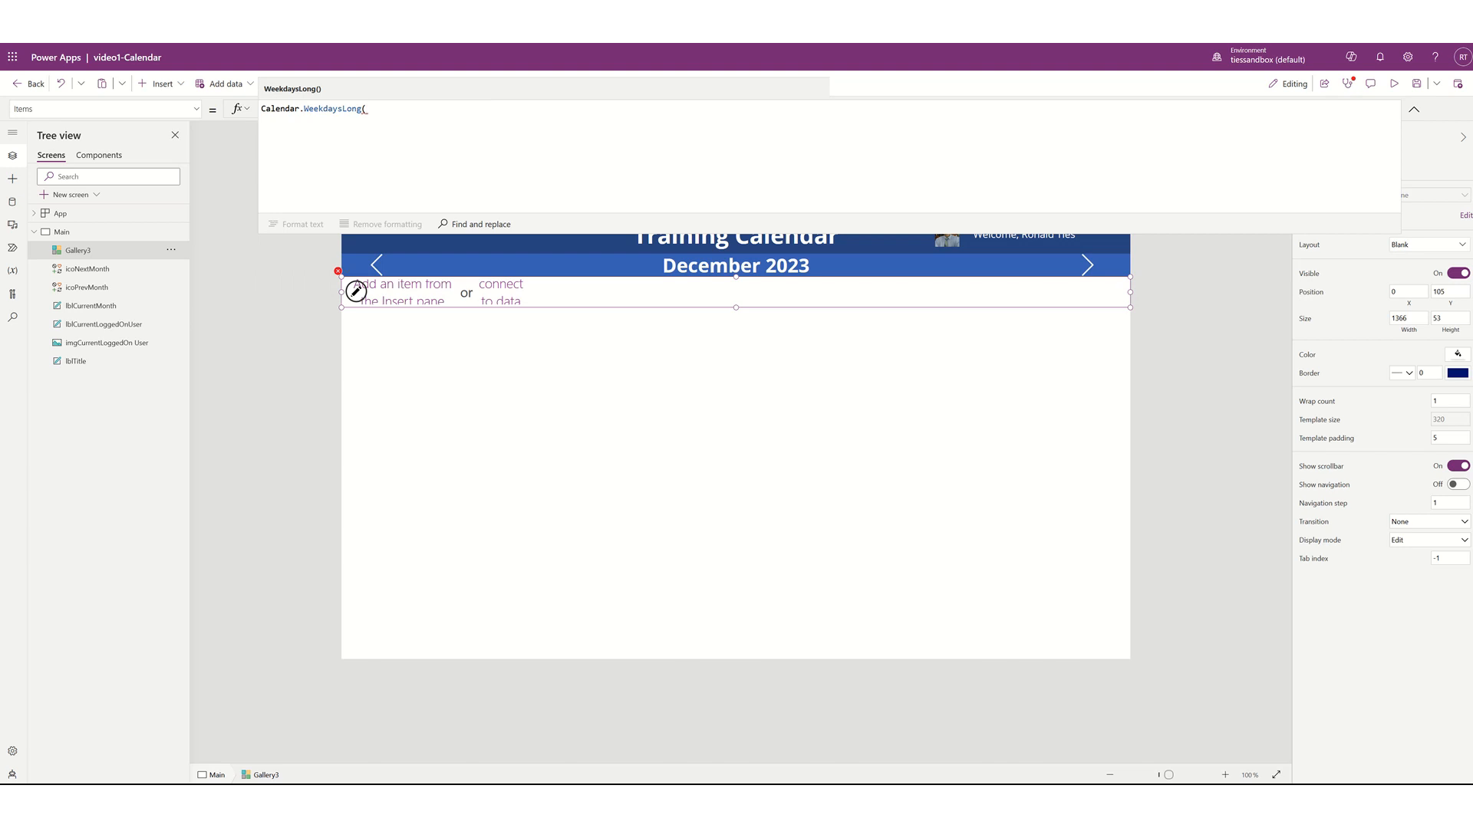
pyautogui.write(')')
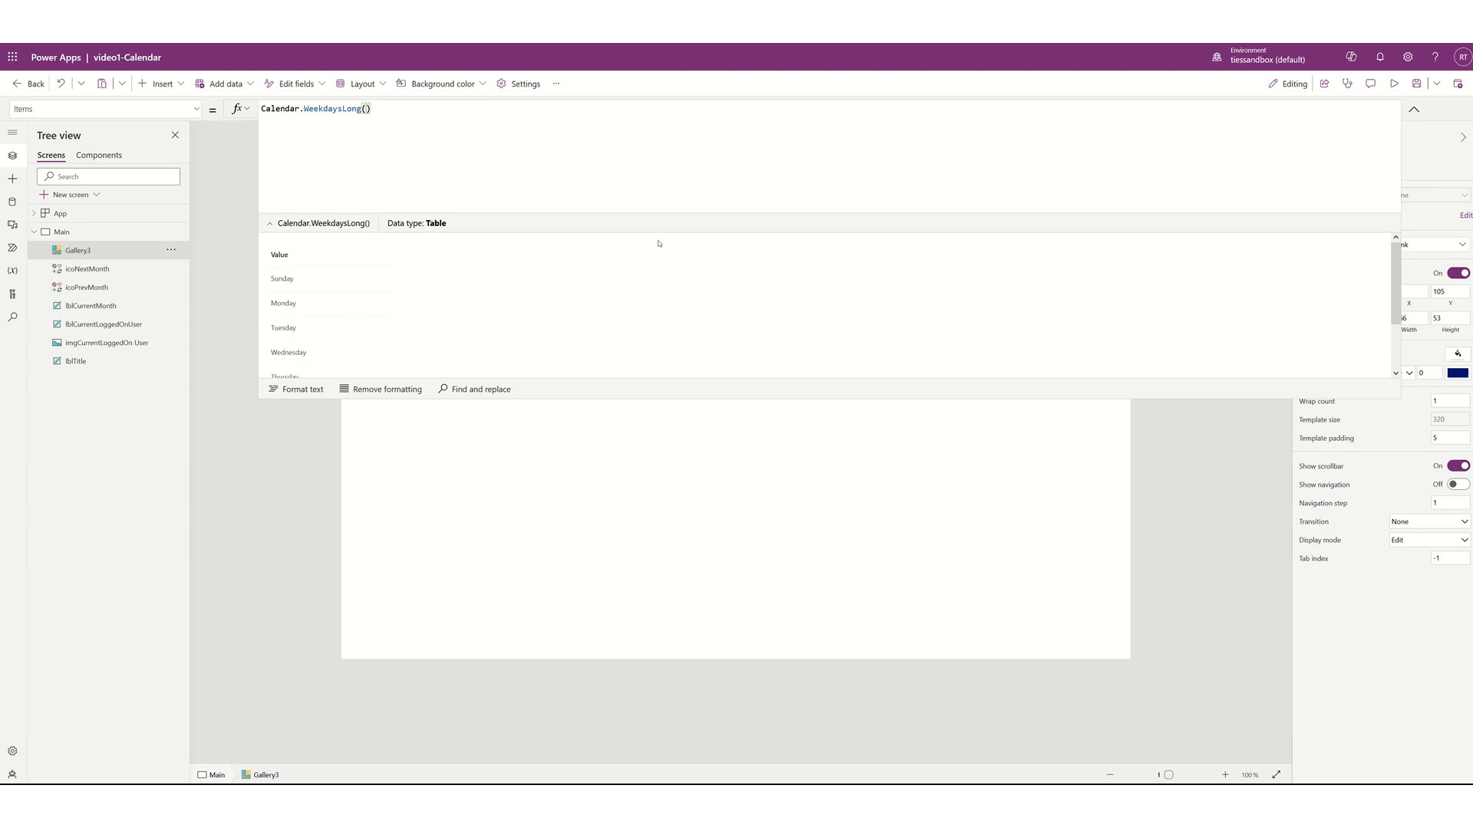
pyautogui.click(1414, 109)
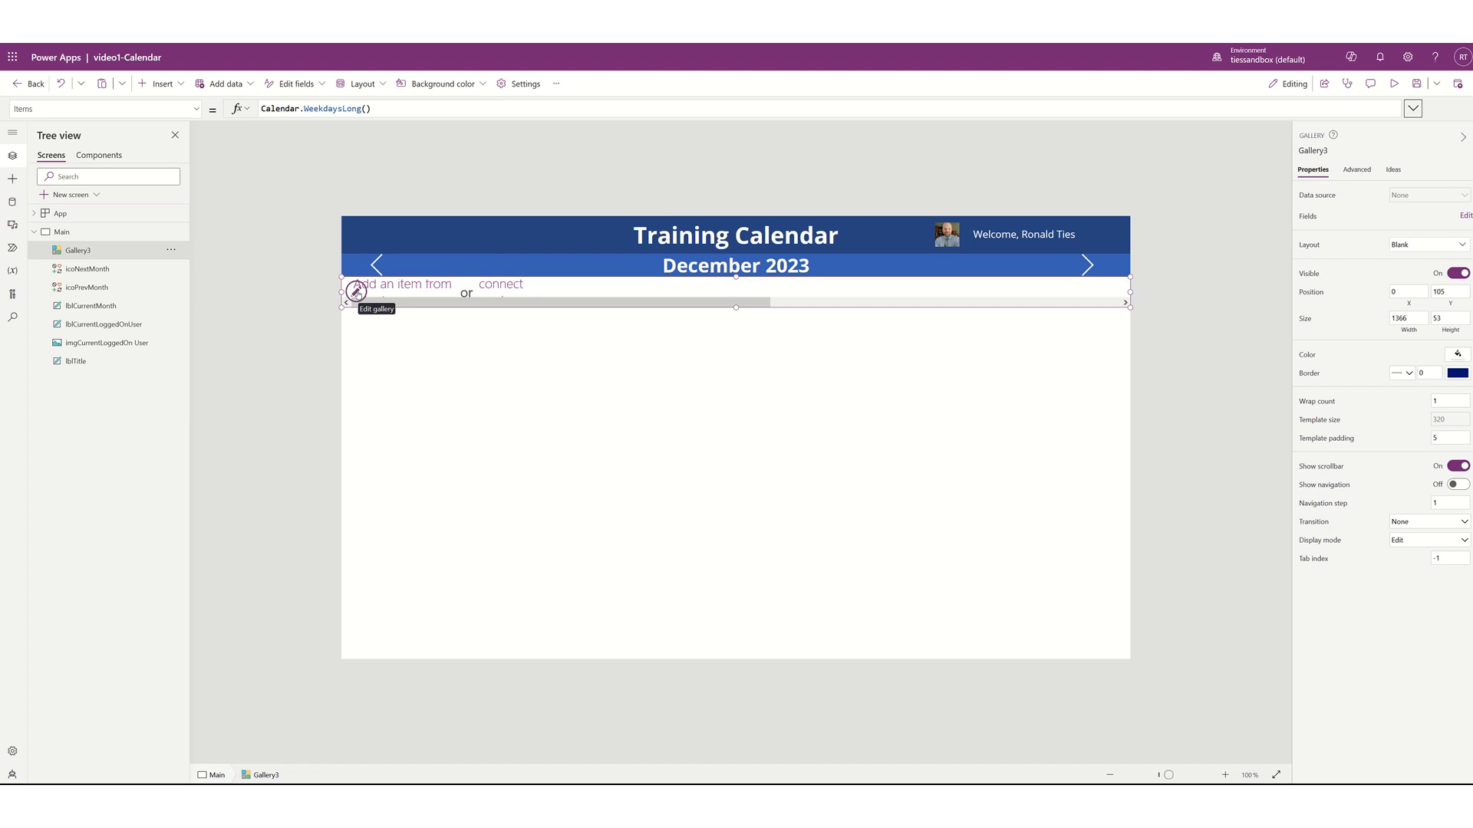
# Set the weekday gallery's TemplateSize to Parent.Width/7
pyautogui.click(357, 292)
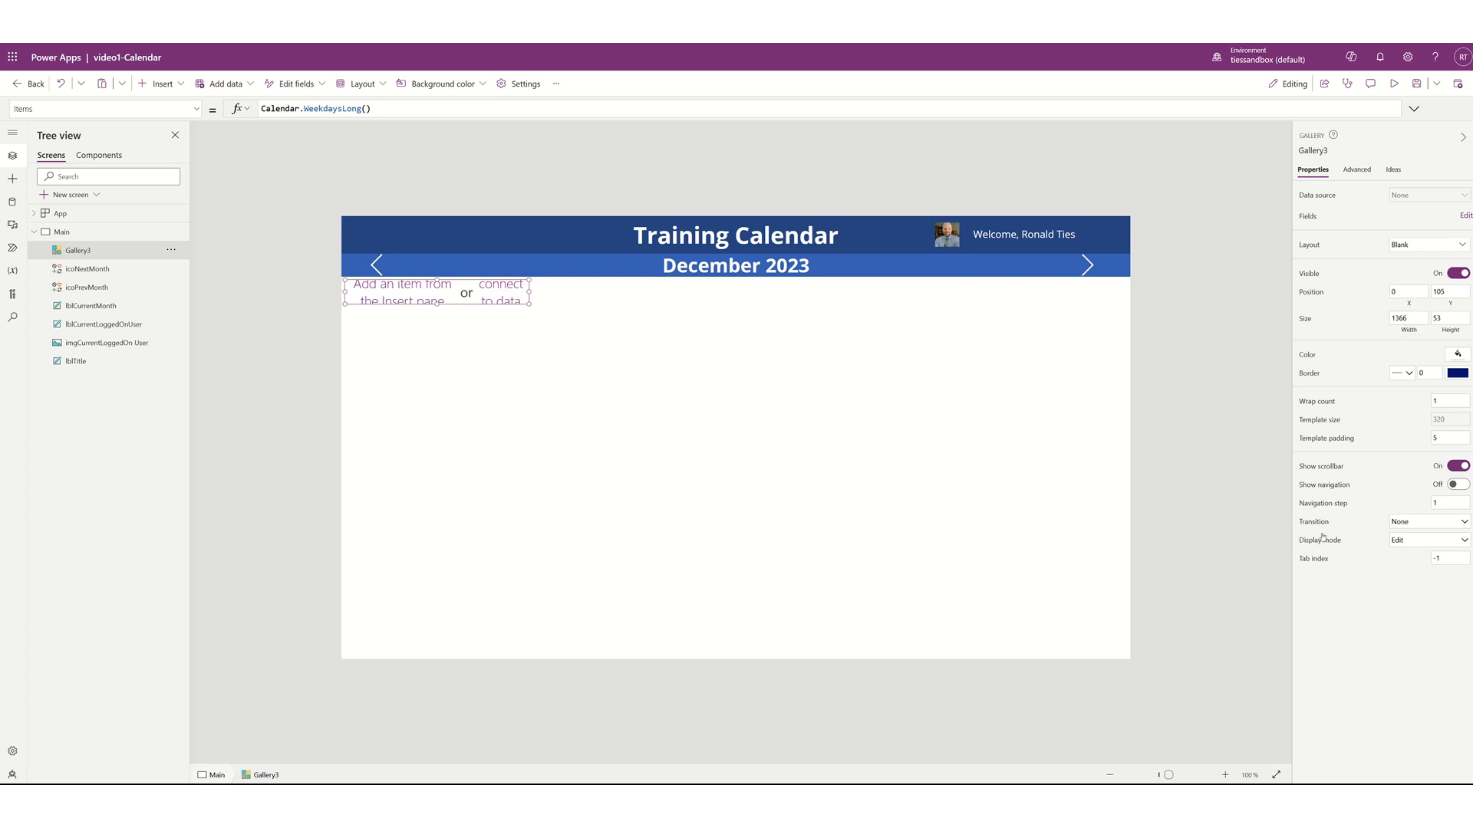
pyautogui.click(1324, 420)
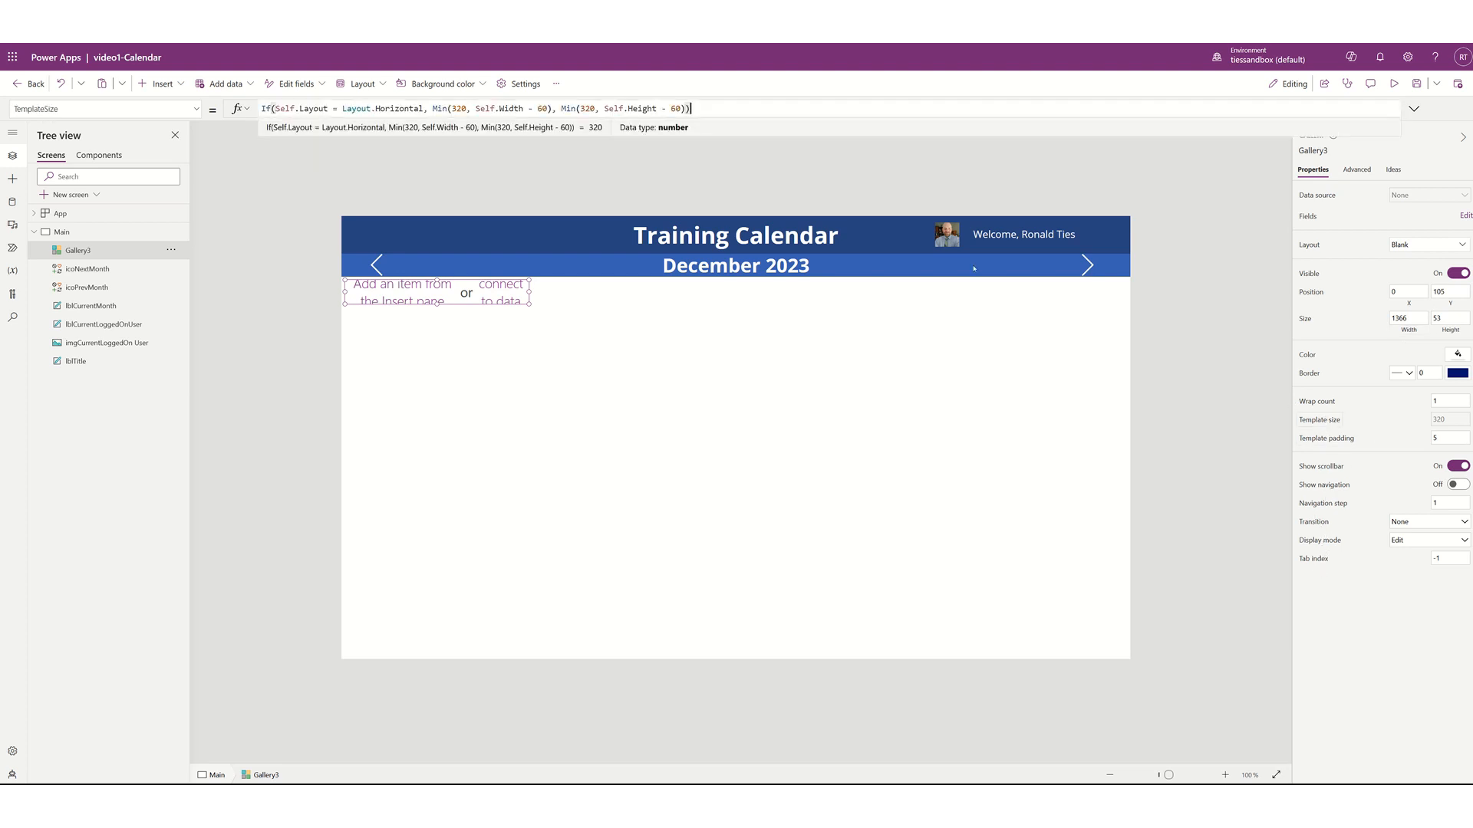
pyautogui.tripleClick(736, 109)
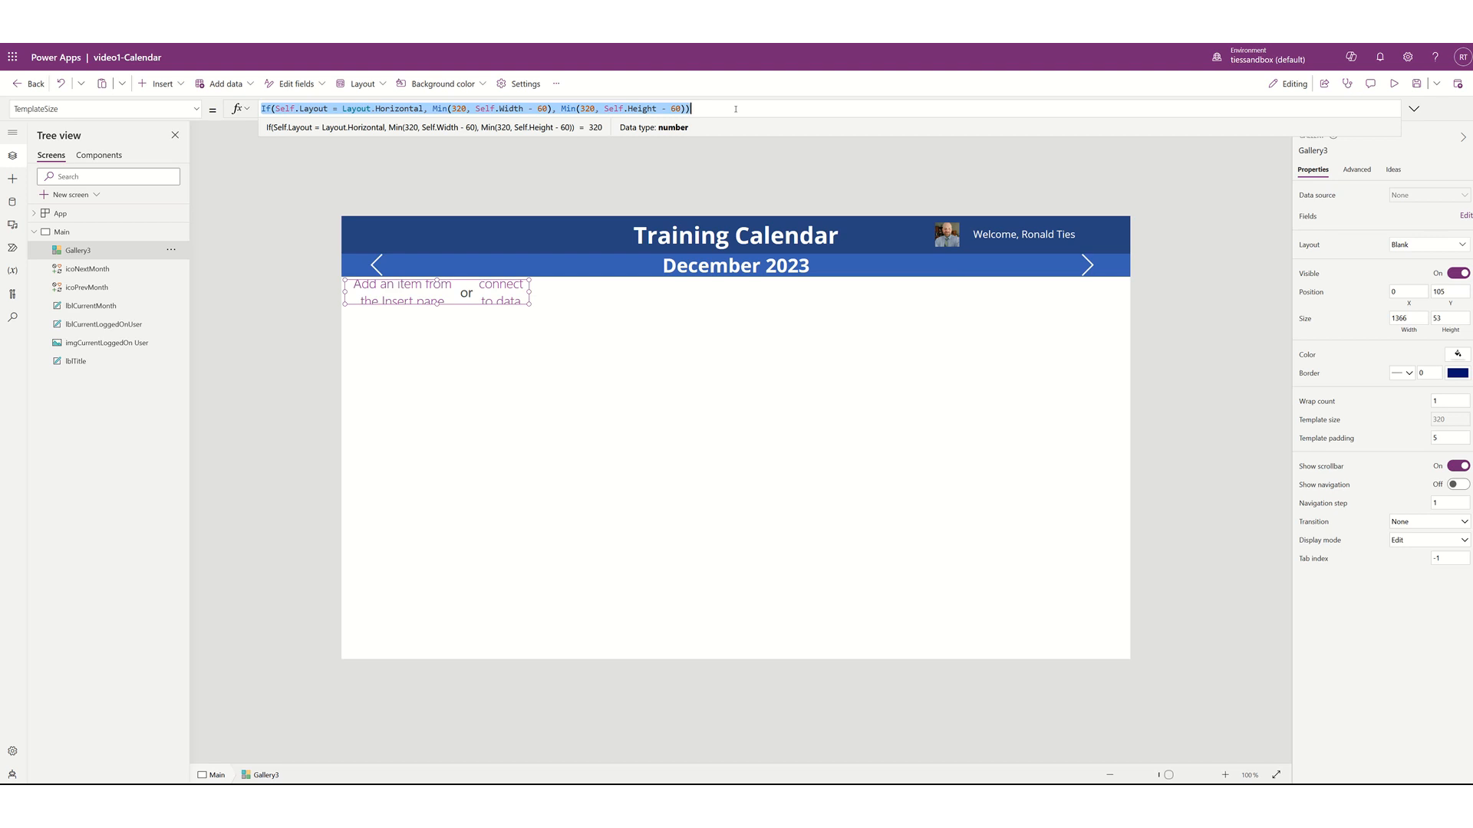
pyautogui.write('partent.')
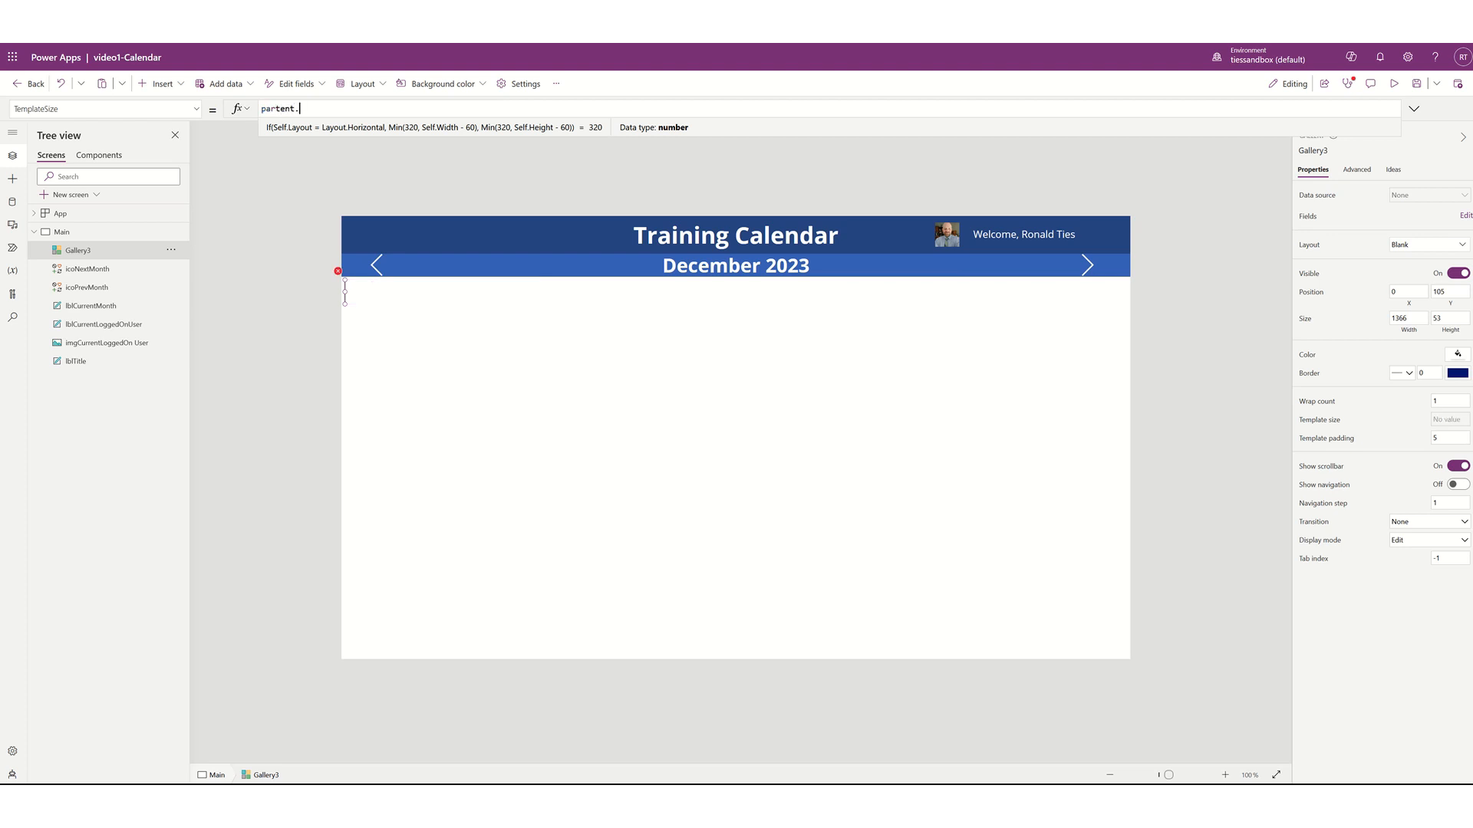
pyautogui.press('BackSpace')
pyautogui.press('BackSpace')
pyautogui.press('BackSpace')
pyautogui.press('BackSpace')
pyautogui.press('BackSpace')
pyautogui.press('BackSpace')
pyautogui.write('rent.W')
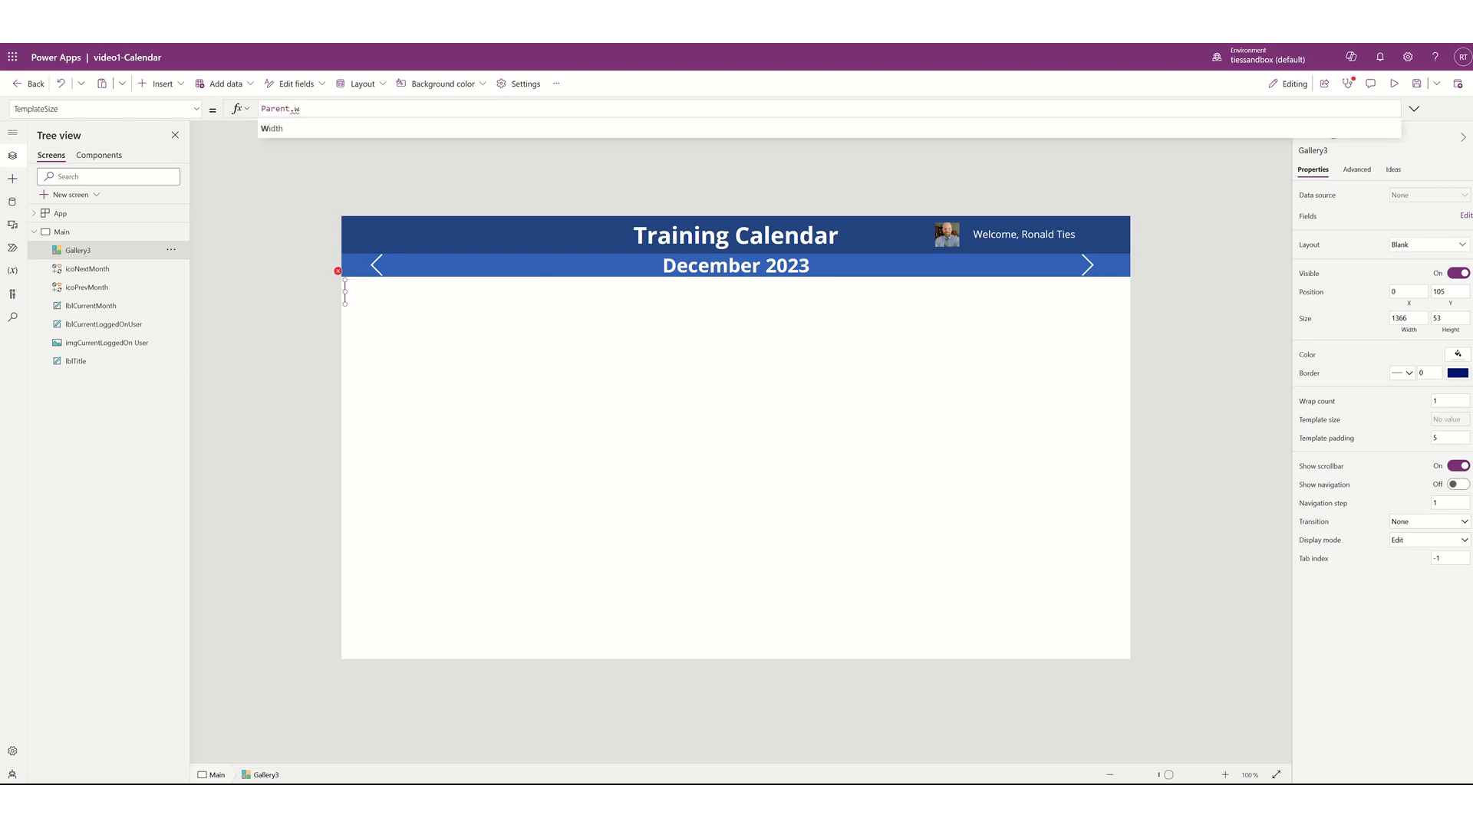
pyautogui.press('Tab')
pyautogui.write('/7')
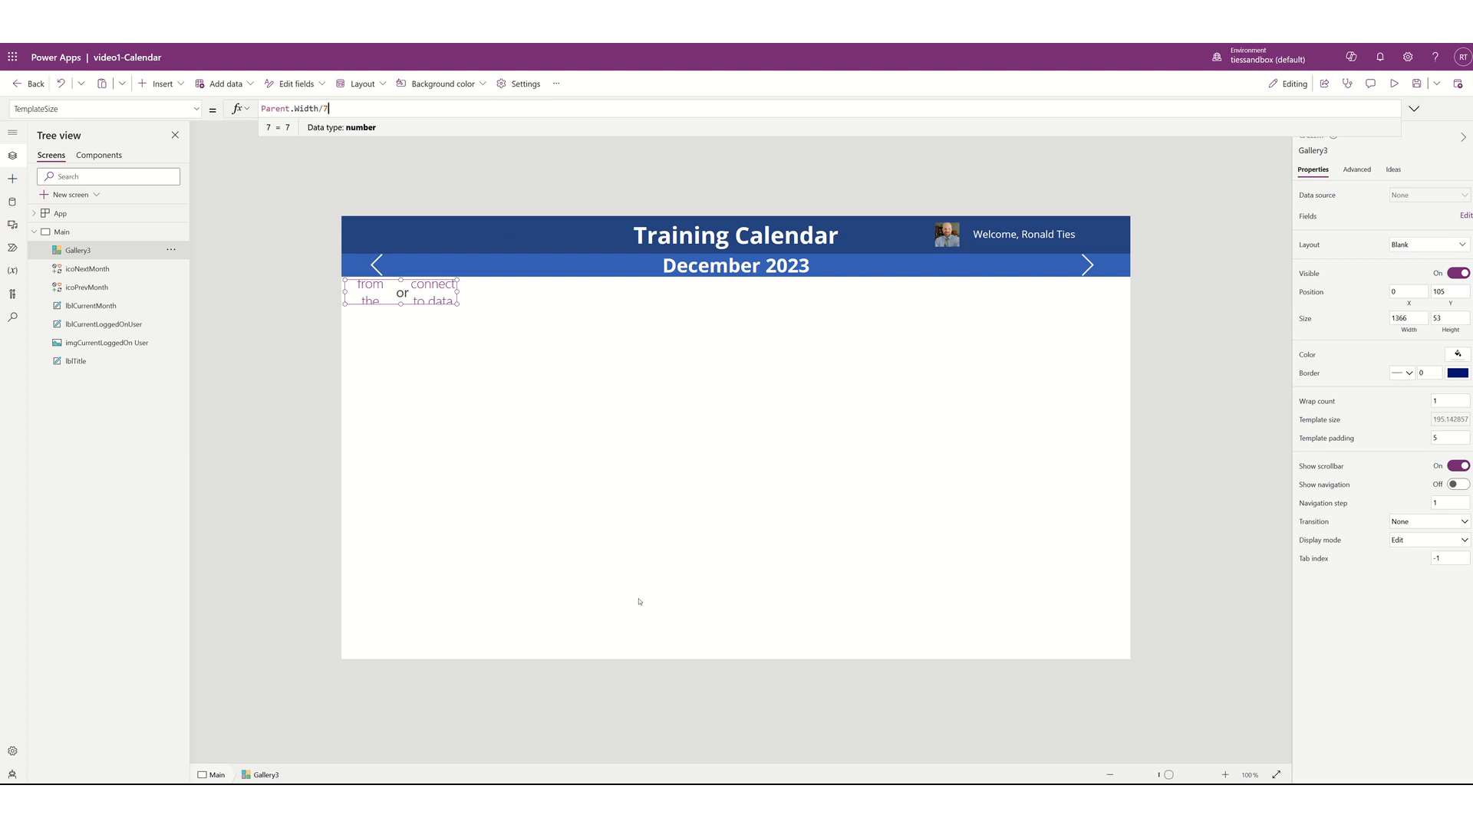
# Add a text label to the weekday gallery's template at X 0, Y 3, about 195 by 40, with centered text
pyautogui.click(381, 299)
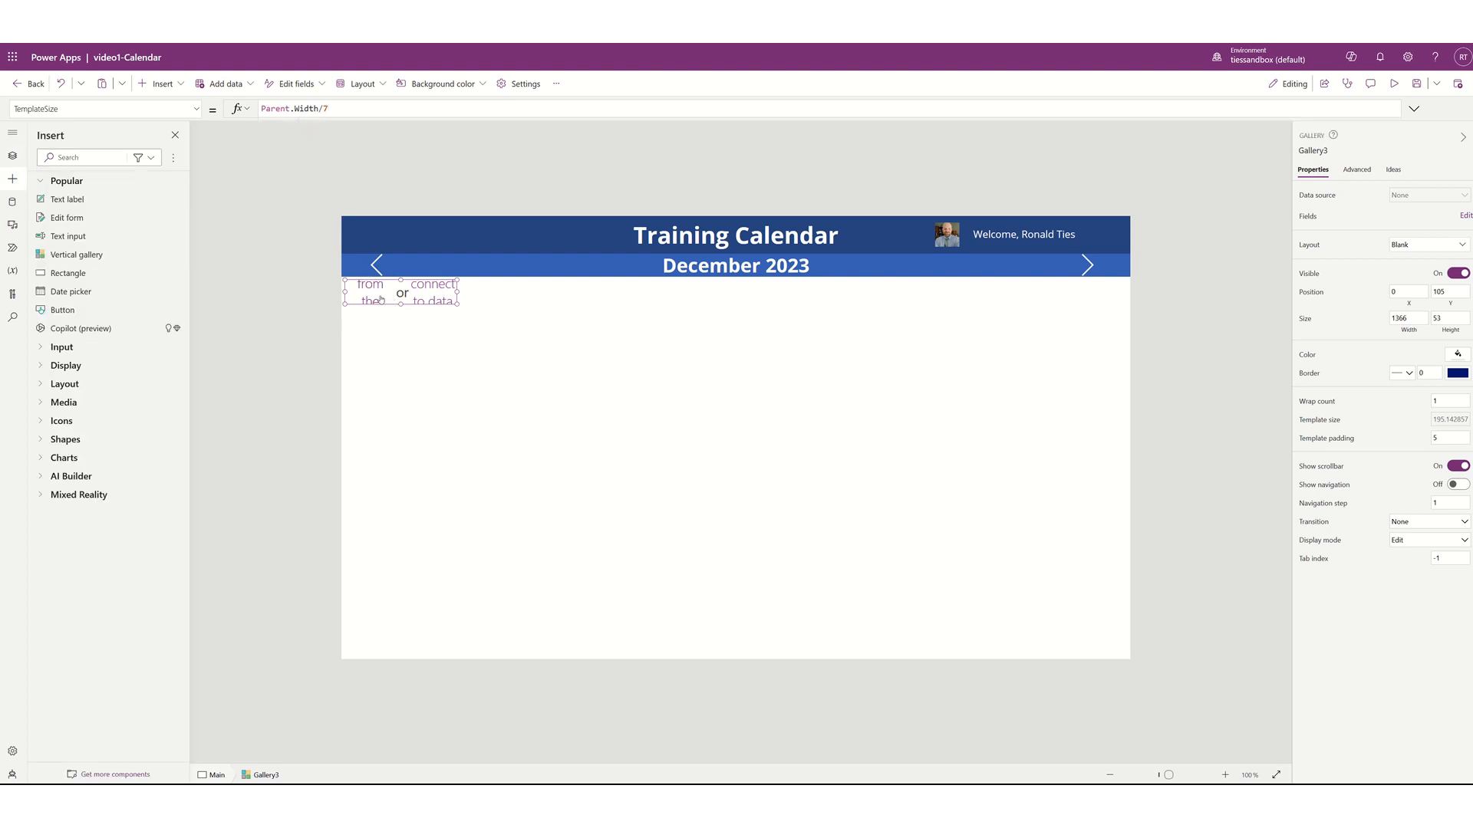
pyautogui.click(173, 84)
pyautogui.click(165, 160)
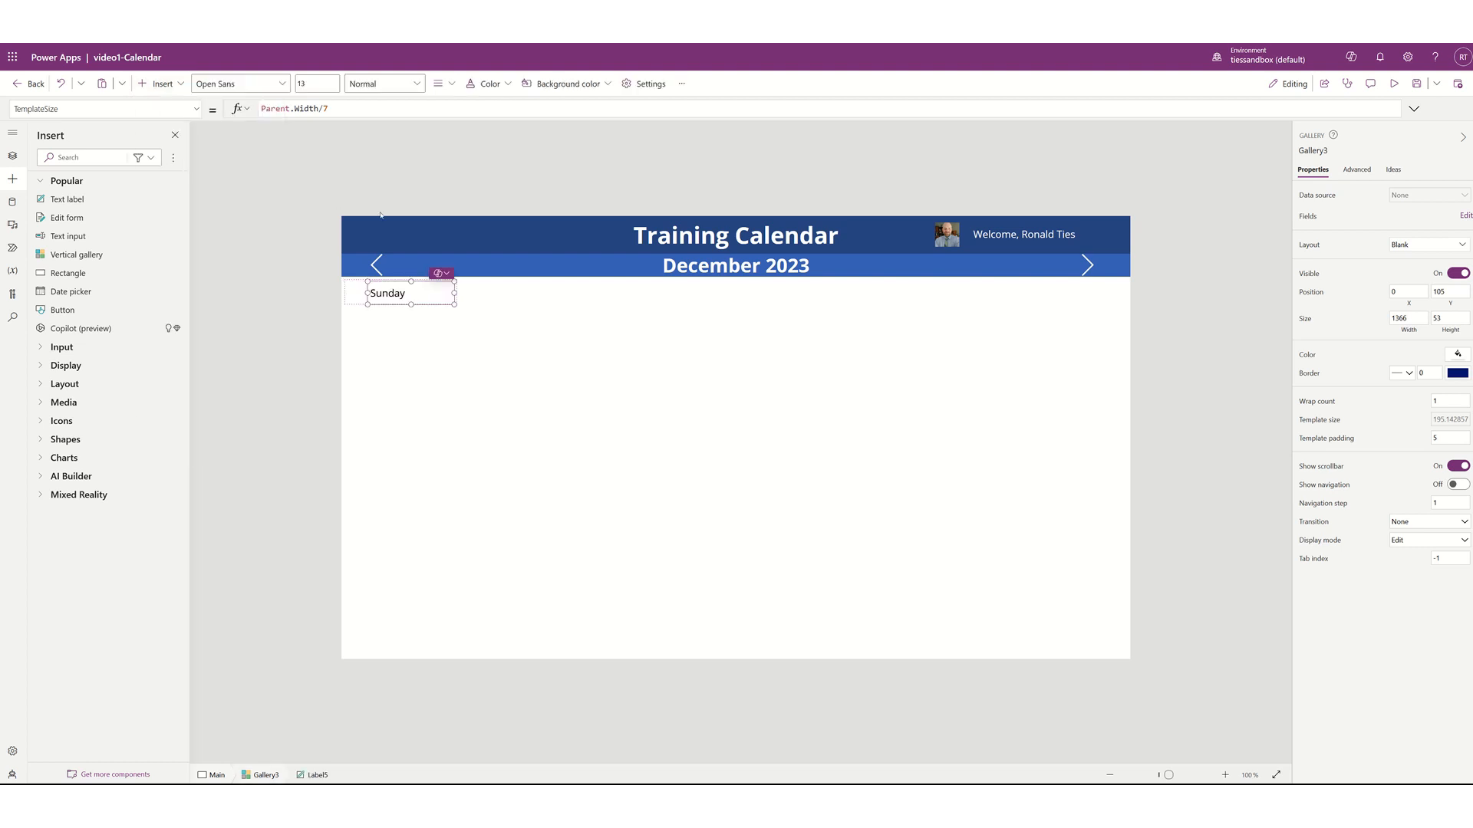
pyautogui.moveTo(413, 294); pyautogui.dragTo(467, 292)
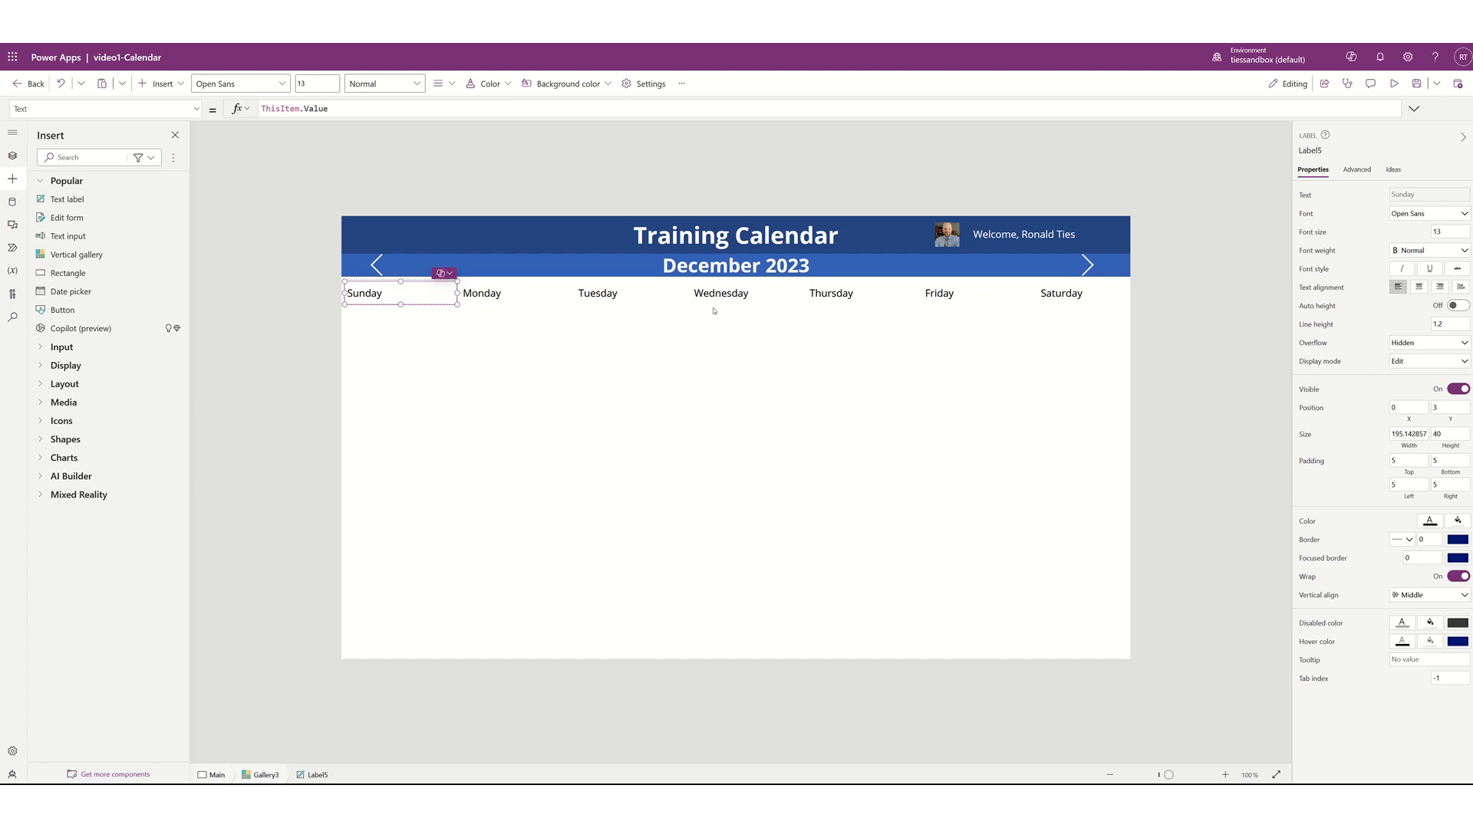
pyautogui.click(451, 85)
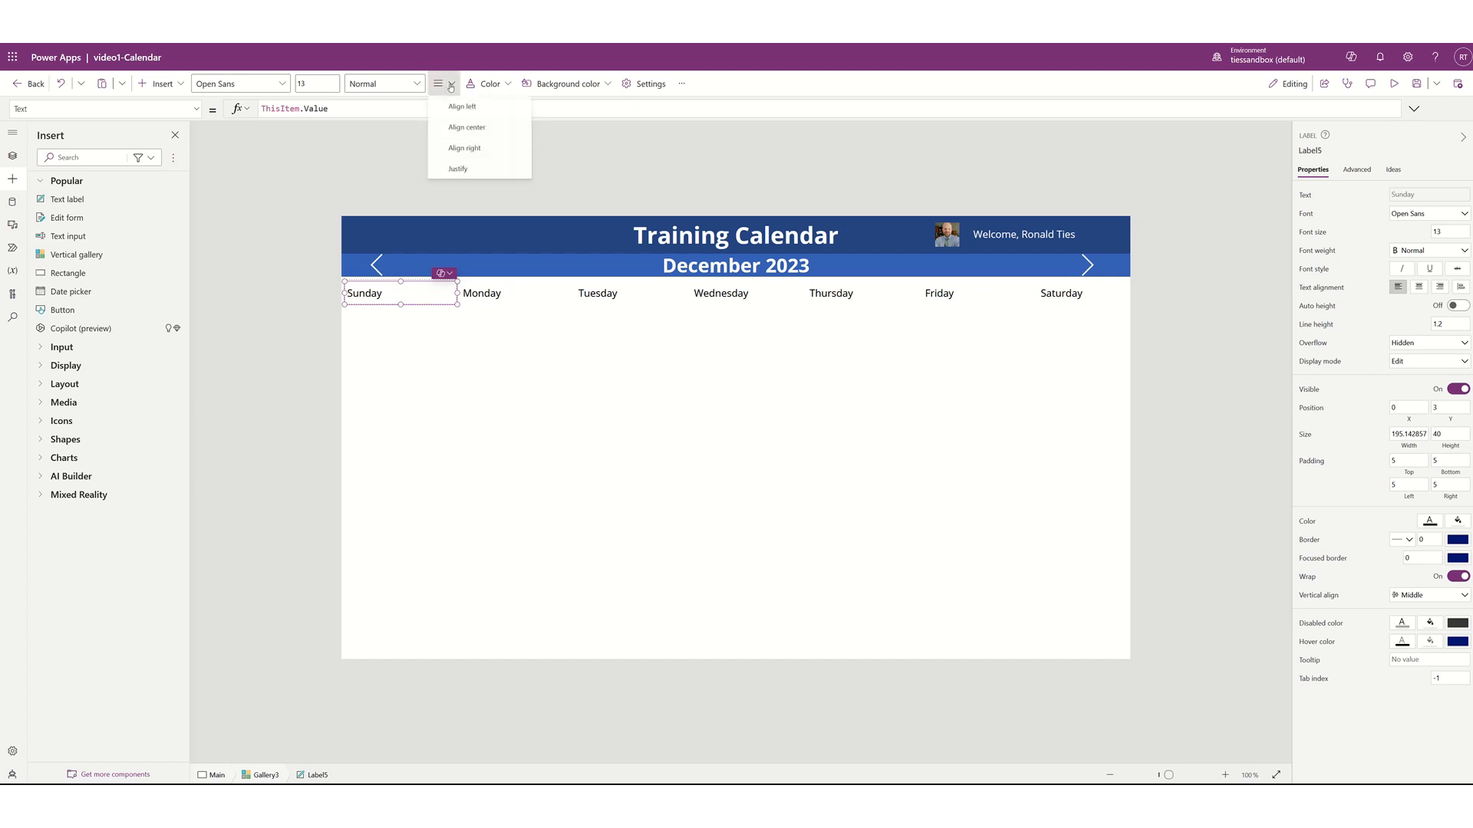
pyautogui.click(461, 128)
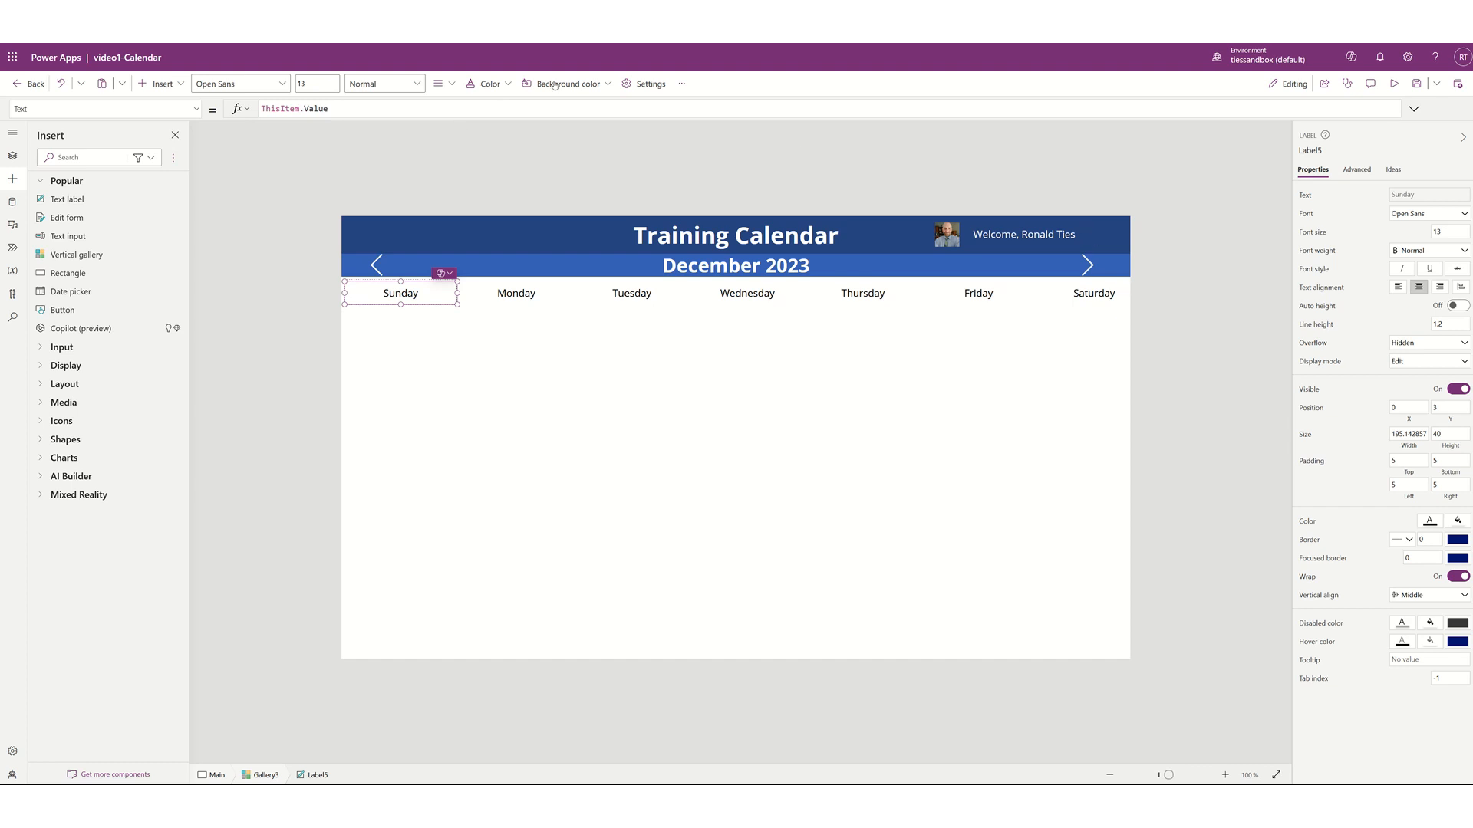
# Set the weekday gallery's TemplateSize formula to Parent.Width/7.3
pyautogui.click(552, 296)
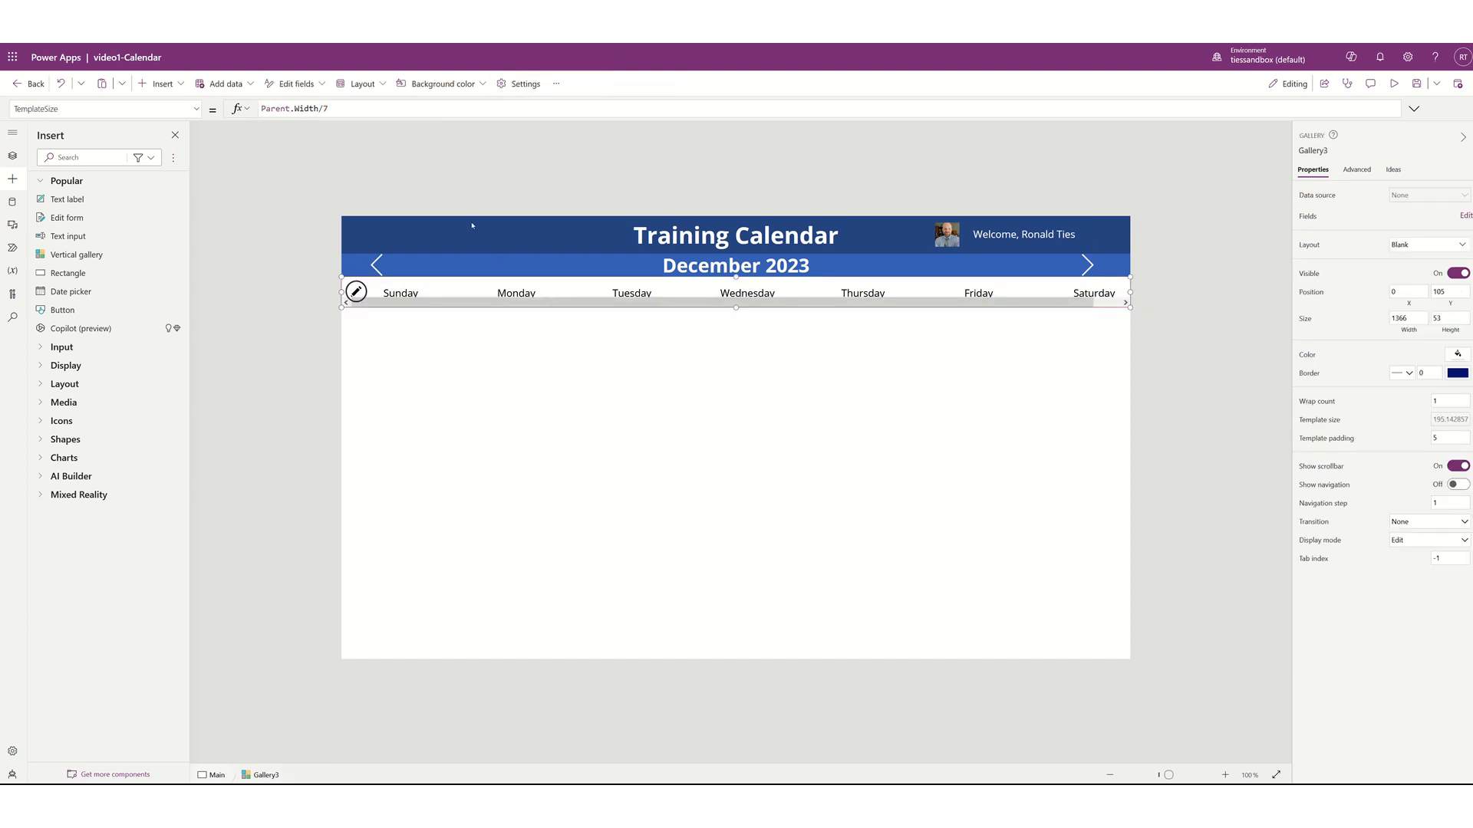
pyautogui.click(337, 108)
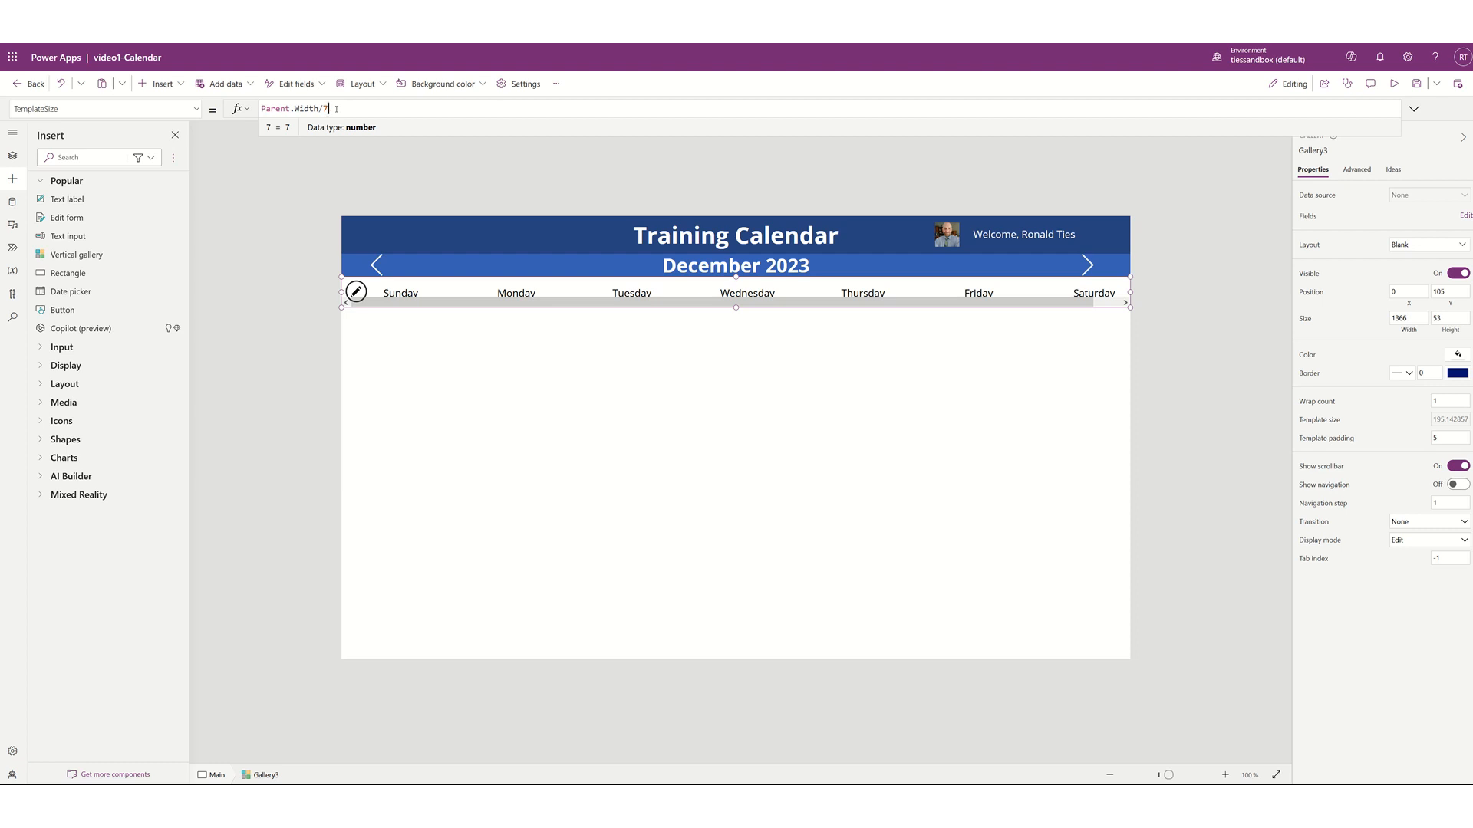
pyautogui.write('.3')
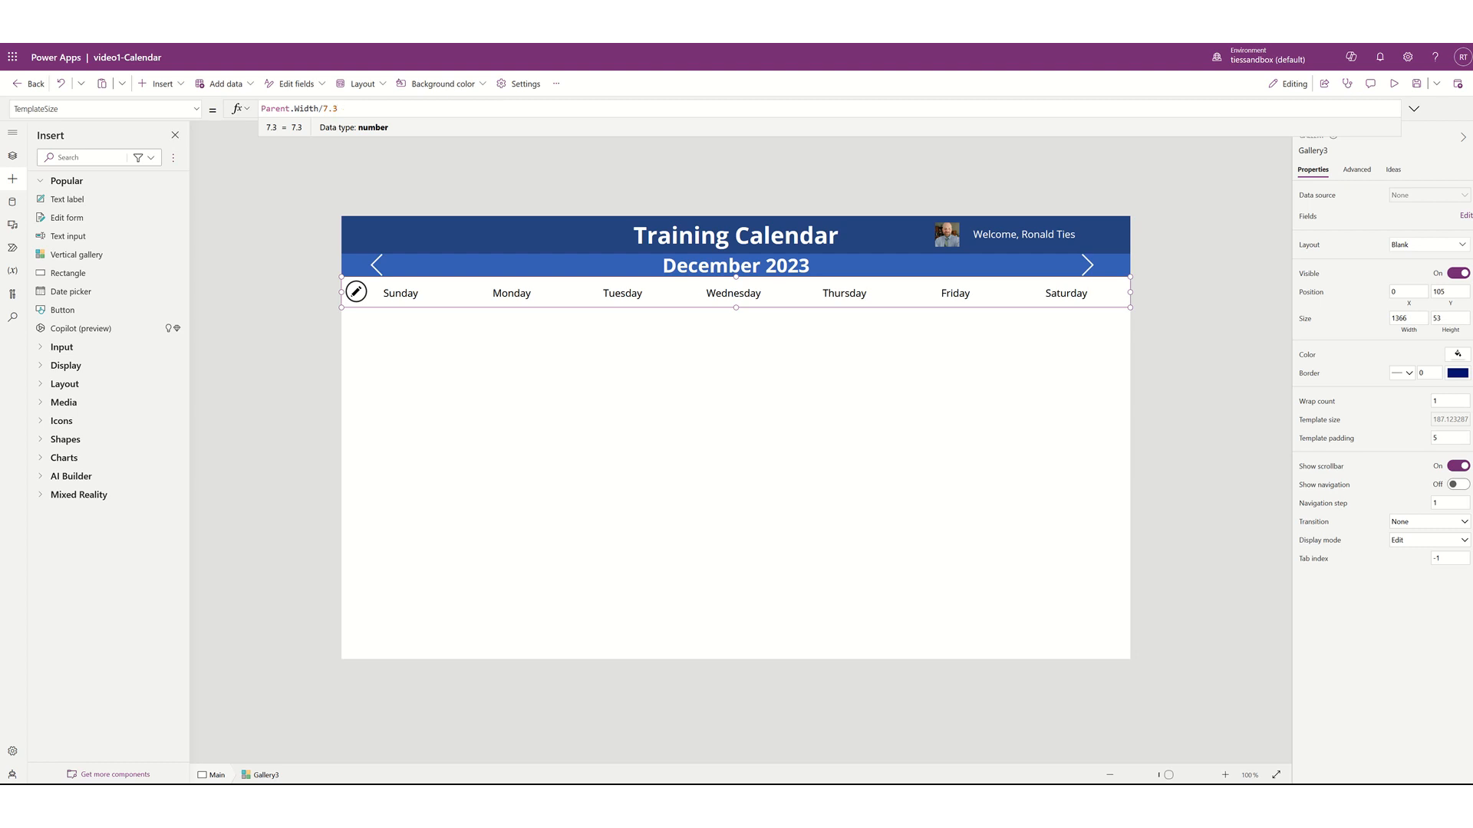
# Narrow the label inside the weekday gallery to a width of about 185
pyautogui.click(359, 298)
pyautogui.click(404, 297)
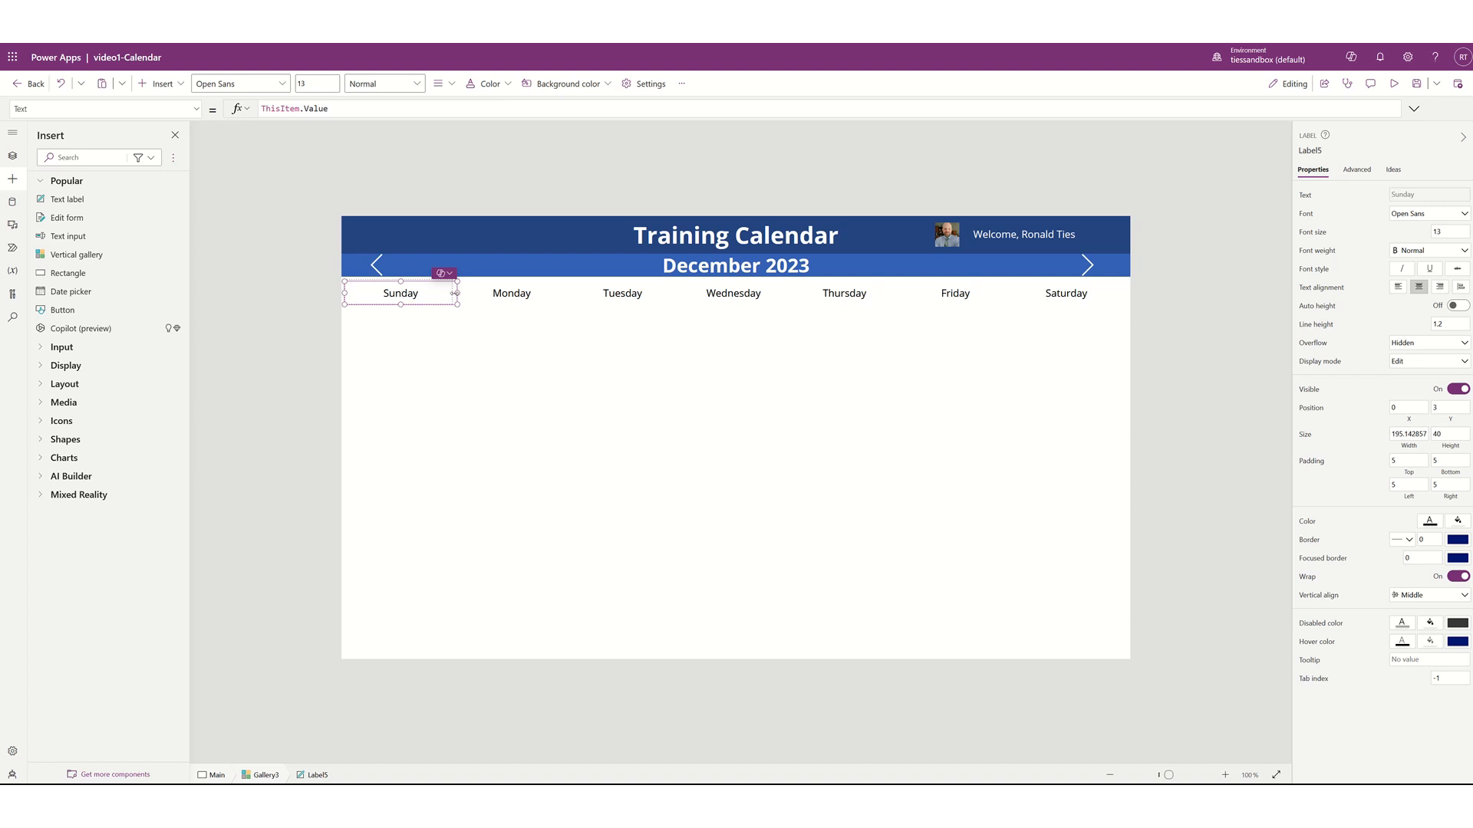
pyautogui.moveTo(455, 293); pyautogui.dragTo(451, 293)
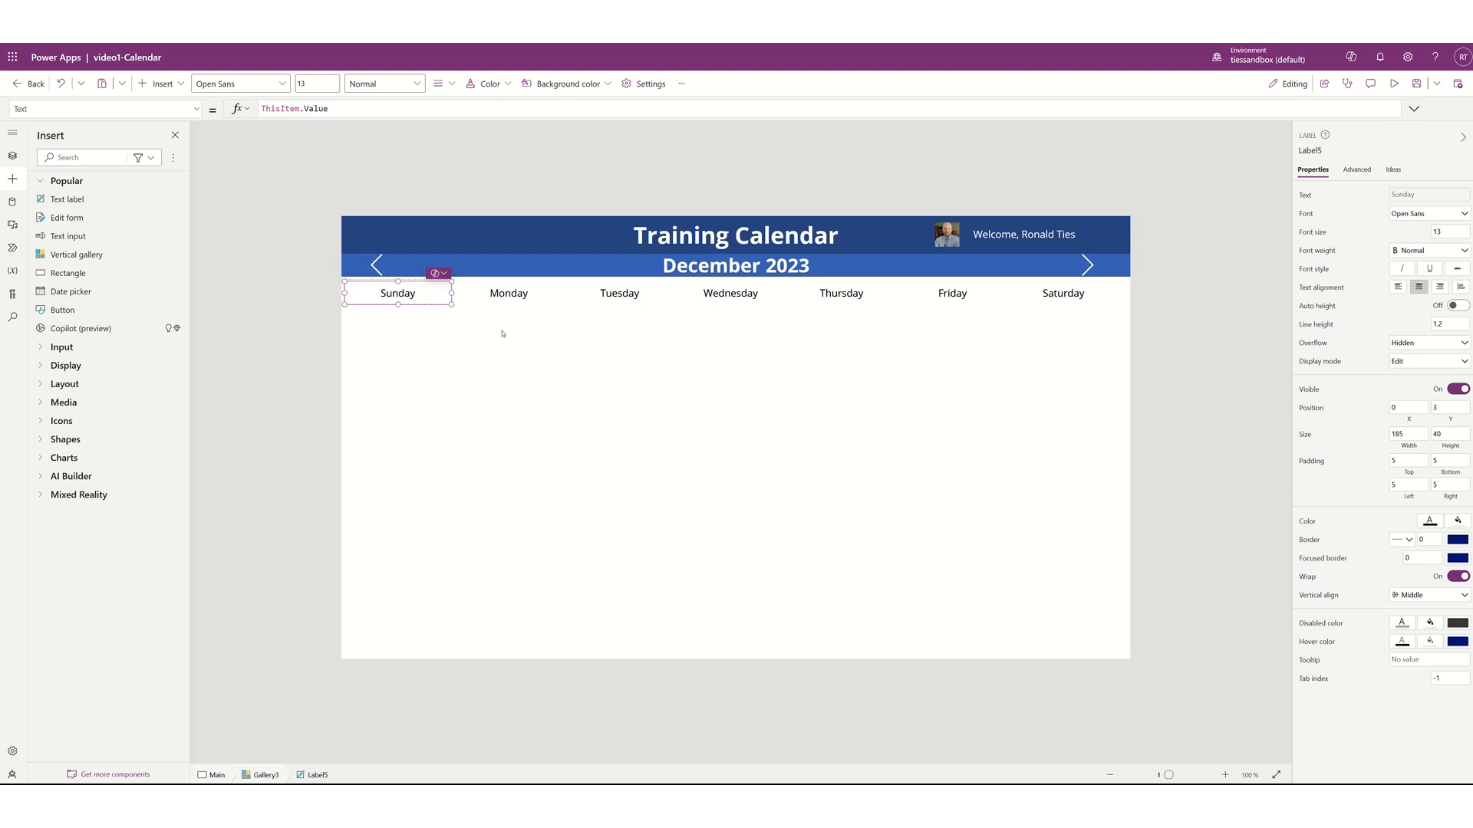
# Give the weekday labels a black border with a thickness of 1
pyautogui.click(1437, 540)
pyautogui.click(1455, 541)
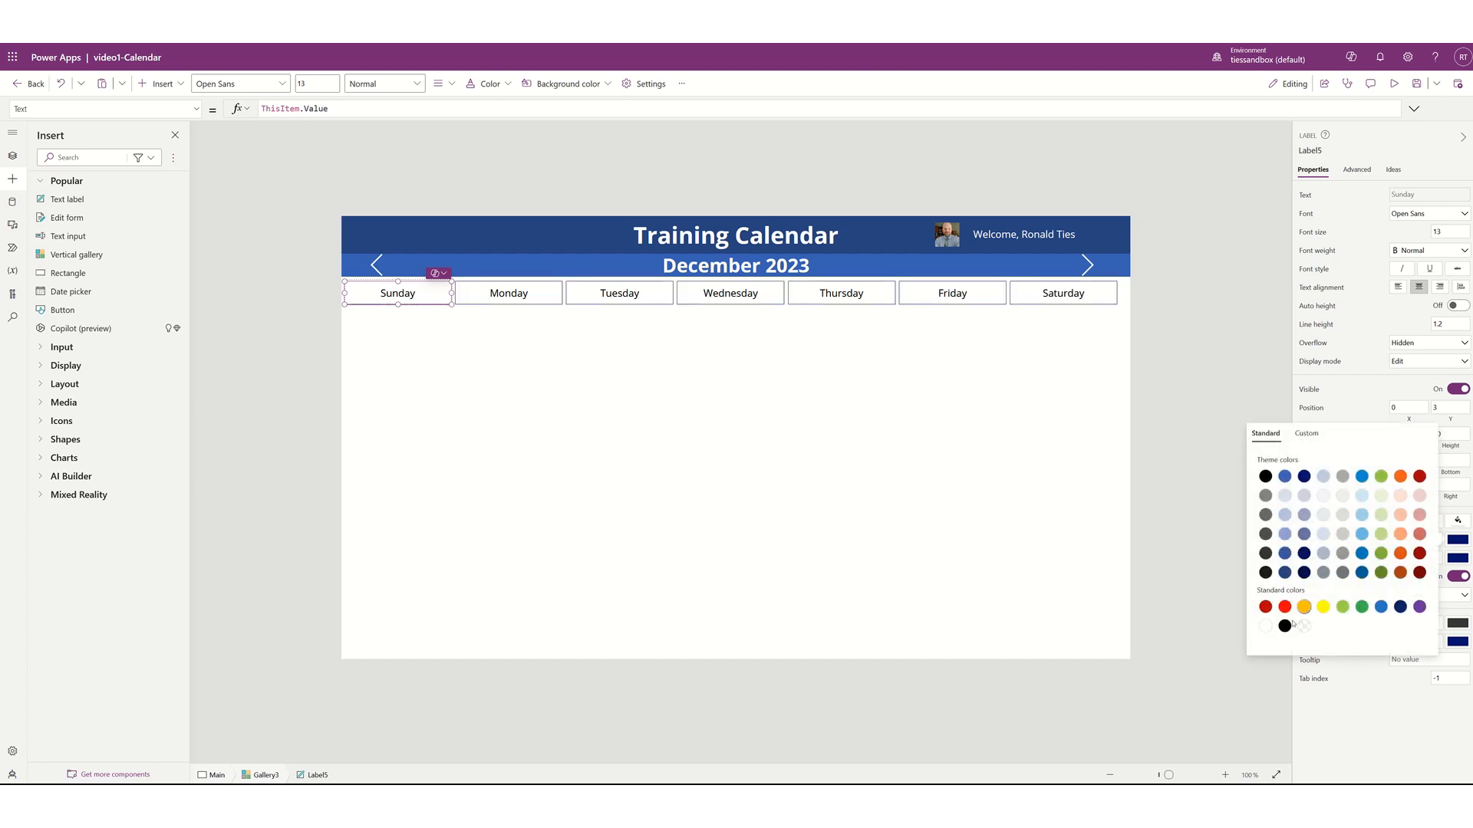
pyautogui.click(1285, 626)
# Fill the weekday labels with the light blue theme color RGBA(204, 231, 246, 1)
pyautogui.click(559, 299)
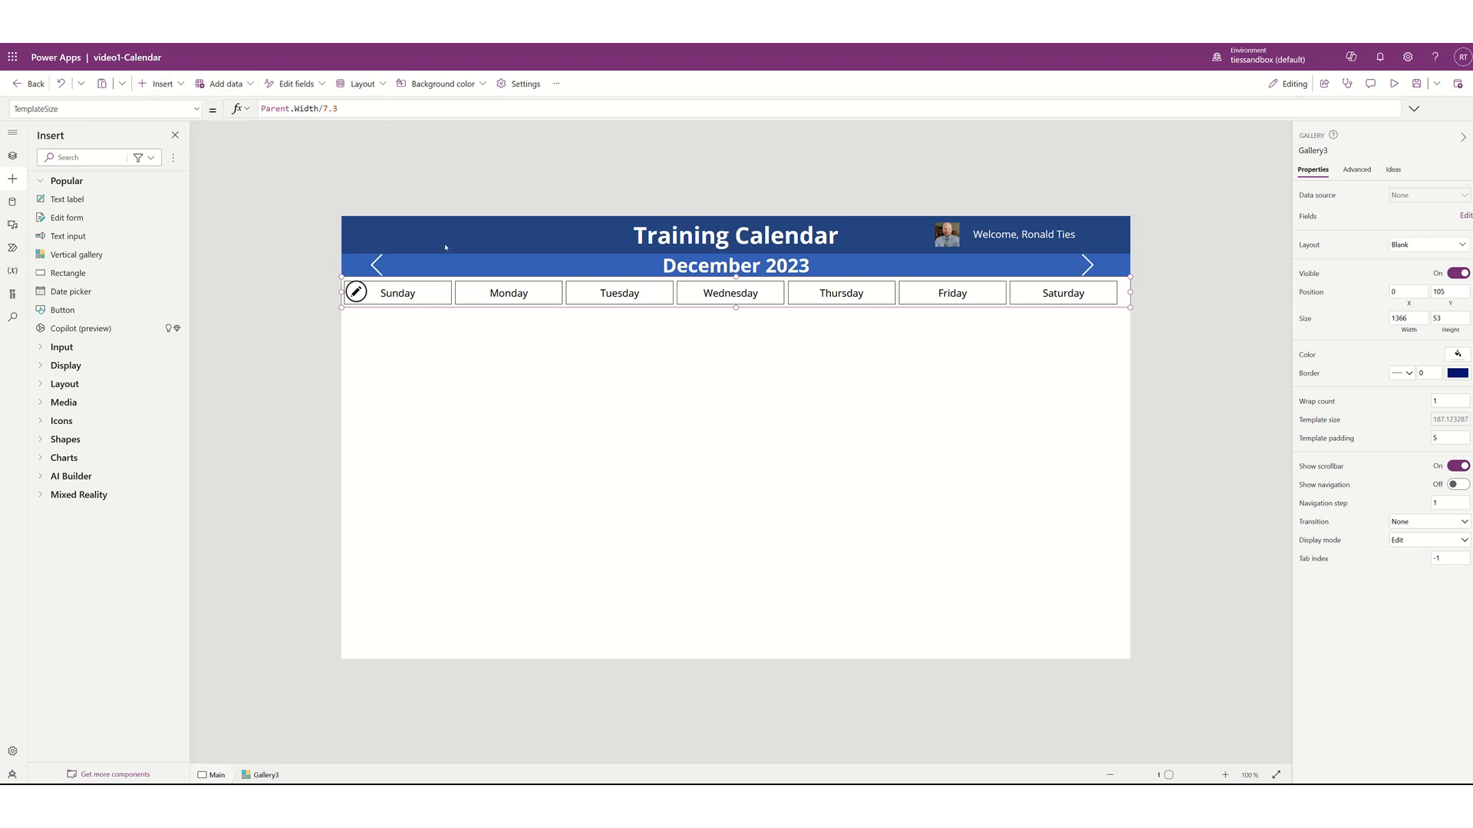
pyautogui.click(433, 294)
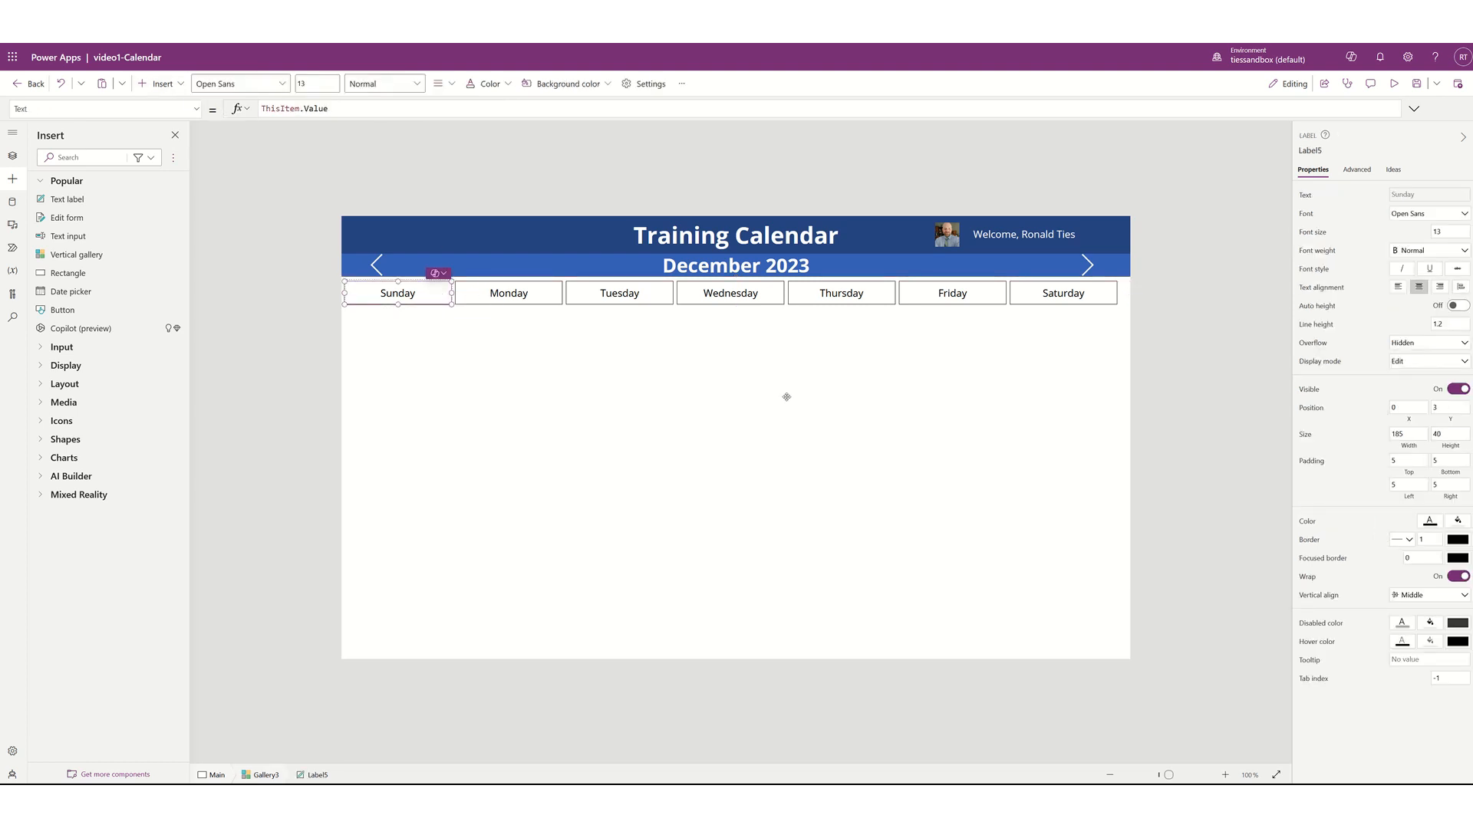
pyautogui.click(1456, 521)
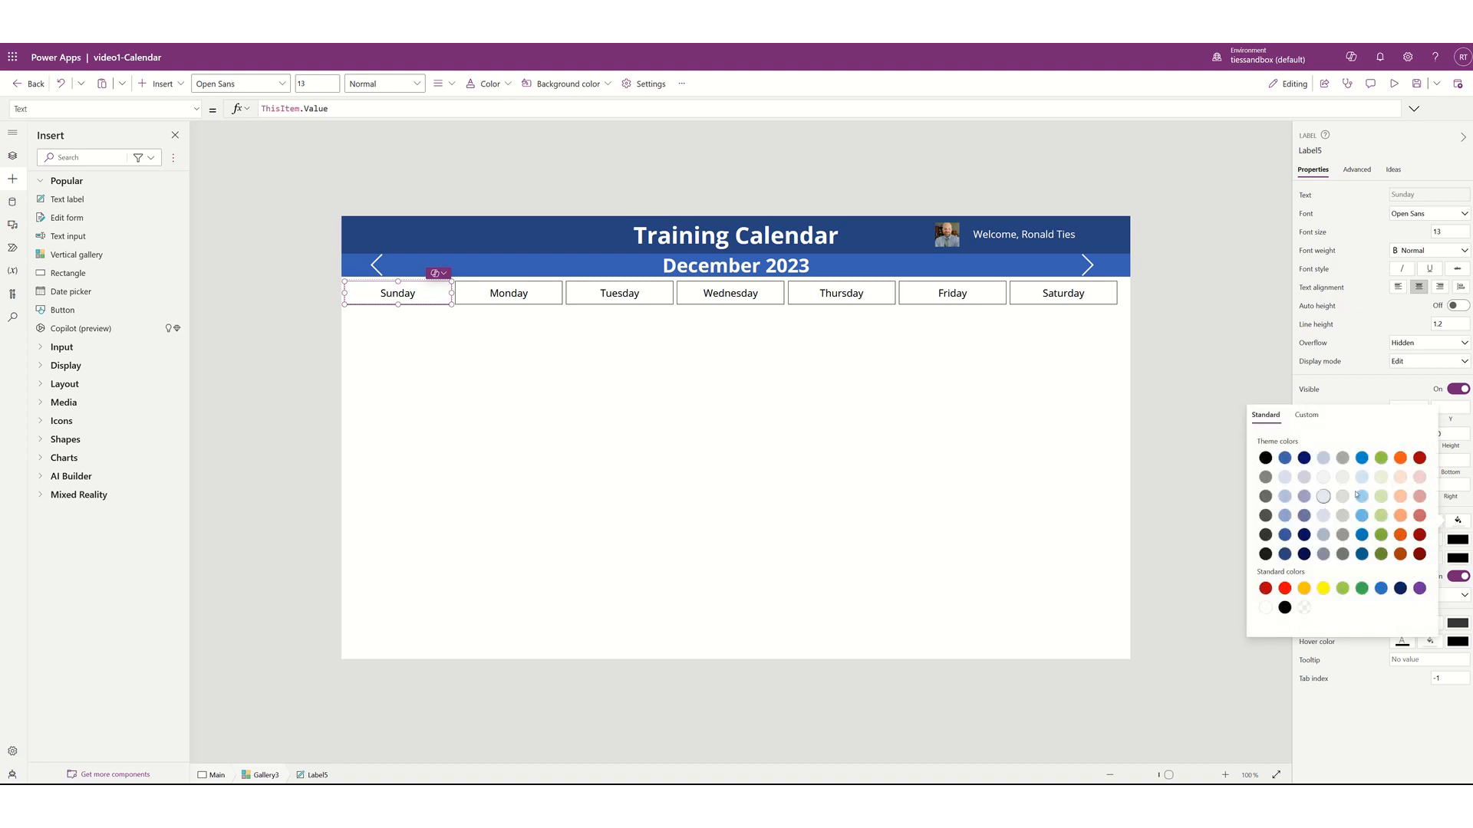
pyautogui.click(1362, 477)
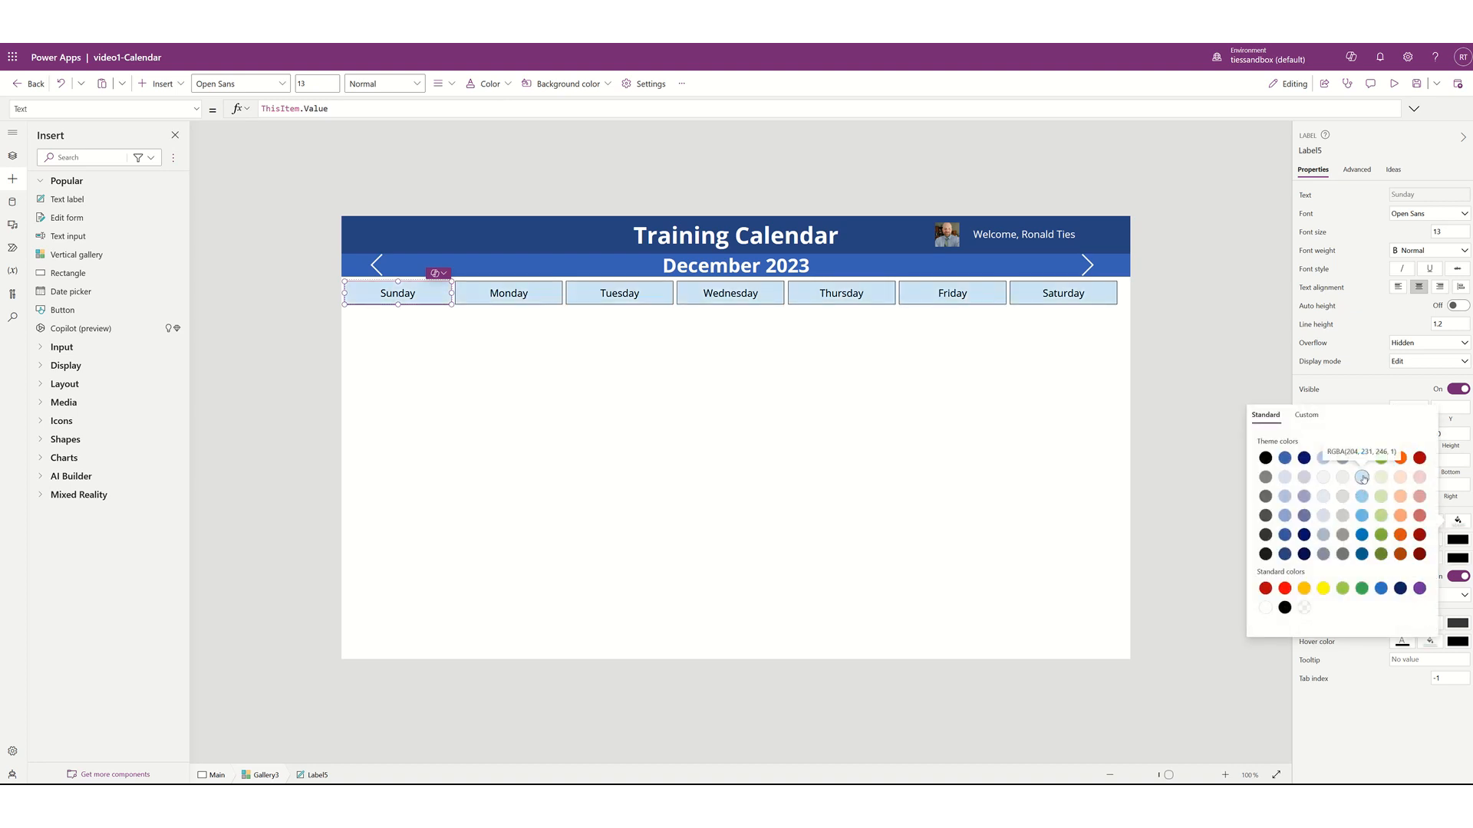
# Set the Main screen's fill to the pale blue theme color RGBA(215, 223, 240, 1)
pyautogui.click(936, 441)
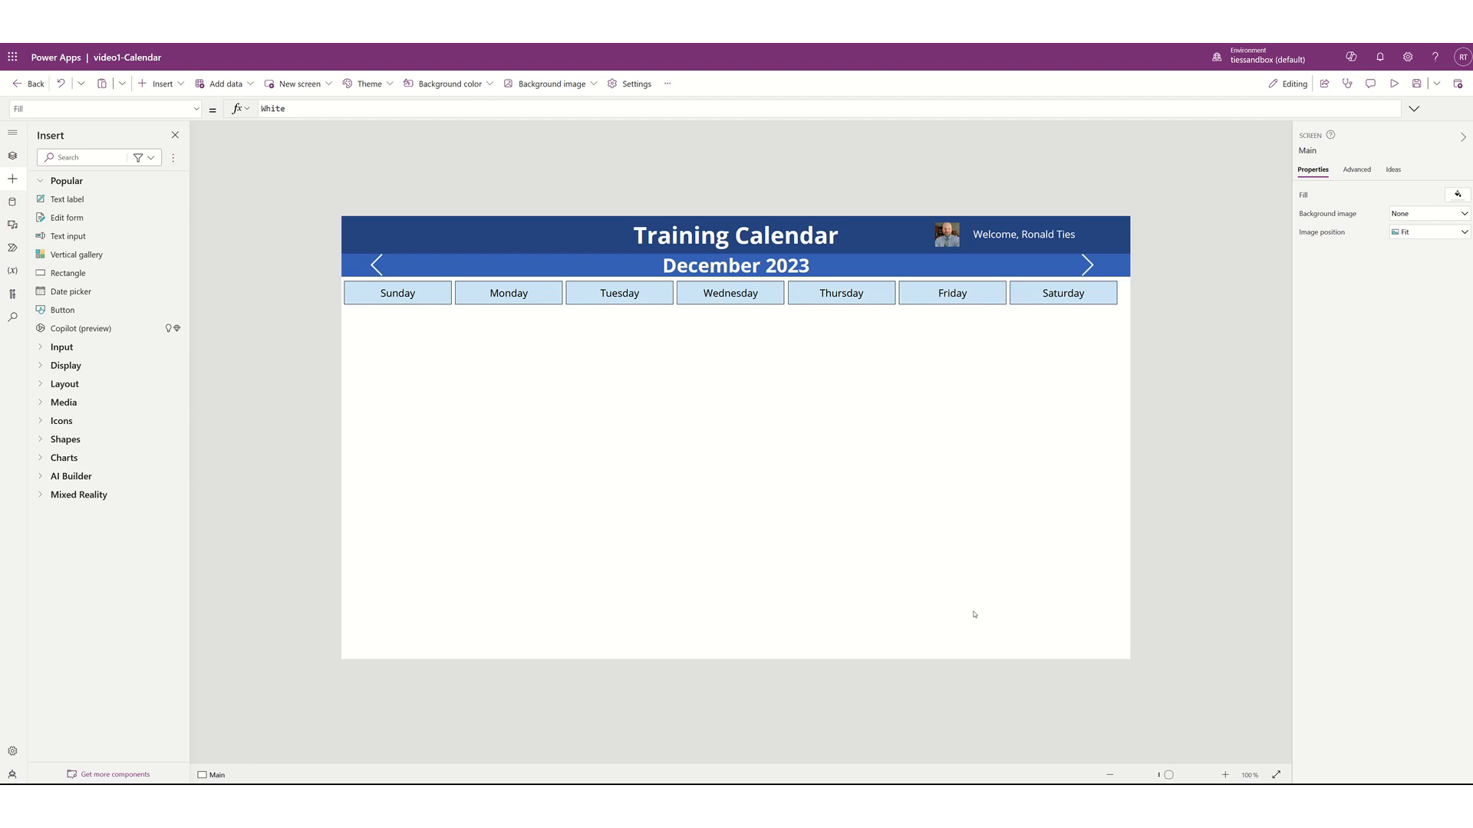
pyautogui.click(1457, 194)
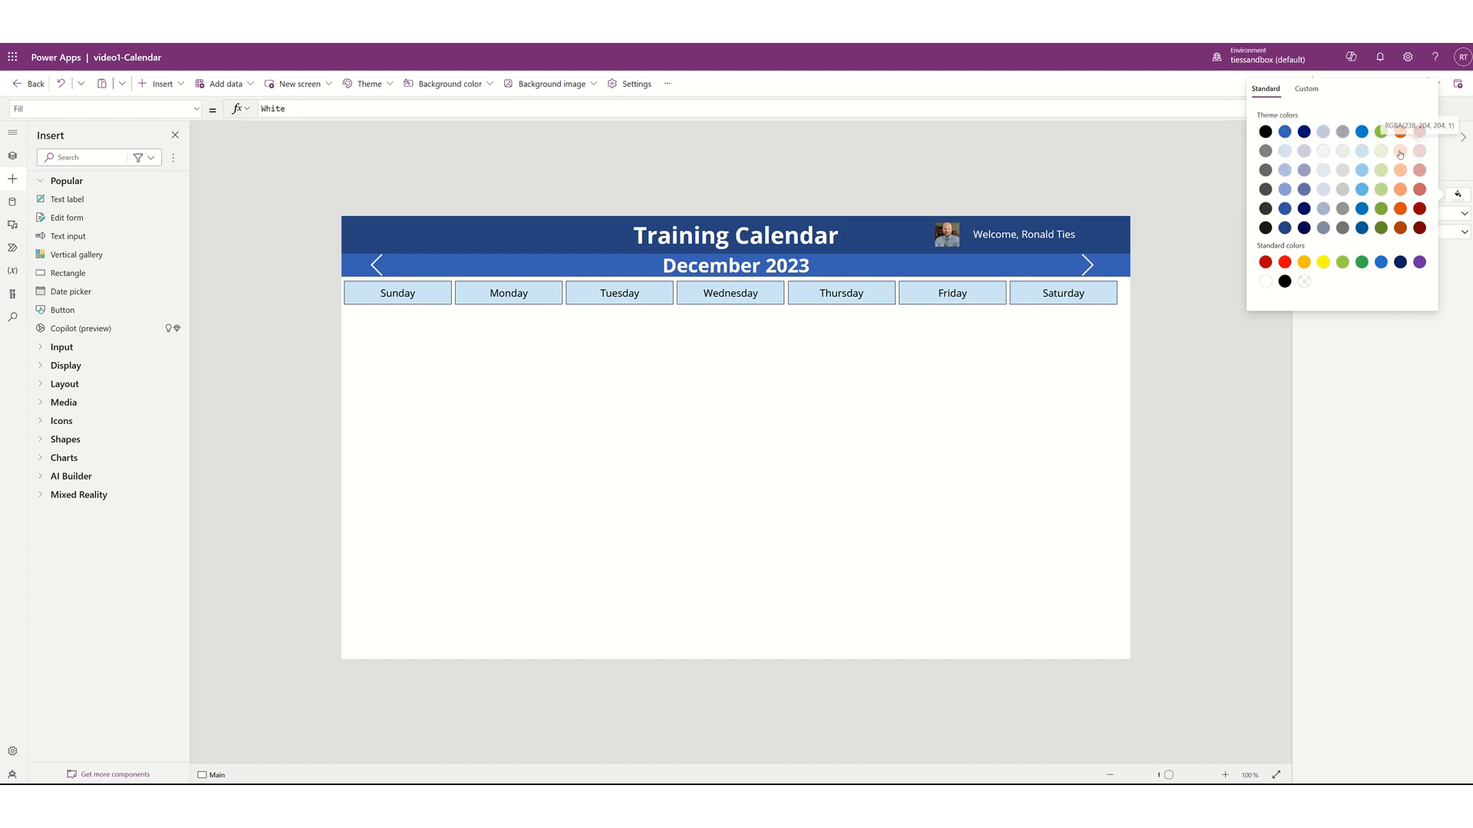
pyautogui.click(1284, 153)
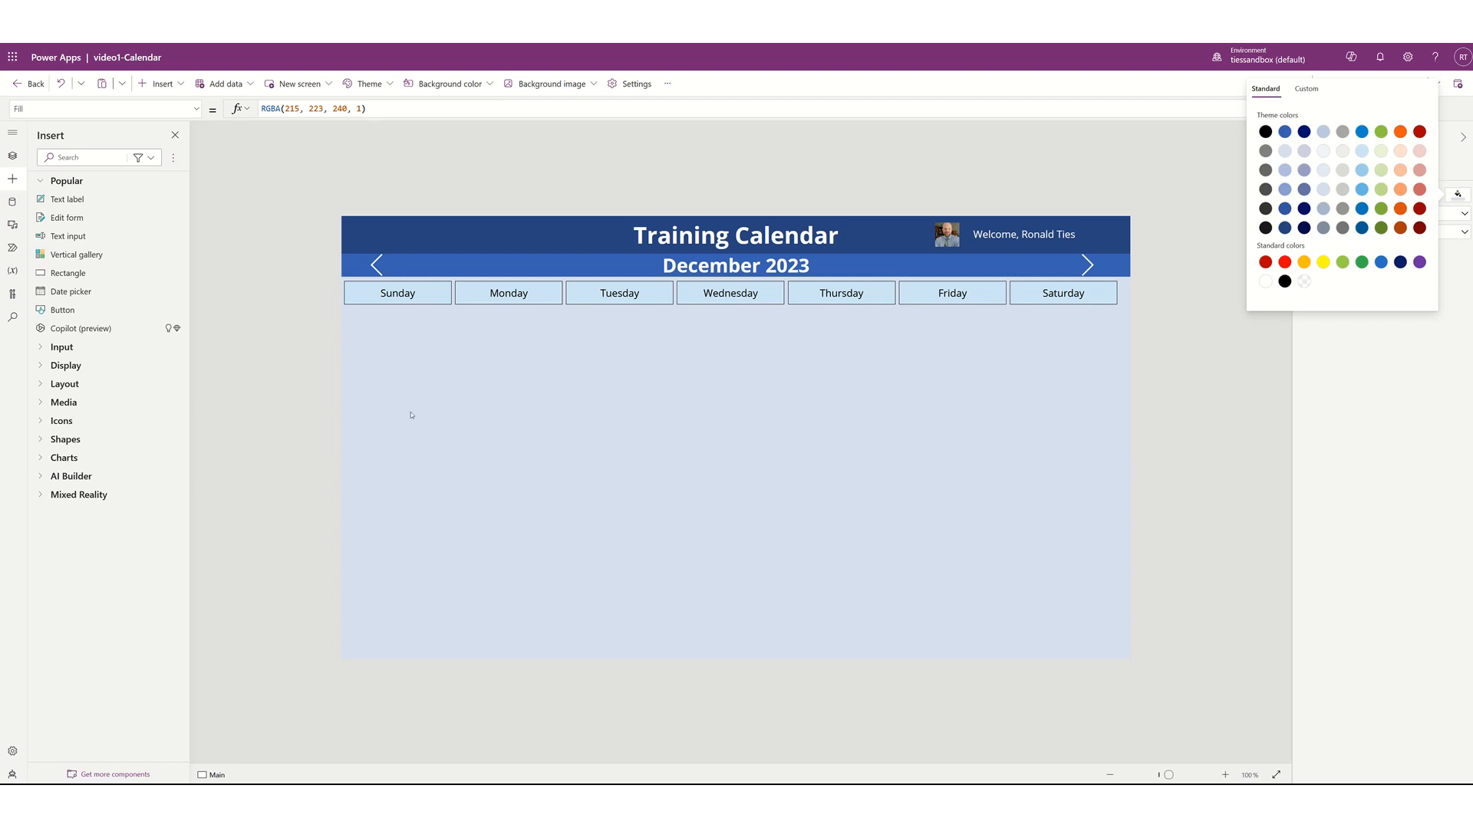
pyautogui.click(248, 235)
# Set the weekday gallery's vertical position to 100, directly beneath the month header
pyautogui.click(471, 299)
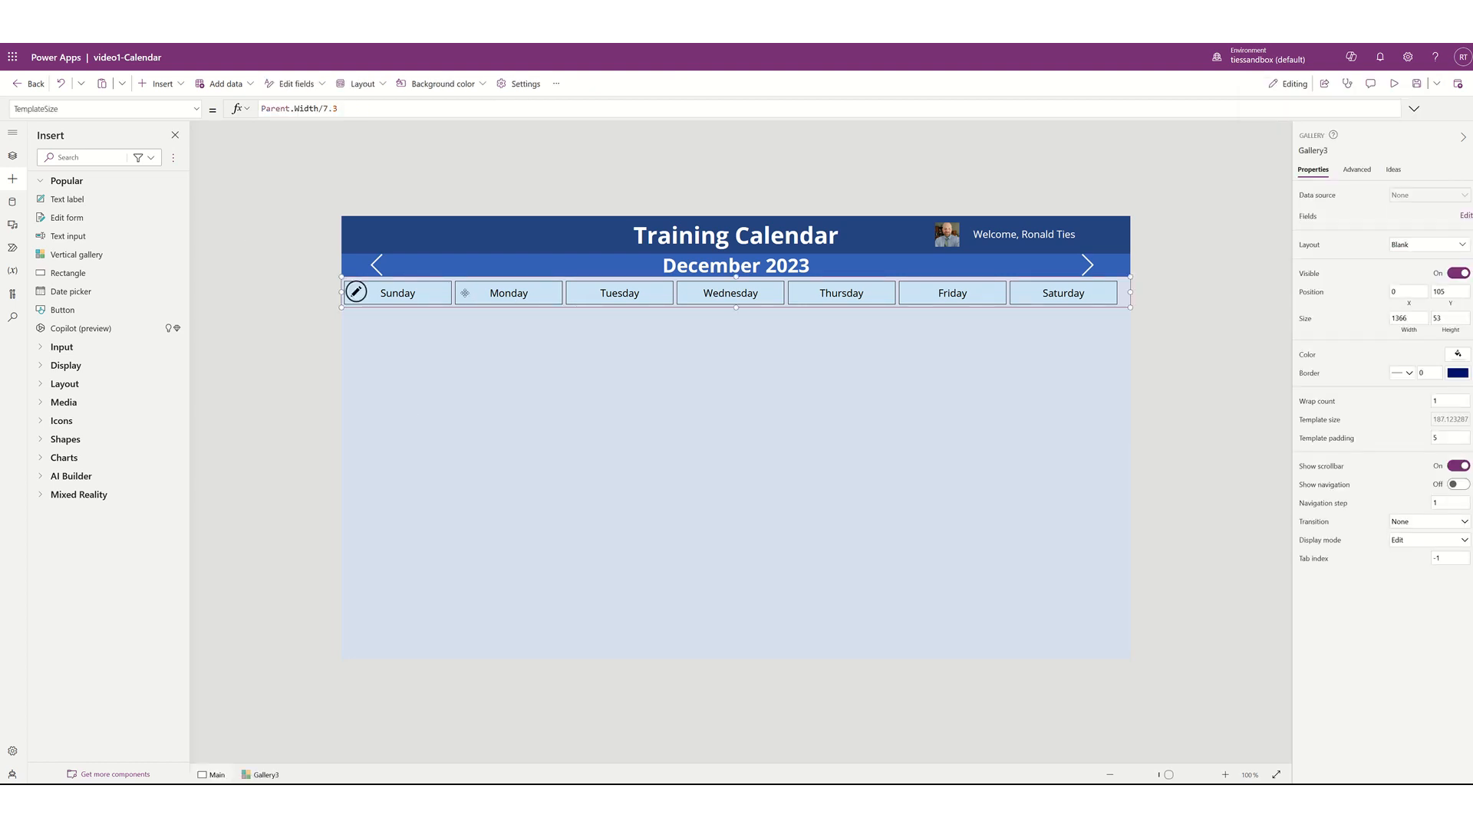
pyautogui.click(435, 297)
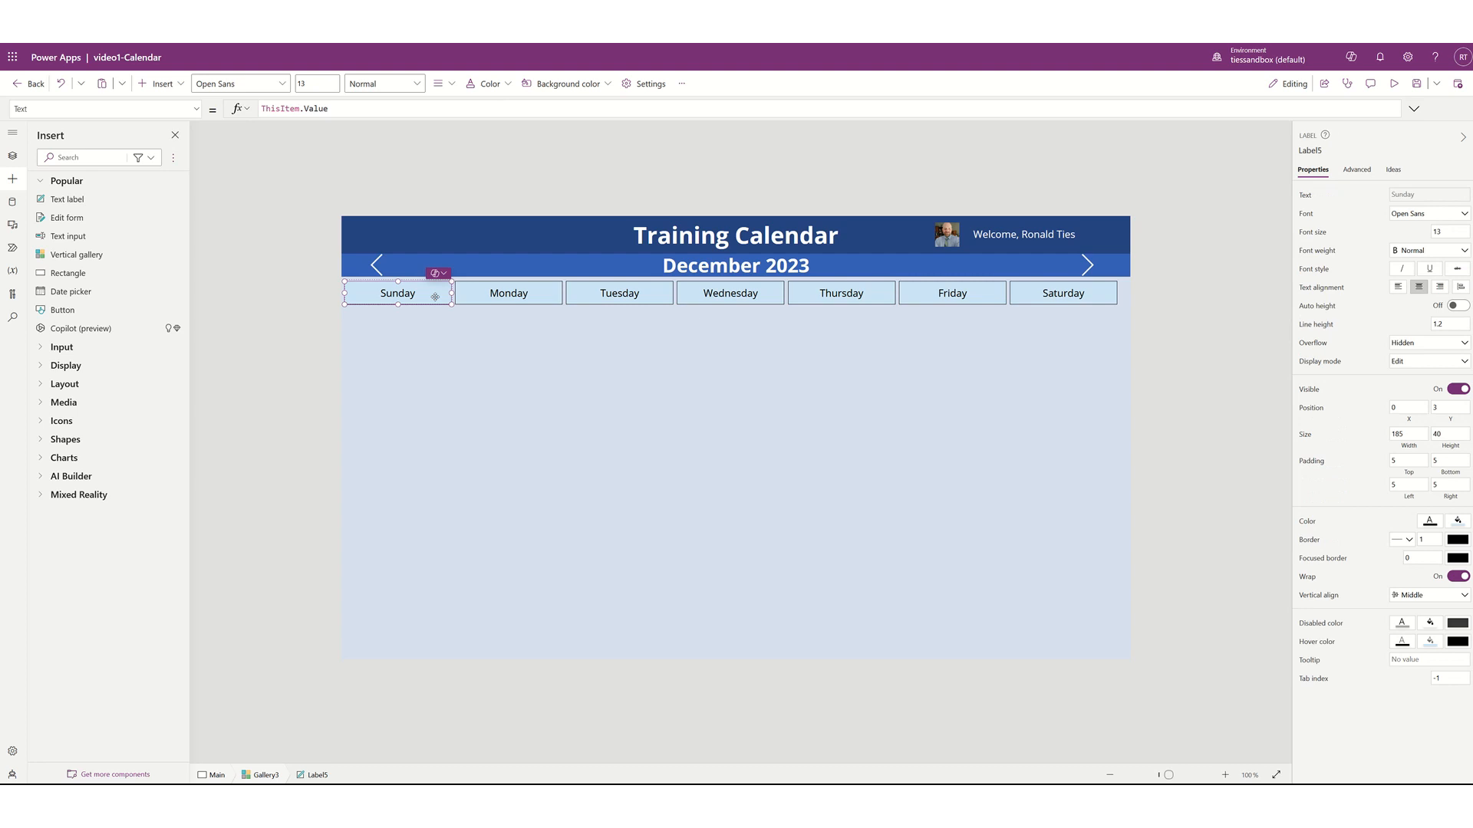
pyautogui.click(539, 298)
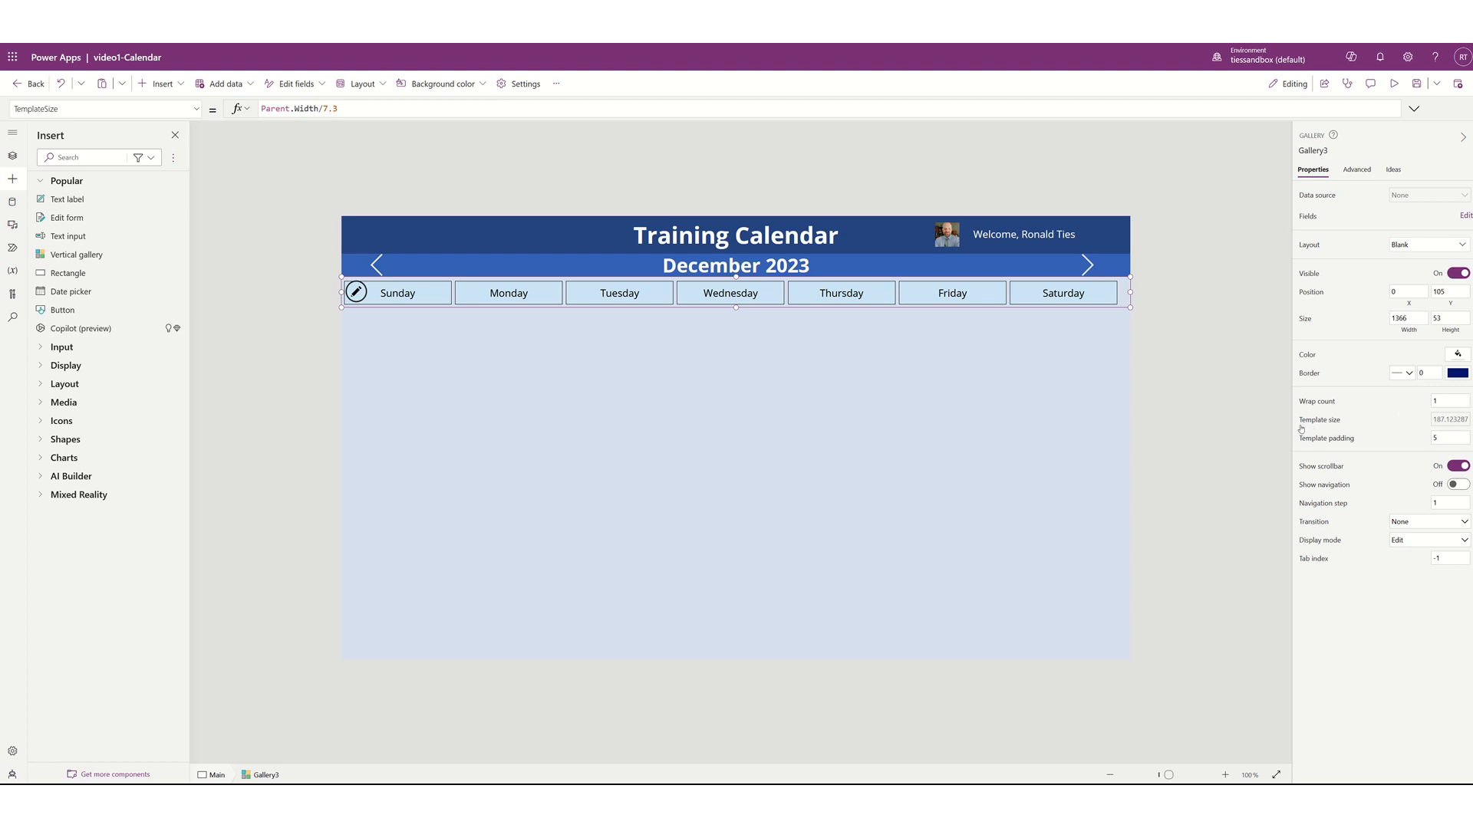
pyautogui.click(1463, 442)
pyautogui.write('0')
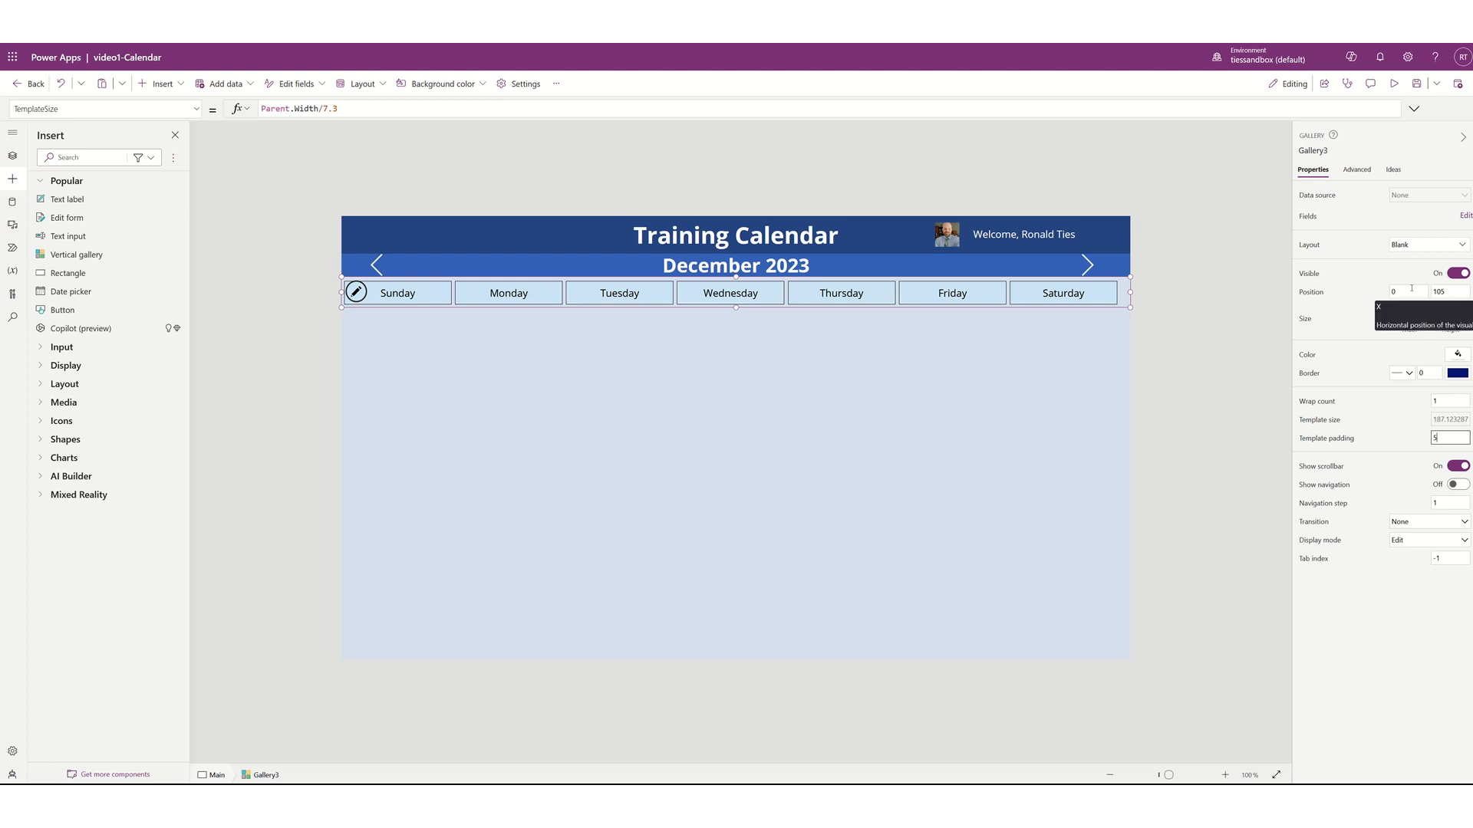
pyautogui.click(1448, 292)
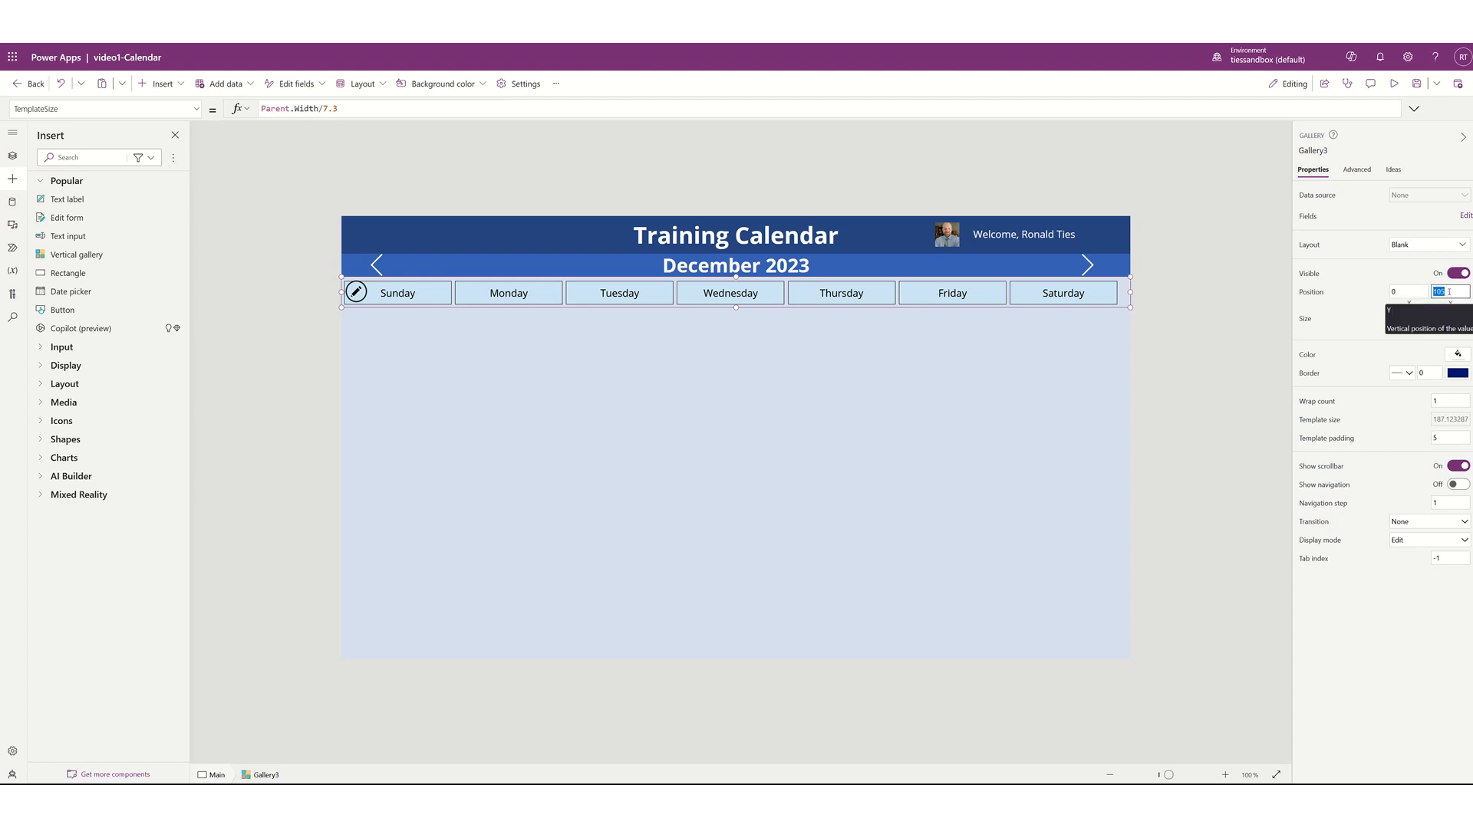
pyautogui.write('100')
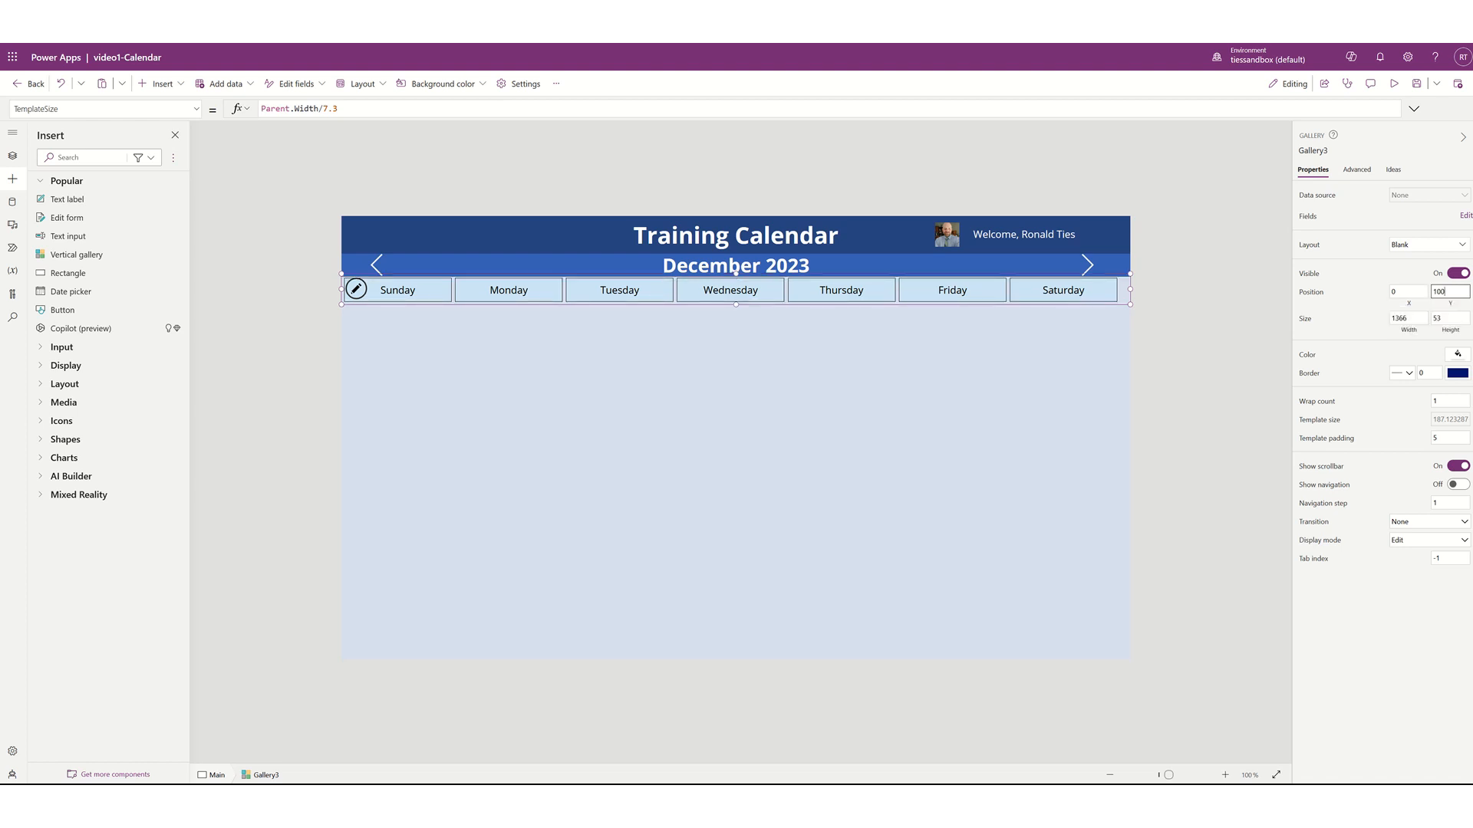
pyautogui.click(969, 356)
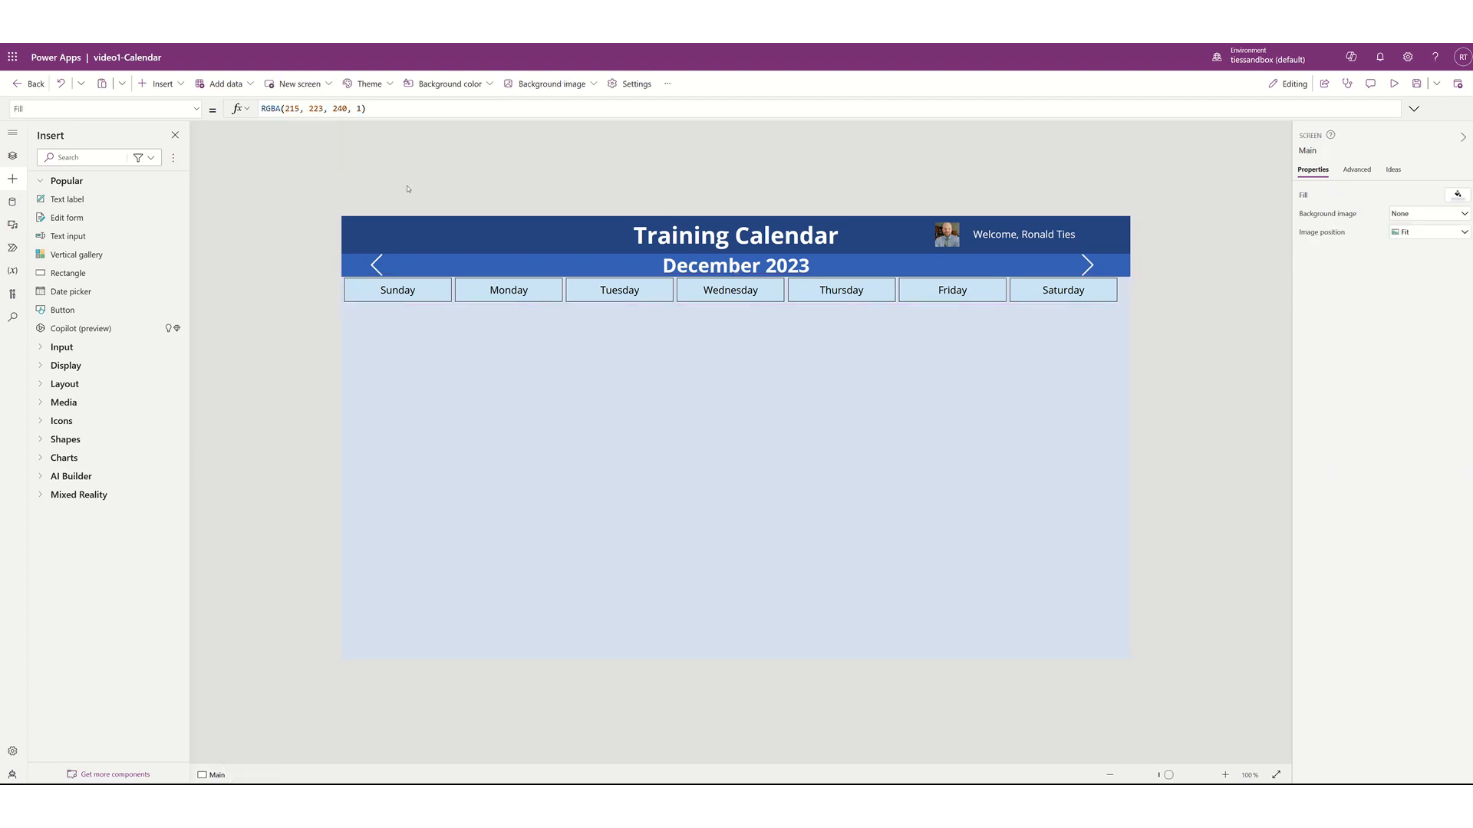
# Insert a blank vertical gallery and fit it below the weekday row at about 0, 153, sized about 1366 by 615
pyautogui.click(184, 85)
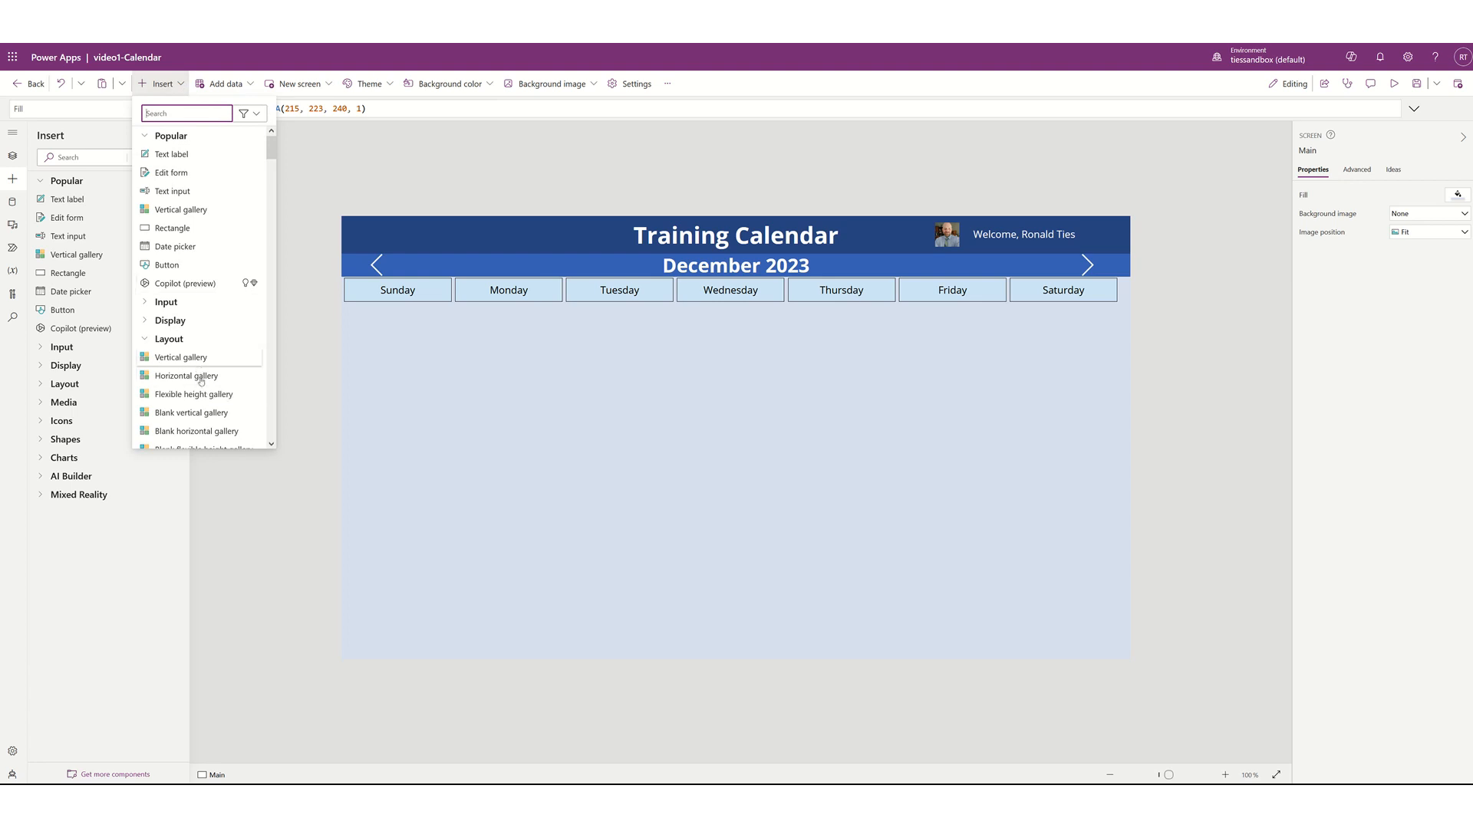
pyautogui.scroll(-1, 199, 405)
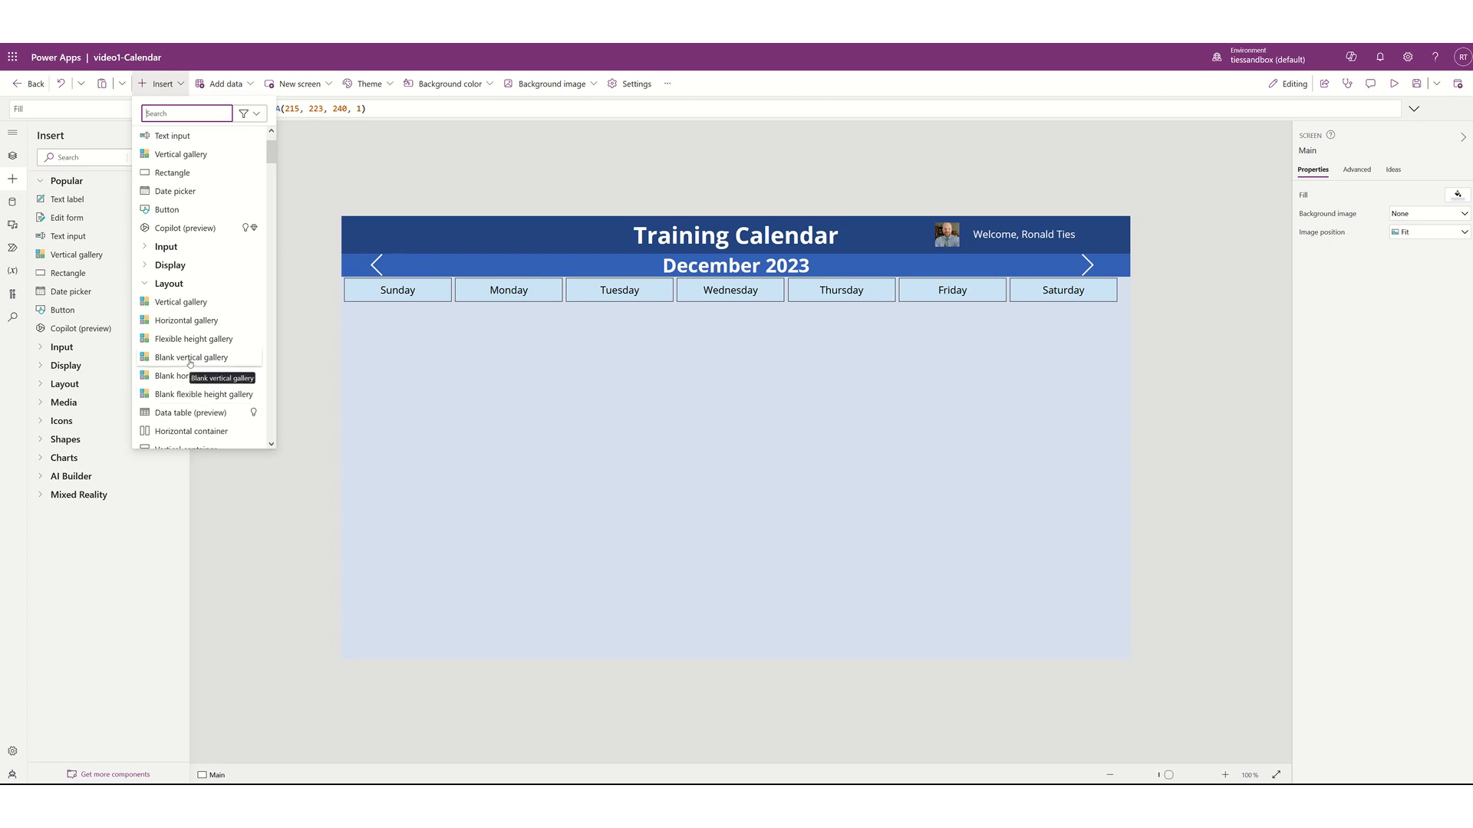
pyautogui.click(191, 360)
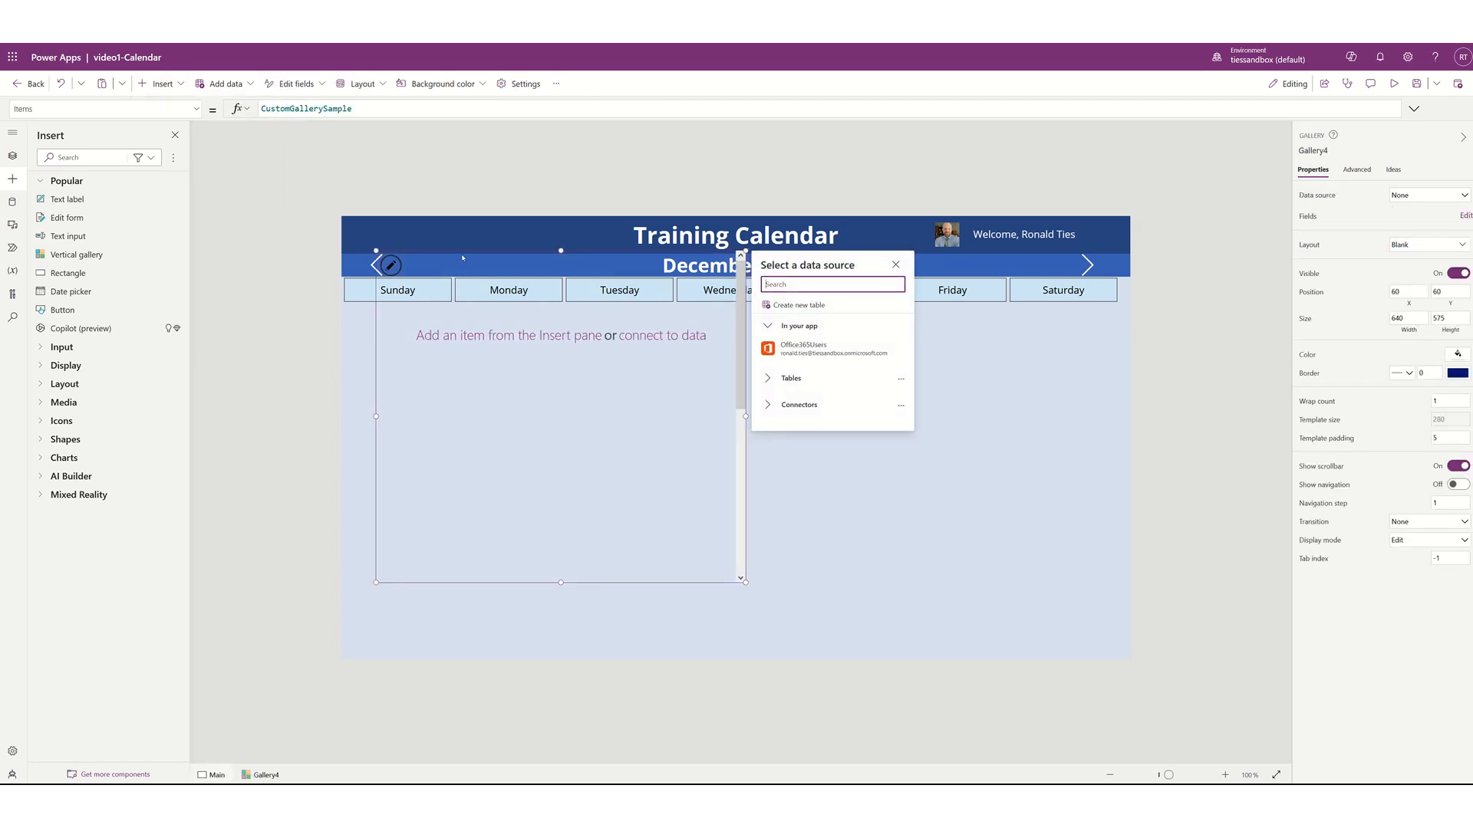
pyautogui.moveTo(459, 254); pyautogui.dragTo(432, 303)
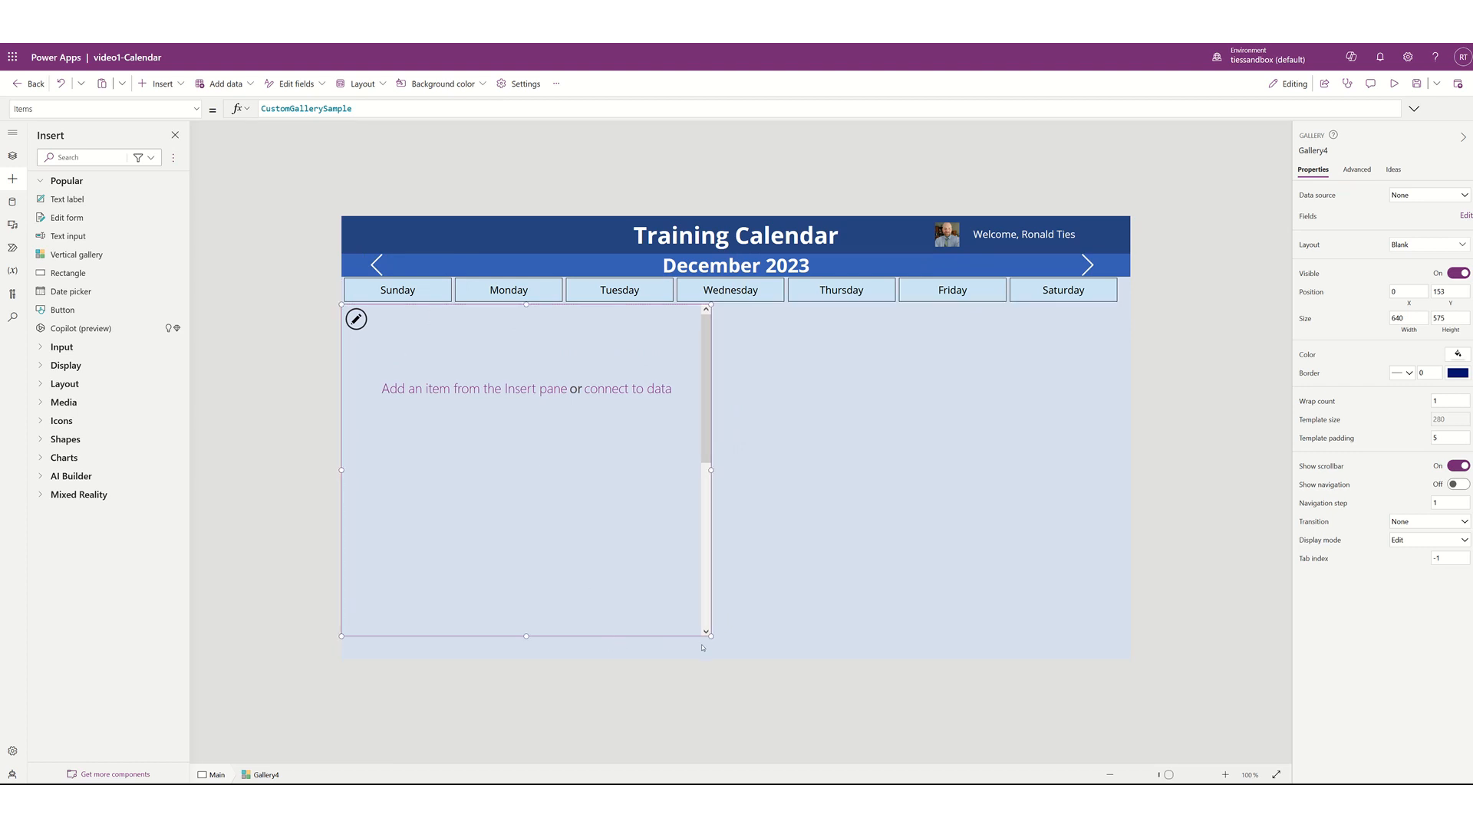
pyautogui.moveTo(712, 637); pyautogui.dragTo(1201, 676)
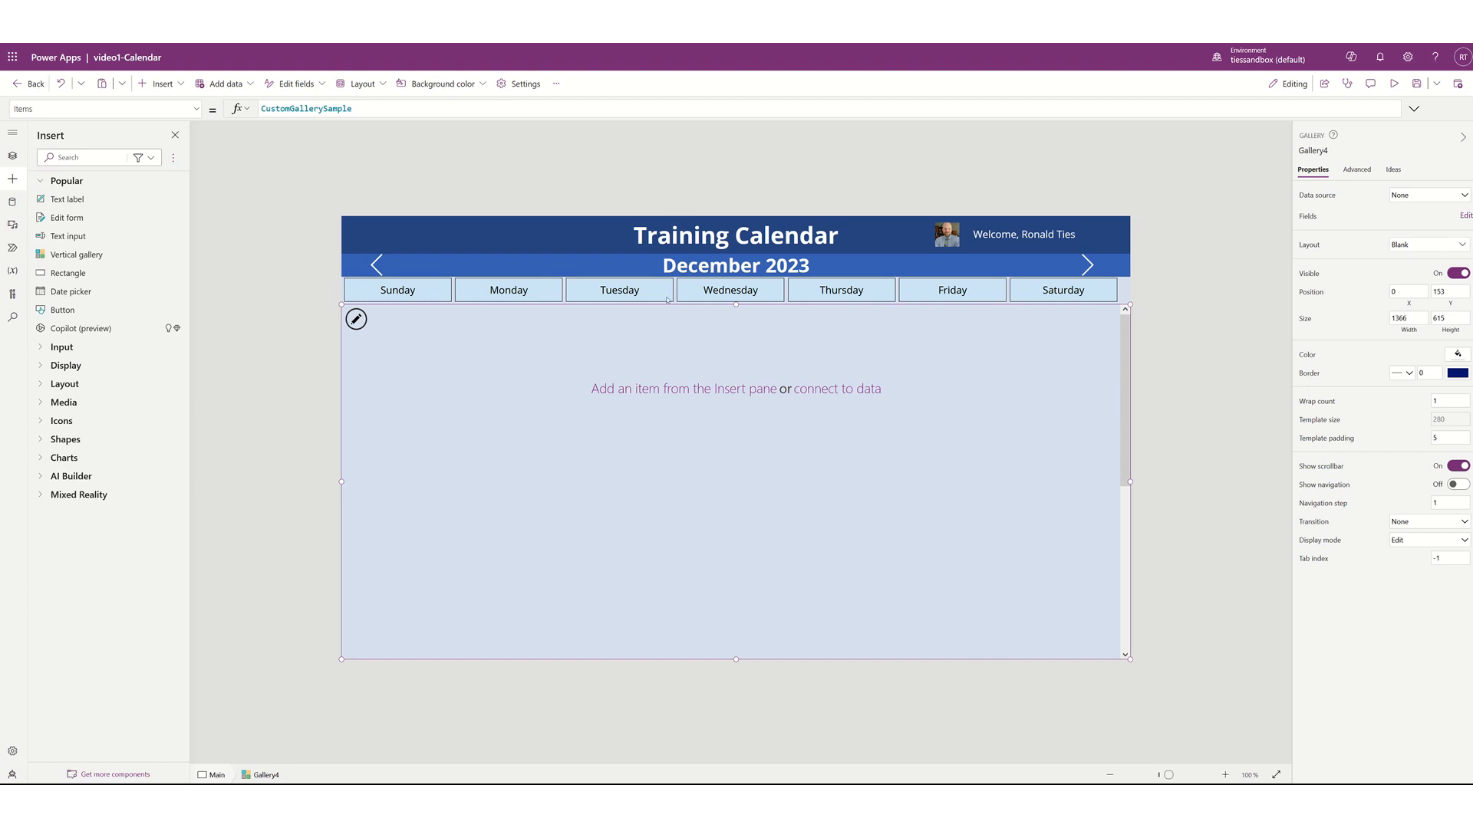
# Shift the label in the weekday gallery slightly to the right
pyautogui.click(412, 294)
pyautogui.moveTo(414, 291); pyautogui.dragTo(418, 292)
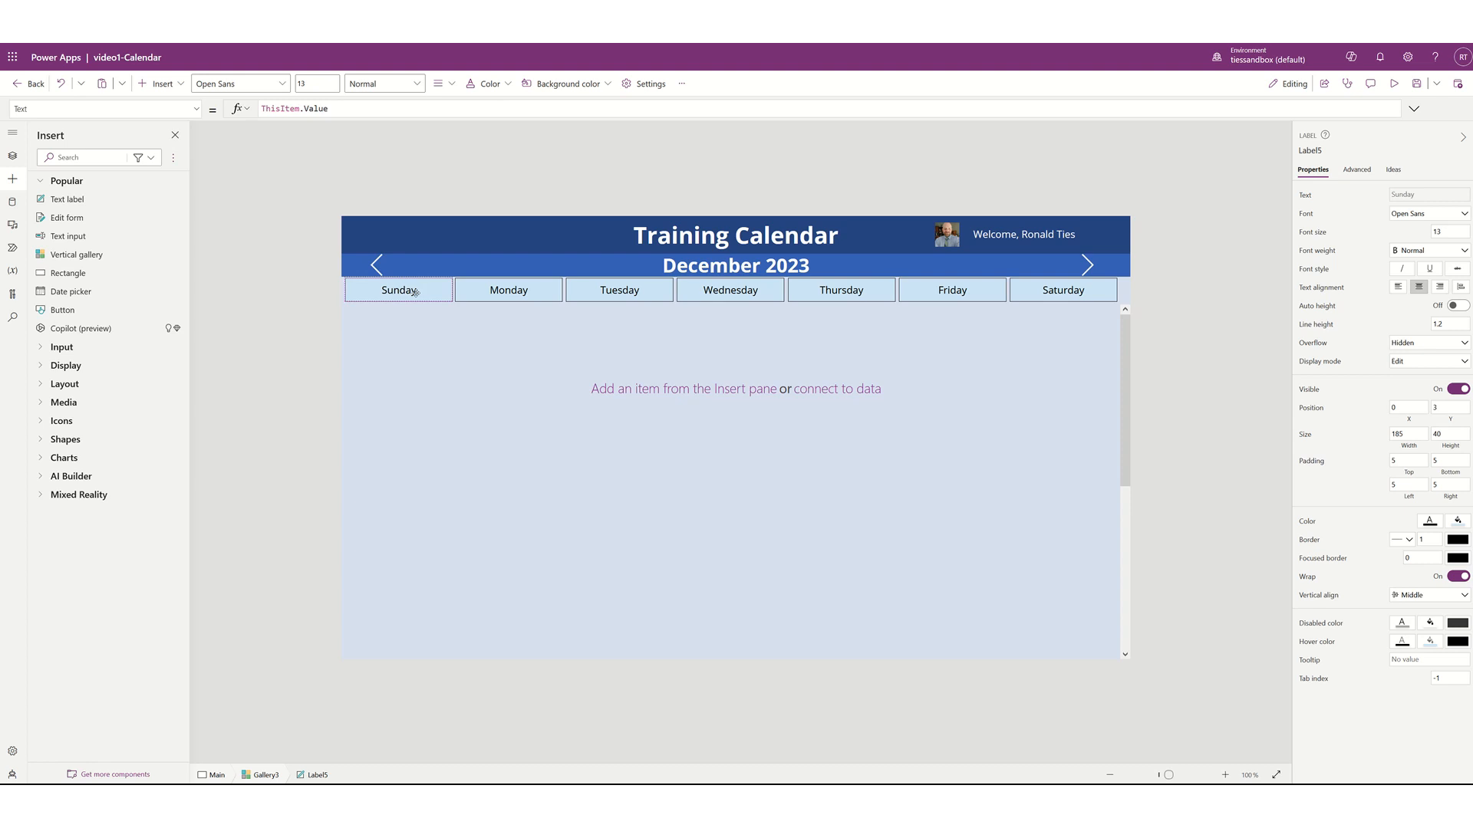
# Set the new gallery's Items to If(DateDiff(varFirstDayInView,DateAdd(varFirstDayofMonth,1,TimeUnit.Months),TimeUnit.Days)>34,[0,1,…,41],[0,1,…,34]) and review the whole formula
pyautogui.click(570, 542)
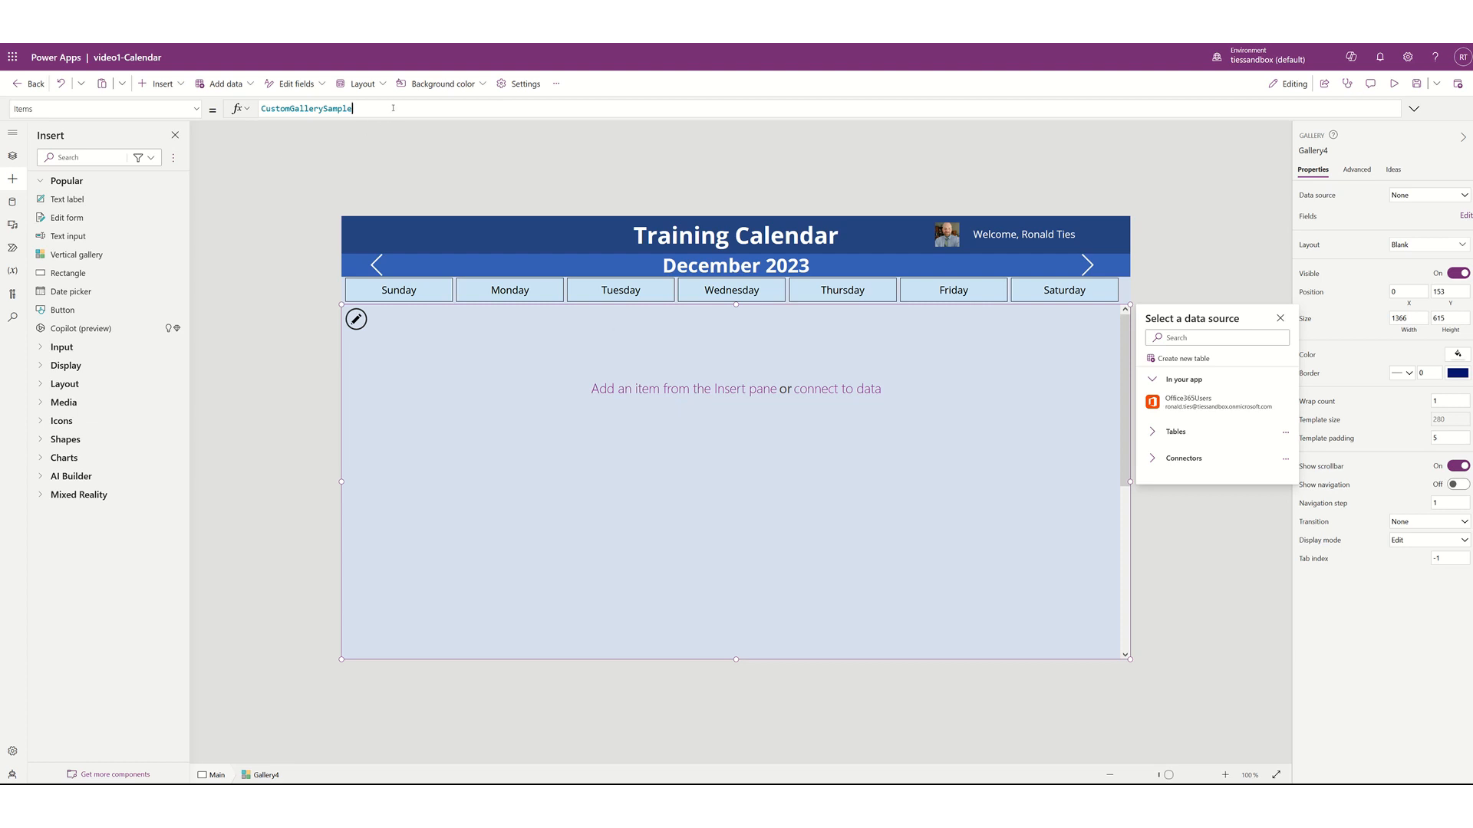
pyautogui.hotkey('ctrl', 'a')
pyautogui.write('If(DateDiff(varFirstDayInView,DateAdd(varFirstDayofMonth,1,TimeUnit.Months),TimeUnit.Days)>34,[0,1,2,3,4,5,6,7,8,9,10,11,12,13,14,15,16,17,18,19,20,21,22,23,24,25,26,27,28,29,30,31,32,33,34,35,36,37,38,39,40,41],[0,1,2,3,4,5,6,7,8,9,10,11,12,13,14,15,16,17,18,19,20,21,22,23,24,25,26,27,28,29,30,31,32,33,34])')
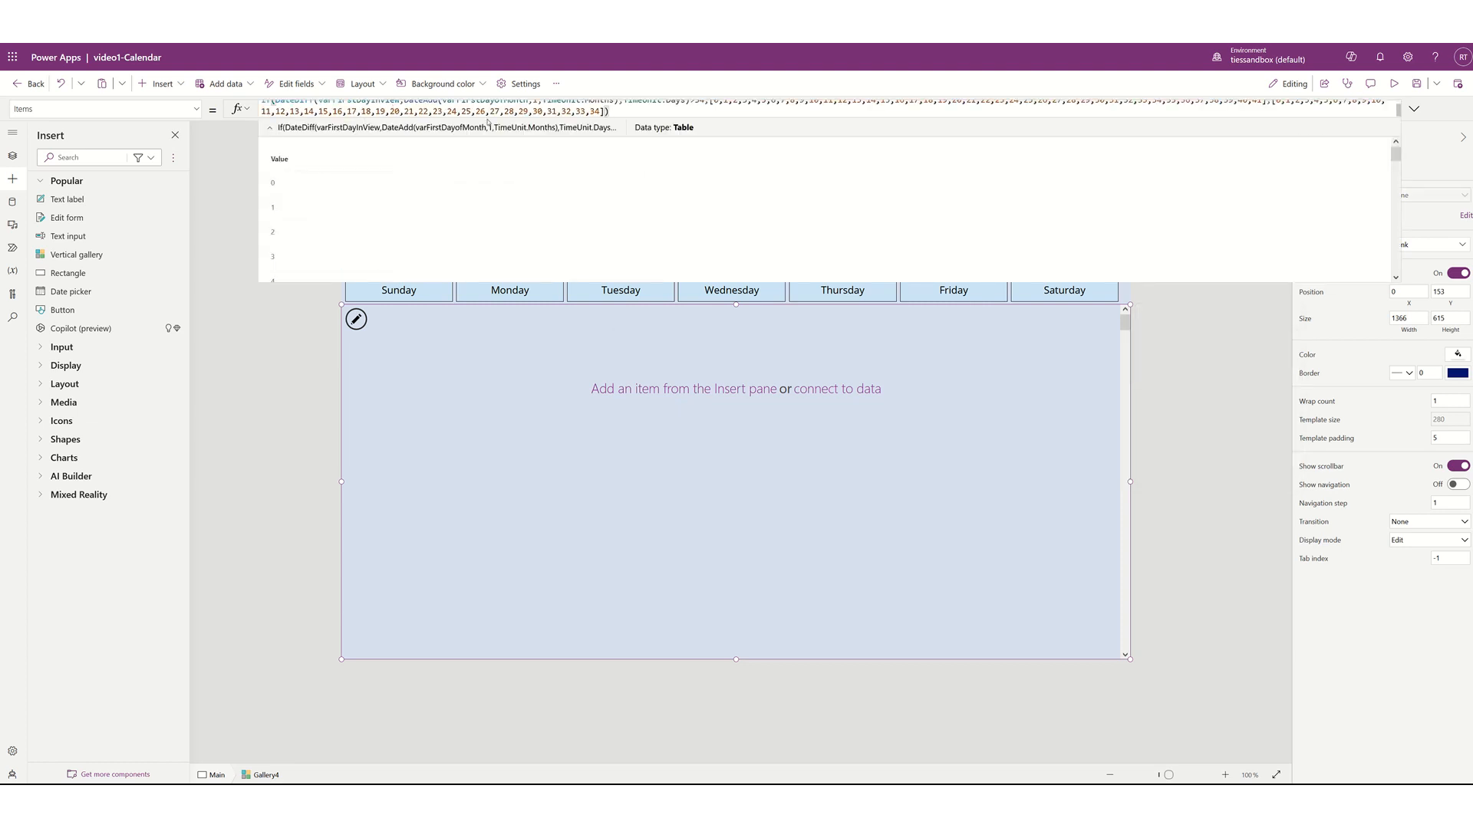
pyautogui.click(488, 115)
pyautogui.hotkey('shift', 'End')
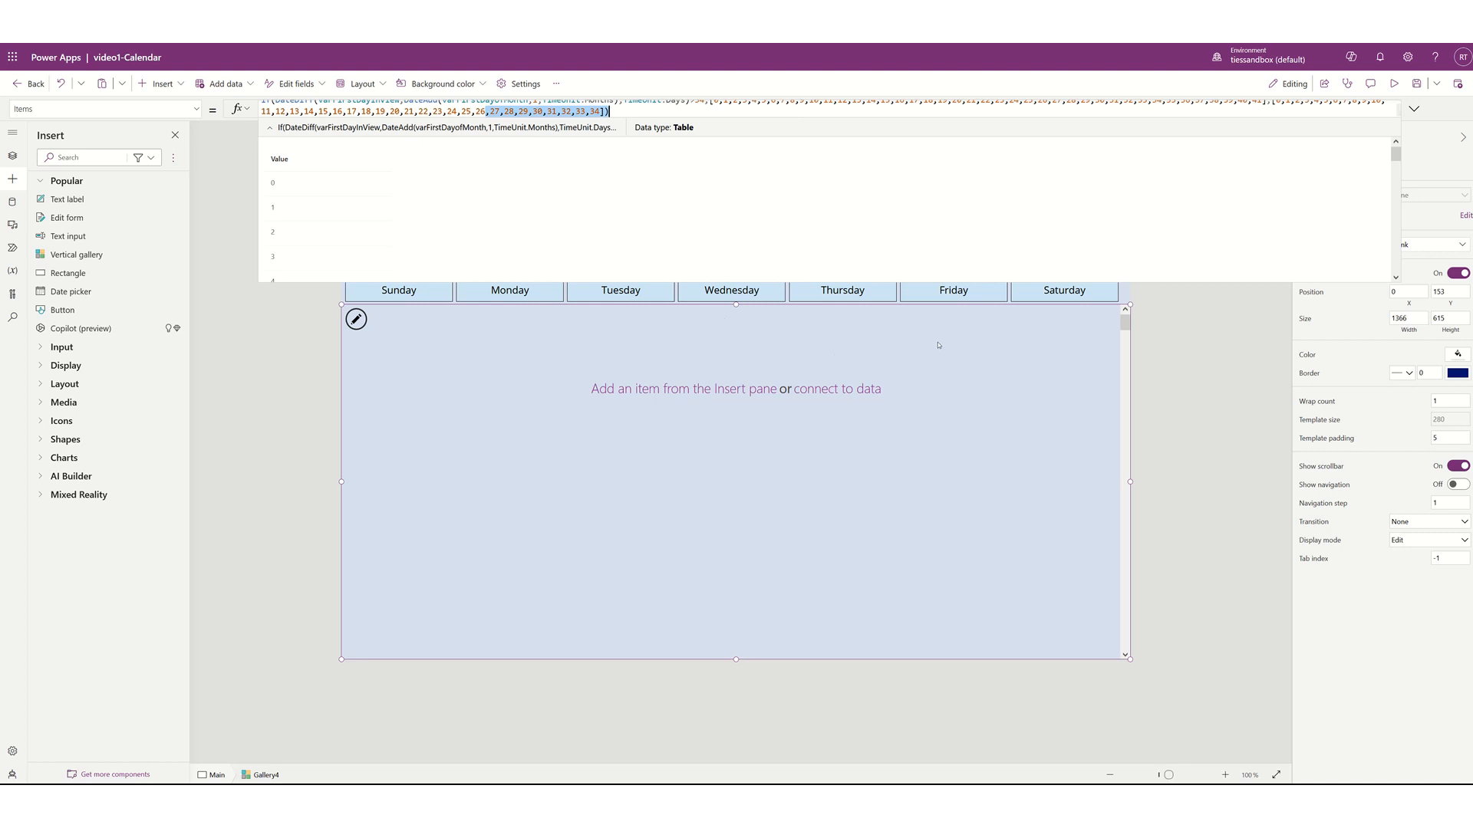
pyautogui.click(997, 484)
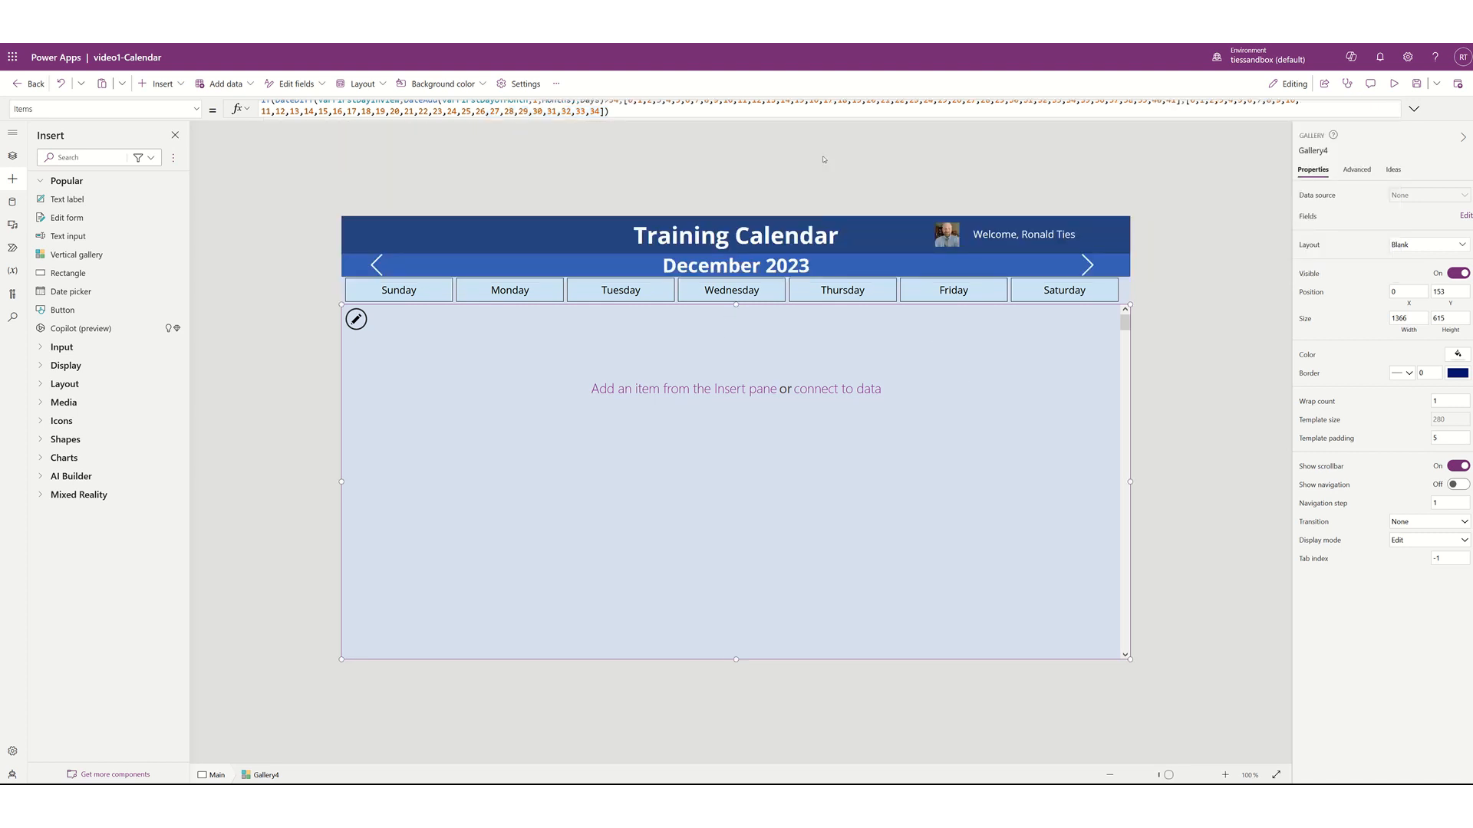
pyautogui.moveTo(819, 116); pyautogui.dragTo(821, 152)
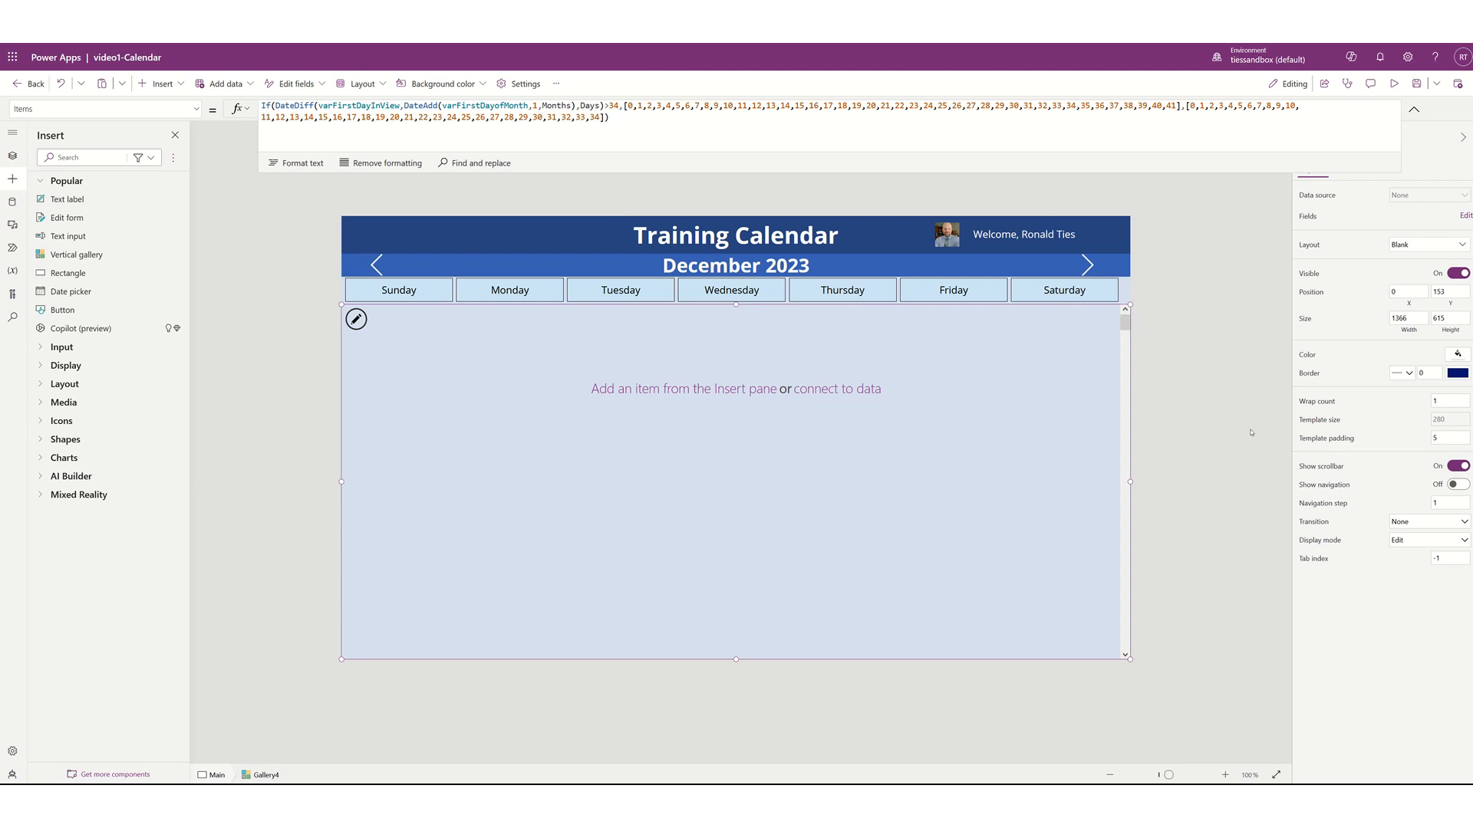
# Set the new gallery's wrap count to 7
pyautogui.click(1454, 400)
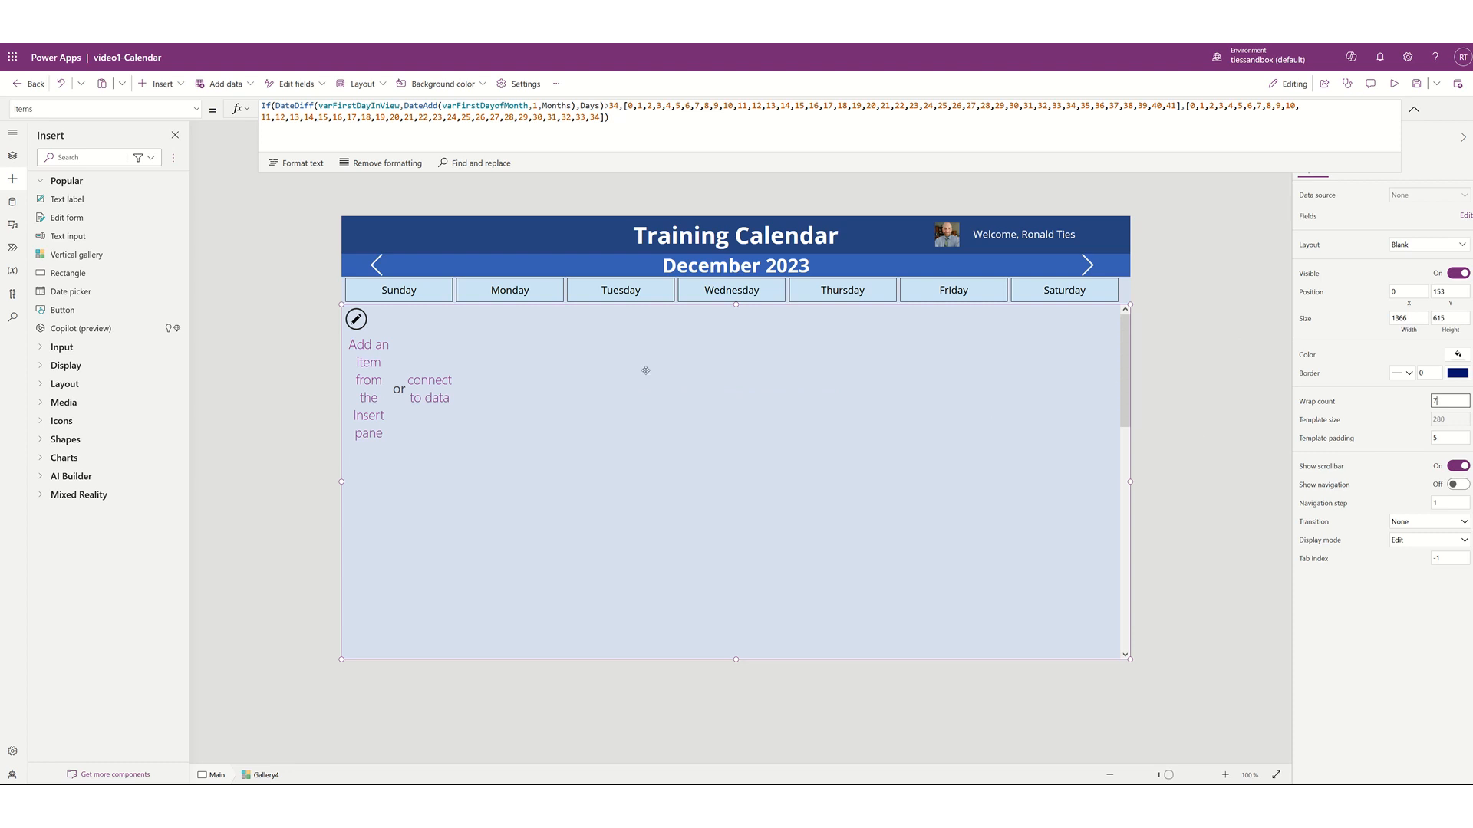
# Shrink the new gallery's template cell to a height of about 178
pyautogui.click(398, 373)
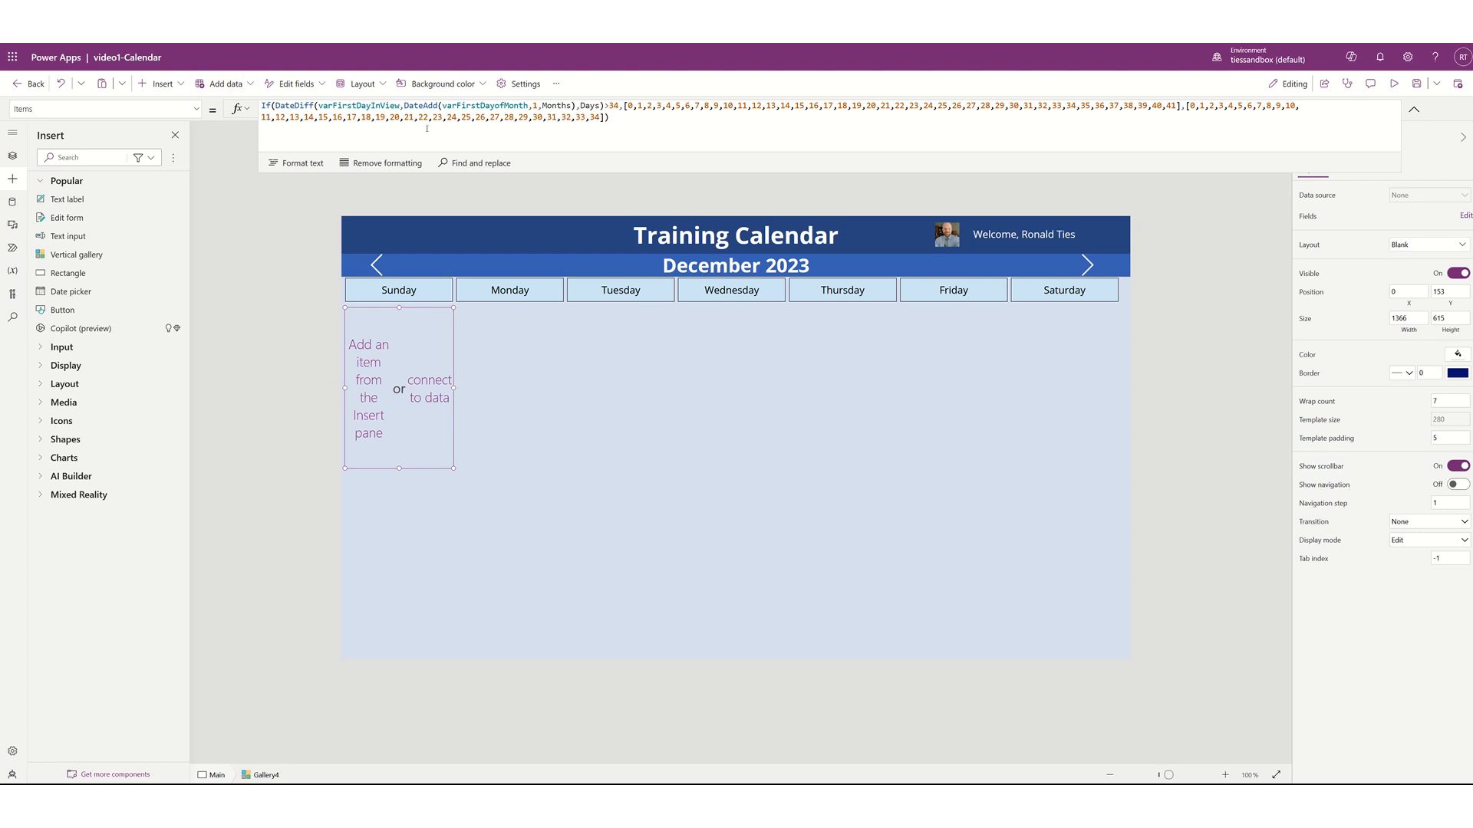
pyautogui.click(193, 109)
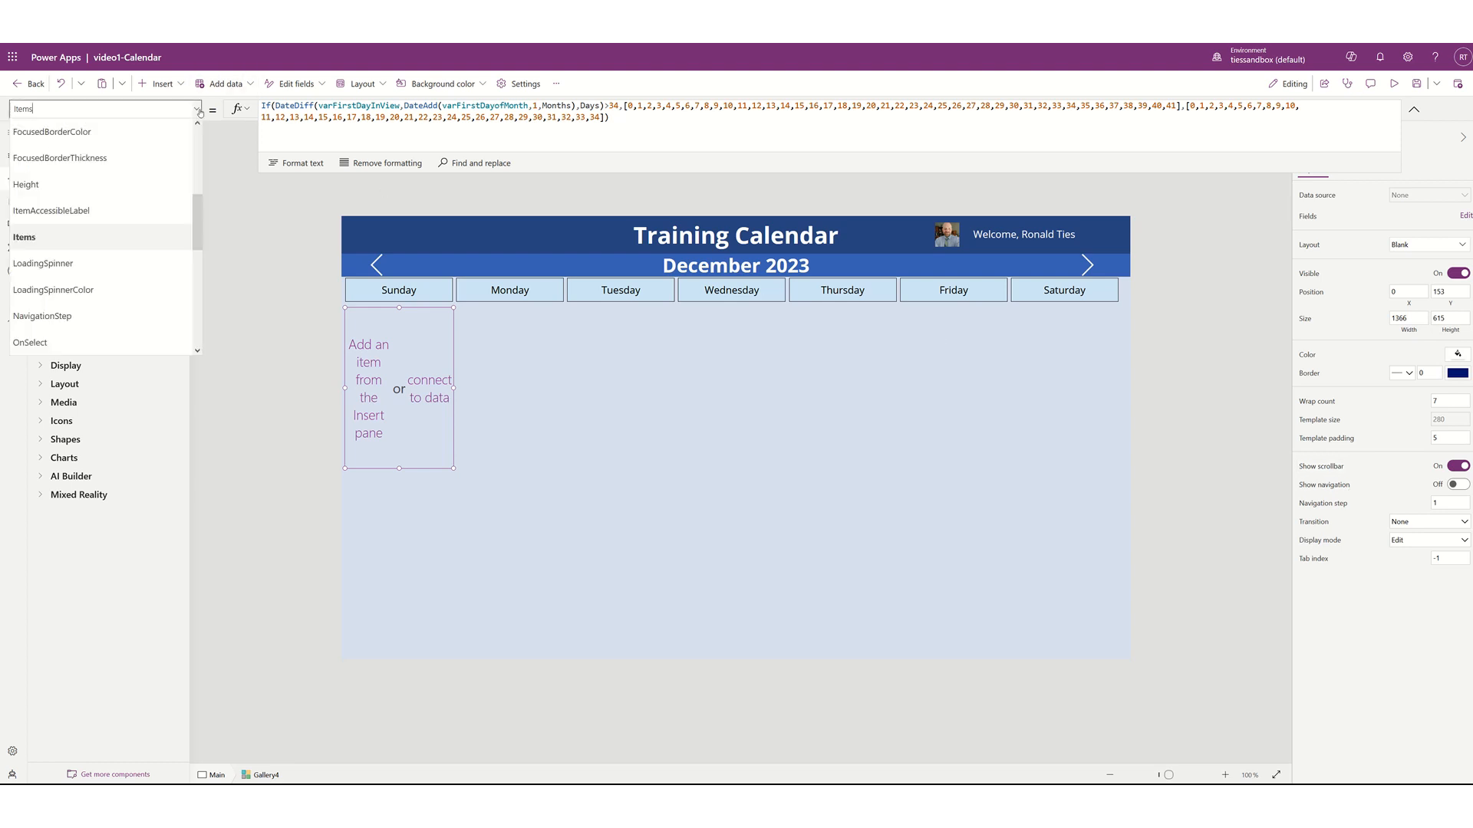
pyautogui.scroll(-3, 115, 307)
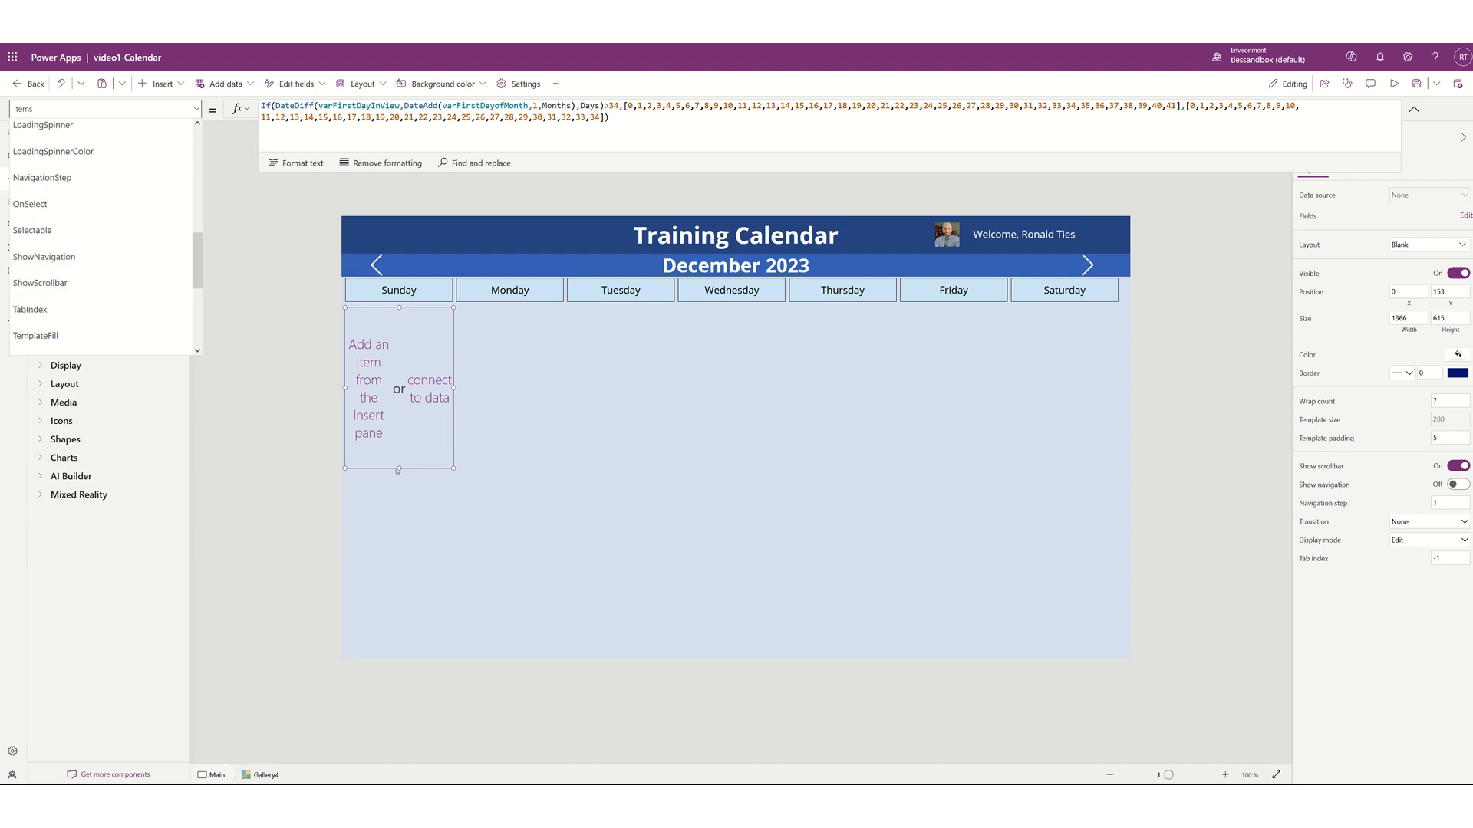
pyautogui.moveTo(398, 468); pyautogui.dragTo(398, 408)
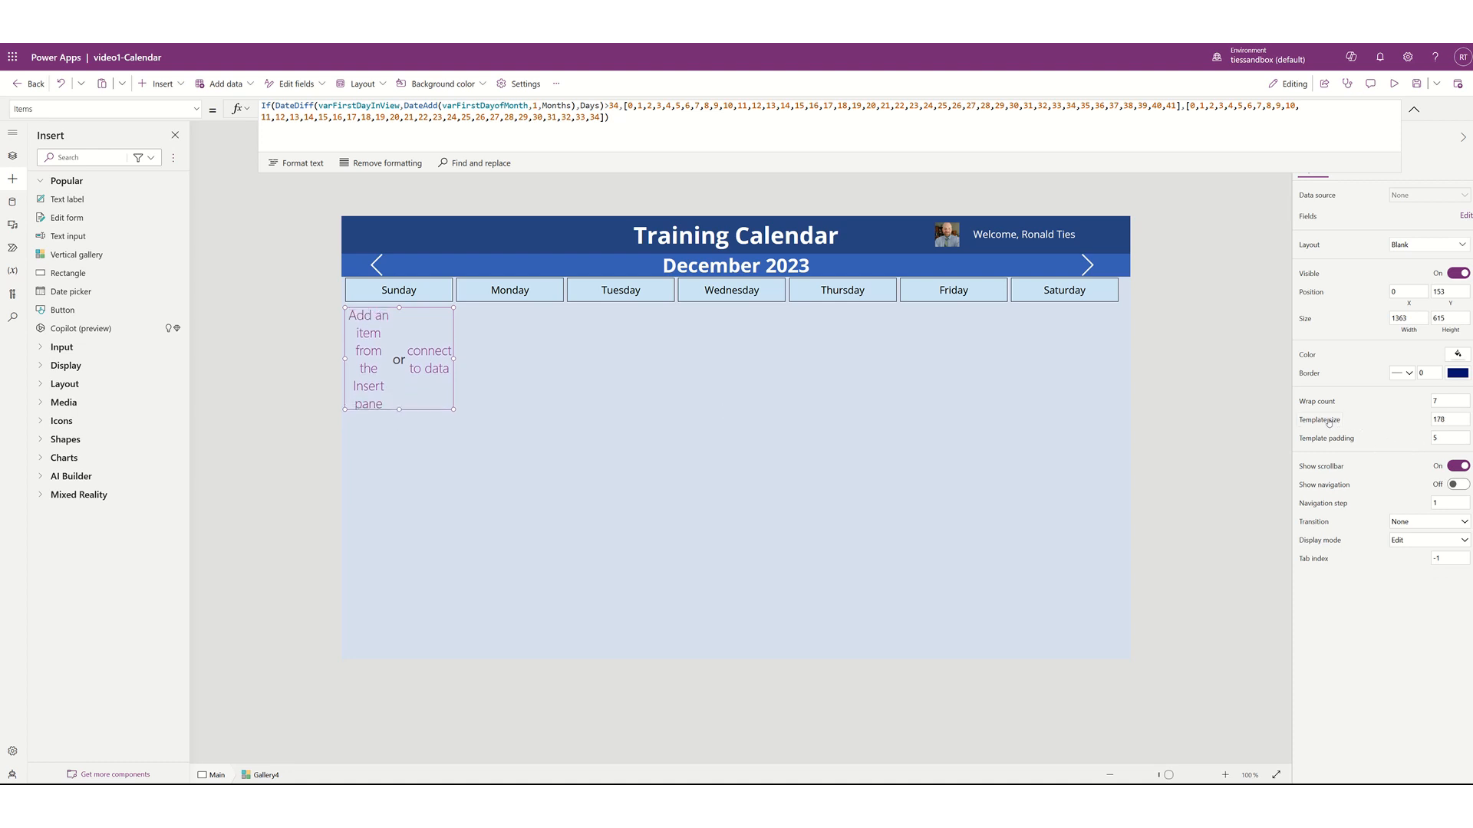
# Try Gallery4.TemplateHeight/6 as the new gallery's TemplateSize formula and check the formula's error details
pyautogui.click(1326, 420)
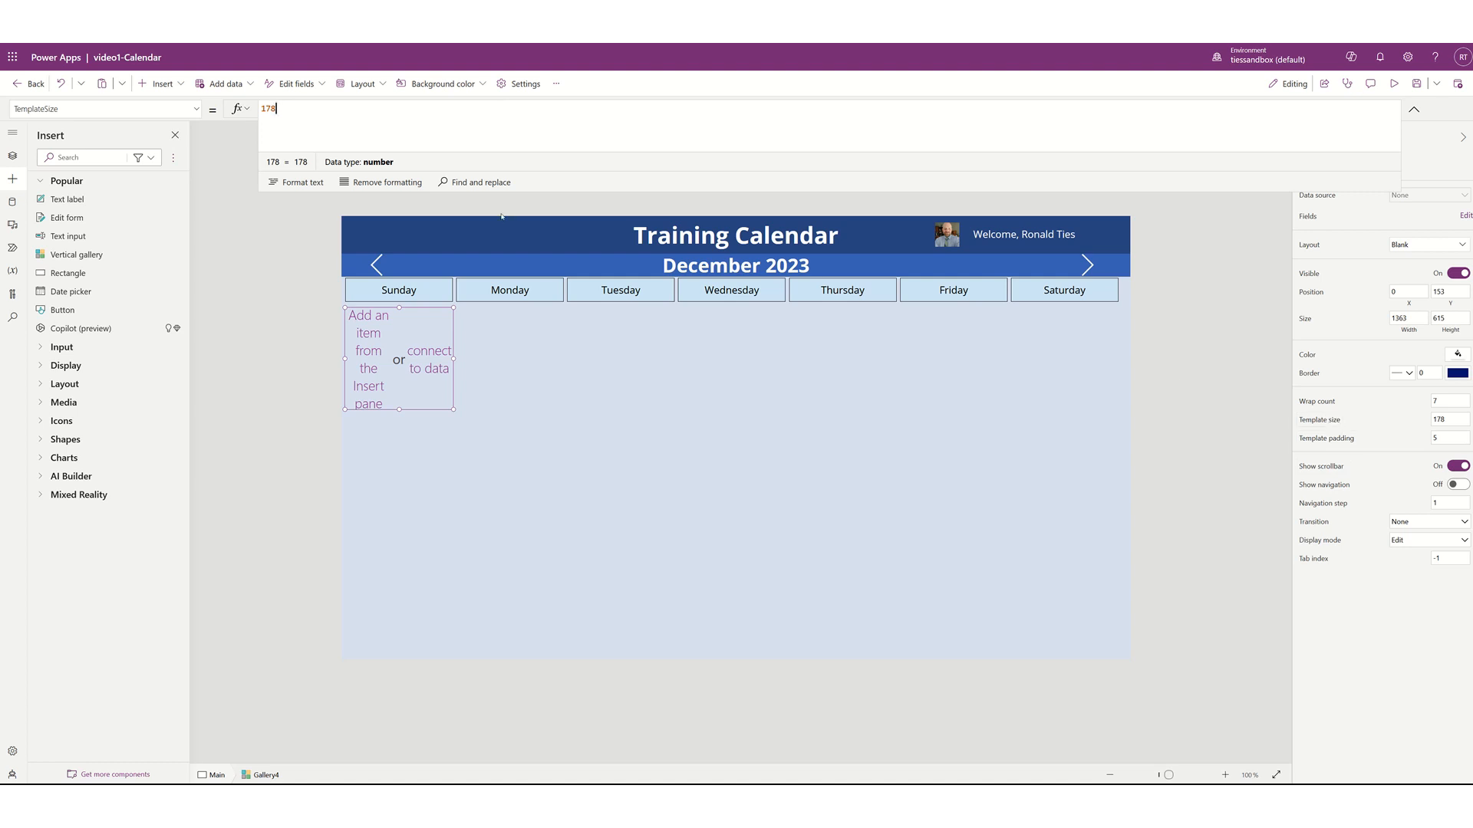
pyautogui.press('BackSpace')
pyautogui.press('BackSpace')
pyautogui.press('BackSpace')
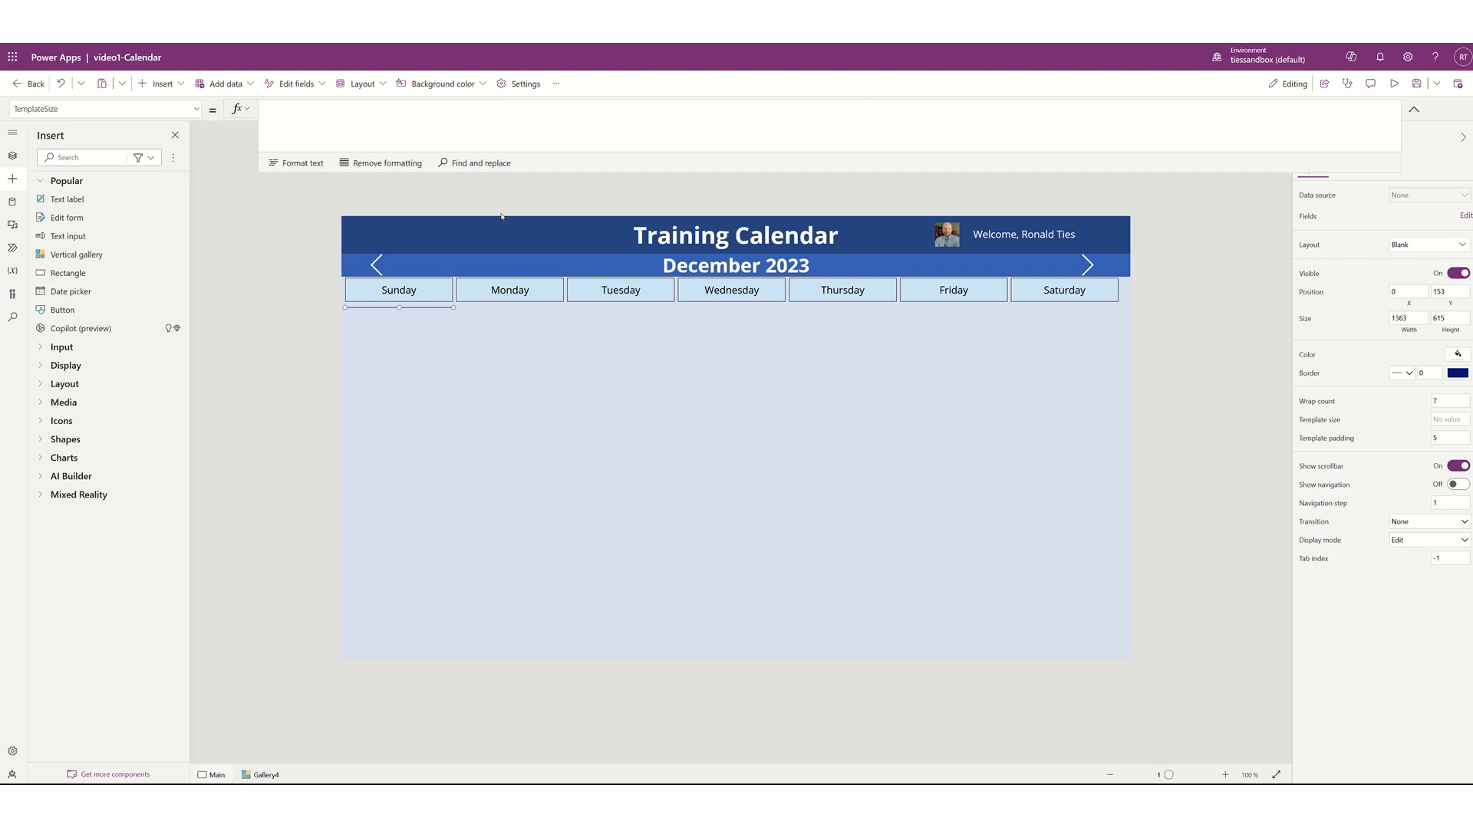
pyautogui.write('gal')
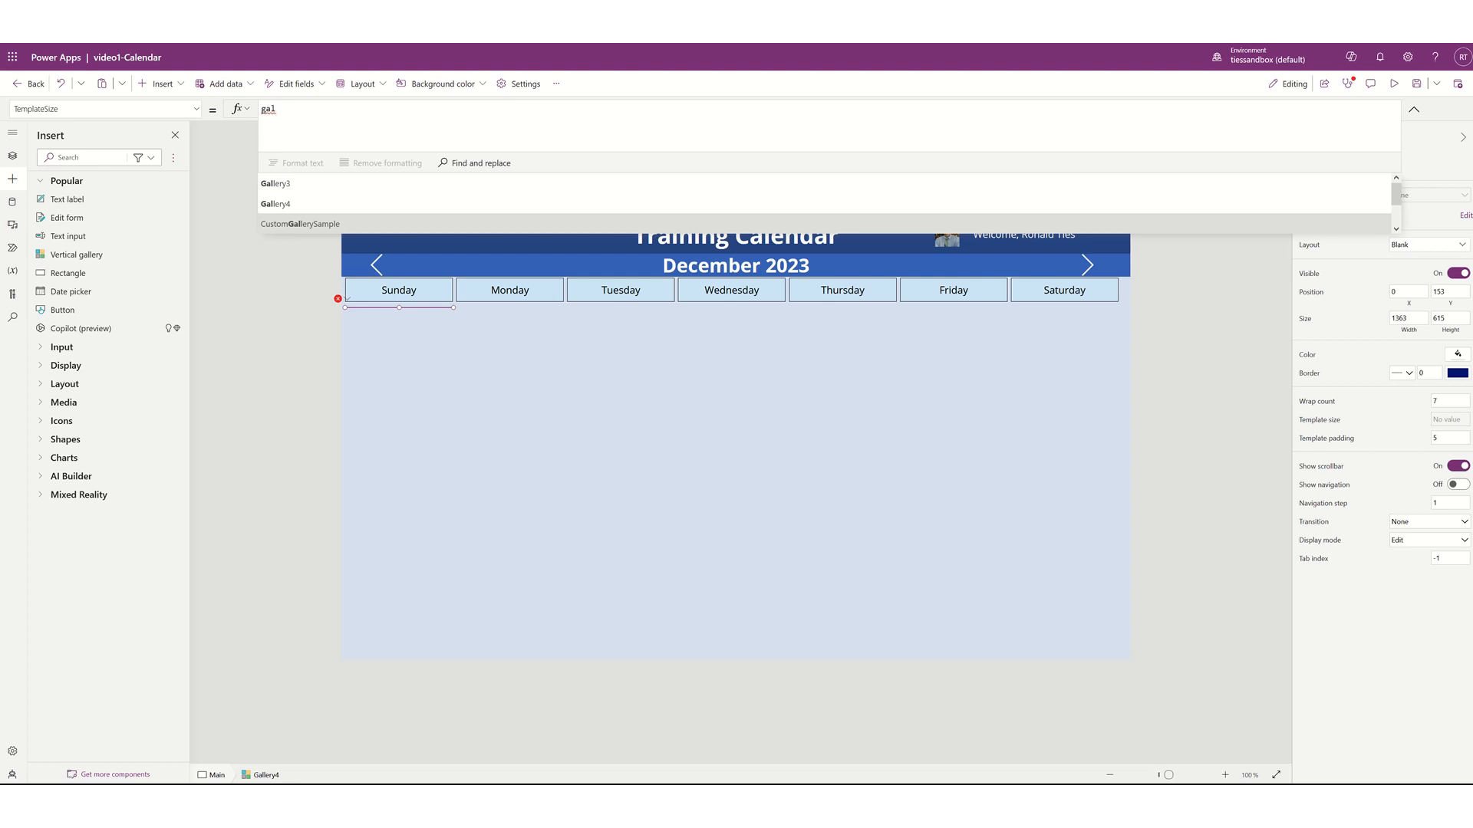
pyautogui.write('4')
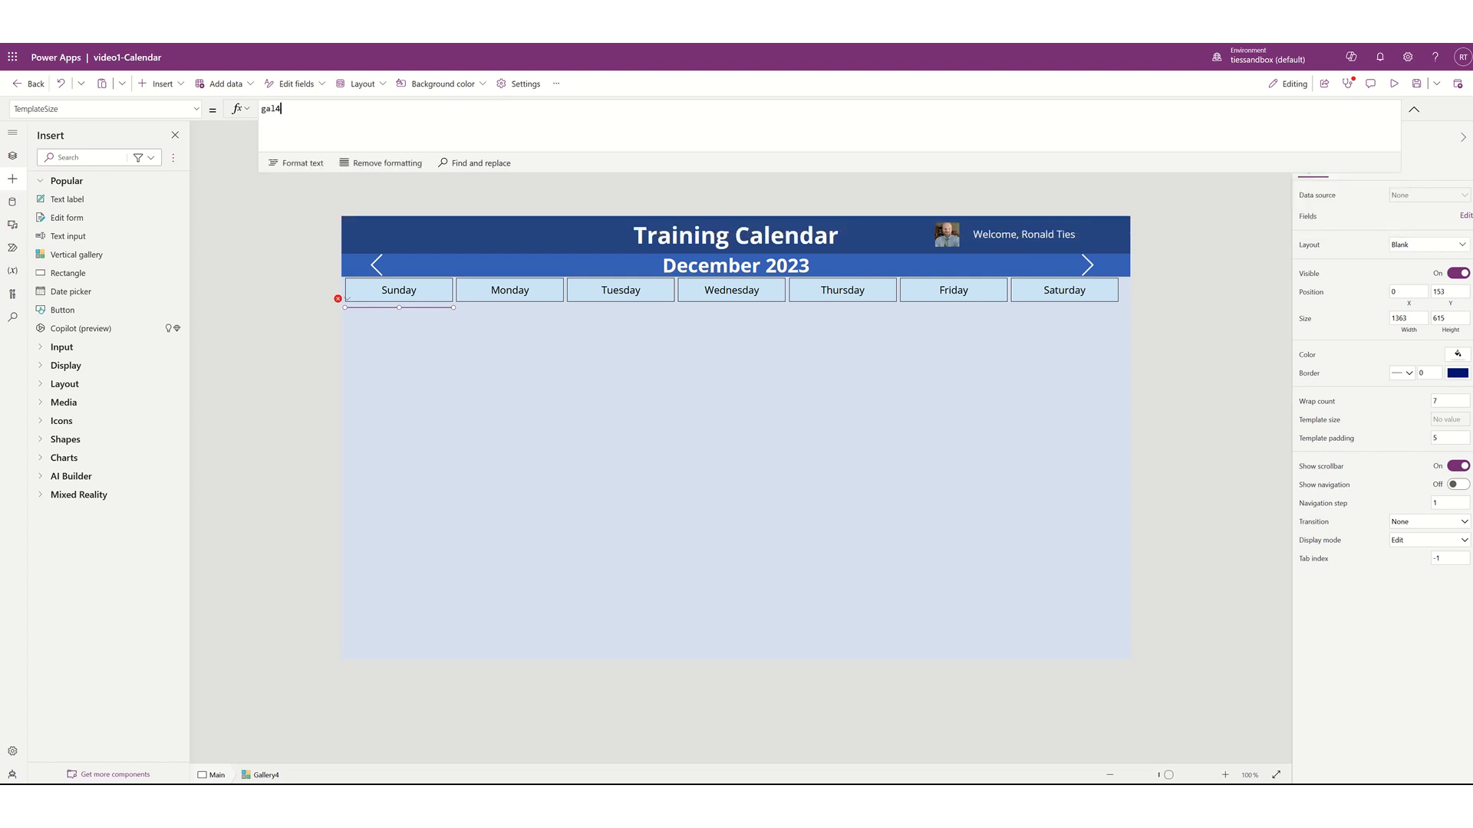
pyautogui.press('BackSpace')
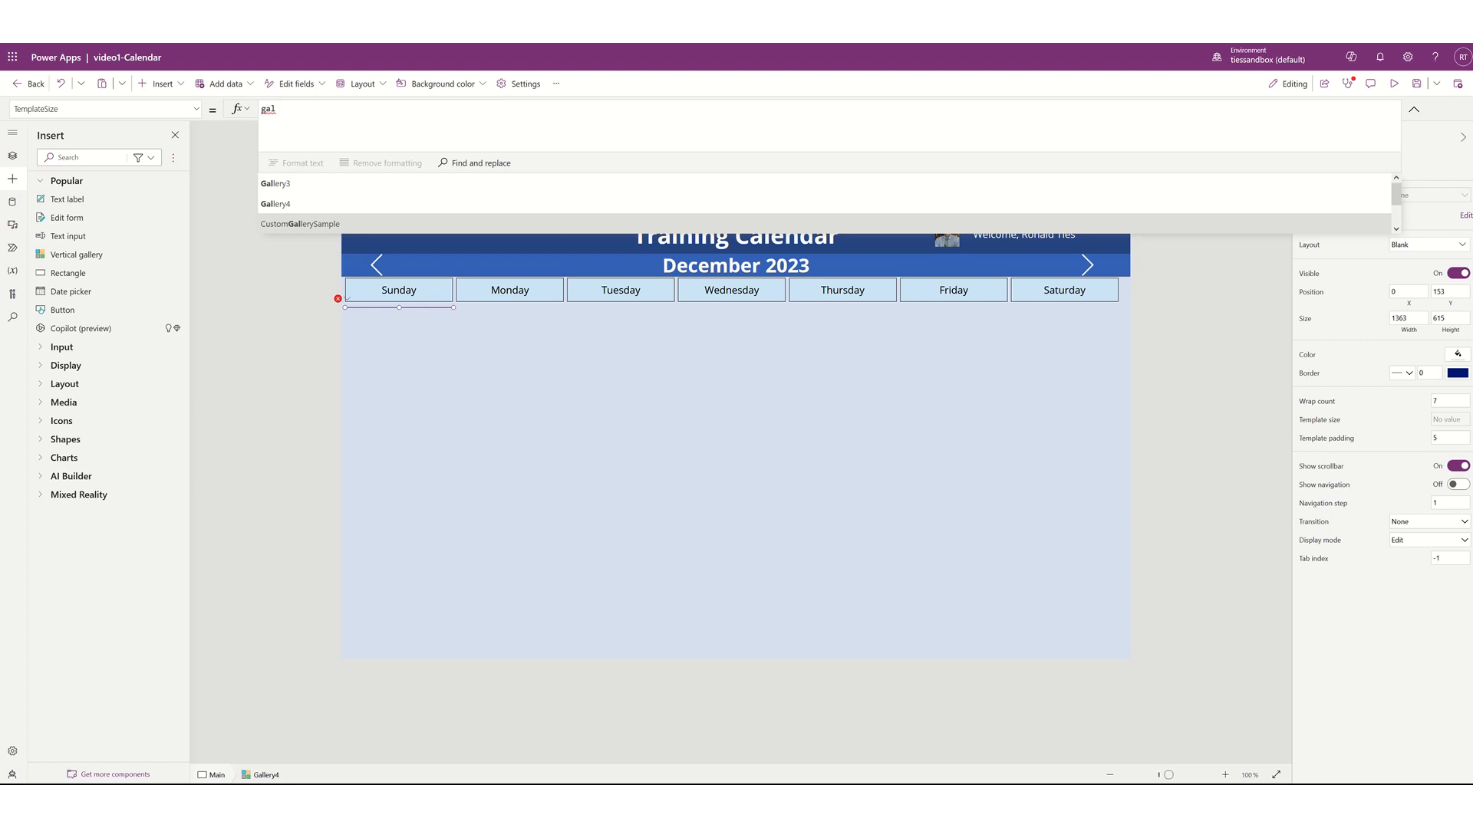
pyautogui.press('Down')
pyautogui.press('Down')
pyautogui.press('Tab')
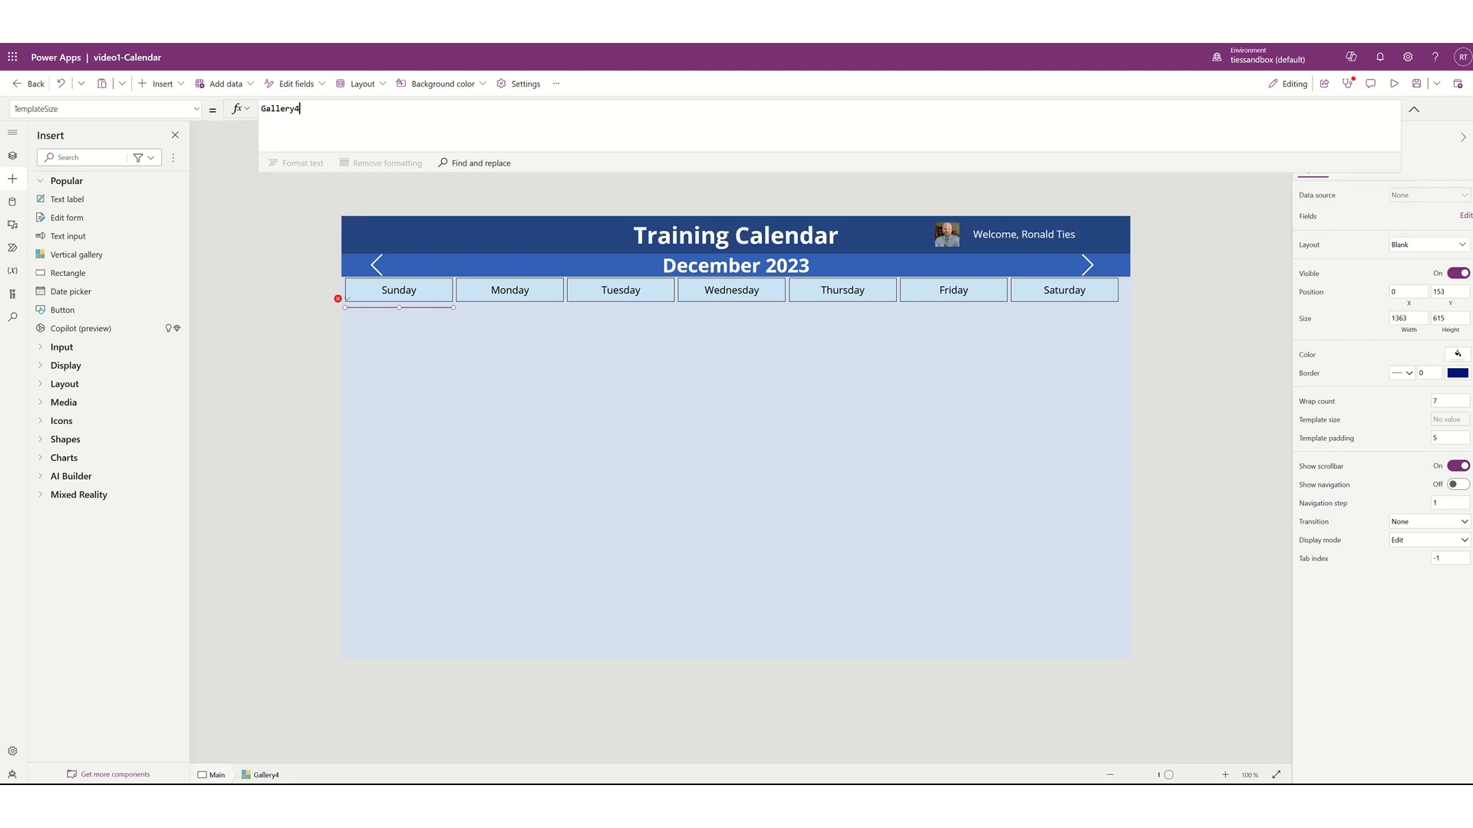
pyautogui.write('.temp')
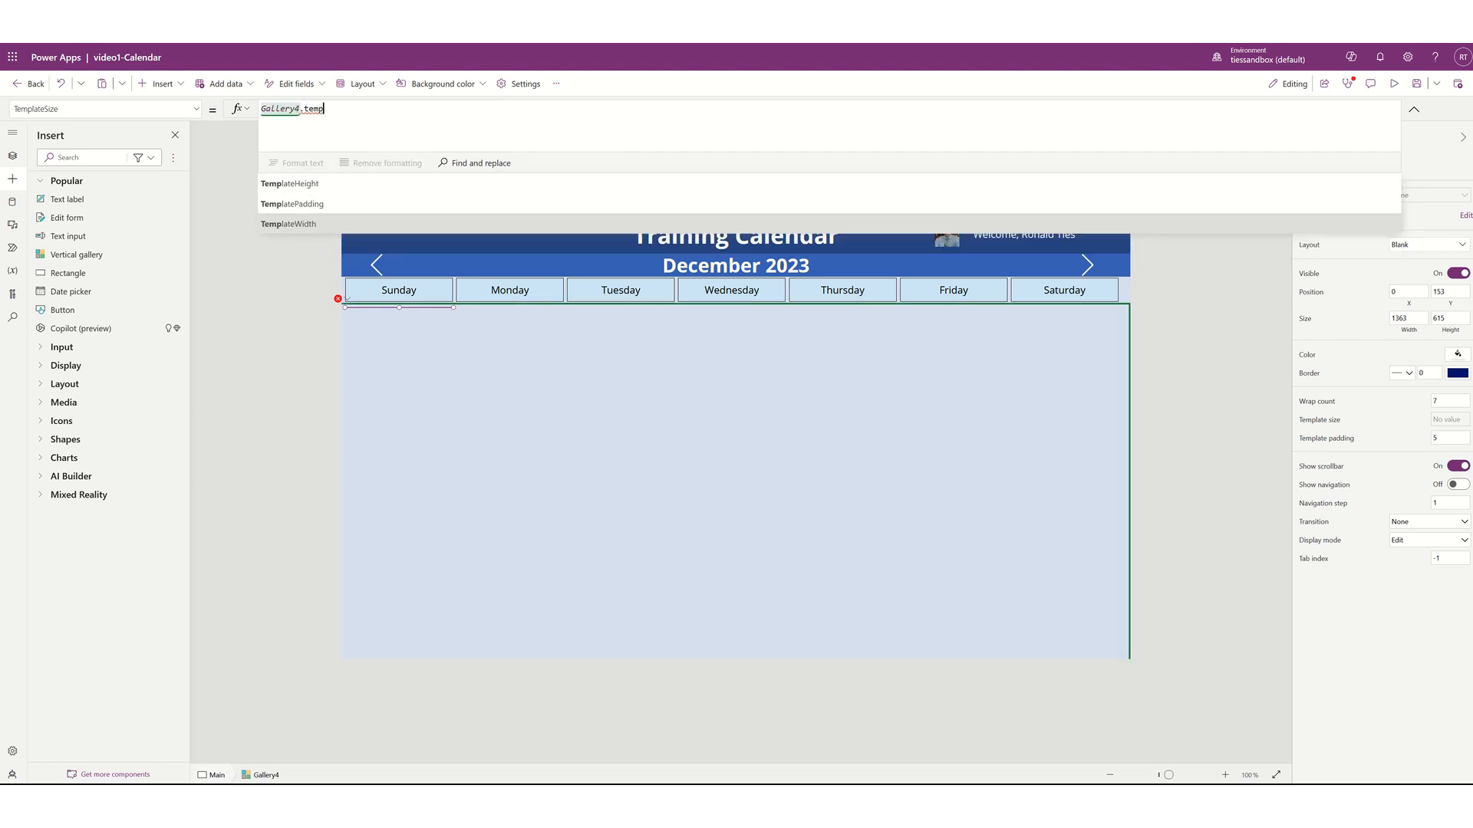
pyautogui.write('hei')
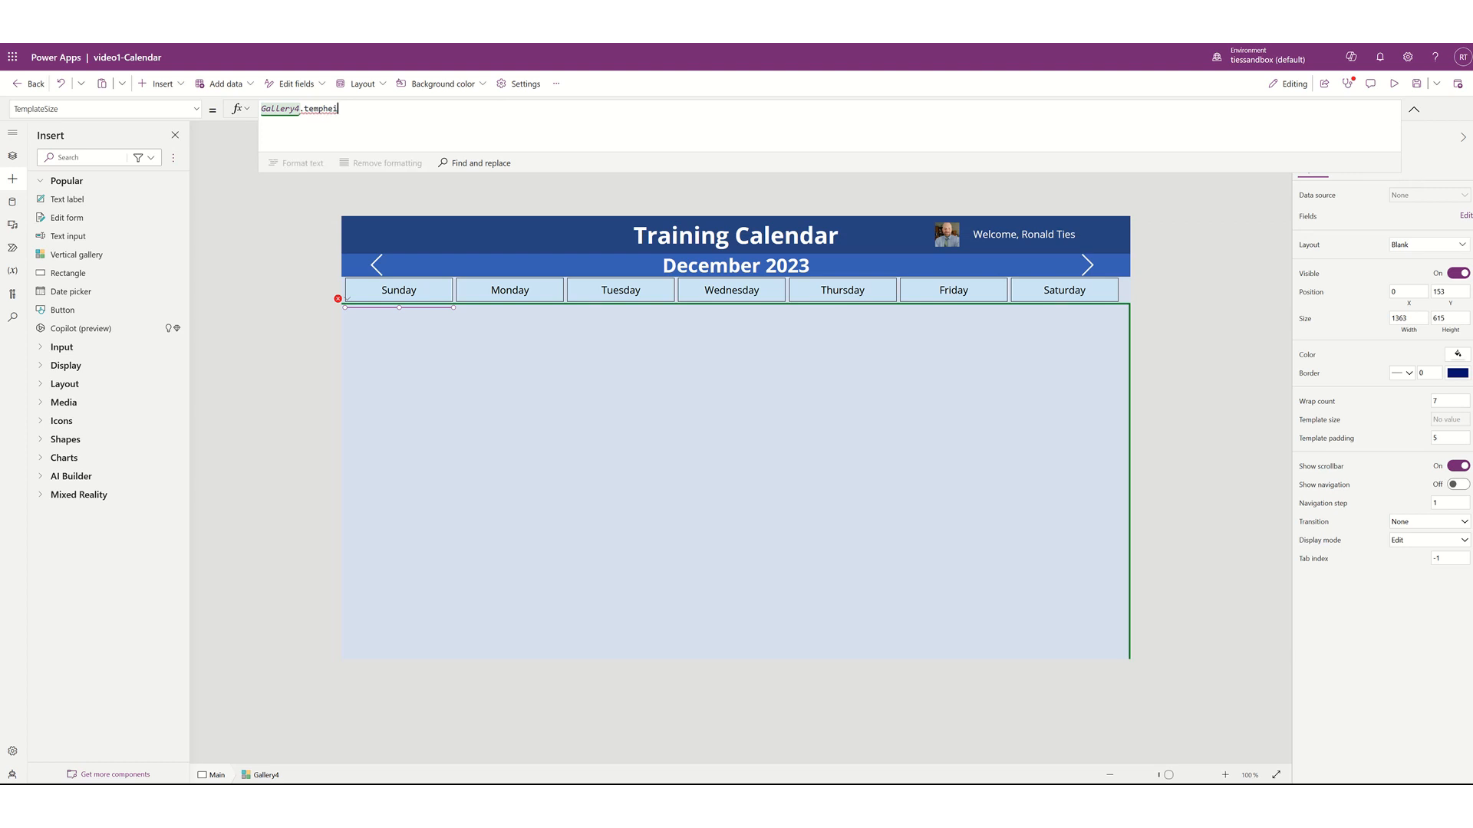
pyautogui.press('BackSpace')
pyautogui.press('BackSpace')
pyautogui.press('BackSpace')
pyautogui.press('Tab')
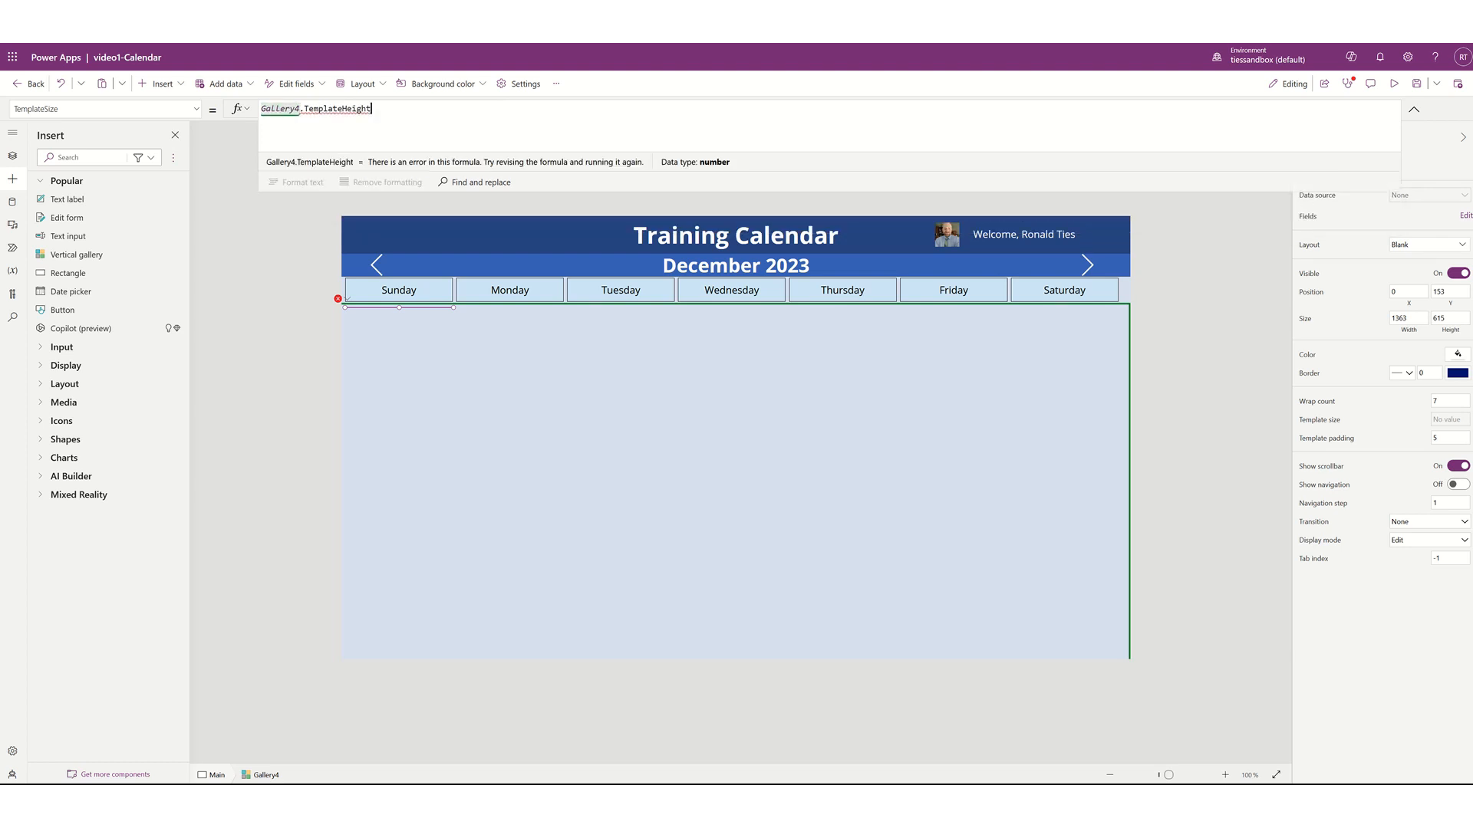
pyautogui.write('/6')
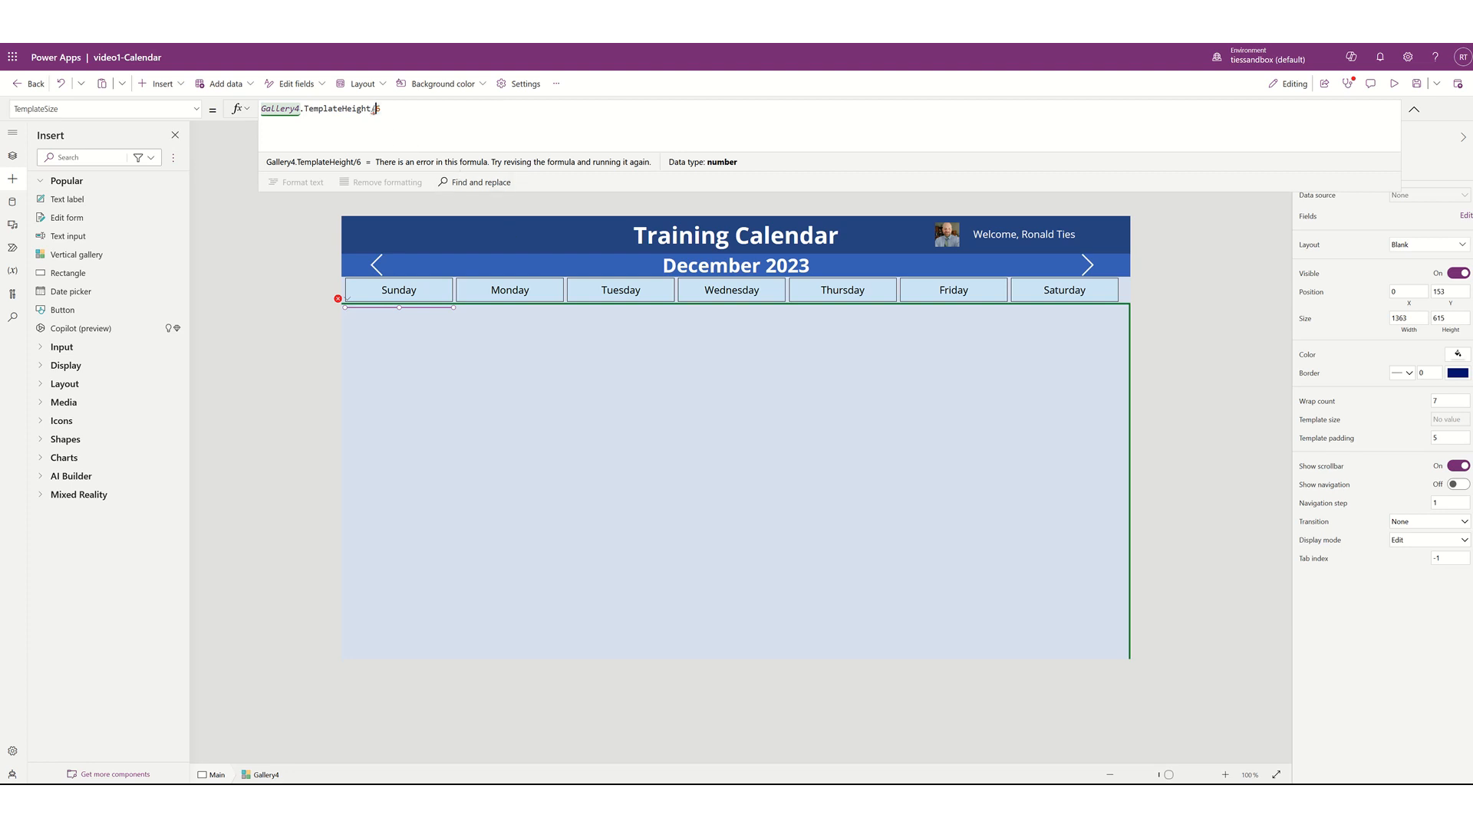
pyautogui.moveTo(375, 109)
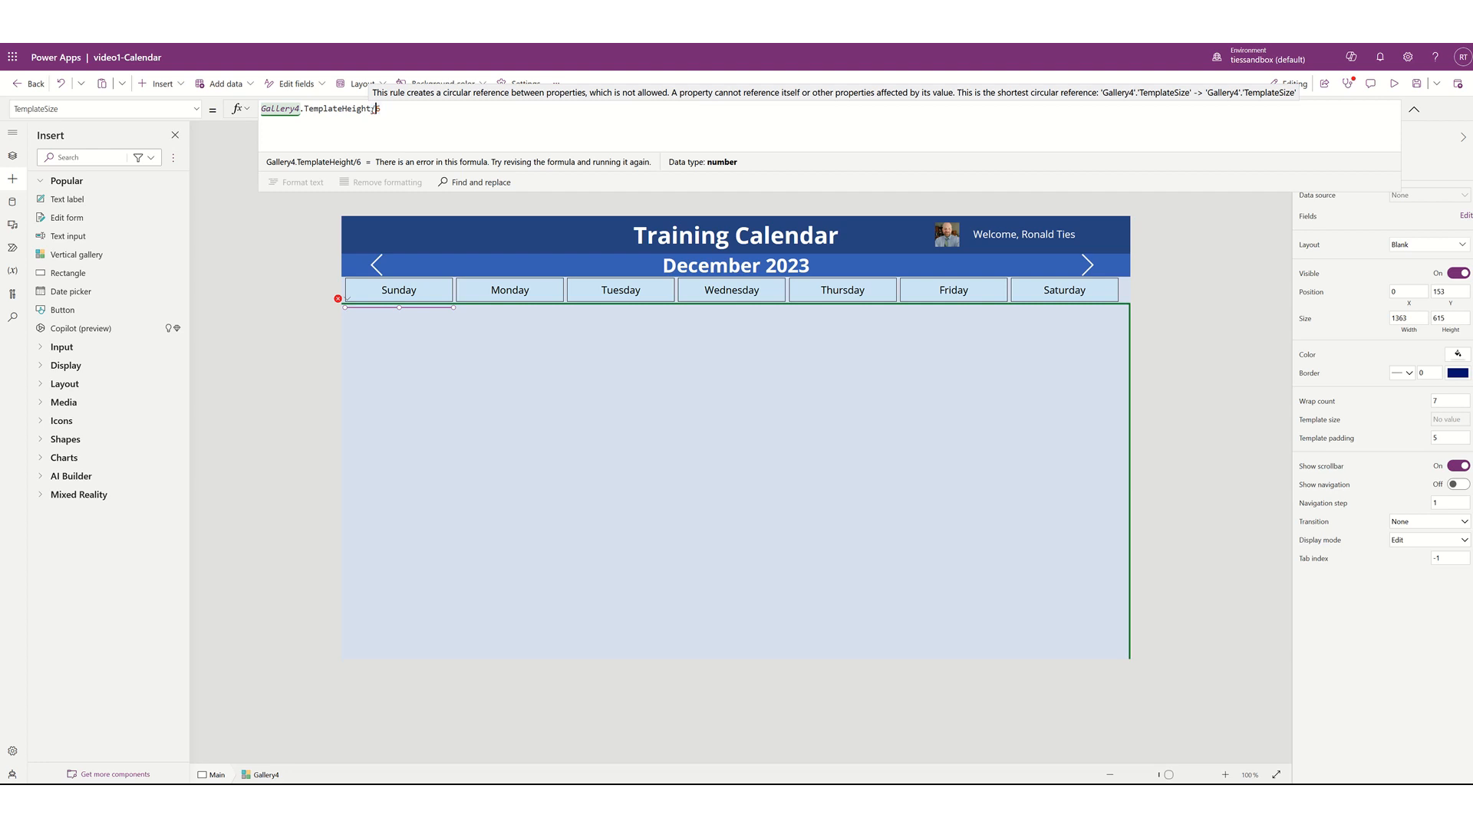
# Replace the new gallery's TemplateSize formula with Gallery4.Height/6
pyautogui.click(419, 110)
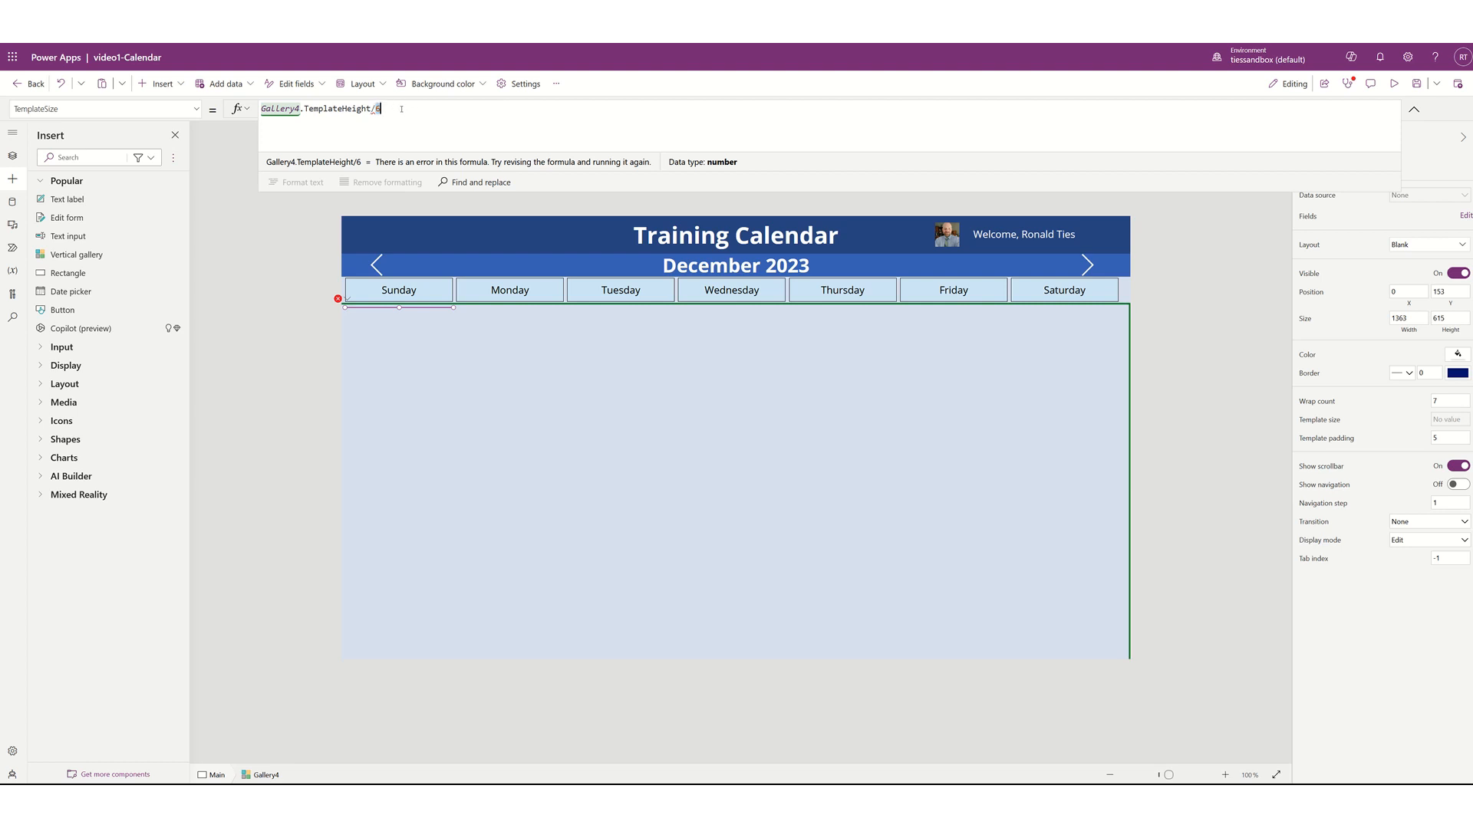
pyautogui.press('BackSpace')
pyautogui.press('BackSpace')
pyautogui.press('BackSpace')
pyautogui.press('BackSpace')
pyautogui.press('BackSpace')
pyautogui.press('BackSpace')
pyautogui.press('BackSpace')
pyautogui.press('BackSpace')
pyautogui.press('BackSpace')
pyautogui.press('BackSpace')
pyautogui.press('BackSpace')
pyautogui.press('BackSpace')
pyautogui.press('BackSpace')
pyautogui.press('BackSpace')
pyautogui.press('BackSpace')
pyautogui.press('BackSpace')
pyautogui.press('BackSpace')
pyautogui.press('BackSpace')
pyautogui.press('BackSpace')
pyautogui.press('BackSpace')
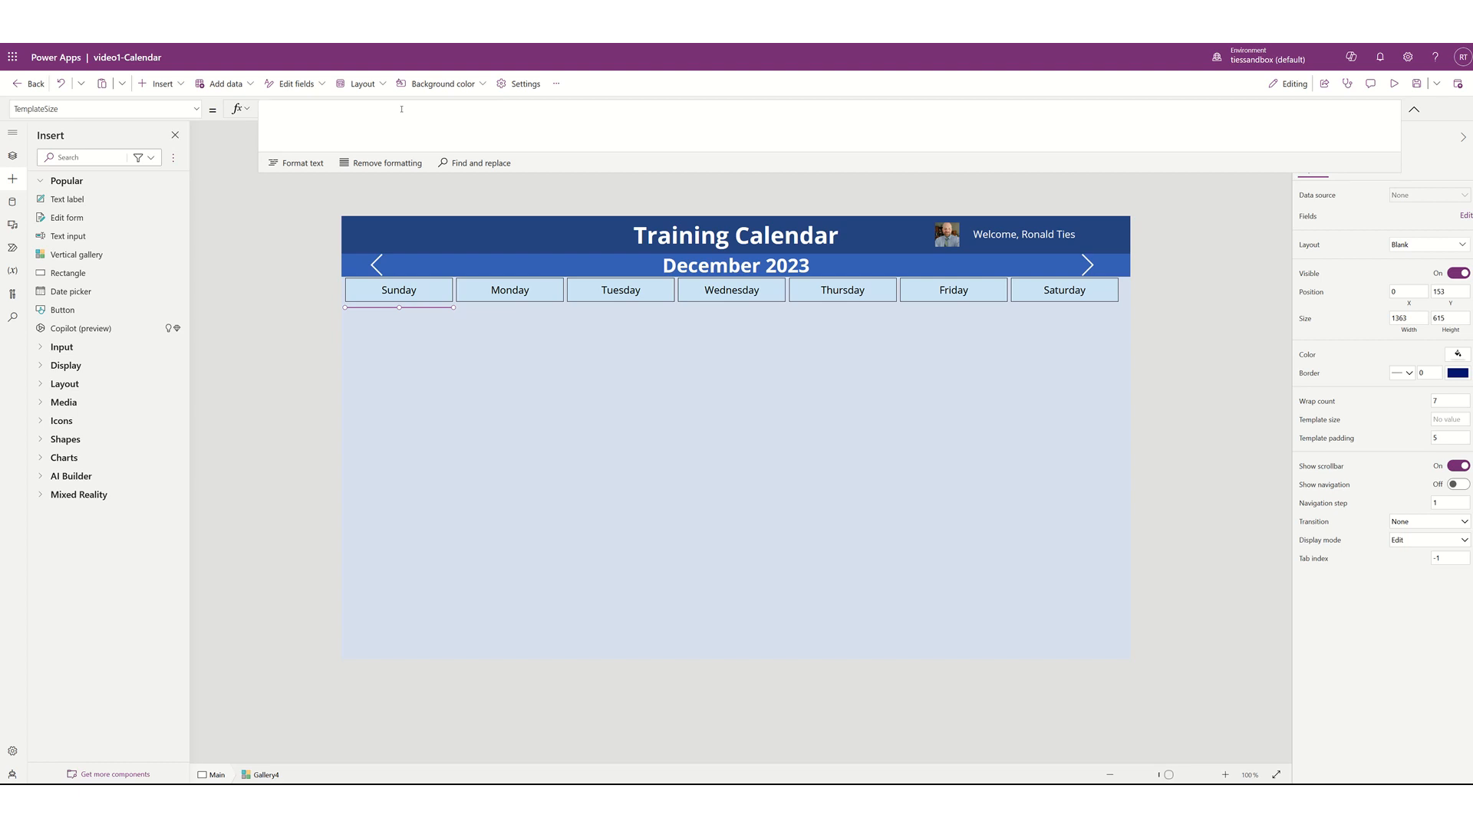
pyautogui.write('gallery')
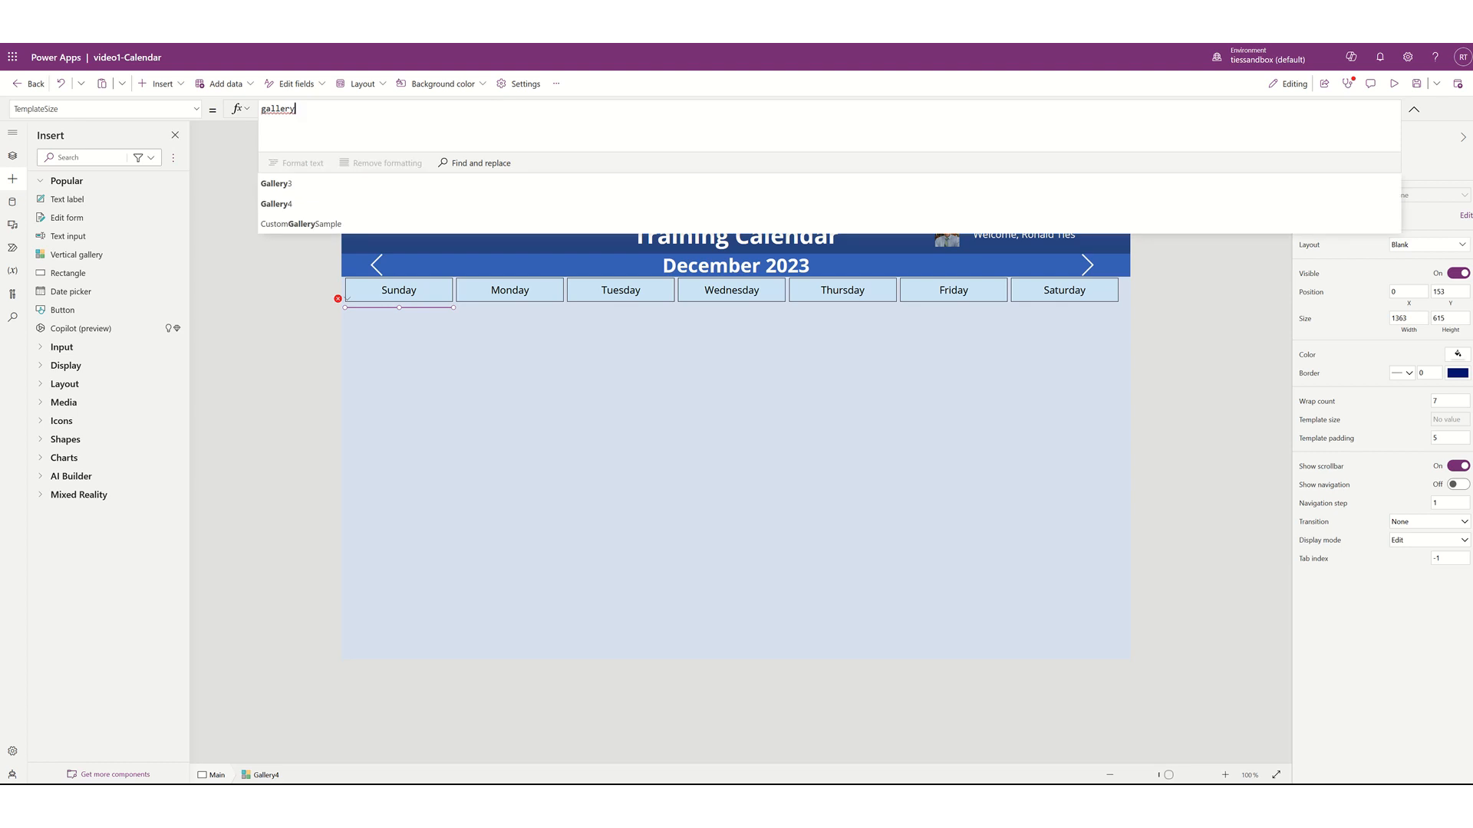
pyautogui.press('Return')
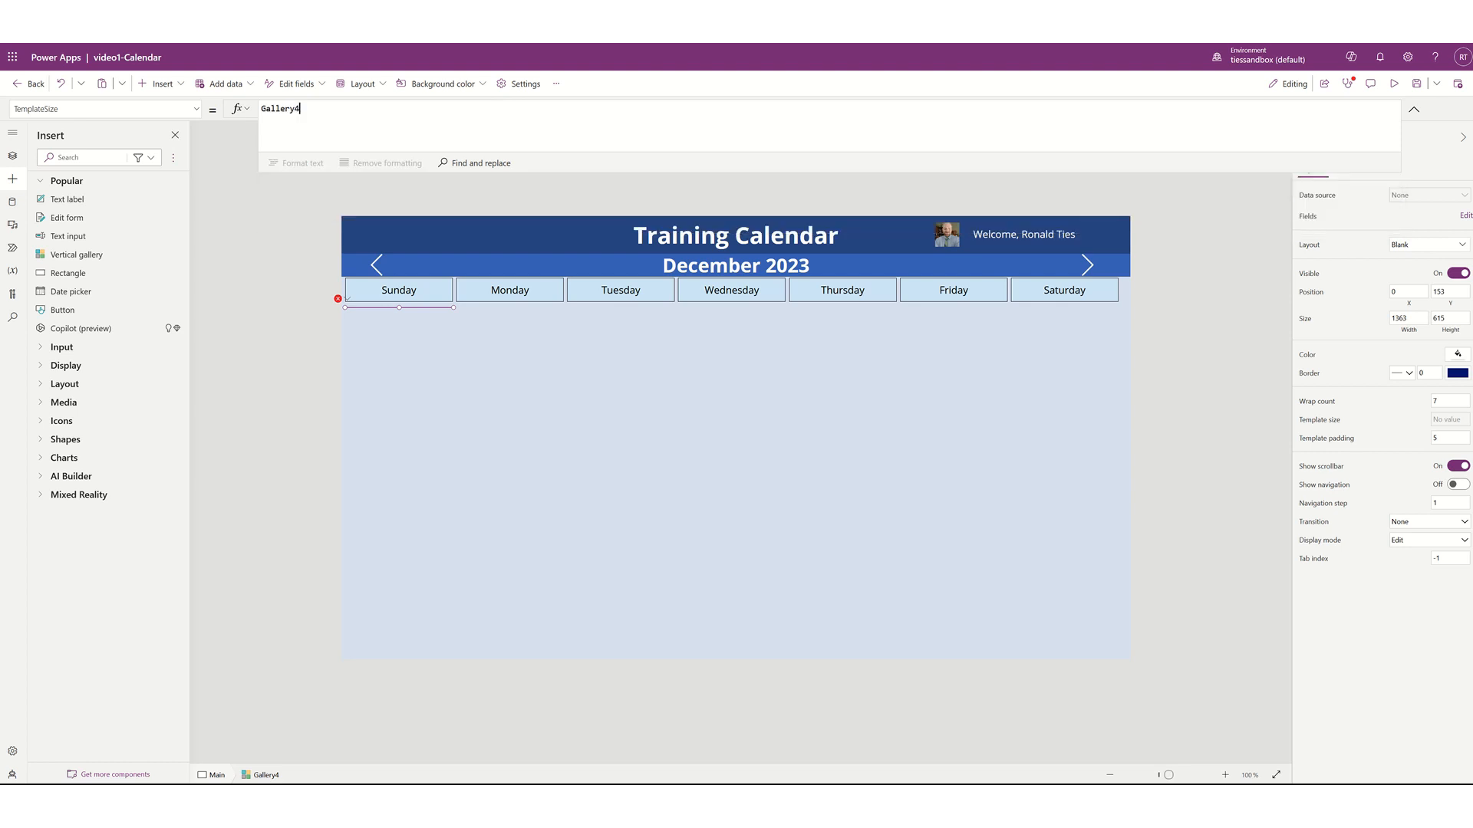
pyautogui.write('.height')
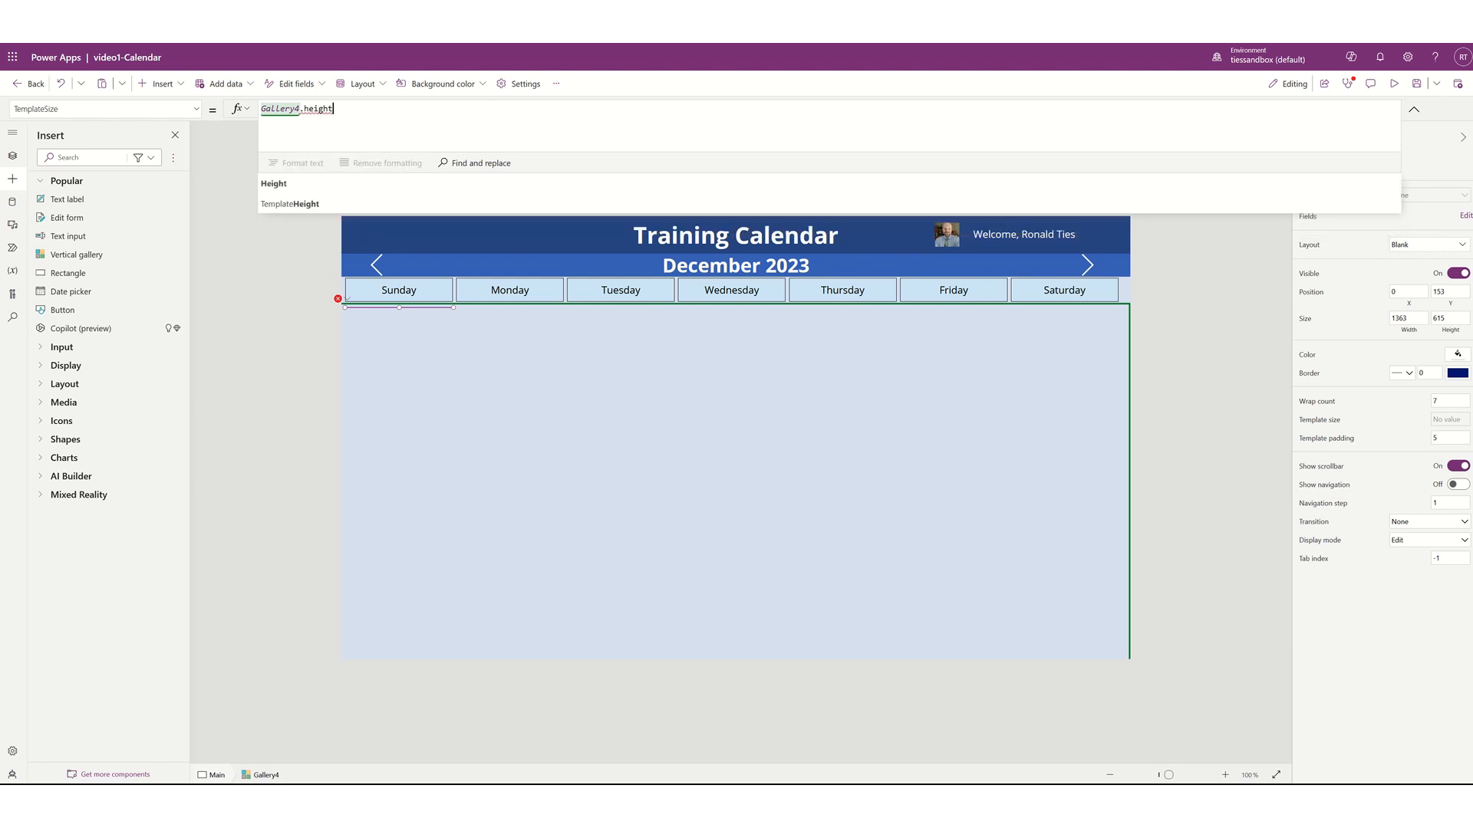
pyautogui.press('Return')
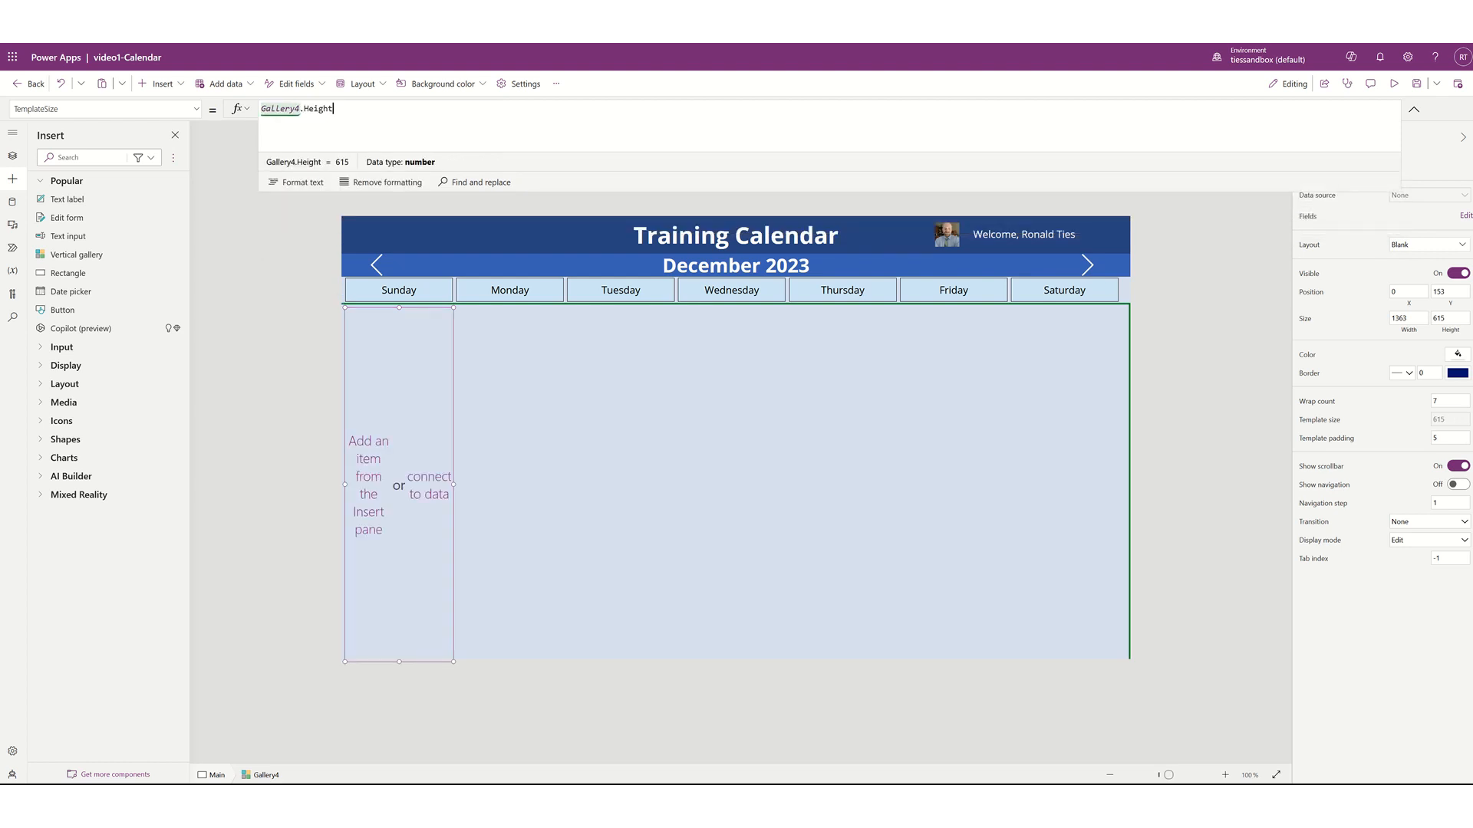
pyautogui.write('/')
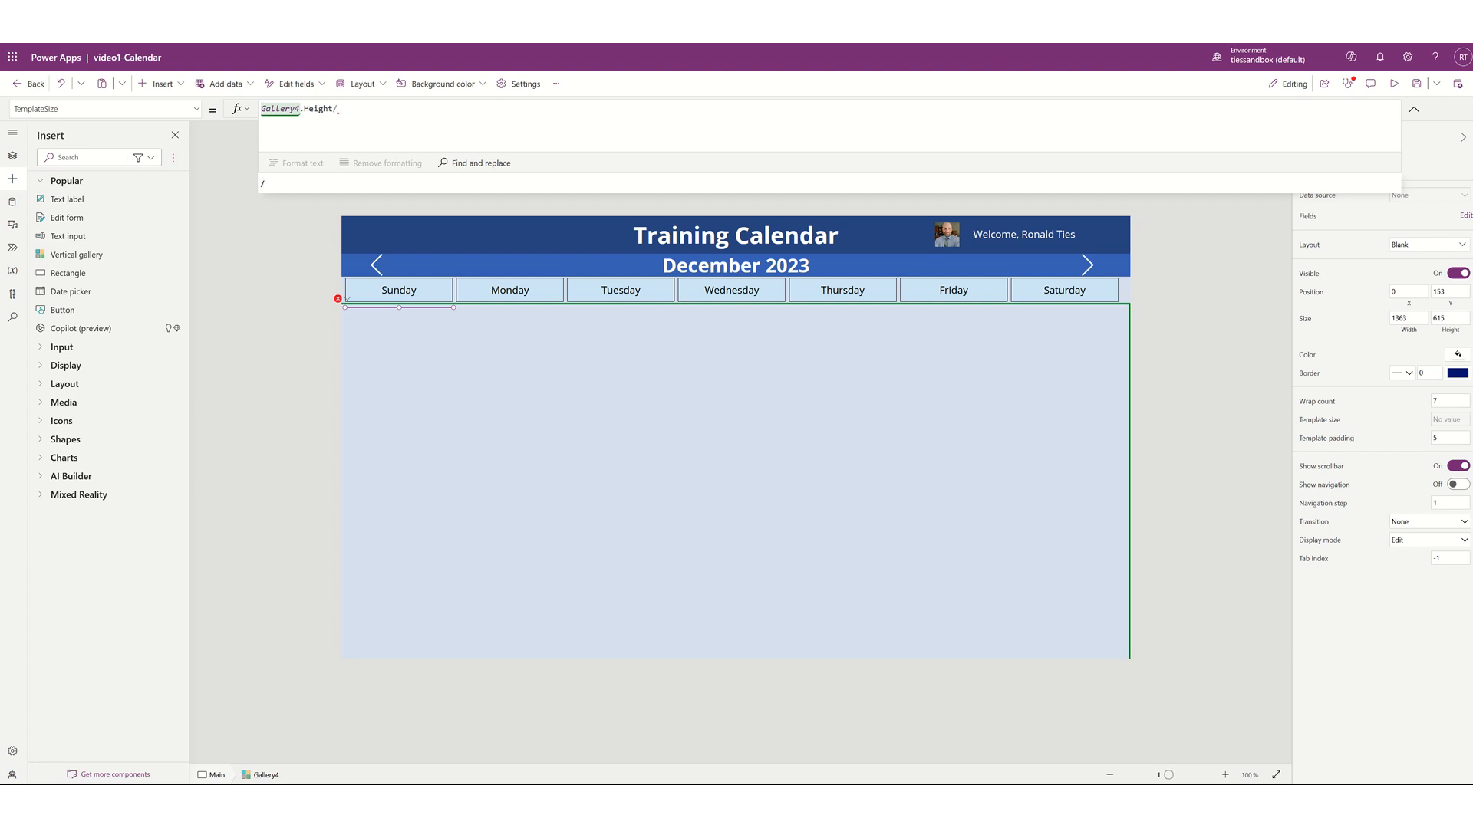
pyautogui.write('6')
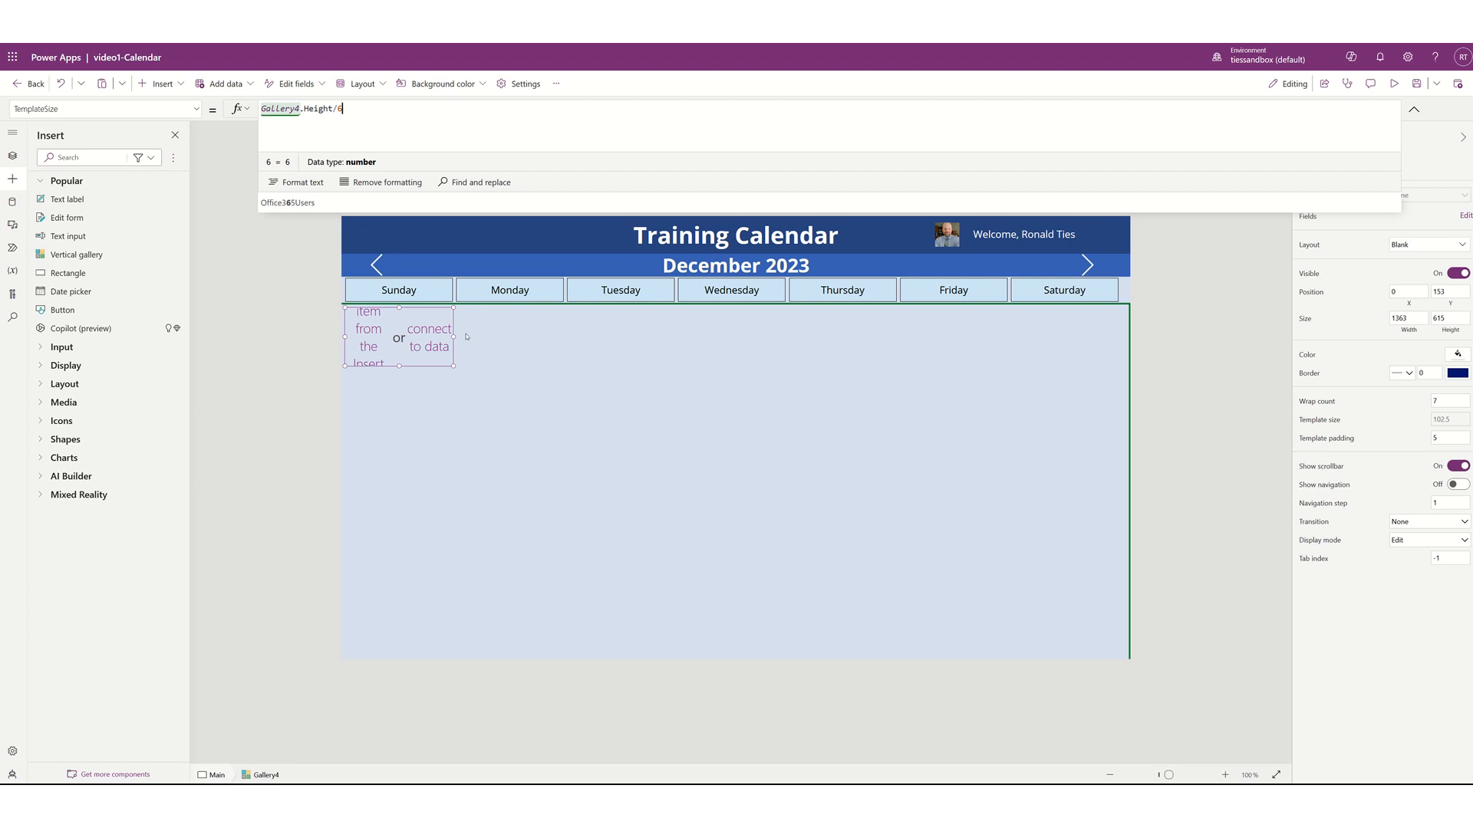
# Insert a rectangle into the gallery's template cell and fit it to the cell at 0, 0, sized about 189 by 100
pyautogui.click(402, 329)
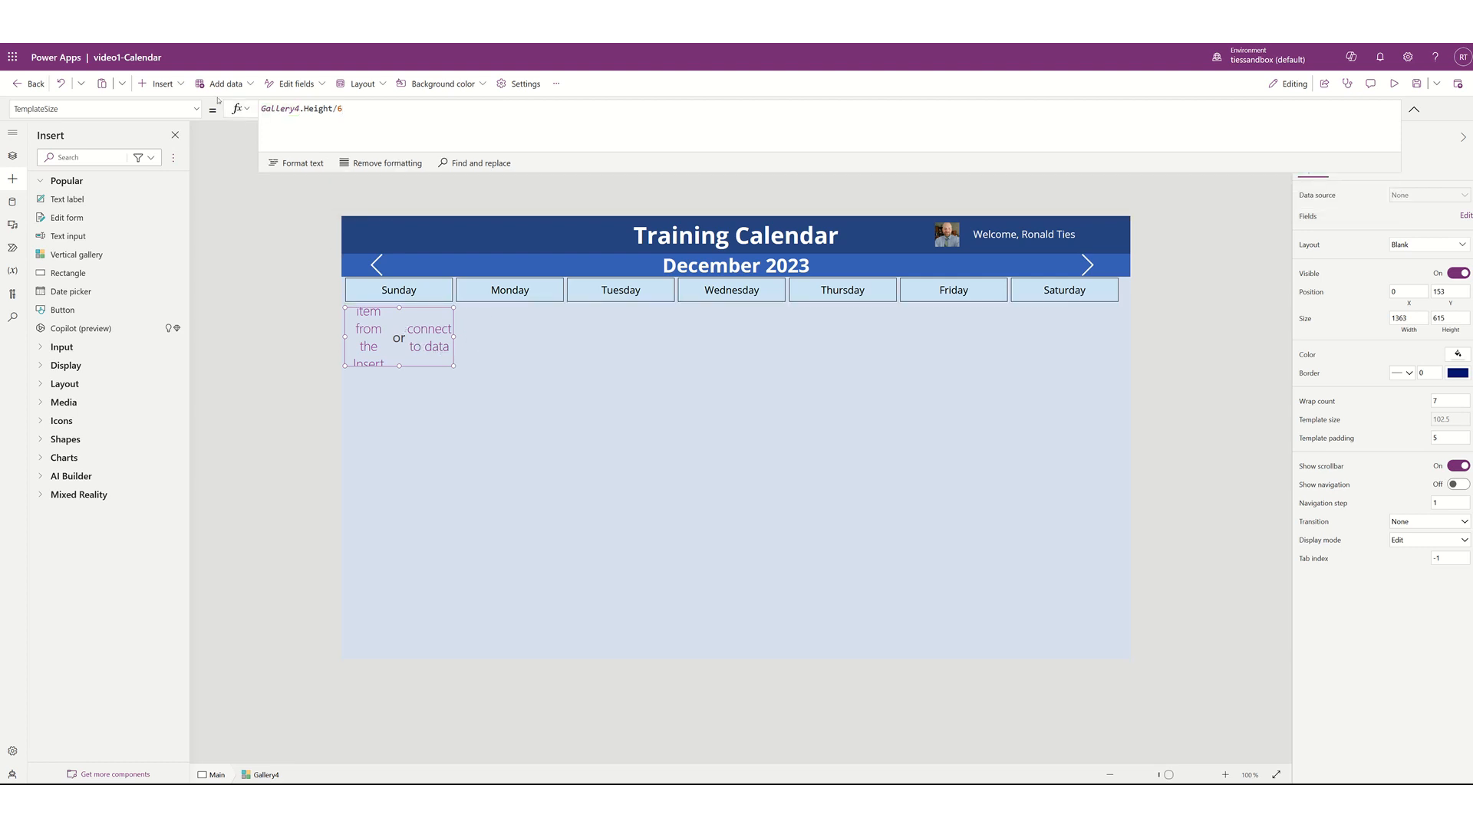
pyautogui.click(183, 85)
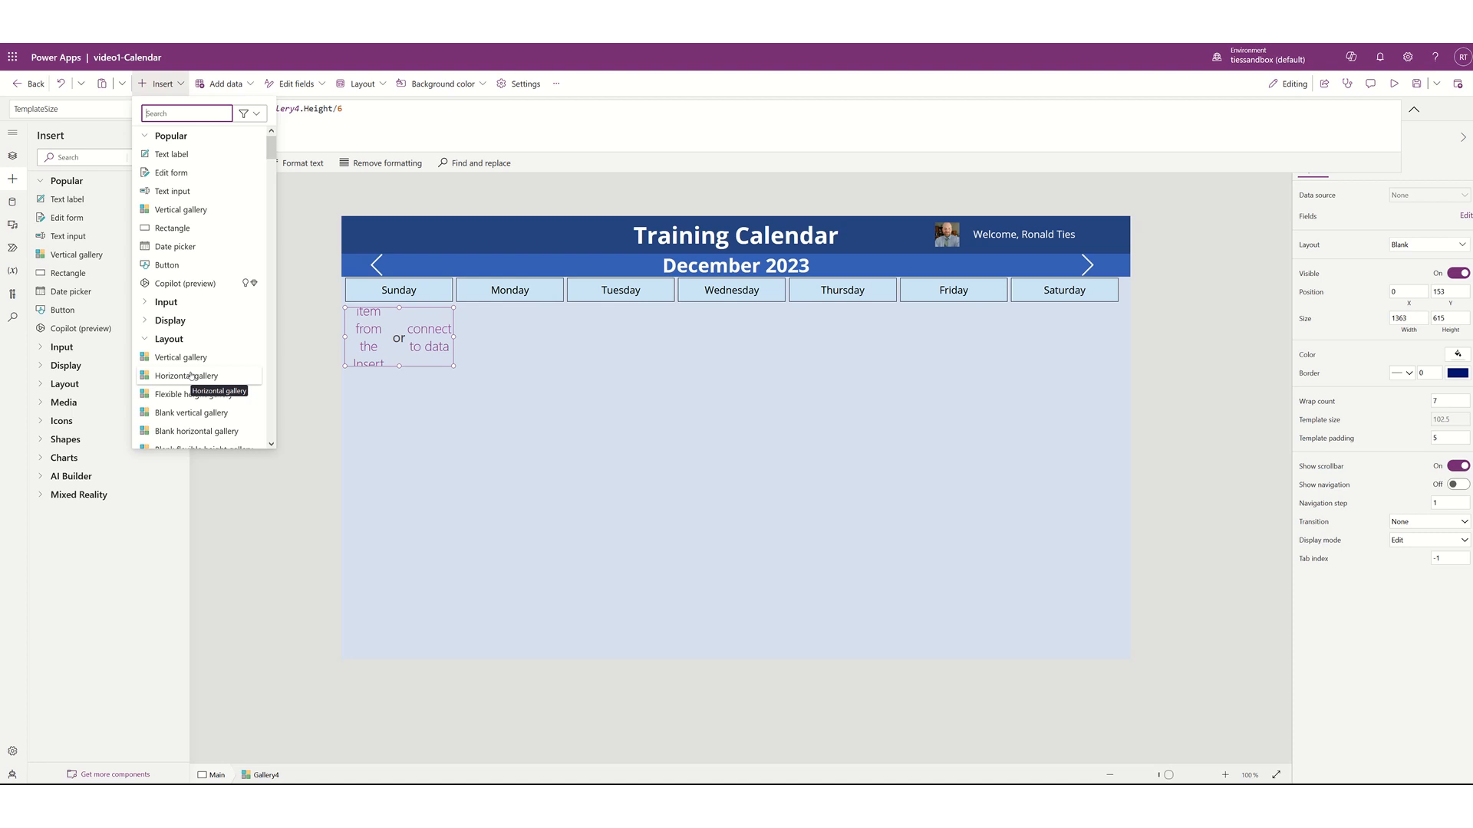
pyautogui.click(186, 230)
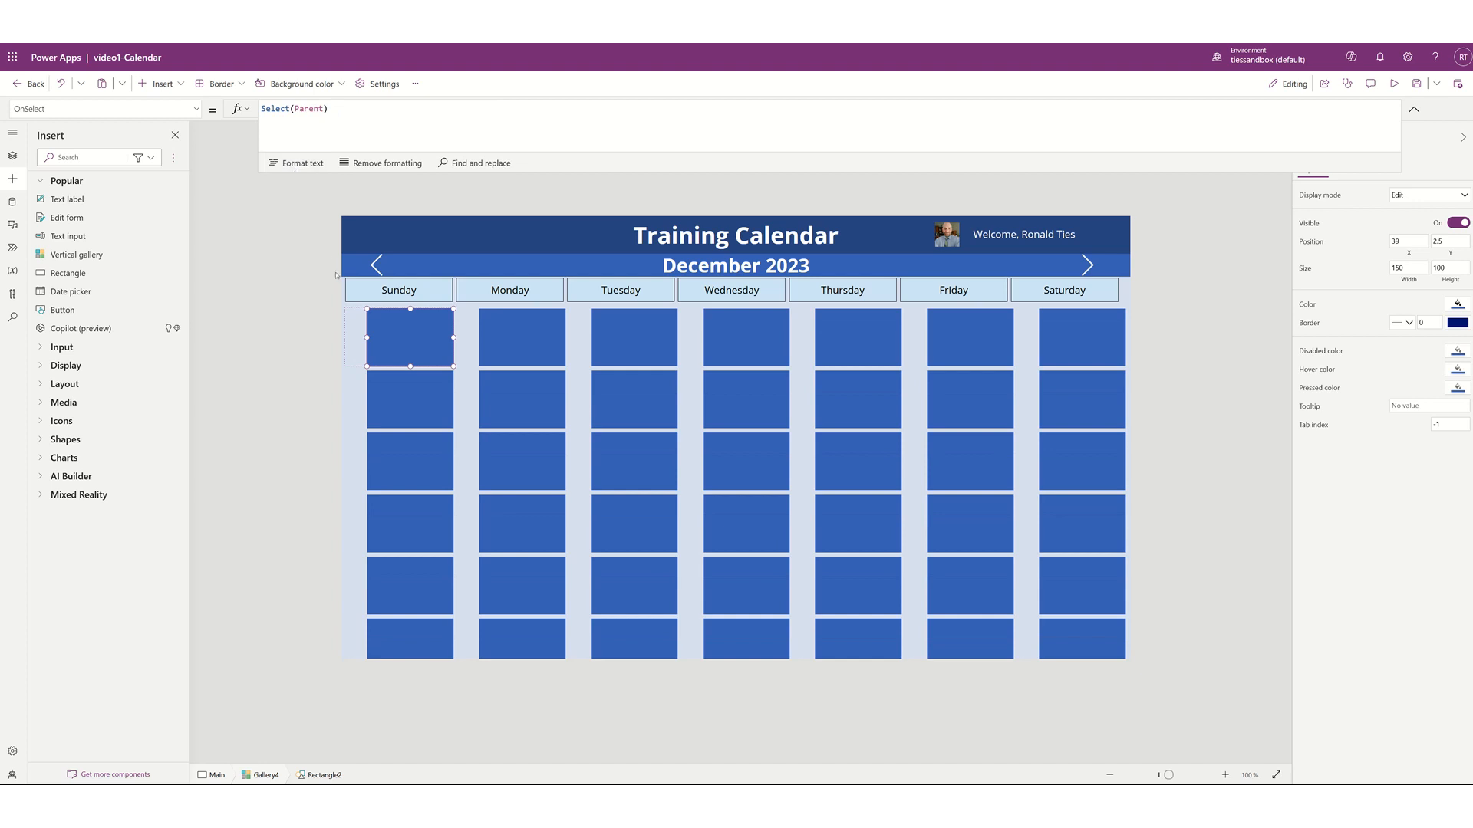
pyautogui.moveTo(397, 335); pyautogui.dragTo(370, 334)
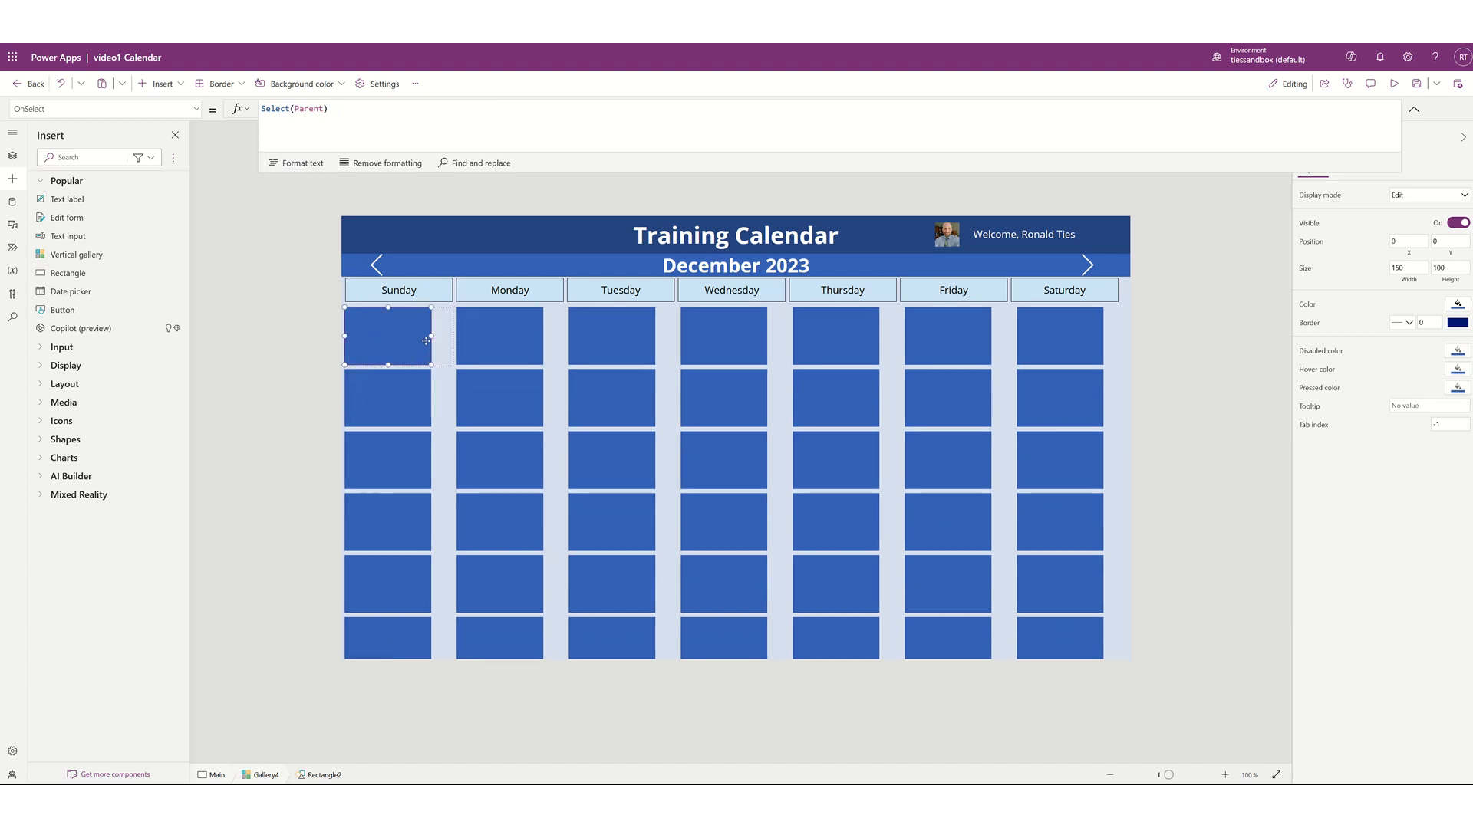
pyautogui.moveTo(430, 336); pyautogui.dragTo(462, 335)
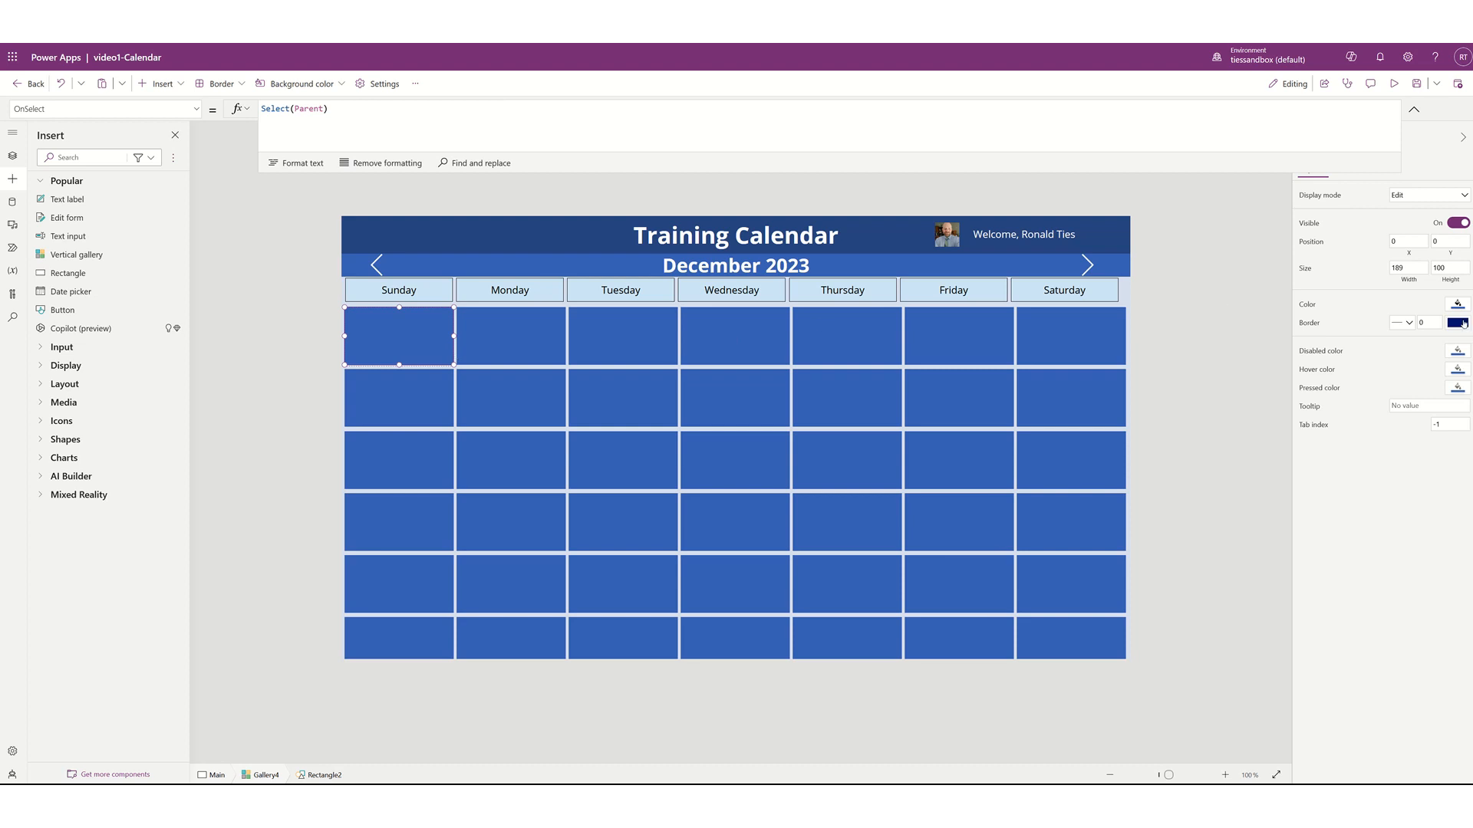
# Give the day rectangle a black border of thickness 1 and a transparent fill
pyautogui.click(1430, 324)
pyautogui.click(1453, 328)
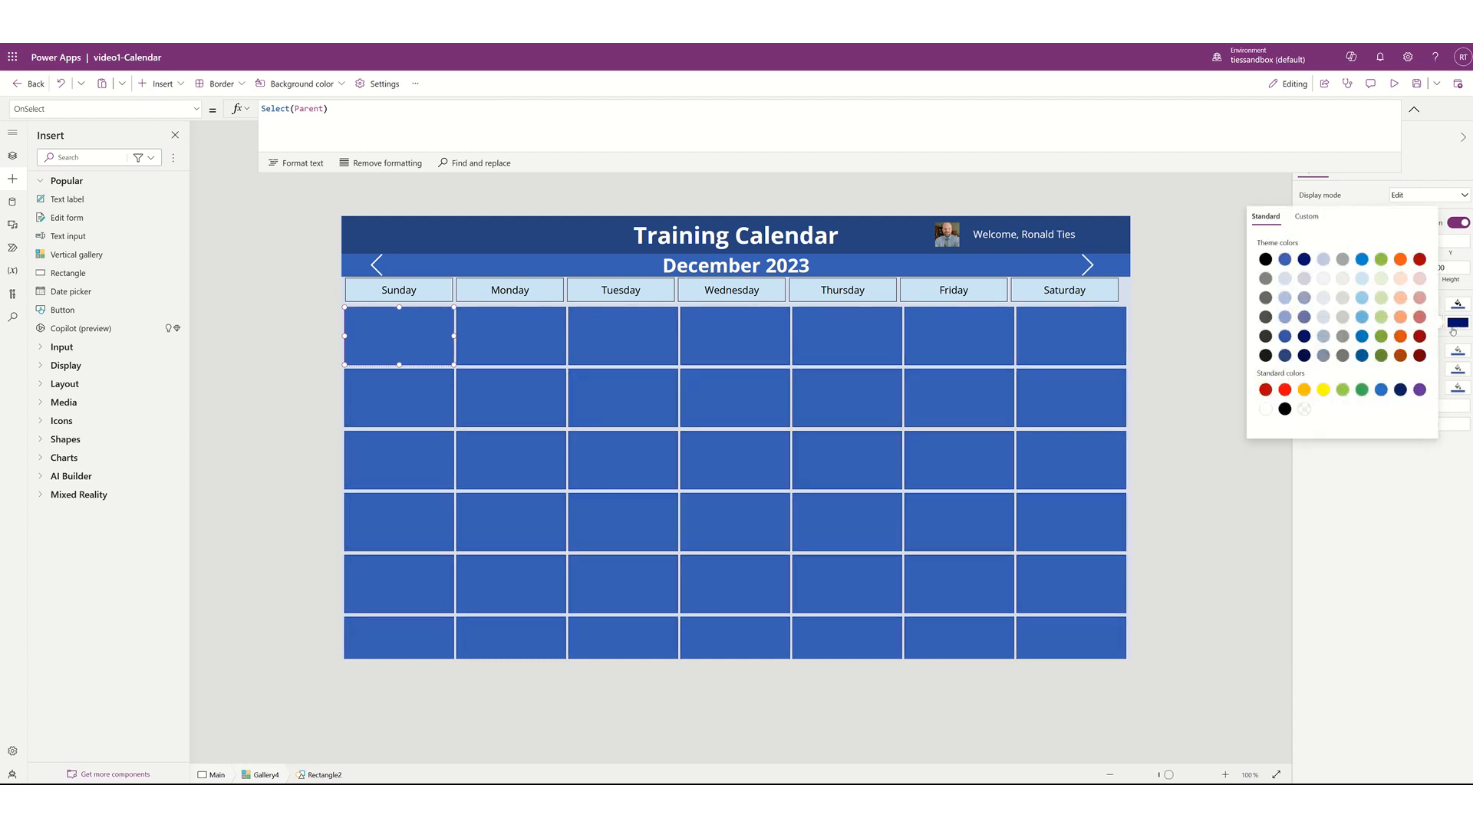
pyautogui.click(1285, 409)
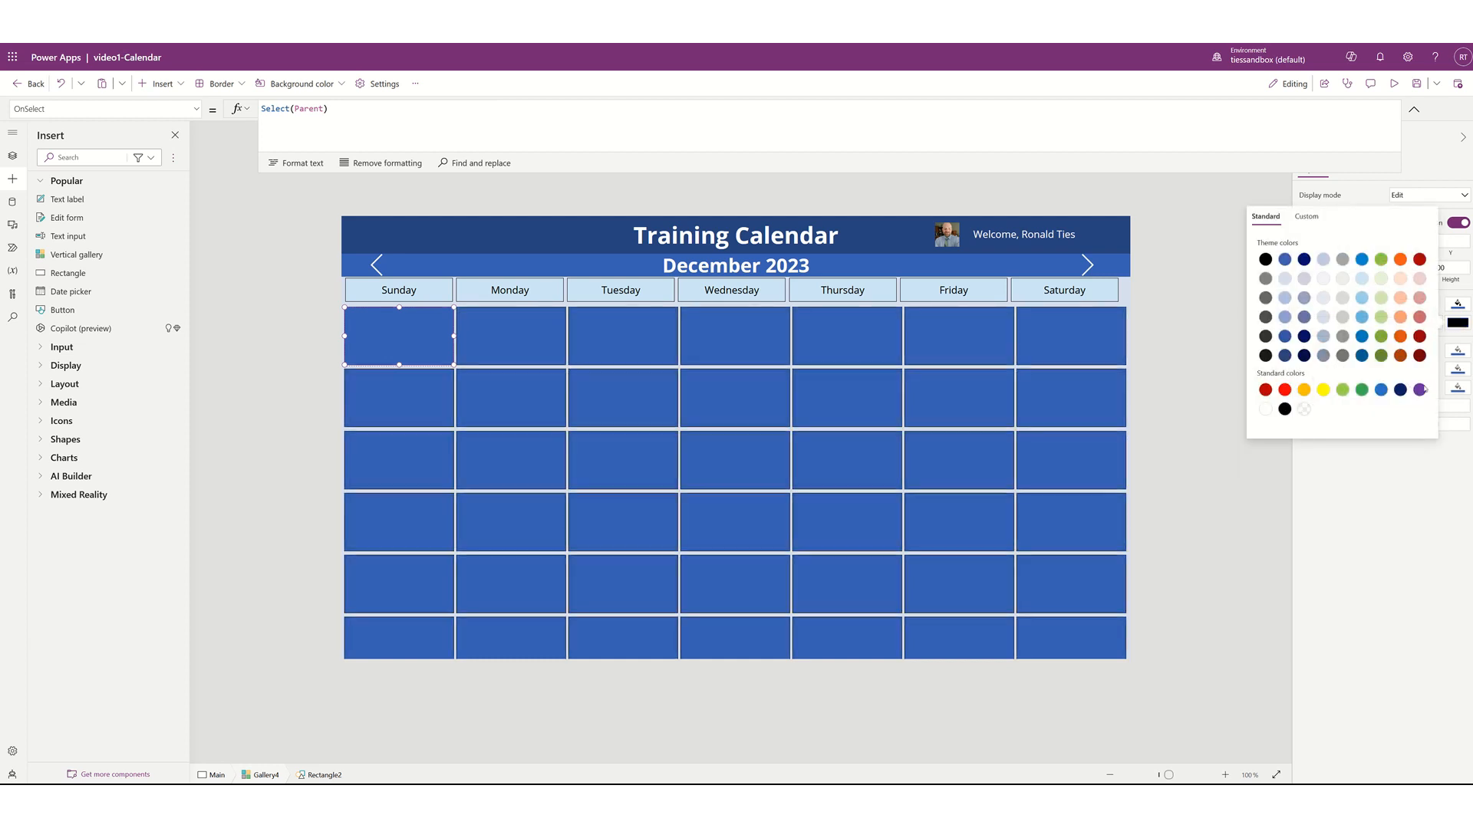
pyautogui.click(1436, 494)
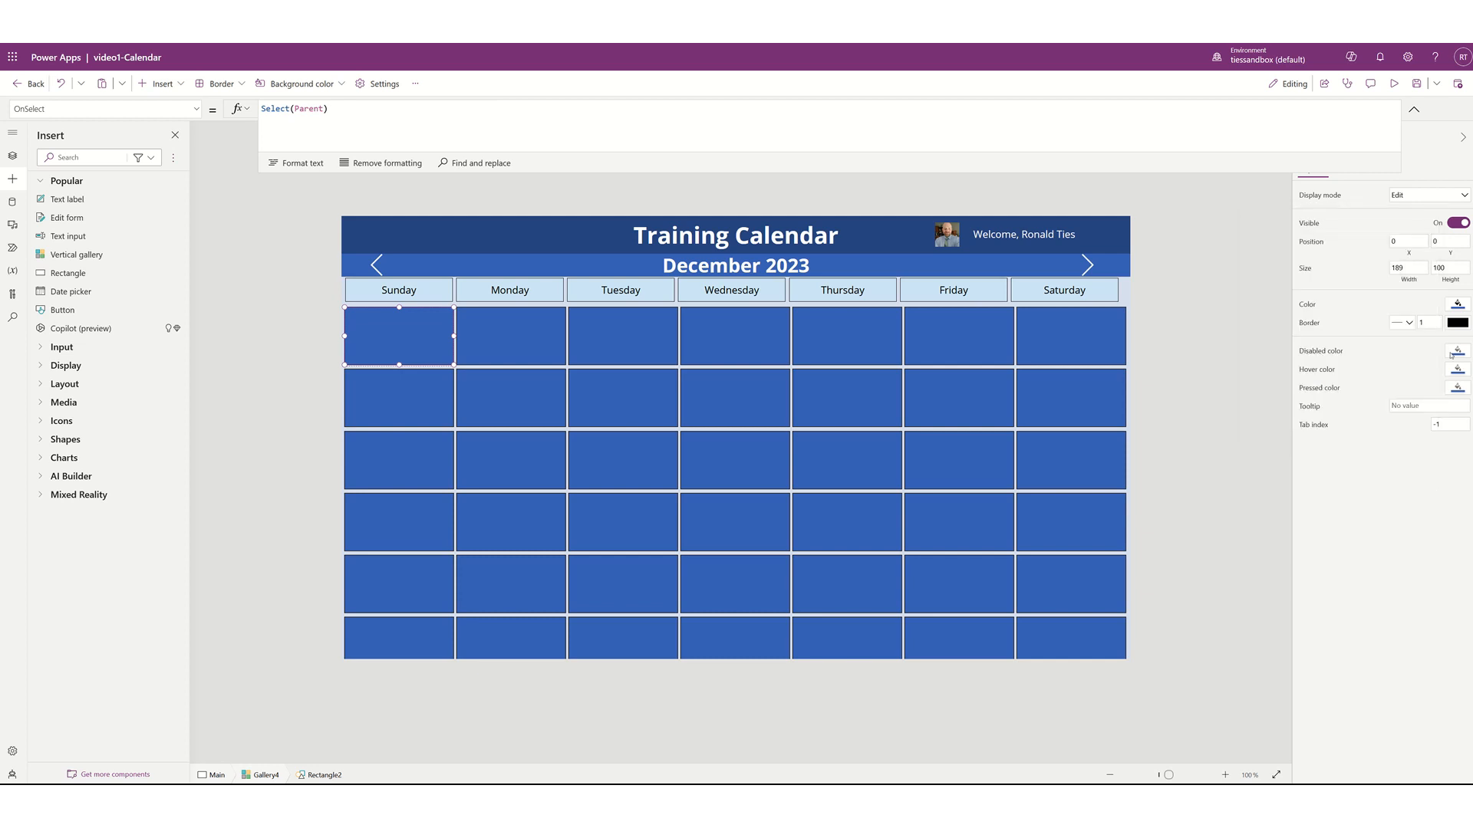
pyautogui.click(1458, 303)
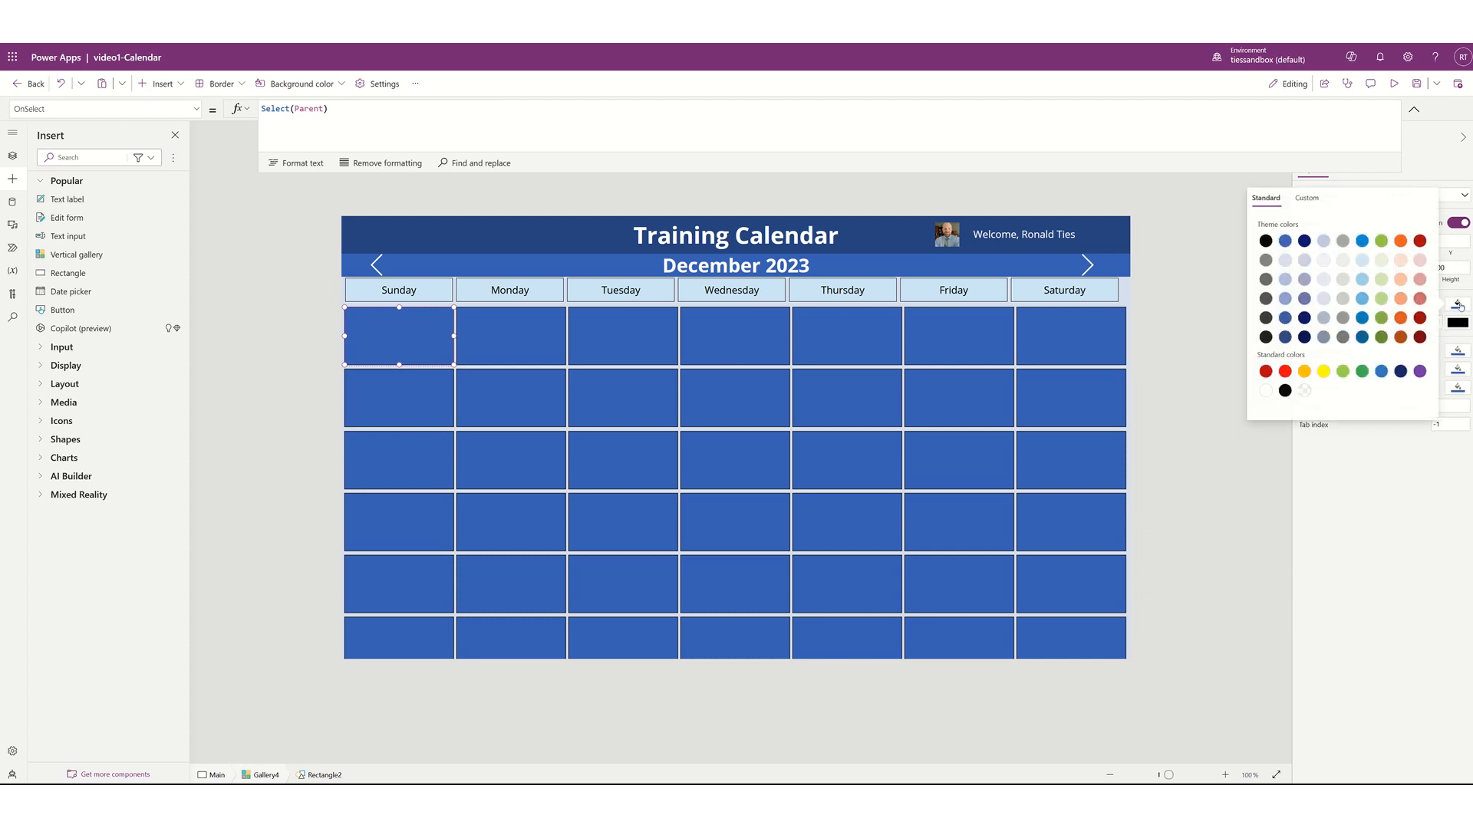
pyautogui.click(1304, 391)
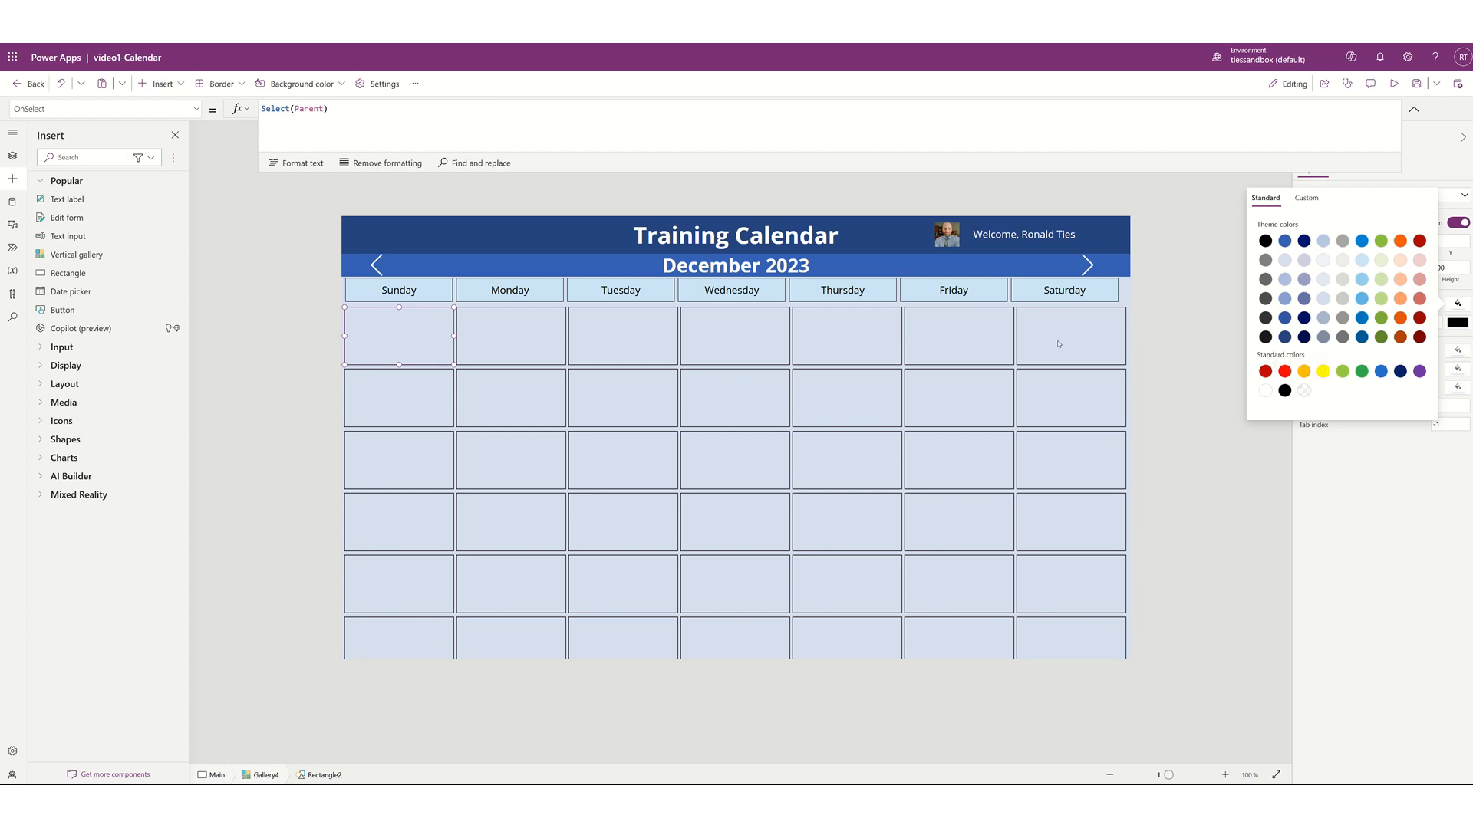
# Change the day gallery's TemplateSize formula to Gallery4.Height/6.6
pyautogui.click(665, 530)
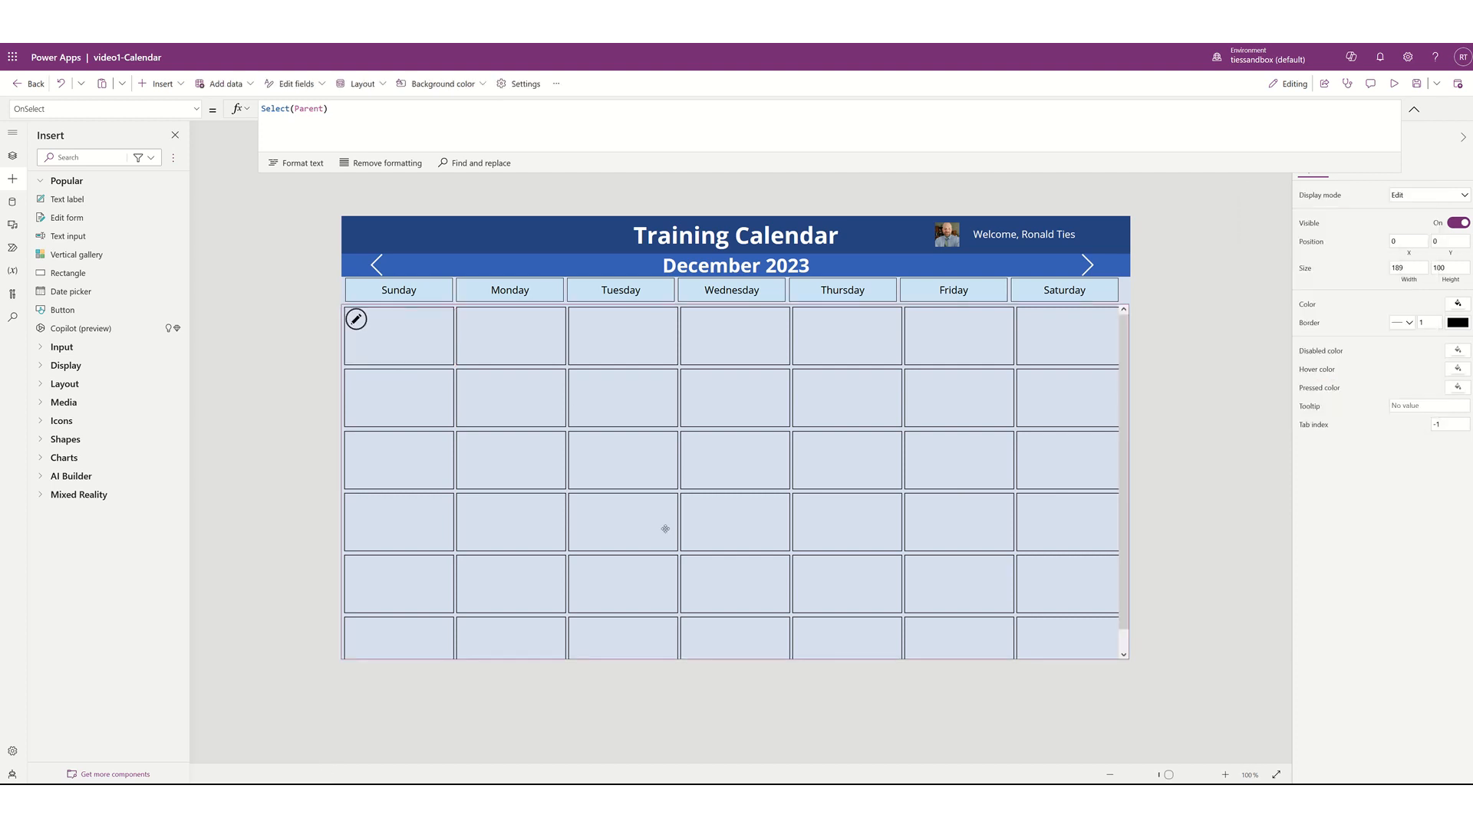
pyautogui.click(346, 110)
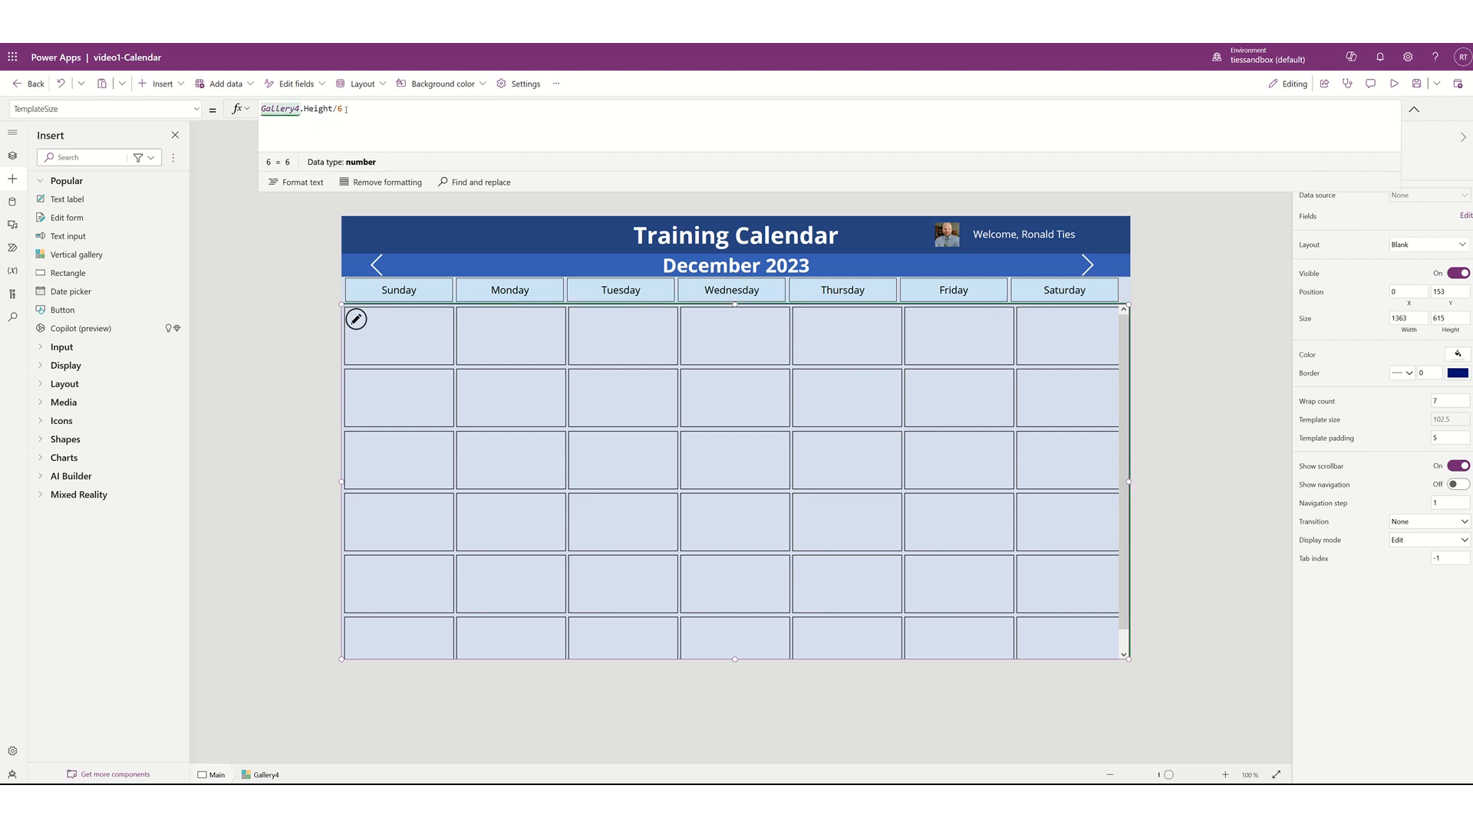
pyautogui.write('.3')
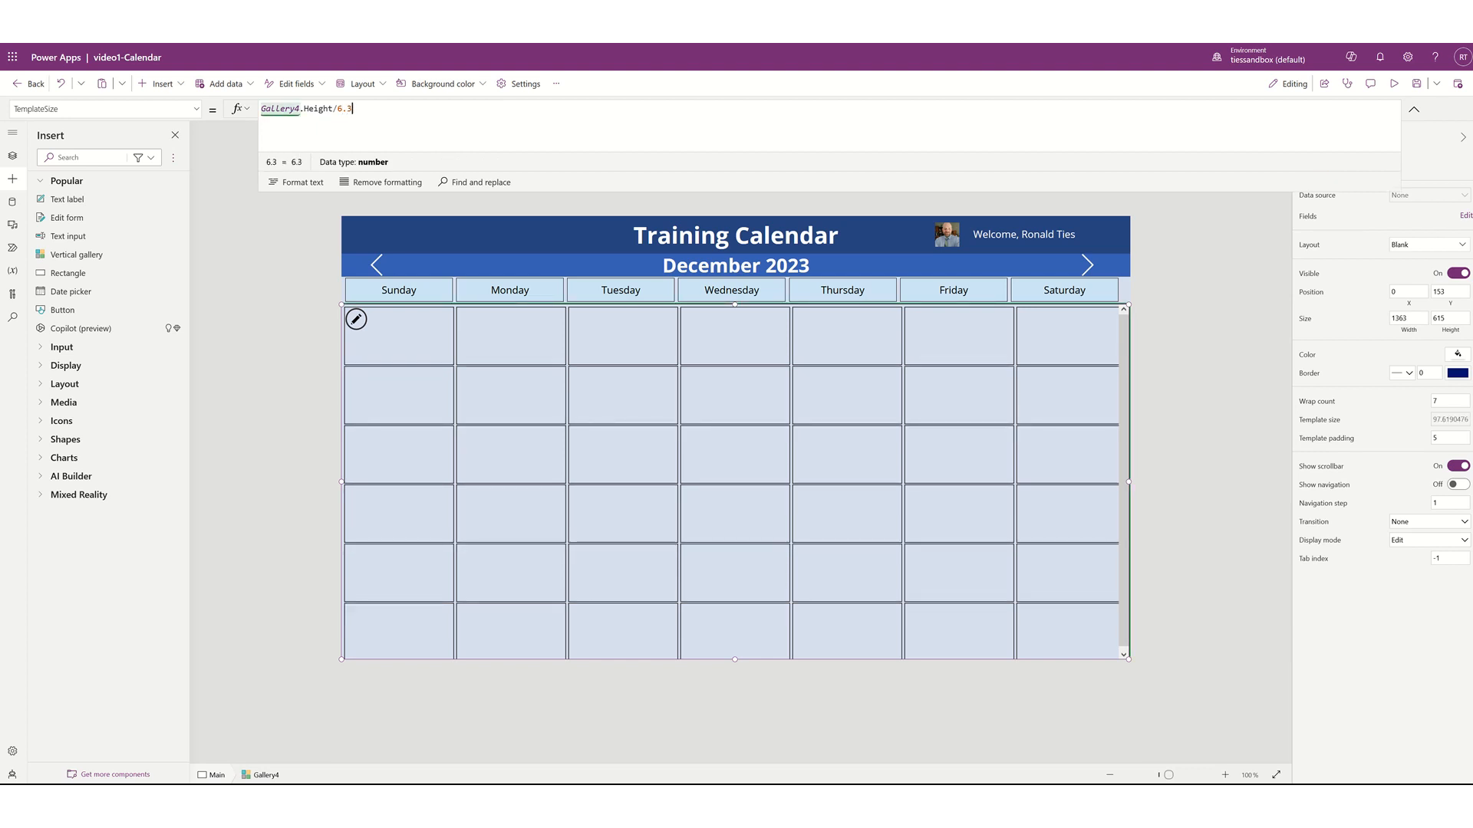
pyautogui.press('BackSpace')
pyautogui.write('6')
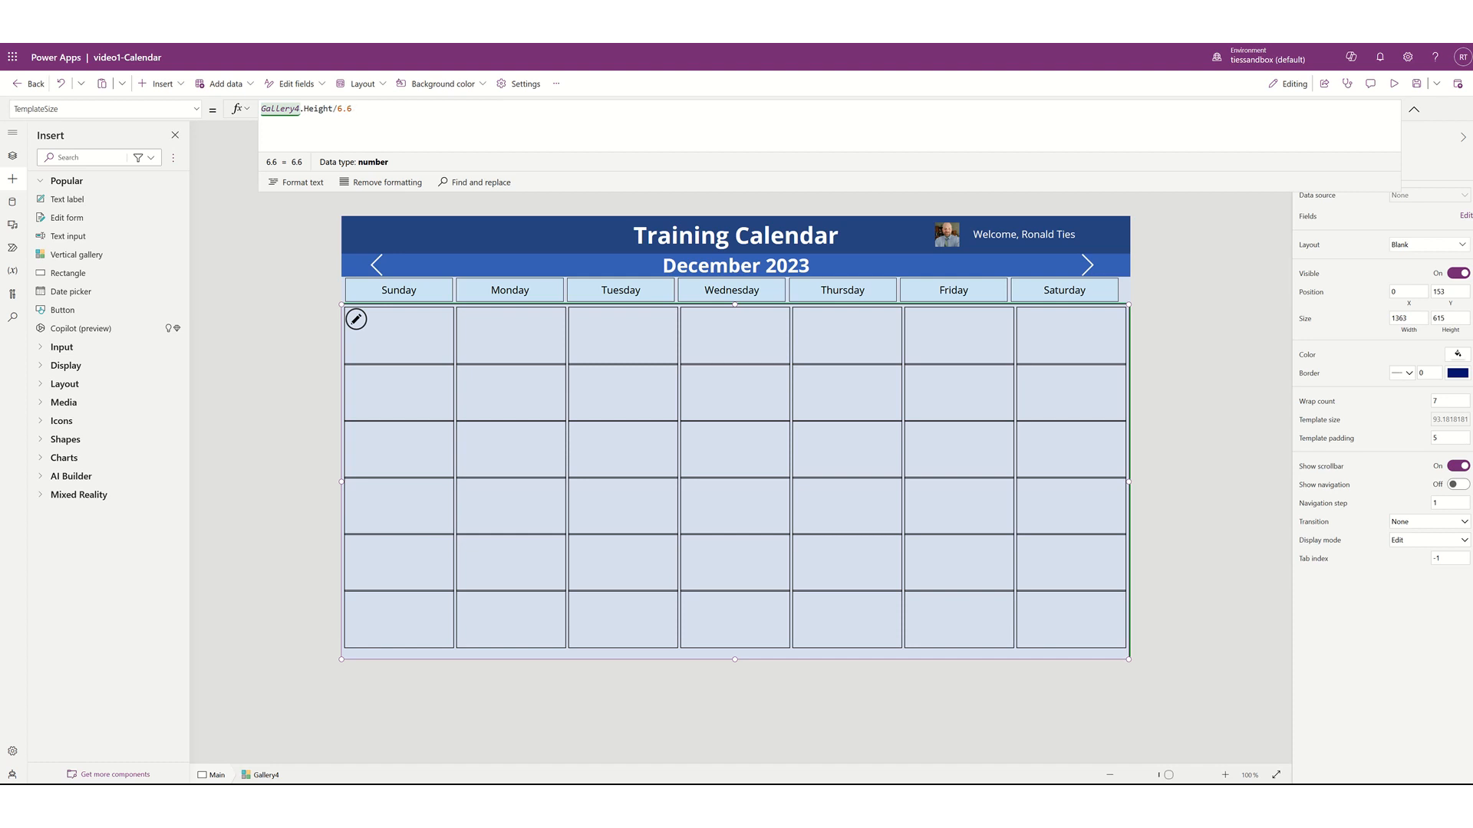
# Set the day rectangle's Width formula to Gallery4.TemplateWidth
pyautogui.click(406, 352)
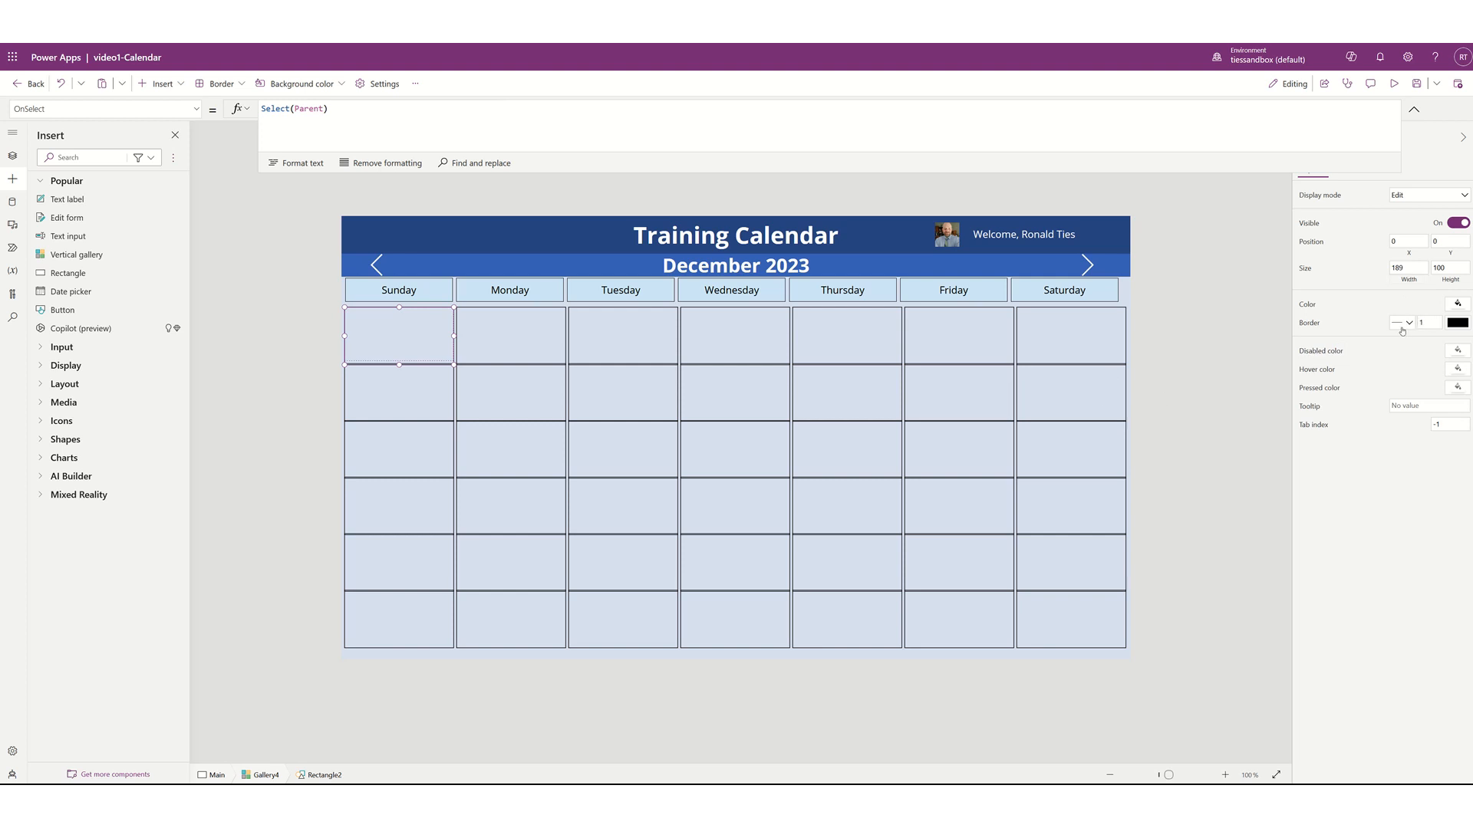
pyautogui.click(1409, 268)
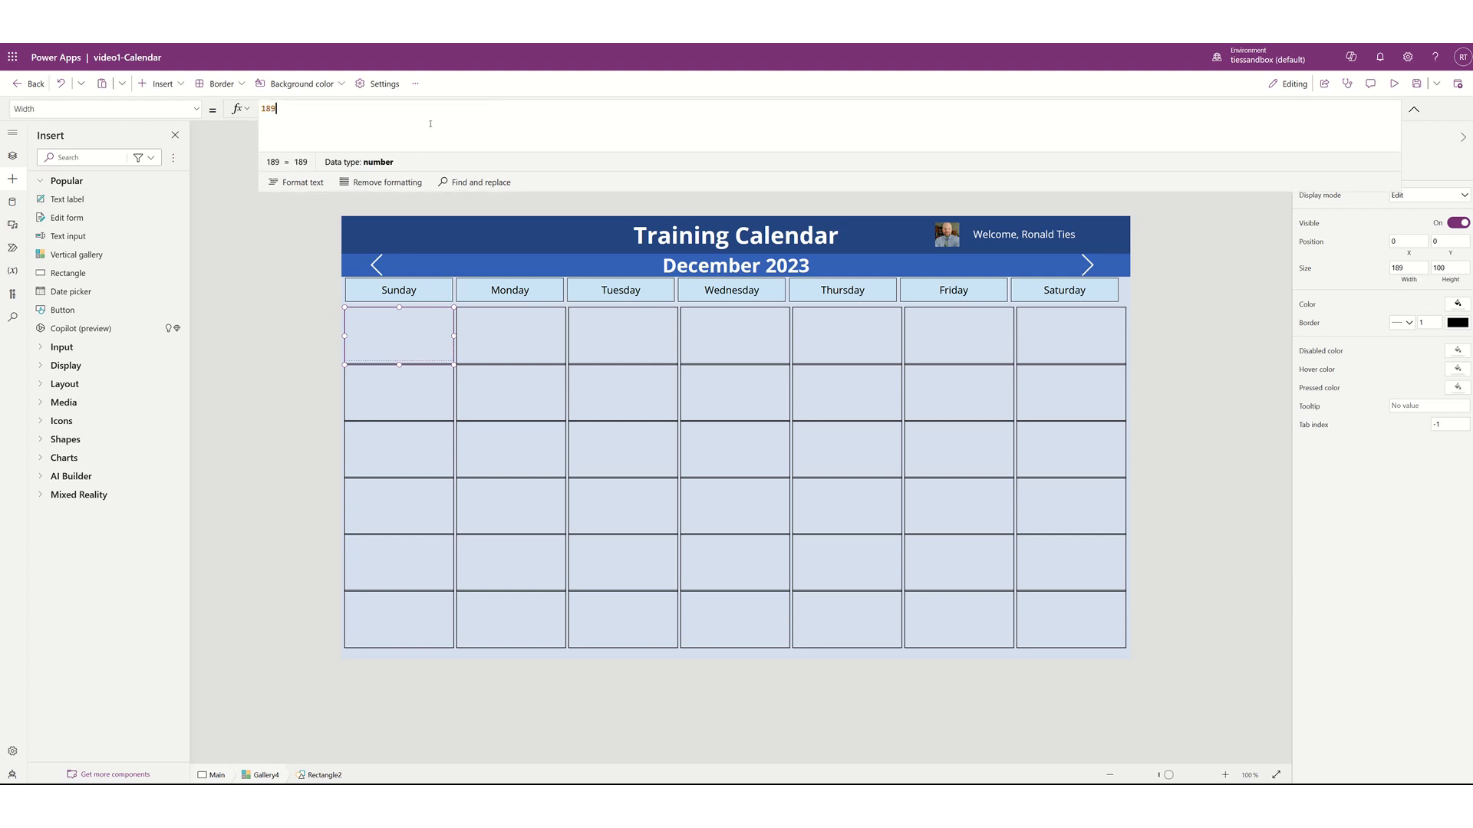
pyautogui.hotkey('ctrl', 'a')
pyautogui.write('gall')
pyautogui.press('Down')
pyautogui.press('Down')
pyautogui.press('Return')
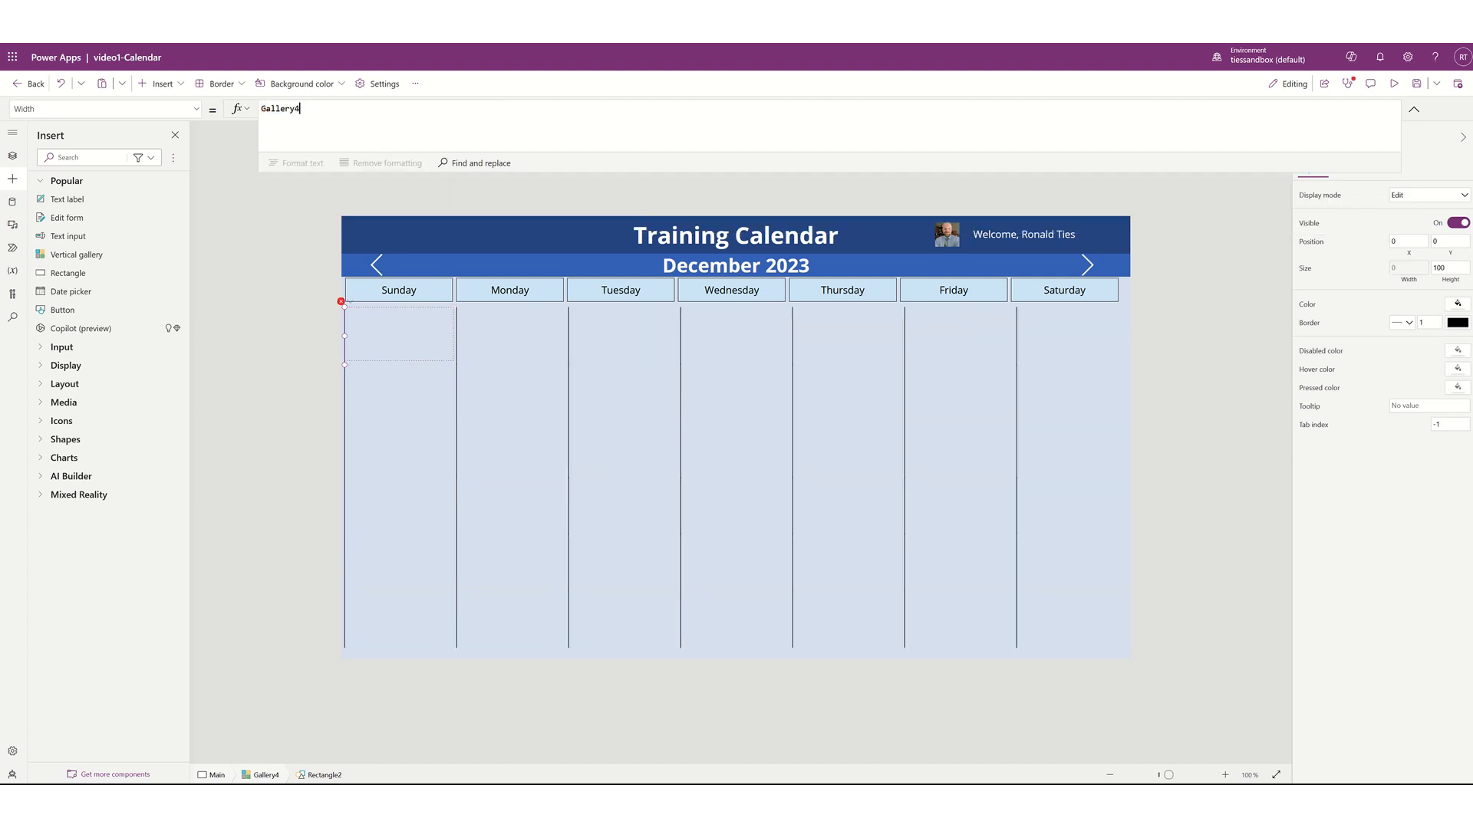
pyautogui.write('.temp')
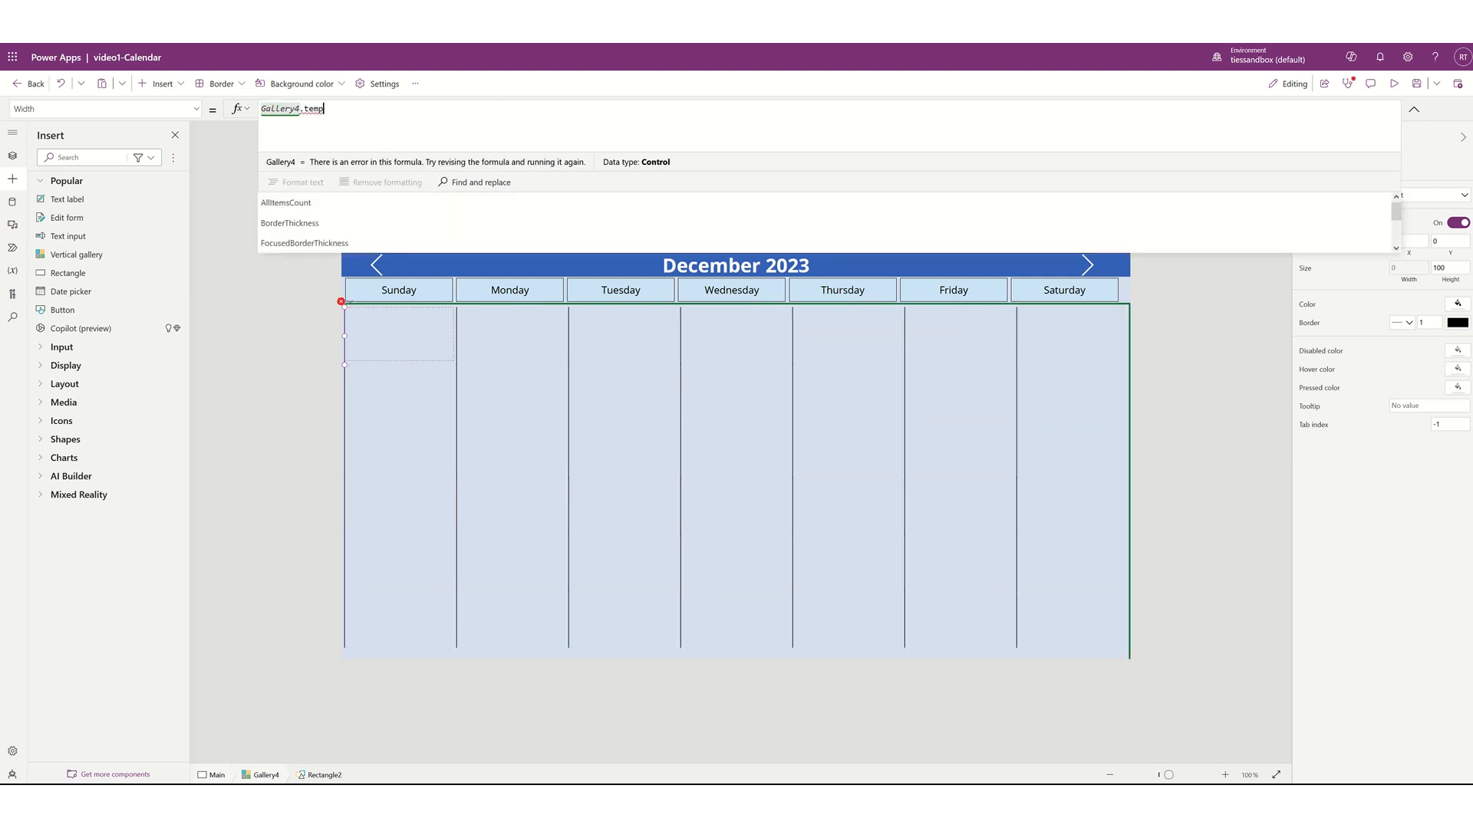
pyautogui.press('Down')
pyautogui.press('Down')
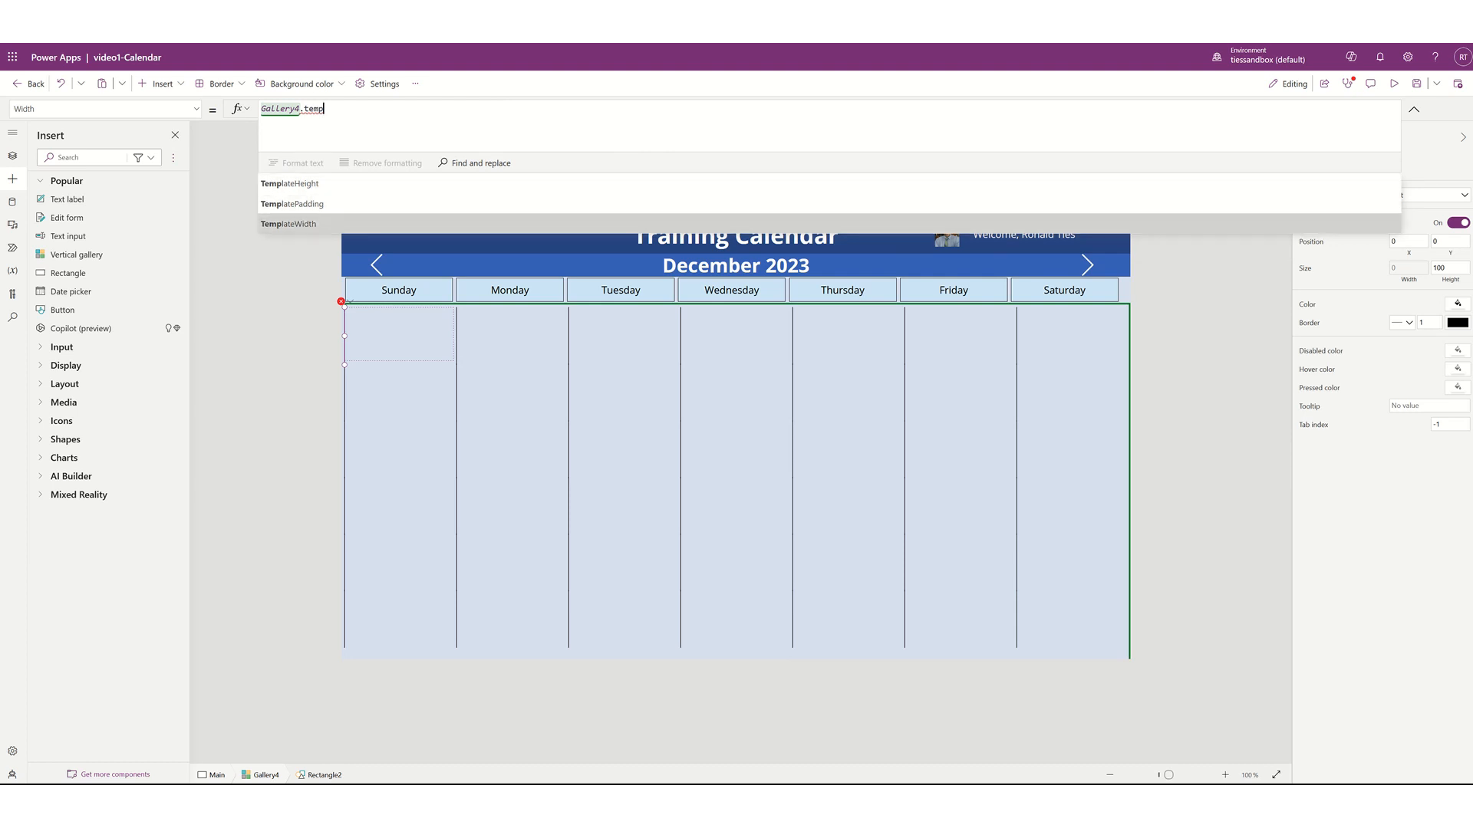
pyautogui.press('Return')
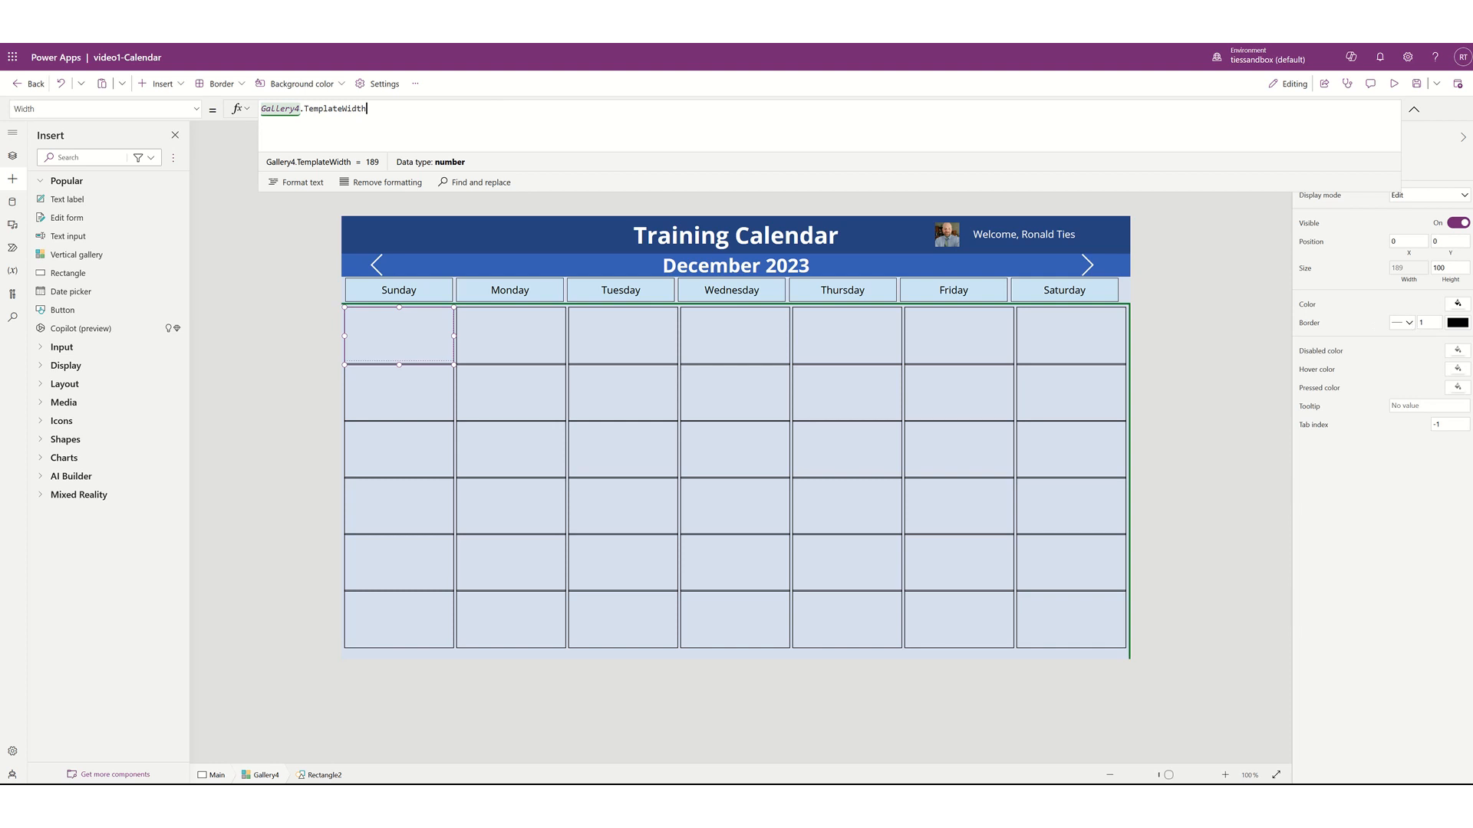
# Set the day rectangle's Height formula to Gallery4.TemplateHeight
pyautogui.click(1456, 268)
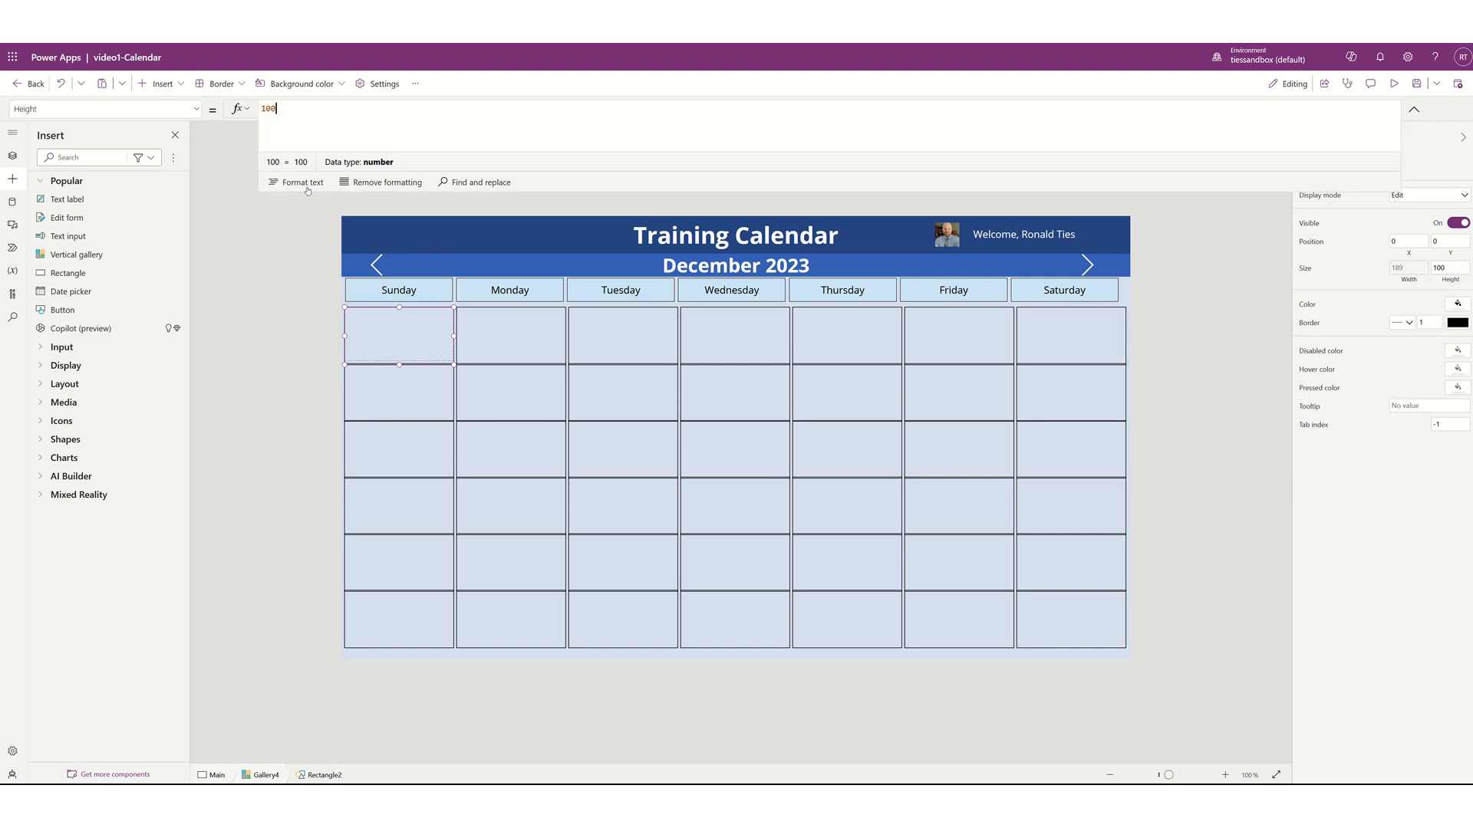
pyautogui.doubleClick(299, 115)
pyautogui.write('g')
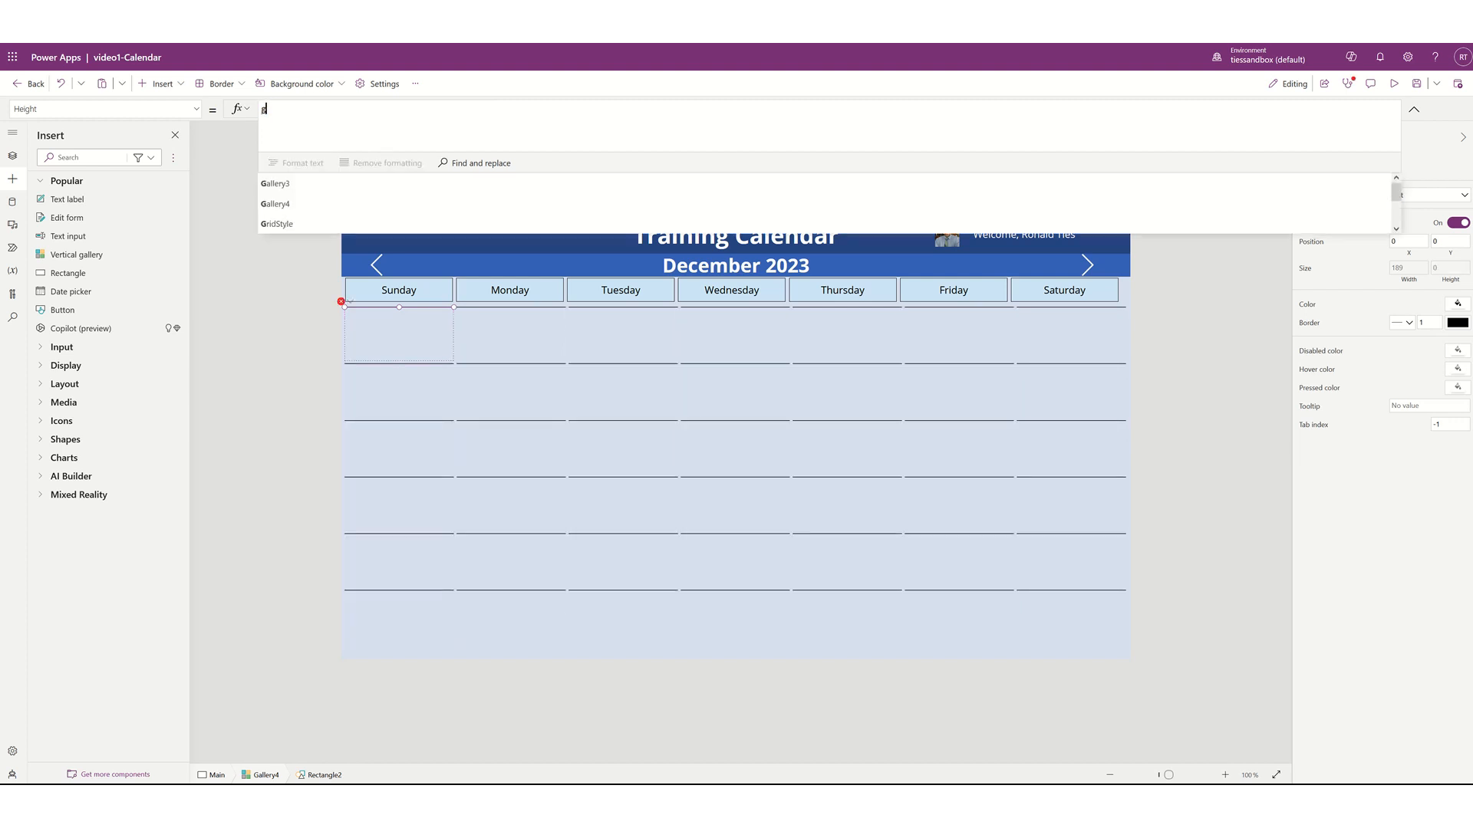
pyautogui.write('all')
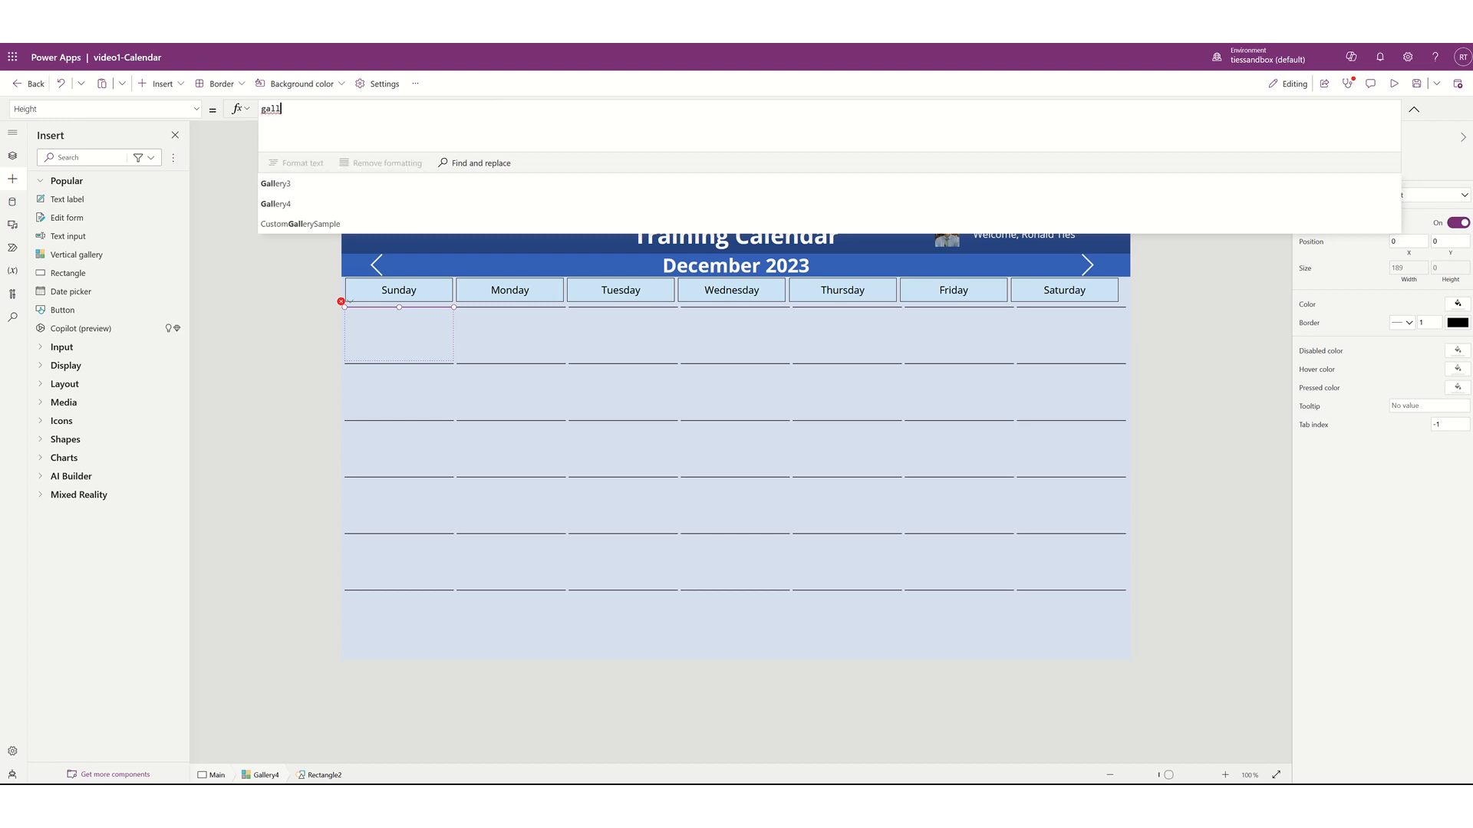
pyautogui.press('Down')
pyautogui.press('Down')
pyautogui.press('Tab')
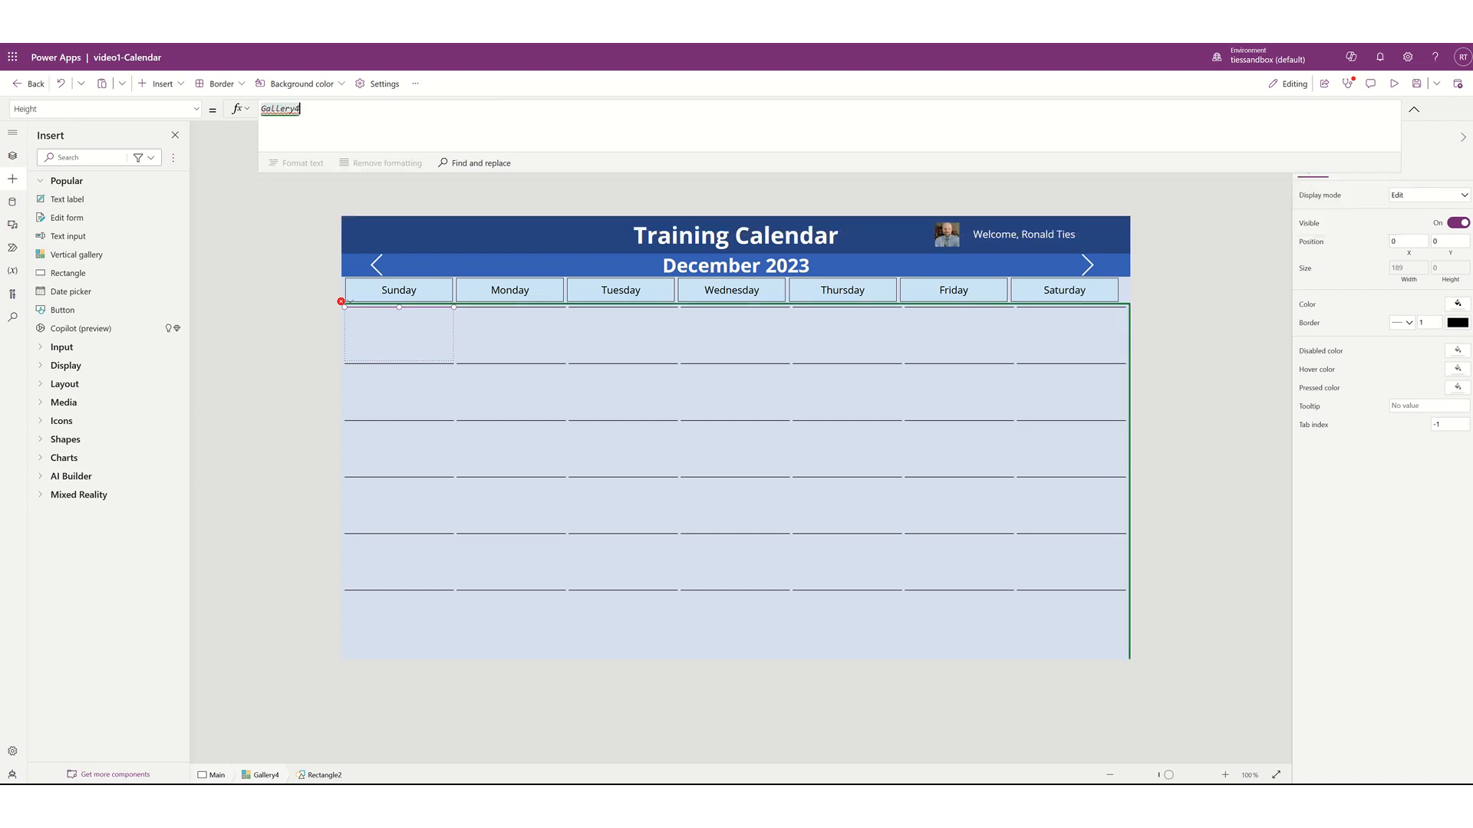
pyautogui.write('.')
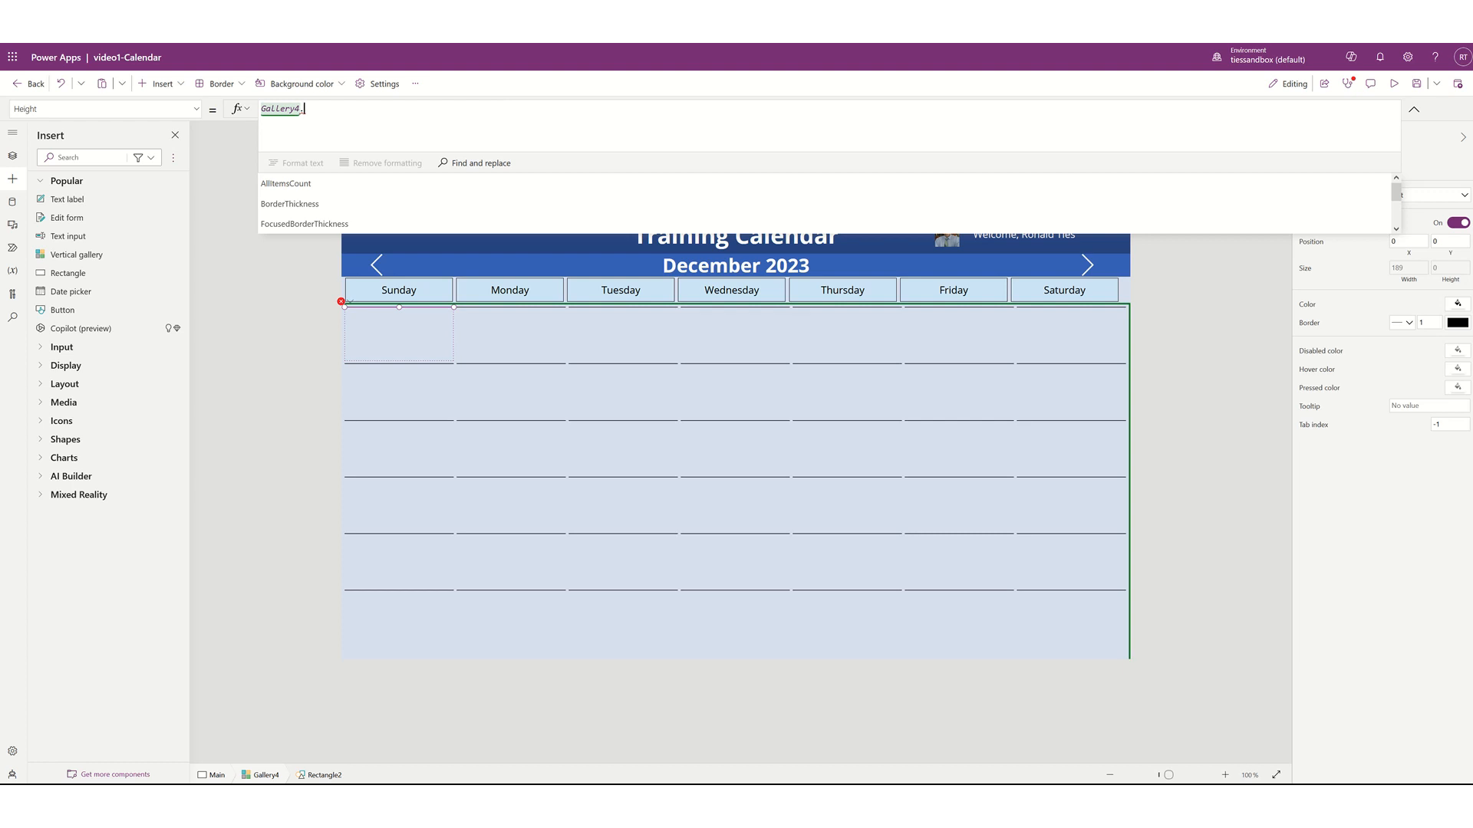
pyautogui.write('temp')
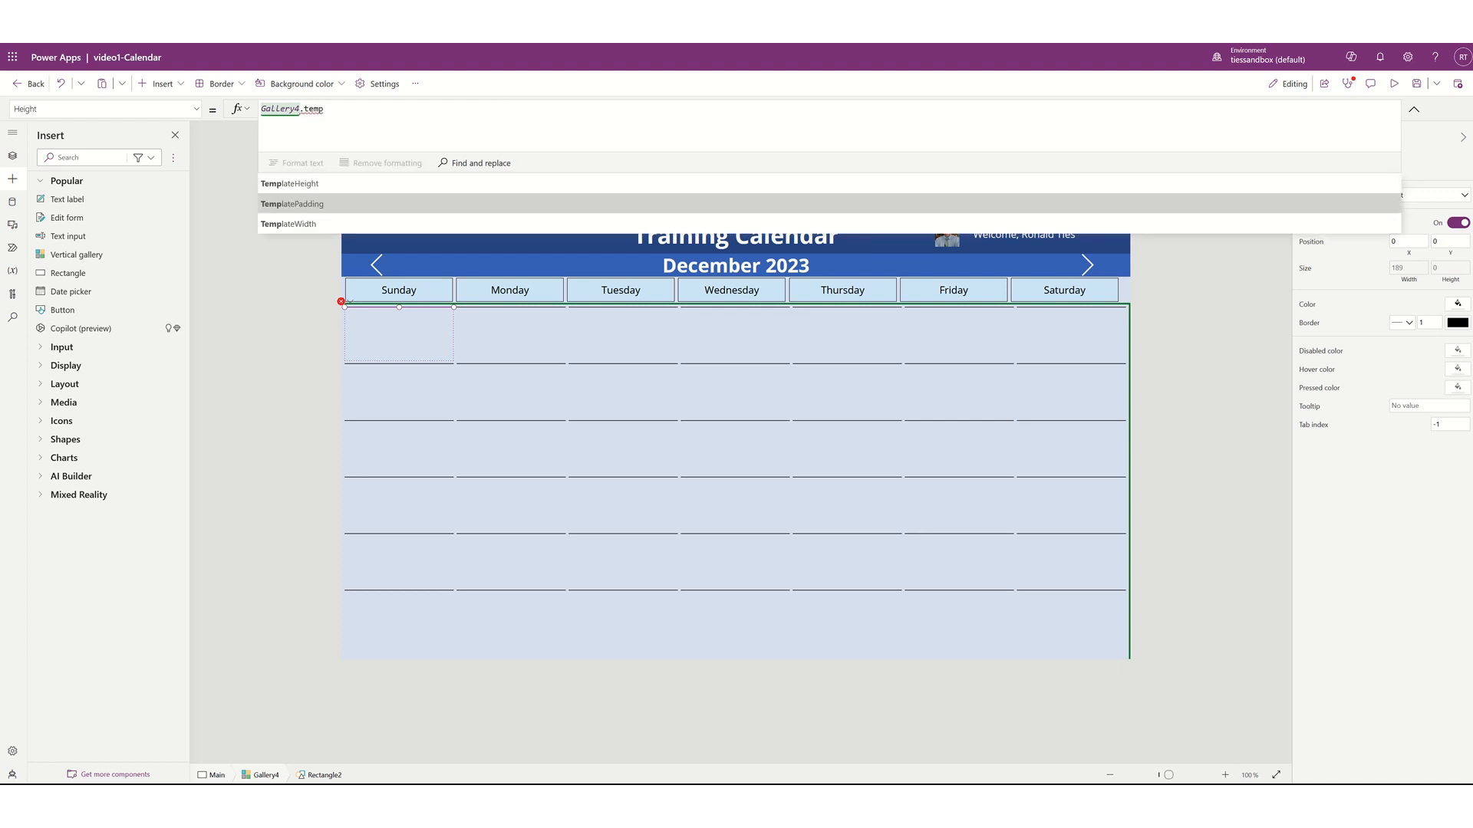
pyautogui.click(289, 184)
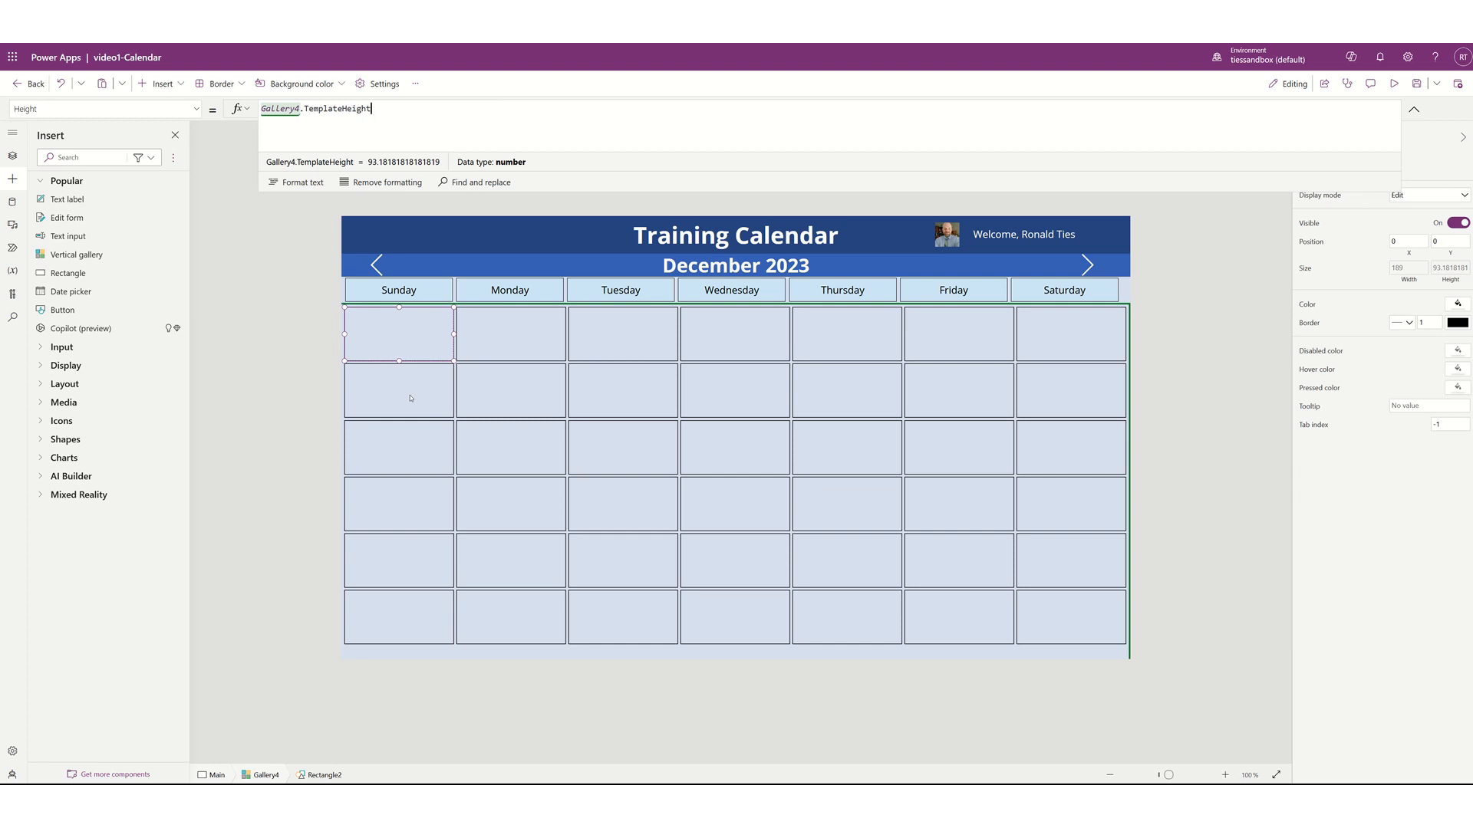
# Insert a text label into the day cell at 0, 0, sized 35 by 40, with the text formula Day(DateAdd(varFirstDayInView,ThisItem.Value,TimeUnit.Days))
pyautogui.click(401, 337)
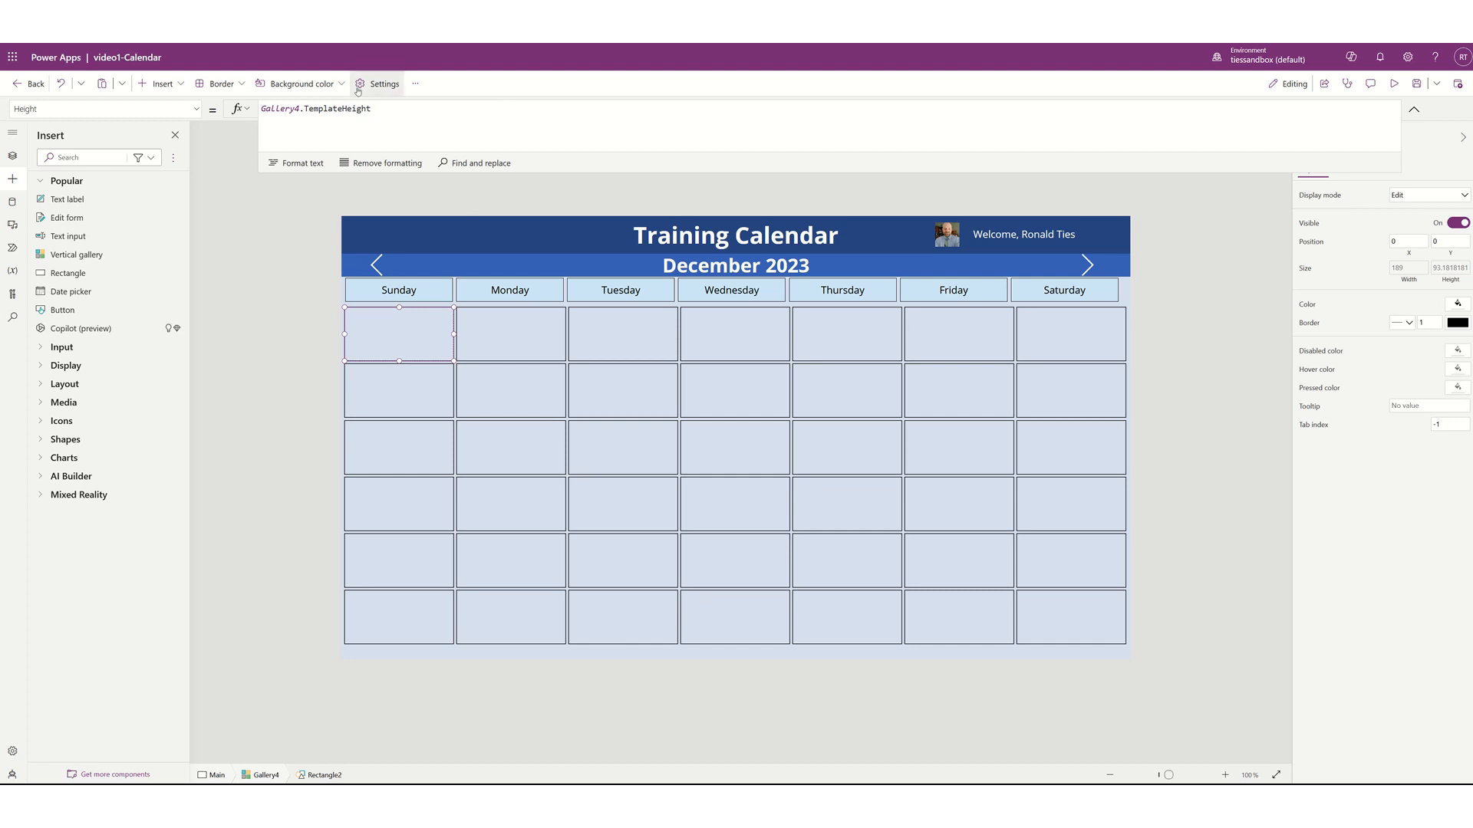
pyautogui.click(182, 85)
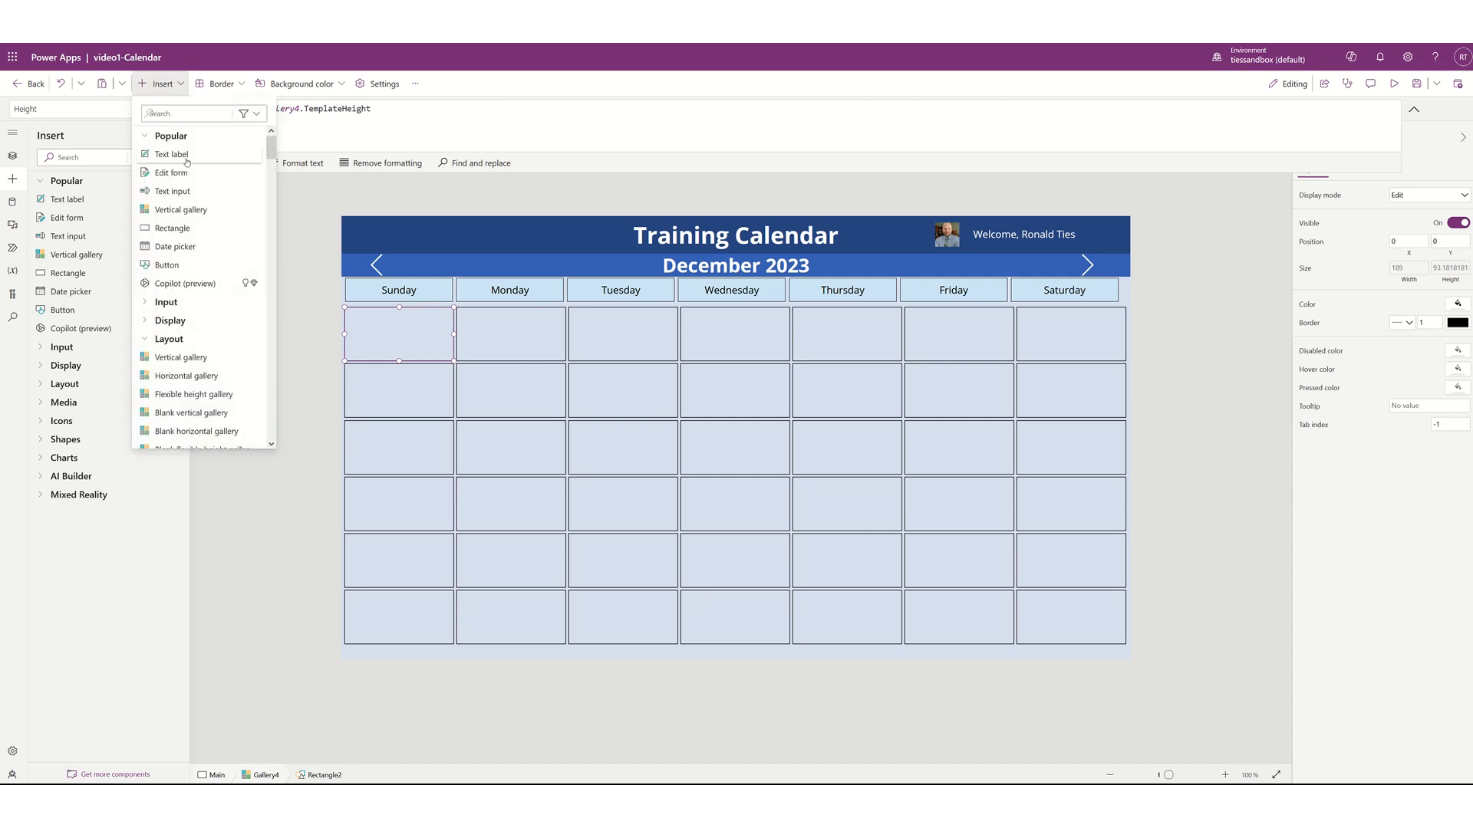
pyautogui.click(169, 154)
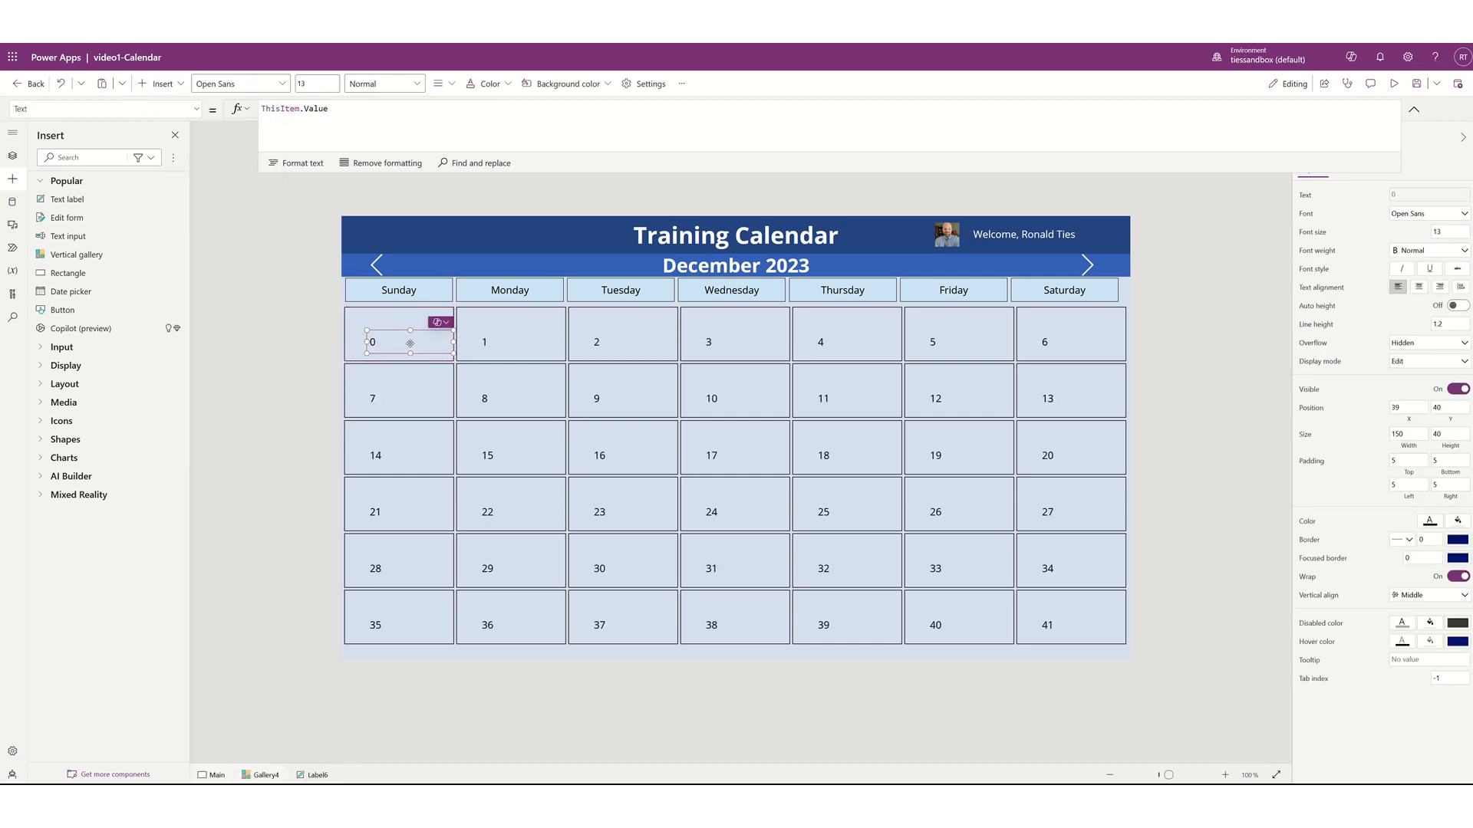
pyautogui.moveTo(409, 341); pyautogui.dragTo(366, 319)
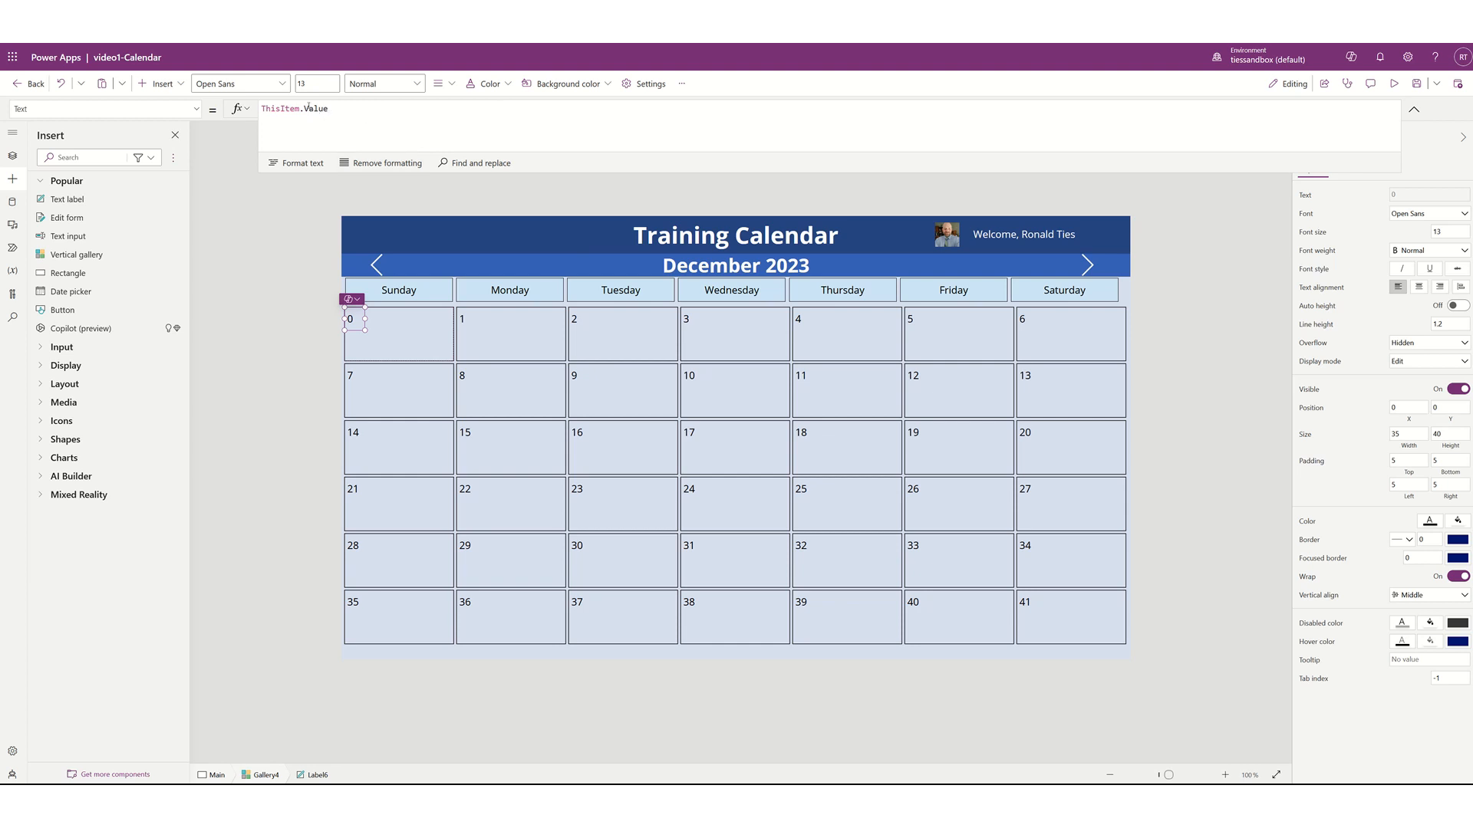
pyautogui.tripleClick(342, 107)
pyautogui.write('Day(DateAdd(varFirstDayInView,ThisItem.Value,TimeUnit.Days))')
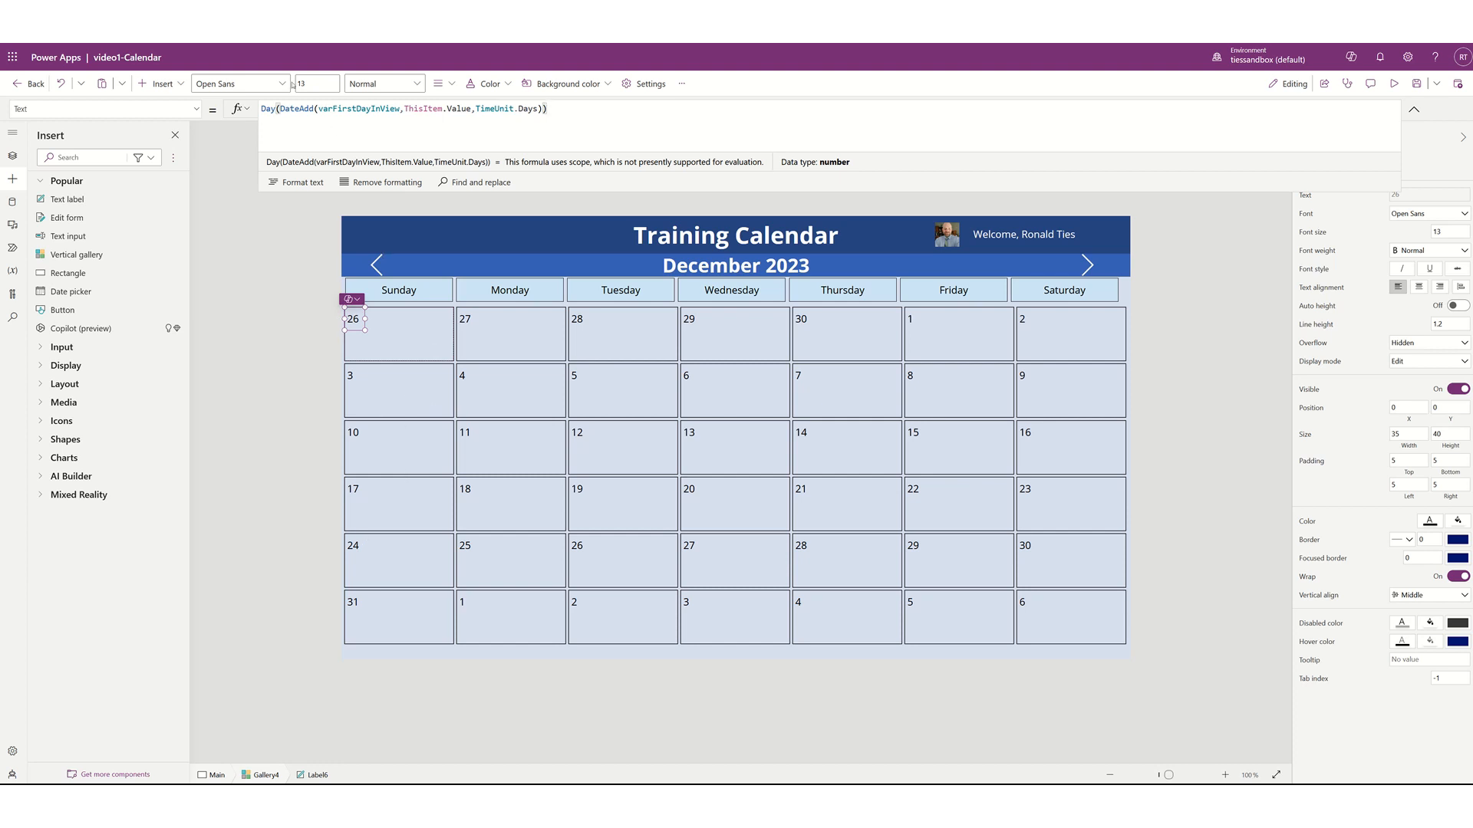
# Insert a circle shape into the gallery's day cell
pyautogui.click(161, 83)
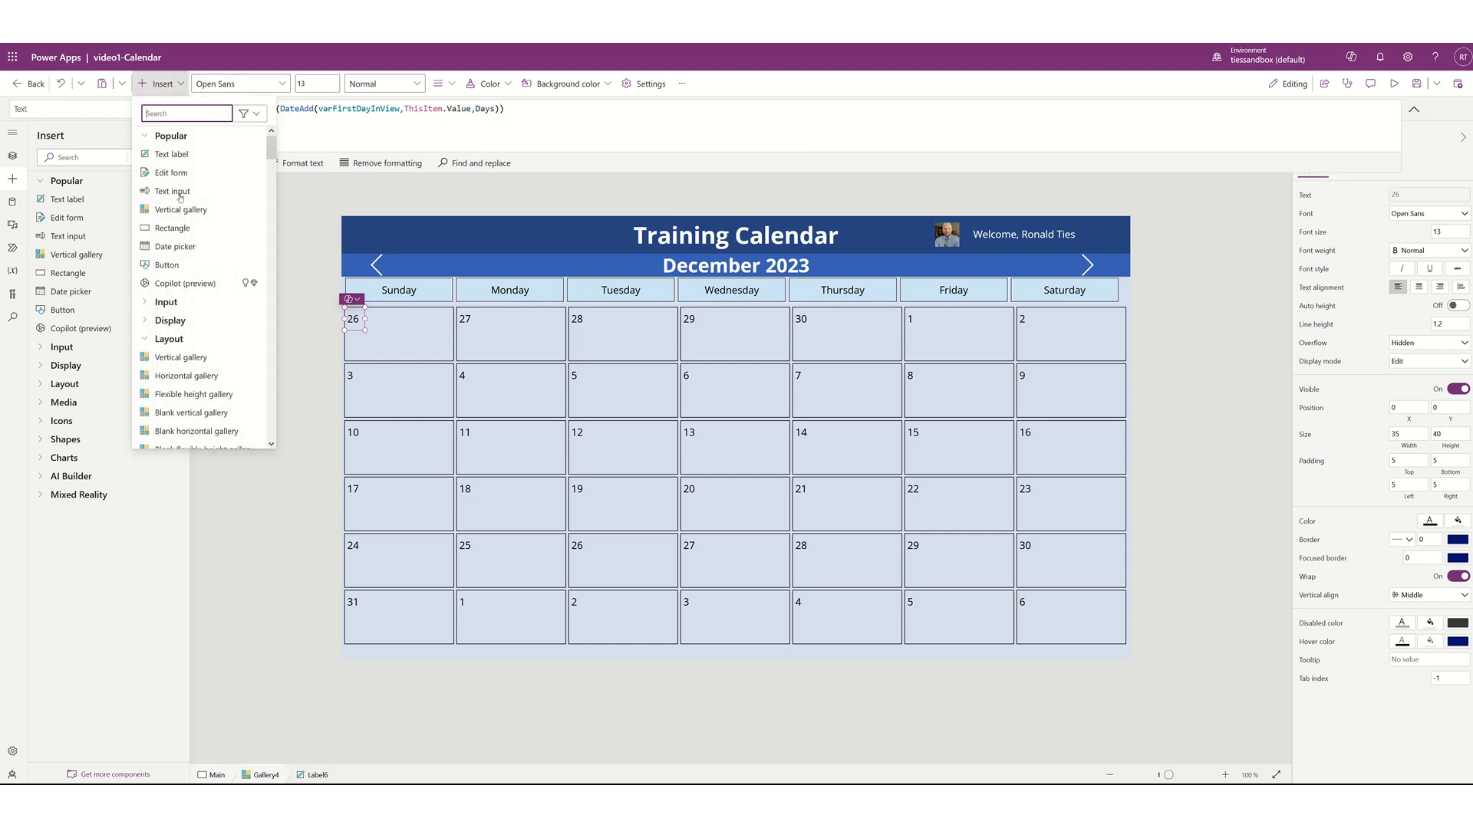
pyautogui.click(144, 341)
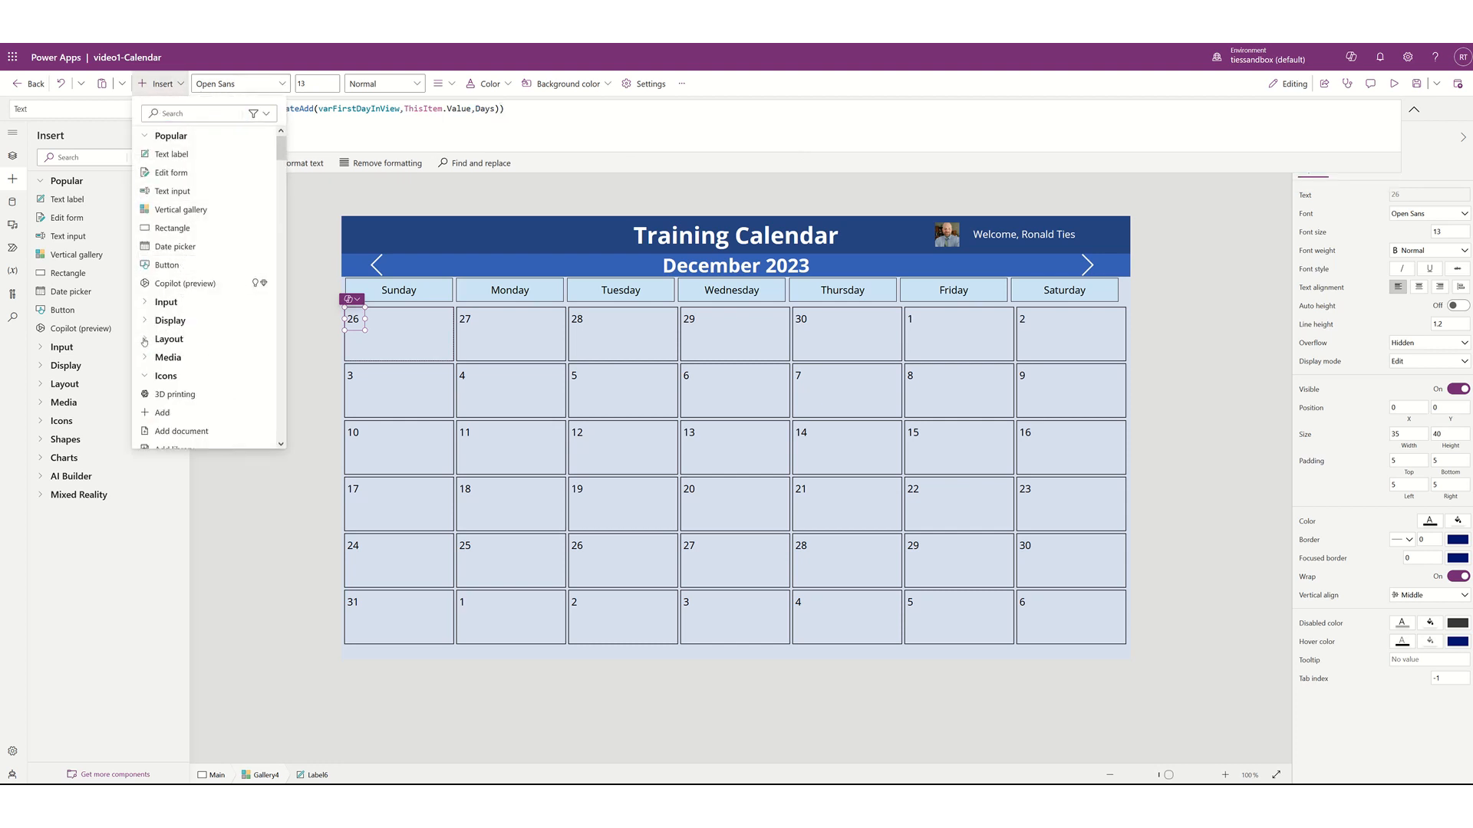
pyautogui.click(145, 394)
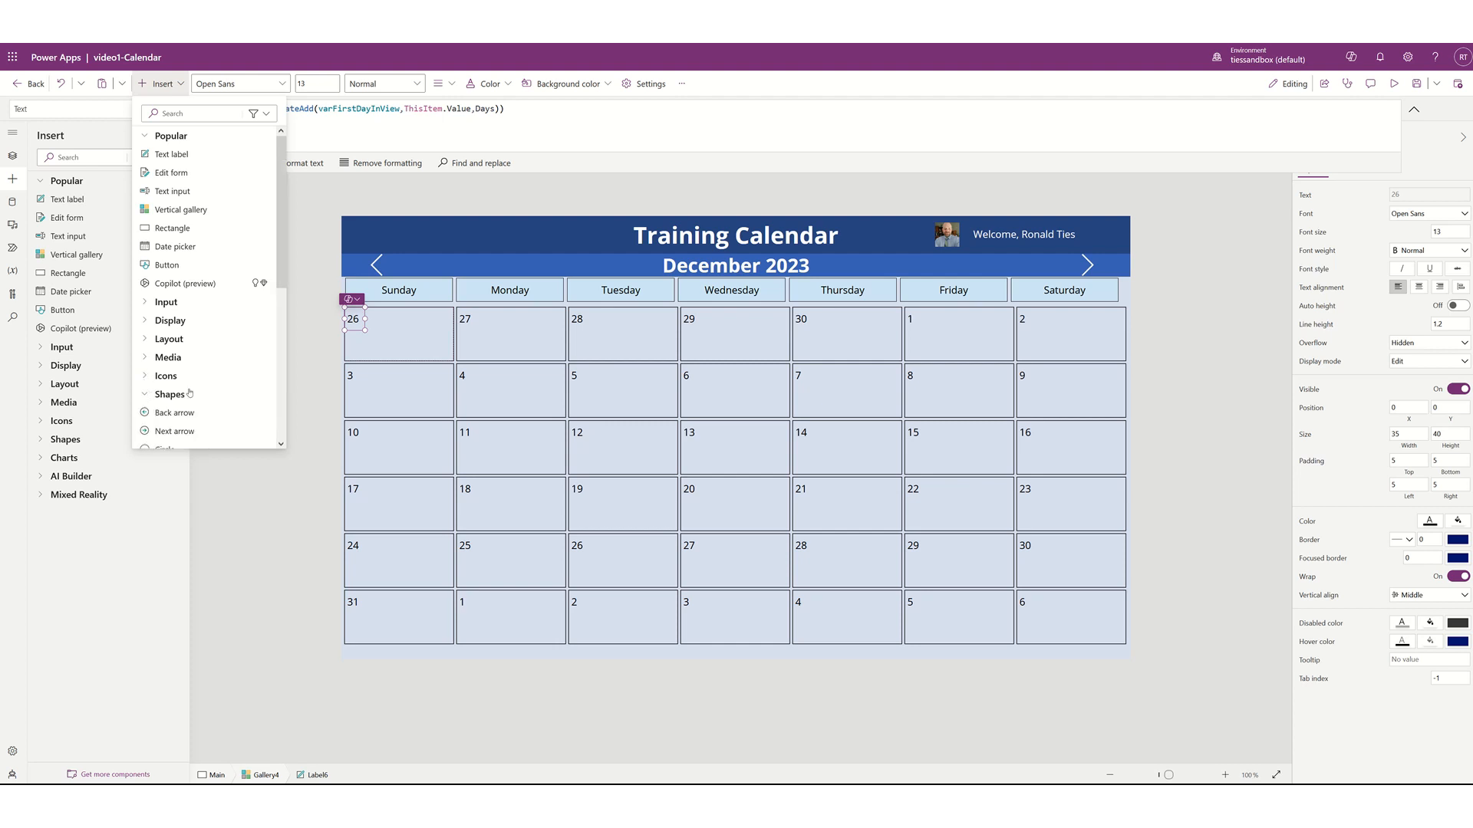
pyautogui.scroll(-1, 191, 395)
pyautogui.scroll(-2, 190, 395)
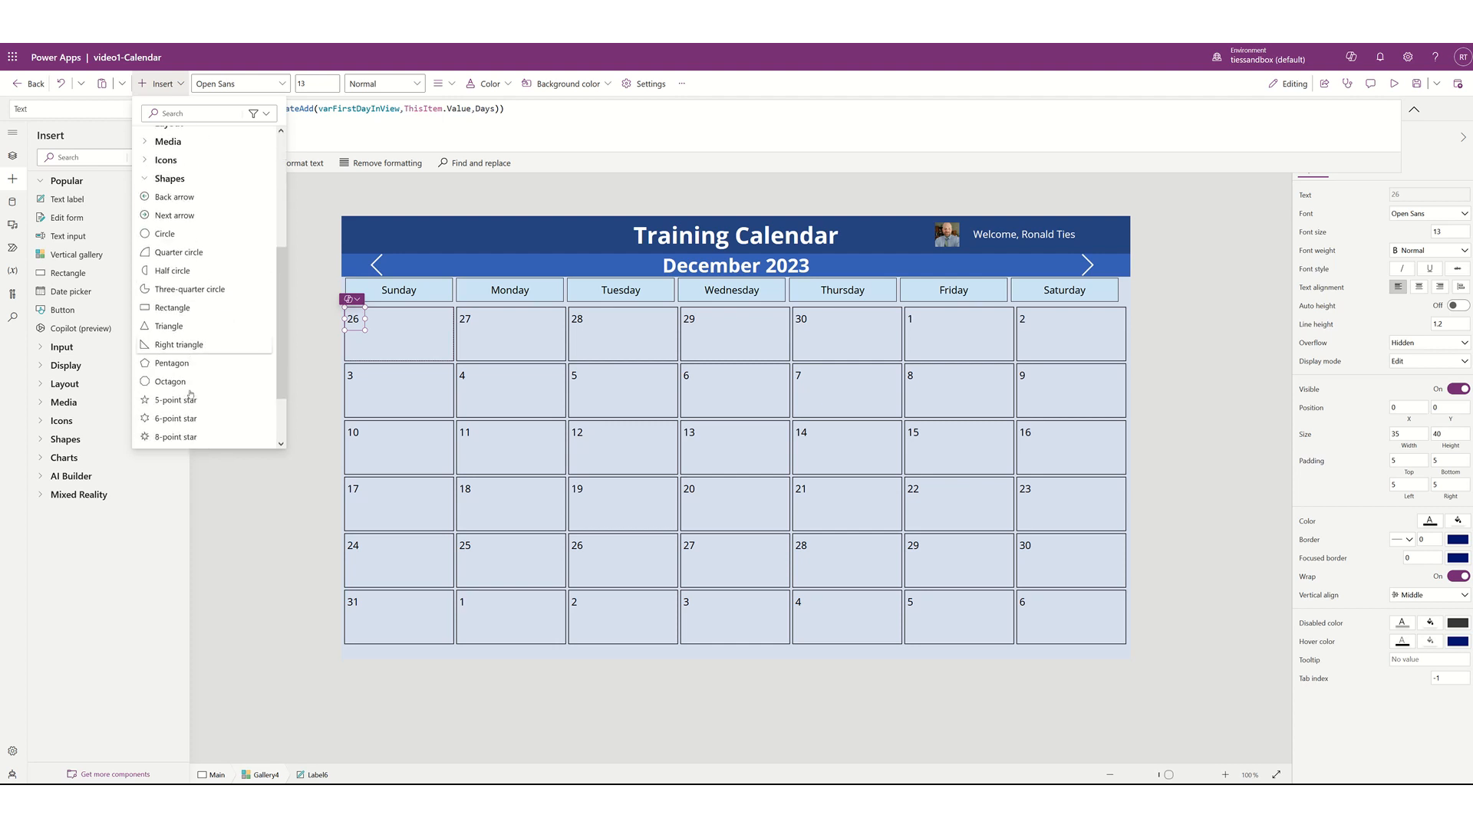
pyautogui.click(159, 228)
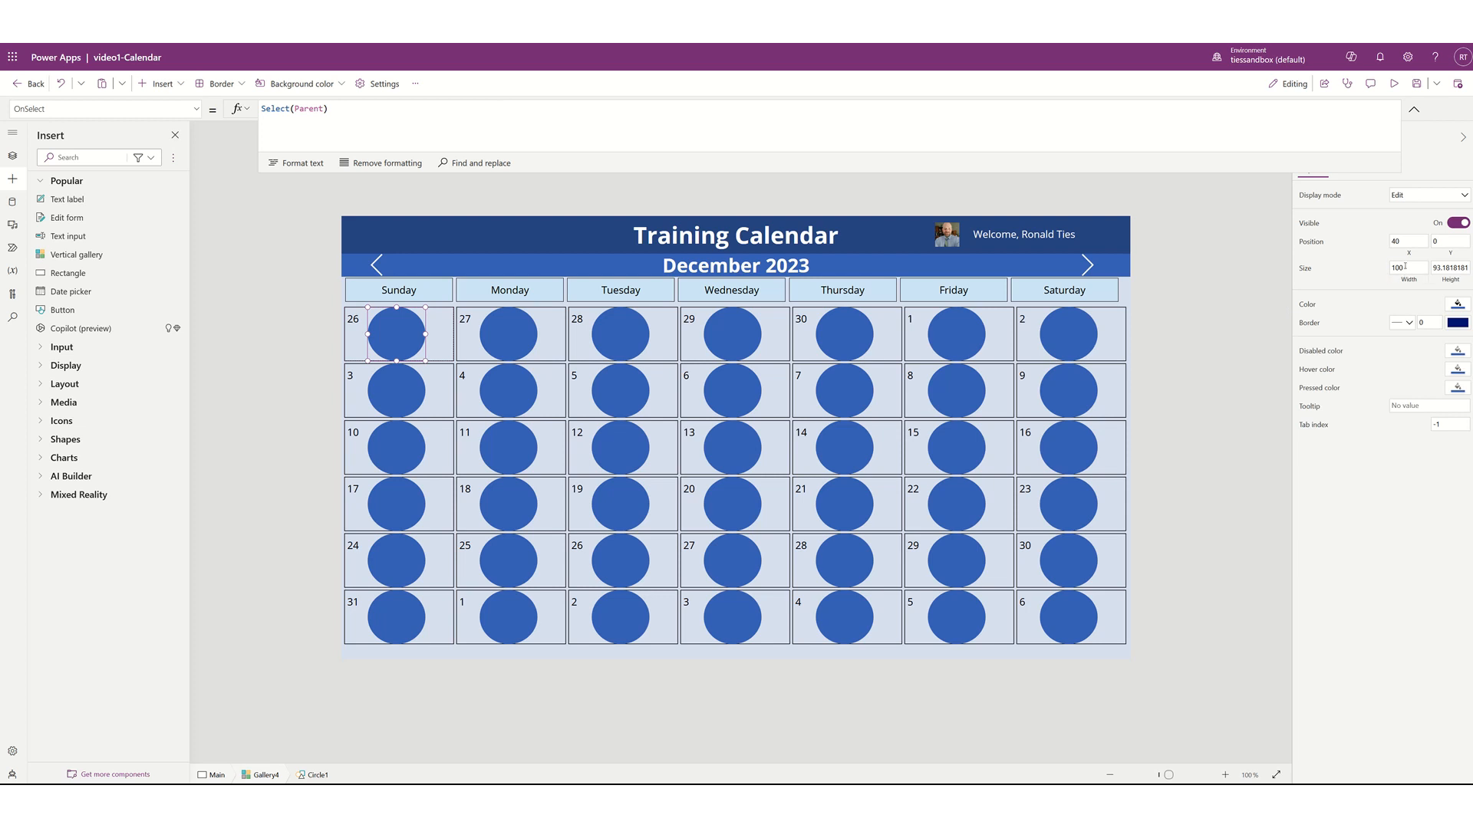
# Resize the circle to 30 by 30 and place it over the day number at 5, 5
pyautogui.doubleClick(1405, 266)
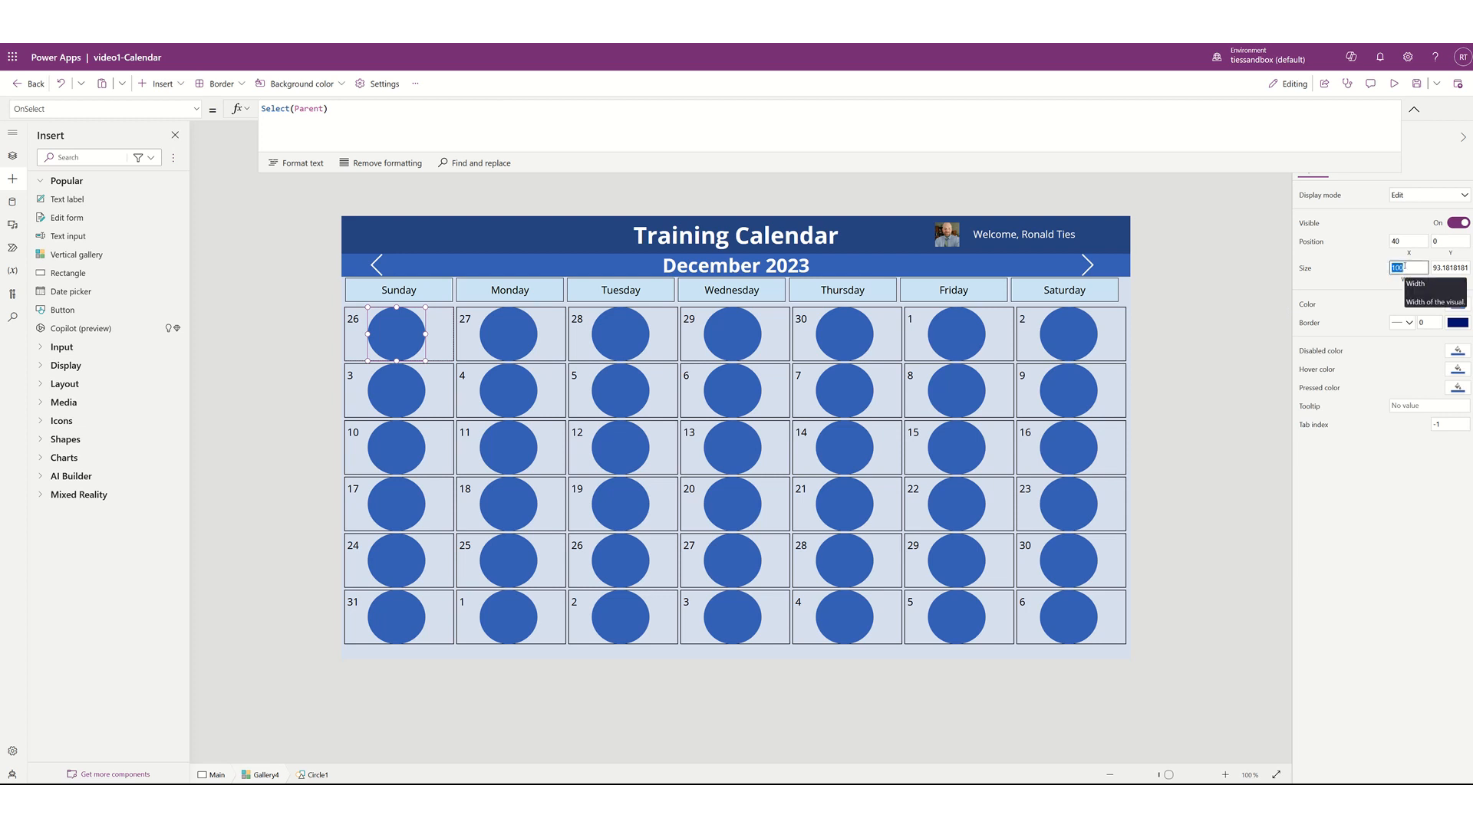
pyautogui.write('30')
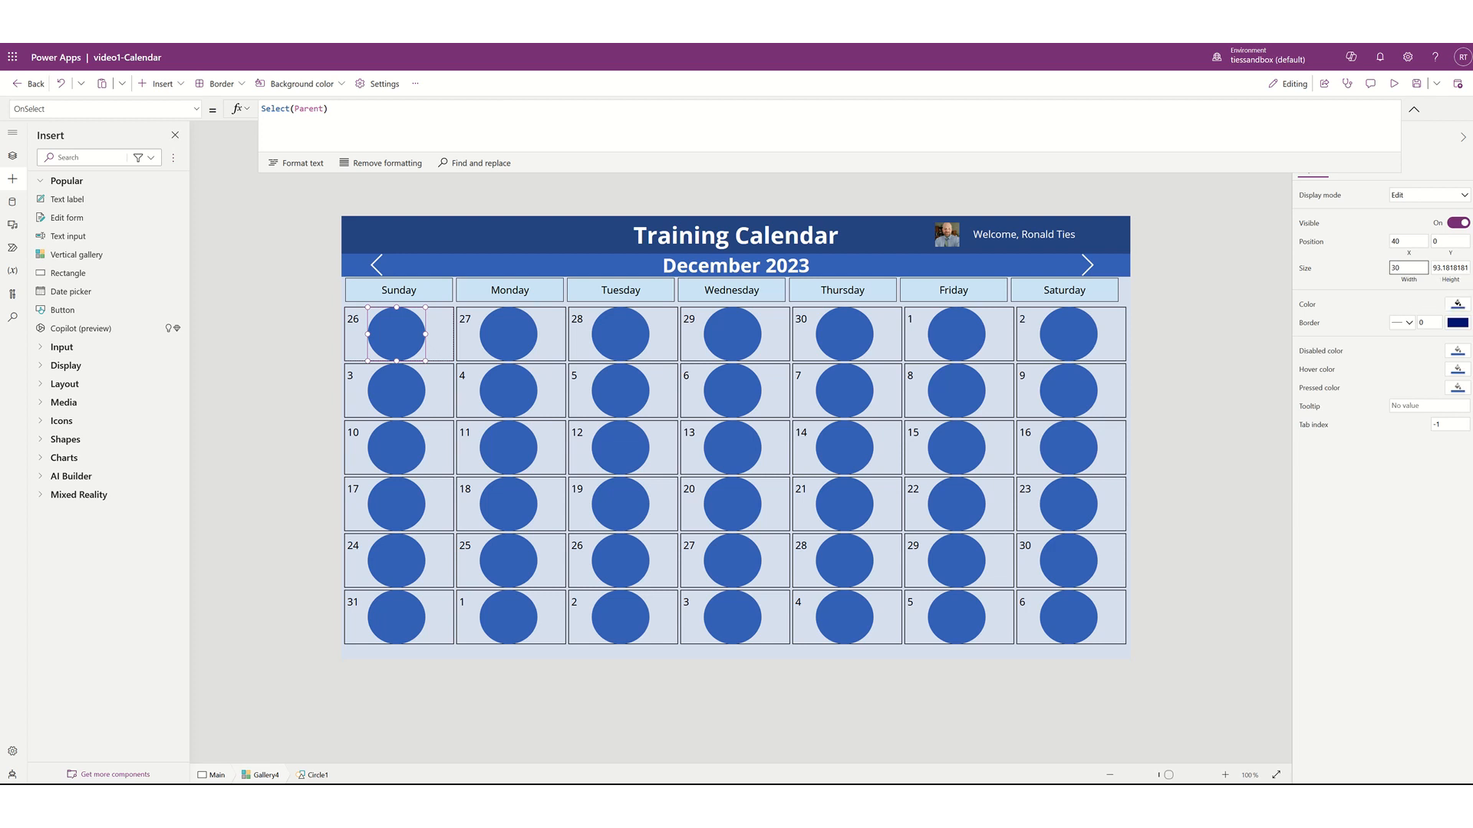
pyautogui.press('Tab')
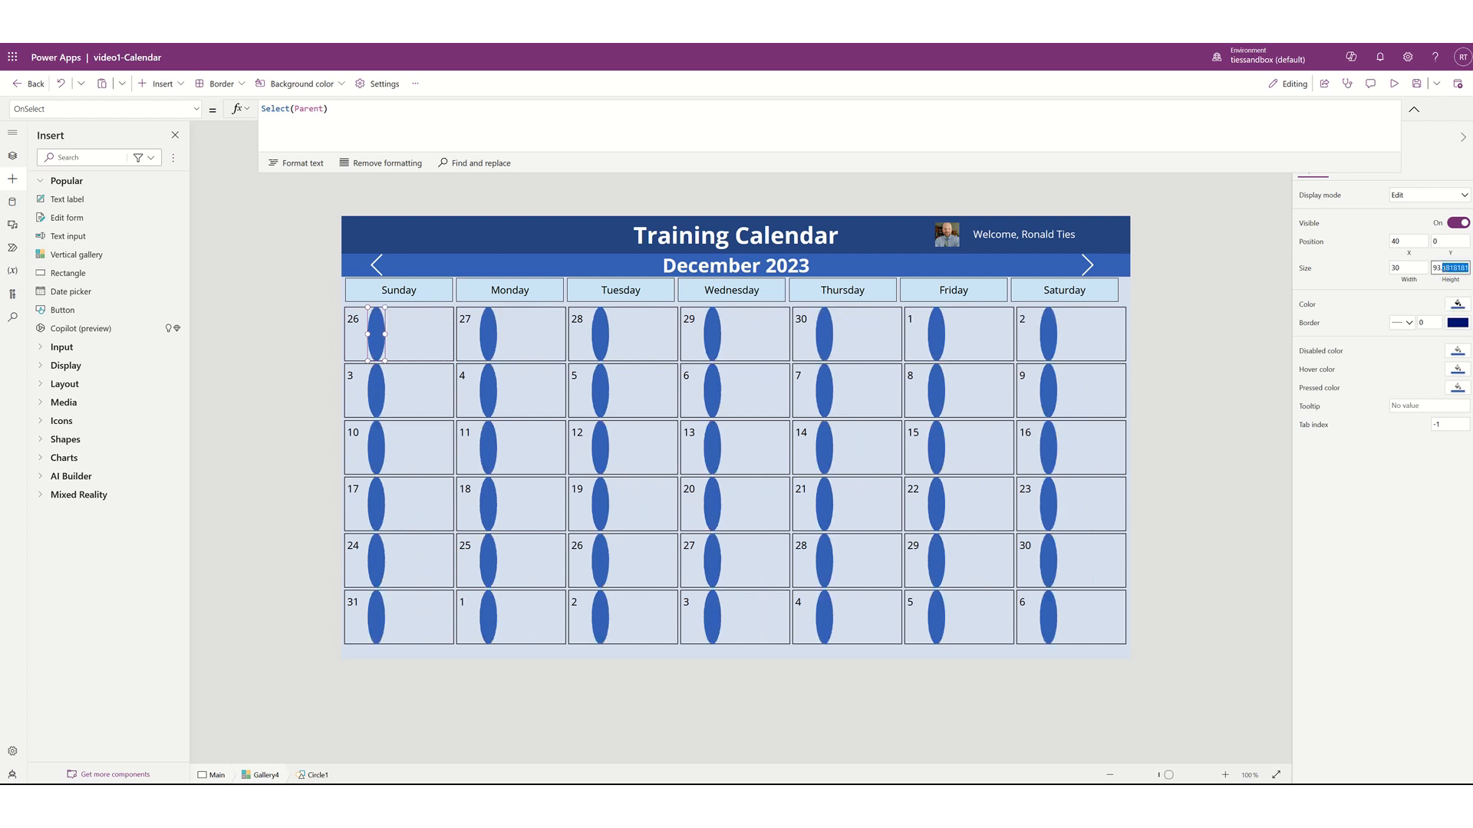
pyautogui.write('30')
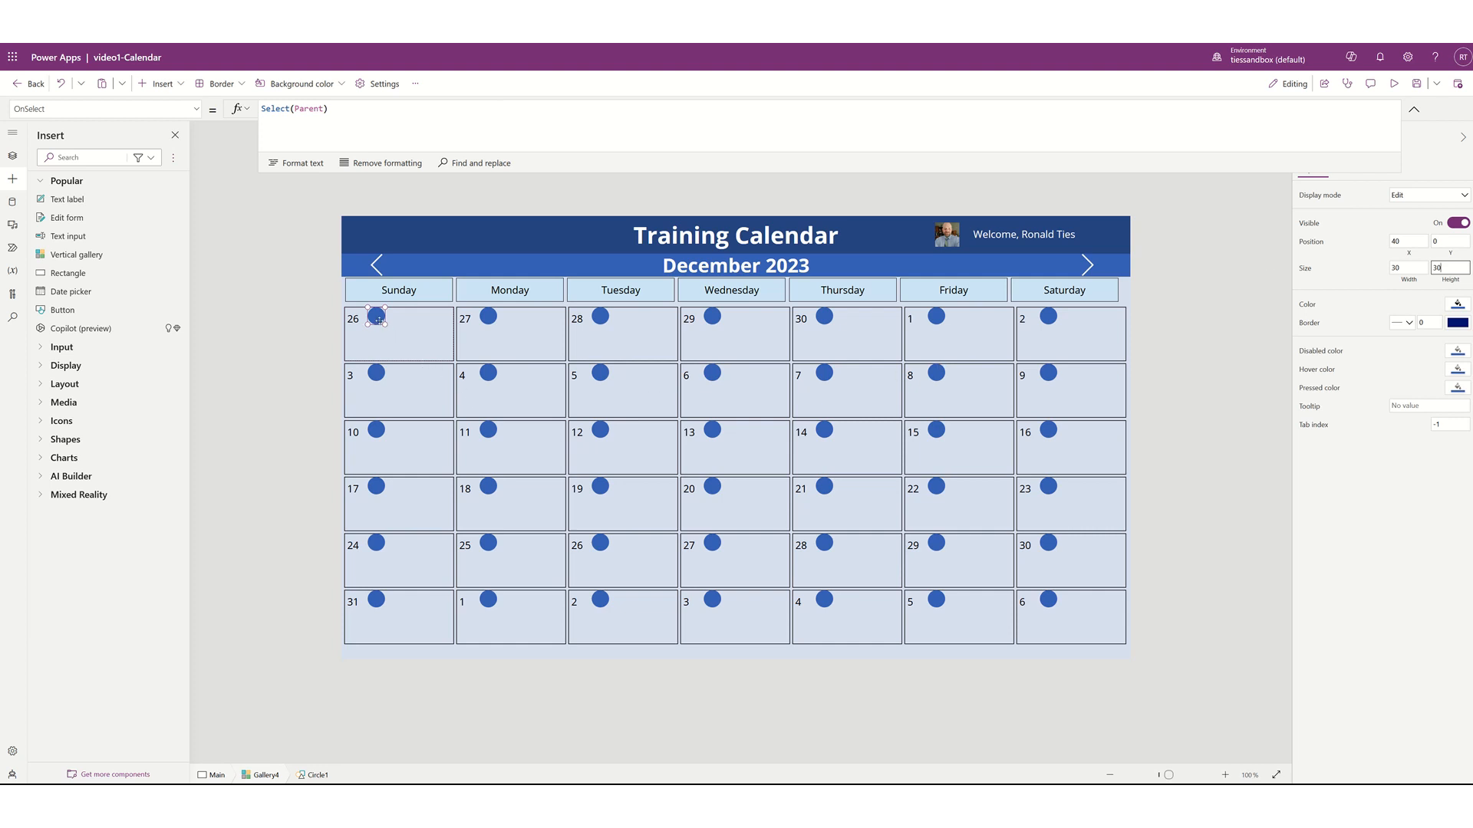
pyautogui.moveTo(379, 321); pyautogui.dragTo(363, 323)
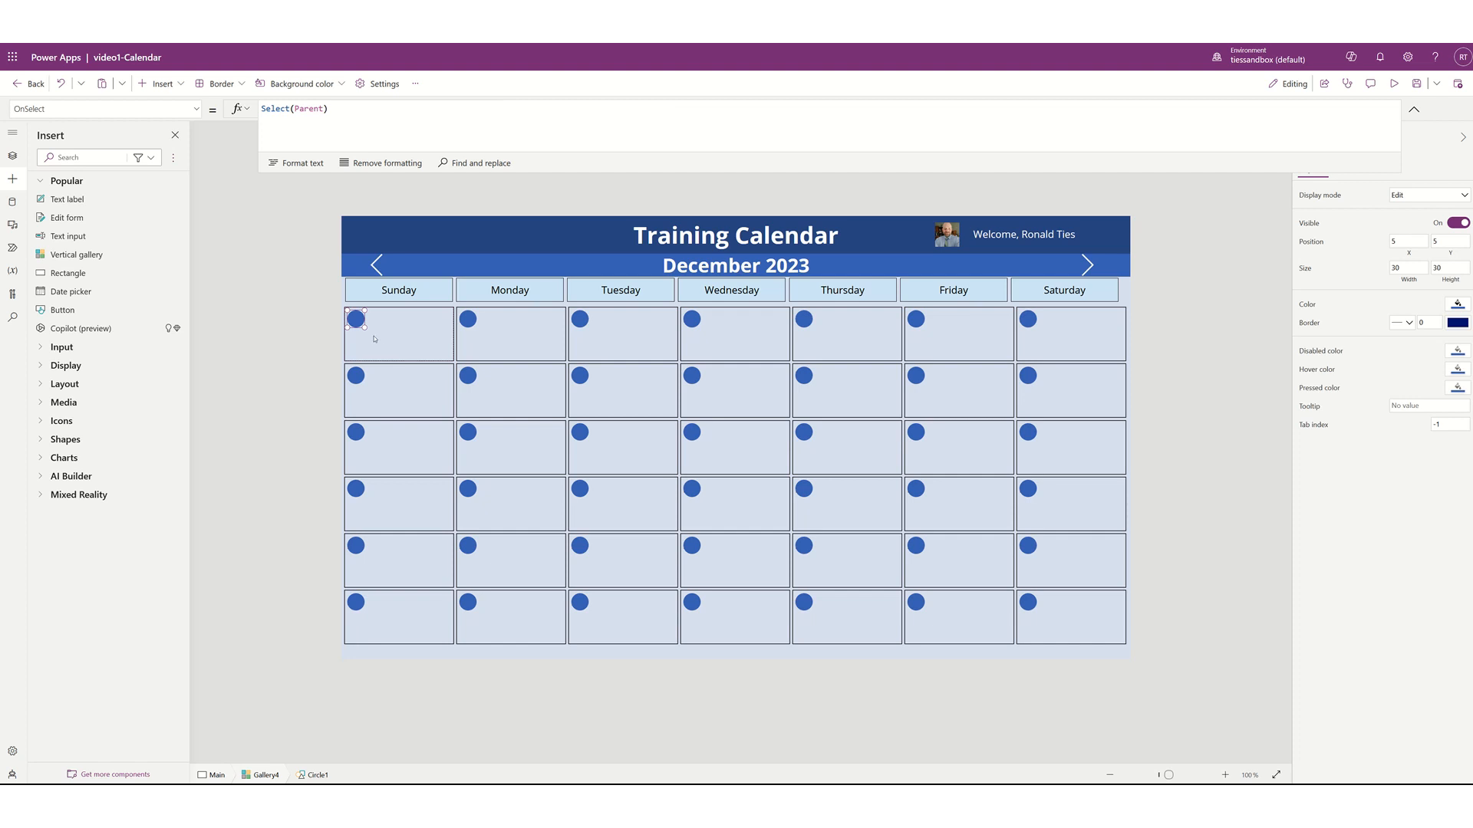
# Send the circle one level backward so it sits behind the day number label
pyautogui.rightClick(355, 317)
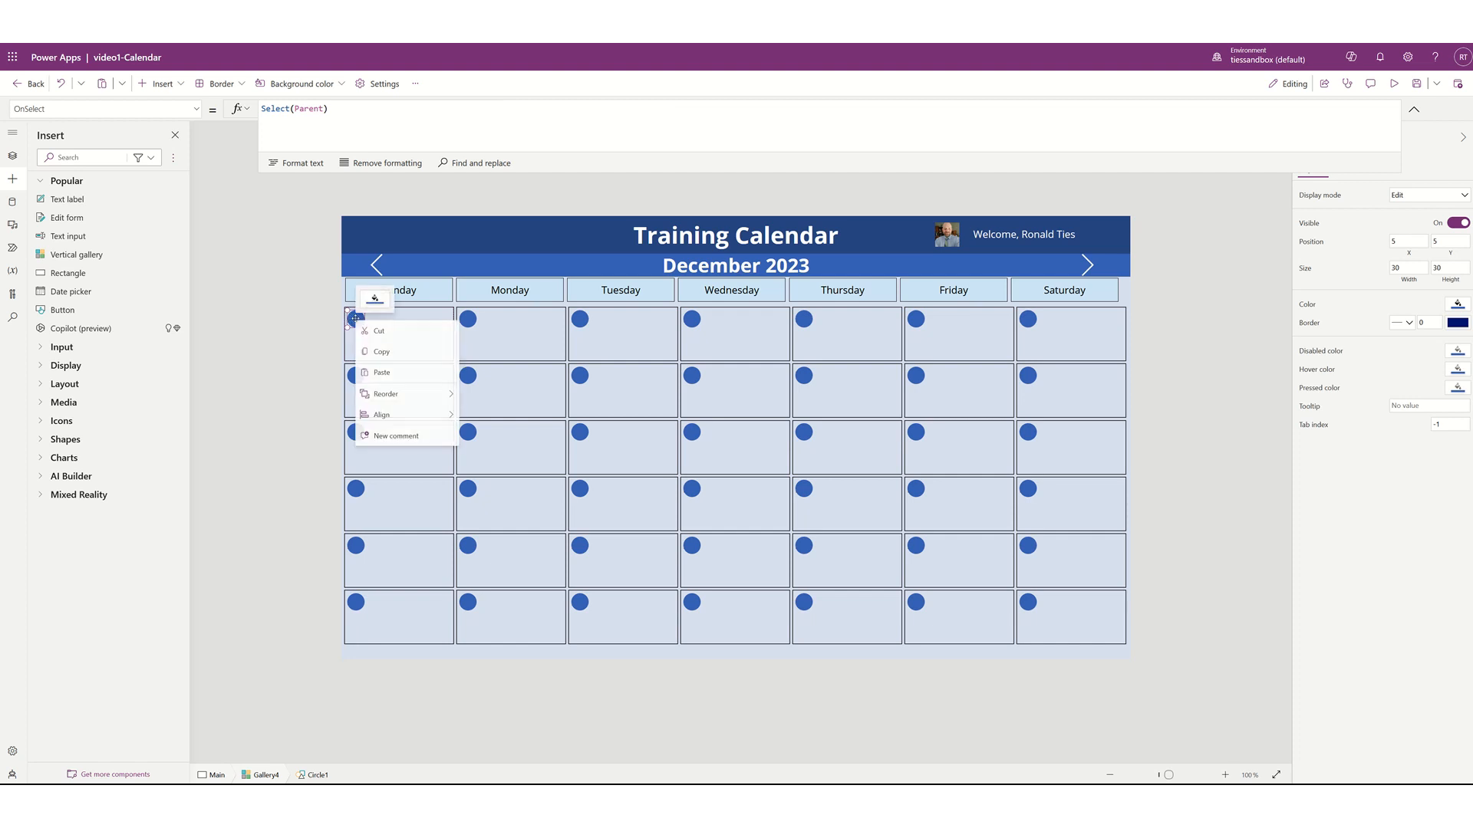
pyautogui.moveTo(402, 395)
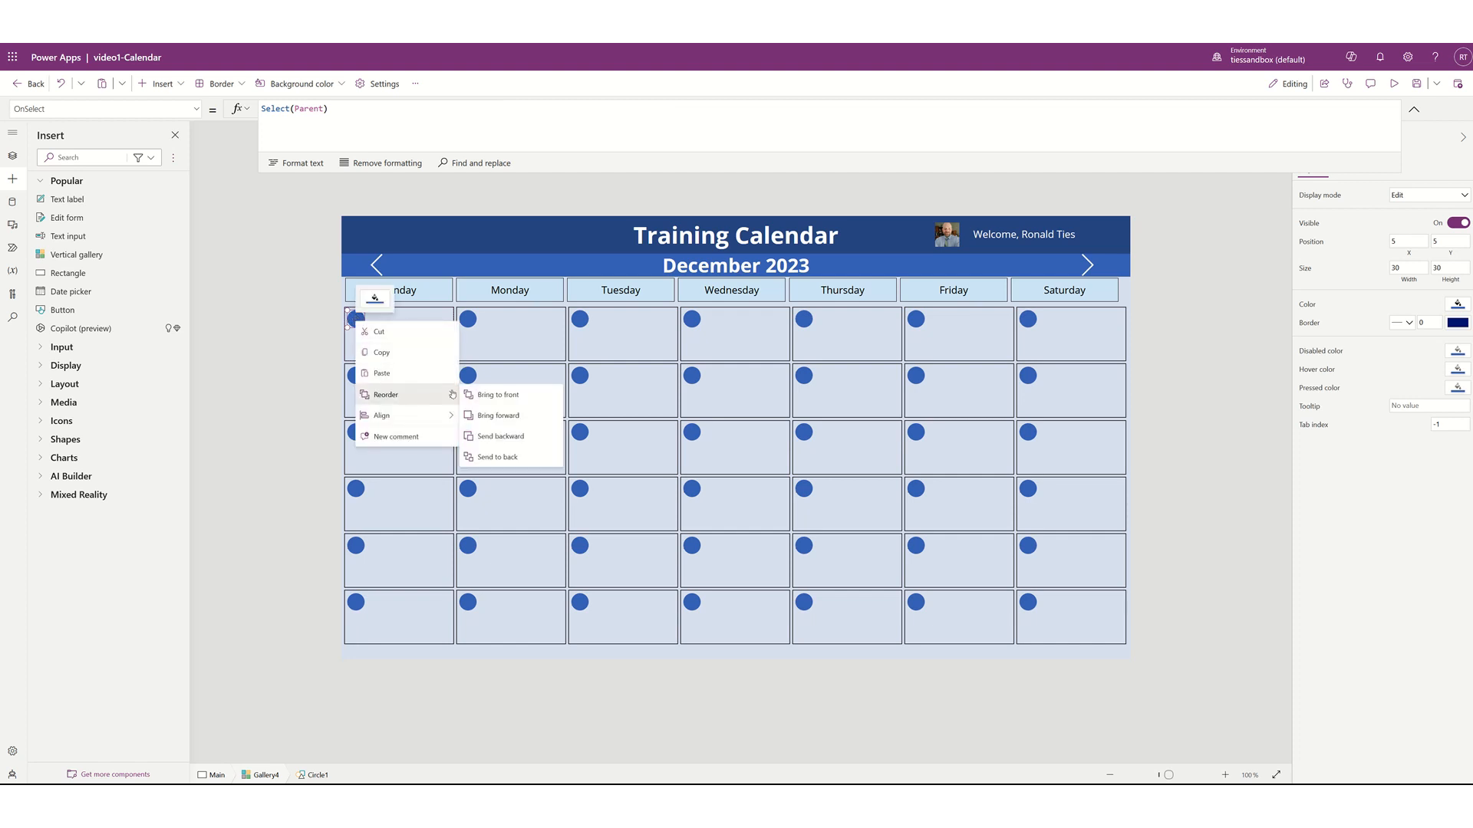
pyautogui.click(496, 437)
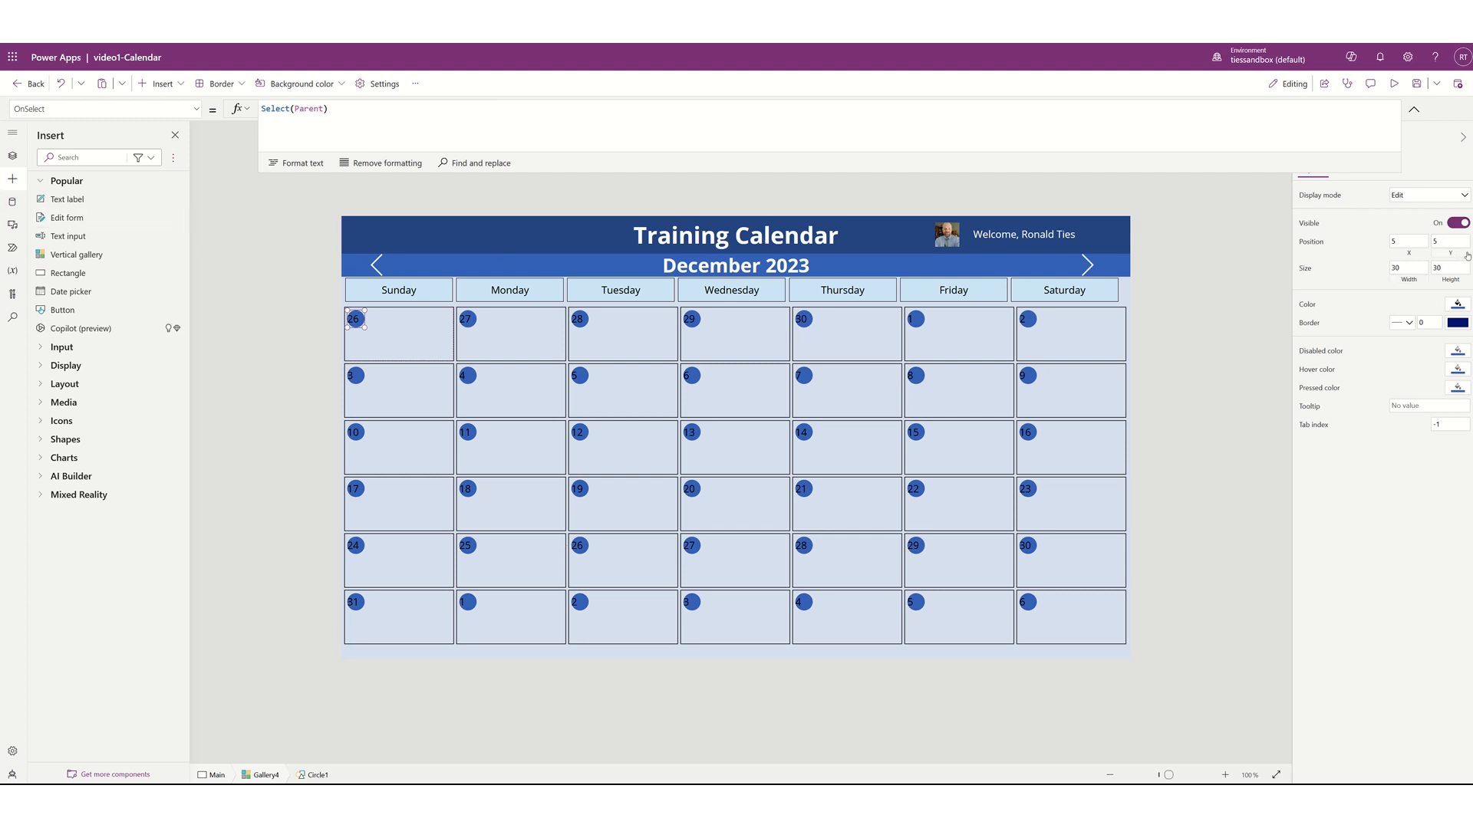
# Set the circle's horizontal position in the day cell to 0
pyautogui.click(1408, 238)
pyautogui.write('3')
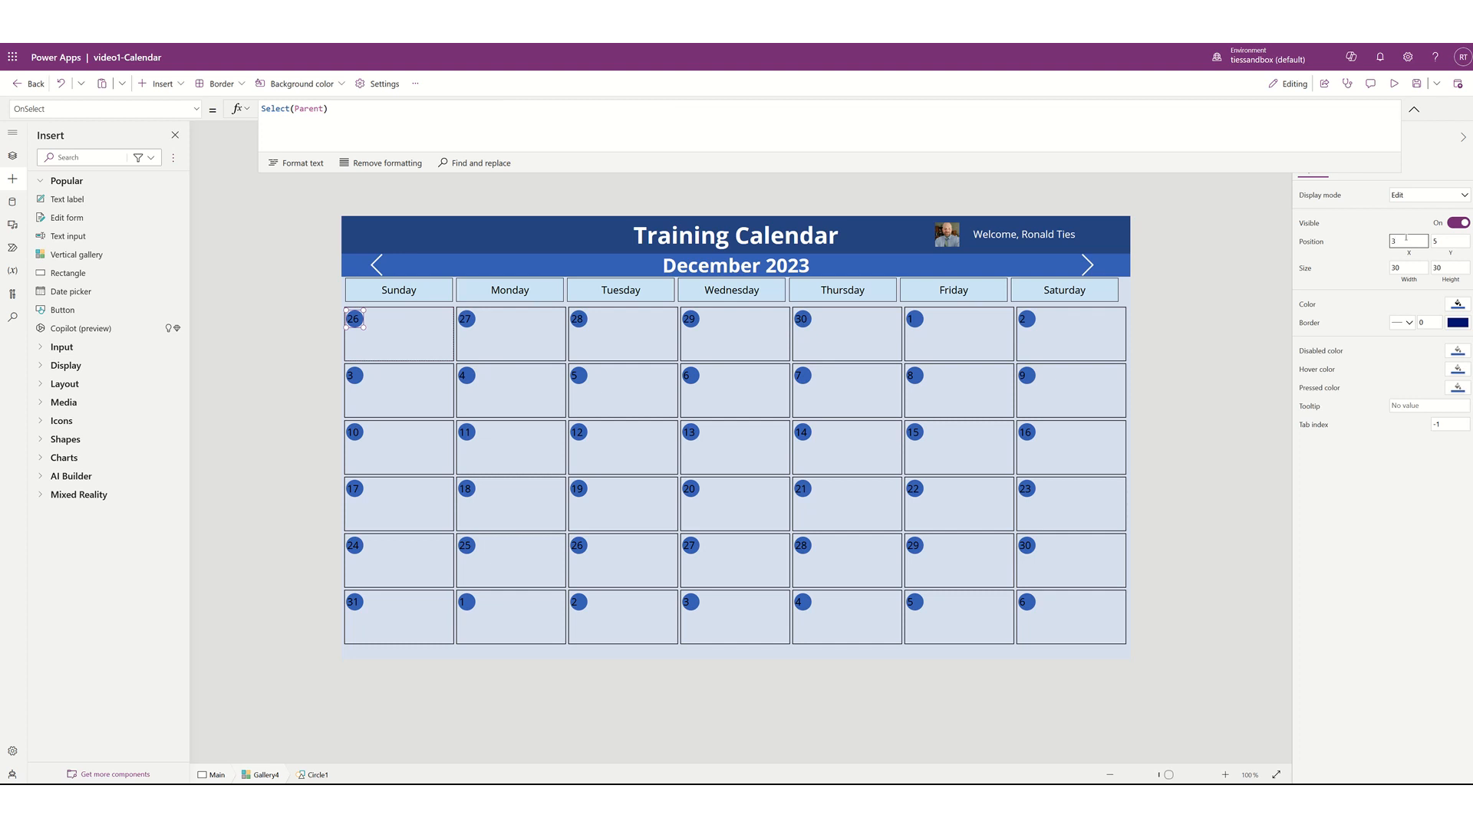
pyautogui.doubleClick(1404, 239)
pyautogui.write('2')
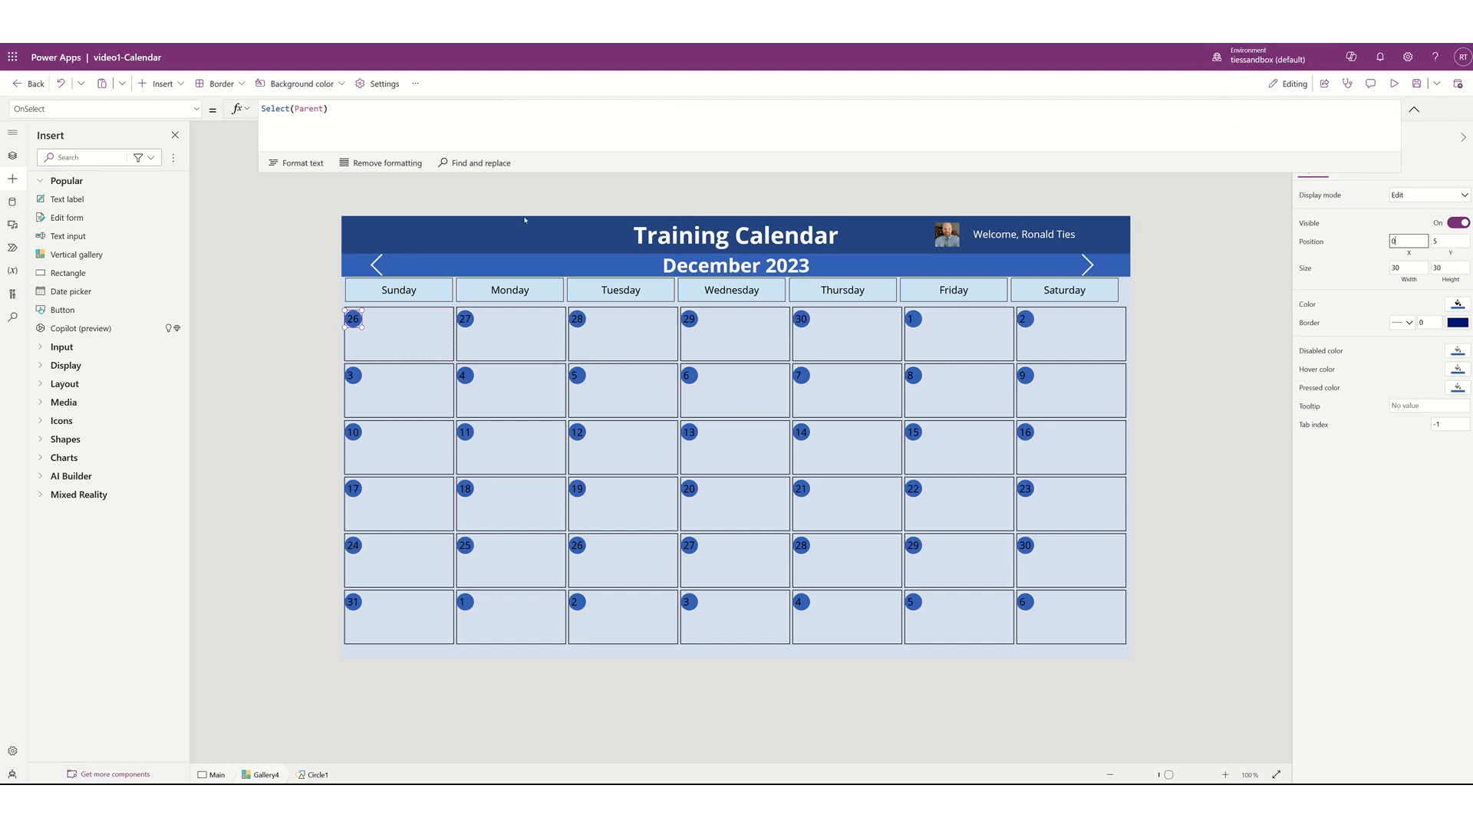
# Rename the day cell's rectangle in the calendar gallery as shpRectDayOfMonth
pyautogui.click(12, 157)
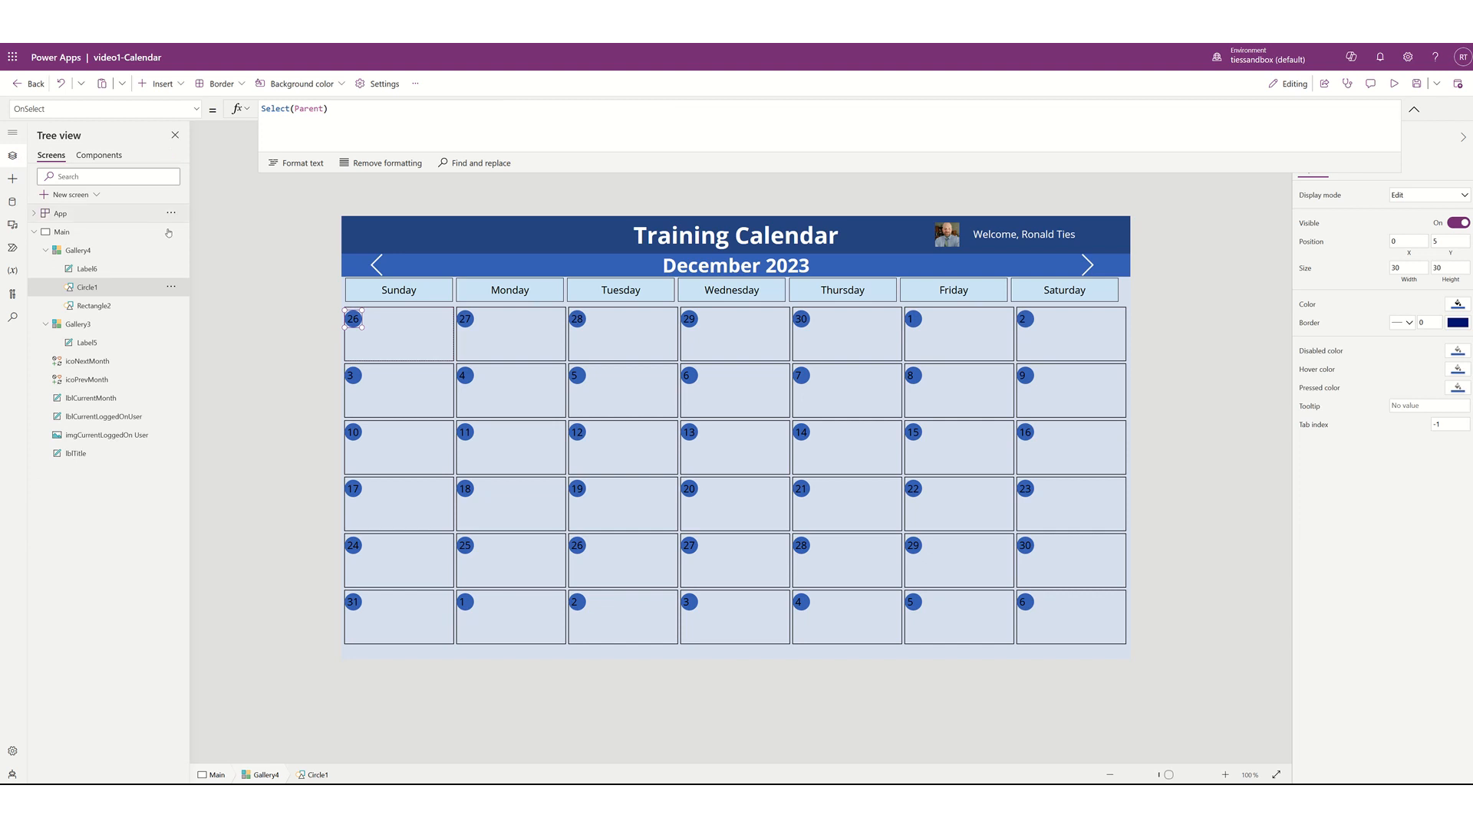
pyautogui.doubleClick(95, 307)
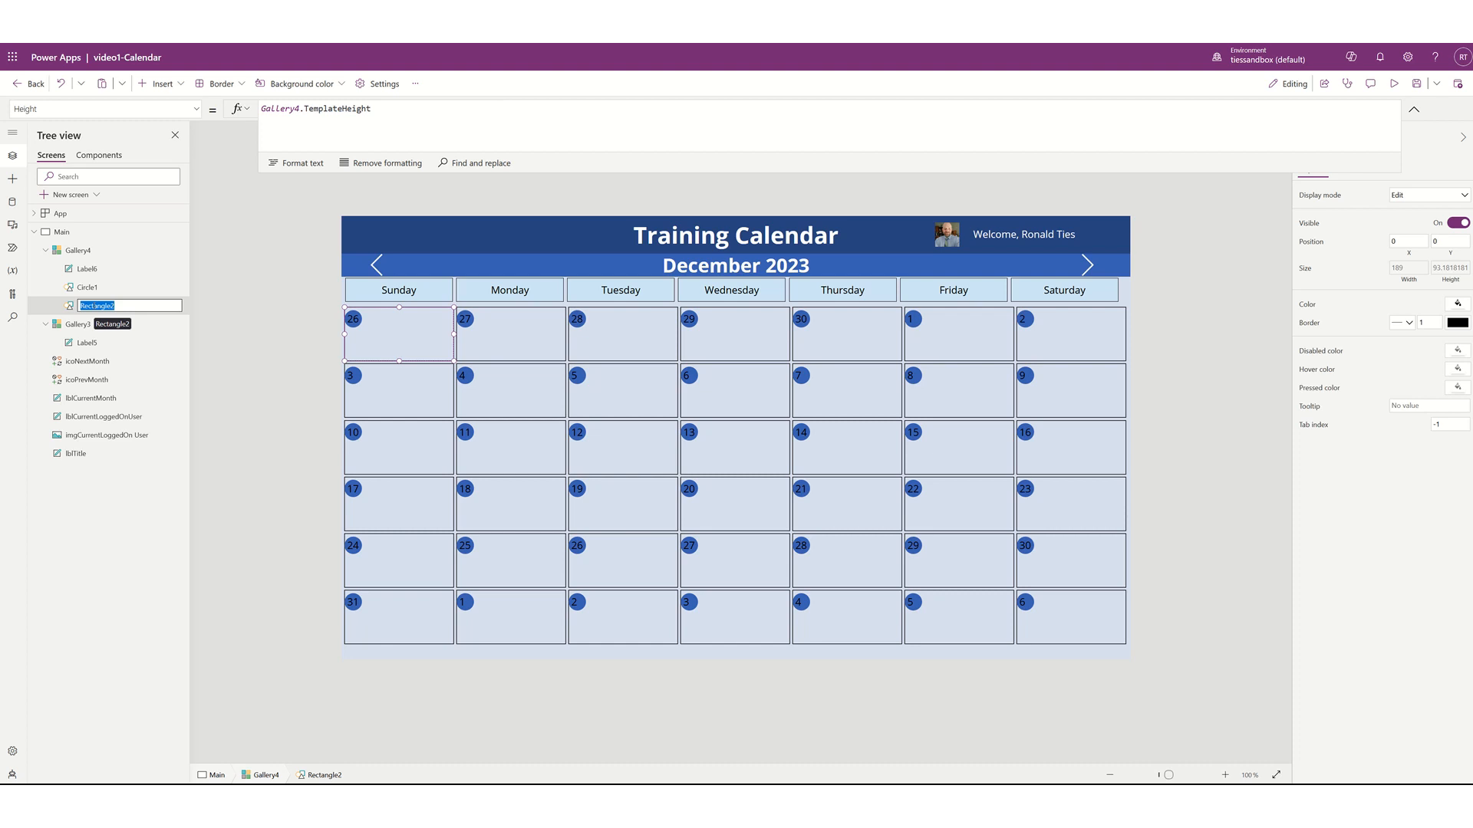
pyautogui.write('sh')
pyautogui.write('pR')
pyautogui.write('ectDa')
pyautogui.write('yOf')
pyautogui.write('MN')
pyautogui.write('nth')
pyautogui.press('Return')
# Rename the circle in the calendar gallery as shpCirCurrentDay
pyautogui.doubleClick(85, 288)
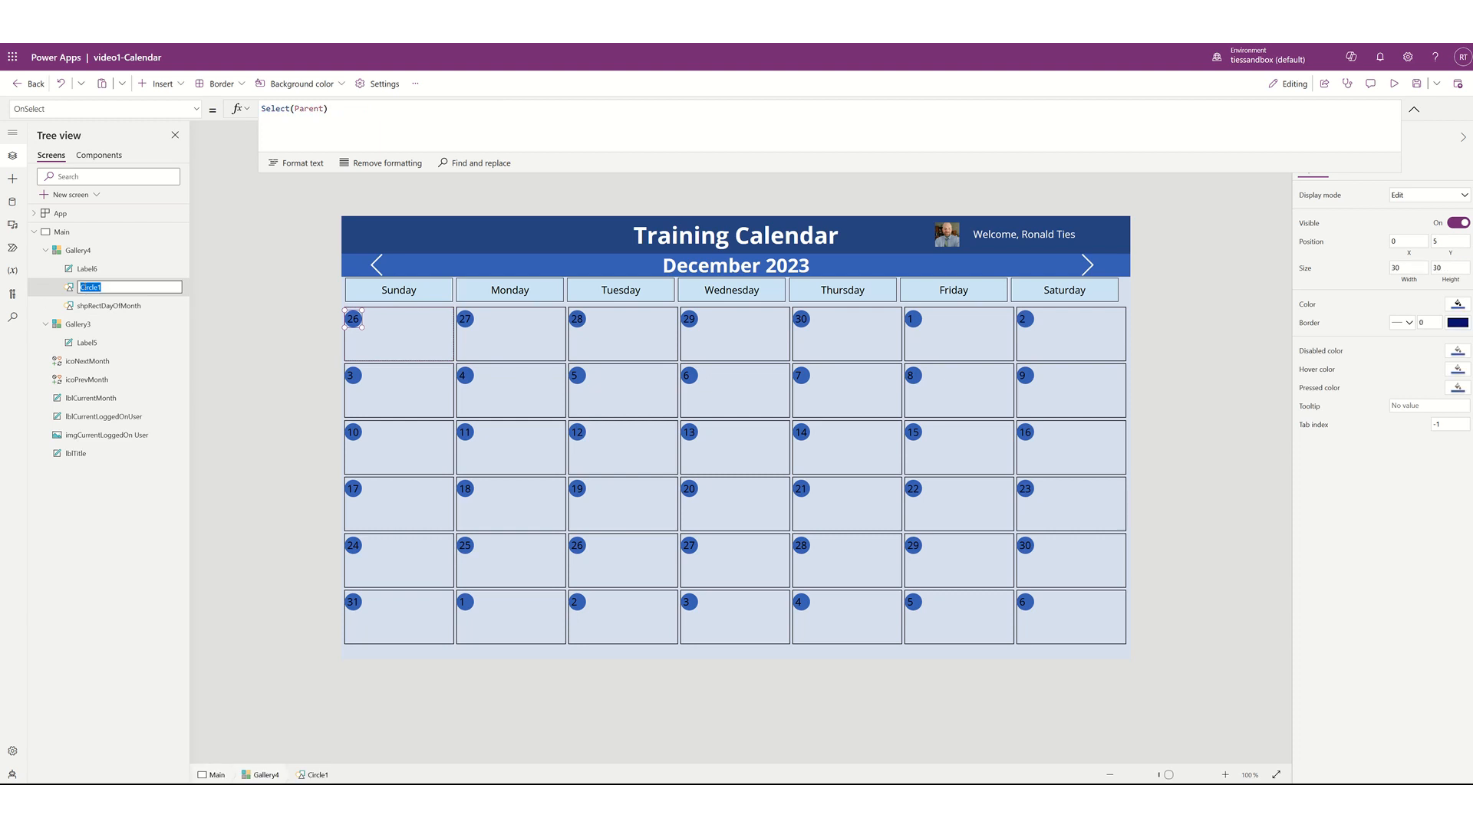
pyautogui.write('shpCirCurrentDay')
pyautogui.press('Return')
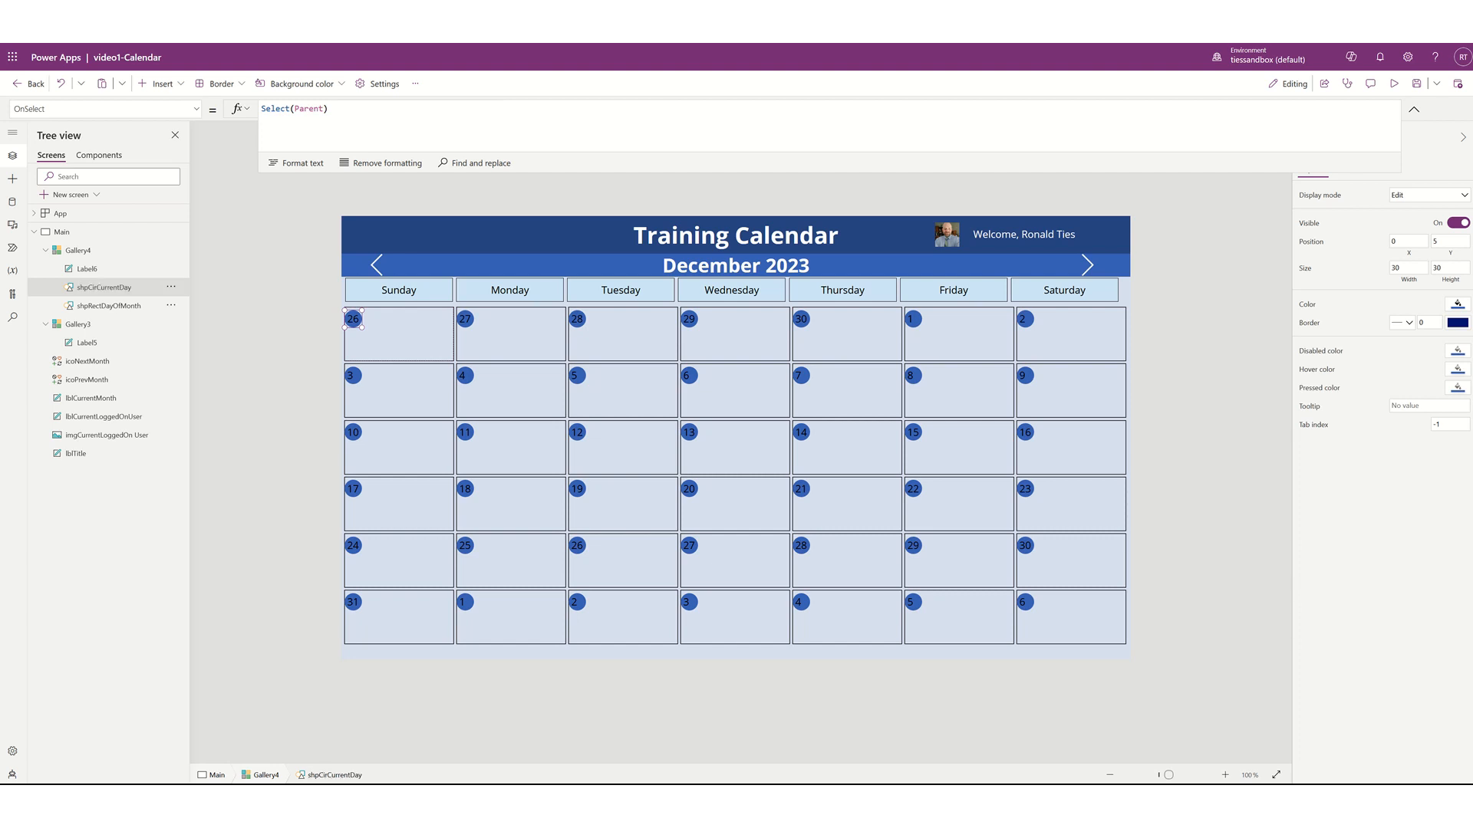
# Rename the day number label in the calendar gallery as lblDayofMonth
pyautogui.click(87, 269)
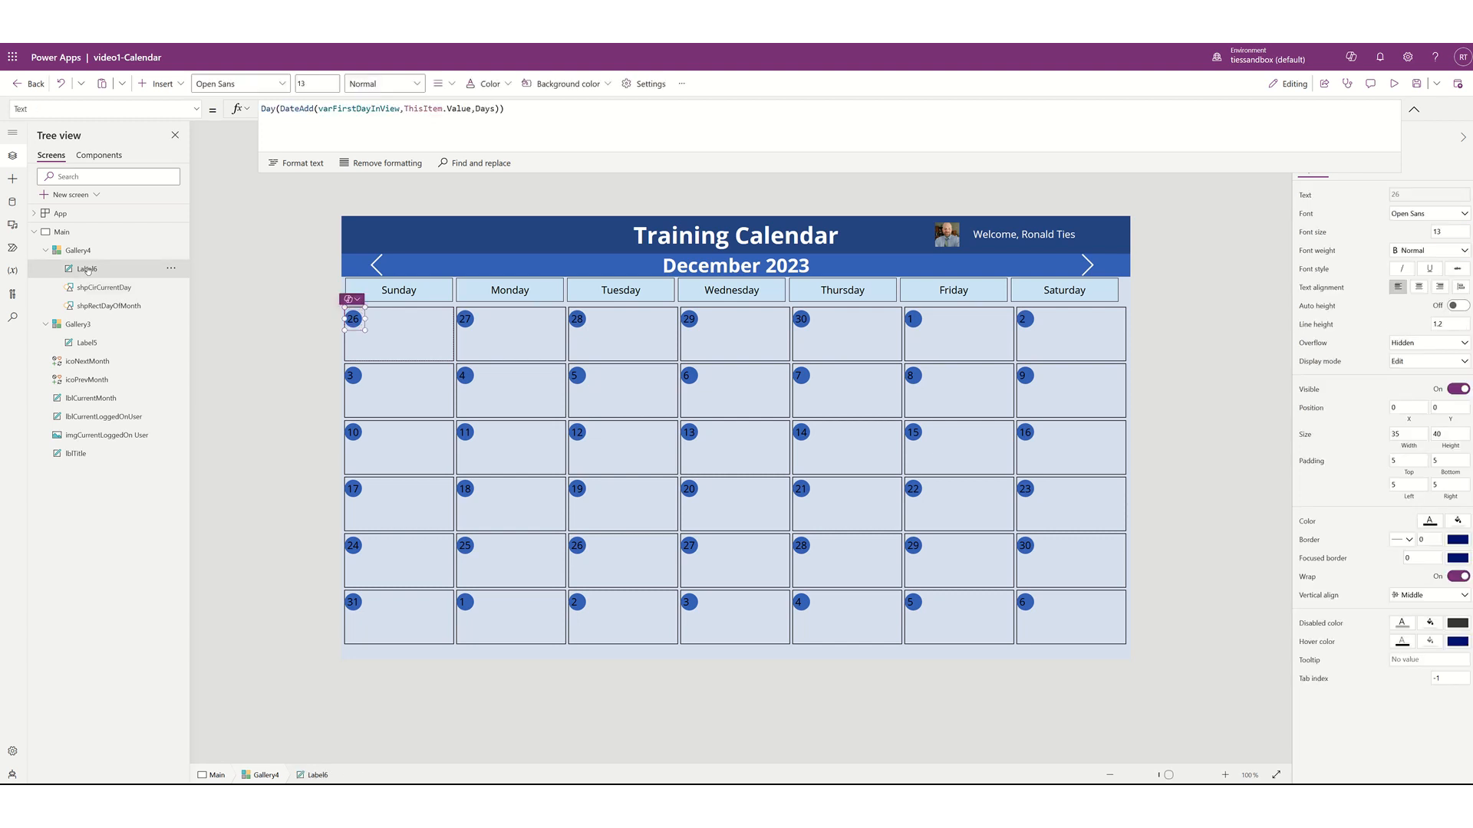
pyautogui.doubleClick(88, 269)
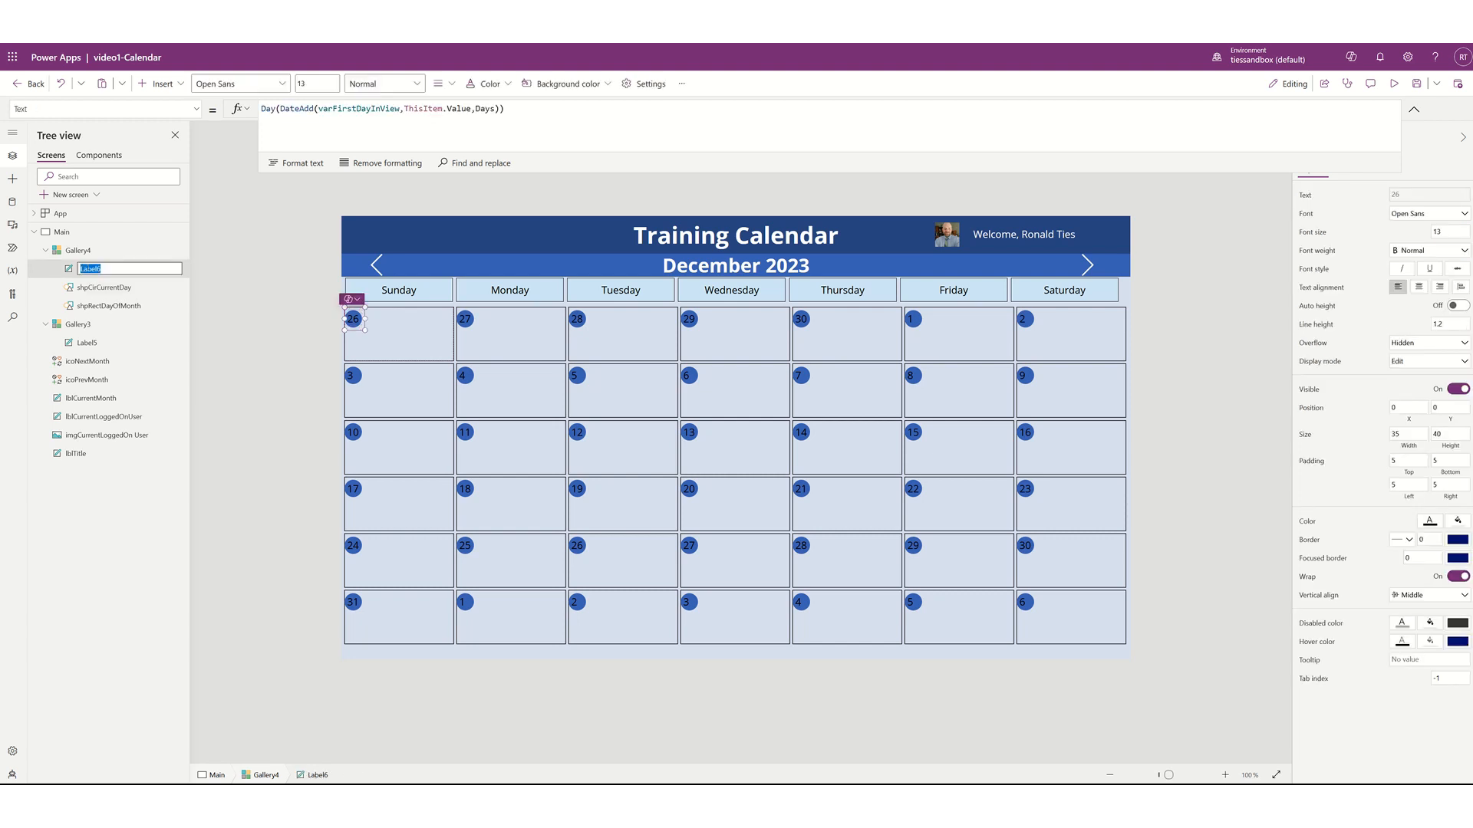
pyautogui.write('lblDa')
pyautogui.write('yofMoneyh')
pyautogui.press('Return')
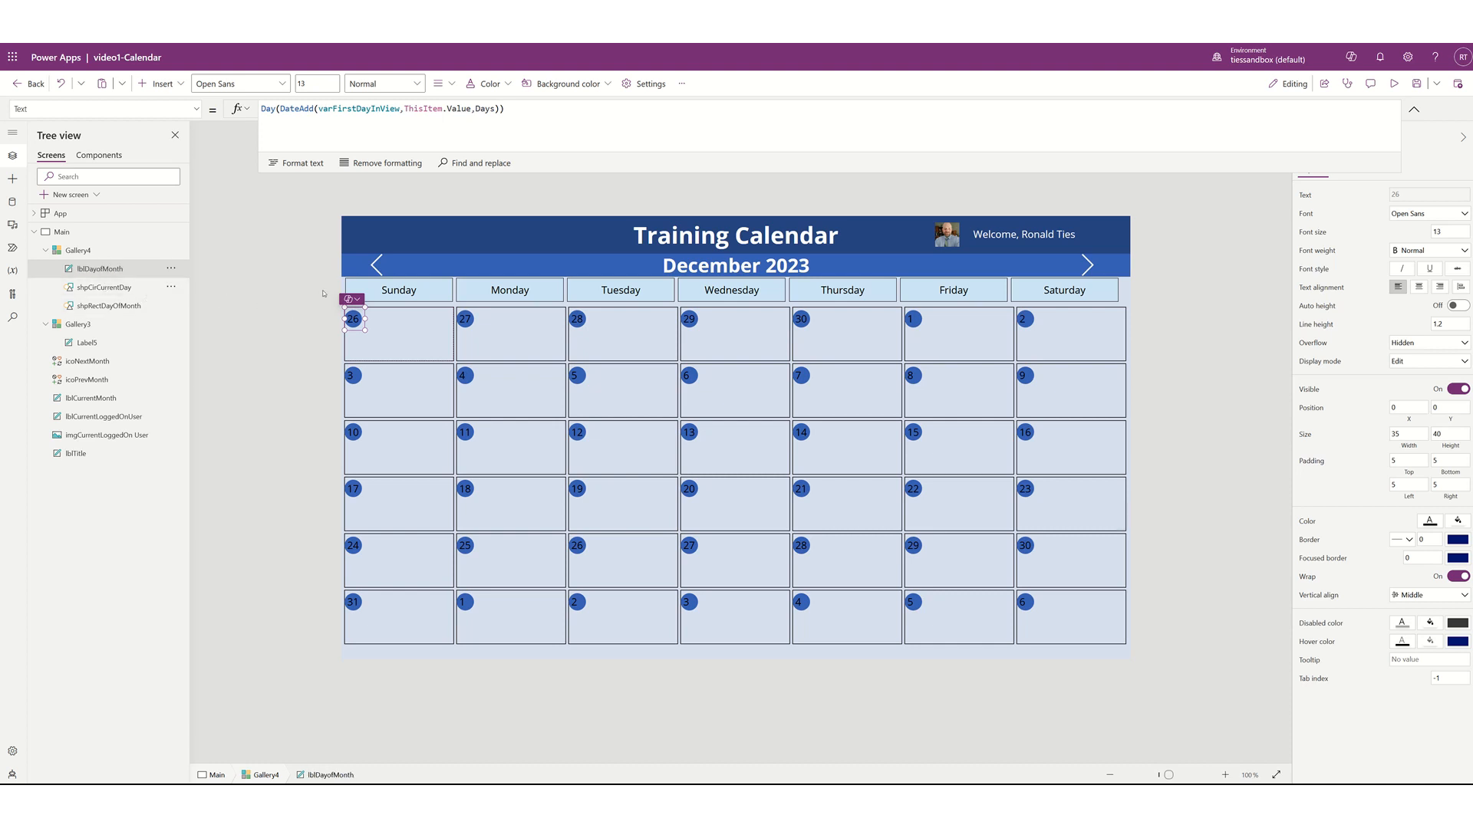
# Center-align the day number label's text and set the circle's horizontal position to 2
pyautogui.click(441, 84)
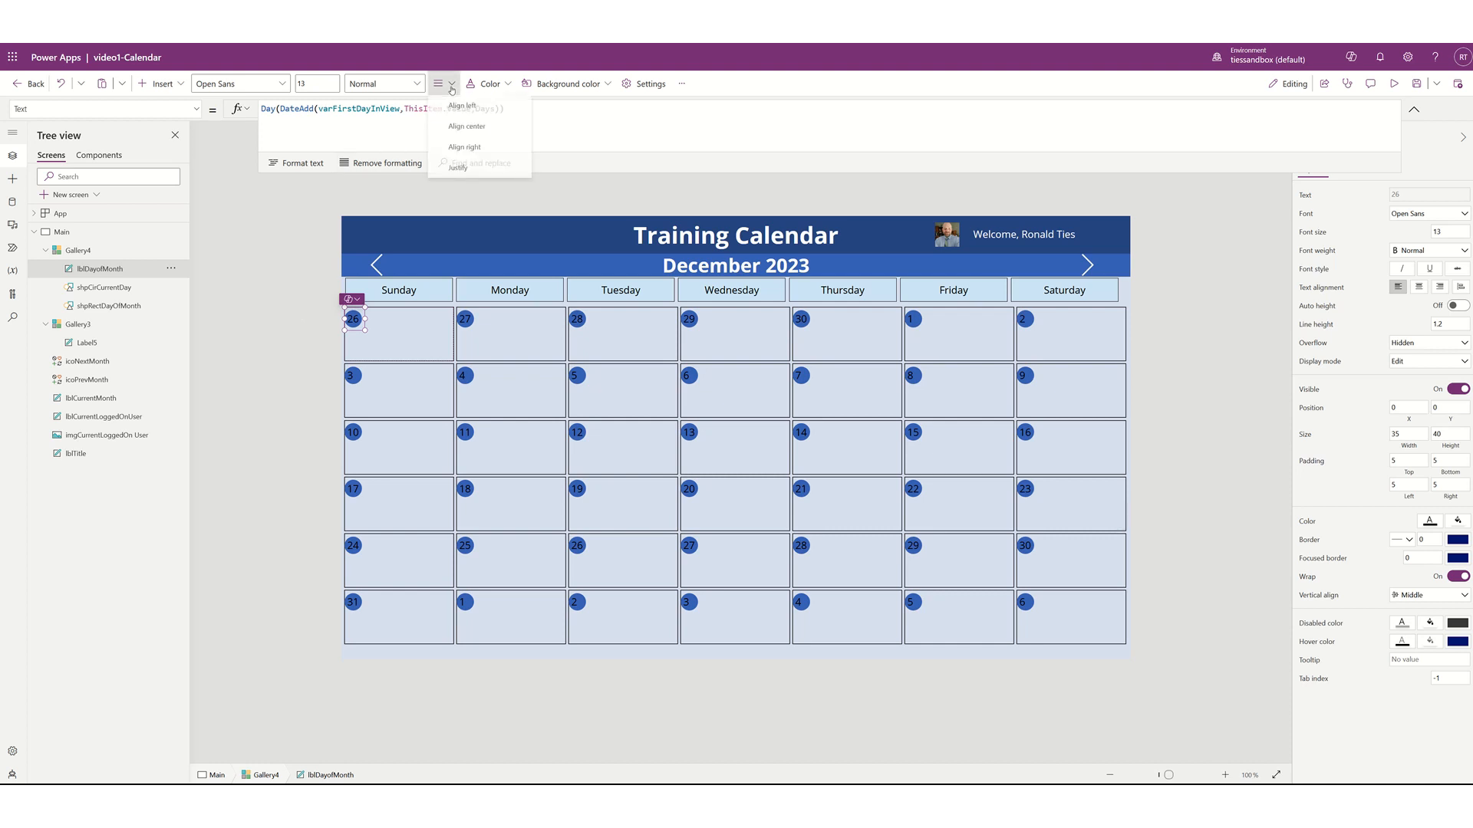
pyautogui.click(467, 128)
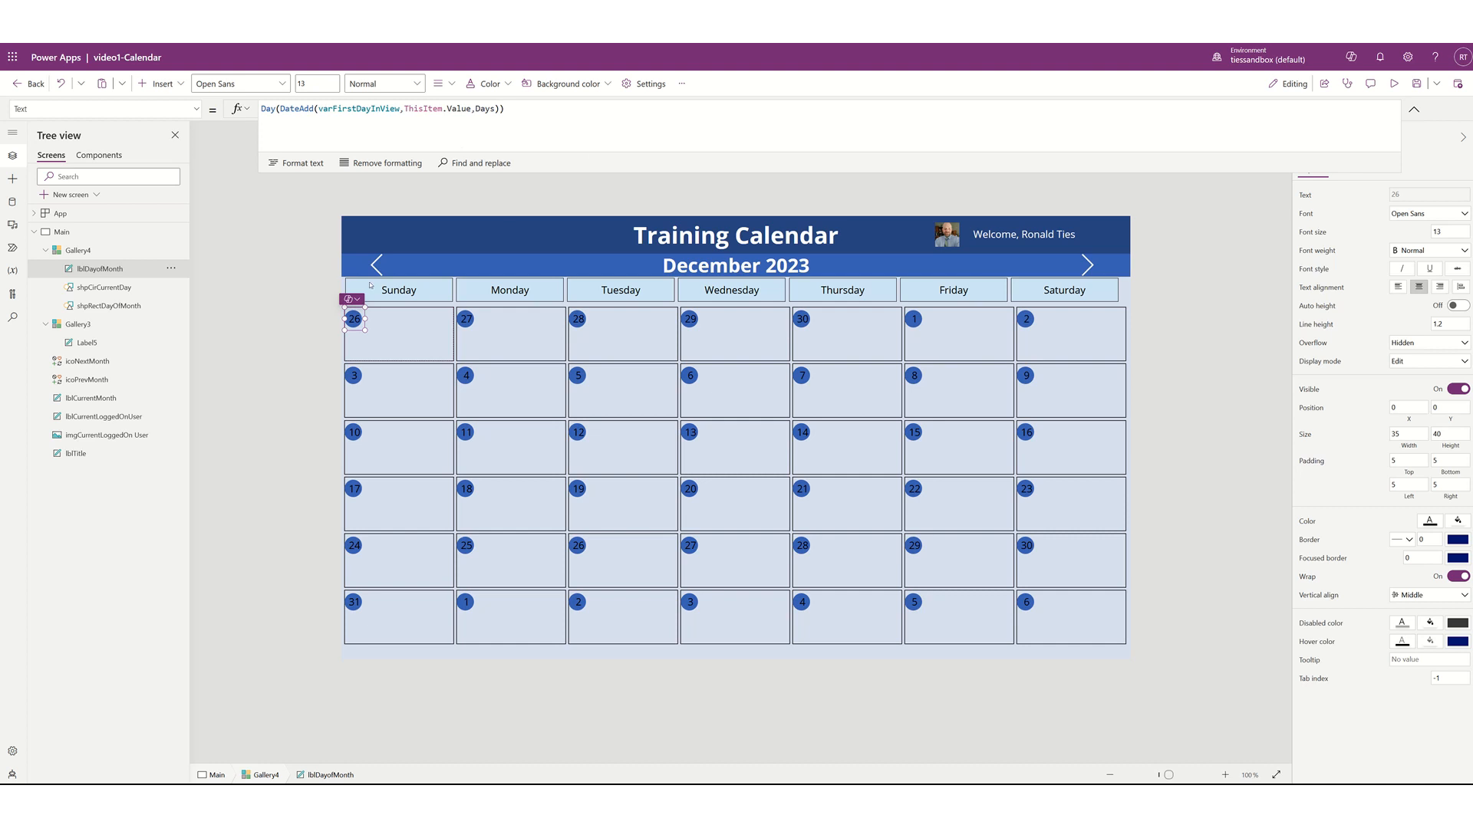
pyautogui.click(118, 289)
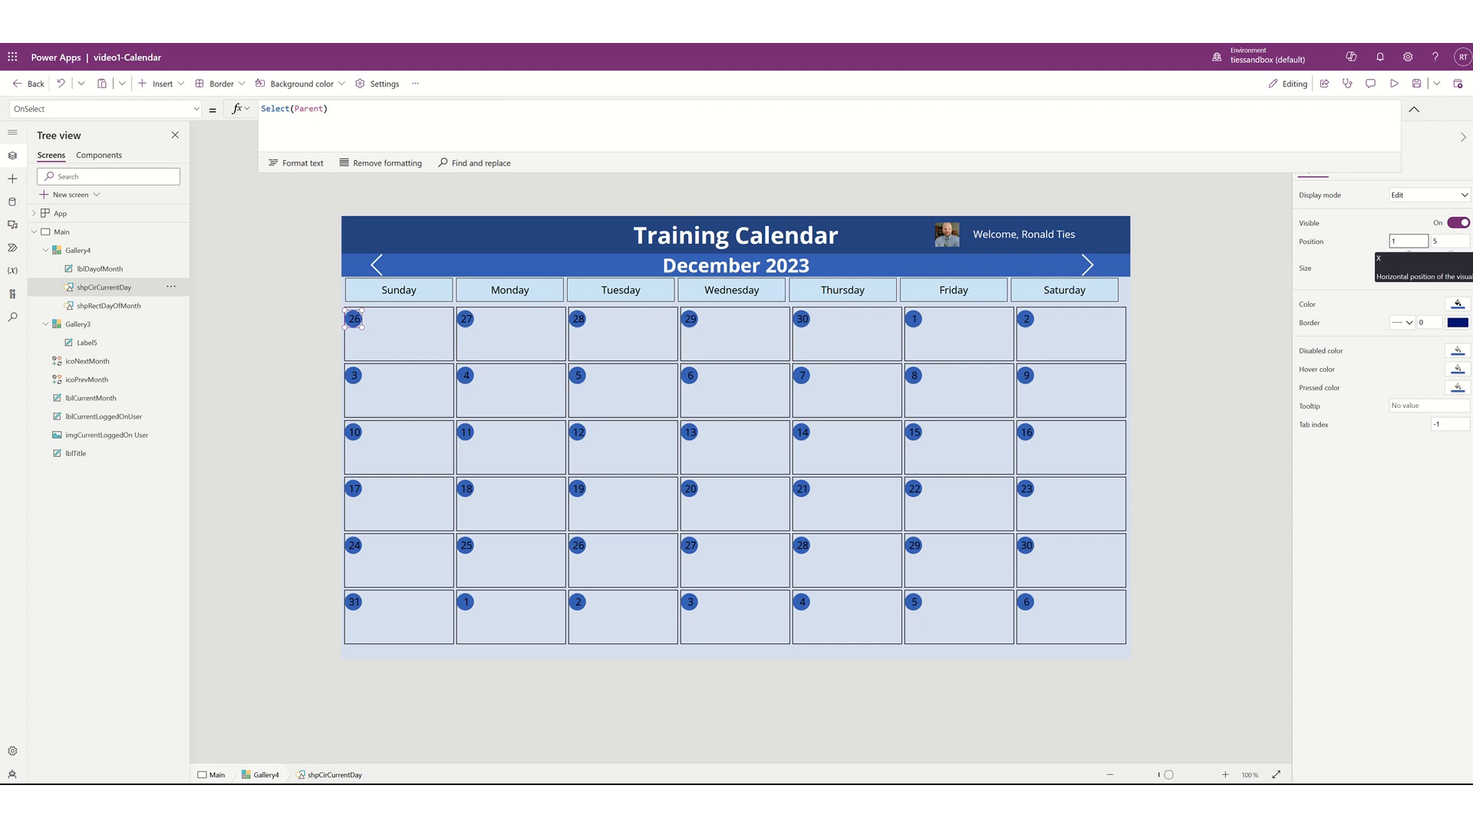
pyautogui.click(1408, 241)
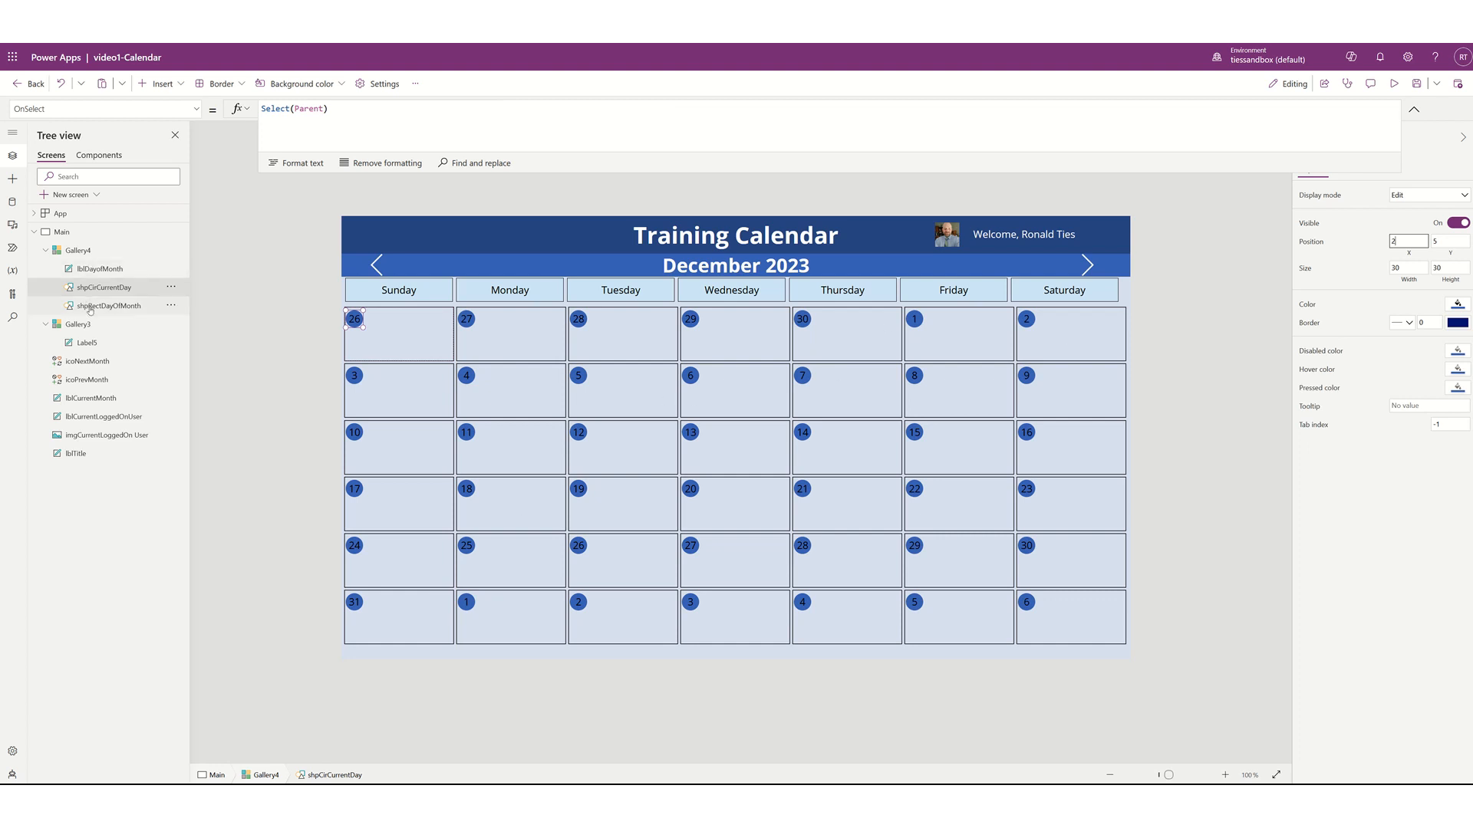
# Set the circle's Visible property to the formula If(DateAdd(varFirstDayInView,ThisItem.Value)=varCurrentDate,true,false)
pyautogui.click(93, 267)
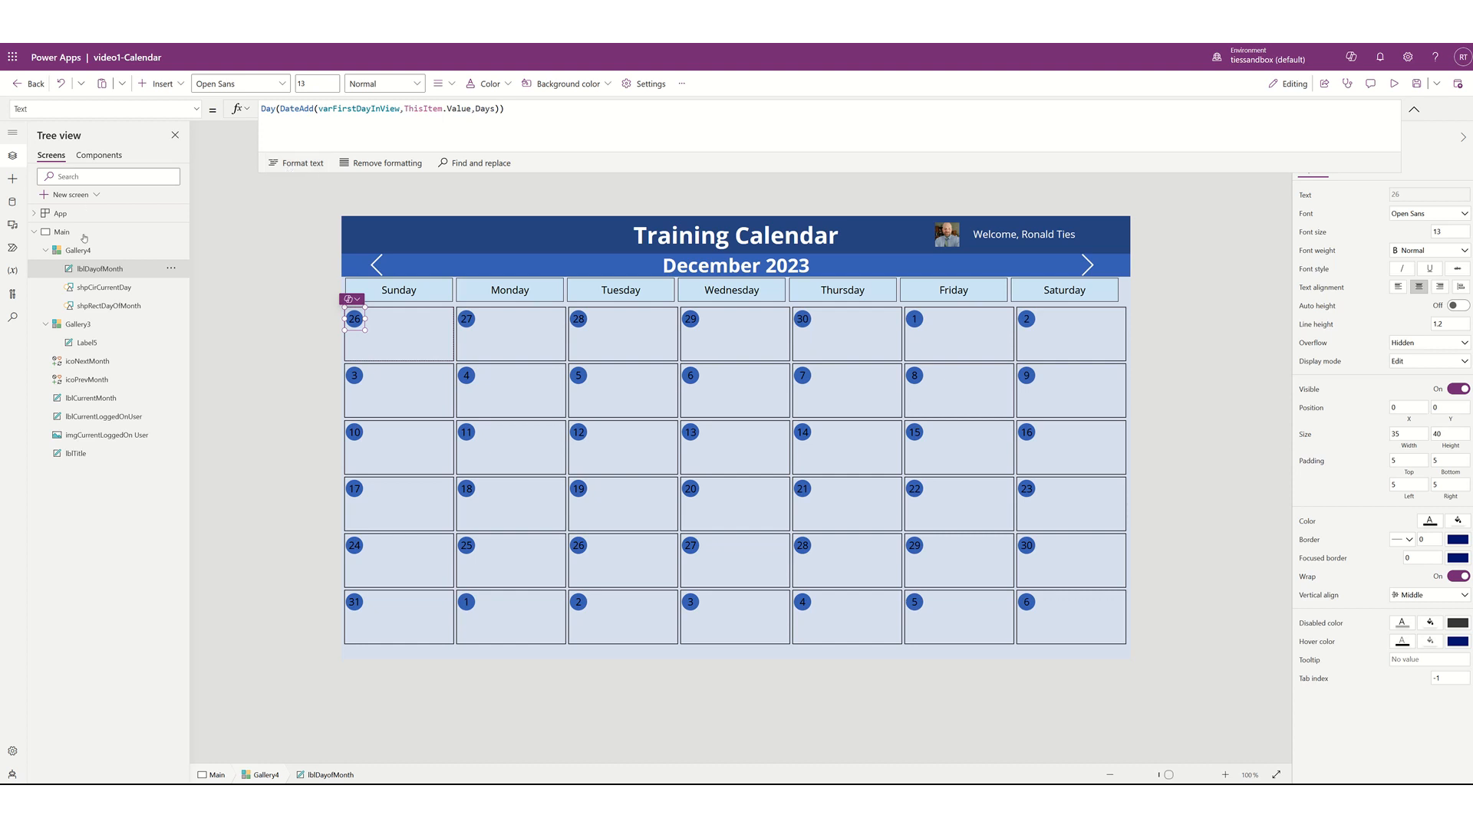
pyautogui.click(87, 289)
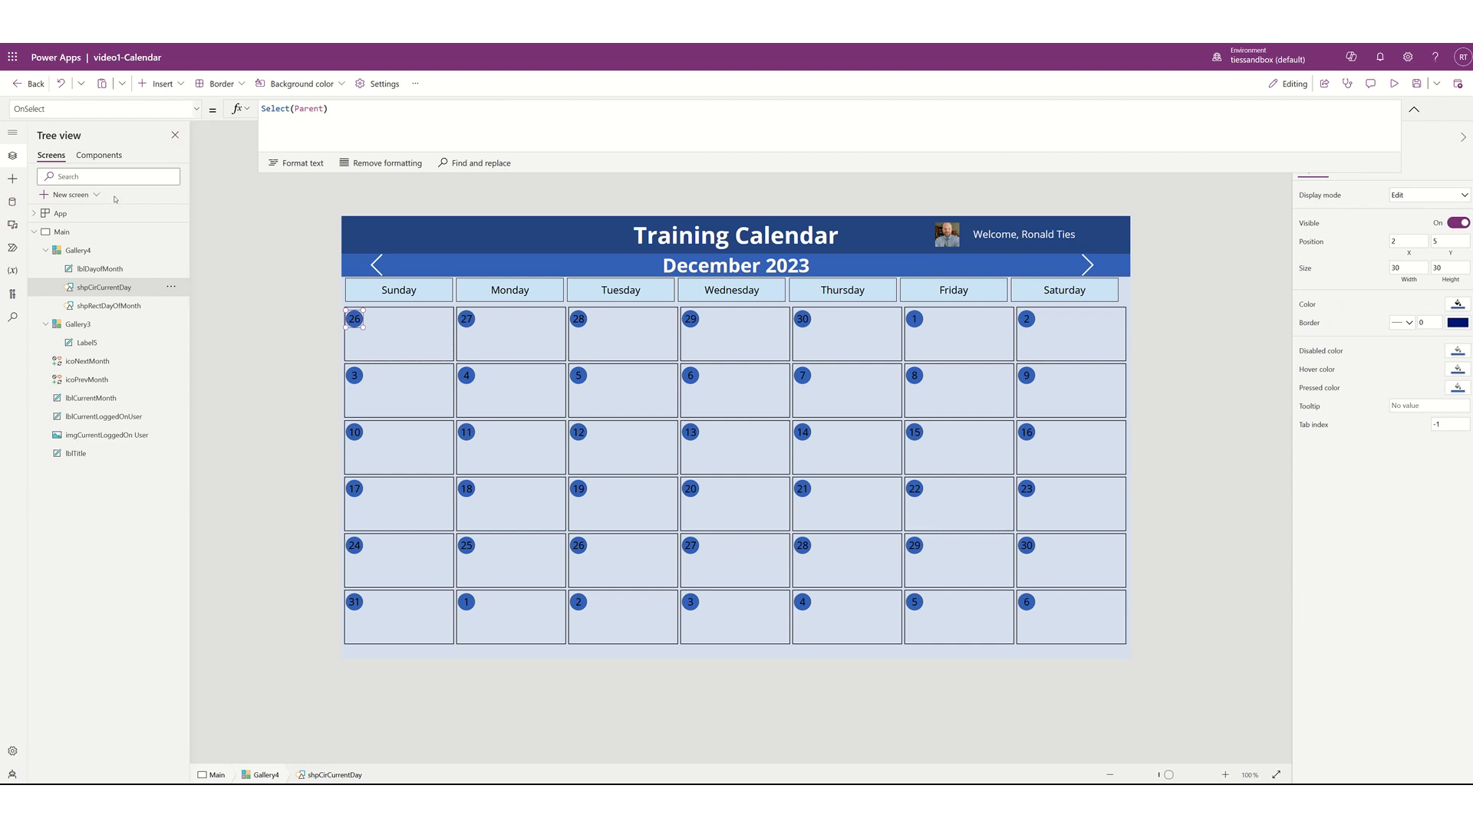
pyautogui.click(197, 109)
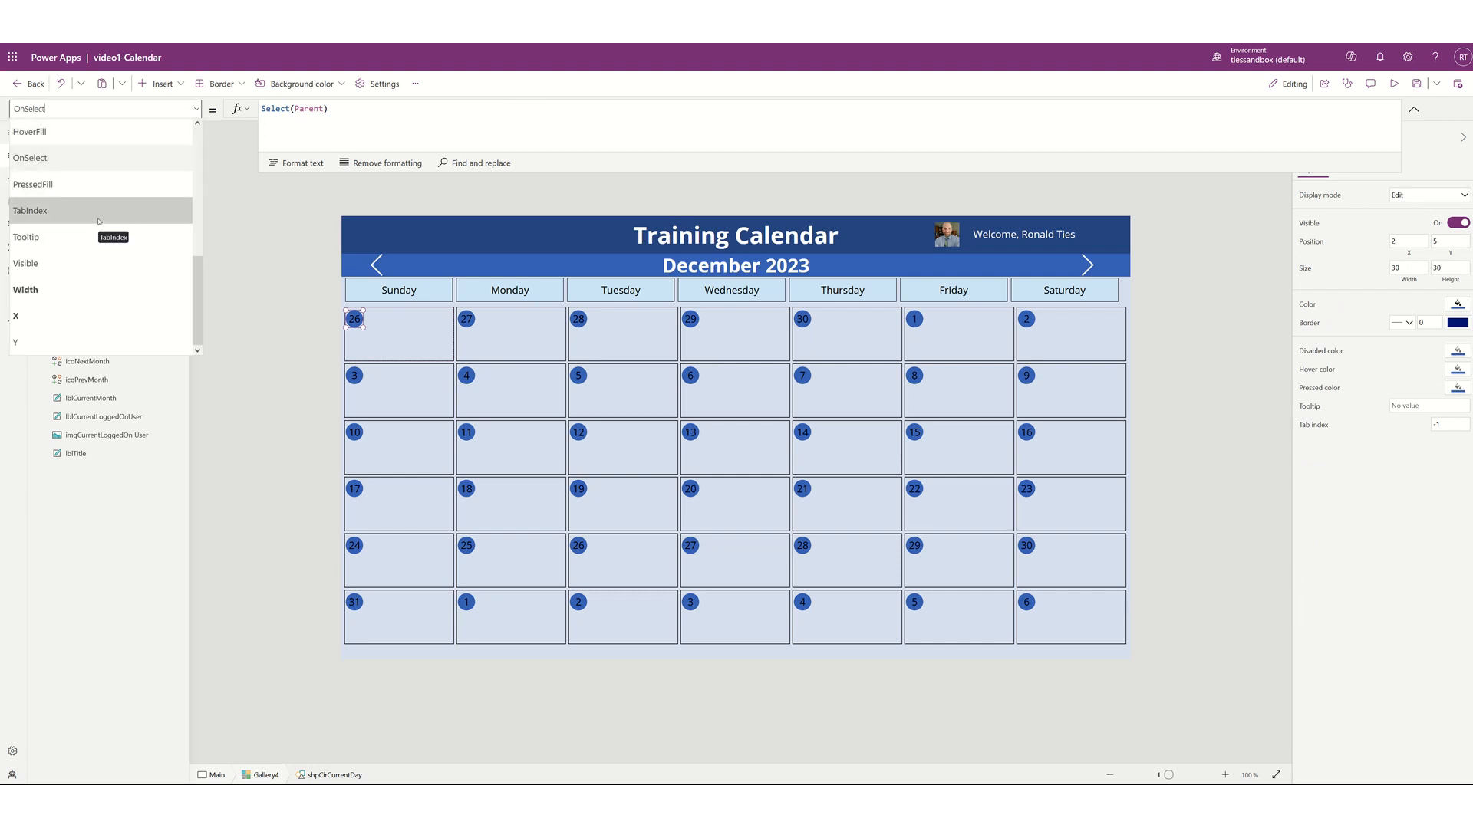
pyautogui.click(90, 262)
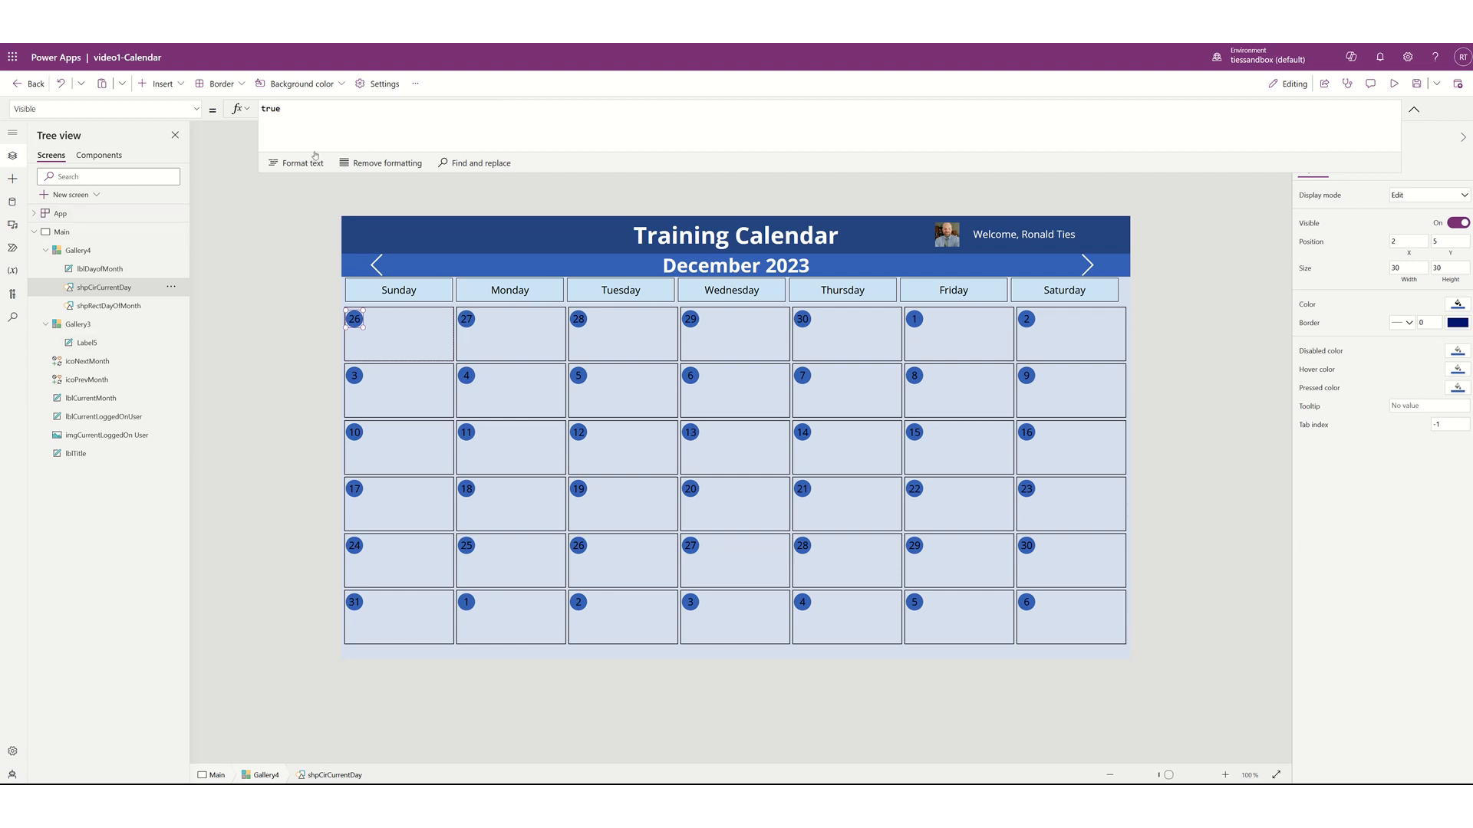
pyautogui.click(302, 109)
pyautogui.hotkey('ctrl', 'a')
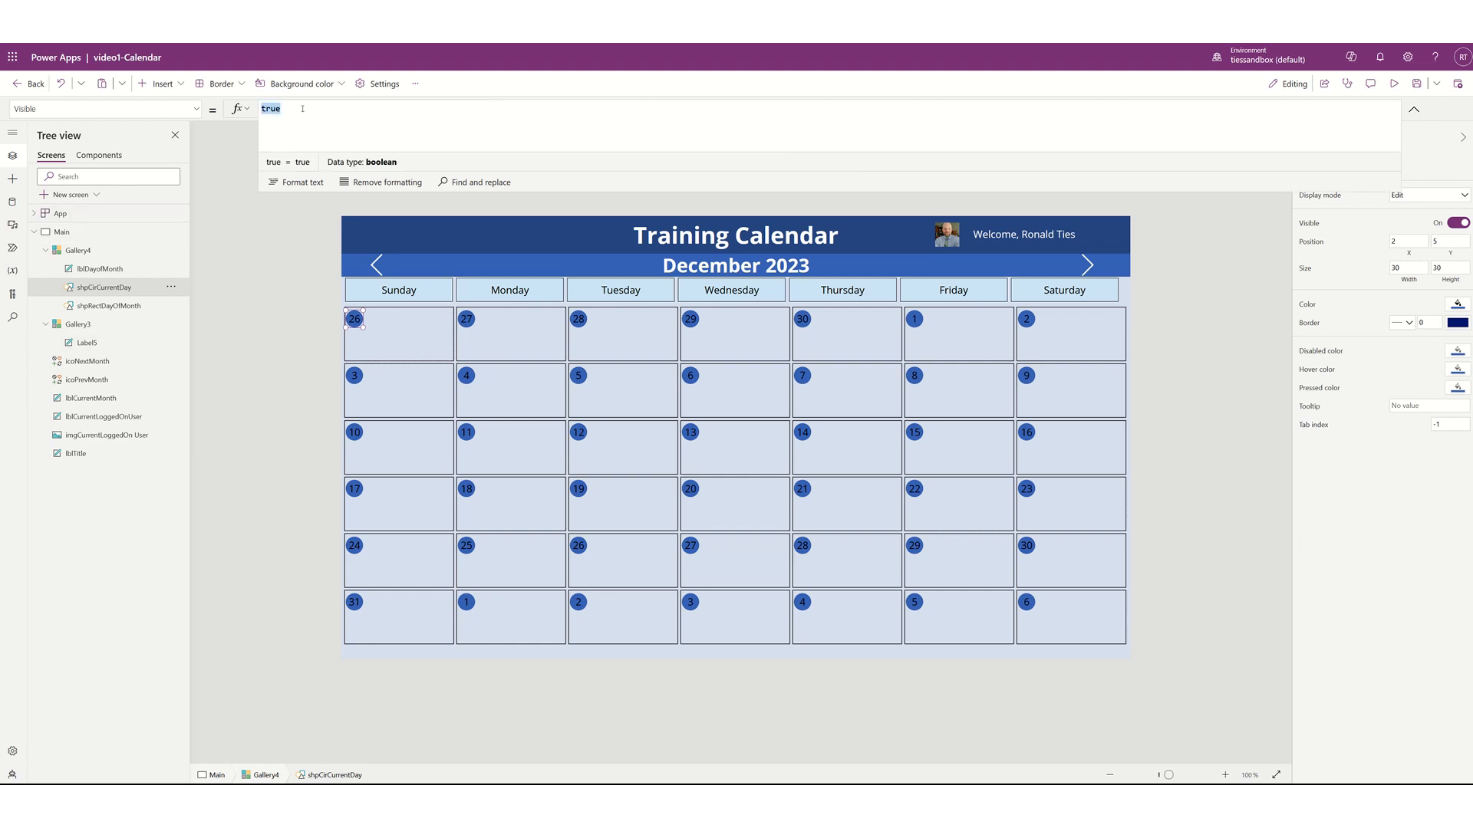
pyautogui.write('If(DateAdd(varFirstDayInView,ThisItem.Value)=varCurrentDate,true,false)')
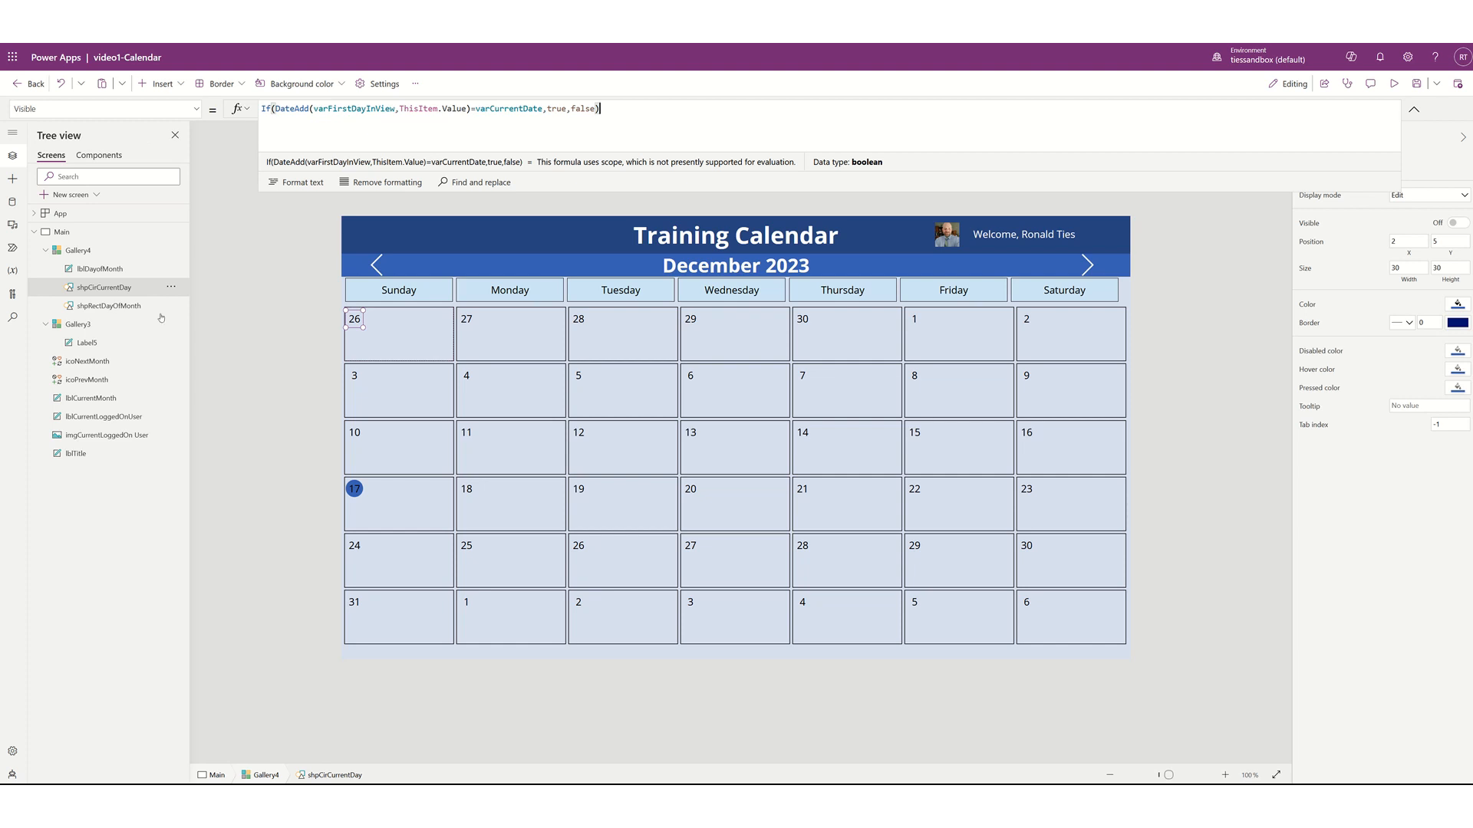
pyautogui.click(112, 269)
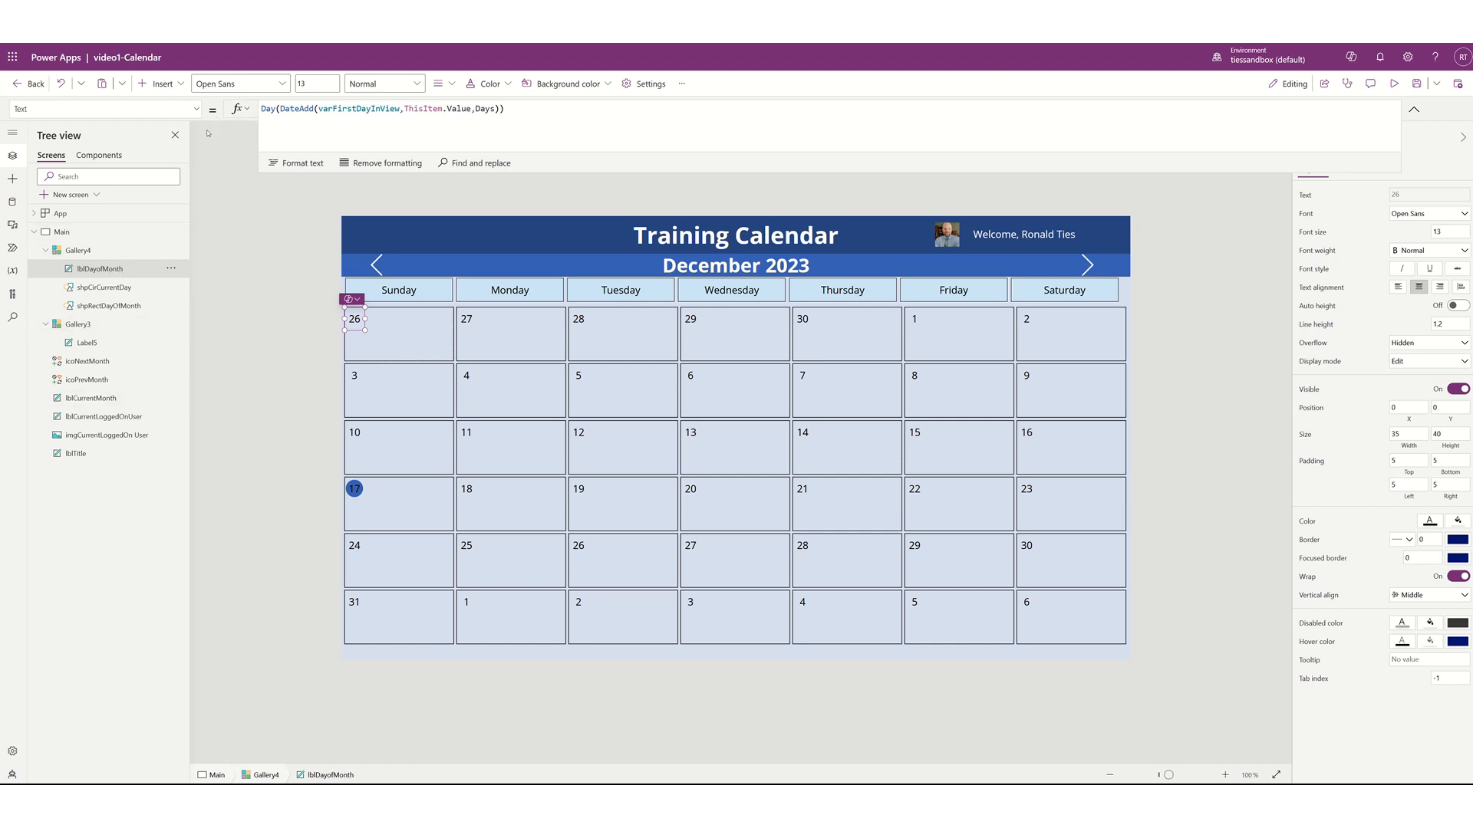
pyautogui.click(111, 288)
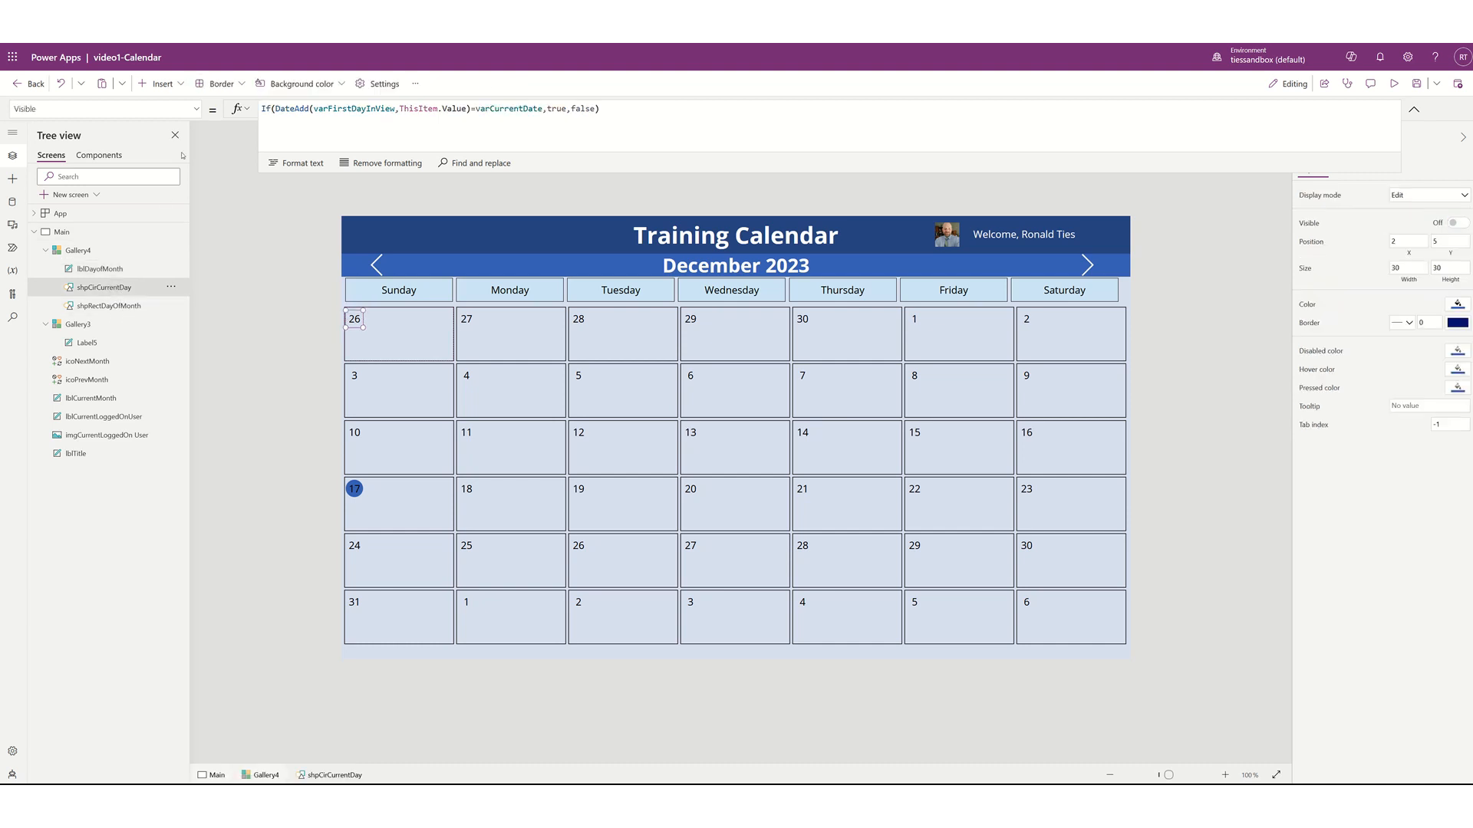
pyautogui.click(197, 114)
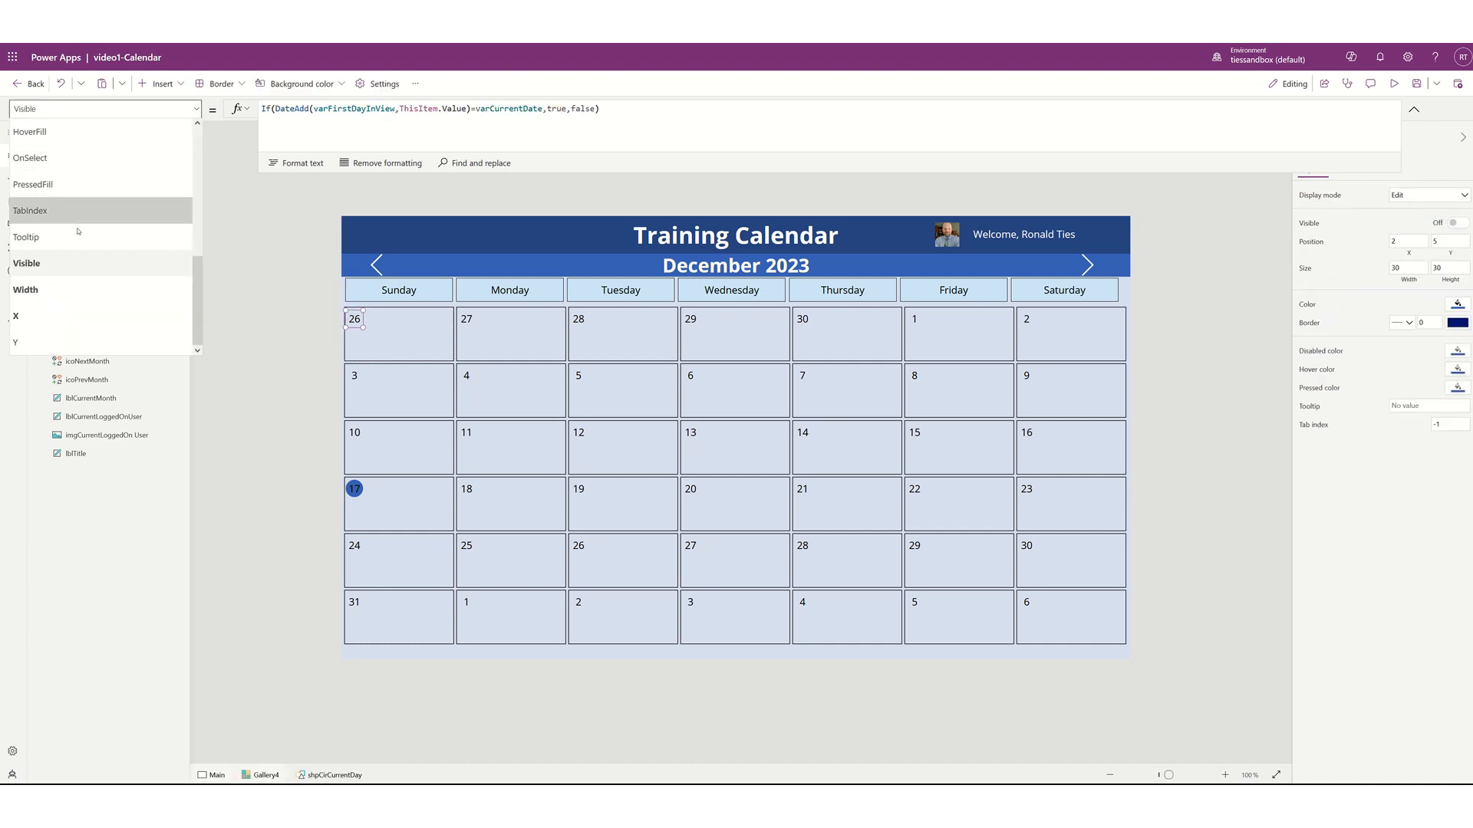
pyautogui.scroll(5, 78, 231)
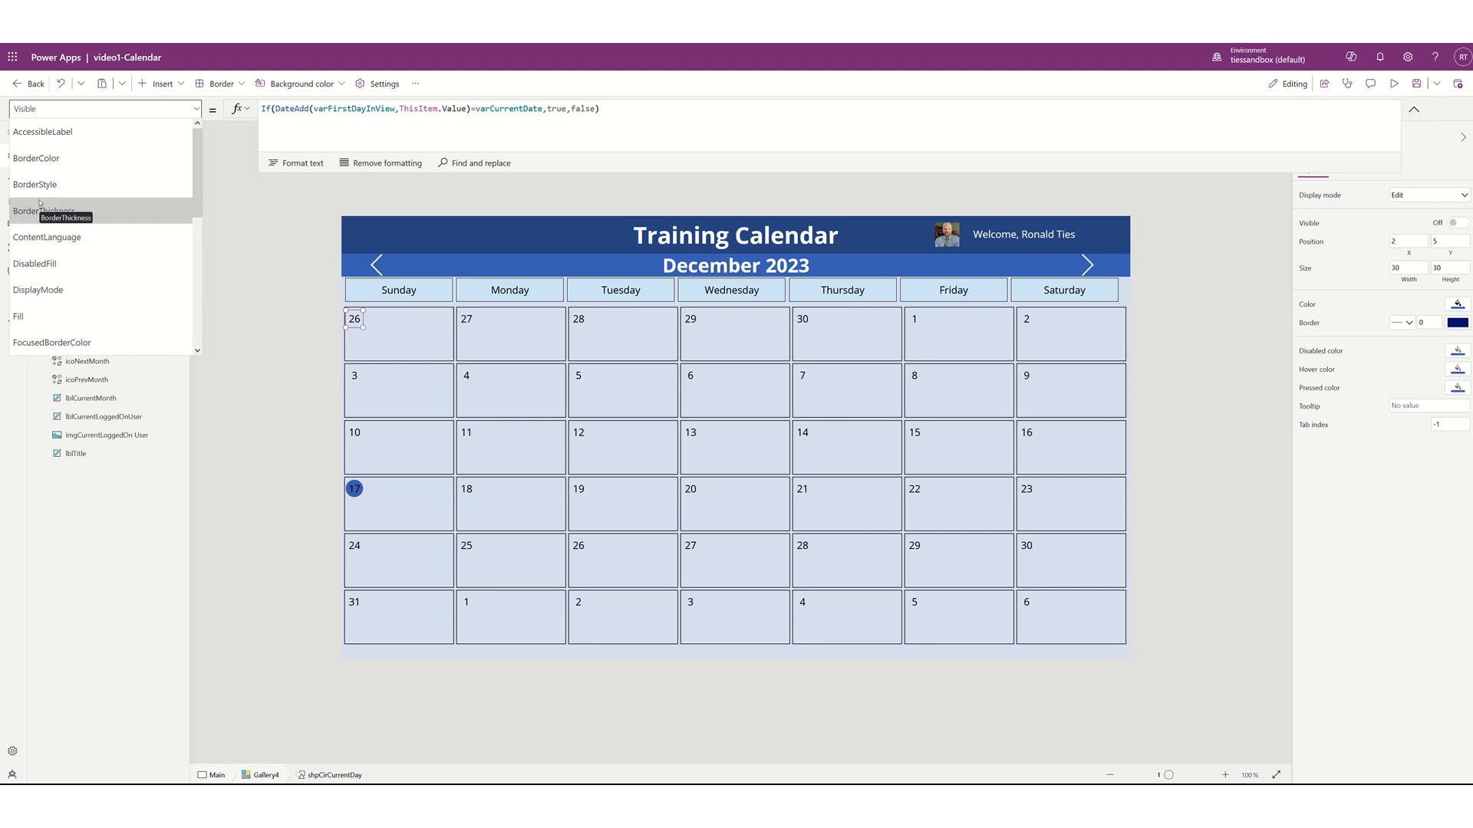
pyautogui.scroll(-5, 132, 260)
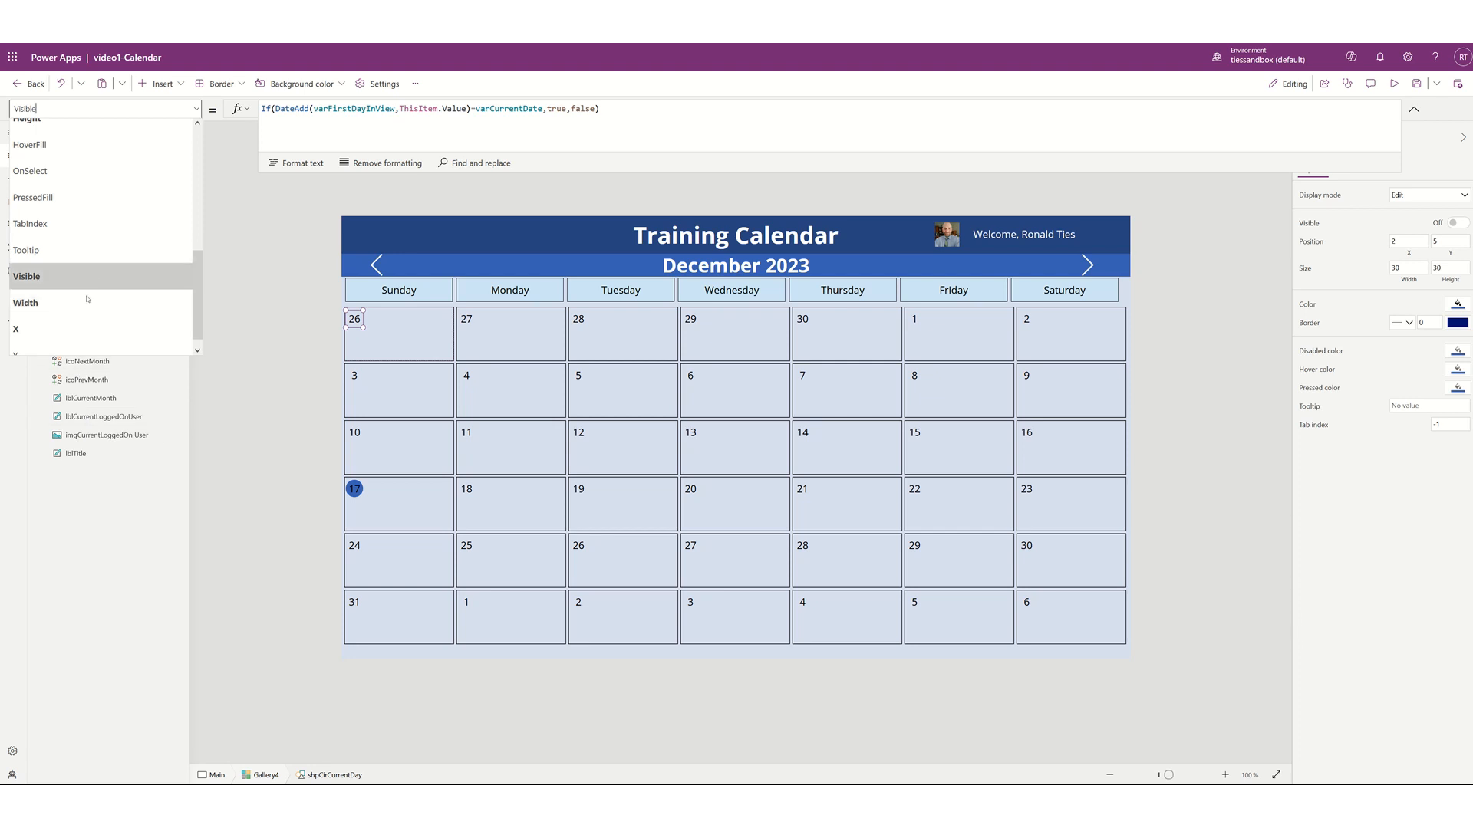
pyautogui.scroll(5, 81, 290)
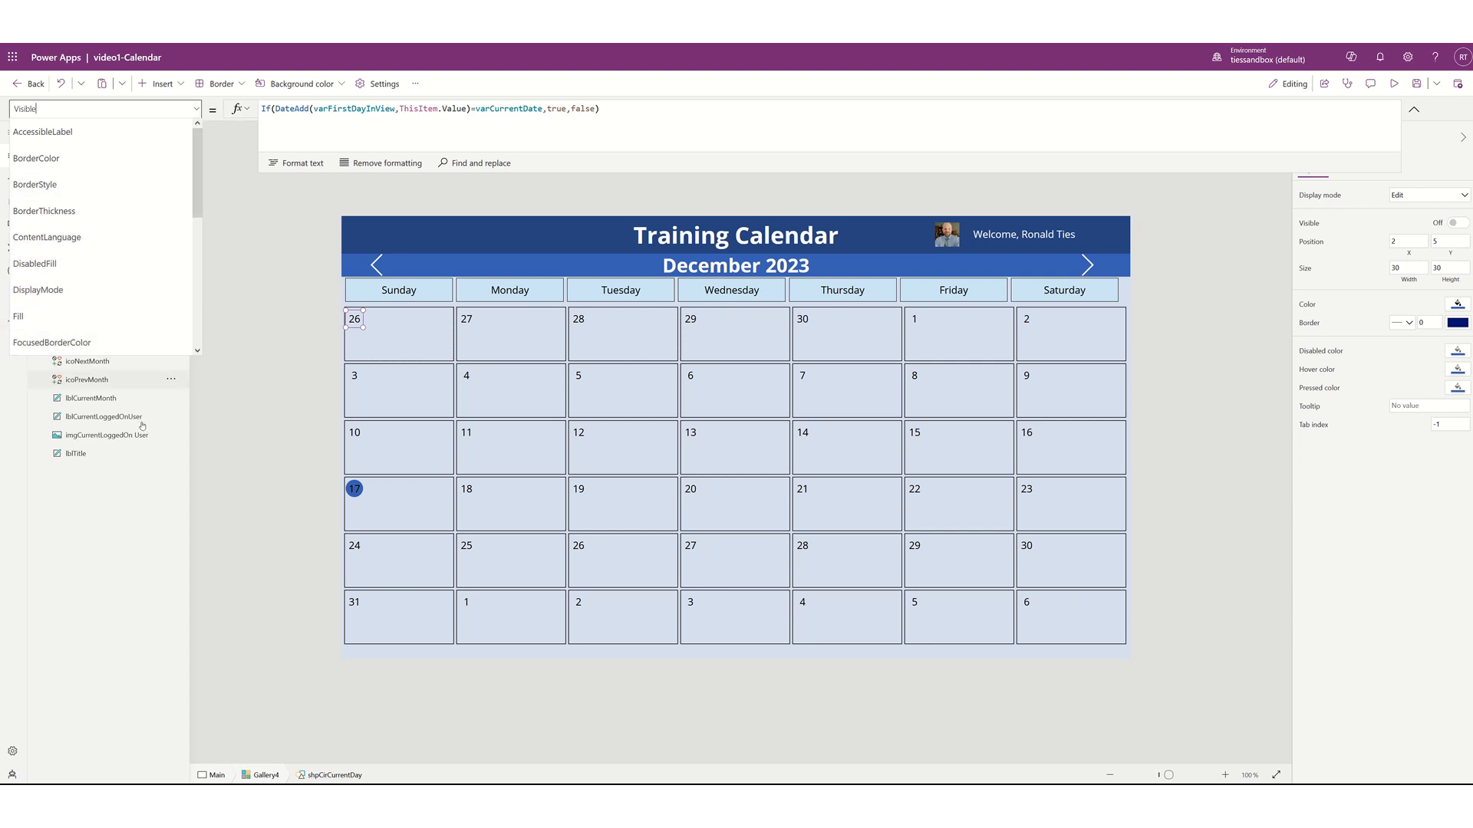
pyautogui.click(100, 535)
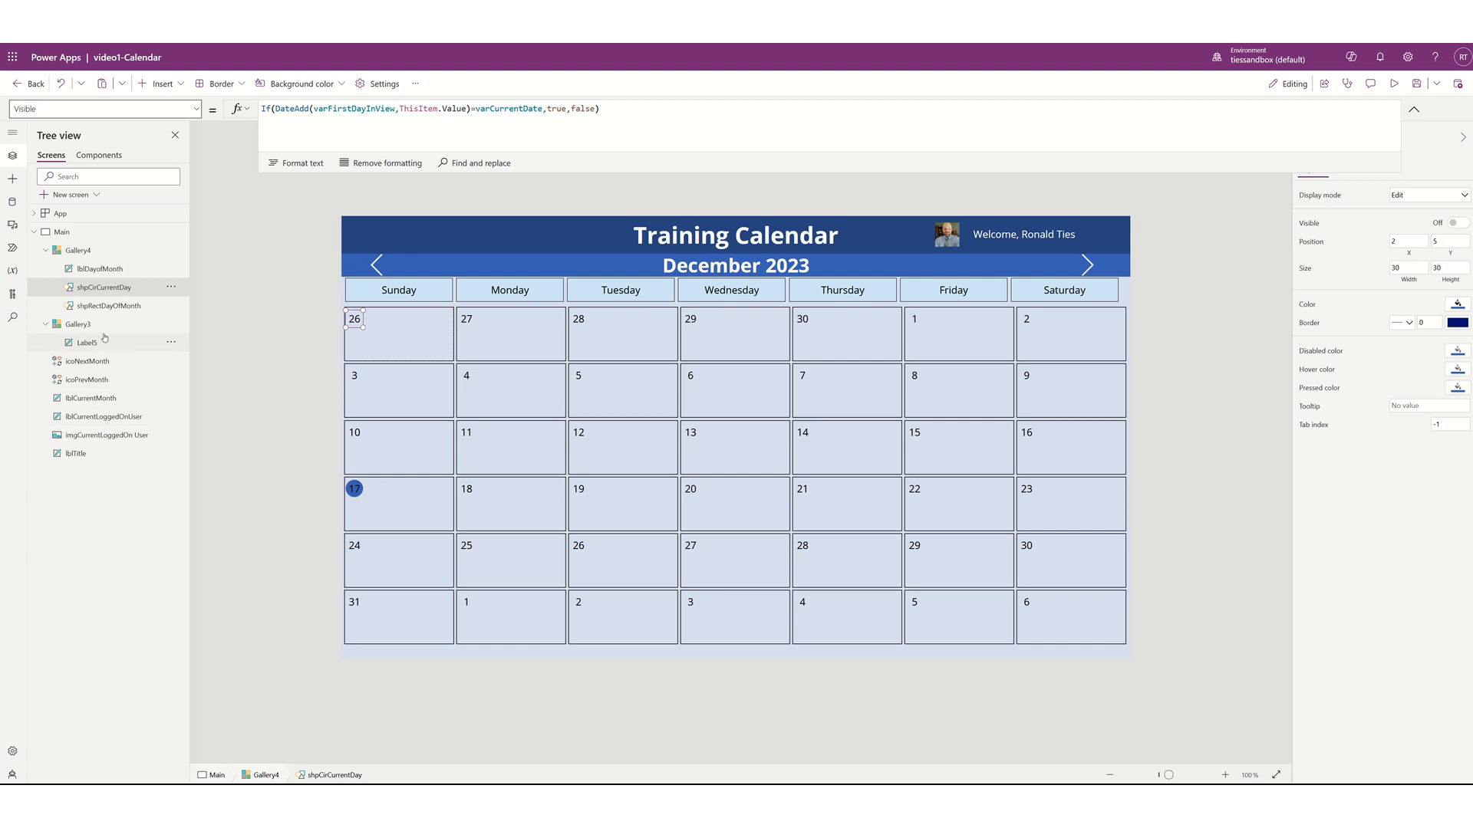
# Set the day number label's Color property to the formula If(icoCircleCurrentDay.Visible,Color.White,Color.Black)
pyautogui.click(101, 270)
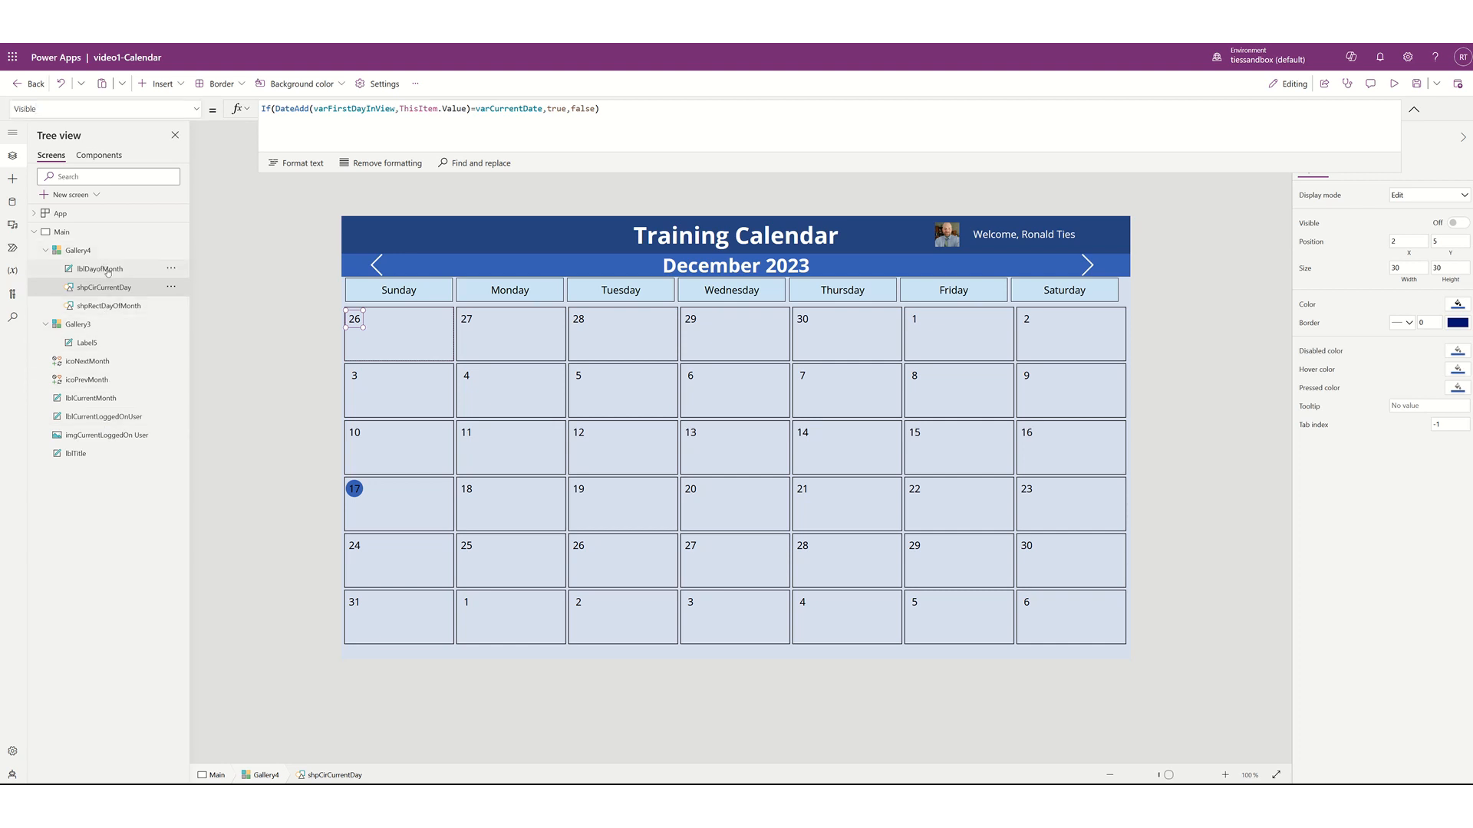
pyautogui.click(197, 109)
pyautogui.scroll(5, 72, 232)
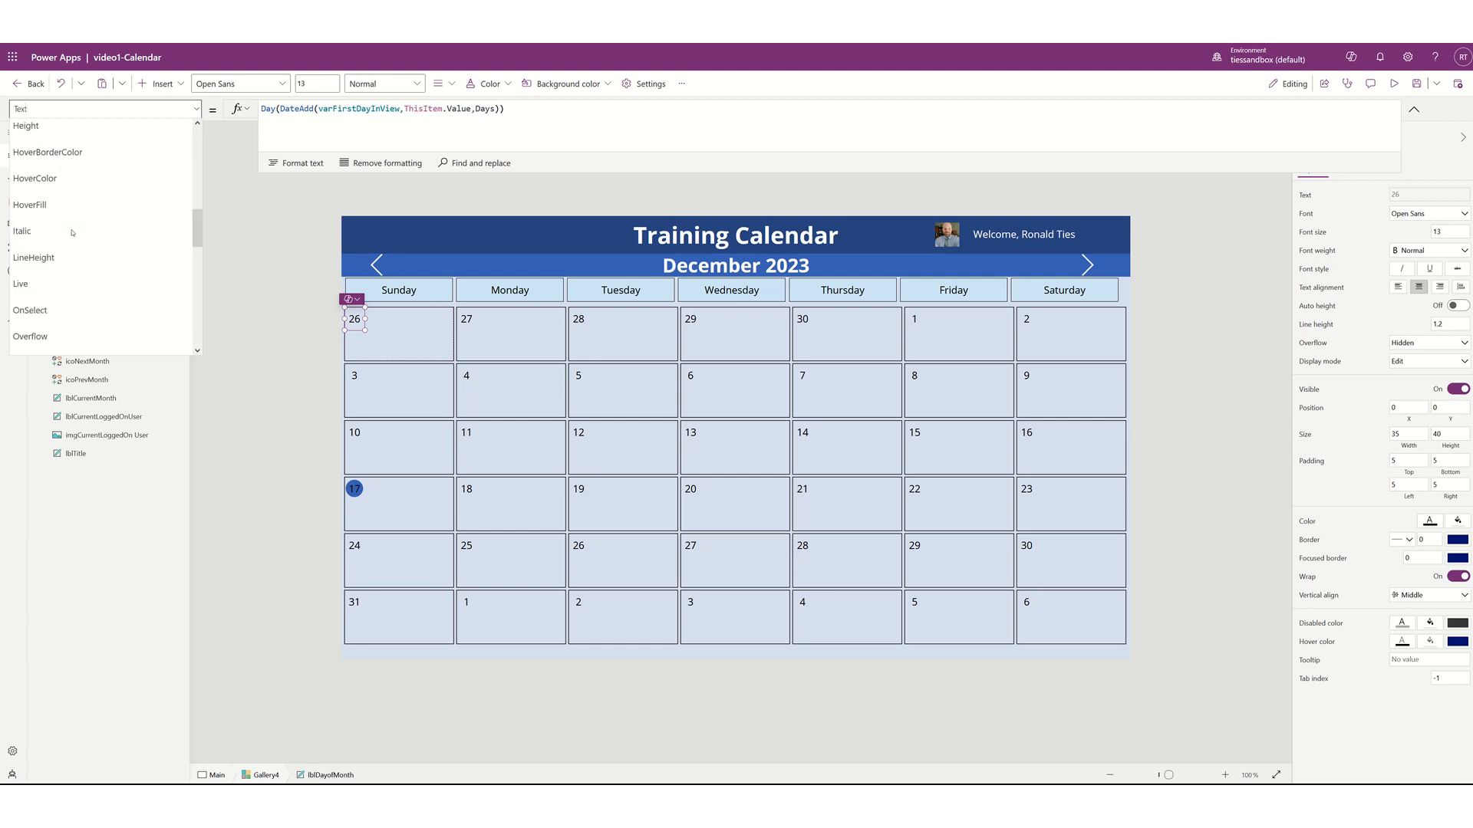
pyautogui.scroll(5, 72, 232)
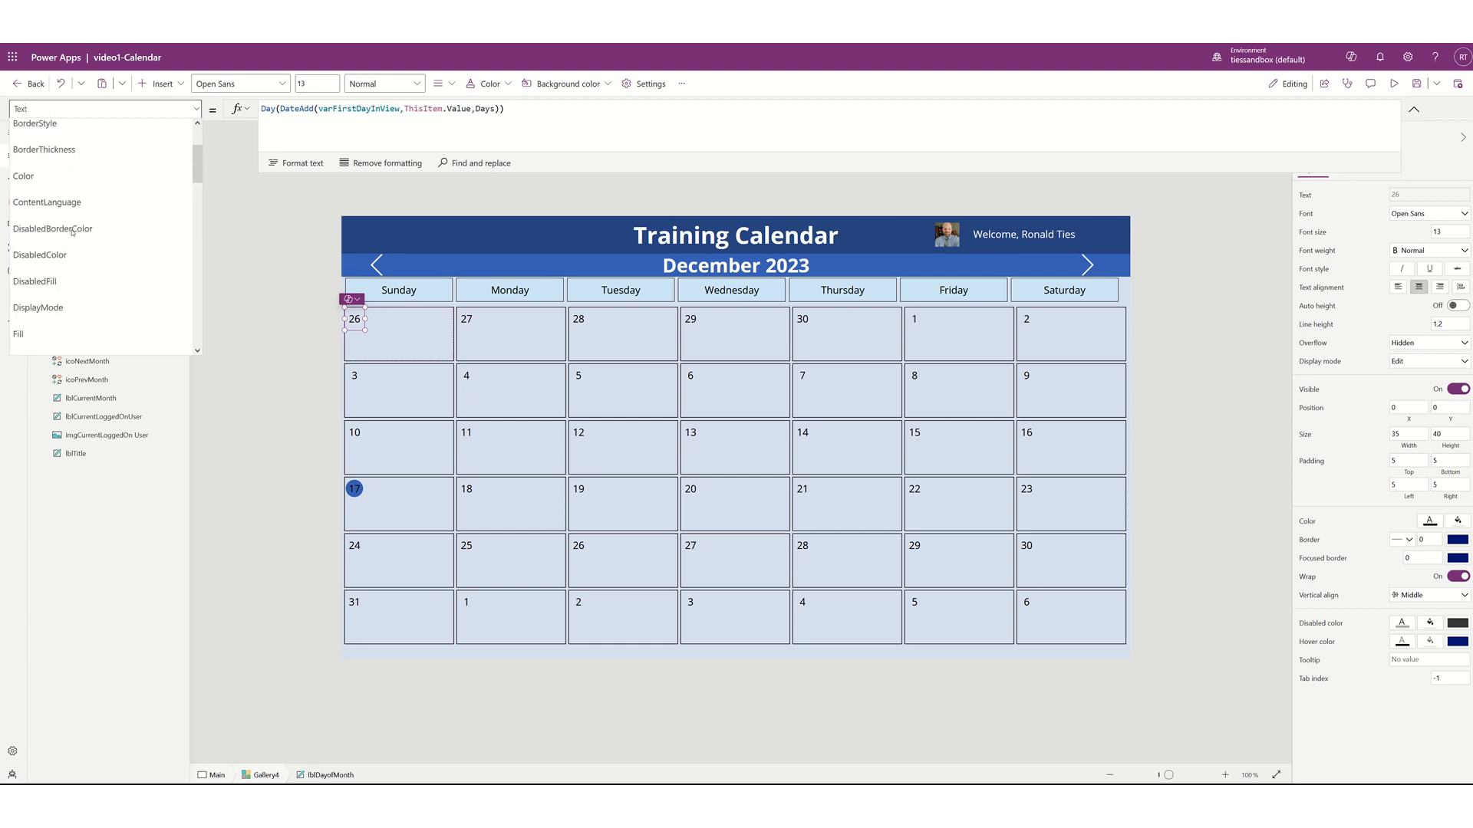
pyautogui.click(63, 184)
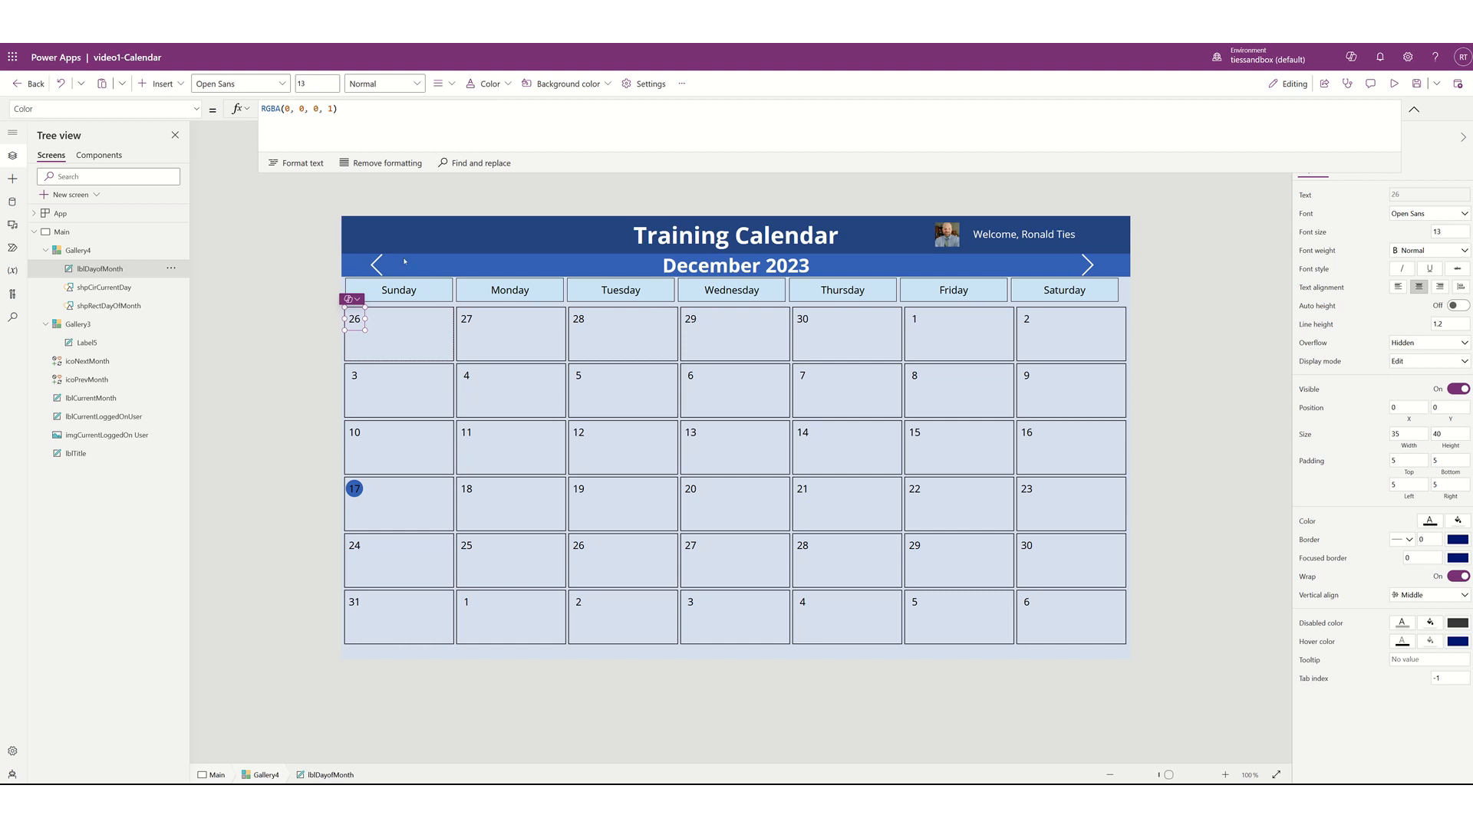
pyautogui.tripleClick(385, 115)
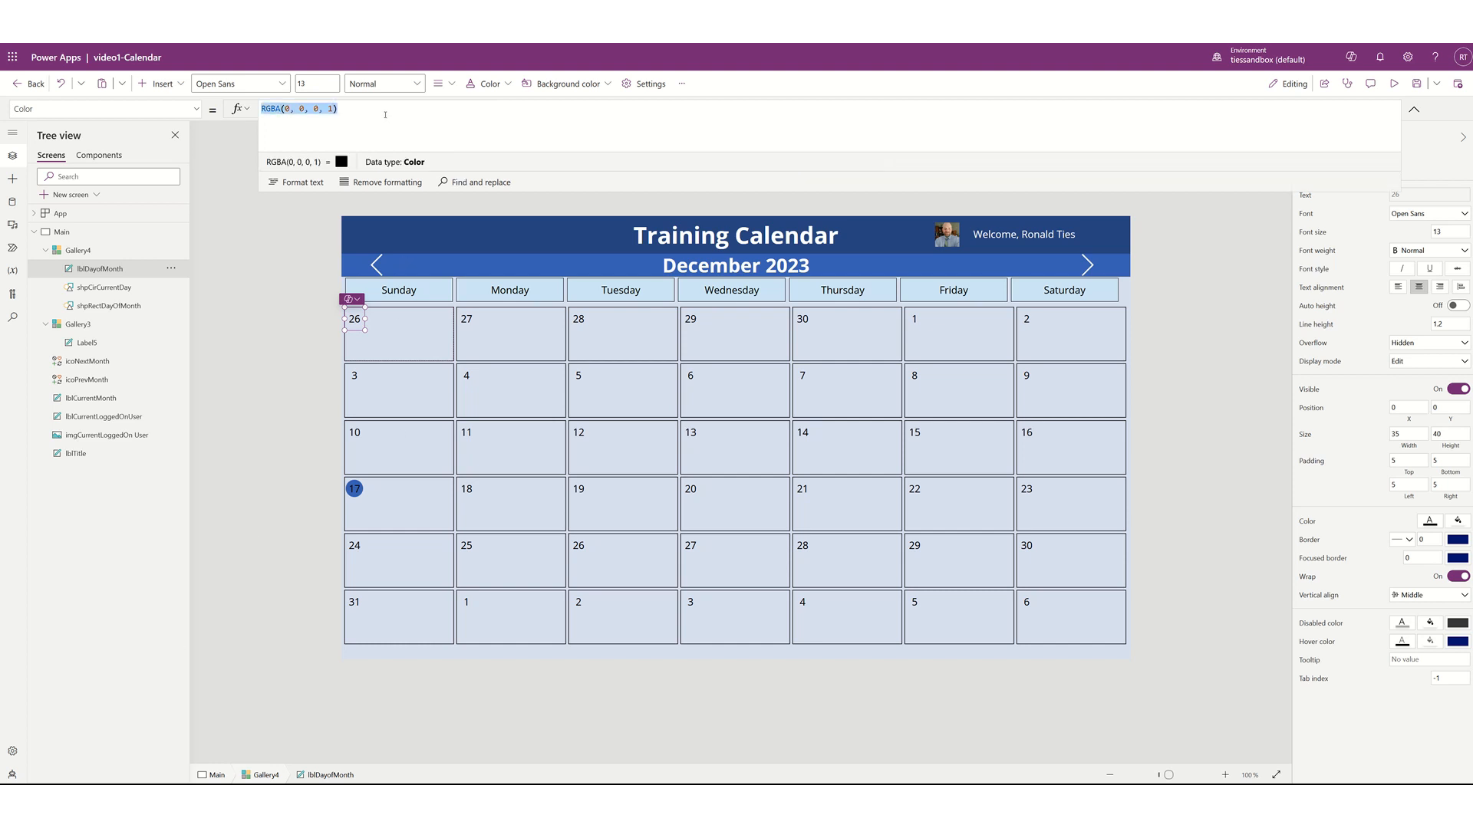
pyautogui.write('If(icoCircleCurrentDay.Visible,Color.White,Color.Black)')
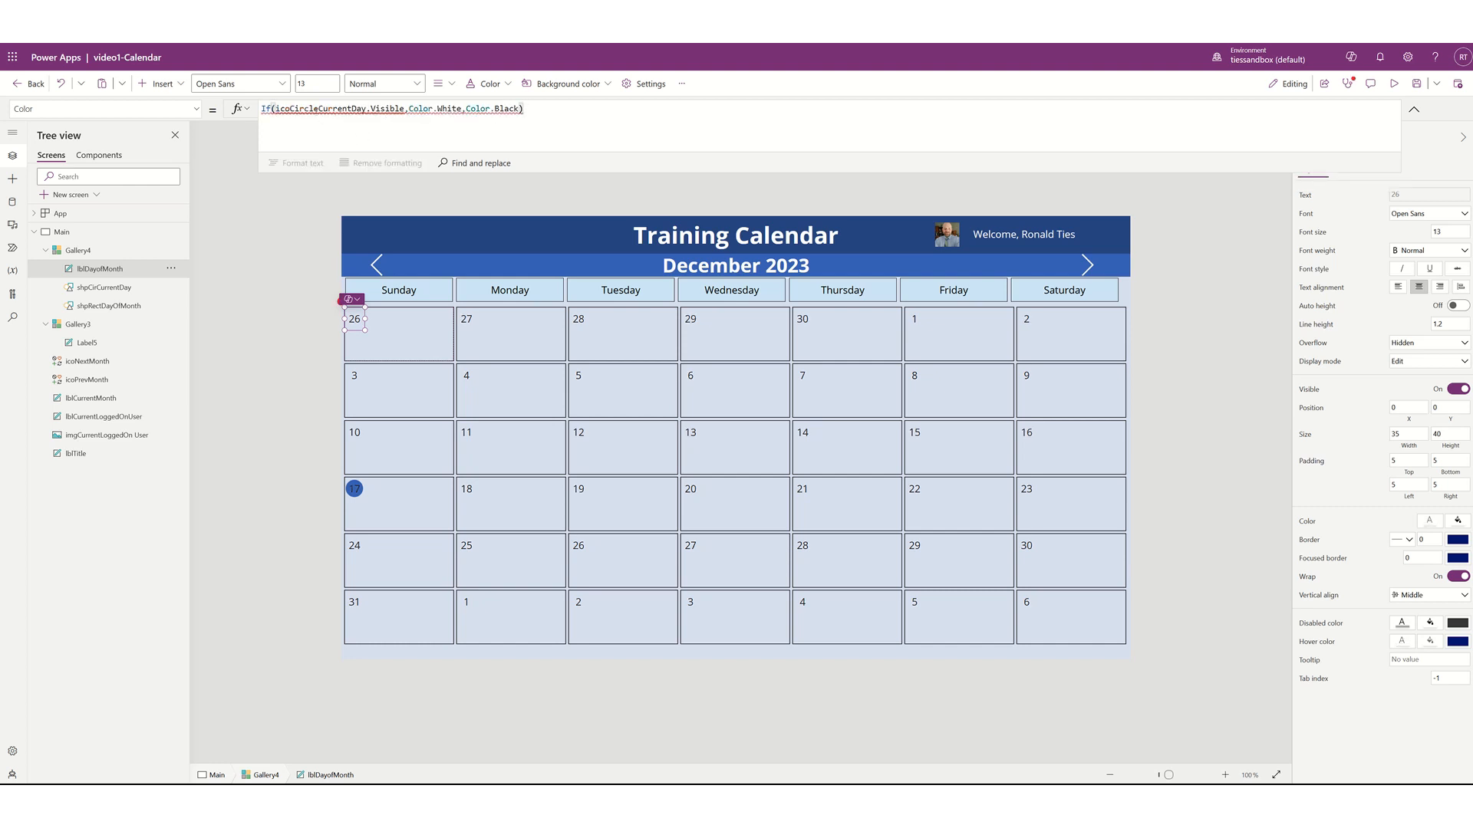
# Replace icoCircleCurrentDay with shpCirCurrentDay in the Color formula of the day number label lblDayofMonth
pyautogui.moveTo(316, 112)
pyautogui.doubleClick(102, 289)
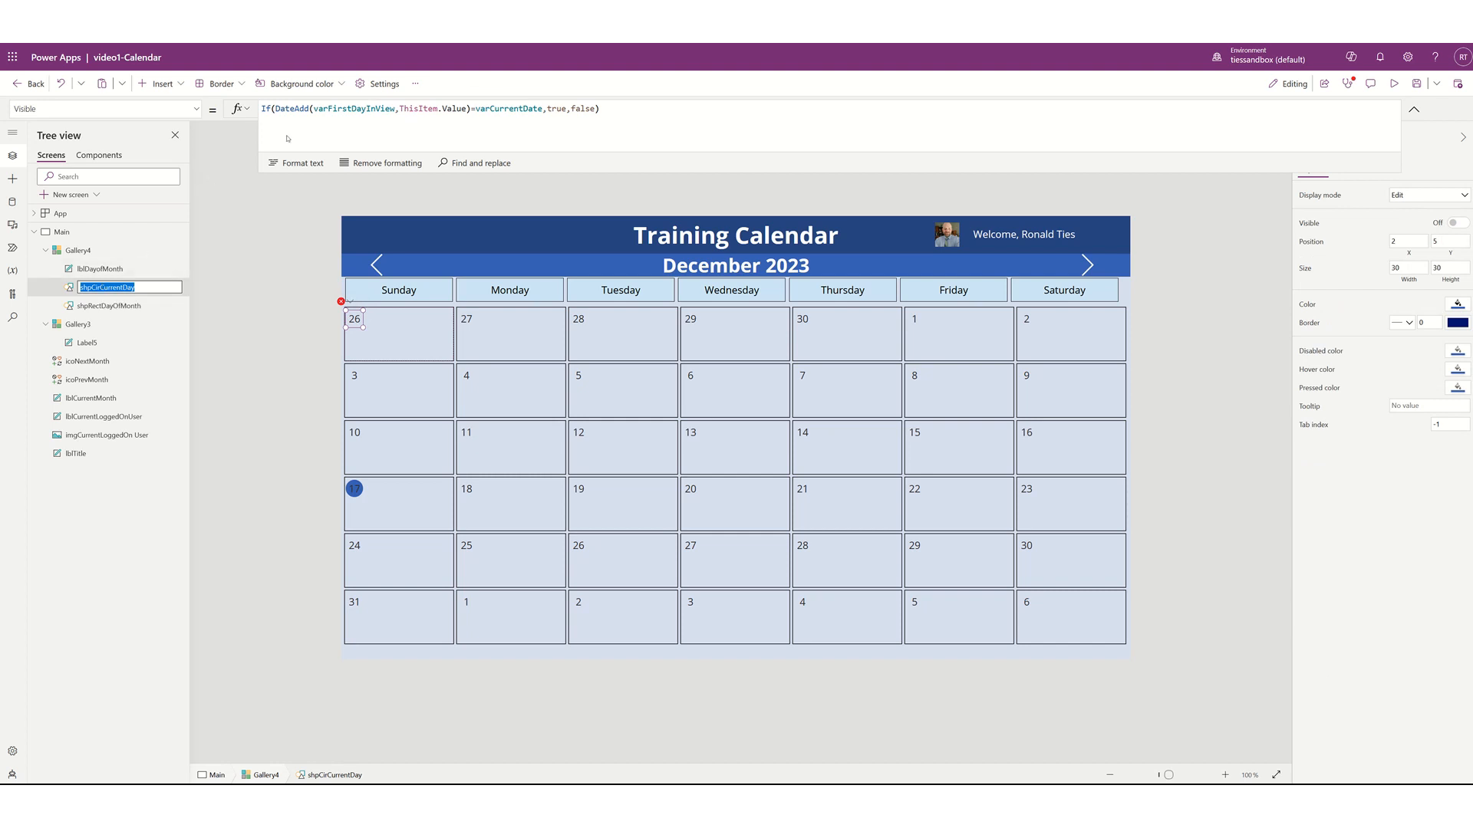
pyautogui.click(110, 271)
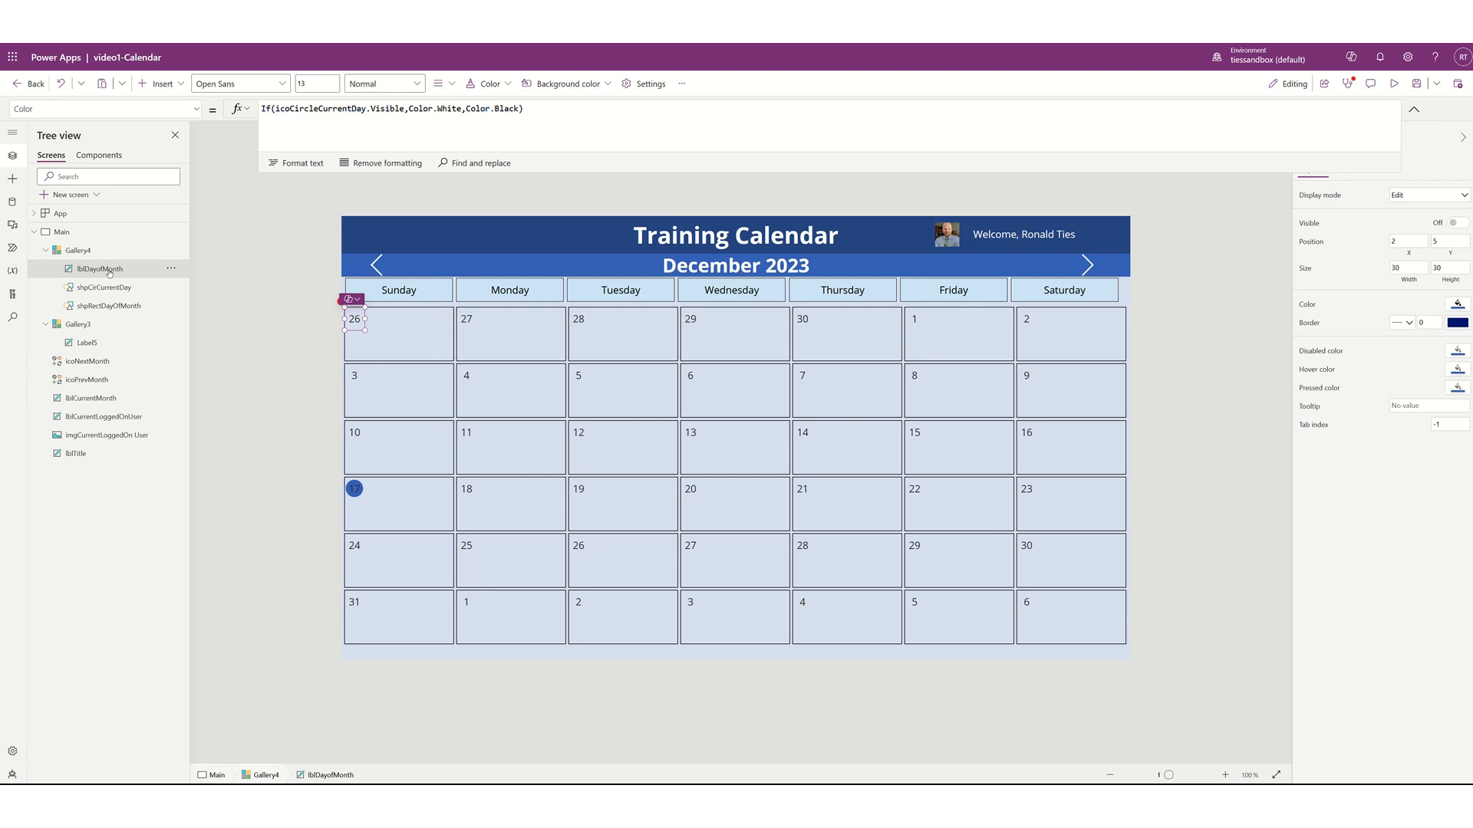
pyautogui.doubleClick(296, 108)
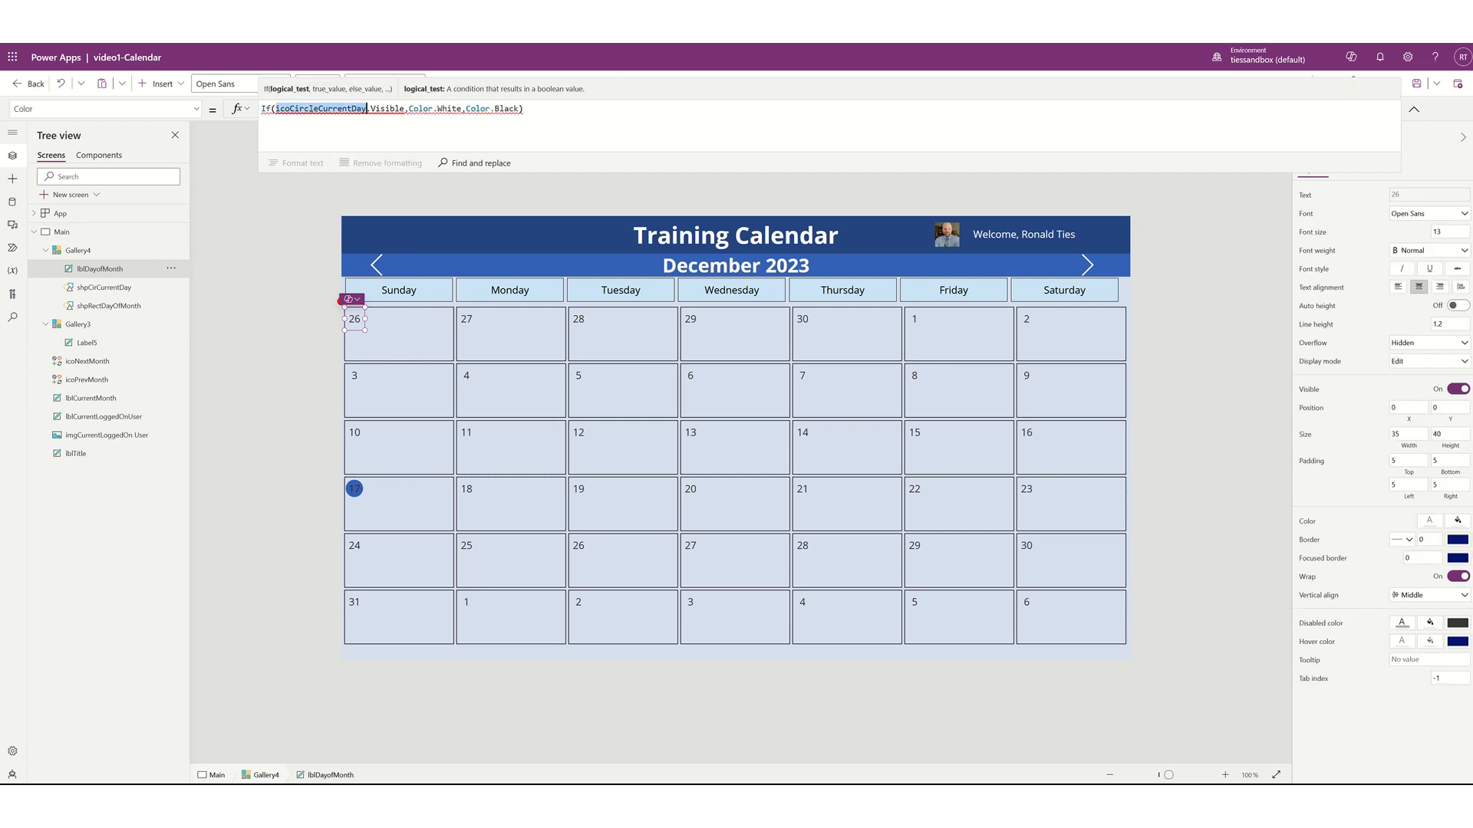
pyautogui.write('shpCirCurrentDay')
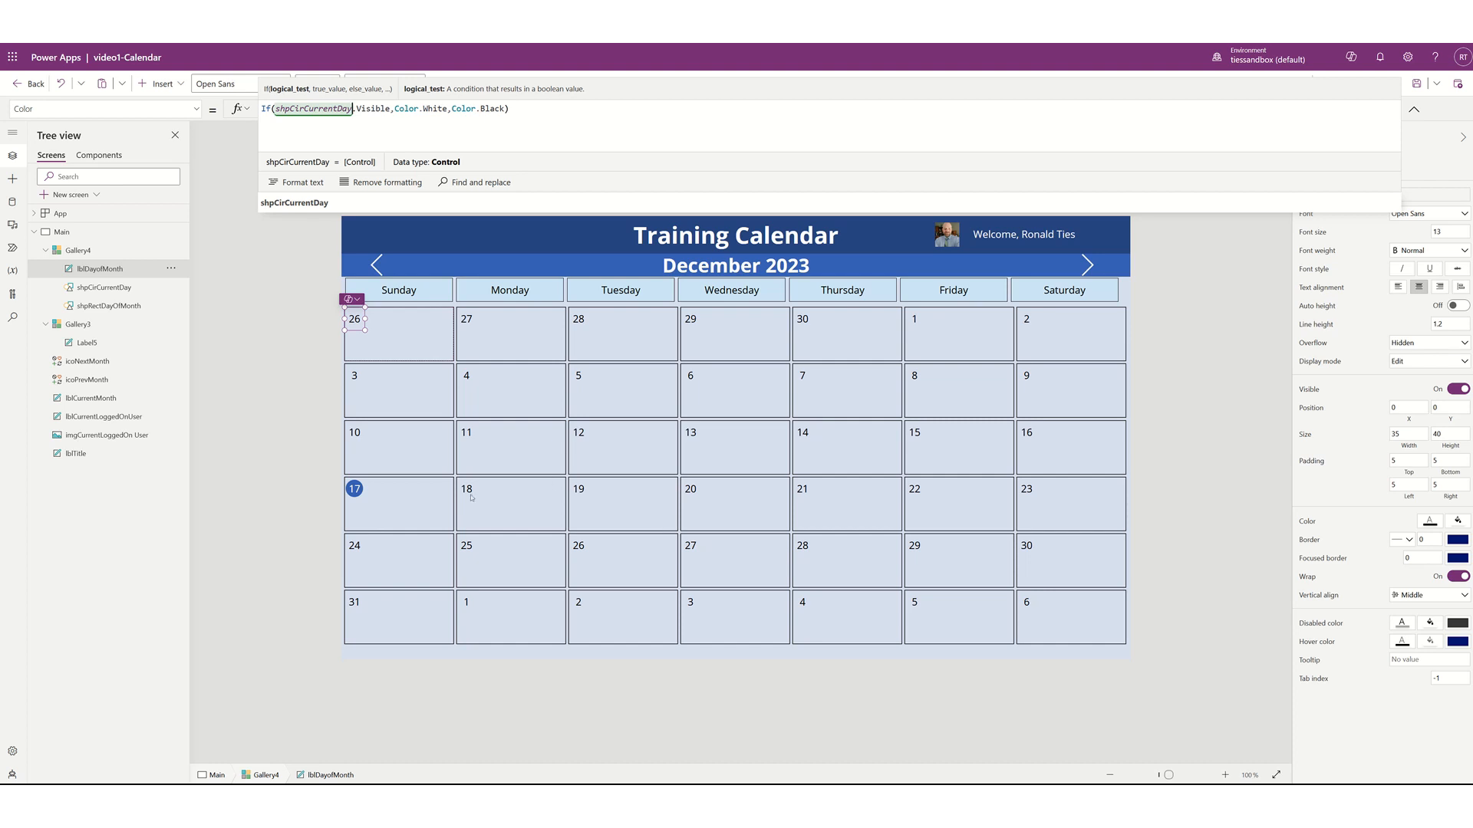
# Set the Fill property of the day cell rectangle shpRectDayOfMonth to the formula If(Abs(lblDayOfMonth.Text-ThisItem.Value)>10,Color.Gray,Color.White)
pyautogui.click(422, 347)
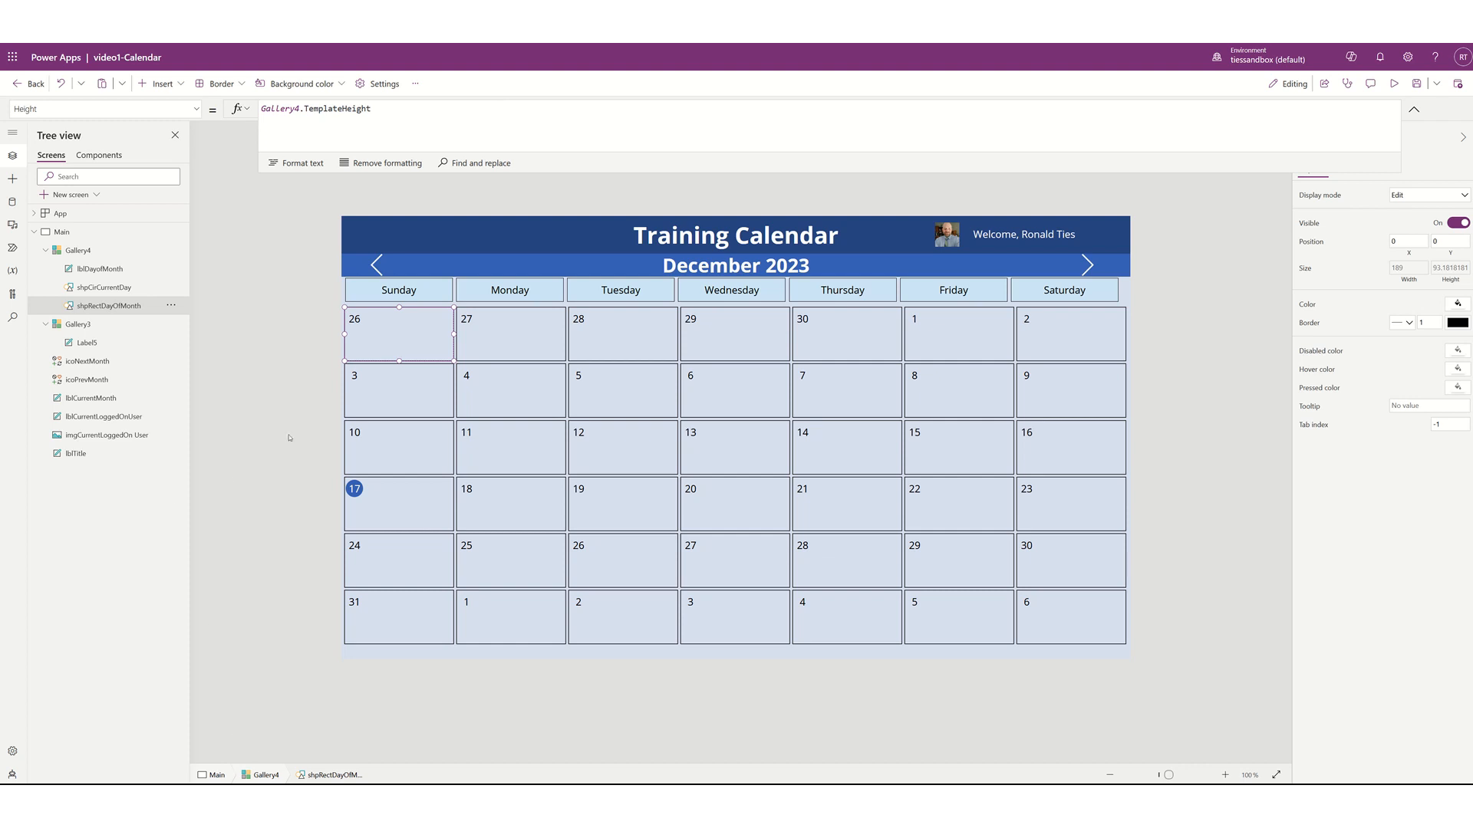
pyautogui.click(196, 108)
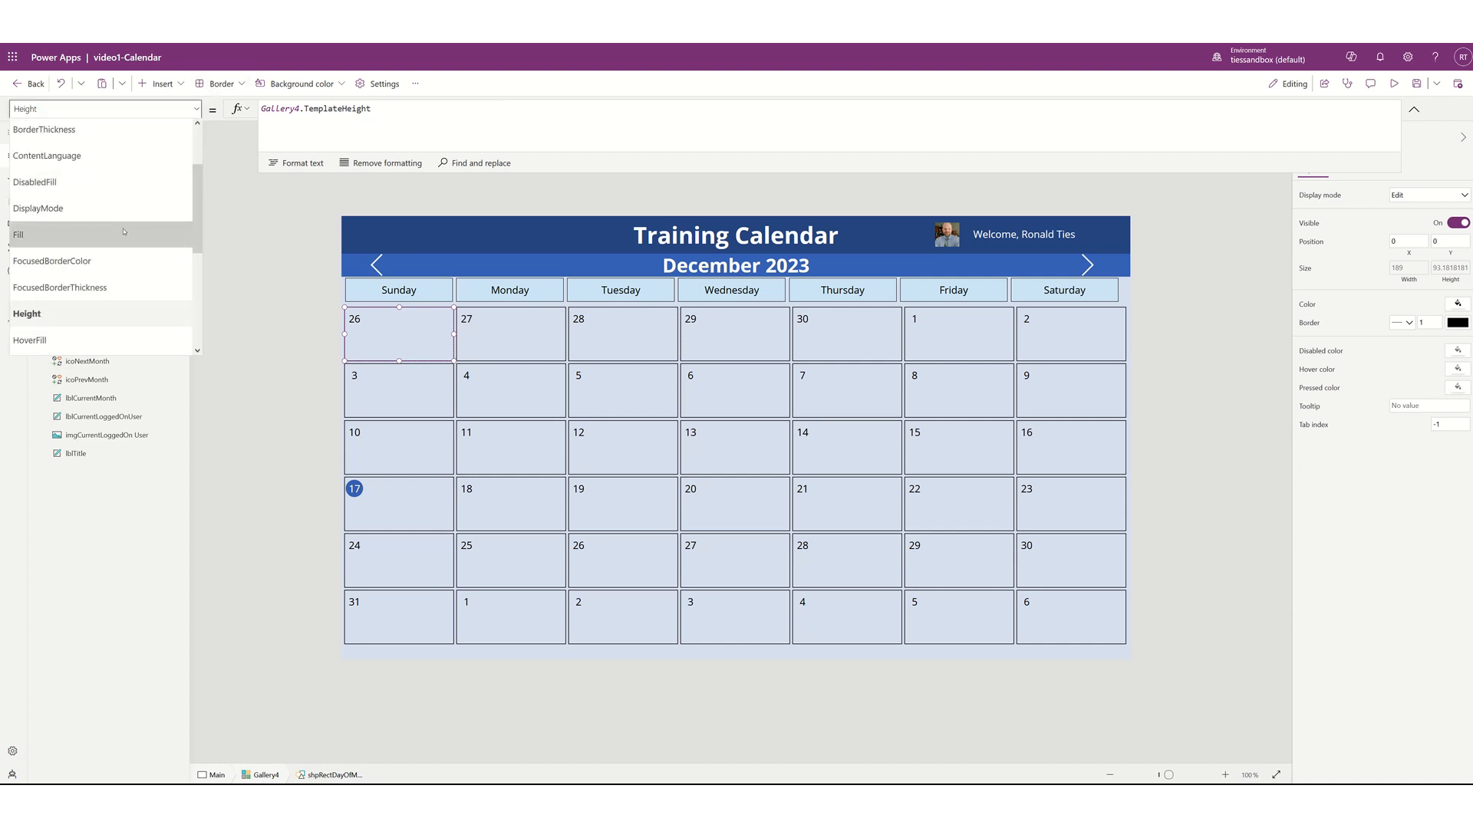
pyautogui.click(127, 237)
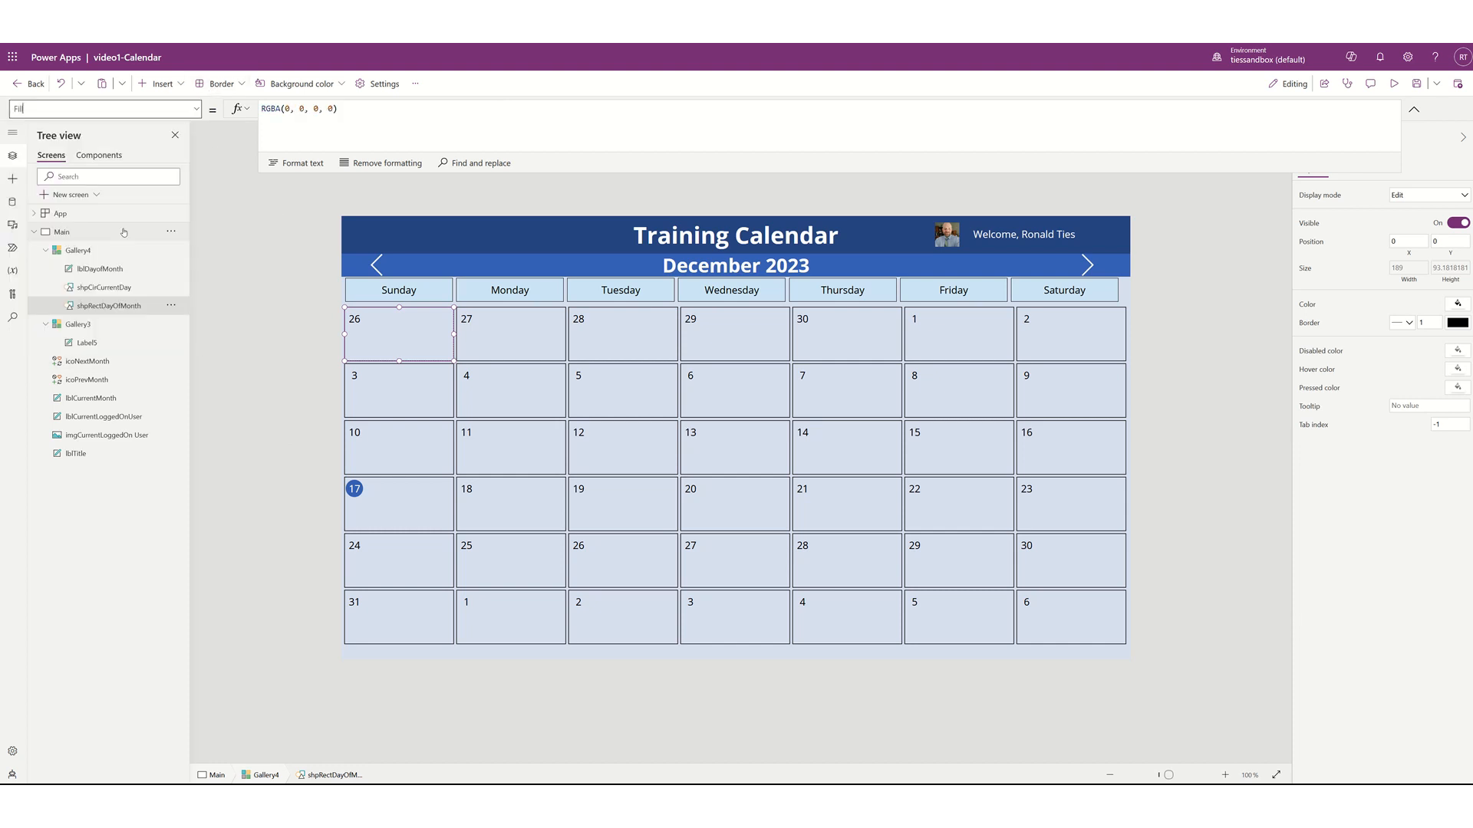
pyautogui.click(358, 109)
pyautogui.hotkey('ctrl', 'a')
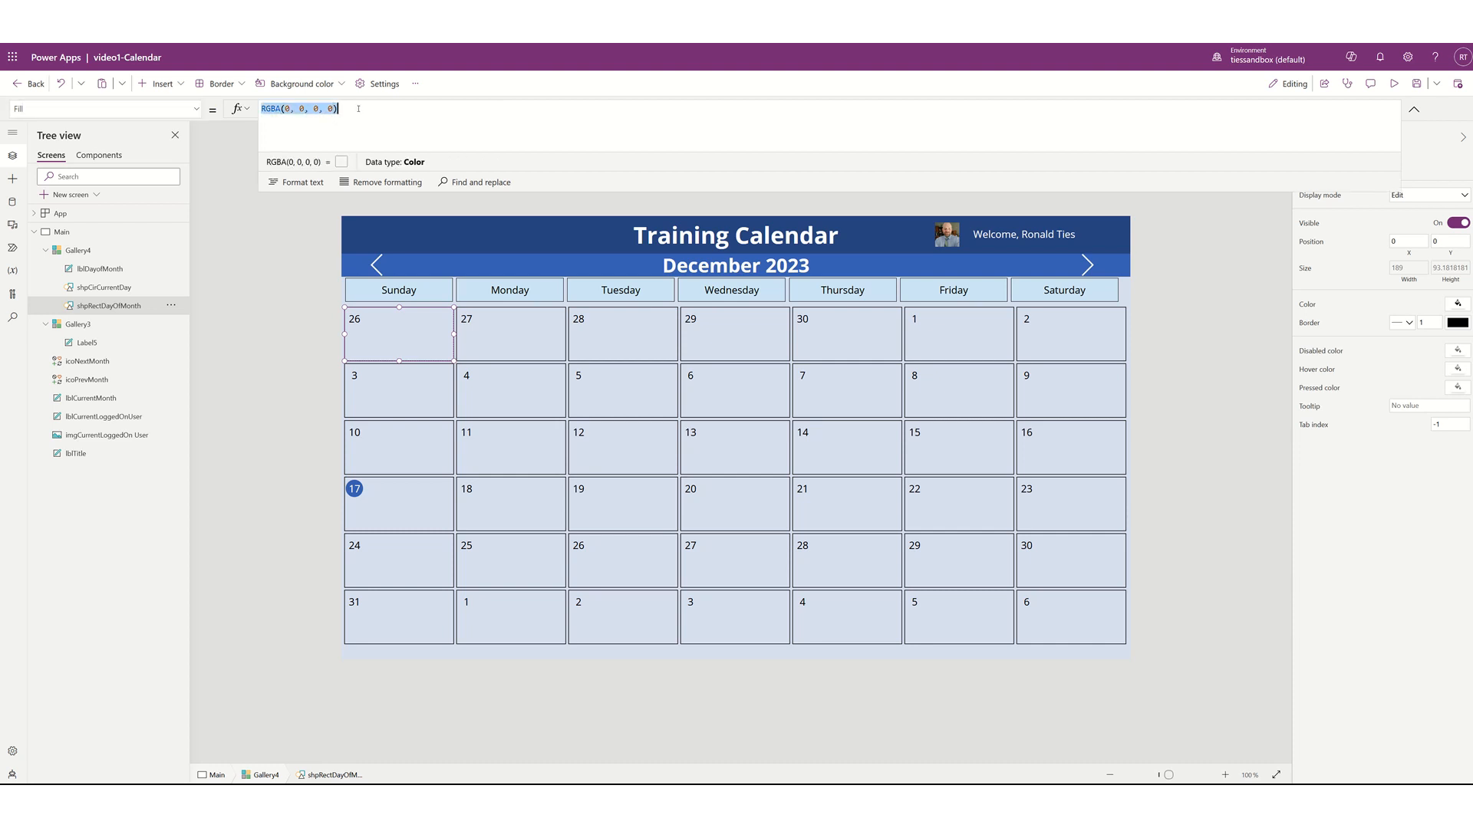
pyautogui.write('If(Abs(lblDayOfMonth.Text-ThisItem.Value)>10,Color.Gray,Color.White)')
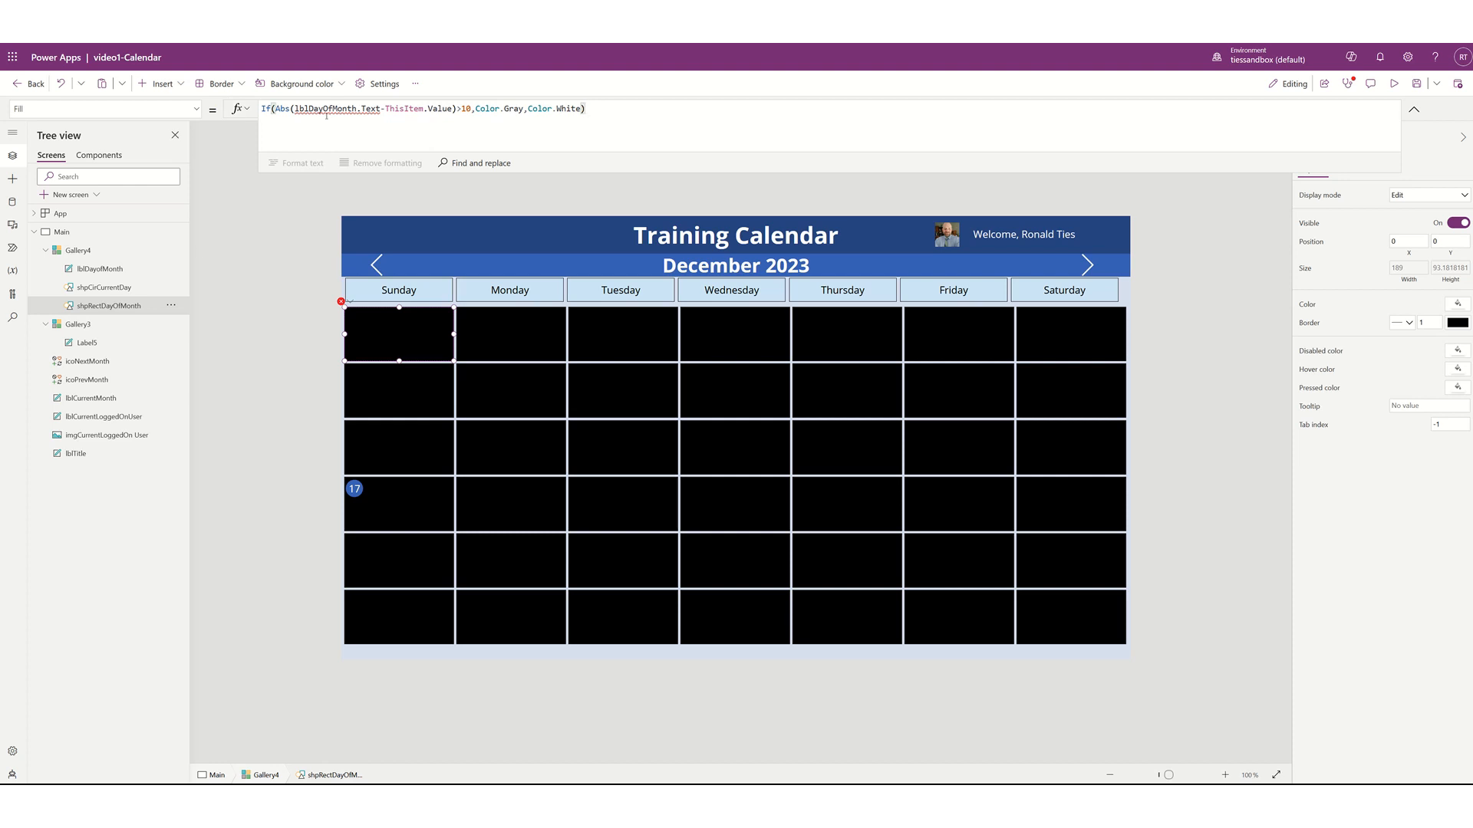
# Try to replace the lblDayOfMonth reference in the rectangle's Fill formula with the control name shpRectDayOfMonth
pyautogui.doubleClick(132, 306)
pyautogui.hotkey('ctrl', 'c')
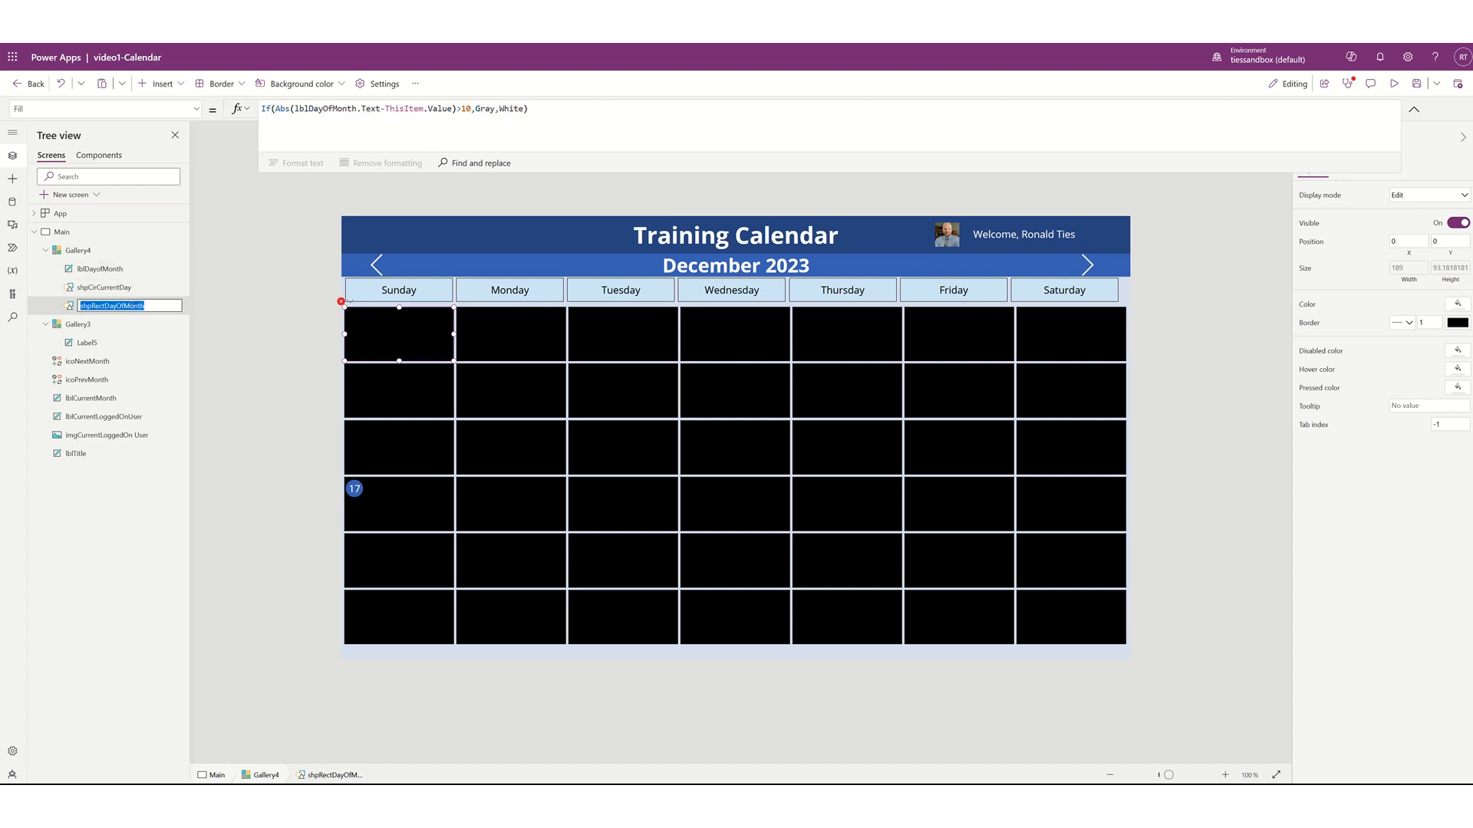
pyautogui.click(337, 108)
pyautogui.doubleClick(337, 108)
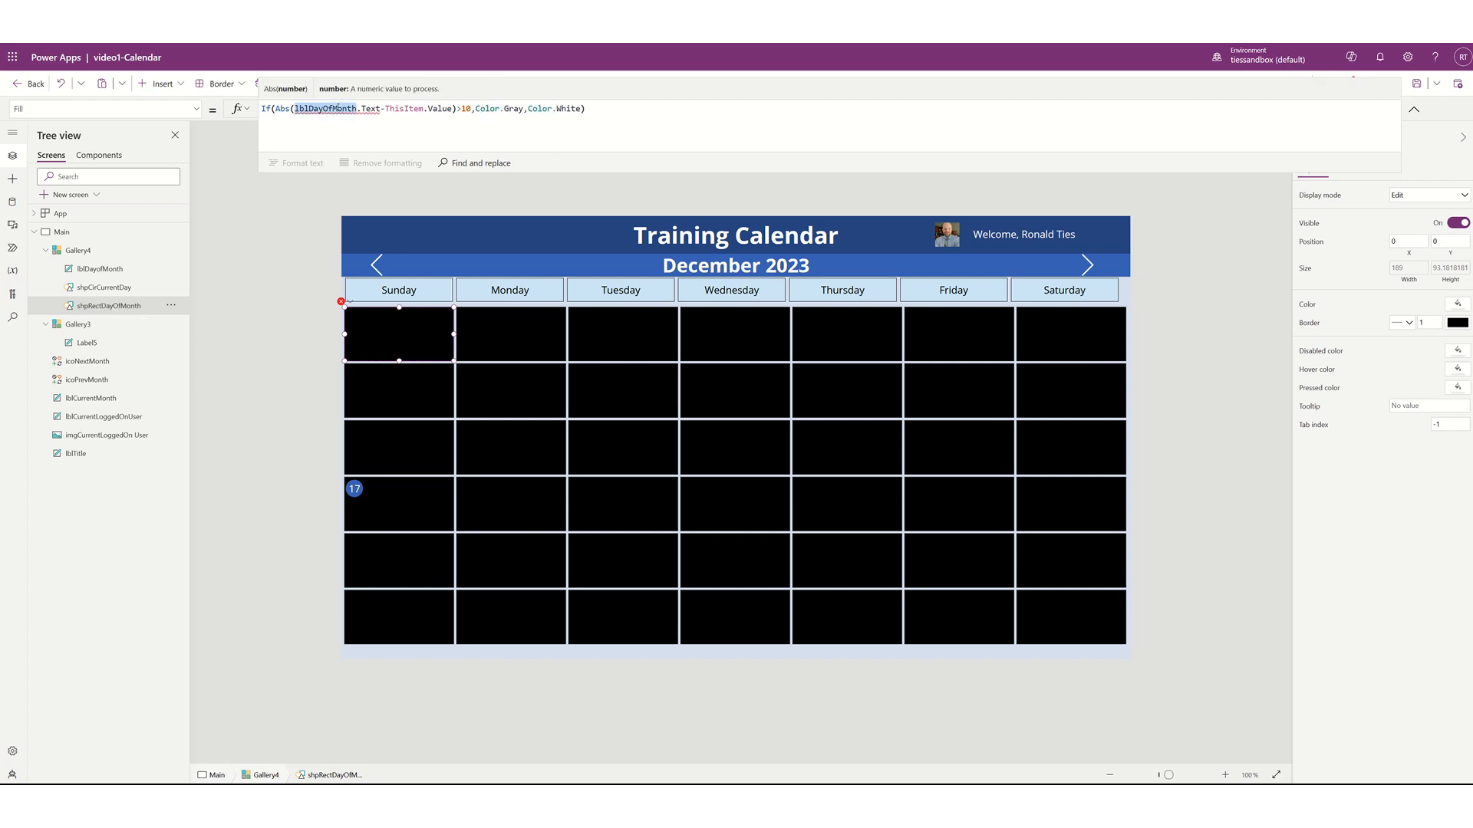
pyautogui.hotkey('ctrl', 'v')
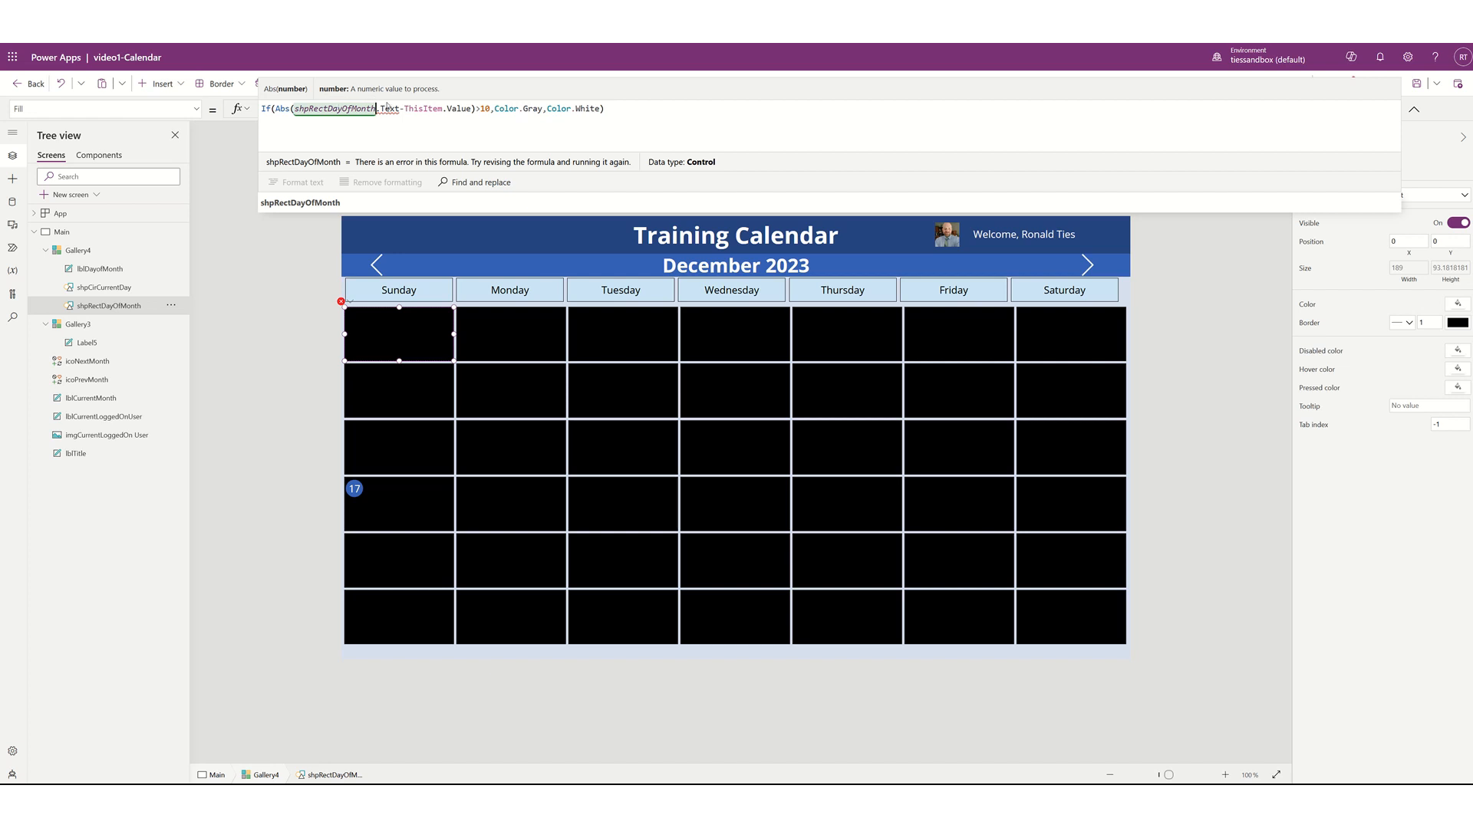
# Copy the day number label's name lblDayofMonth and substitute it for shpRectDayOfMonth in the rectangle's Fill formula
pyautogui.moveTo(388, 108)
pyautogui.doubleClick(100, 269)
pyautogui.hotkey('ctrl', 'c')
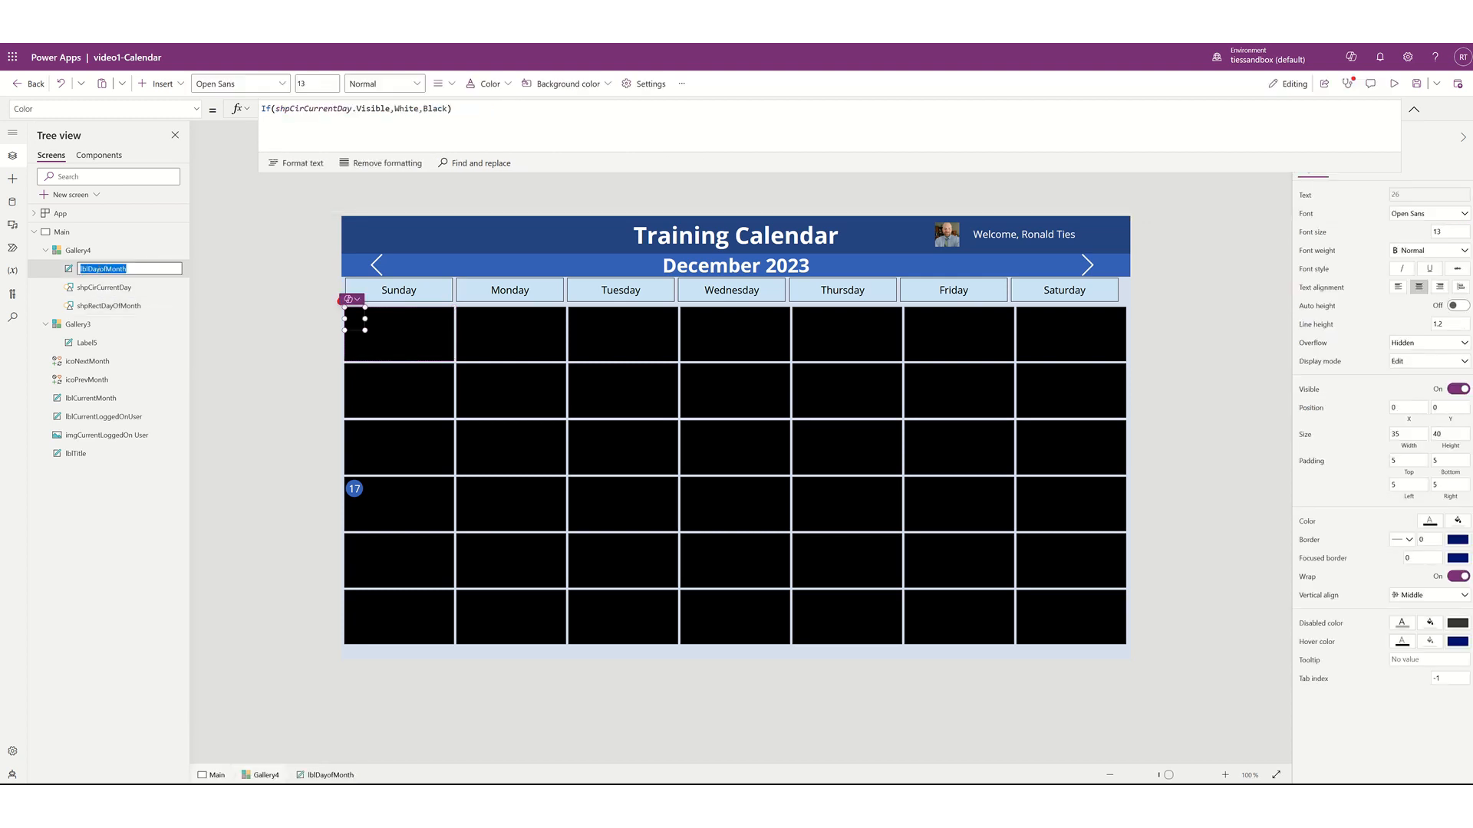
pyautogui.click(326, 112)
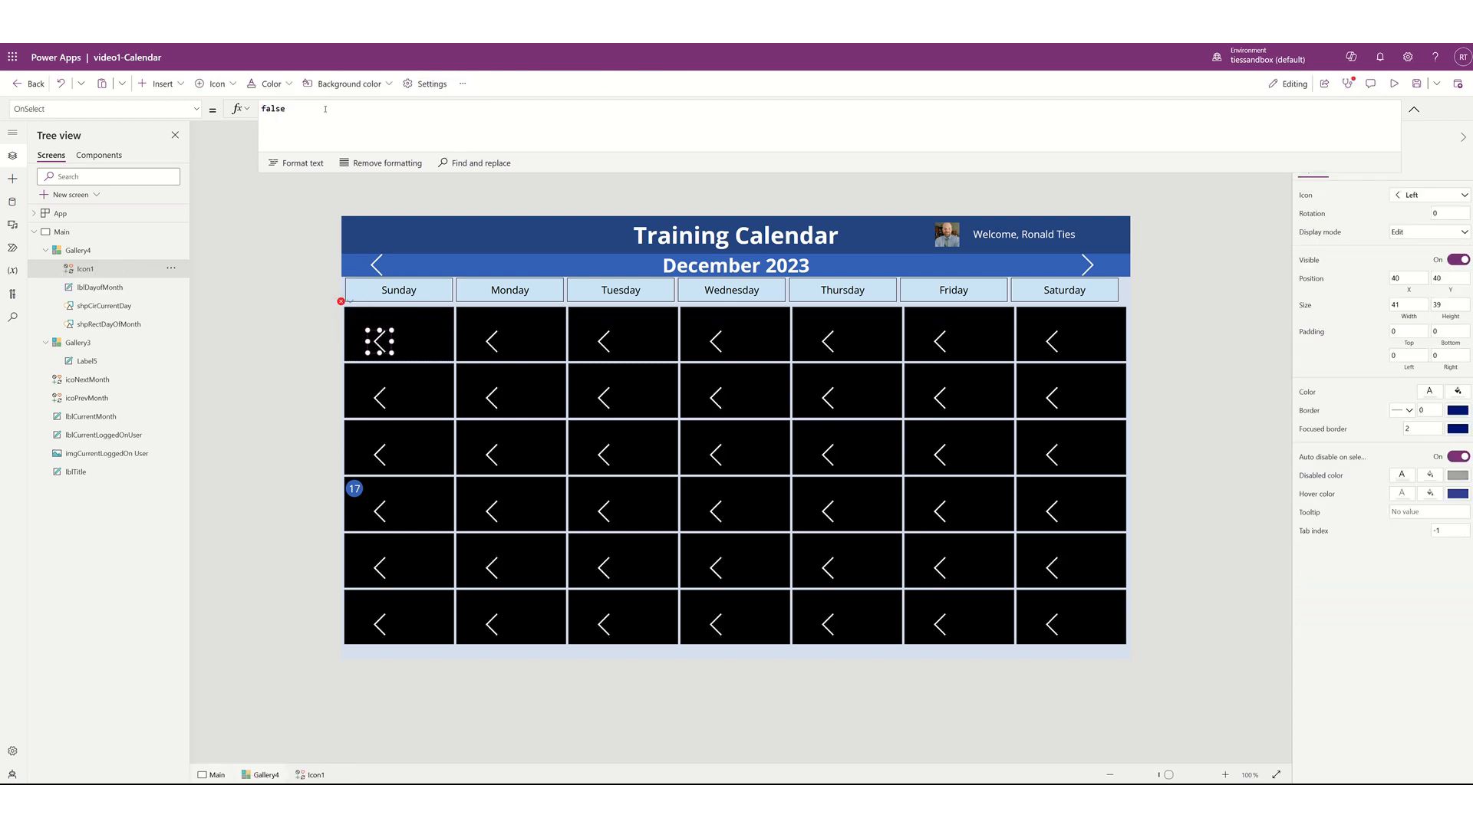
pyautogui.hotkey('ctrl', 'z')
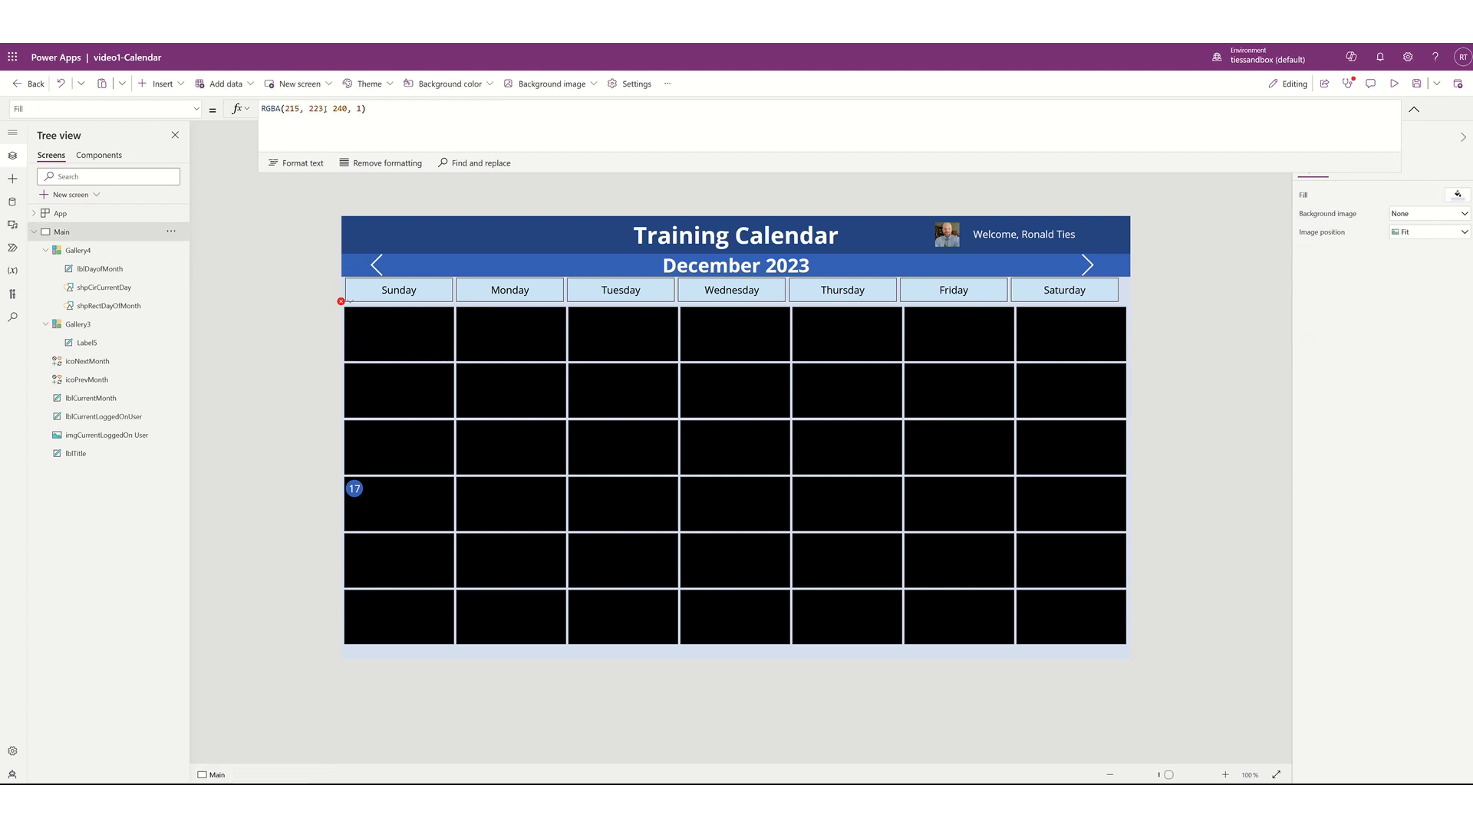
pyautogui.click(407, 338)
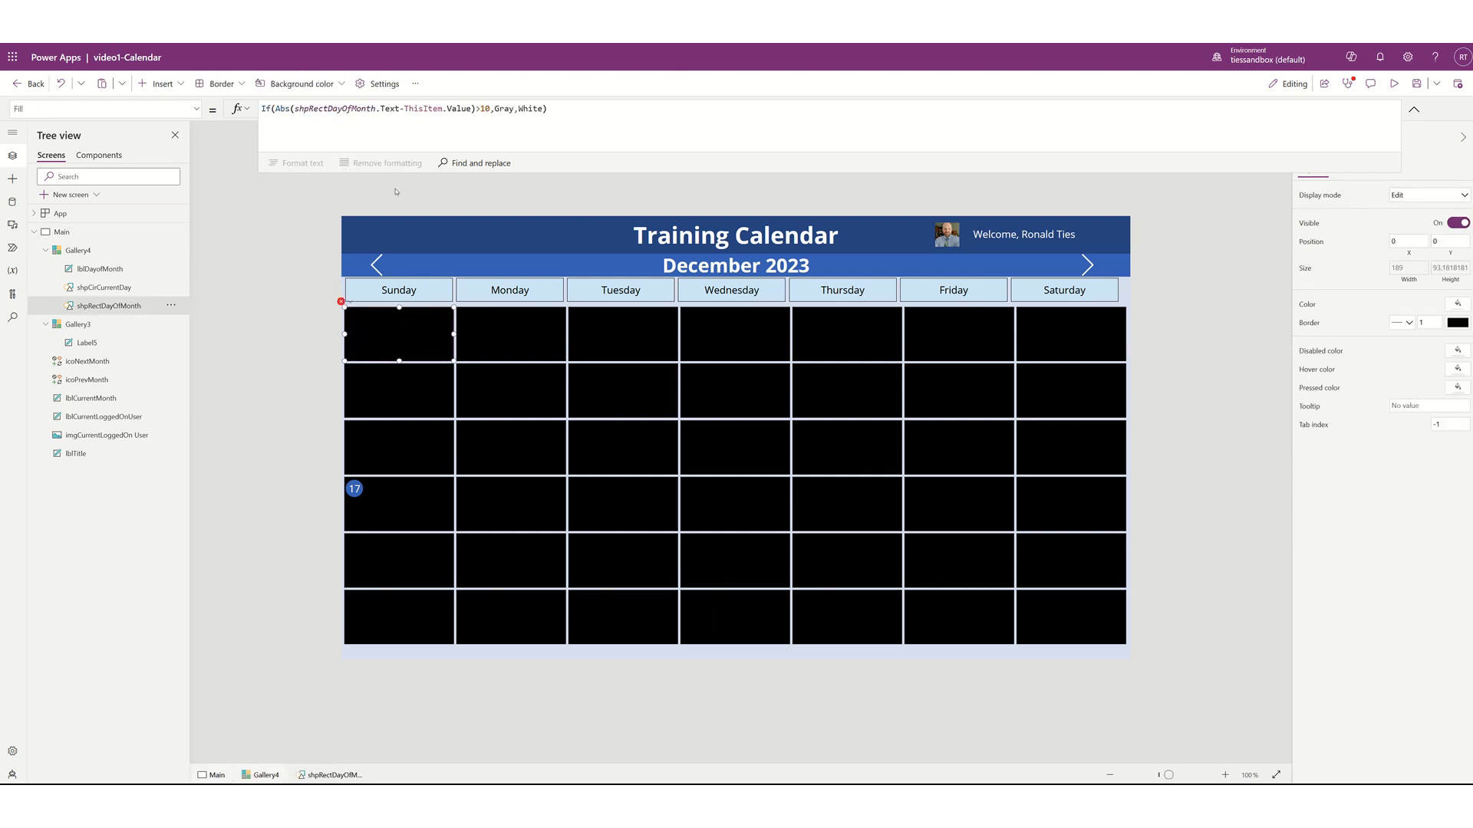
pyautogui.doubleClick(335, 108)
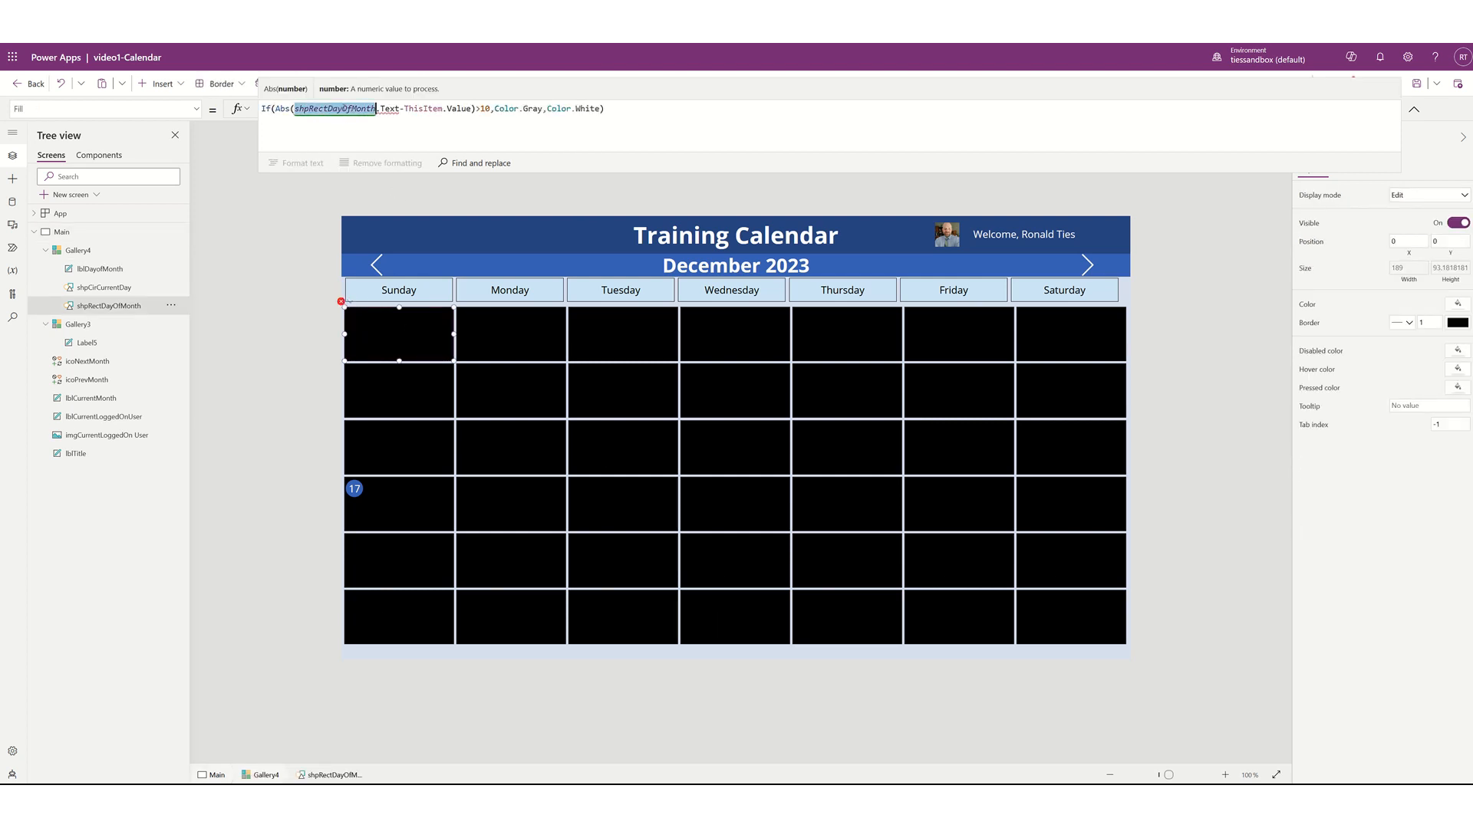
pyautogui.hotkey('ctrl', 'v')
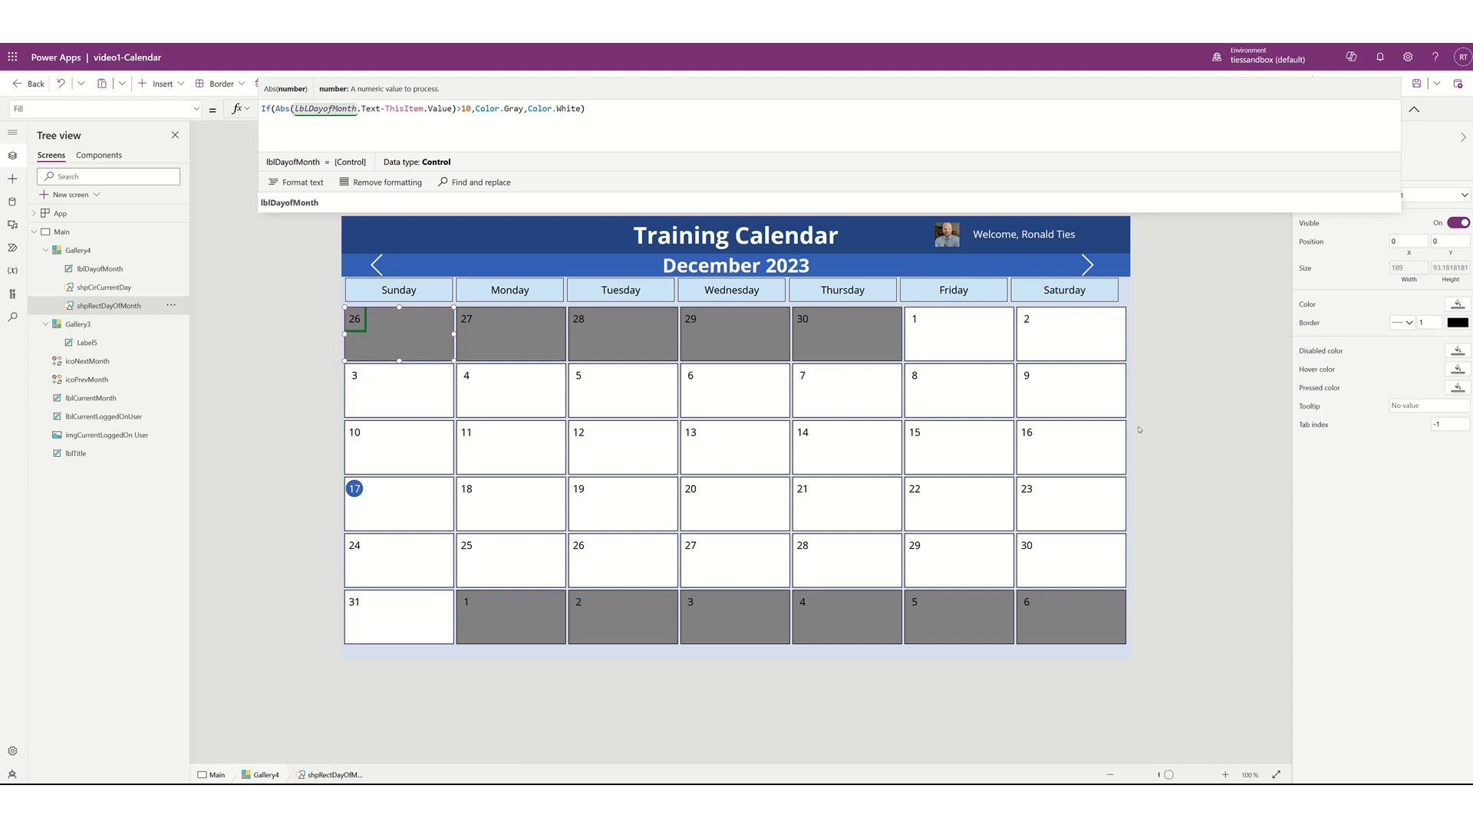
pyautogui.click(1186, 449)
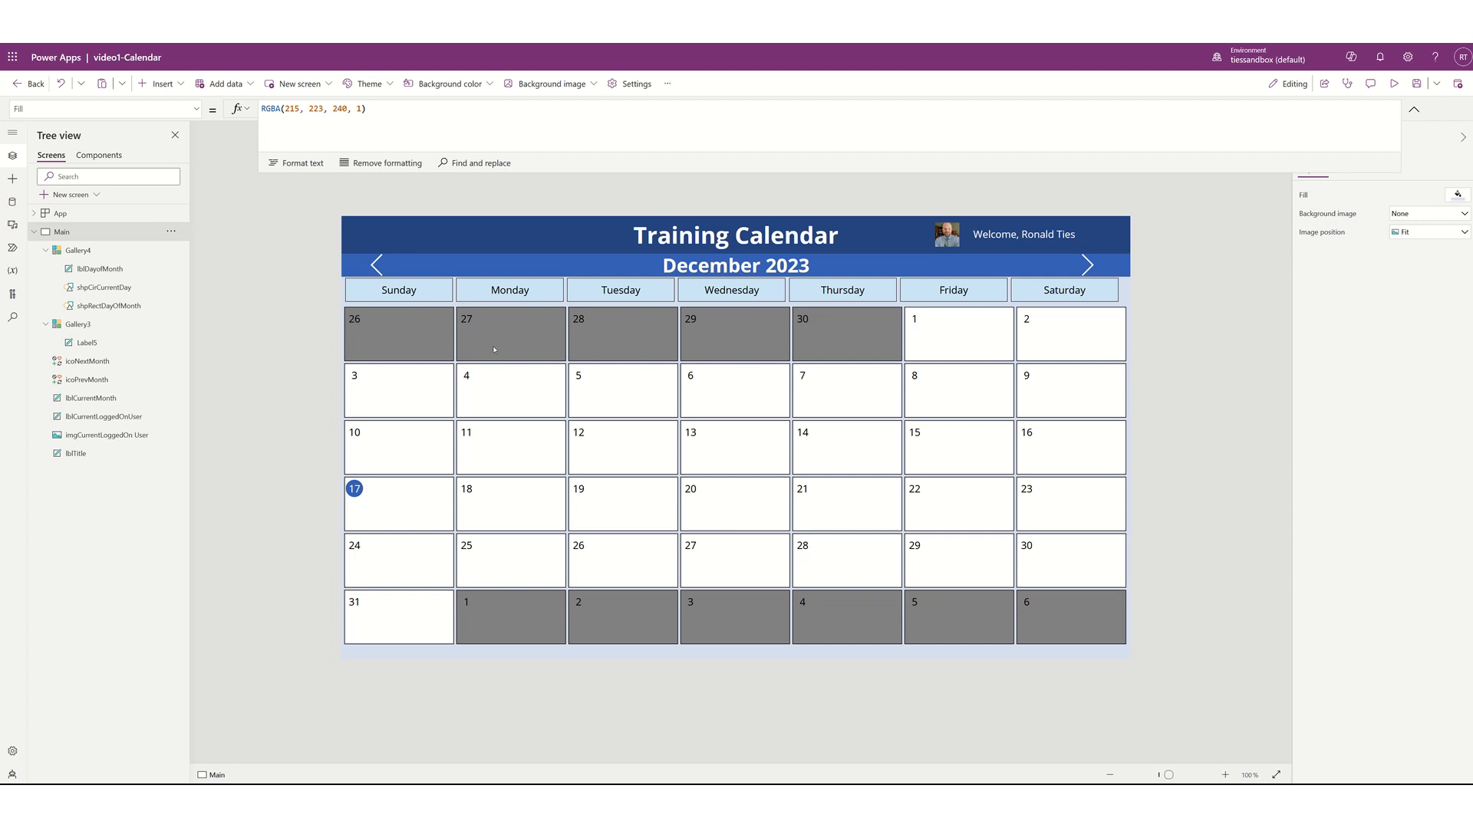
# Change the out-of-month color in the day cell rectangle's Fill formula to Color.LightGray
pyautogui.click(420, 332)
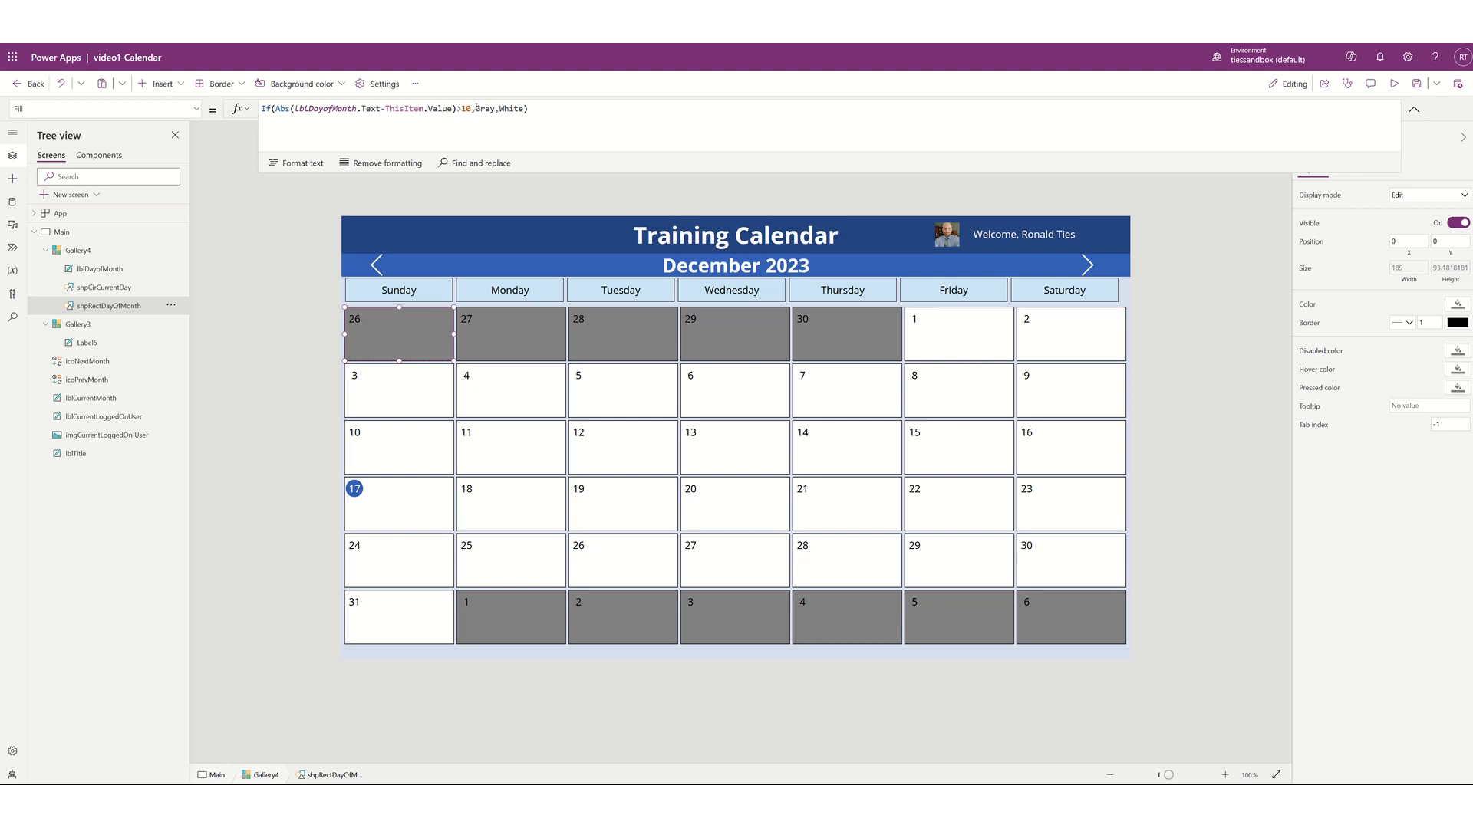
pyautogui.click(480, 130)
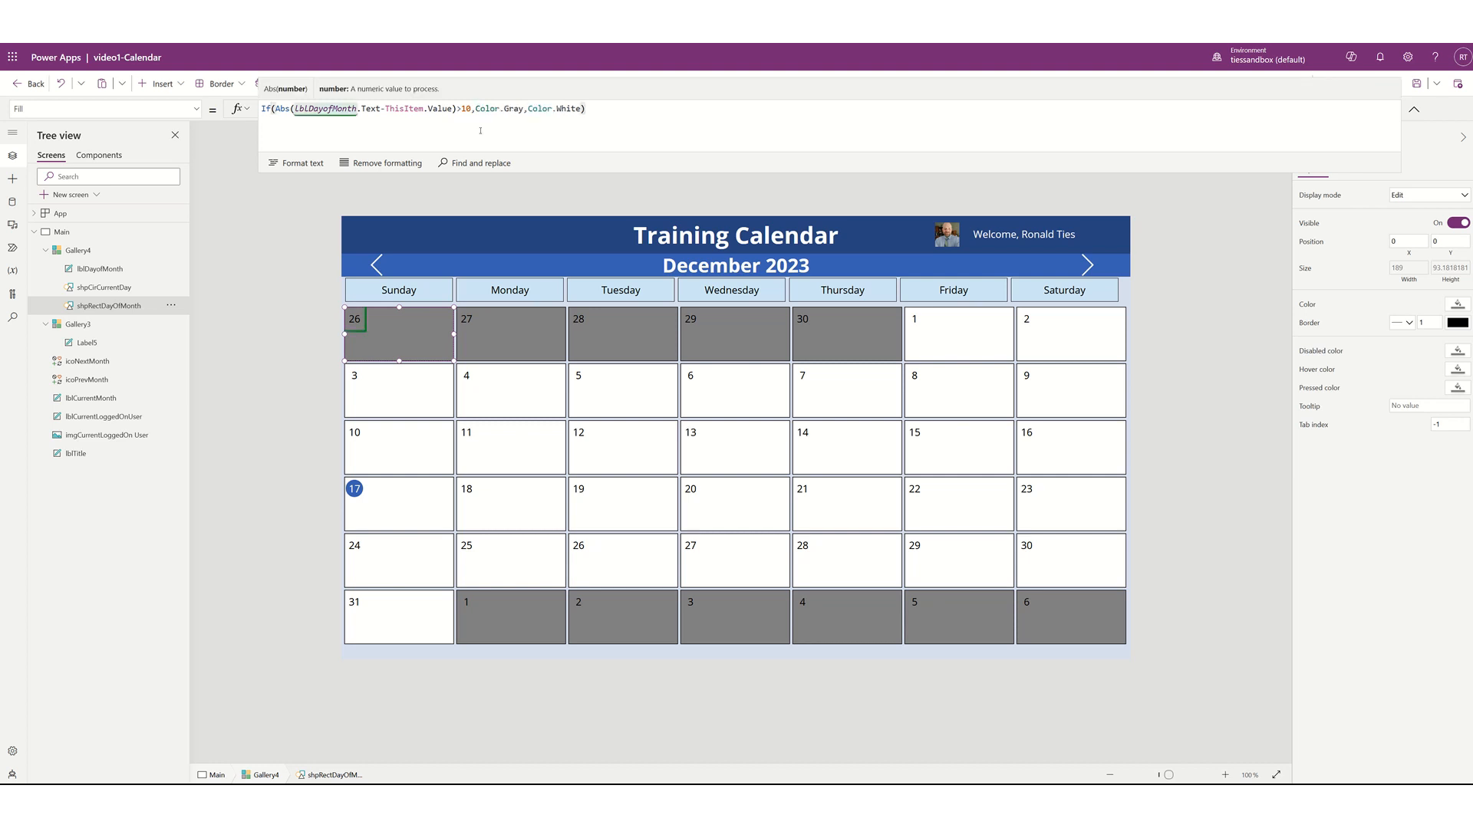
pyautogui.click(503, 108)
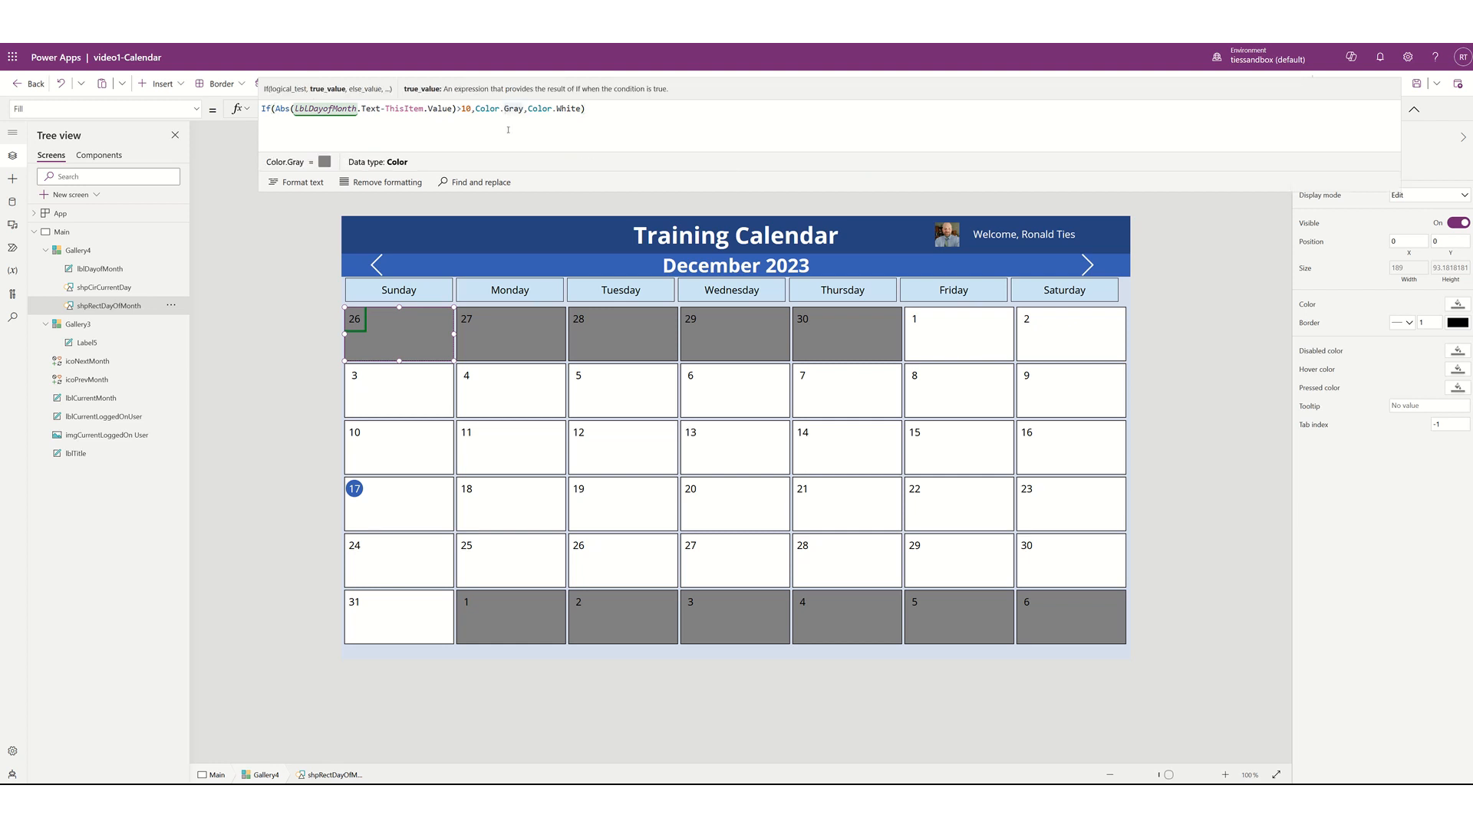
pyautogui.write('Light')
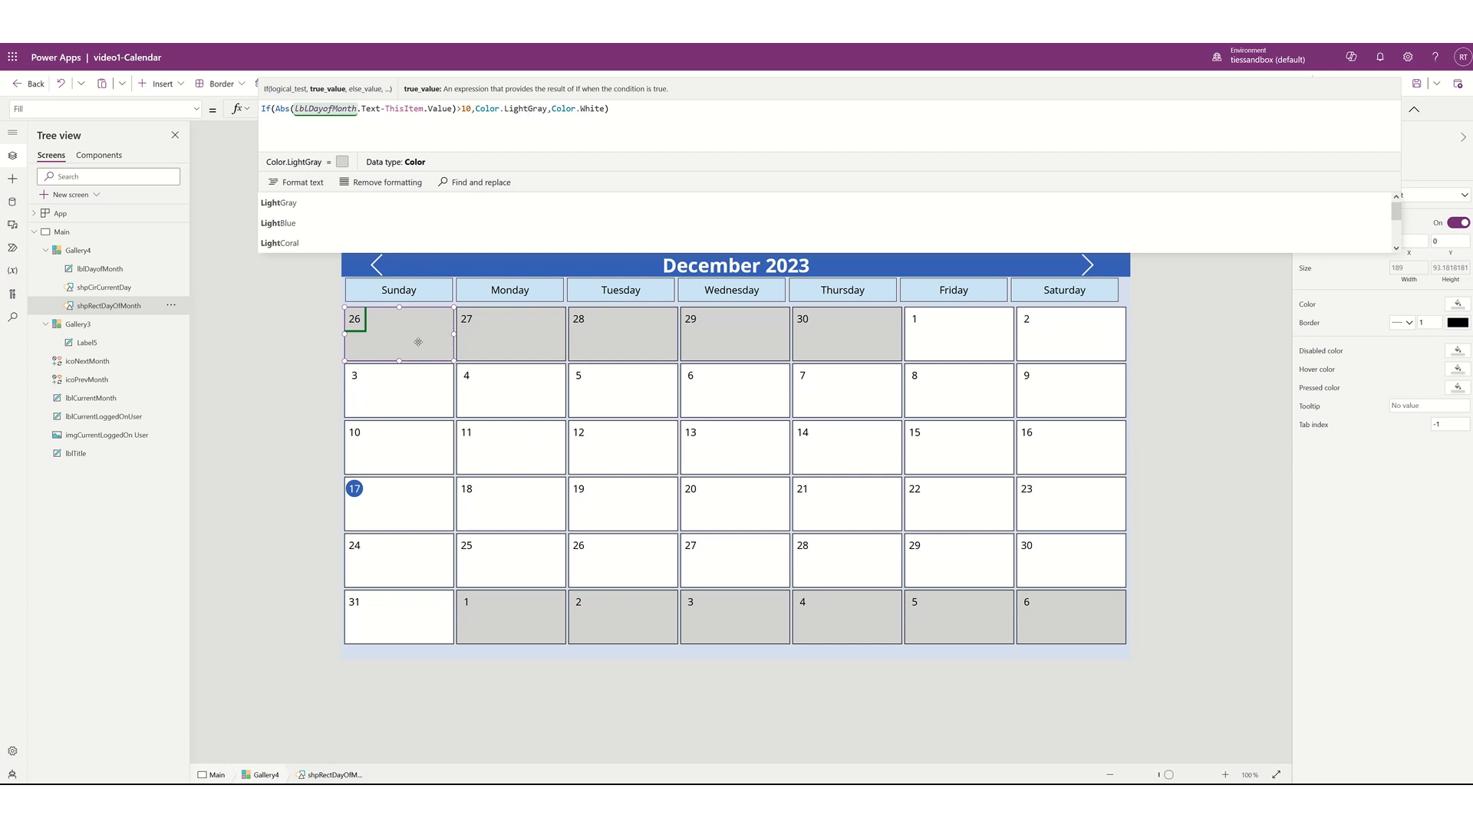
pyautogui.click(469, 513)
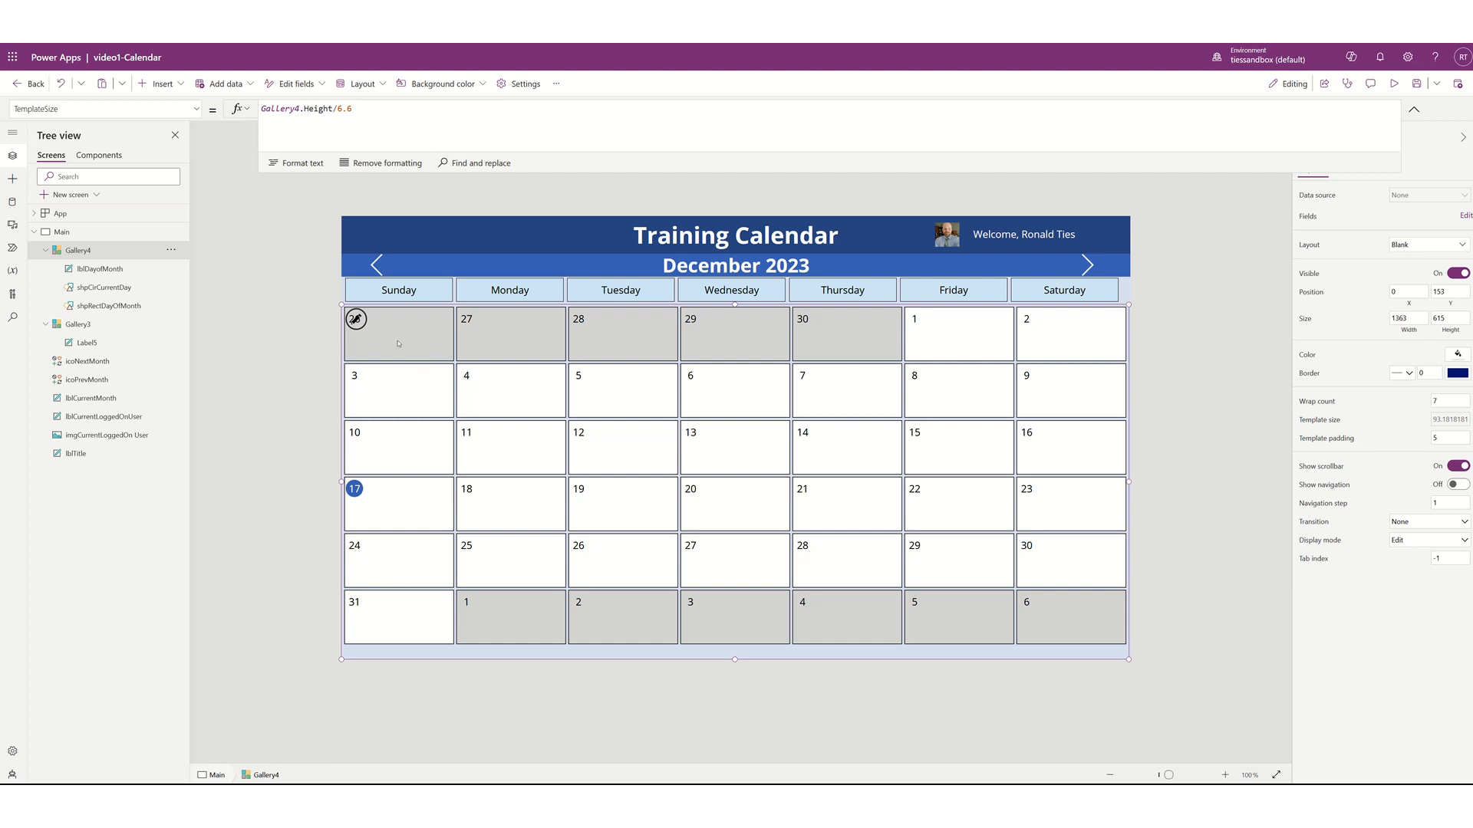
# Insert a blank vertical gallery inside the calendar's day cell and shrink it from its top edge to Y 35 and height 58
pyautogui.click(358, 319)
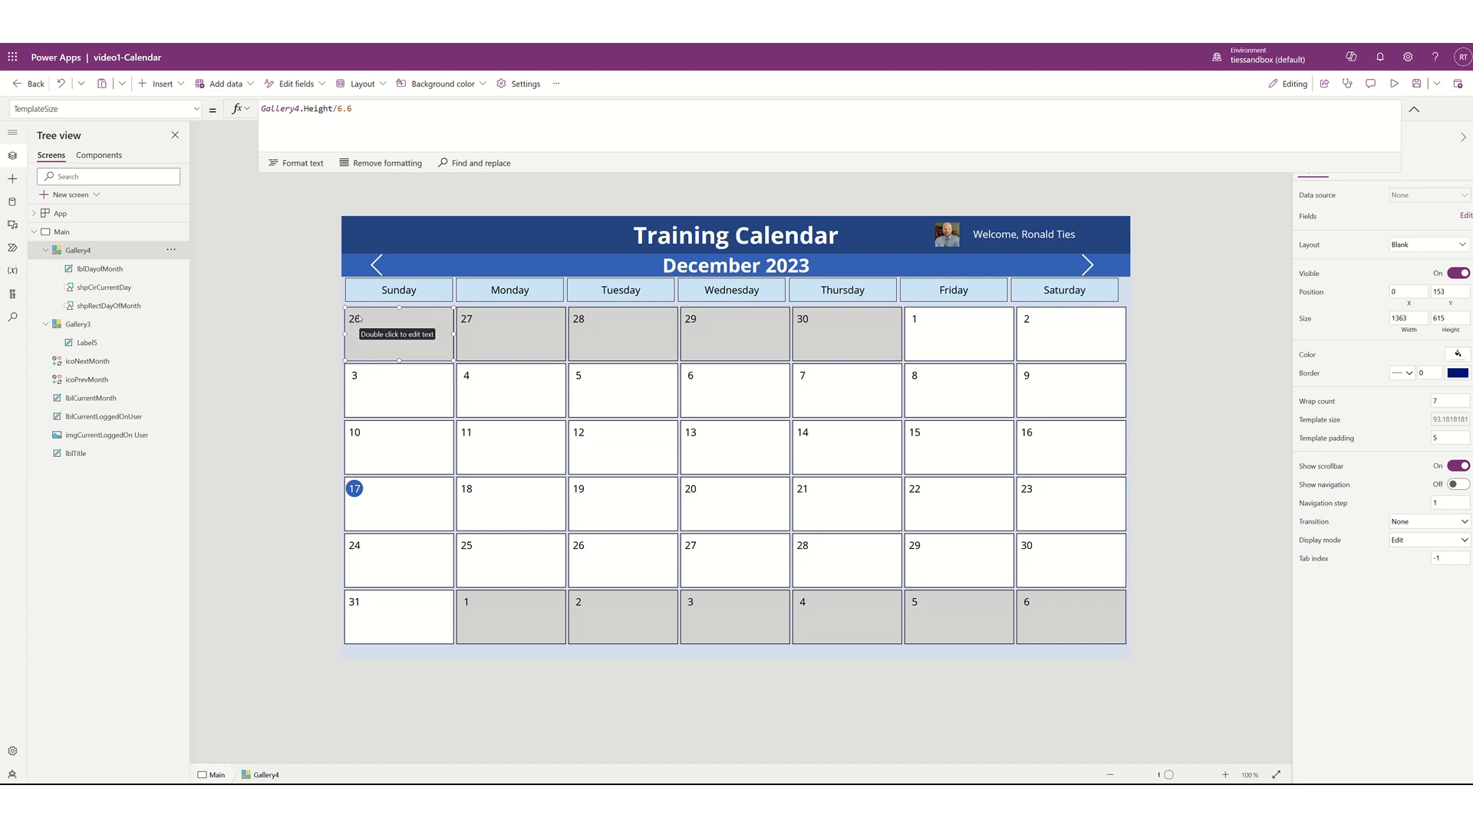
pyautogui.click(181, 86)
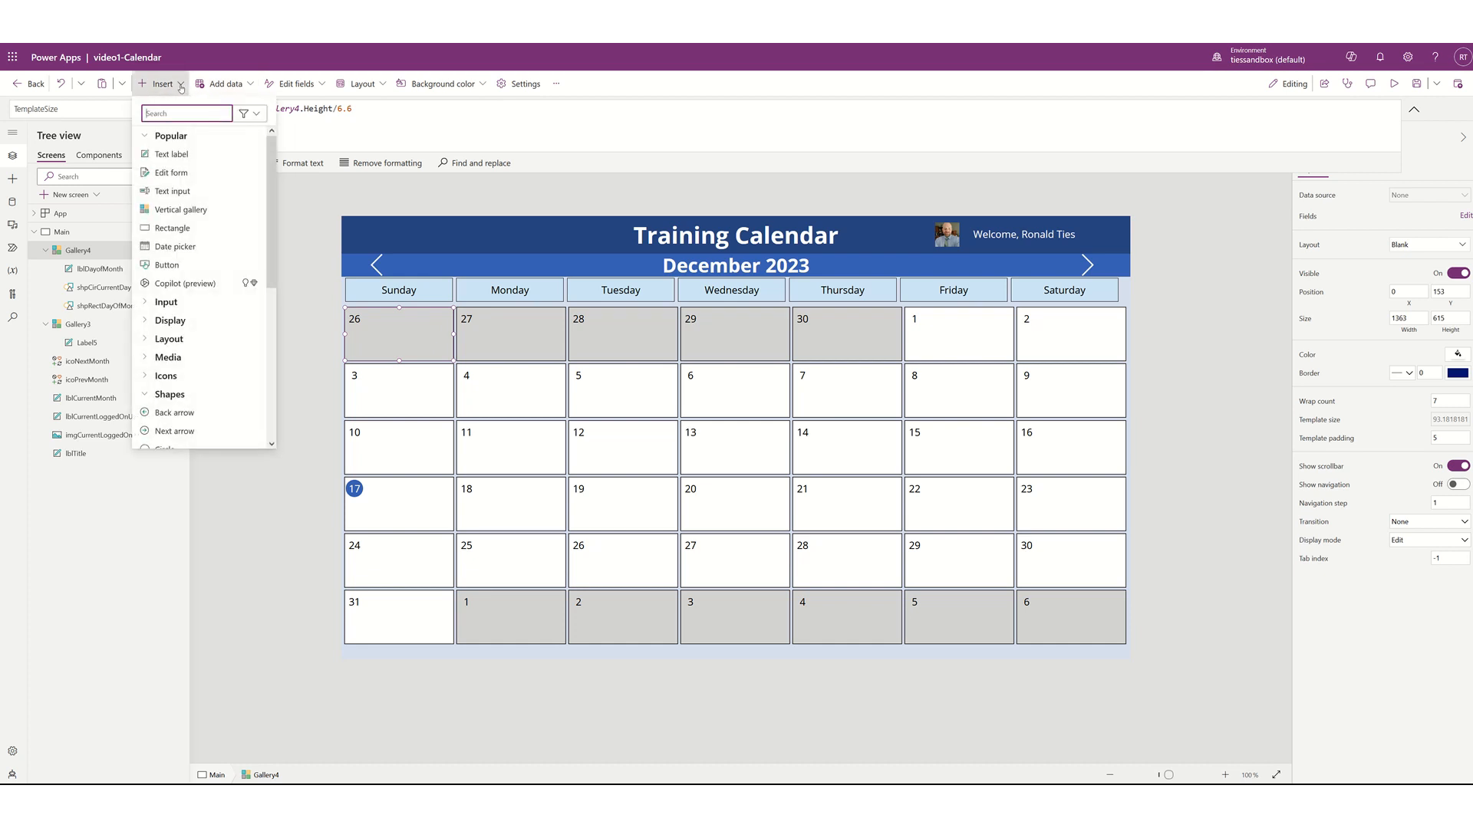
pyautogui.scroll(-1, 167, 341)
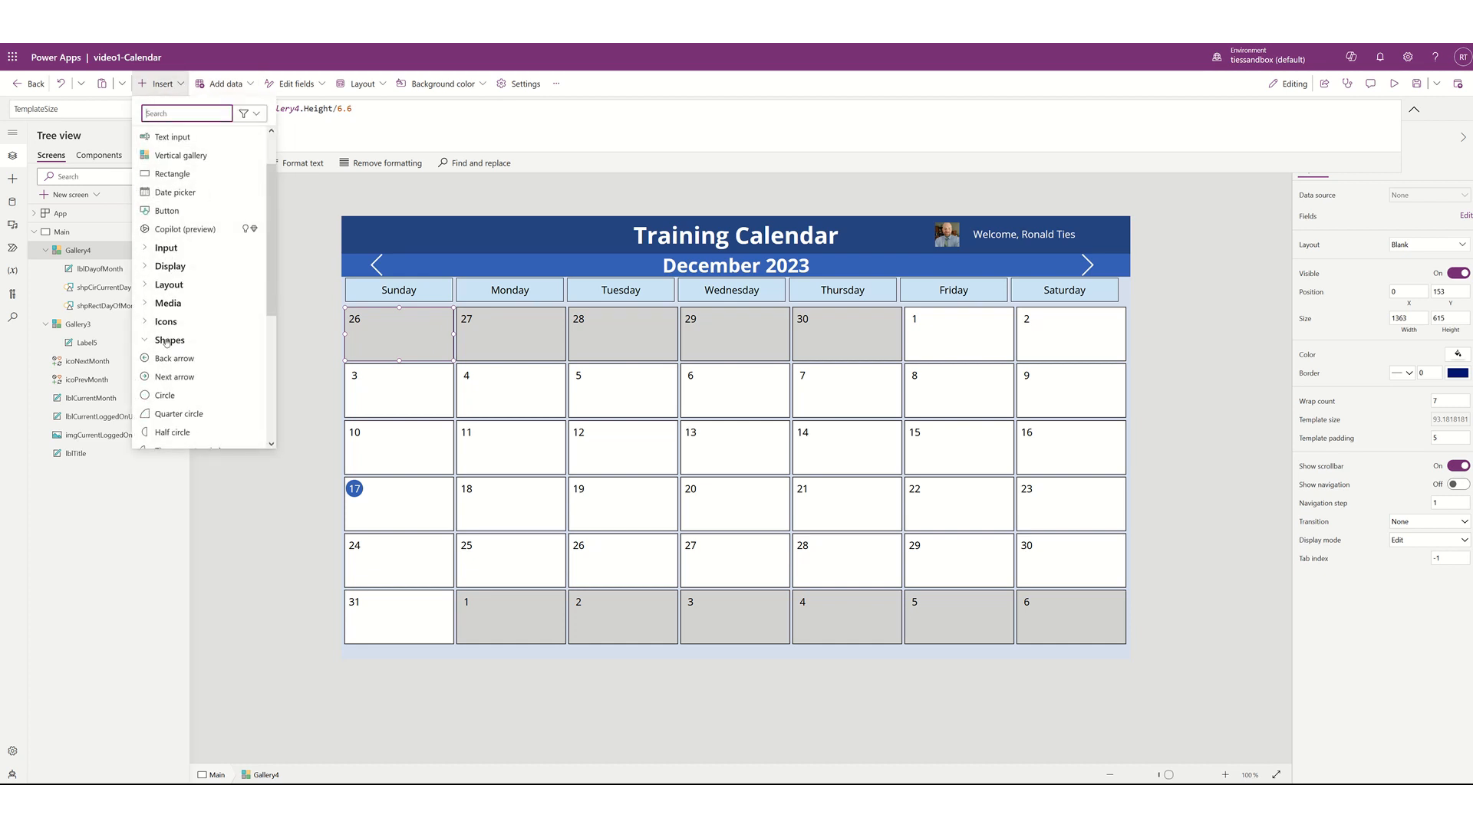
pyautogui.scroll(-1, 166, 342)
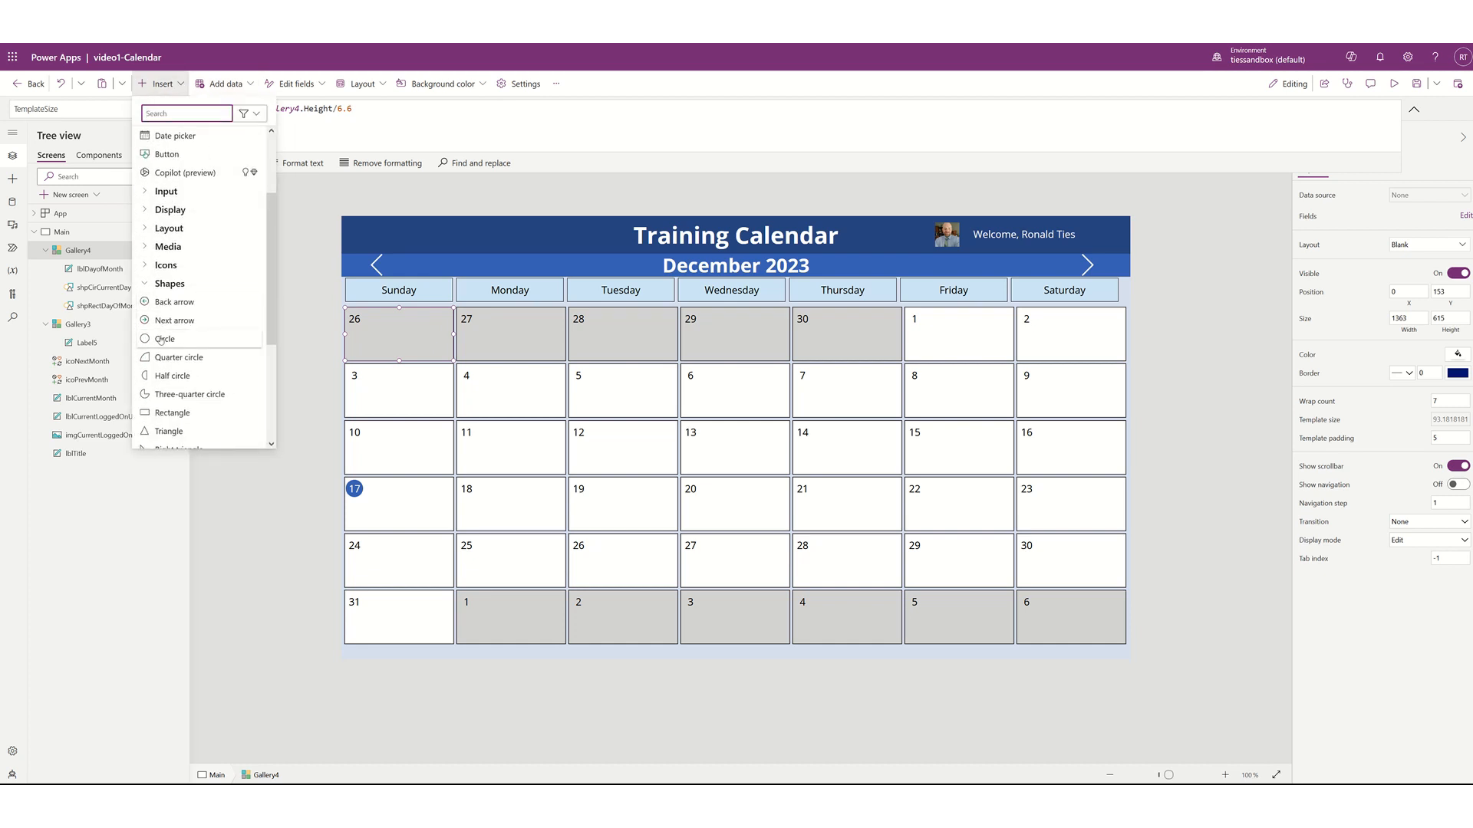
pyautogui.click(147, 229)
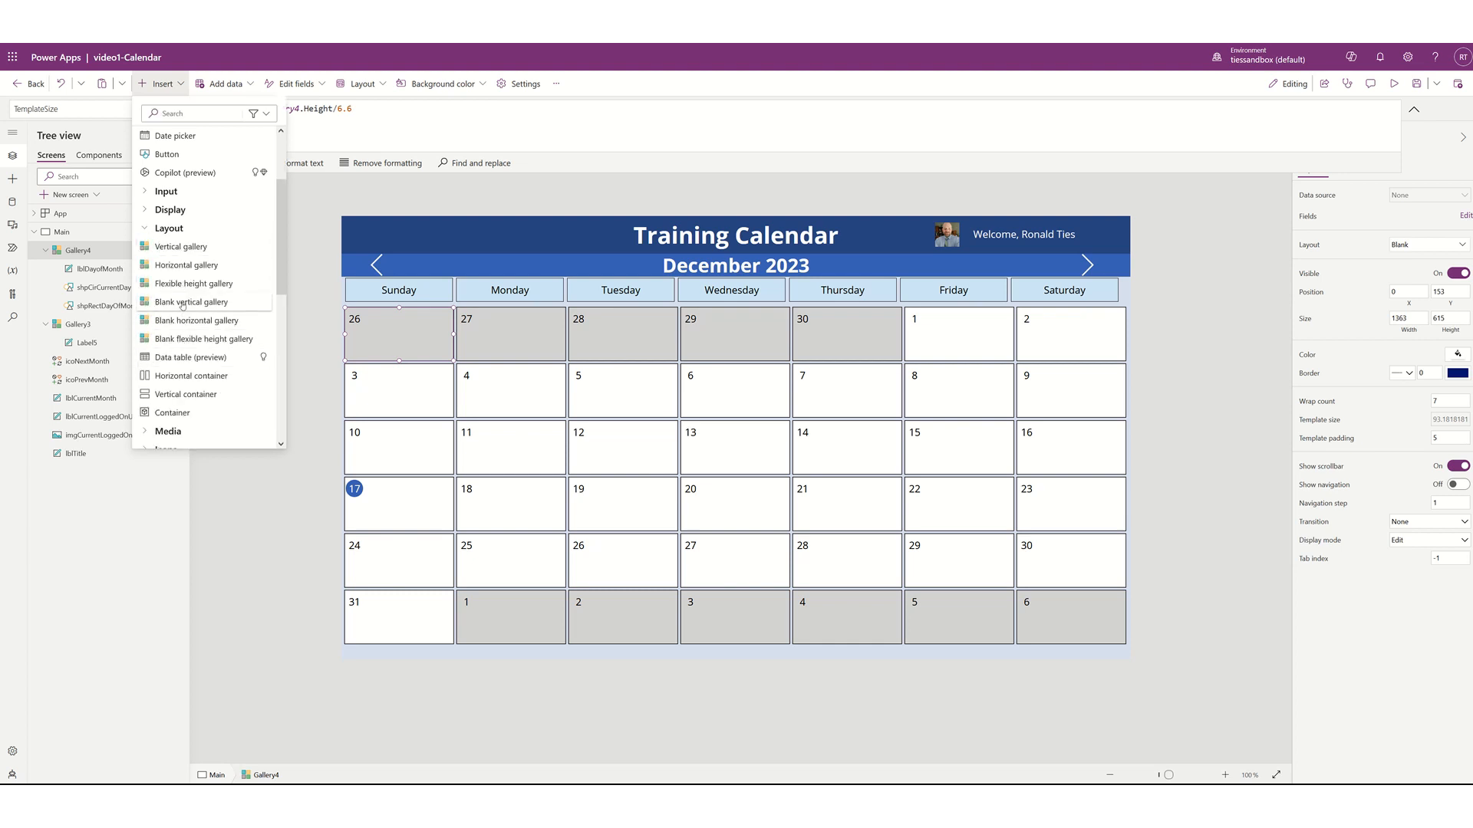
pyautogui.click(182, 303)
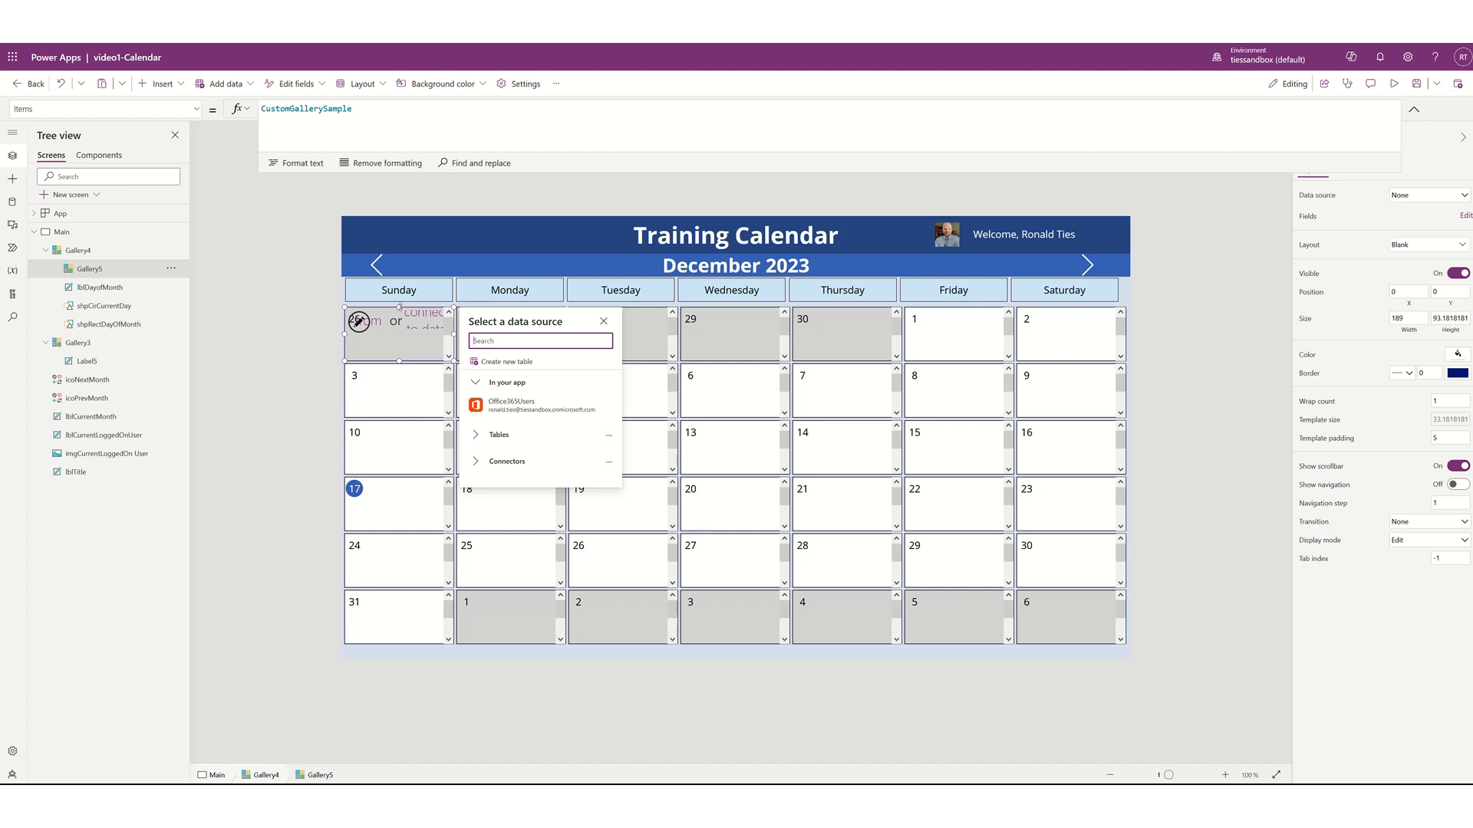
pyautogui.moveTo(399, 306); pyautogui.dragTo(400, 328)
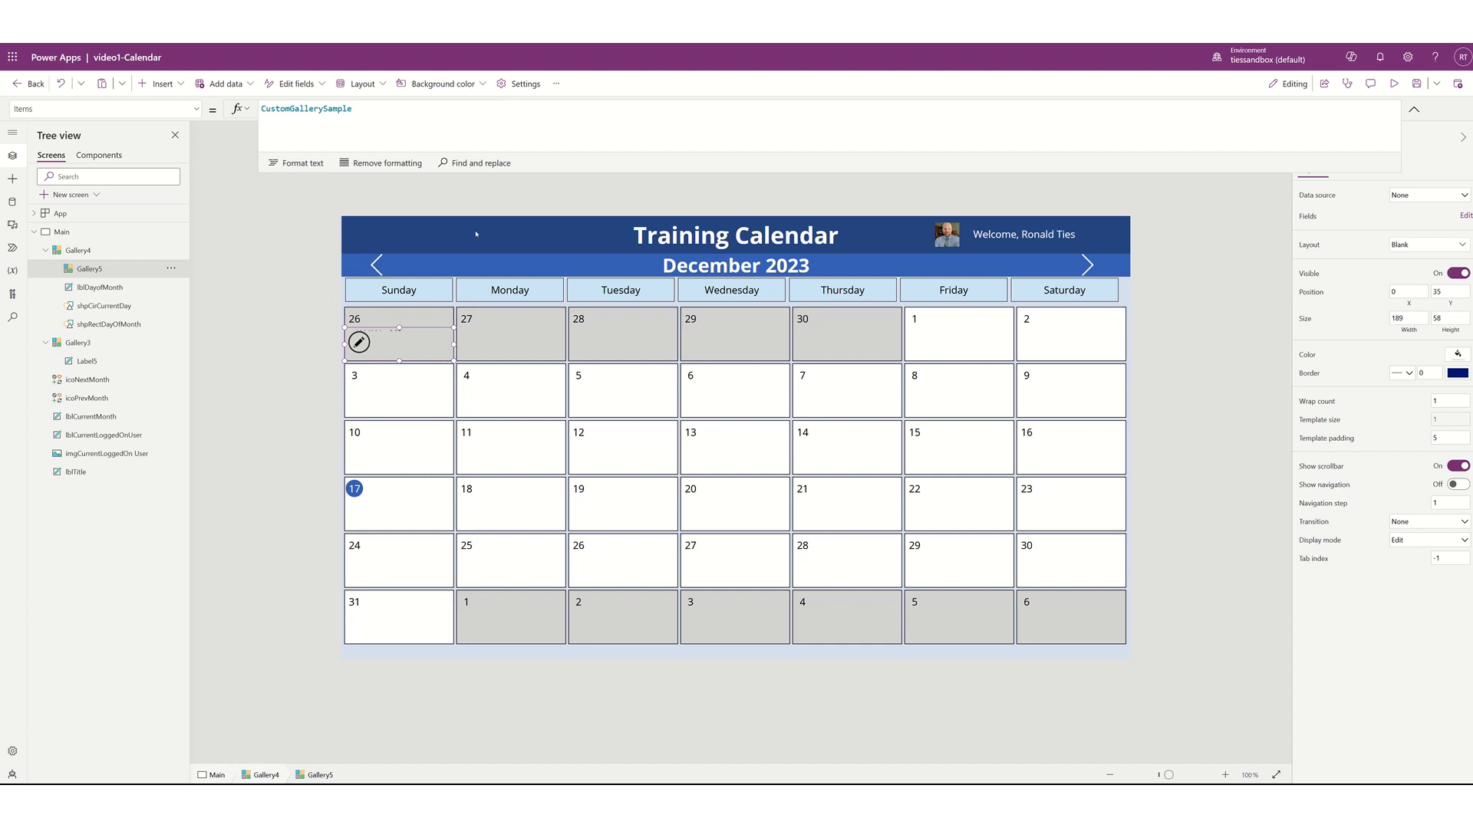
# Examine the Custom screen size option in the app's display settings, restoring the size to 16:9 Default before closing
pyautogui.click(525, 84)
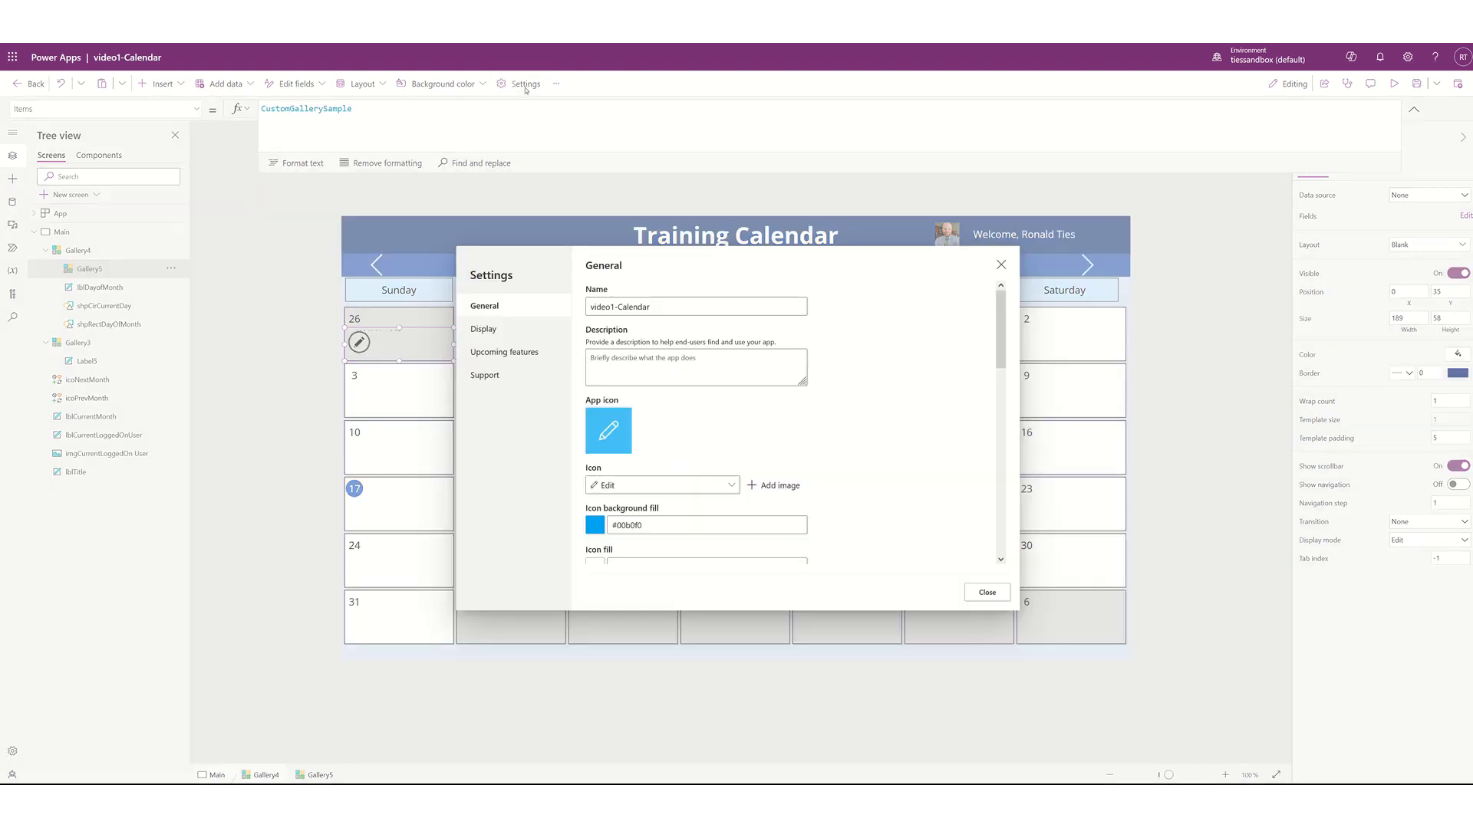
pyautogui.click(501, 331)
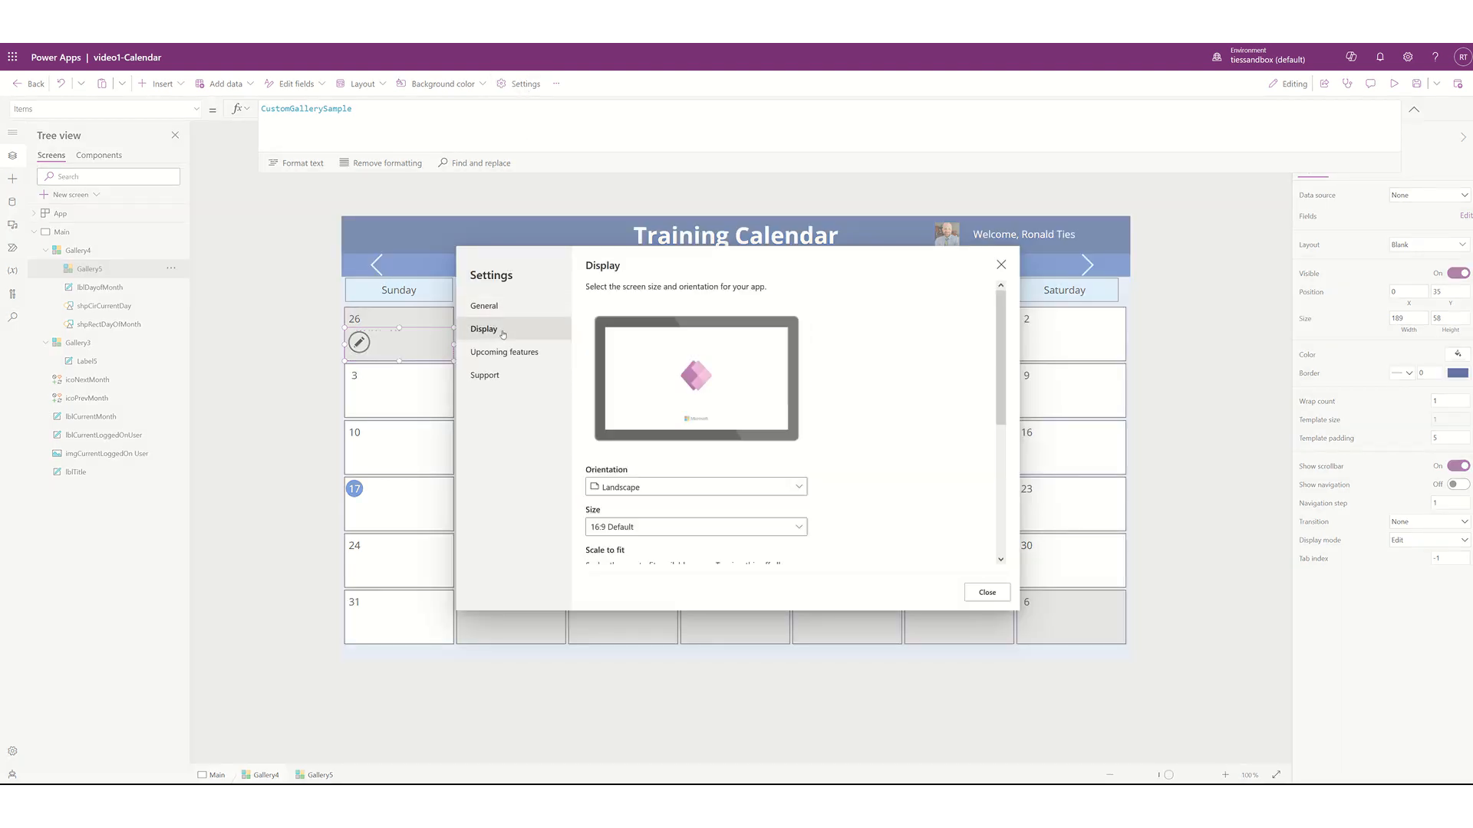
pyautogui.scroll(-3, 626, 535)
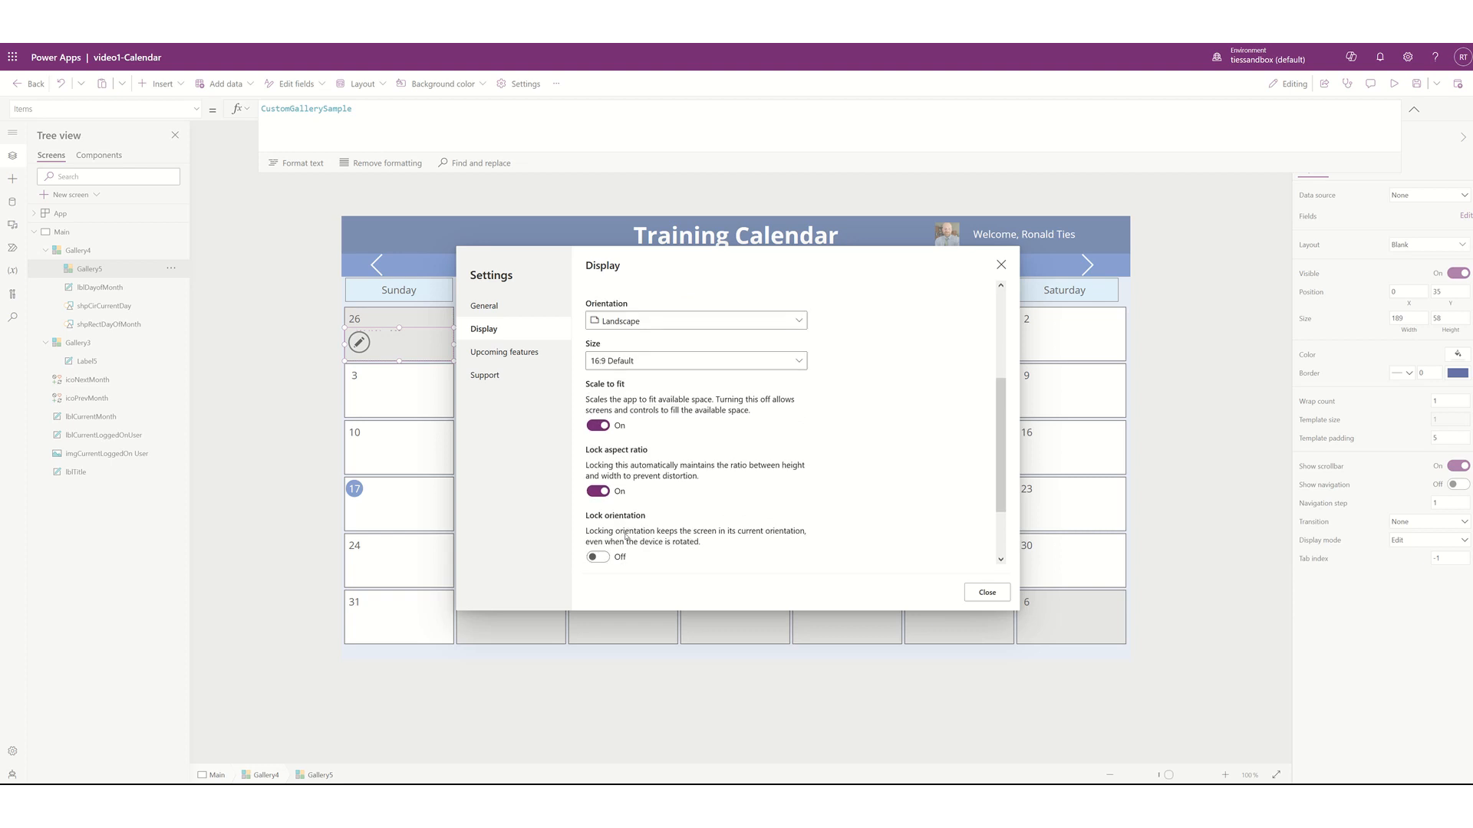
pyautogui.click(649, 364)
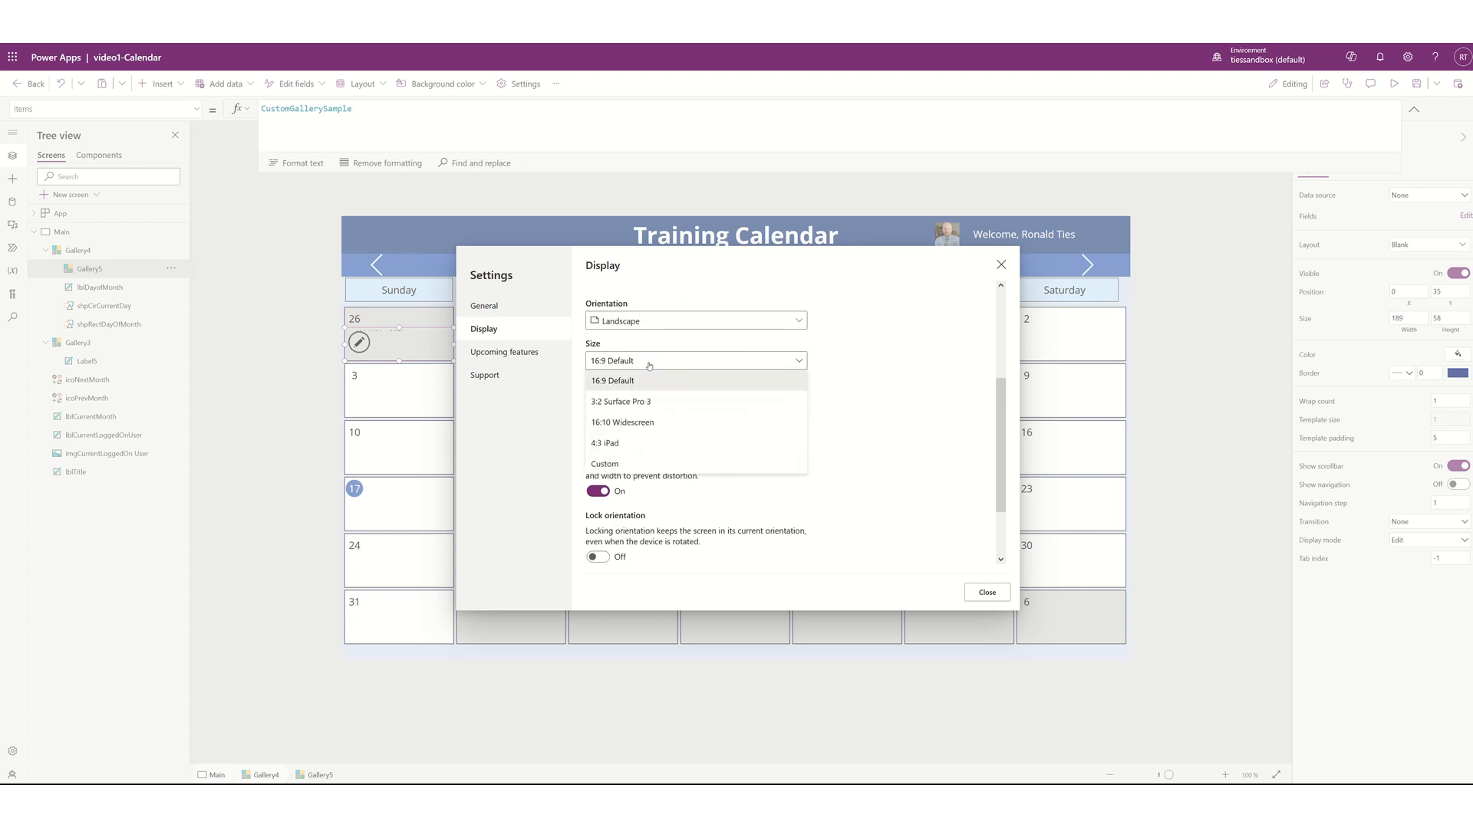
pyautogui.click(630, 464)
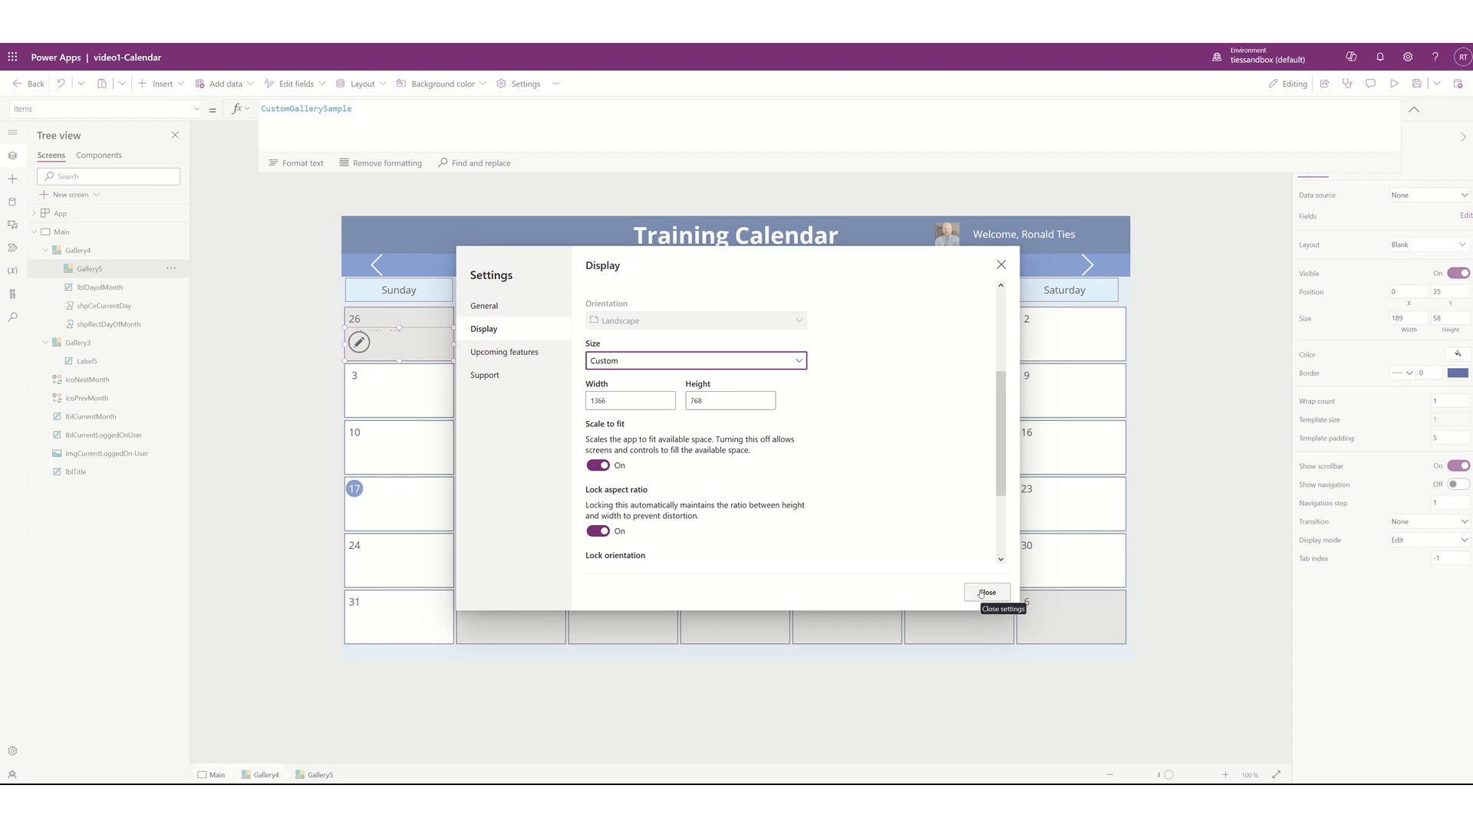
pyautogui.click(764, 361)
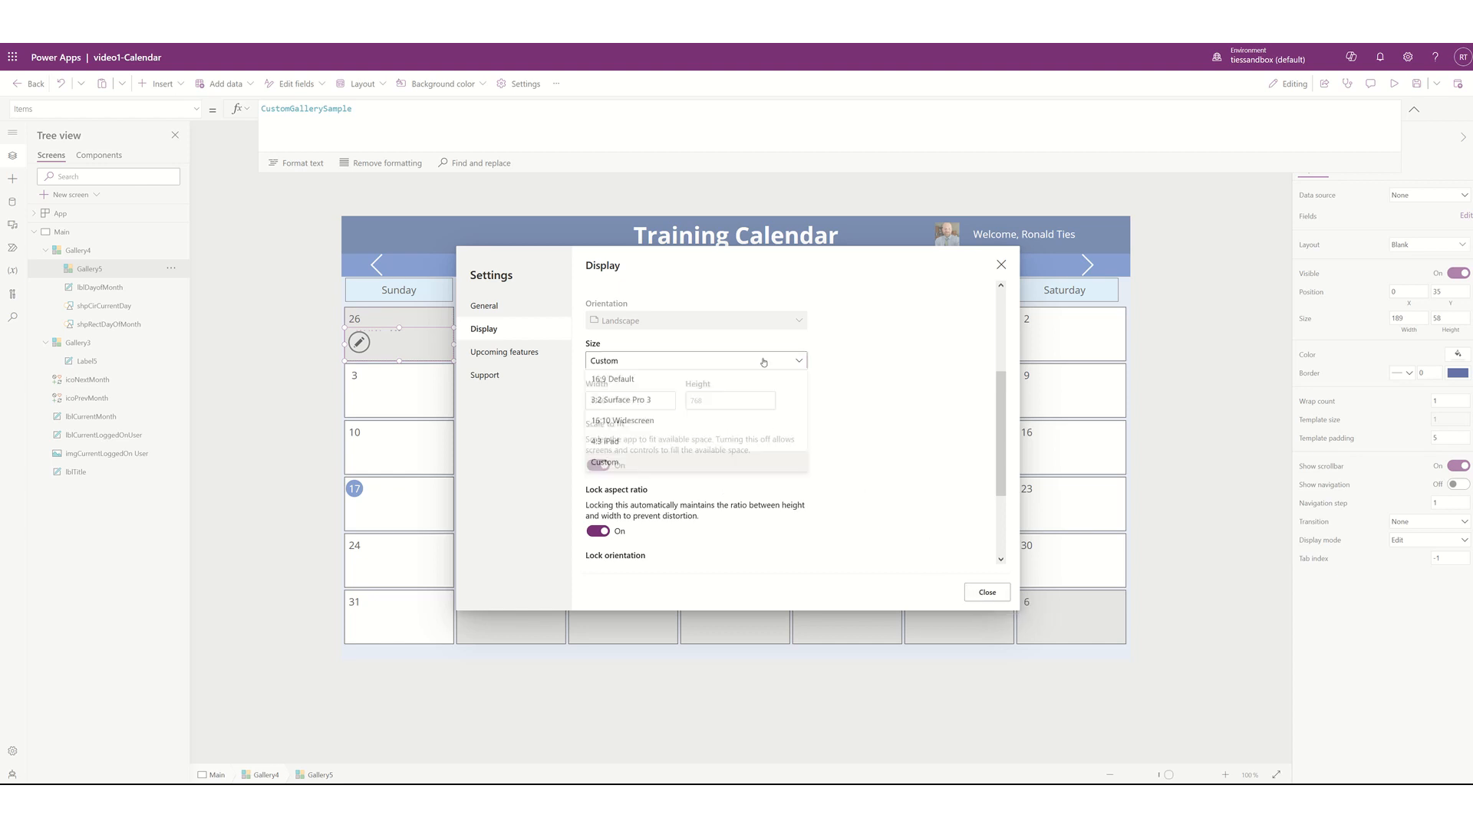
pyautogui.click(667, 384)
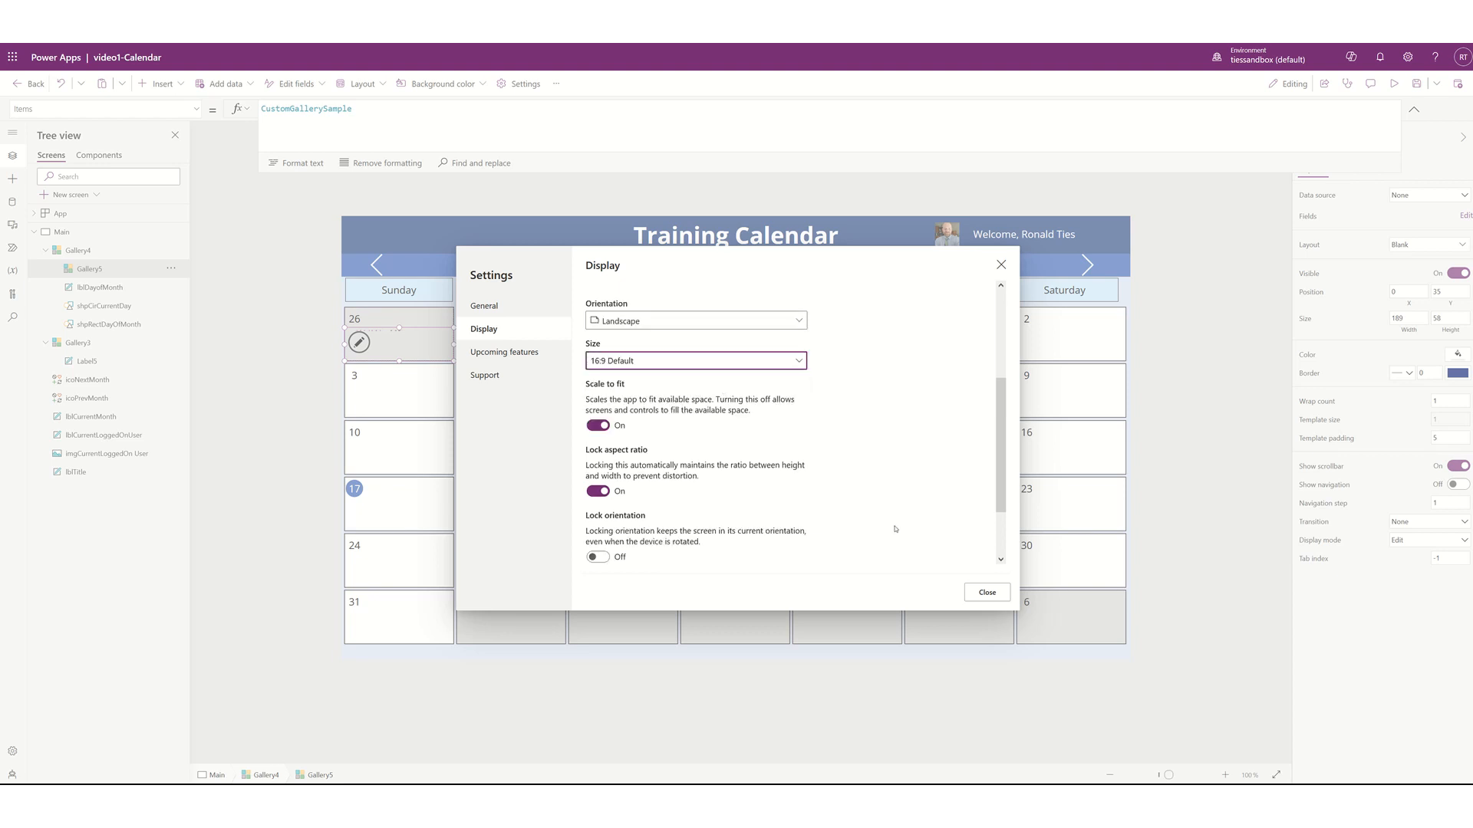
pyautogui.click(978, 592)
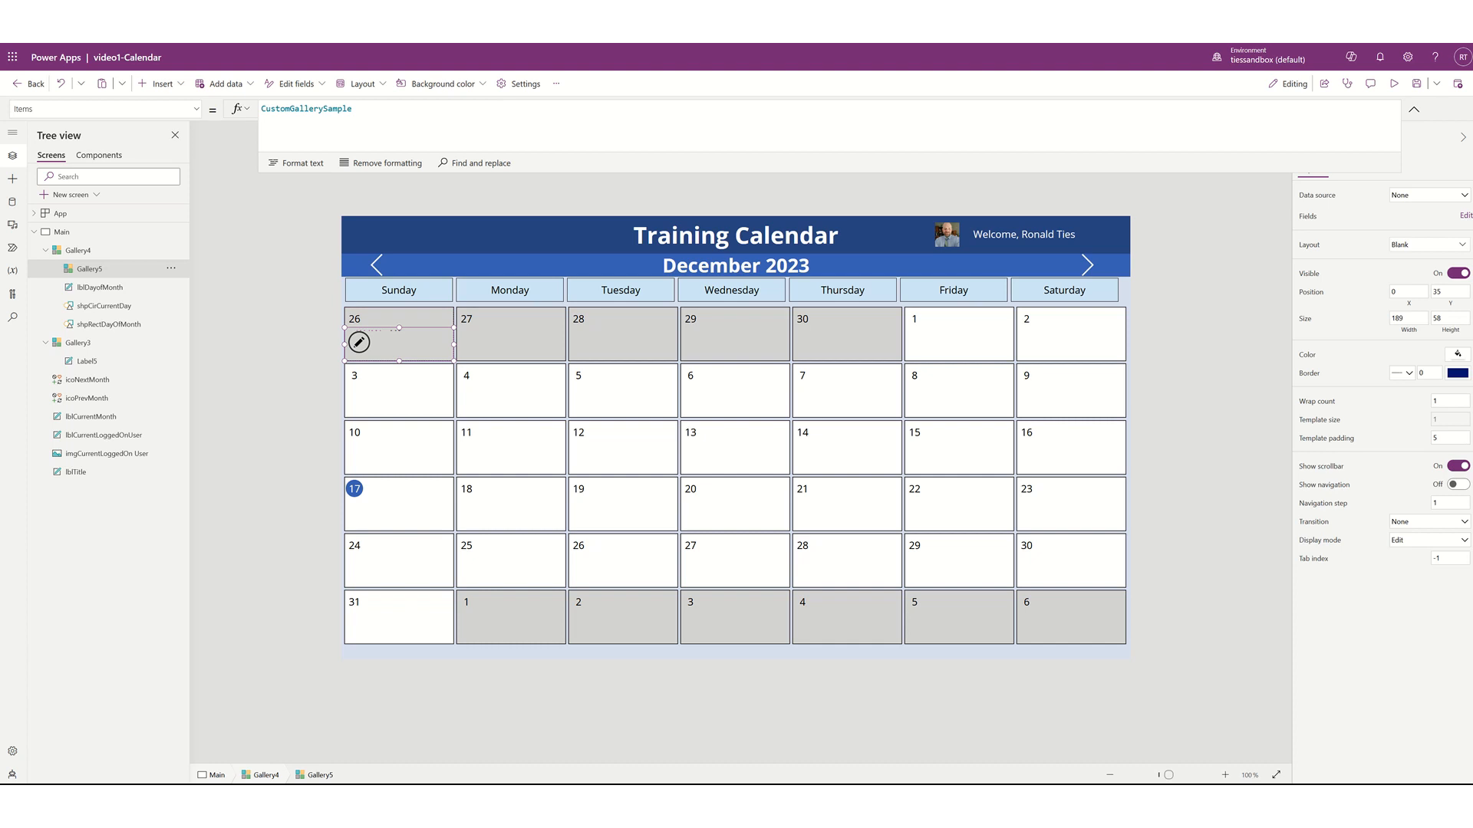
# Set the nested gallery's Items to Sort(Filter('CalendarView-Calendar',Text(StartDate,"m/d/yyyy")=Text(DateAdd(varFirstDayInView,ThisItem.Value),"m/d/yyyy")),Event,SortOrder.Descending)
pyautogui.click(406, 114)
pyautogui.hotkey('ctrl', 'a')
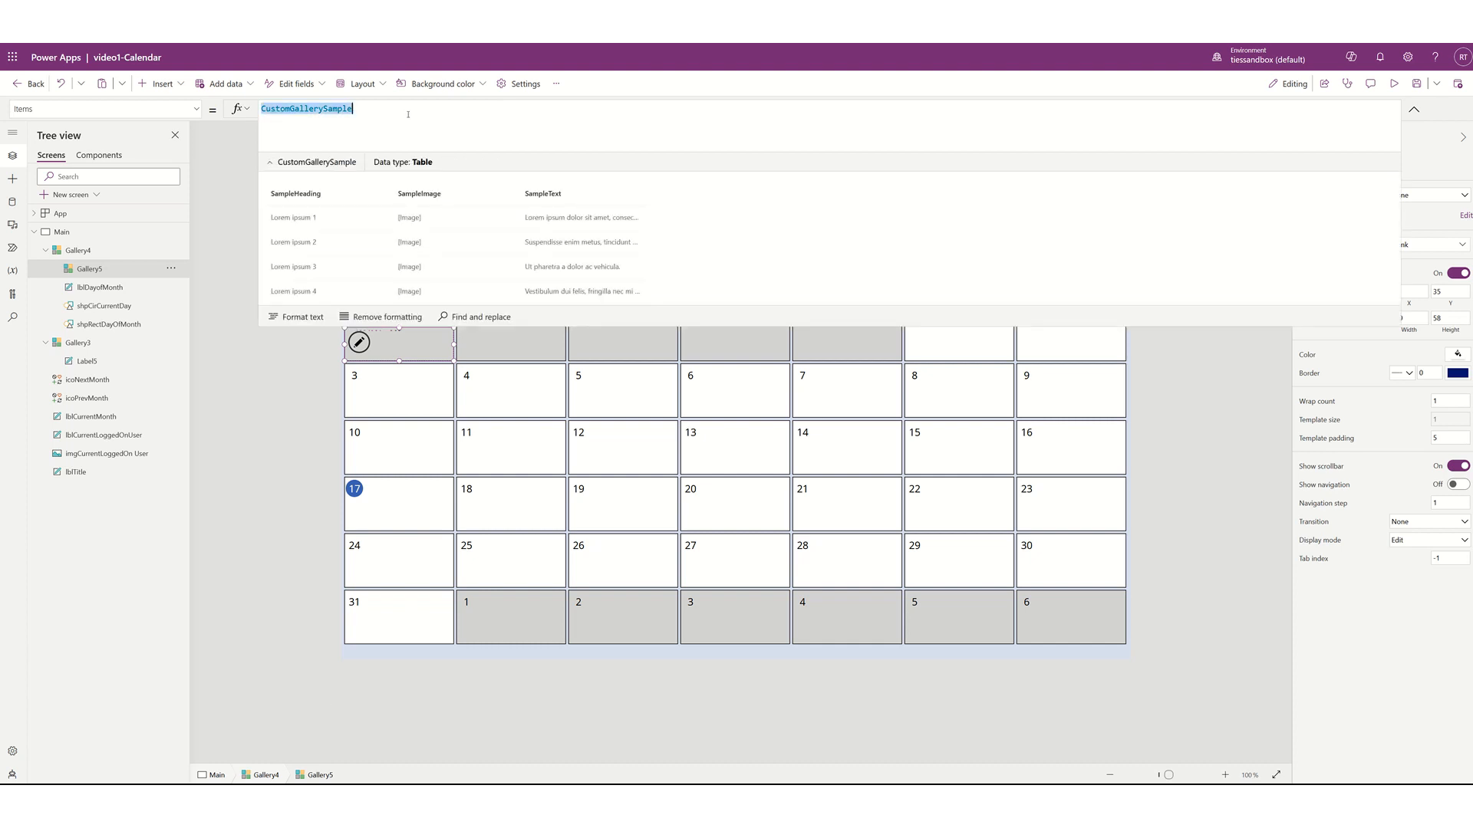
pyautogui.write('Sort(Filter(\'CalendarView-Calendar\',Text(StartDate,"m/d/yyyy")=Text(DateAdd(varFirstDayInView,ThisItem.Value),"m/d/yyyy")),Event,SortOrder.Descending)')
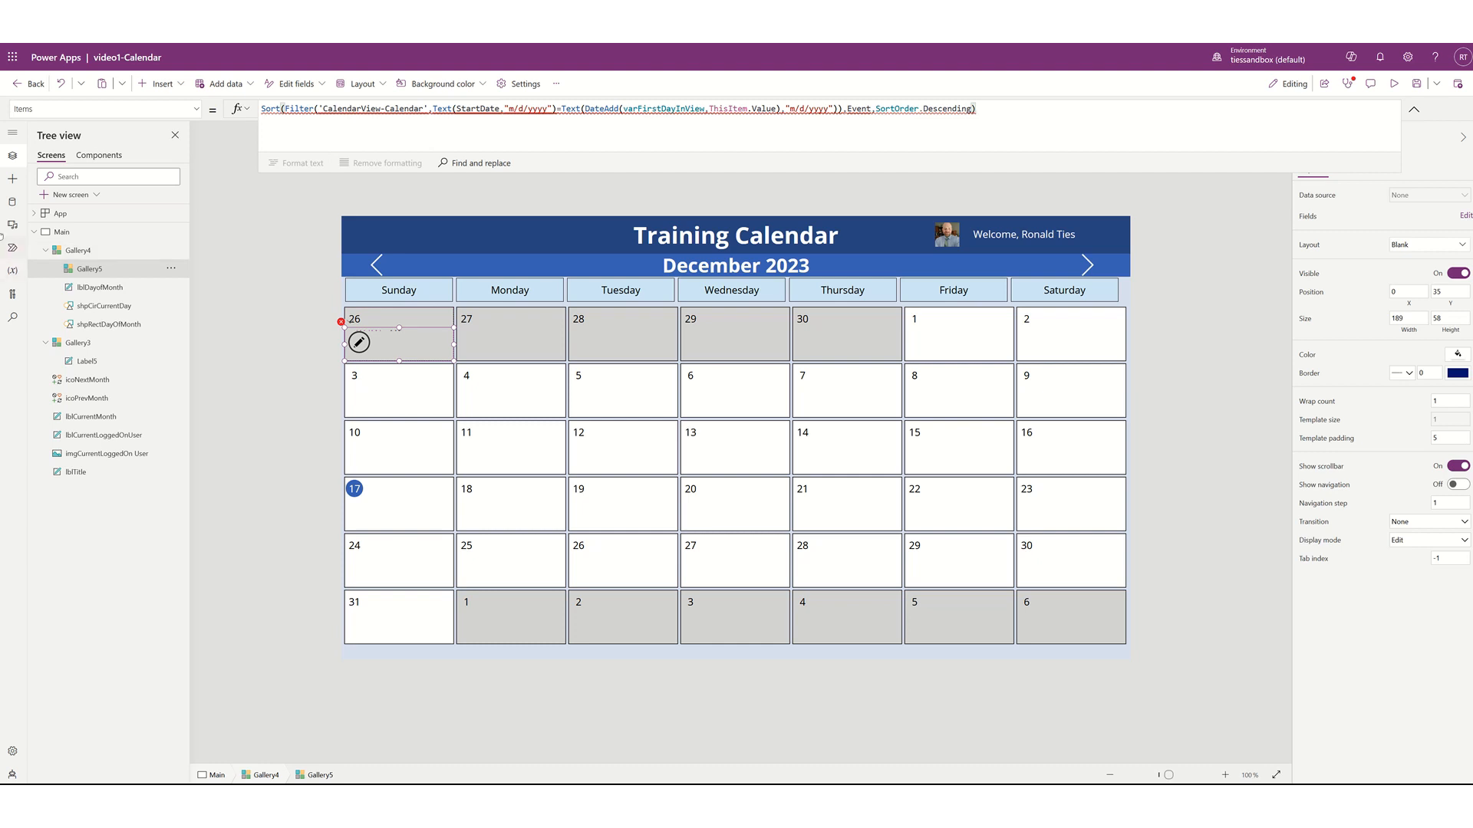
# Add the CalendarView-Calendar list from the Dev Site SharePoint site as a data source, using an existing SharePoint connection
pyautogui.click(12, 203)
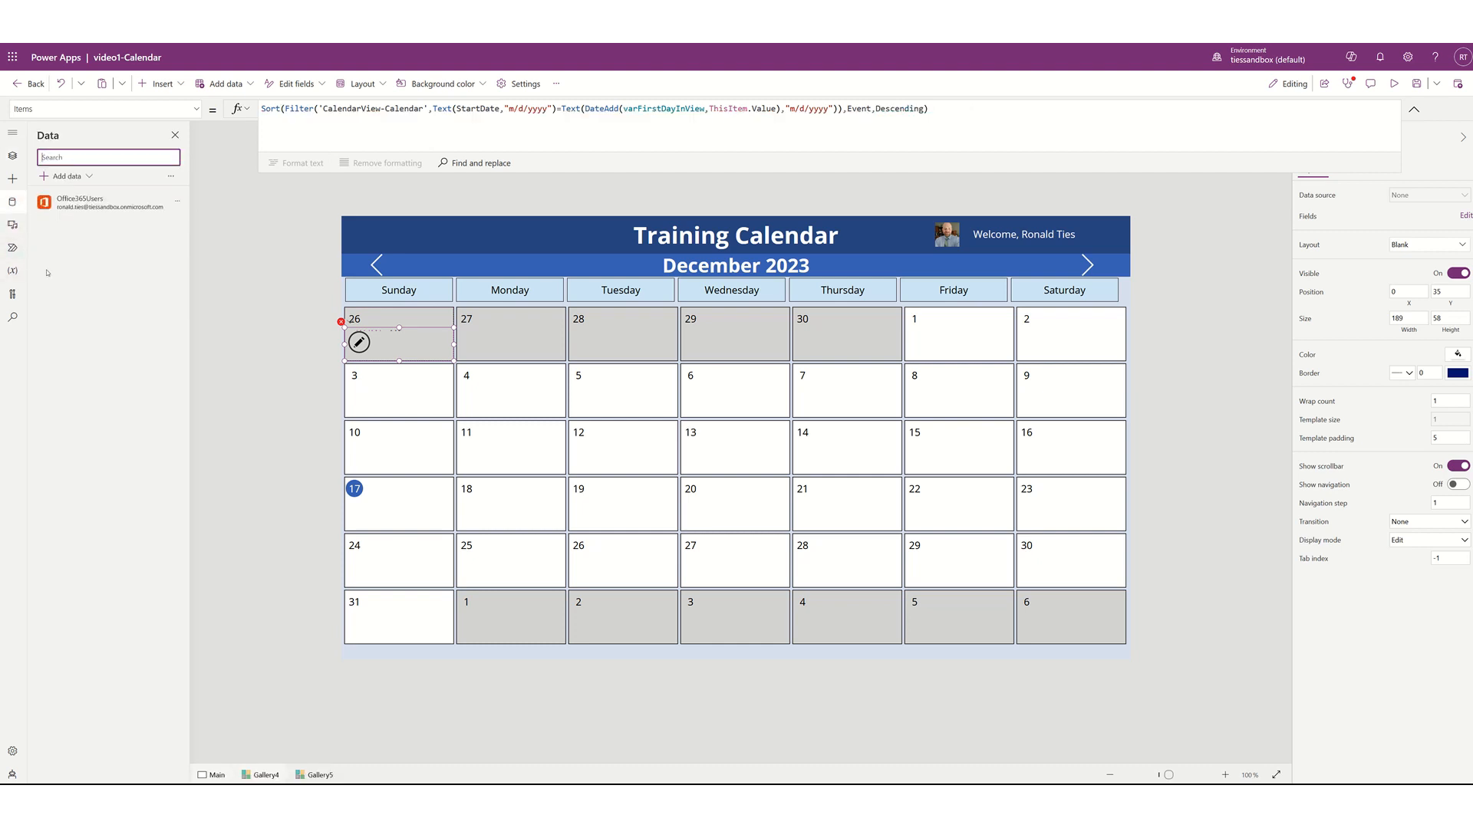
pyautogui.click(76, 178)
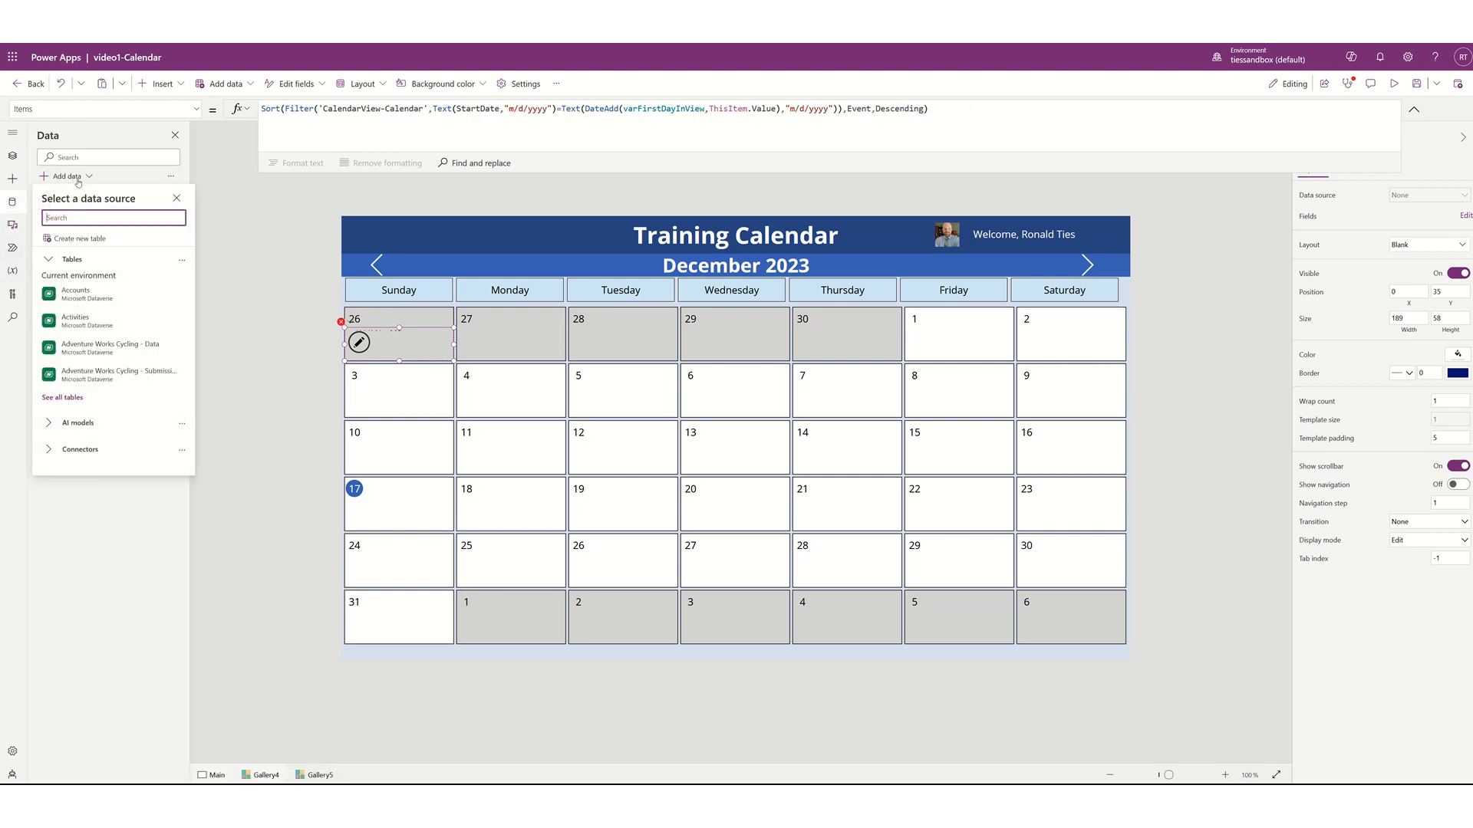
pyautogui.click(76, 451)
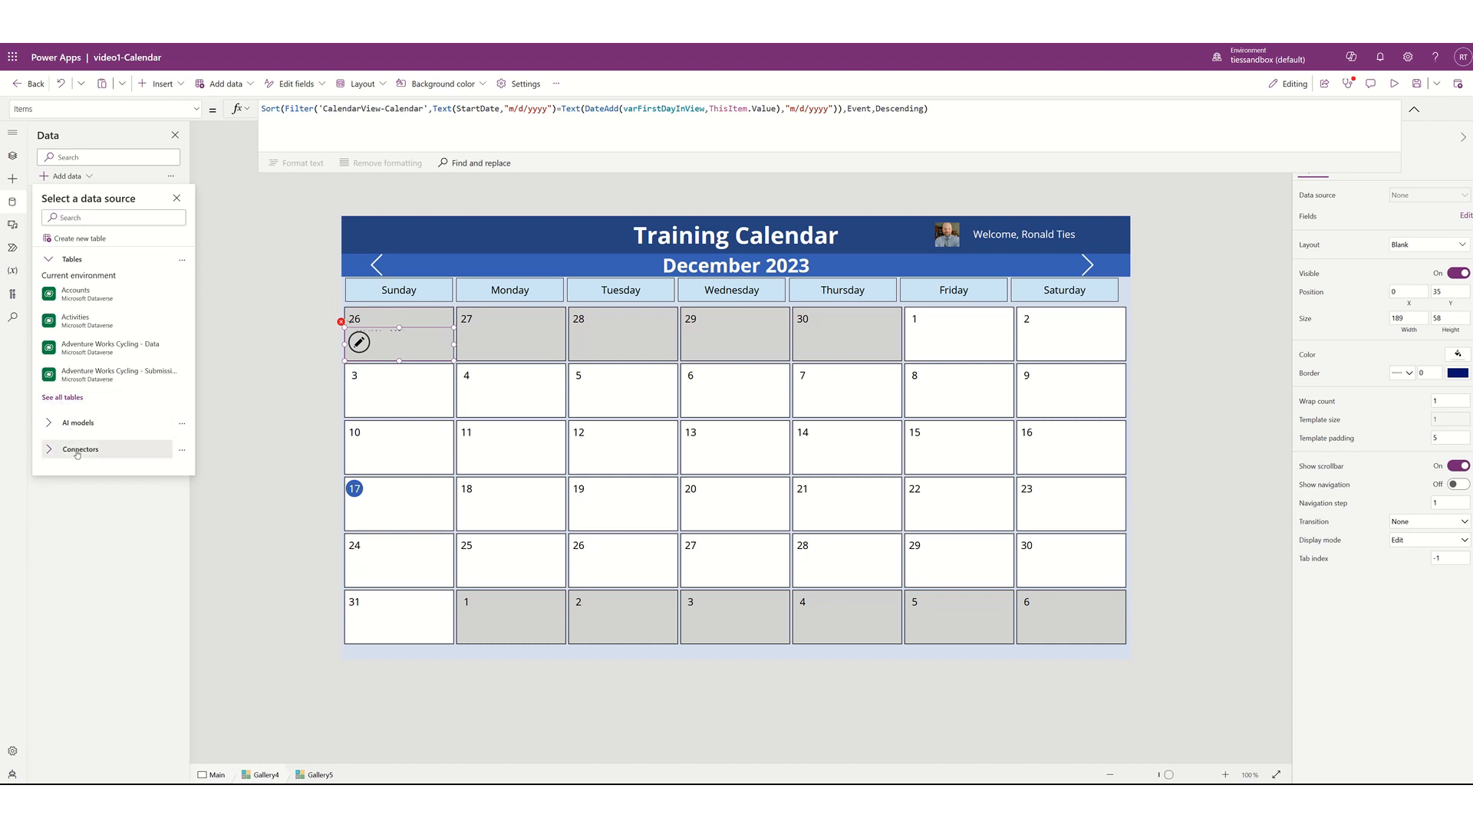
pyautogui.scroll(-5, 76, 430)
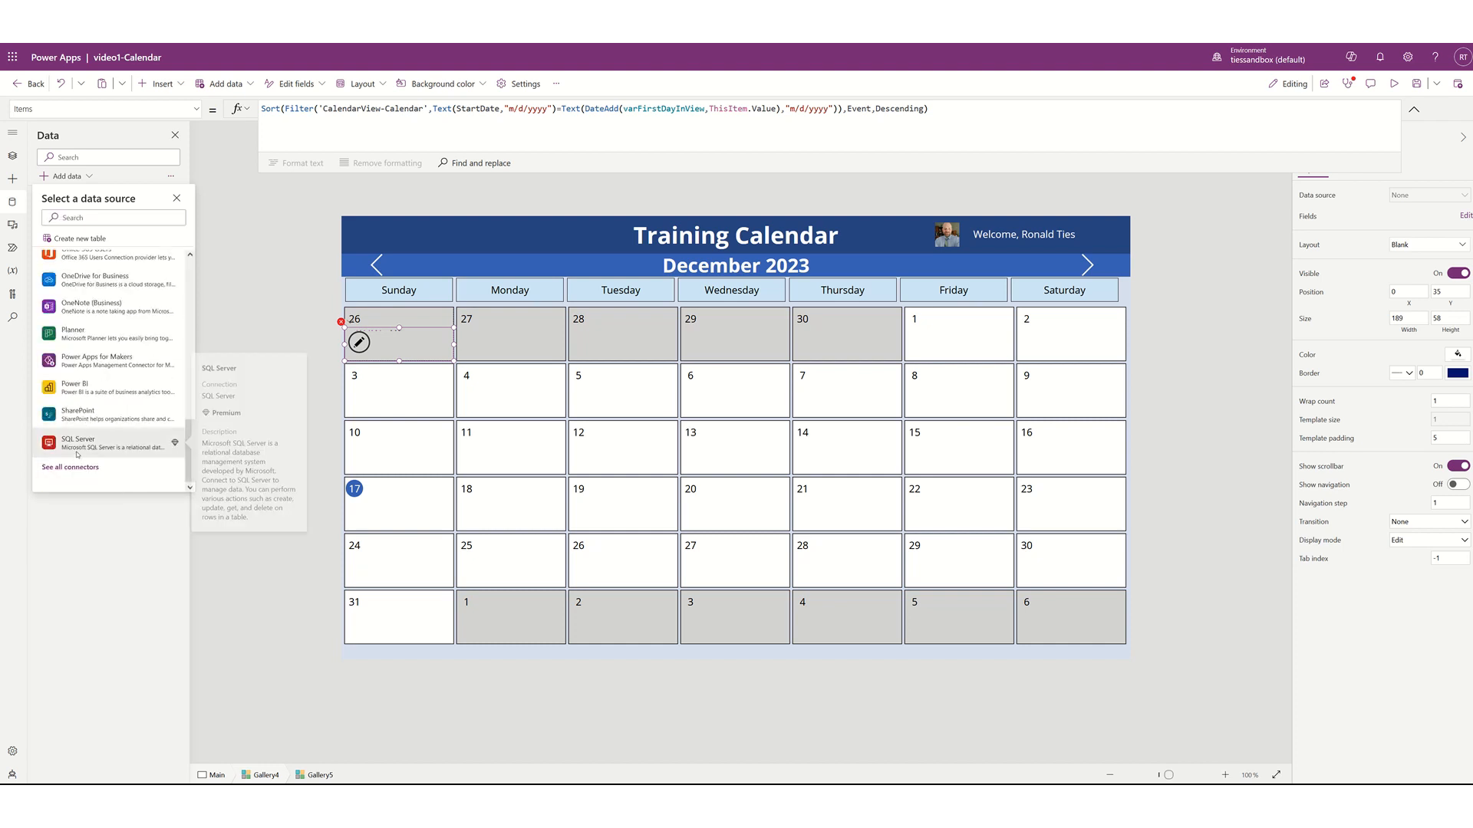
pyautogui.click(69, 412)
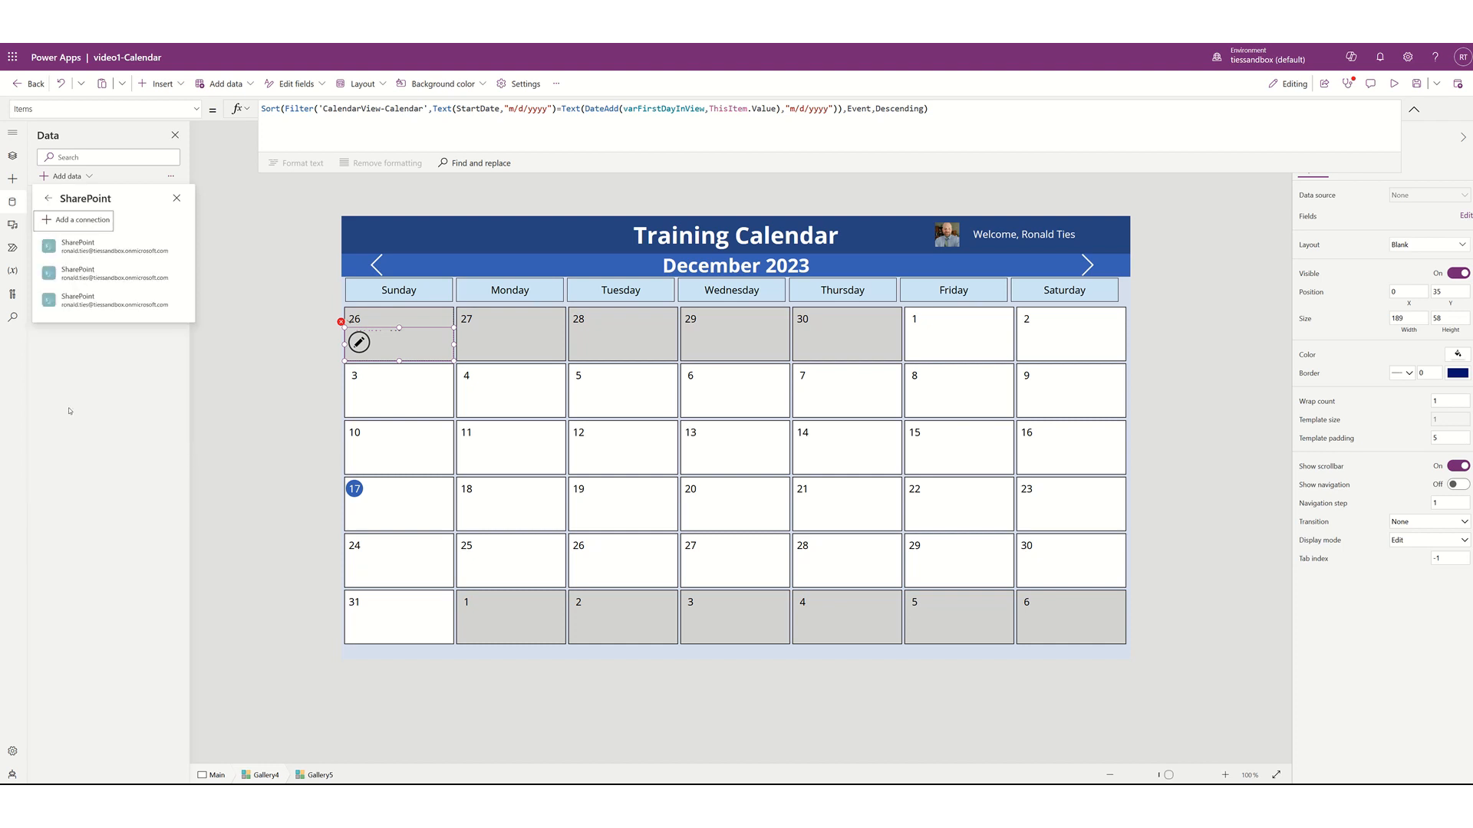
pyautogui.click(80, 245)
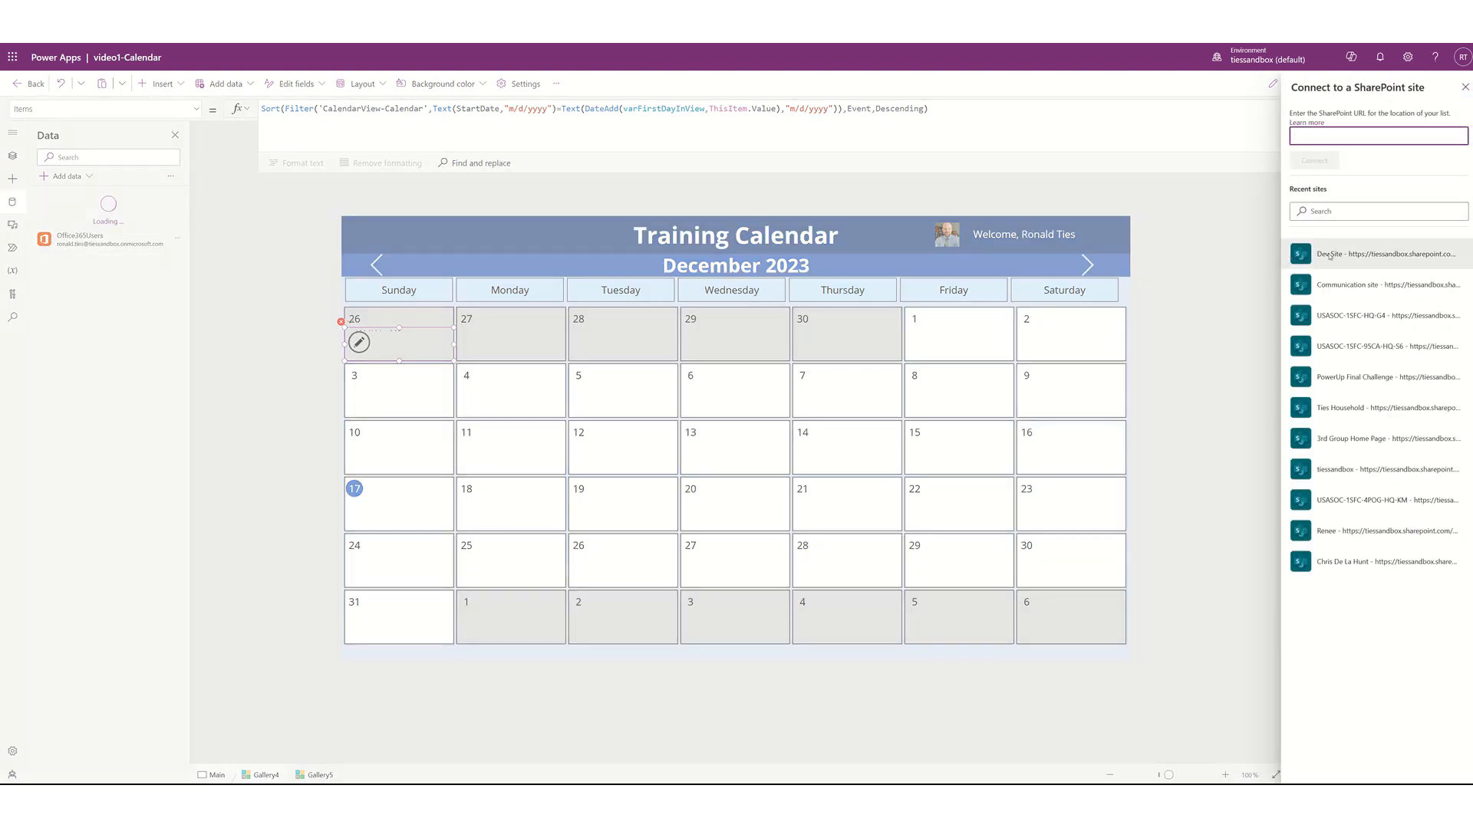
pyautogui.click(1329, 255)
pyautogui.click(1338, 305)
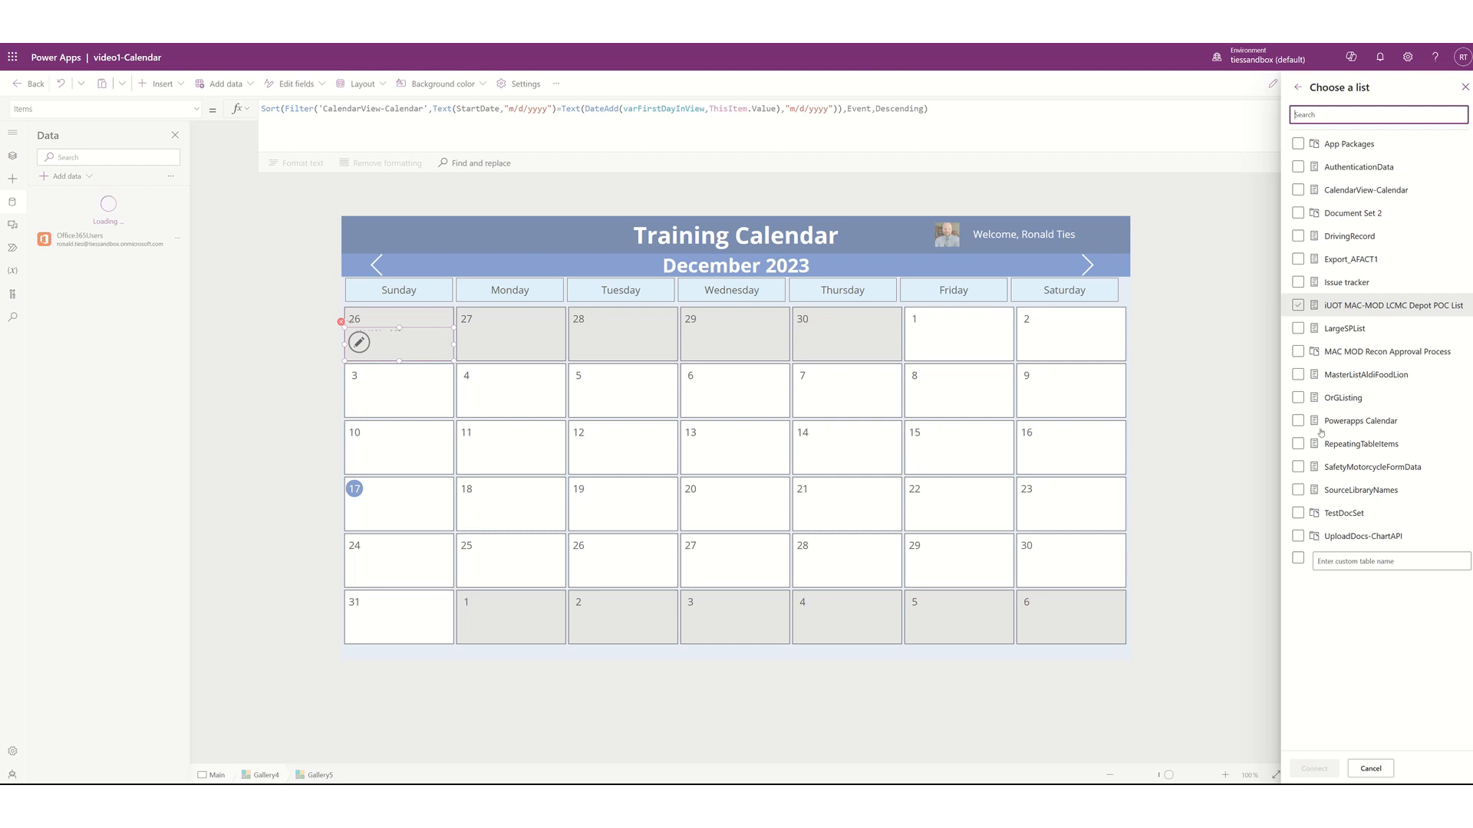
pyautogui.click(1311, 305)
pyautogui.click(1299, 190)
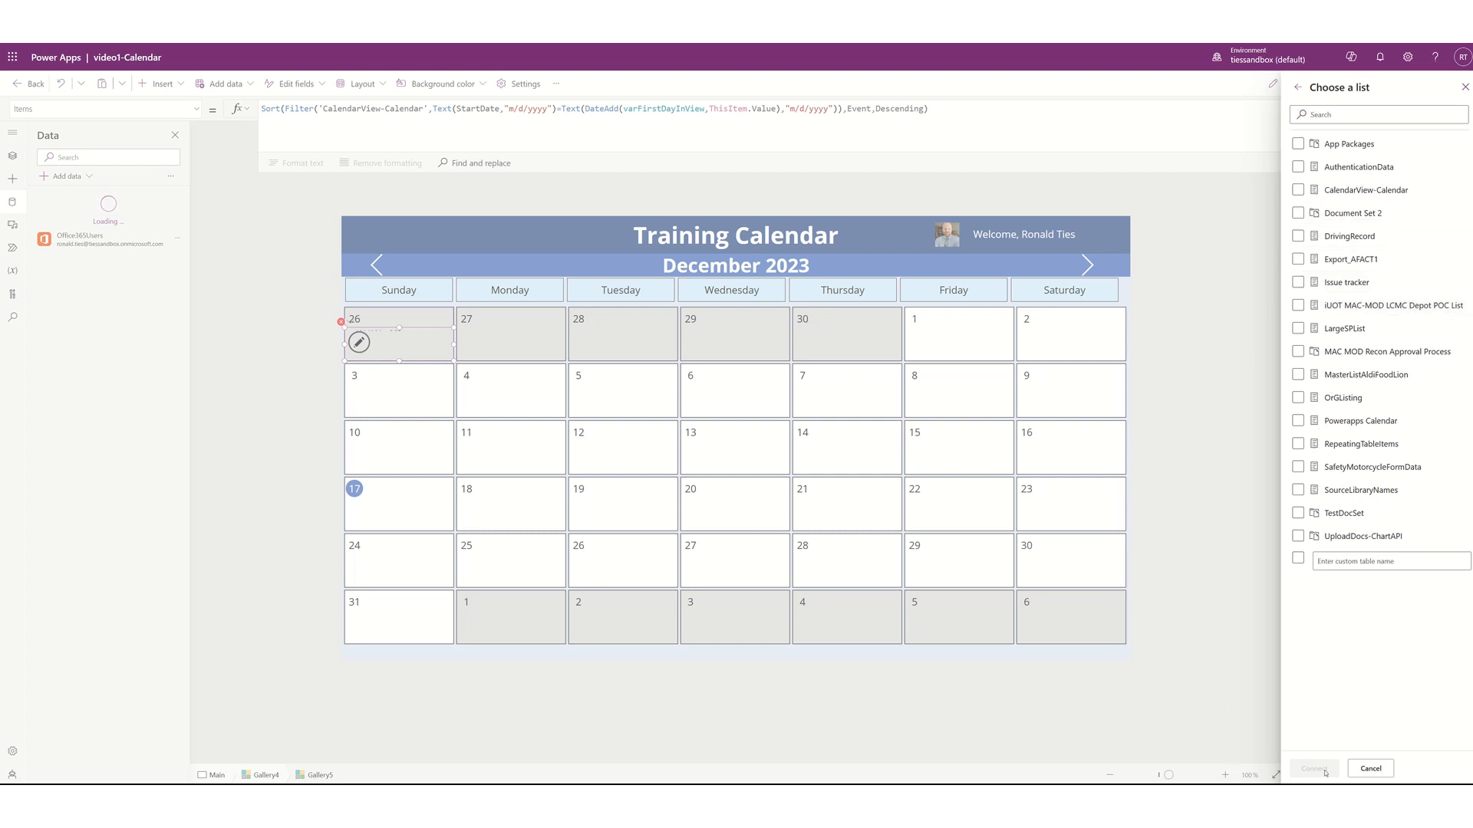
pyautogui.click(1298, 191)
pyautogui.click(1324, 768)
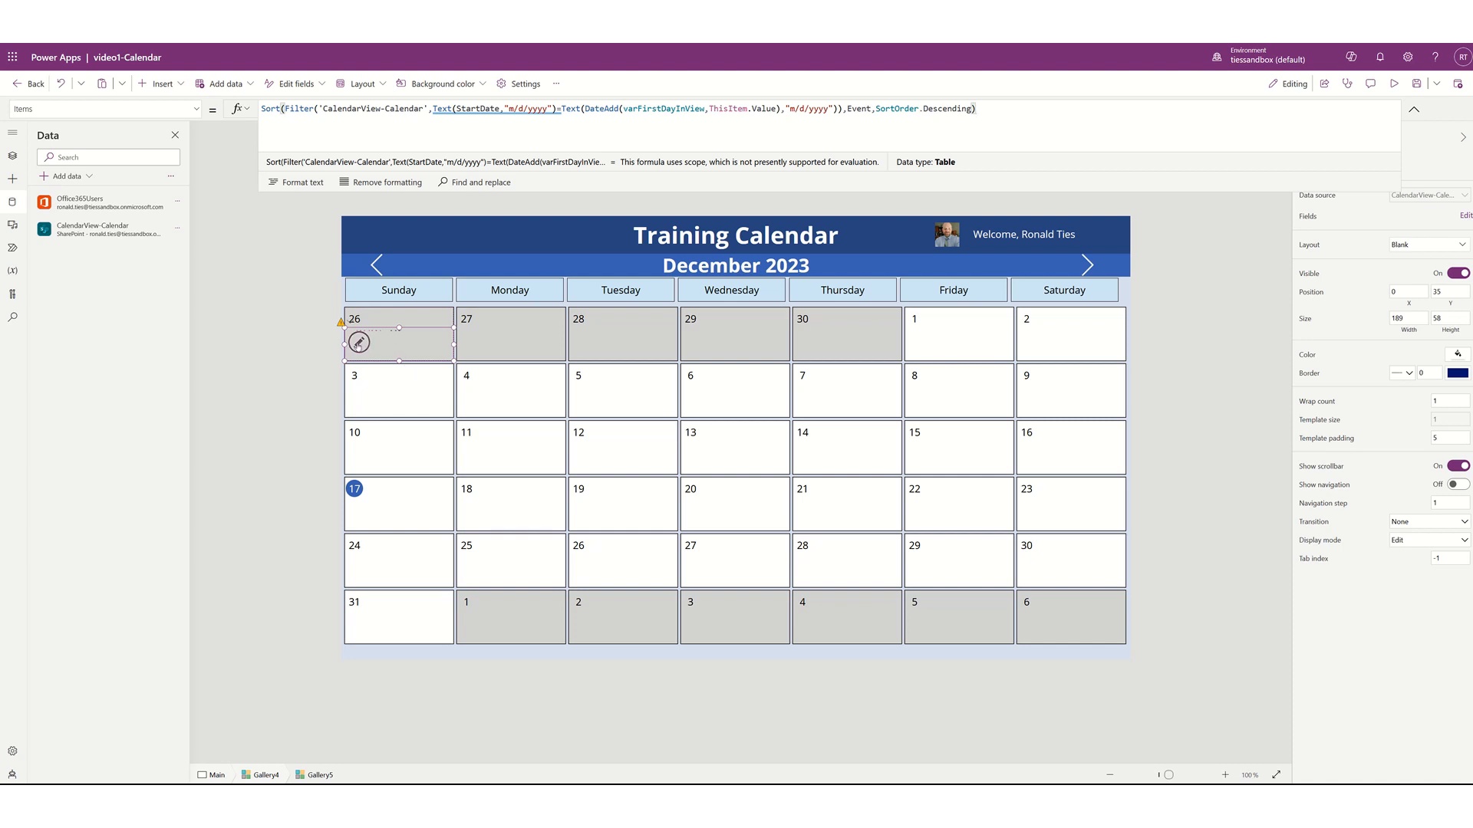
# Insert a text label into the nested gallery and set its height to 20 and X position to 5
pyautogui.click(358, 342)
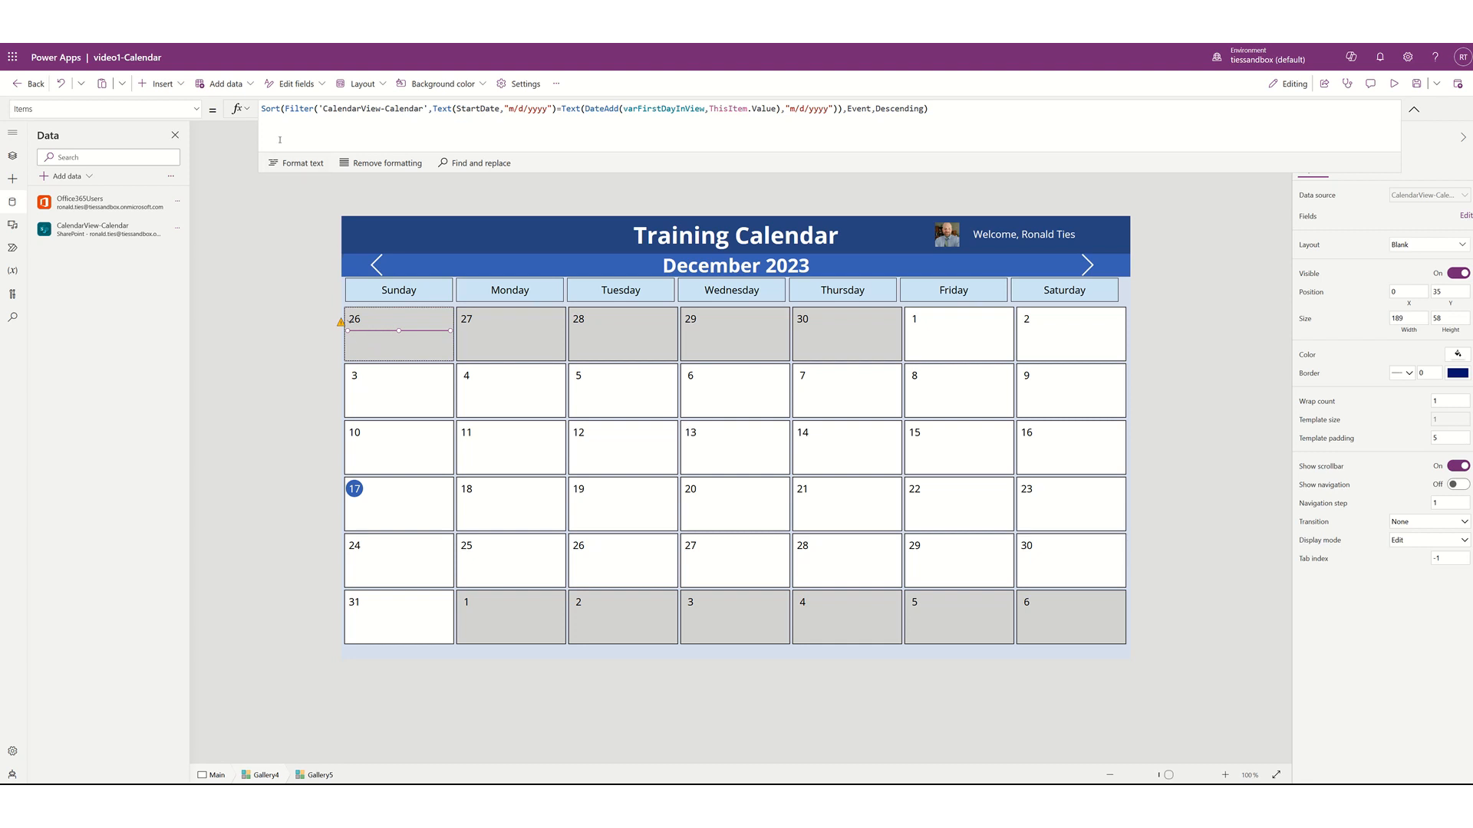
pyautogui.click(175, 86)
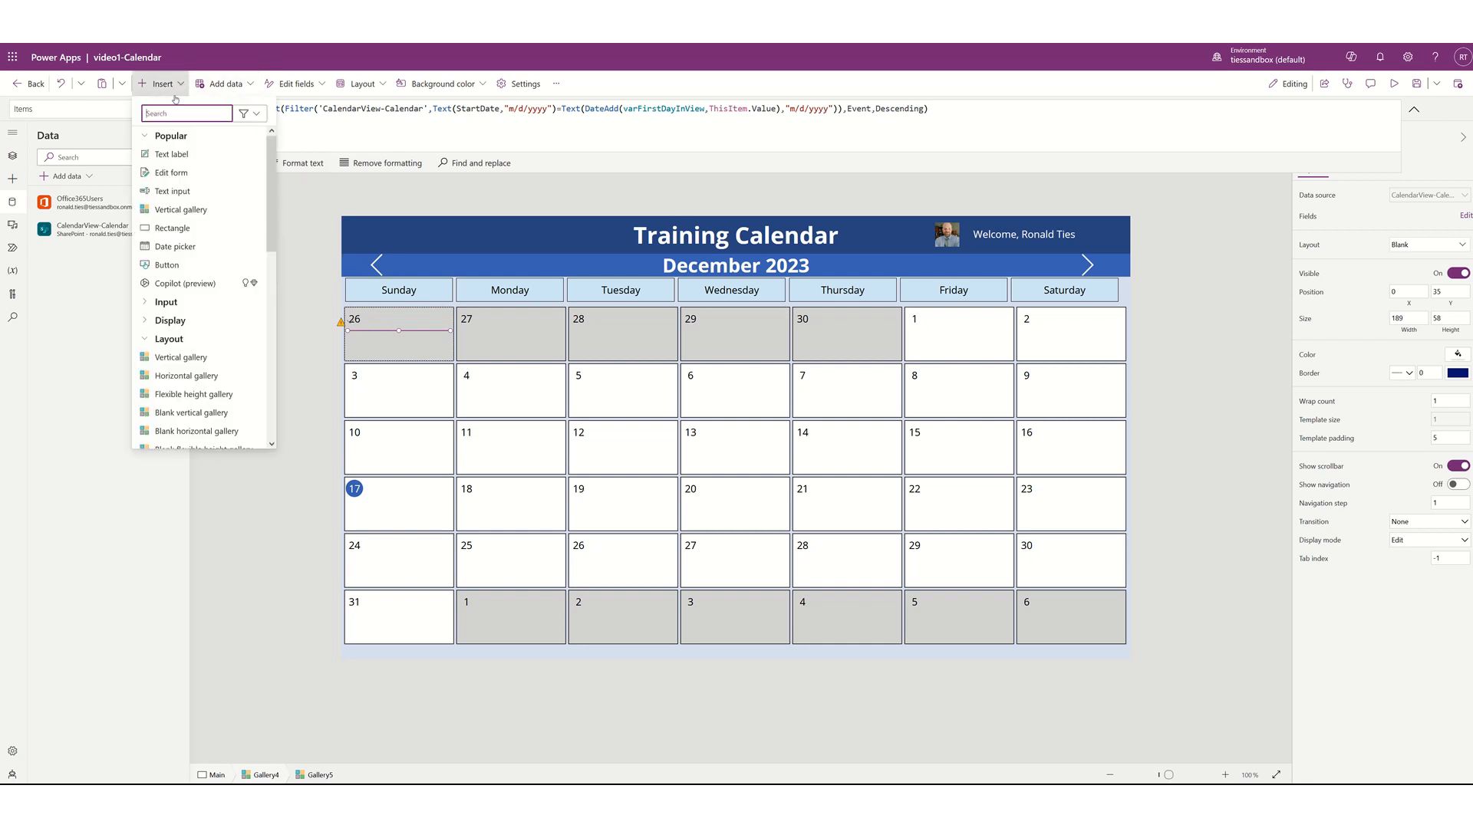
pyautogui.click(178, 154)
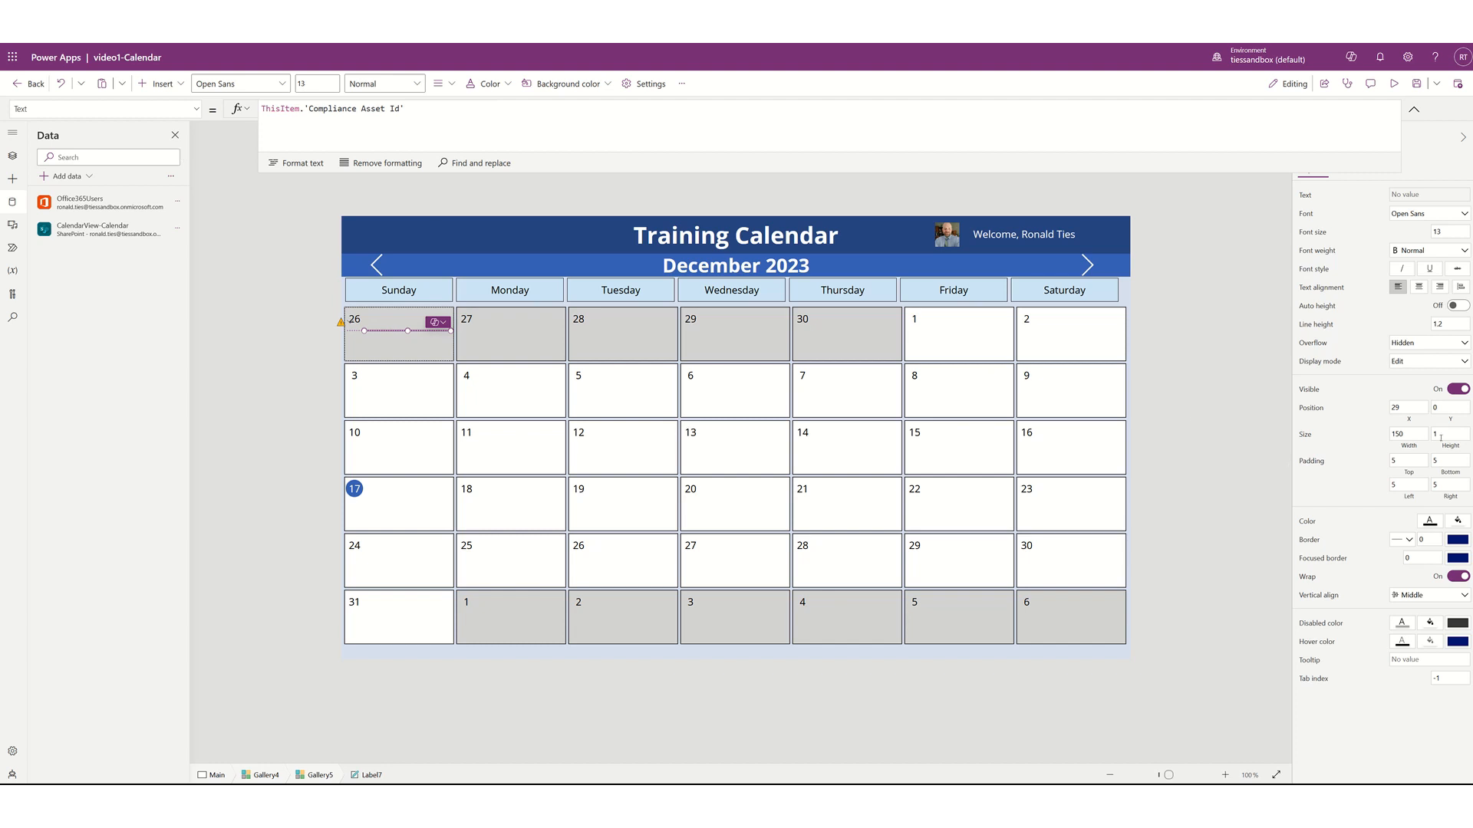
pyautogui.click(1443, 435)
pyautogui.write('10')
pyautogui.press('BackSpace')
pyautogui.write('20')
pyautogui.doubleClick(1409, 407)
pyautogui.write('5')
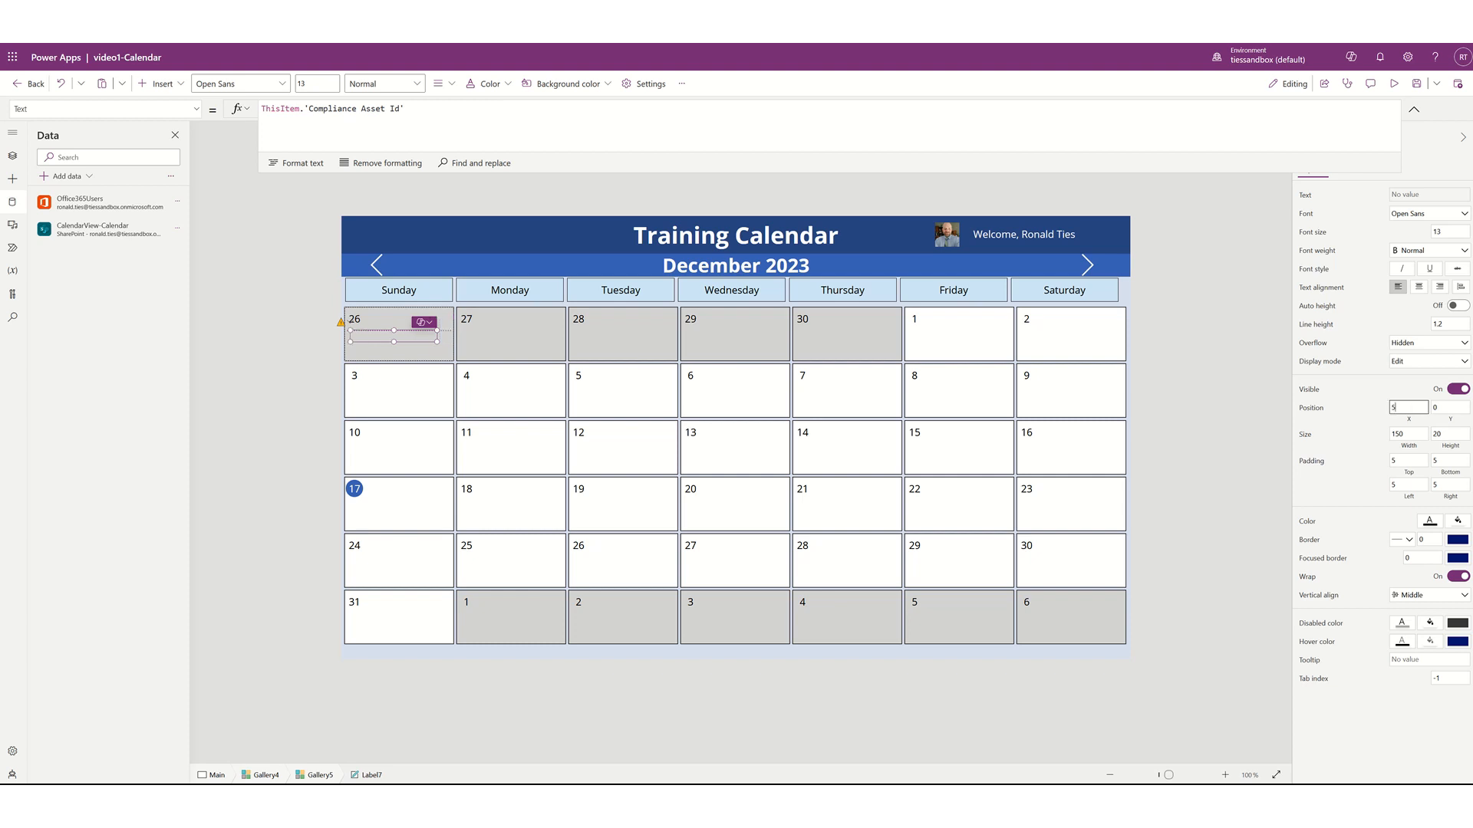
# Set the new label's Width formula to Gallery5.TemplateWidth-5 and collapse the formula editor
pyautogui.doubleClick(1420, 433)
pyautogui.click(1410, 446)
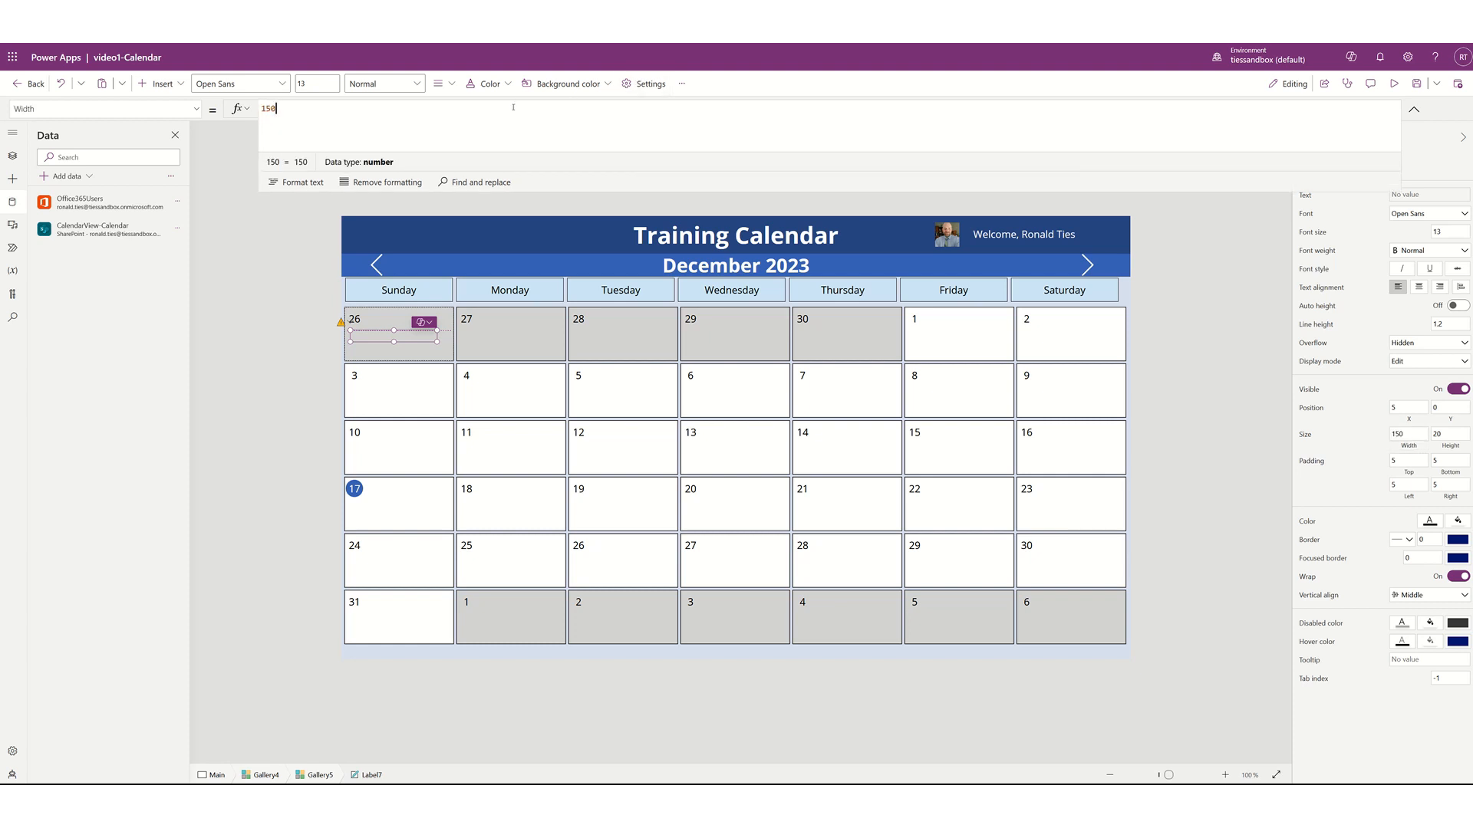
pyautogui.hotkey('ctrl', 'a')
pyautogui.write('gall')
pyautogui.press('Down')
pyautogui.press('Down')
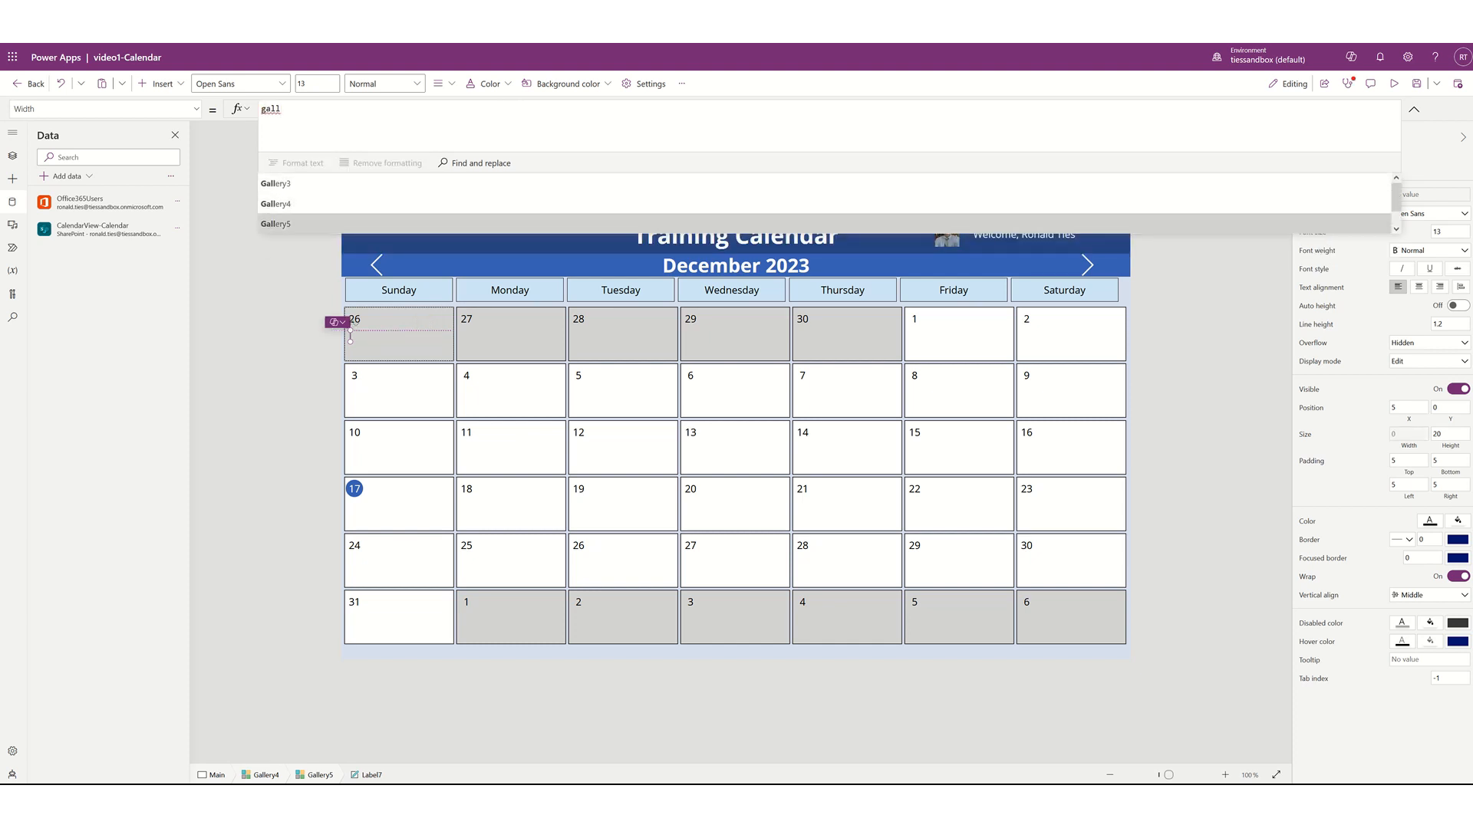
pyautogui.press('Tab')
pyautogui.write('.temp')
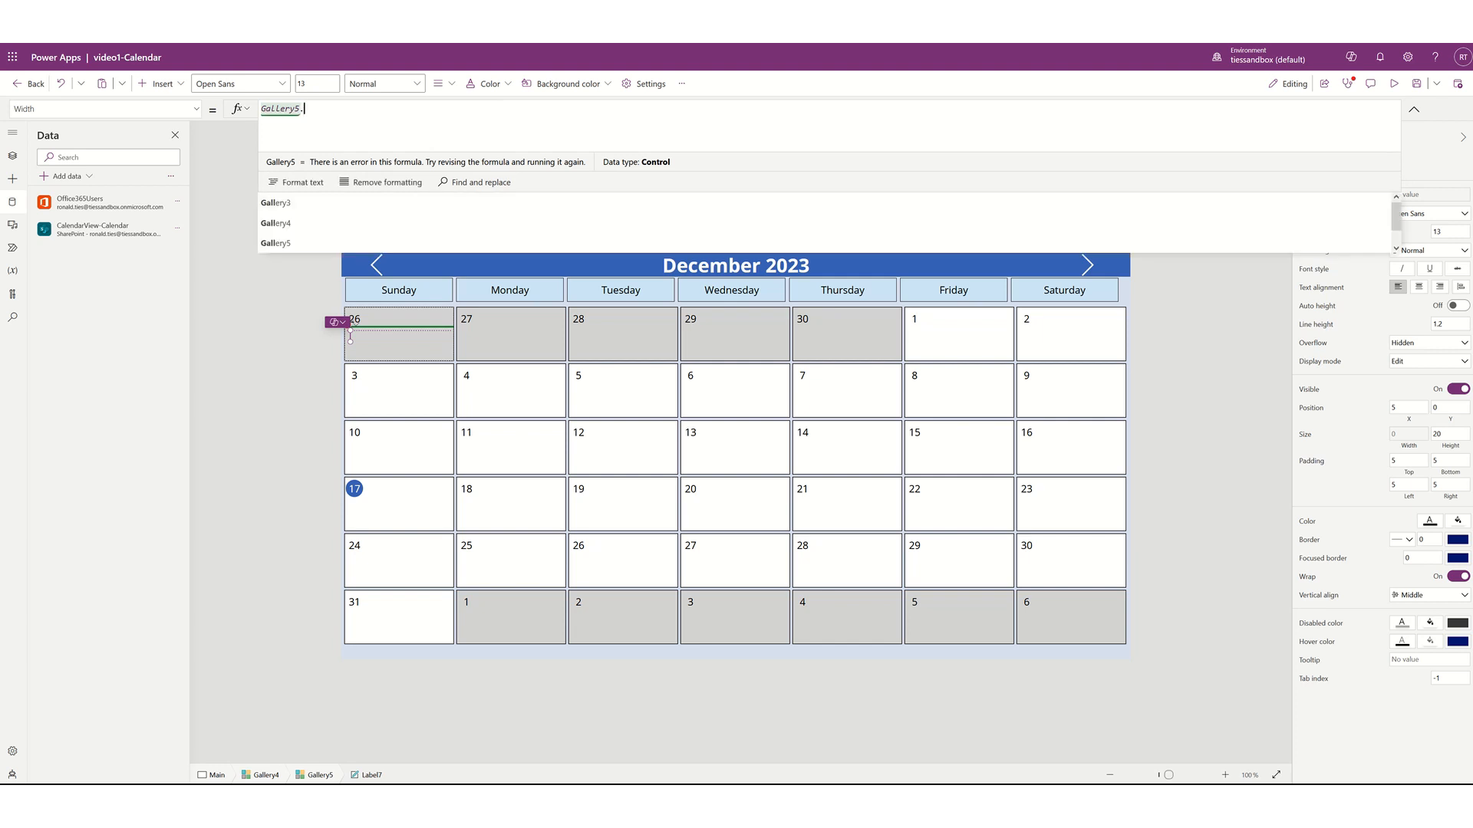
pyautogui.press('Down')
pyautogui.press('Down')
pyautogui.press('Down')
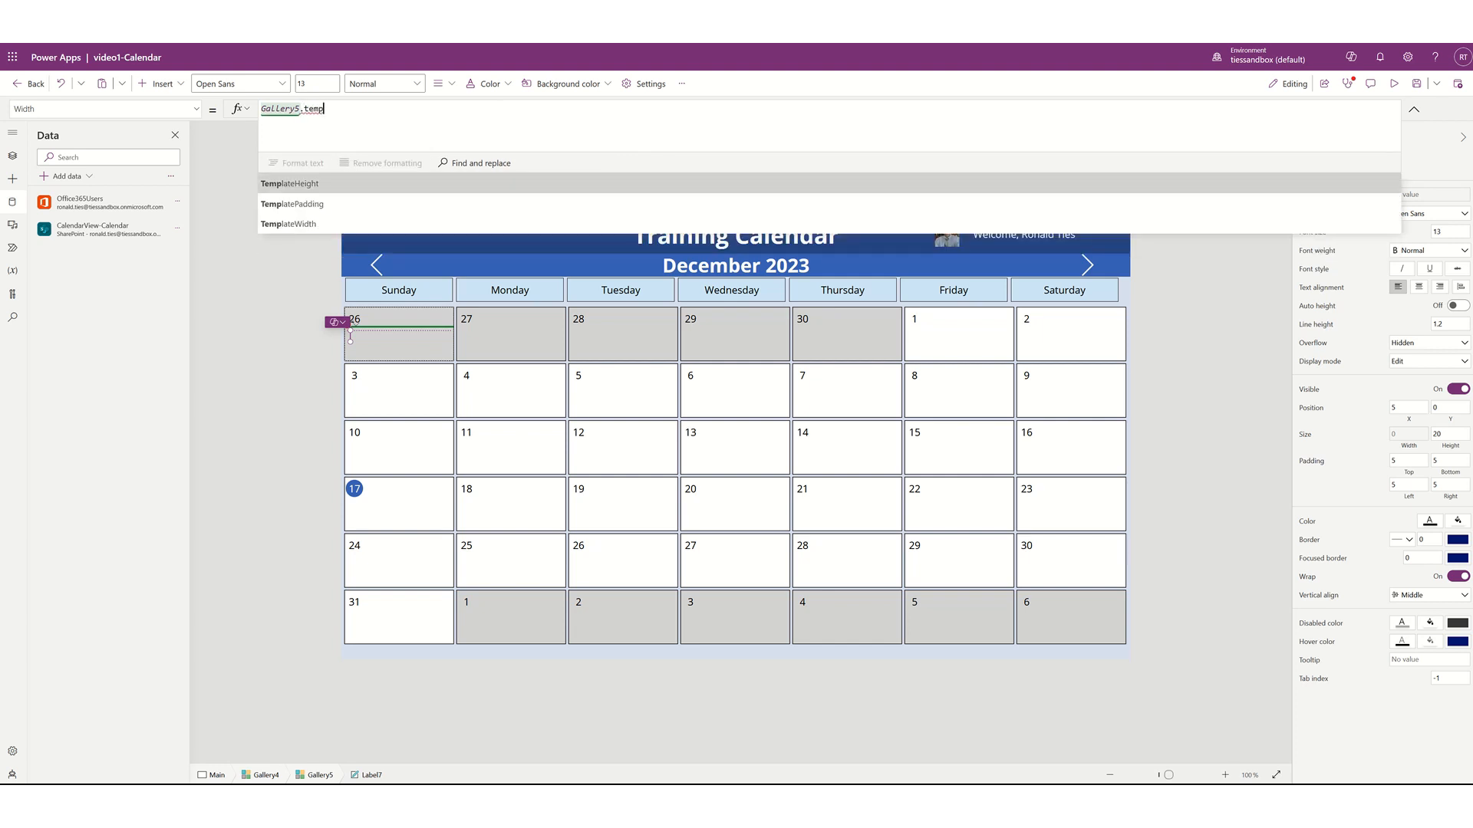
pyautogui.press('Tab')
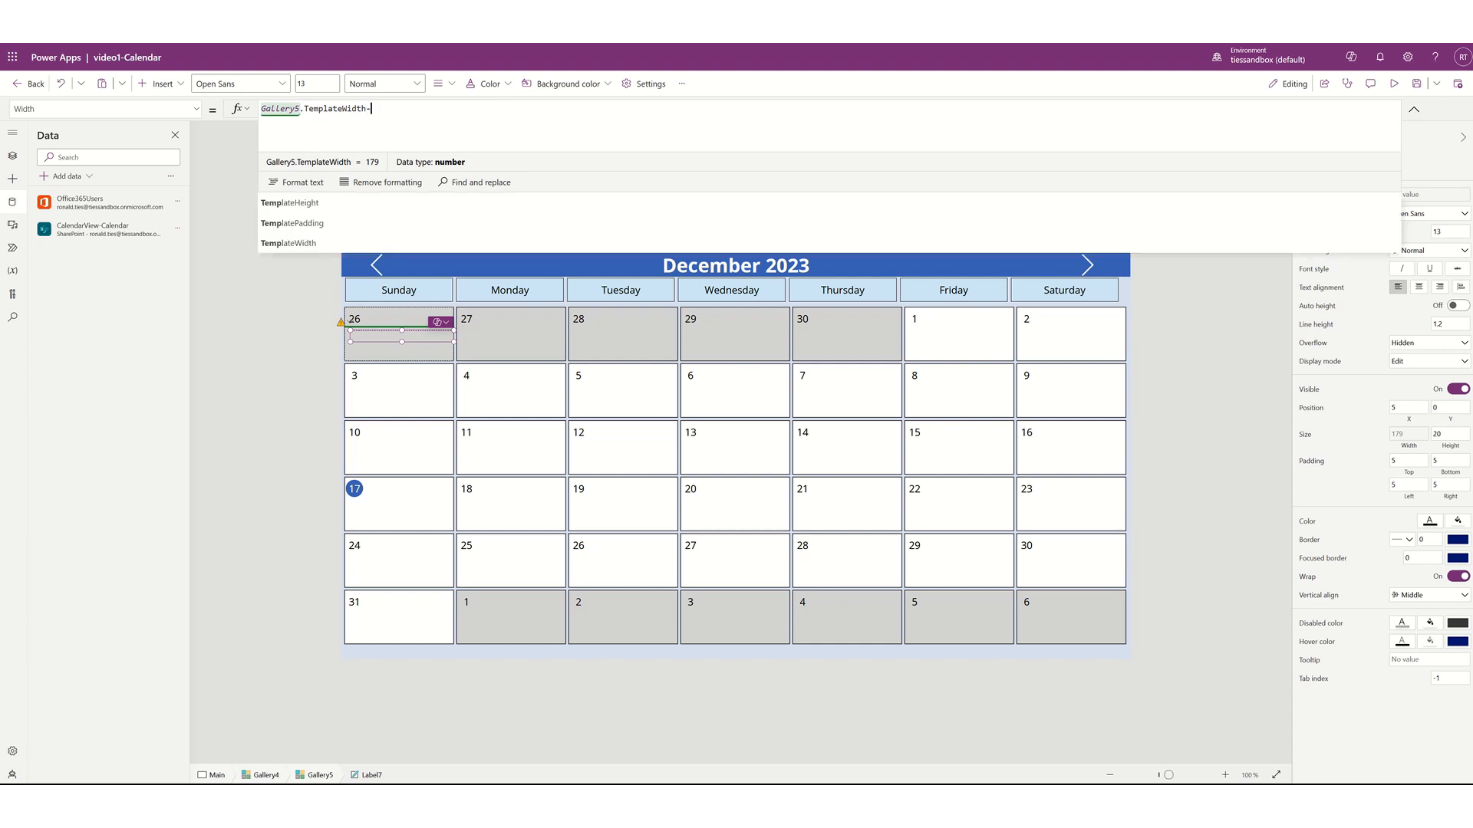
pyautogui.write('-5')
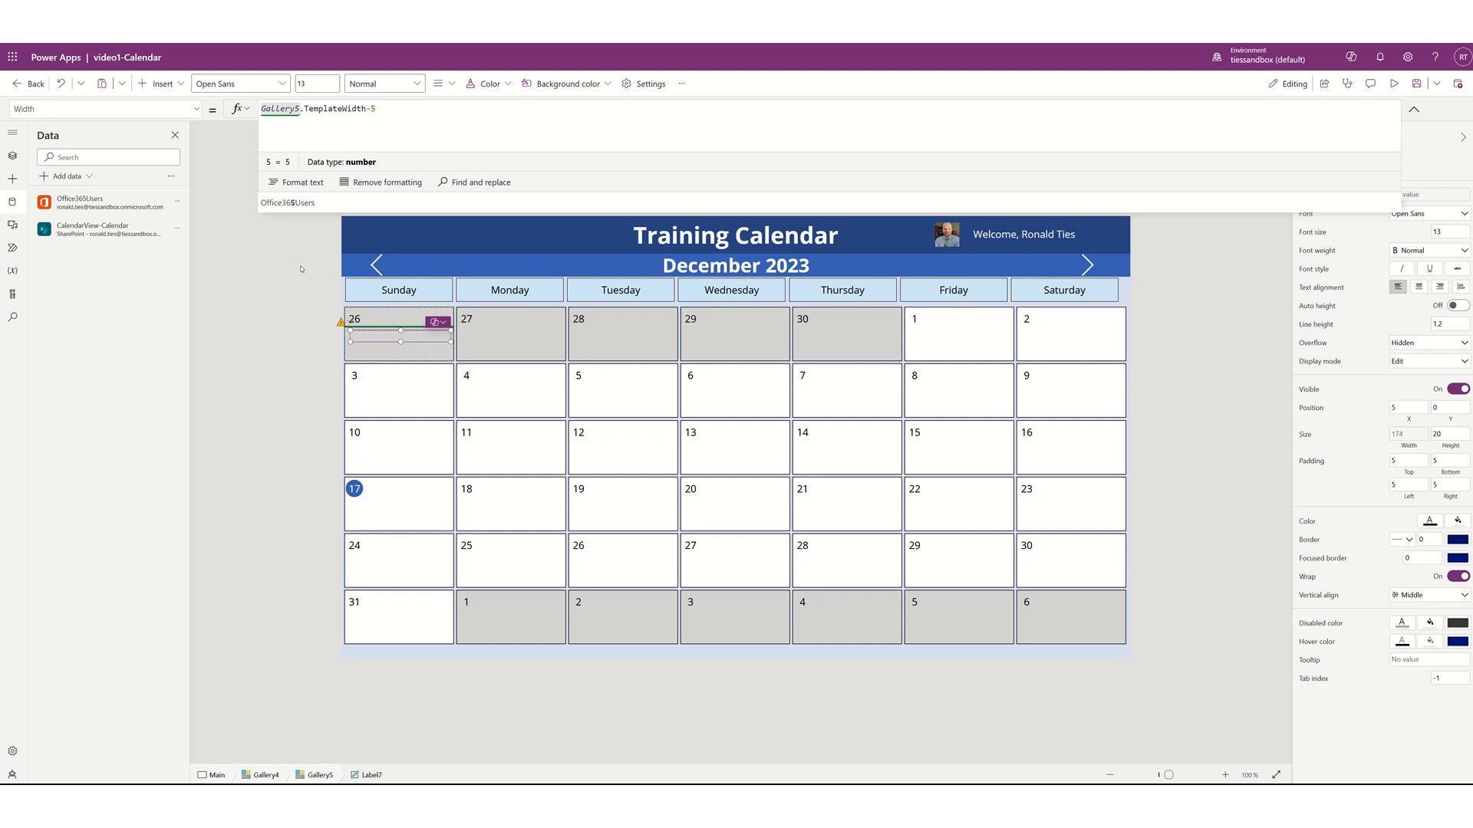
pyautogui.click(1416, 110)
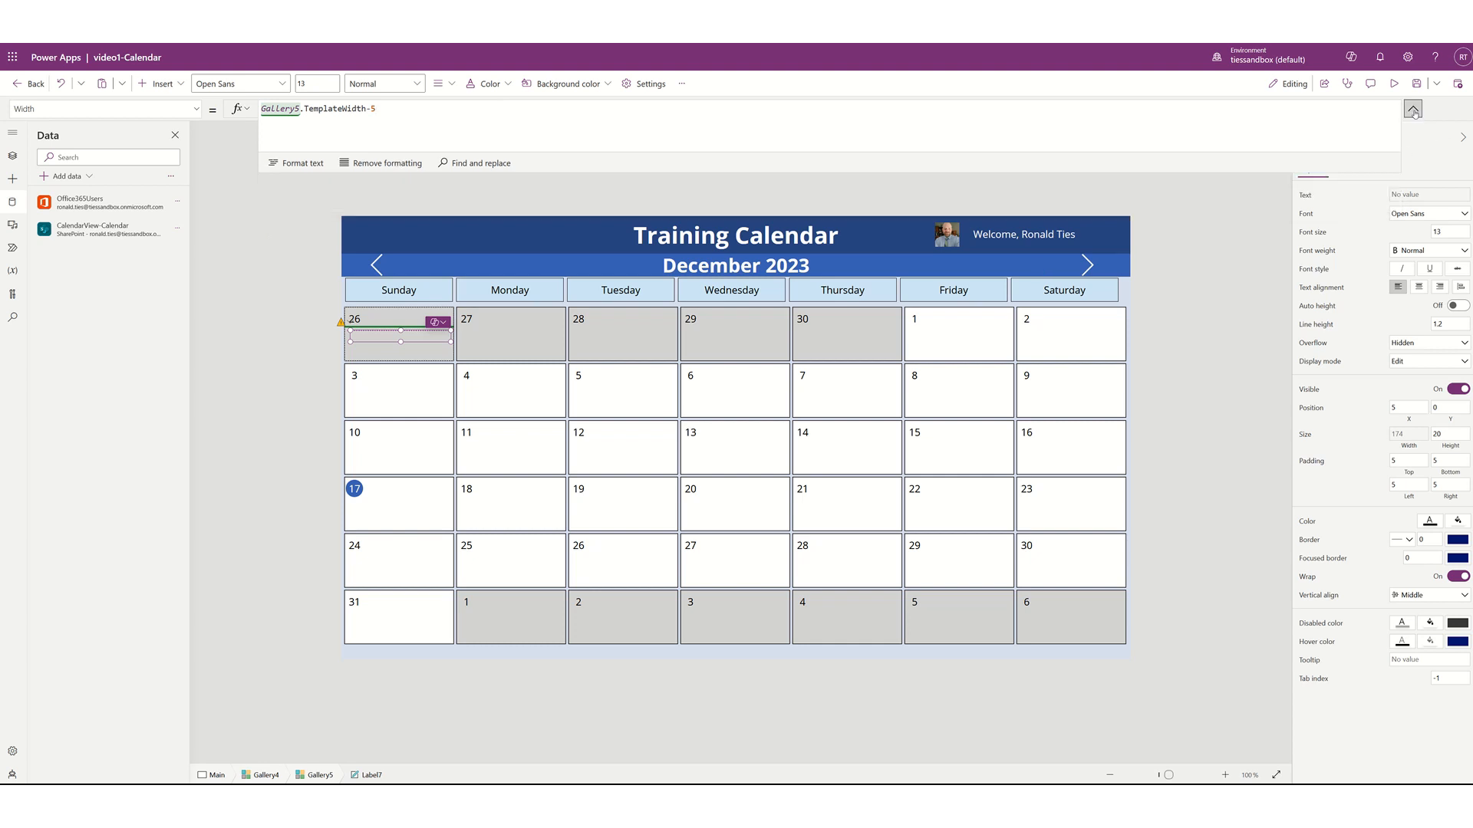
# Replace the label's Text formula with Sort(Filter('CalendarView-Calendar',Text(StartDate,"m/d/yyyy")=Text(DateAdd(varFirstDayInView,ThisItem.Value),"m/d/yyyy")),Event,SortOrder.Descending)
pyautogui.click(1306, 196)
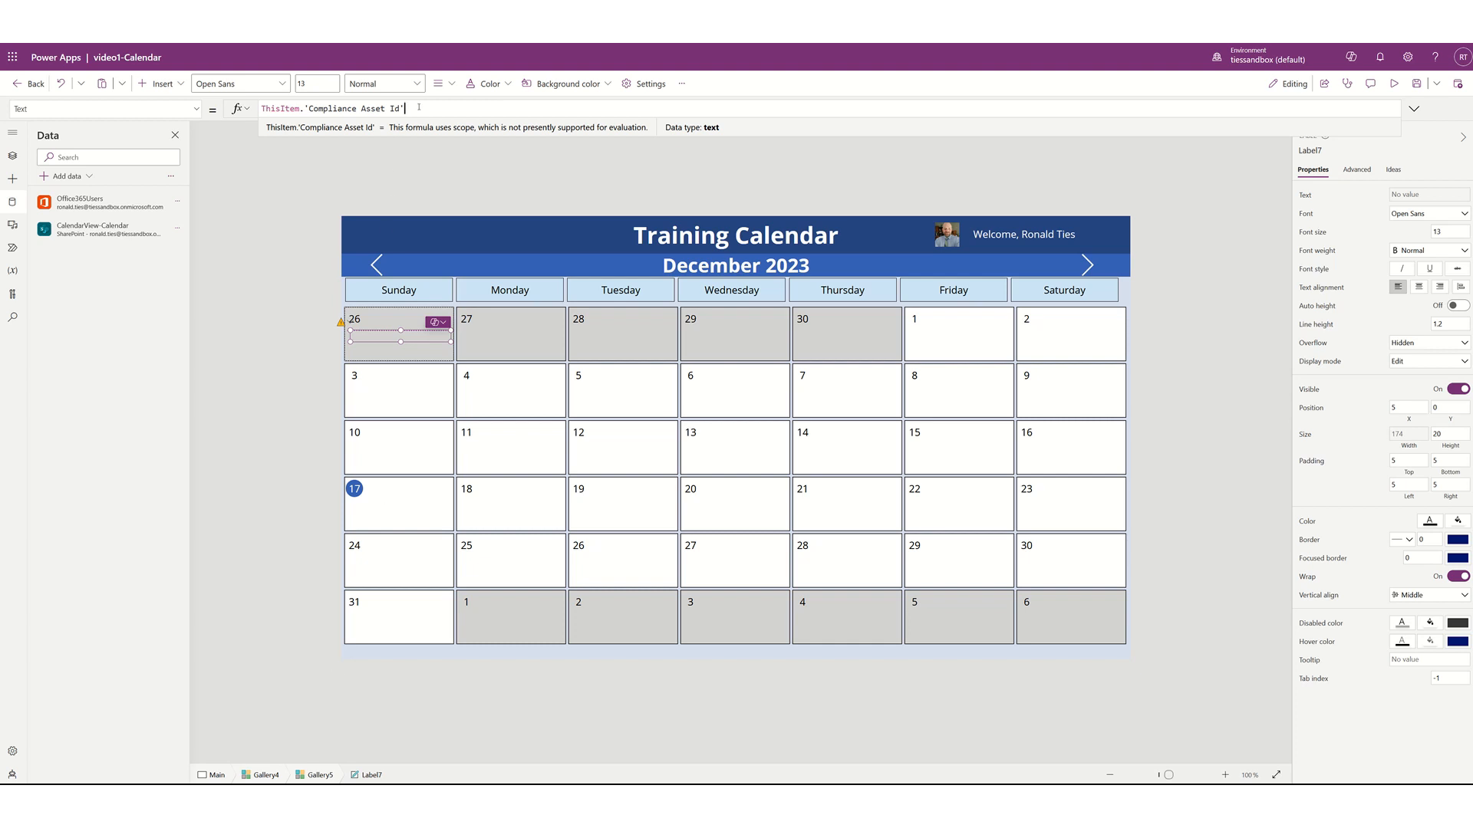
pyautogui.hotkey('ctrl', 'a')
pyautogui.write('Sort(Filter(\'CalendarView-Calendar\',Text(StartDate,"m/d/yyyy")=Text(DateAdd(varFirstDayInView,ThisItem.Value),"m/d/yyyy")),Event,SortOrder.Descending)')
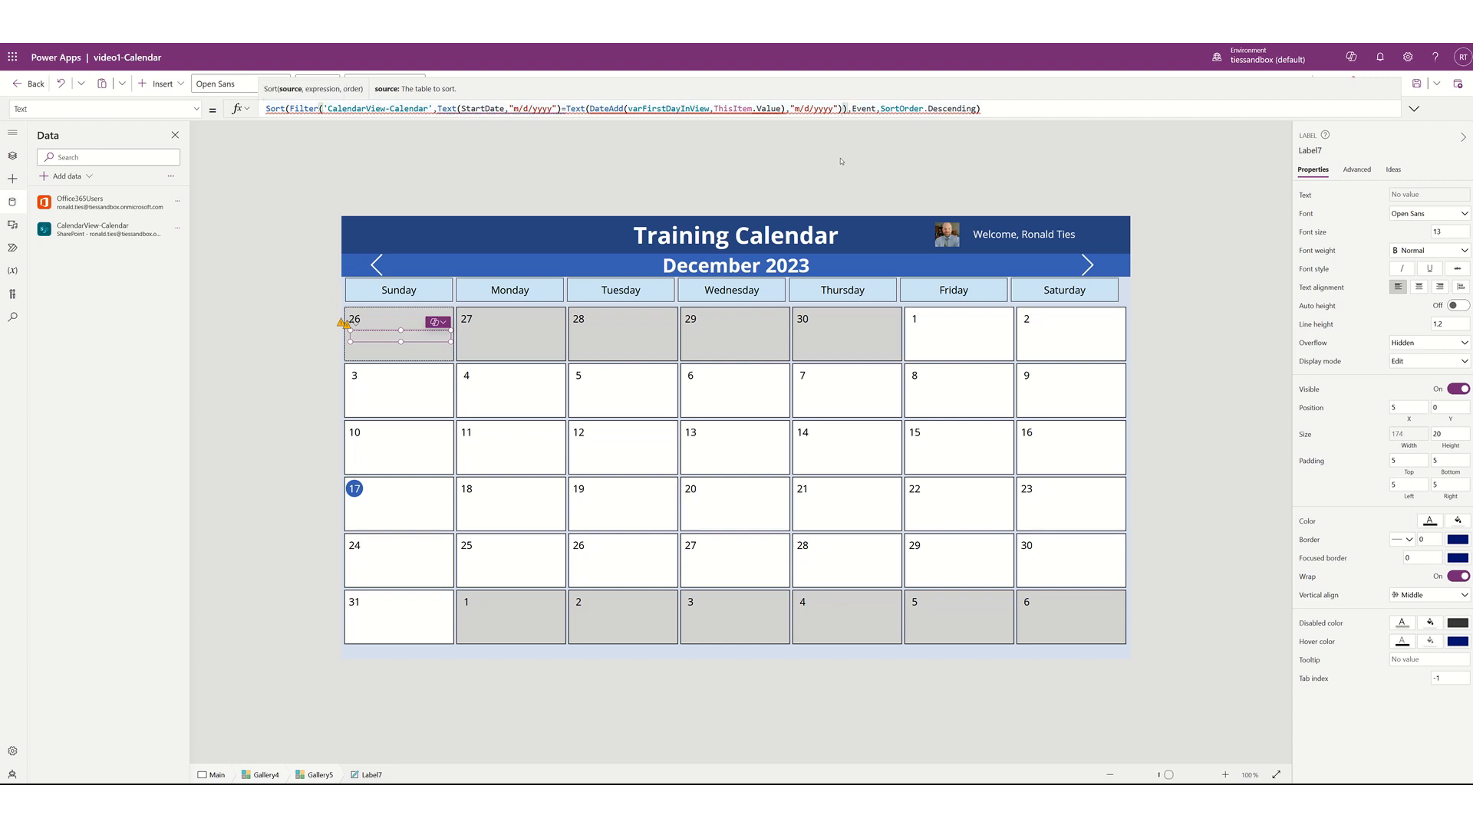
pyautogui.click(838, 109)
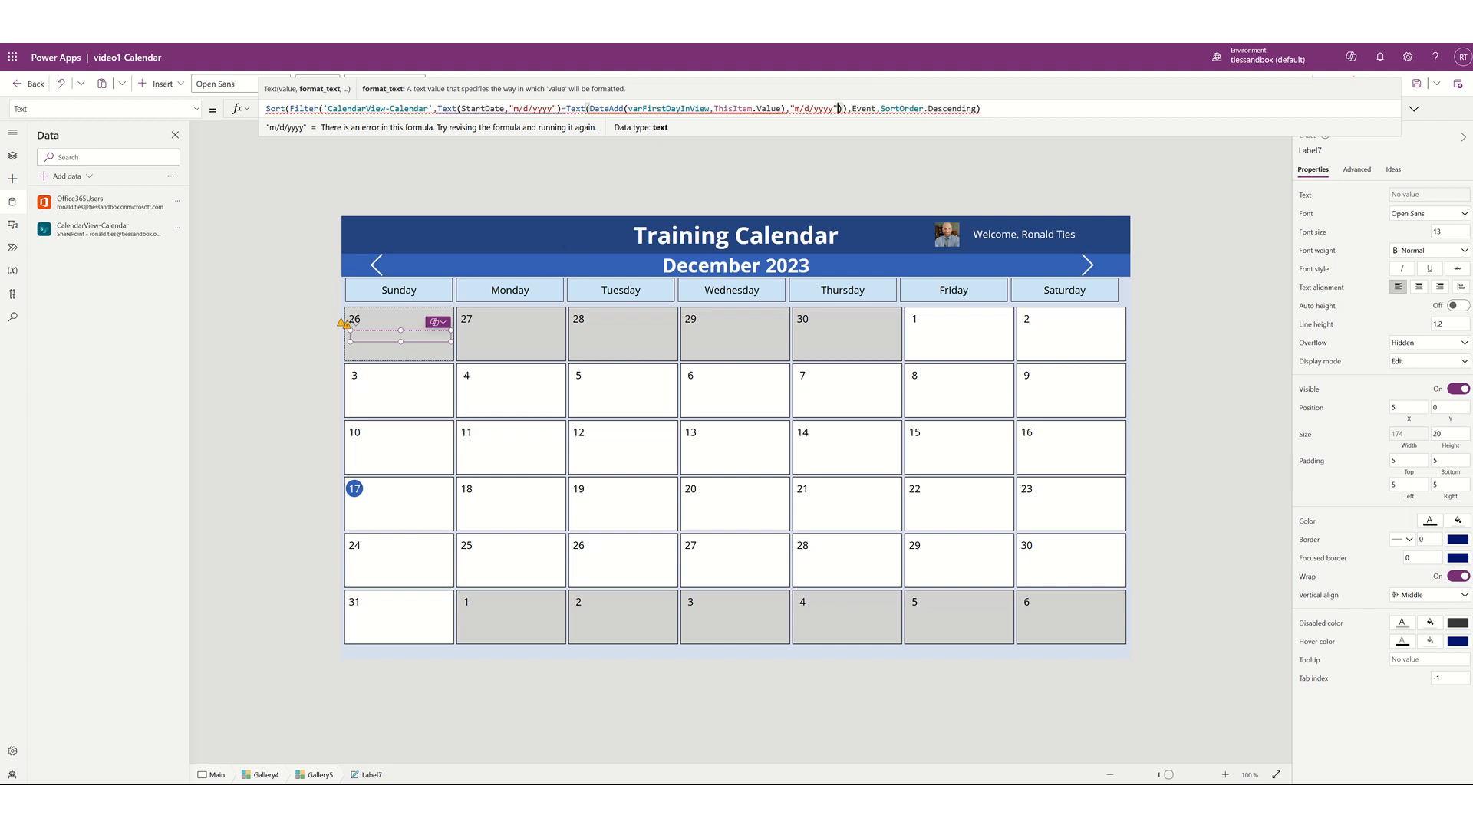
pyautogui.click(560, 422)
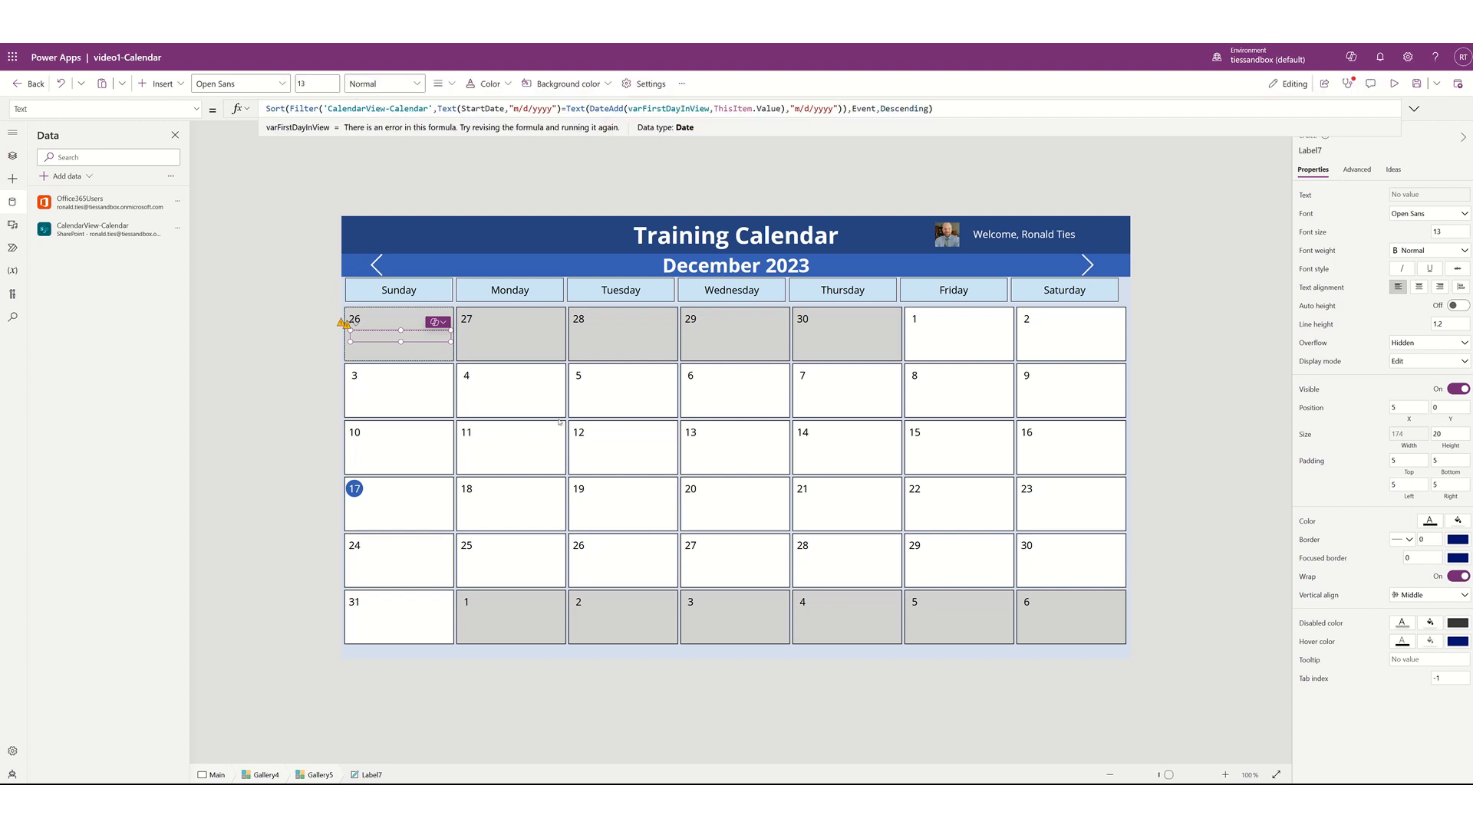
# Replace the event label's Text formula with ThisItem.Event
pyautogui.click(961, 112)
pyautogui.hotkey('ctrl', 'a')
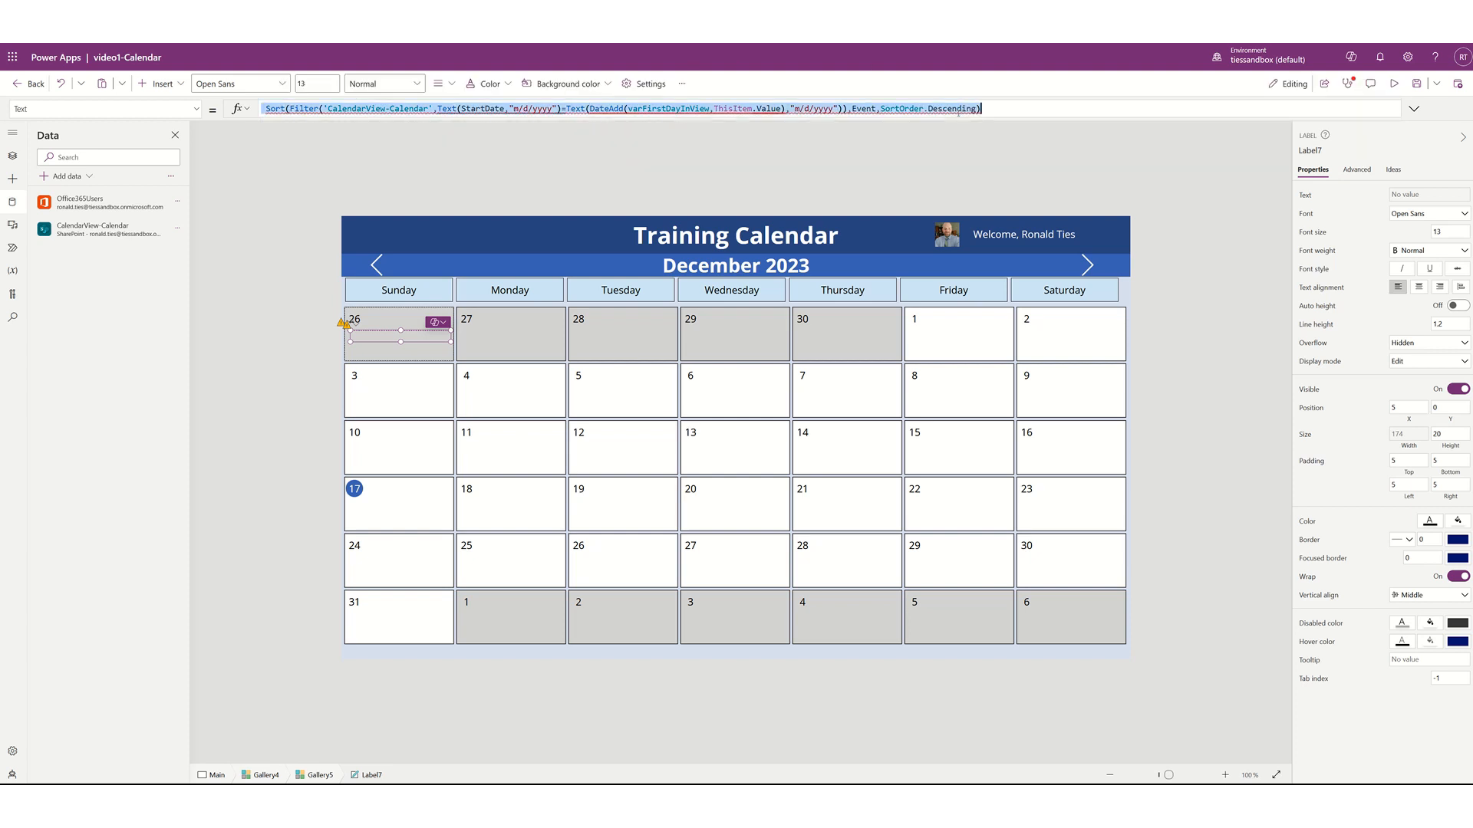
pyautogui.write('thisi')
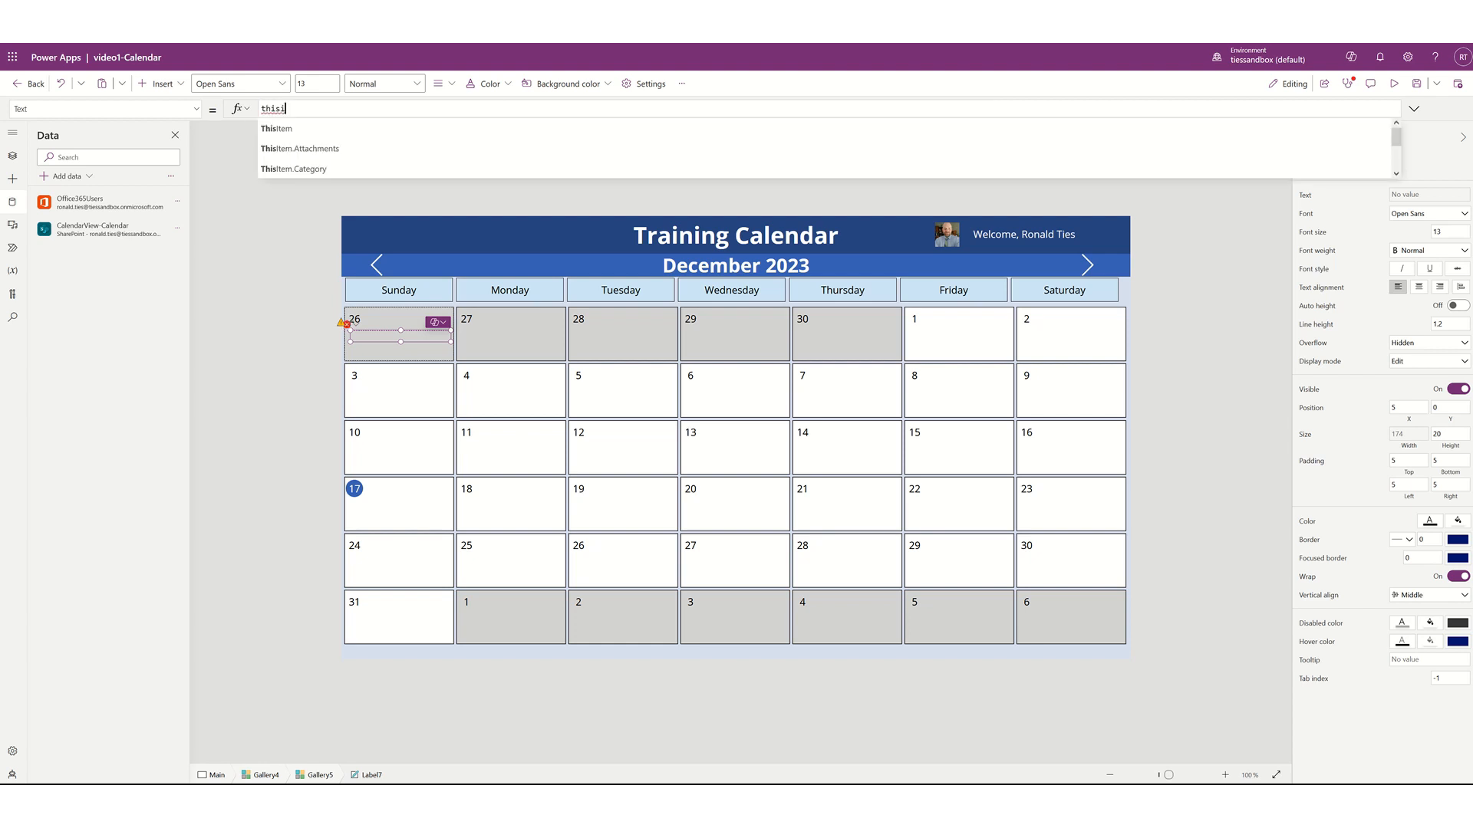
pyautogui.press('Tab')
pyautogui.write('.')
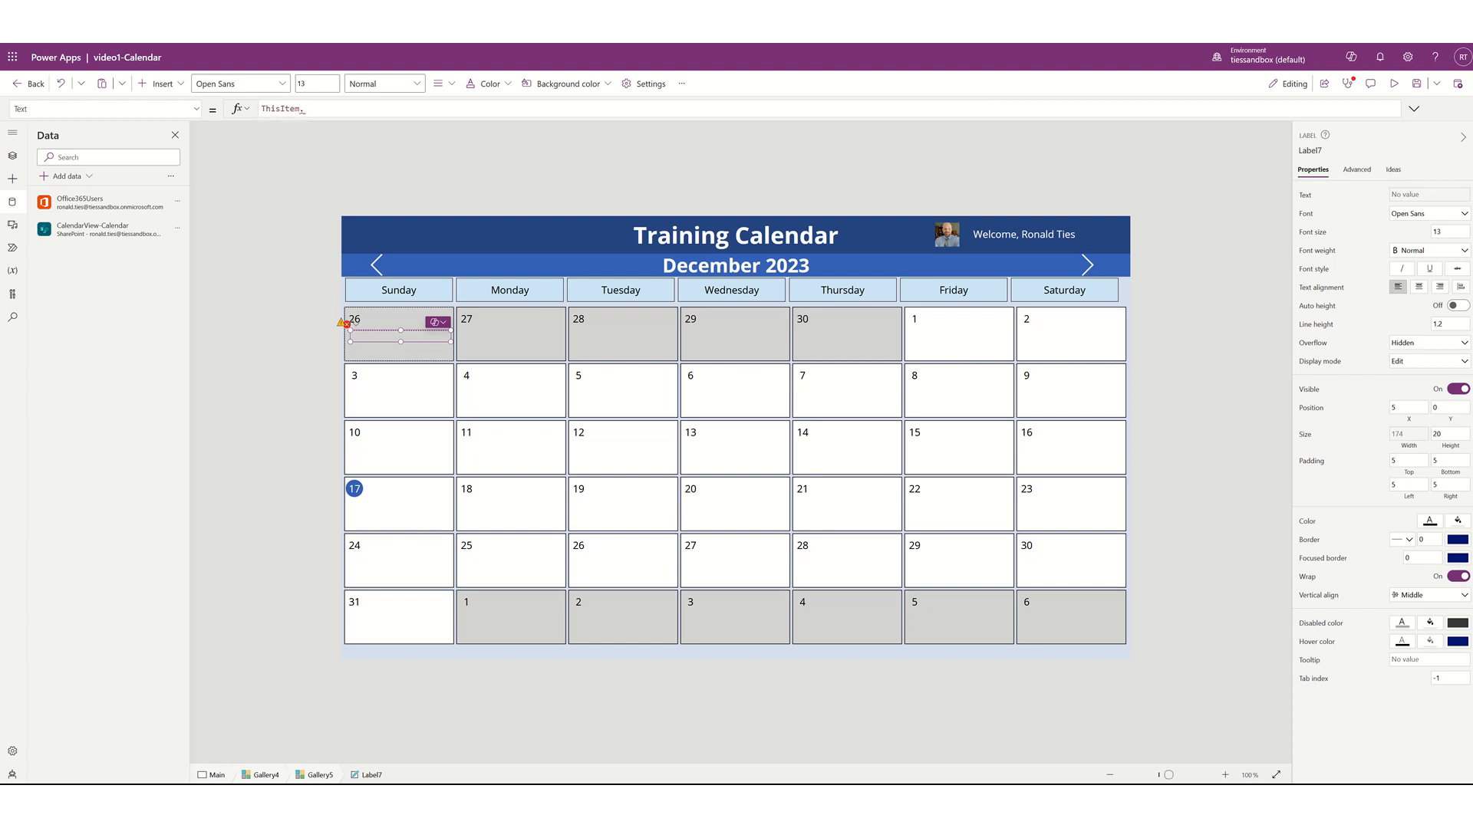
pyautogui.write('e')
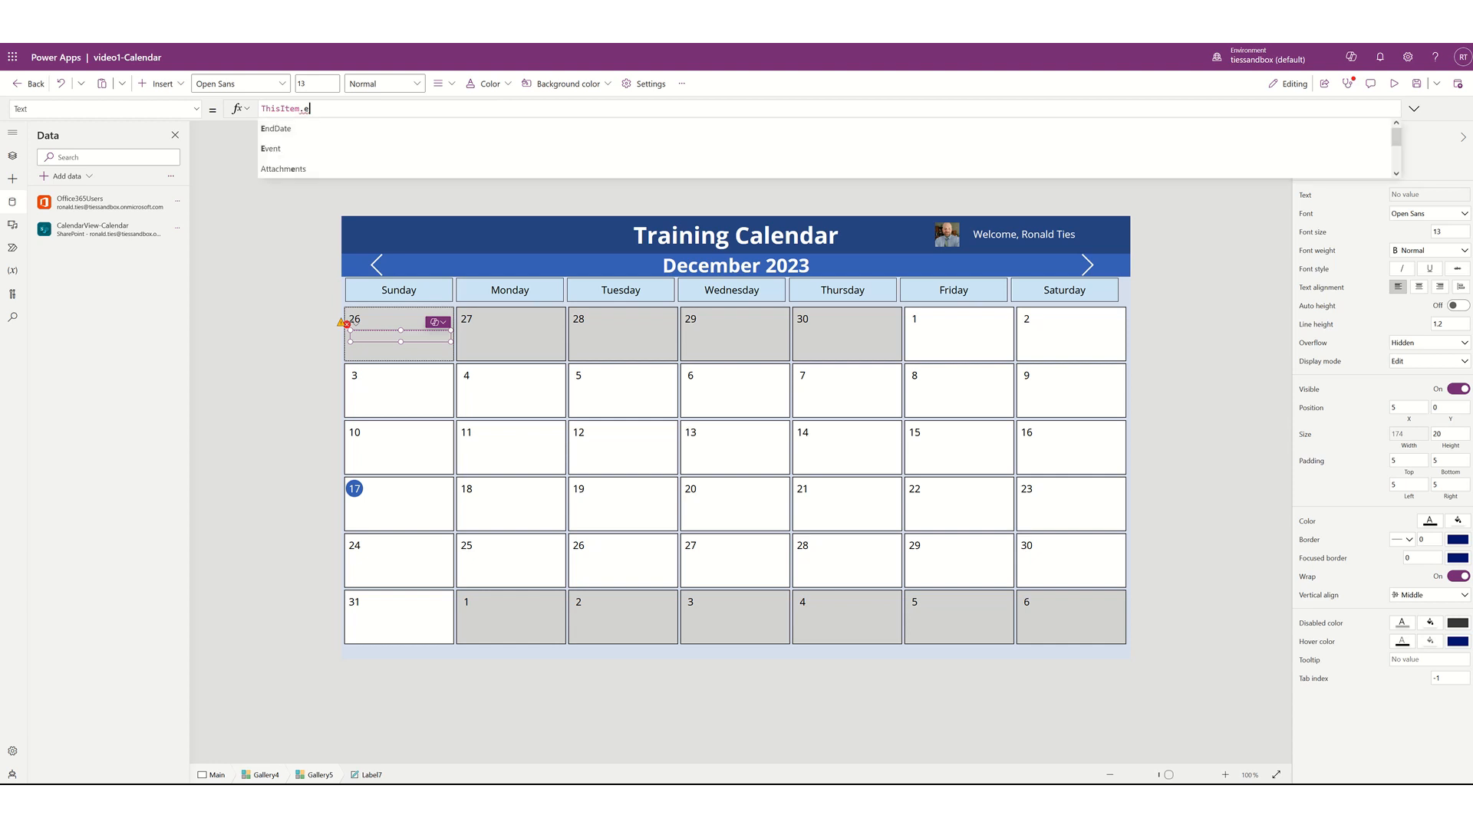
pyautogui.press('Tab')
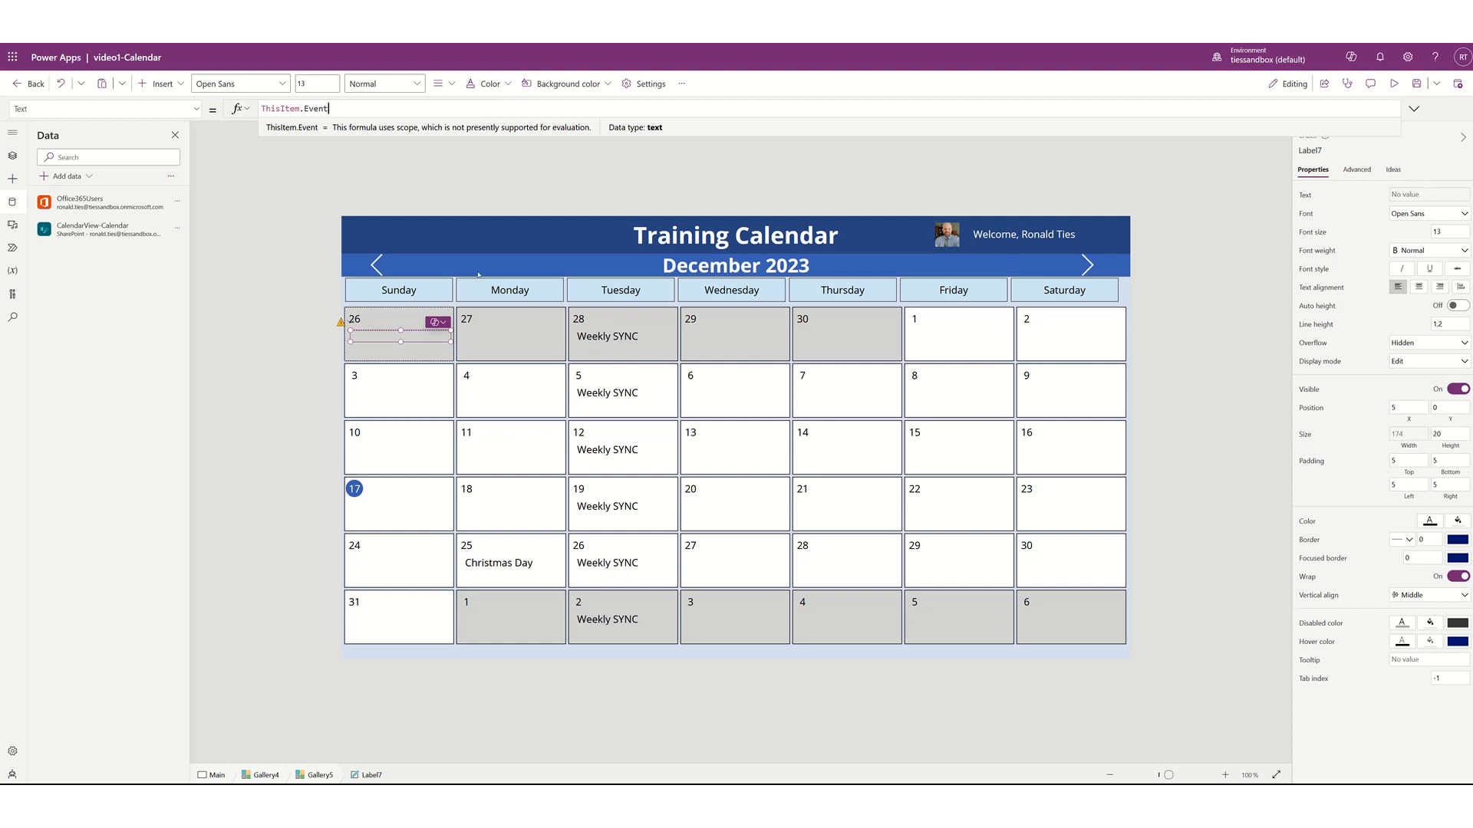
# Set the label's Fill formula to a Switch on ThisItem.Category.Value, with "Discussion" as Color.Green, "Event" as Color.Orange, a "Holiday" case, and Color.Purple last
pyautogui.click(197, 109)
pyautogui.scroll(-3, 69, 214)
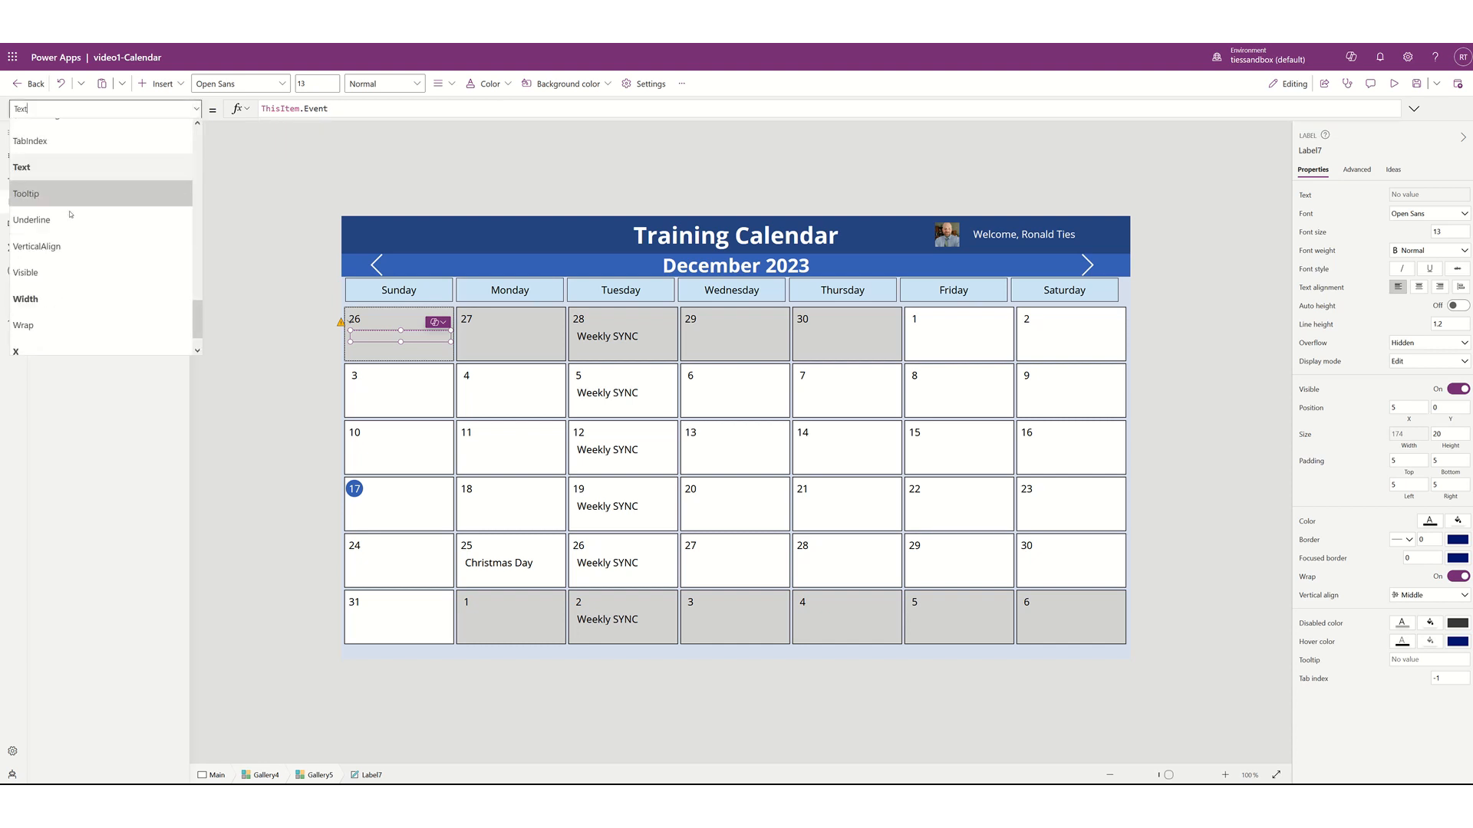
pyautogui.scroll(3, 70, 215)
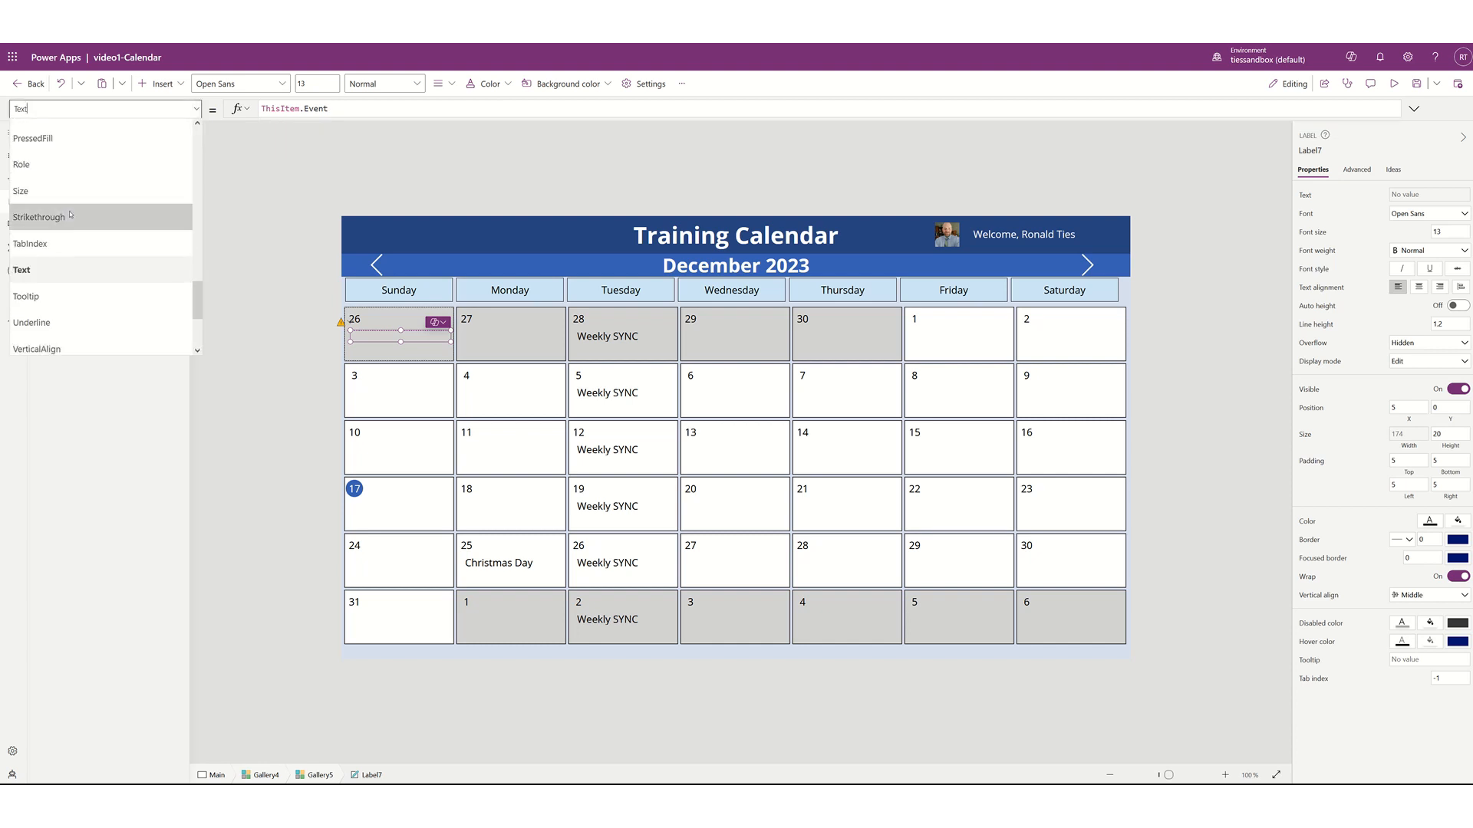
pyautogui.scroll(15, 70, 214)
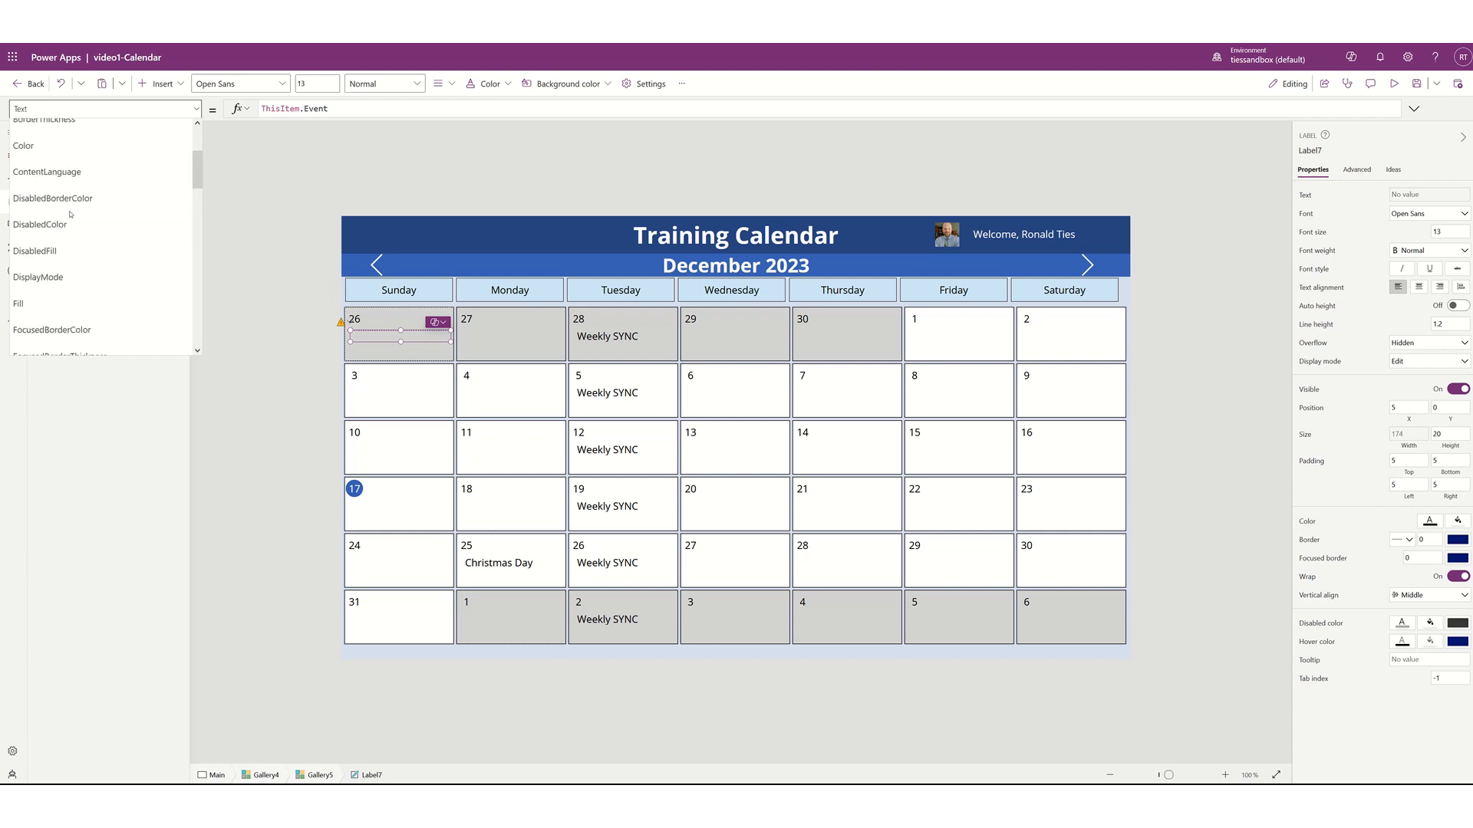
pyautogui.scroll(3, 70, 214)
pyautogui.scroll(-4, 69, 214)
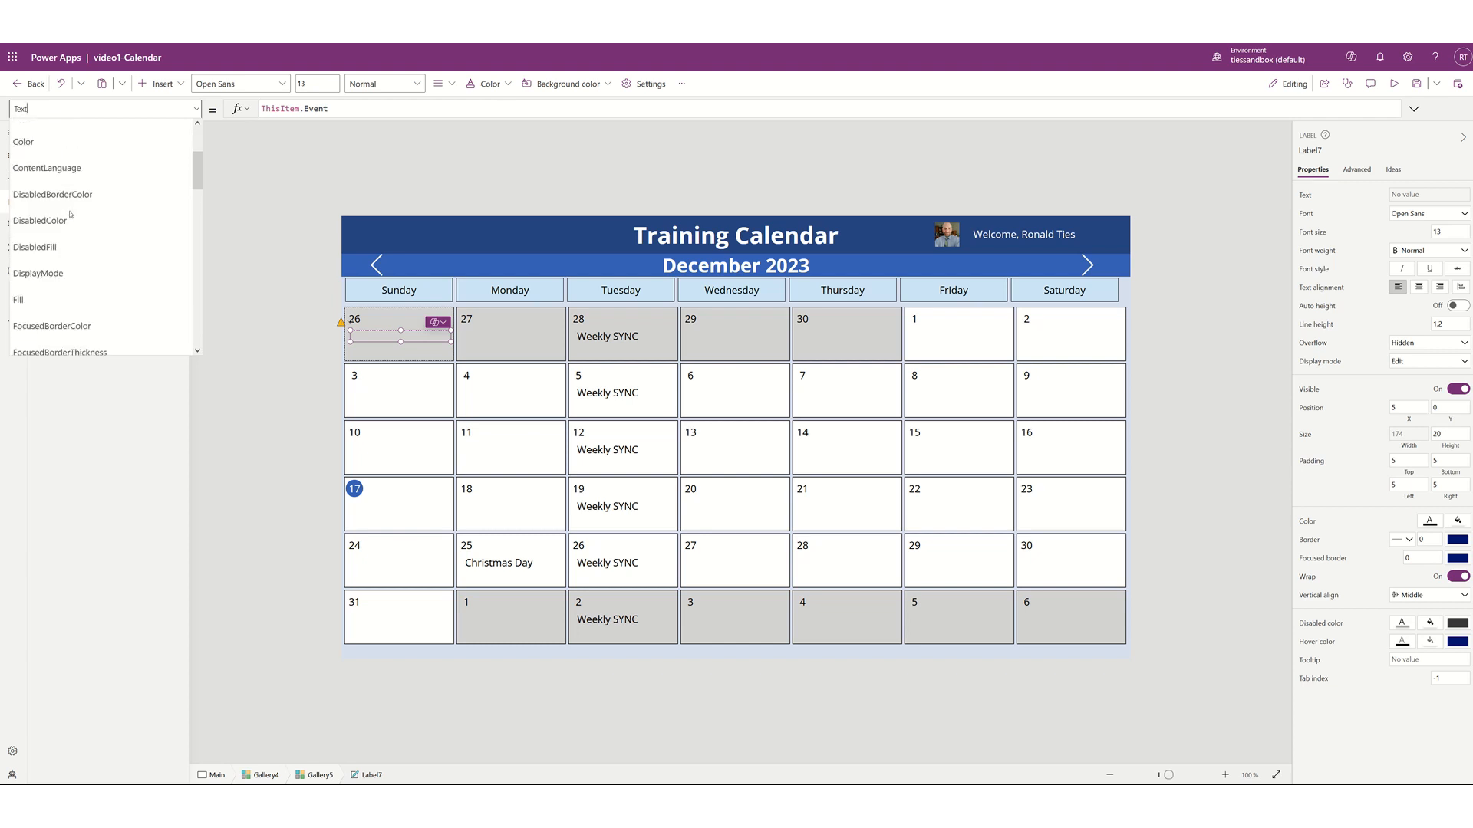
pyautogui.click(66, 214)
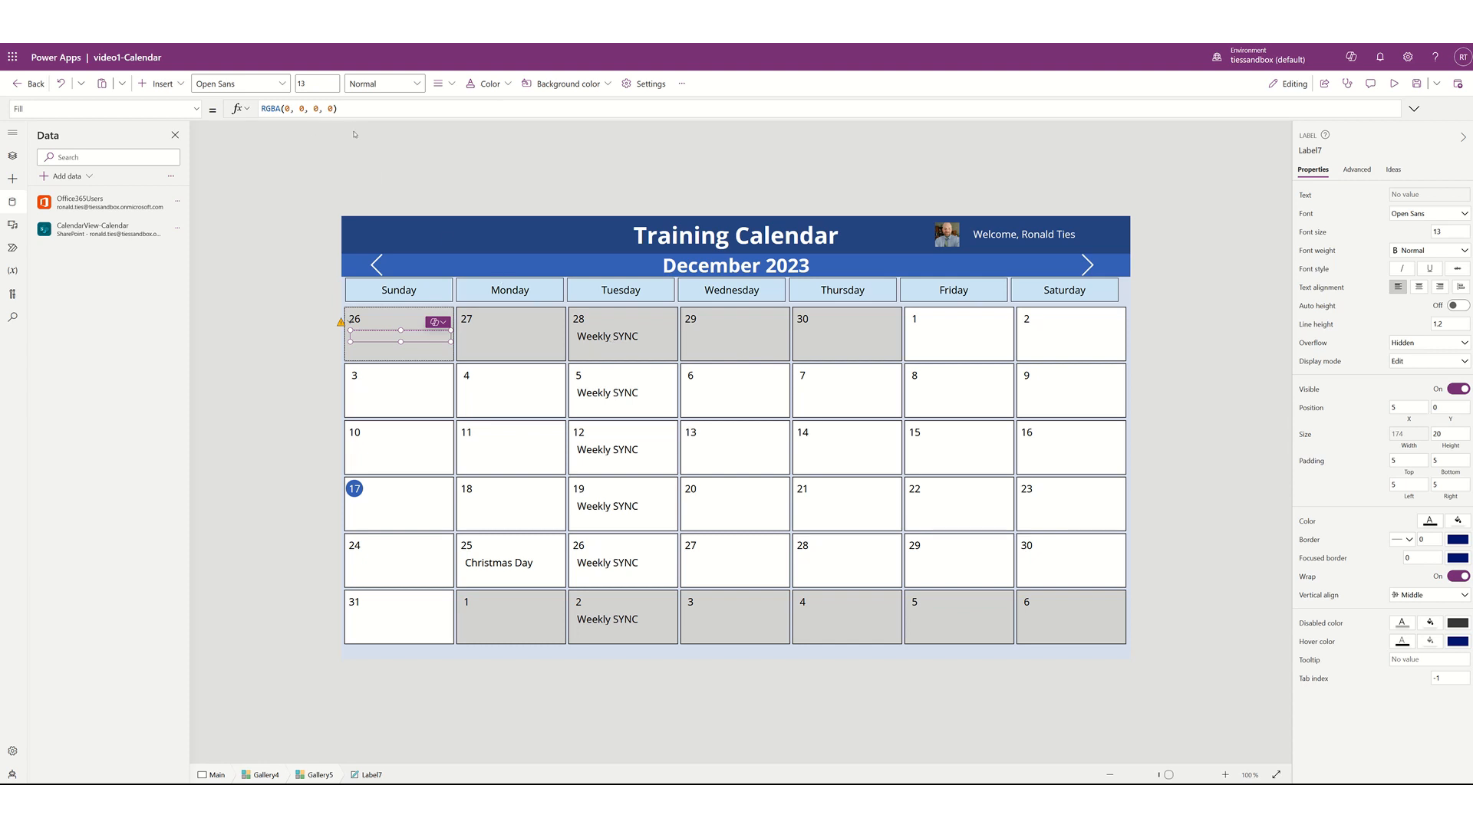
pyautogui.click(356, 105)
pyautogui.hotkey('ctrl', 'a')
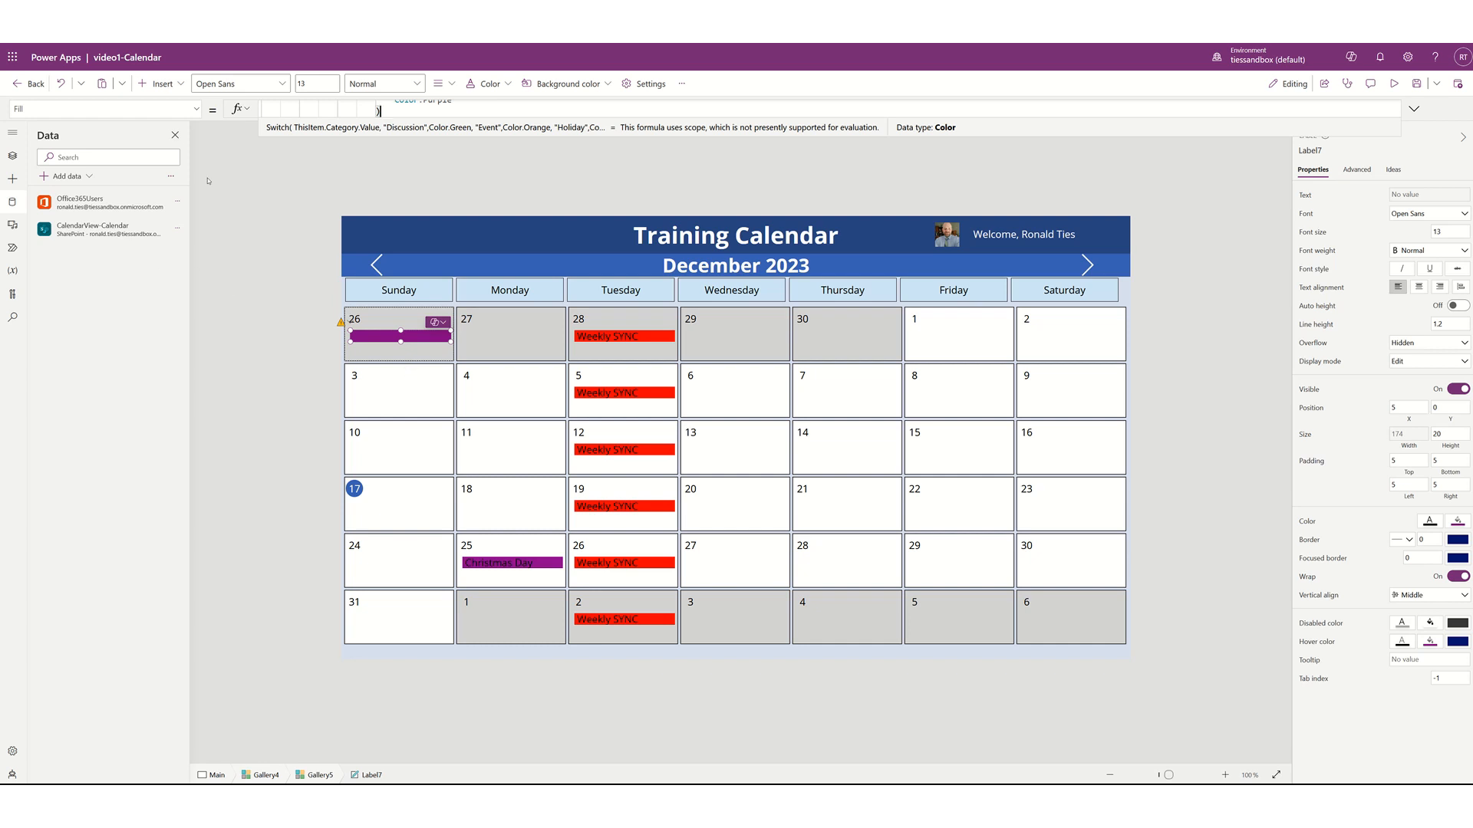
# Replace the event label's Color formula with Color.White
pyautogui.click(100, 109)
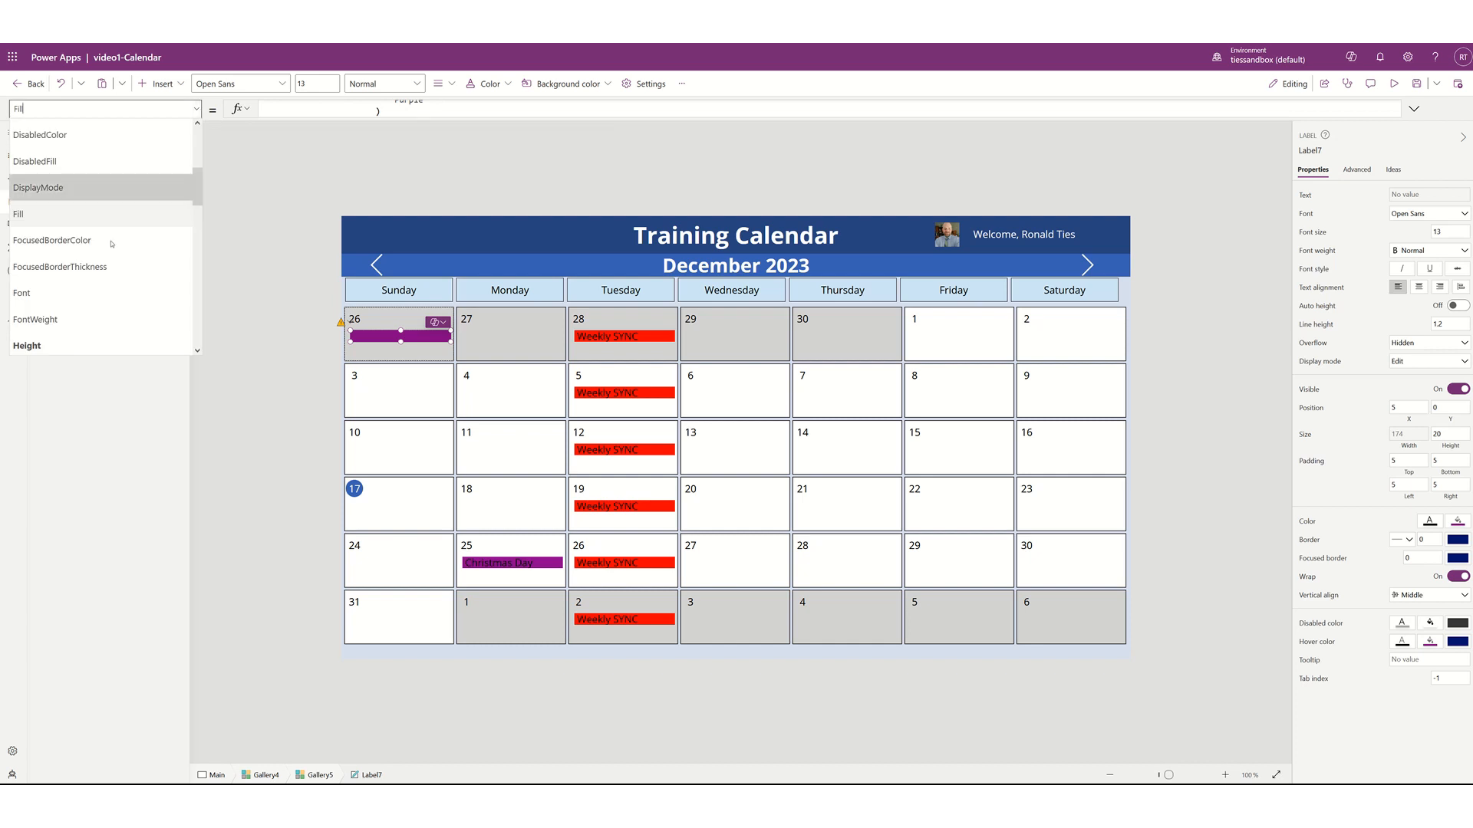
pyautogui.scroll(3, 107, 250)
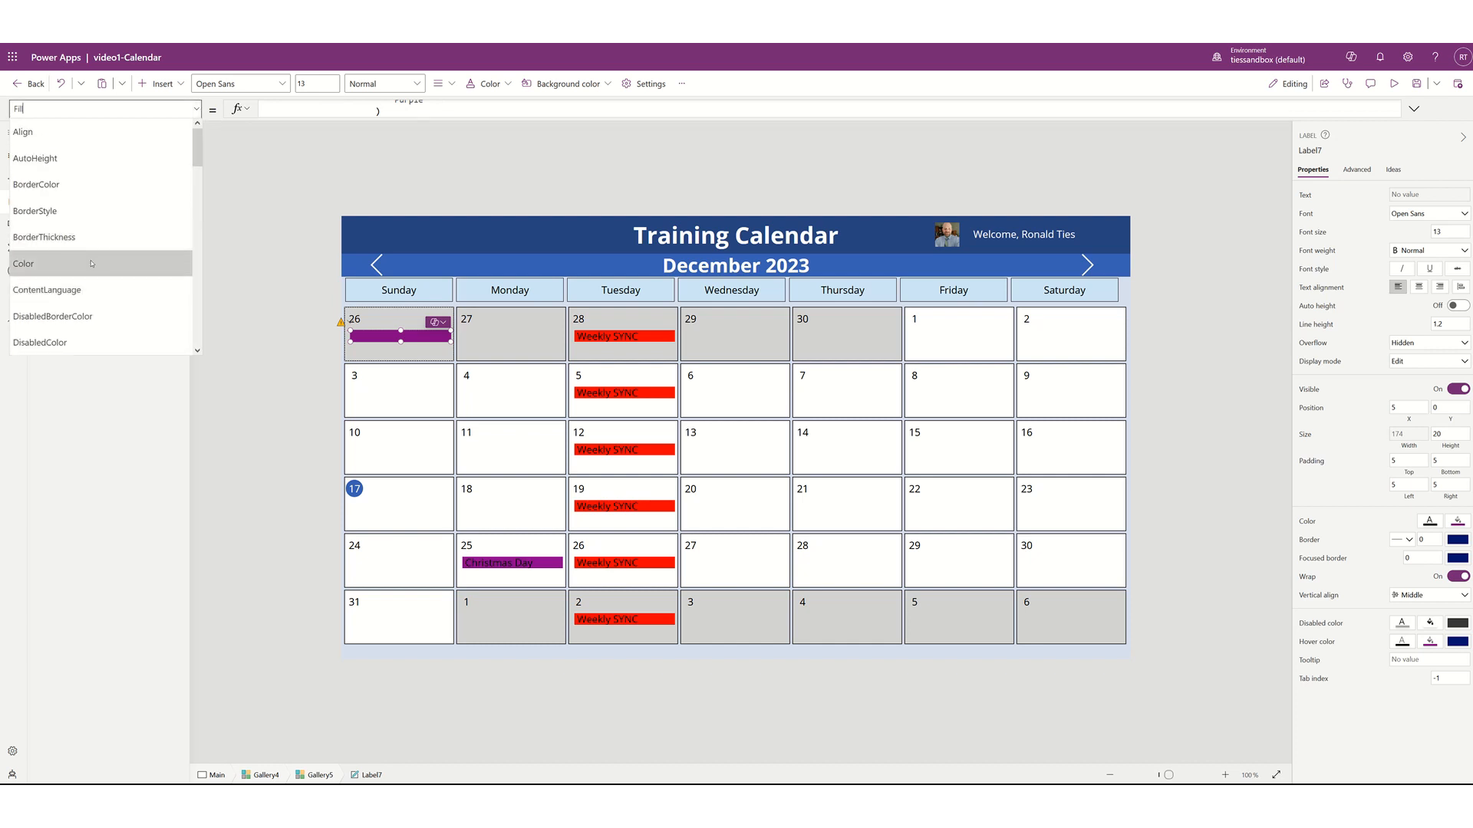
pyautogui.click(91, 265)
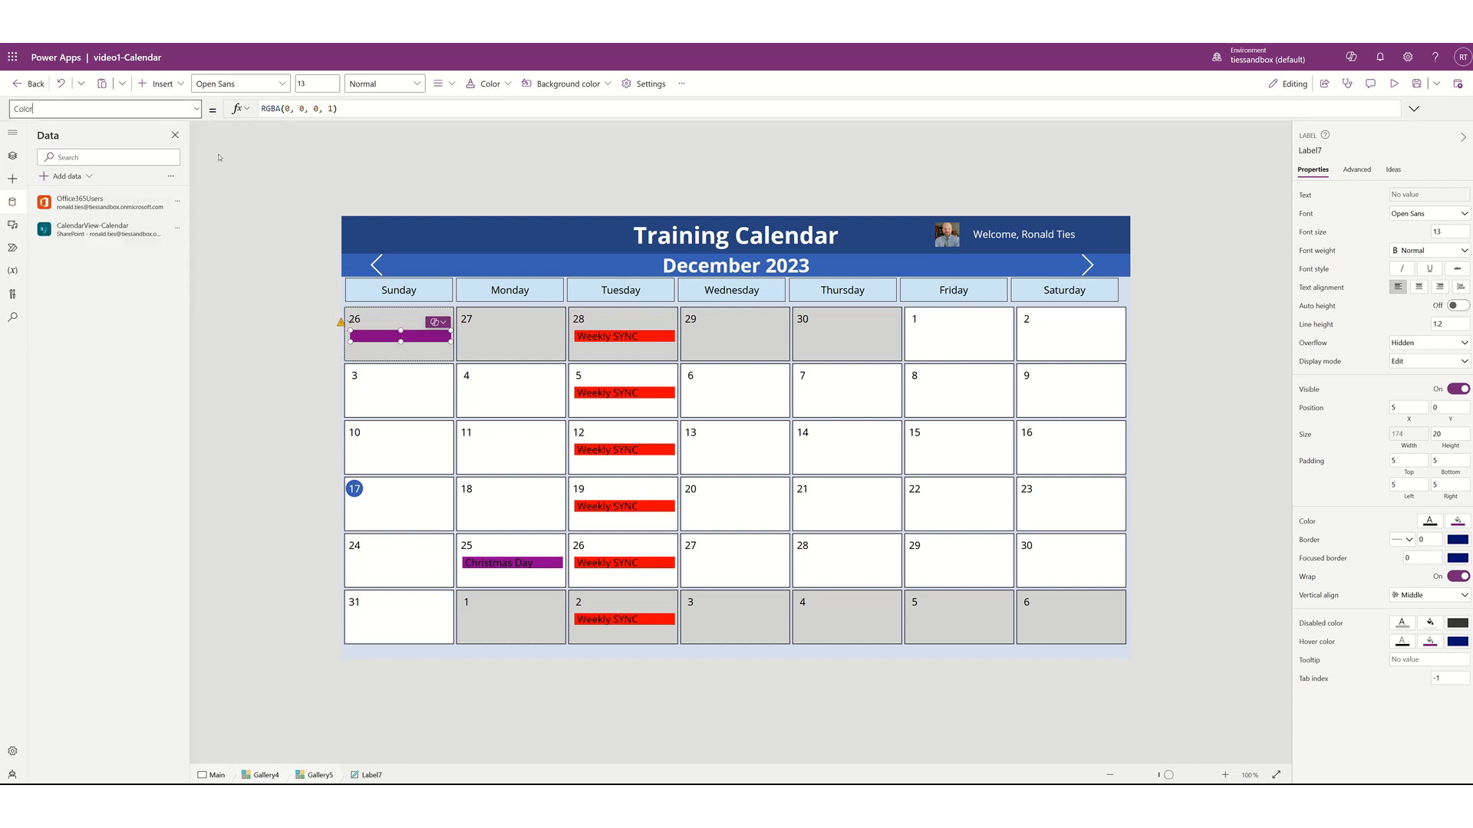
pyautogui.click(374, 109)
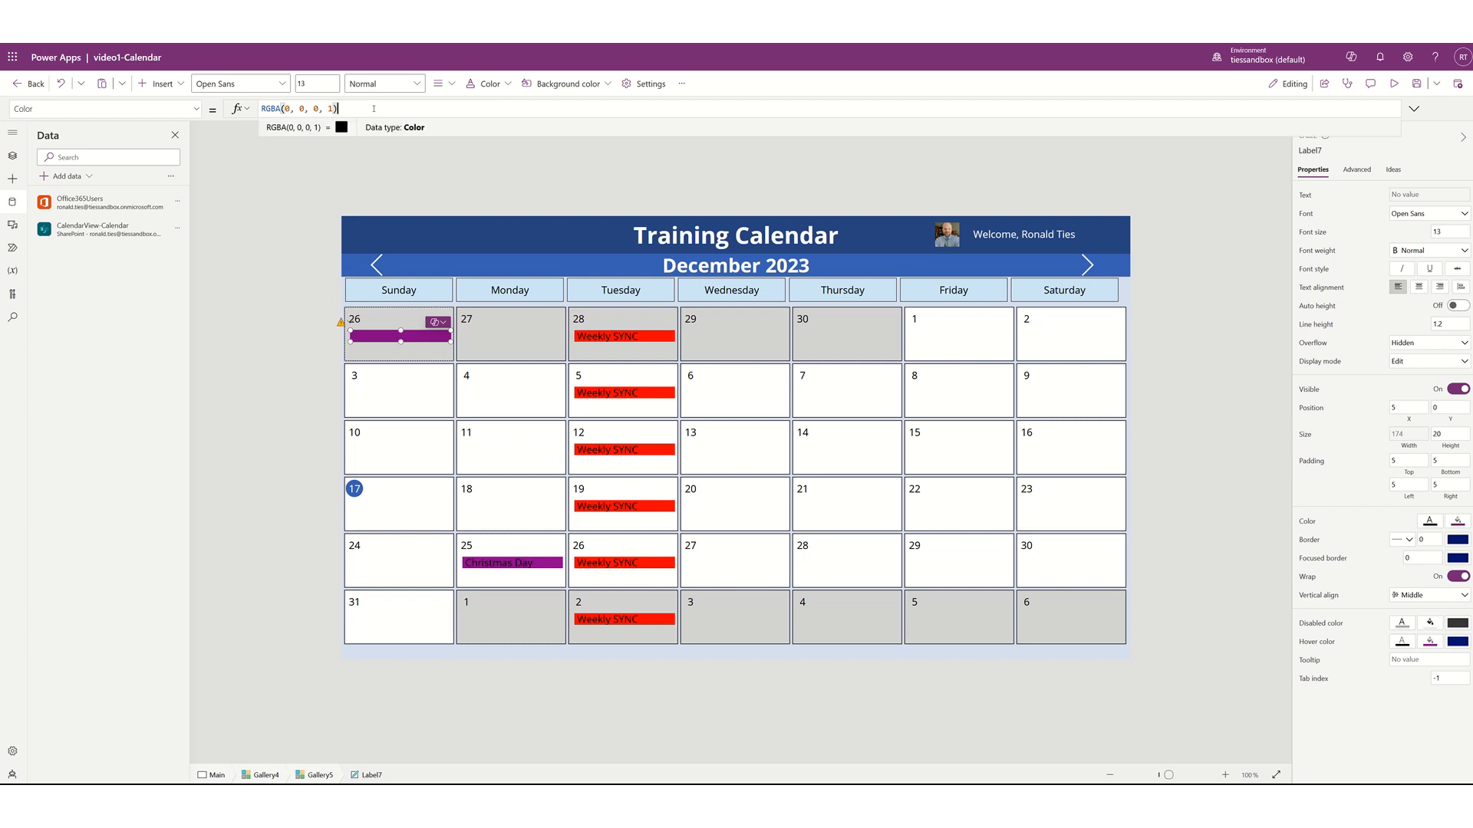
pyautogui.hotkey('ctrl', 'a')
pyautogui.write('Color.')
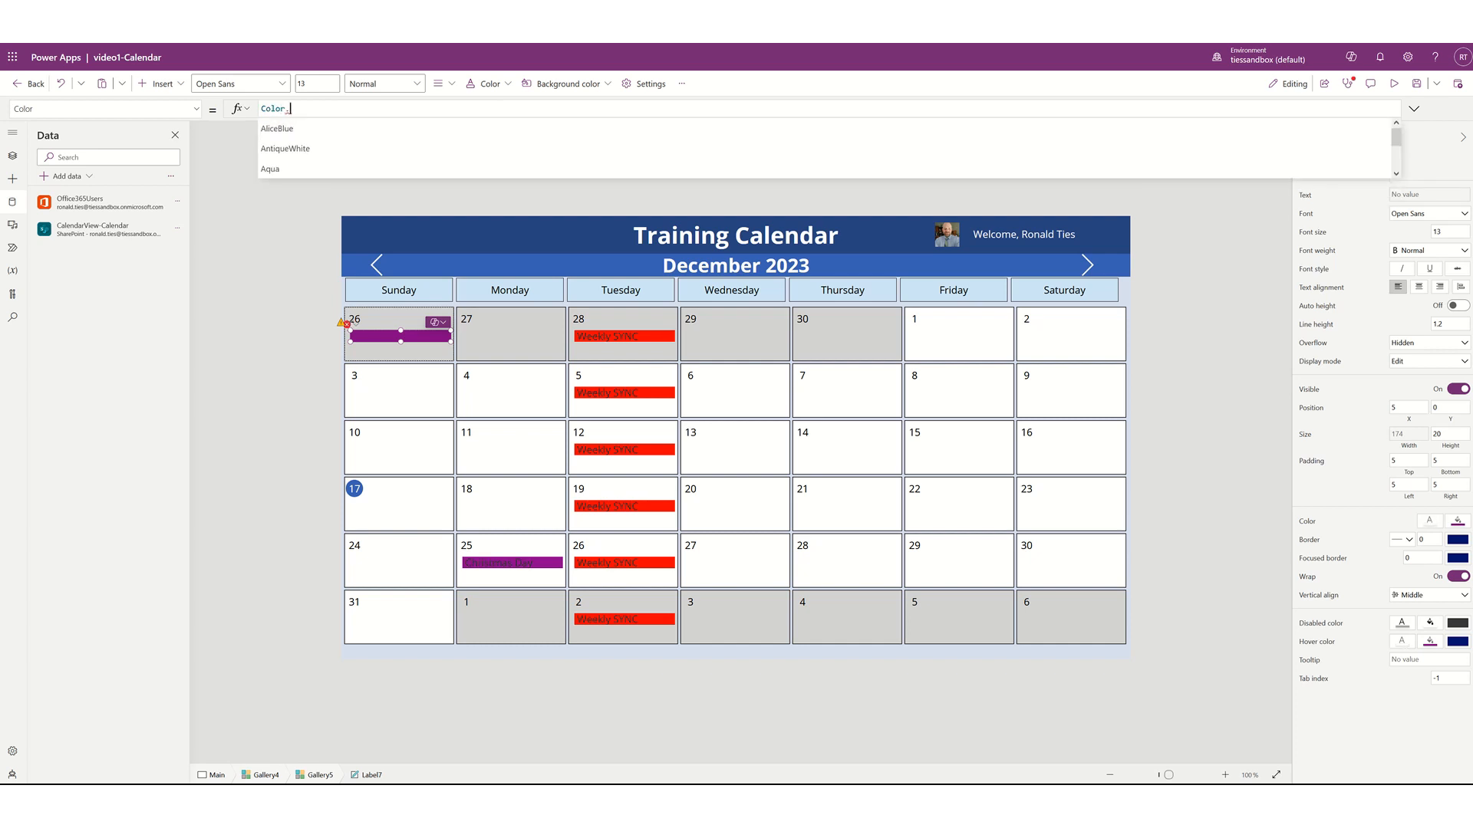
pyautogui.write('wh')
pyautogui.press('Down')
pyautogui.press('Tab')
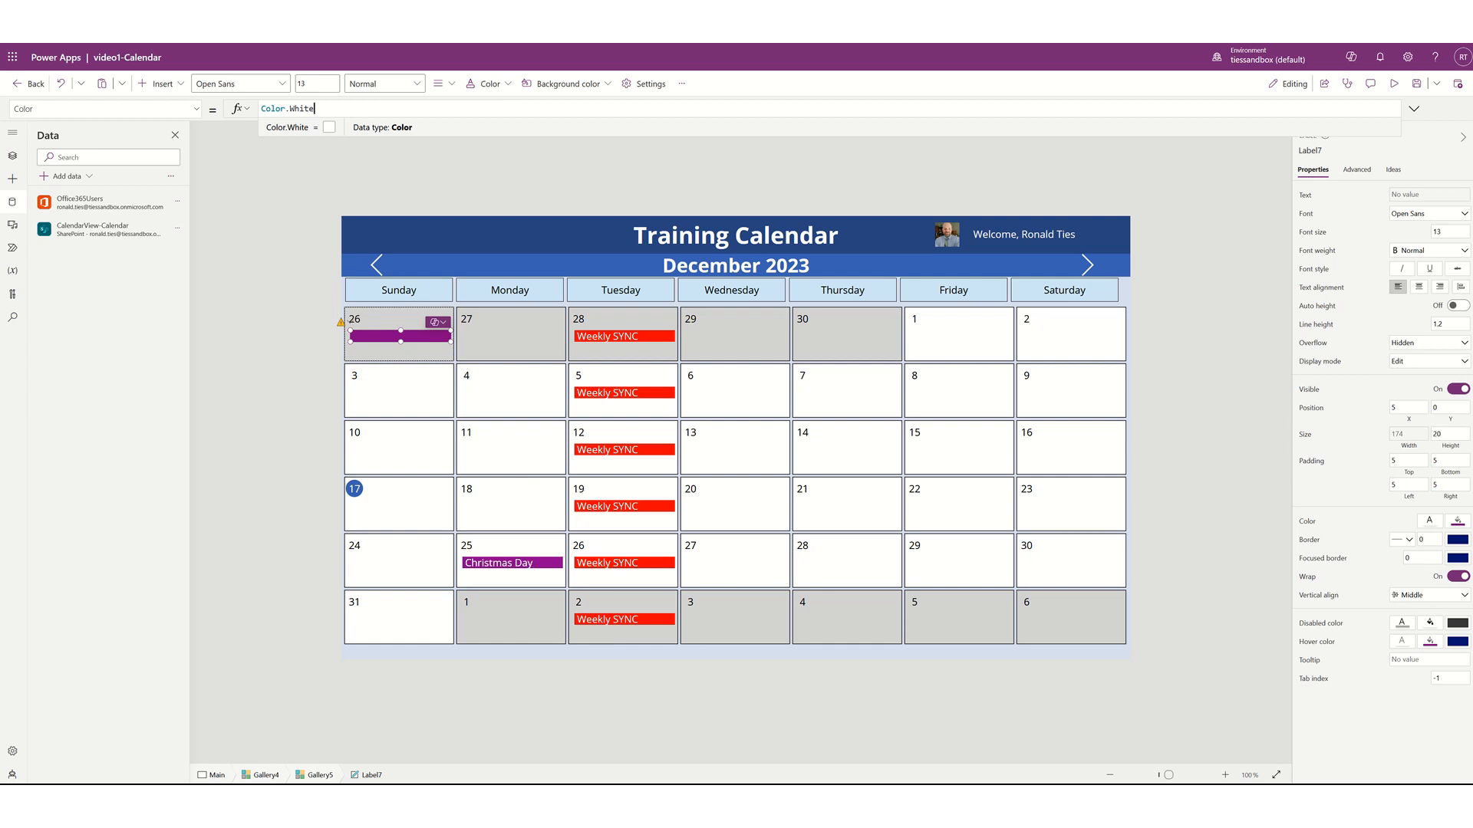
# Remove the Color. prefix from the label's Color formula, leaving only White
pyautogui.press('BackSpace')
pyautogui.press('BackSpace')
pyautogui.press('BackSpace')
pyautogui.press('BackSpace')
pyautogui.press('BackSpace')
pyautogui.press('BackSpace')
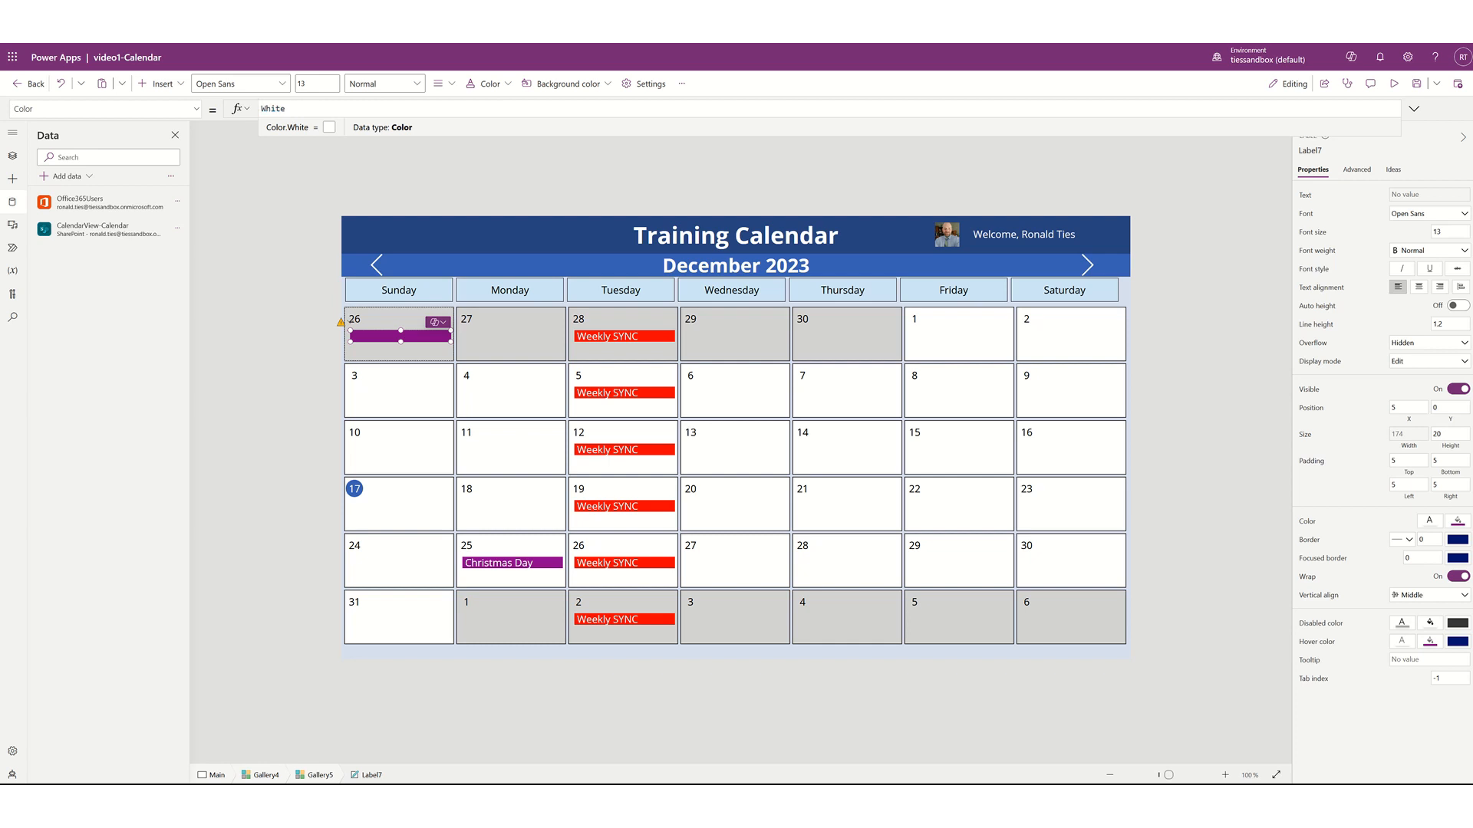